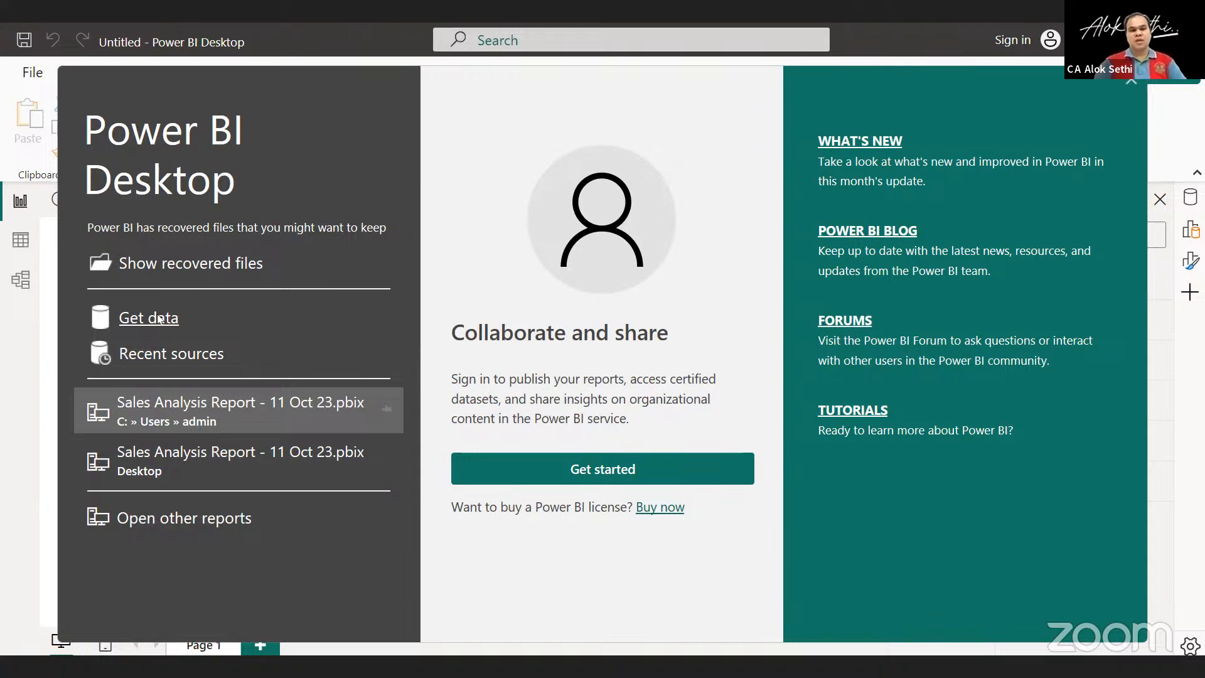
Open the Get Data window and look through the full list of available data source connectors.
left_click(160, 319)
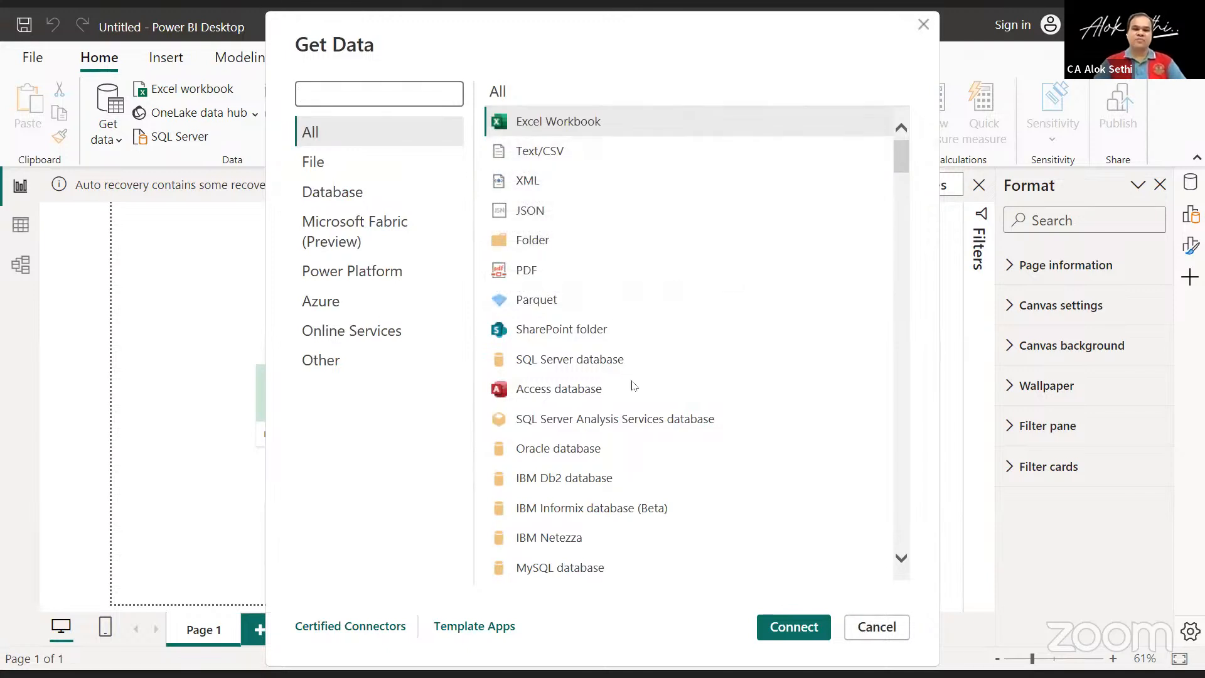
scroll(632, 385, "down", 5)
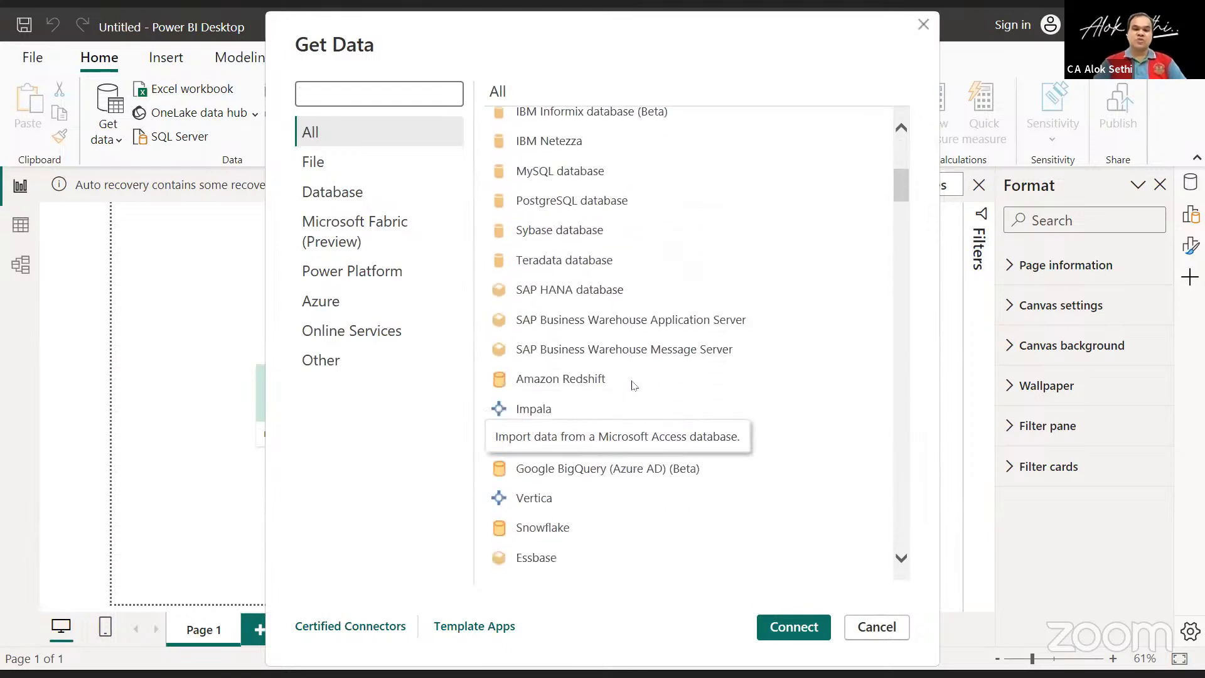
scroll(633, 385, "down", 7)
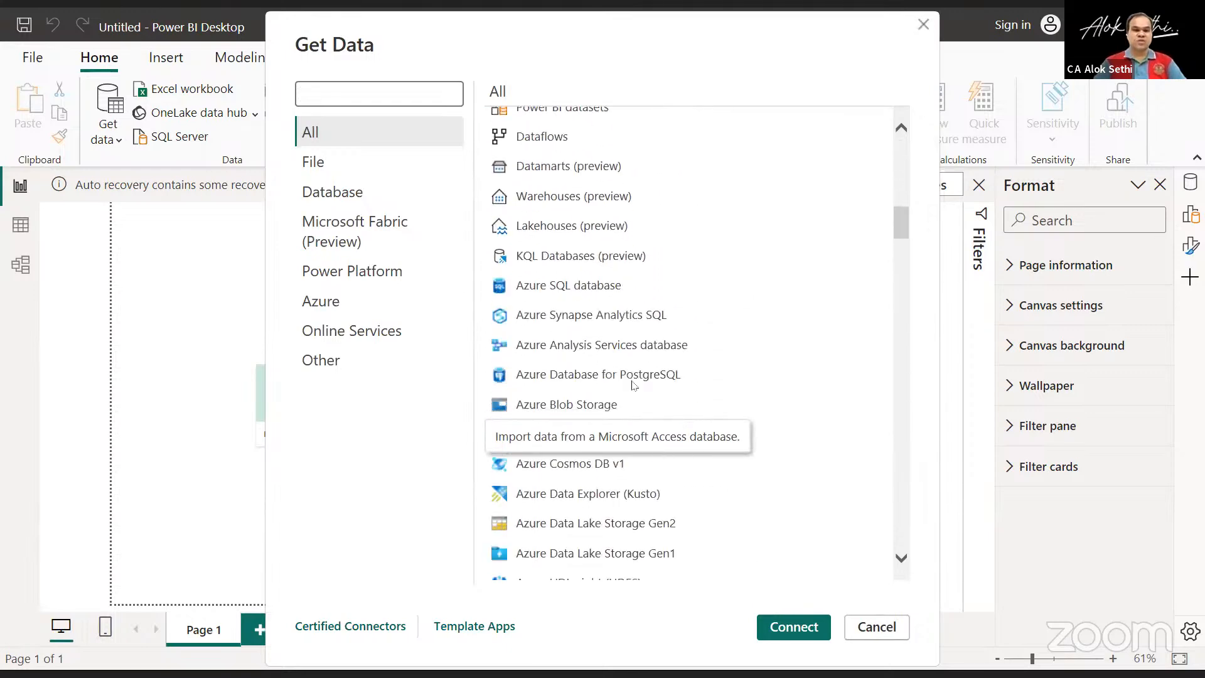
scroll(633, 385, "down", 10)
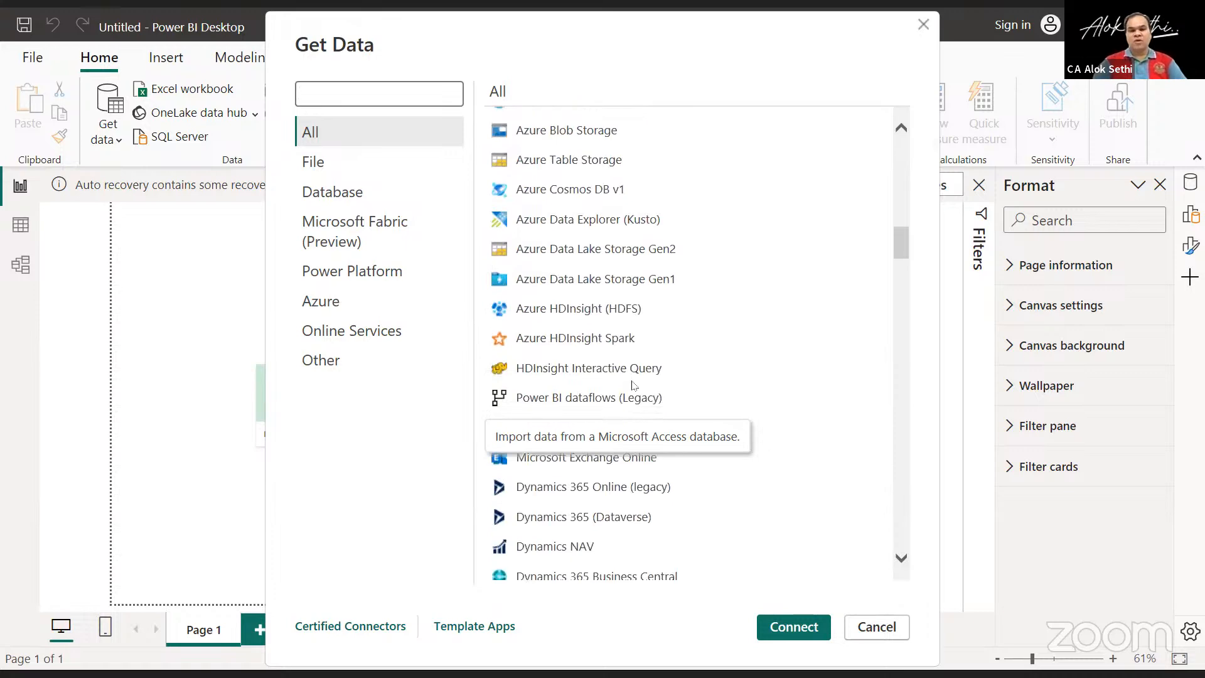
scroll(633, 386, "down", 5)
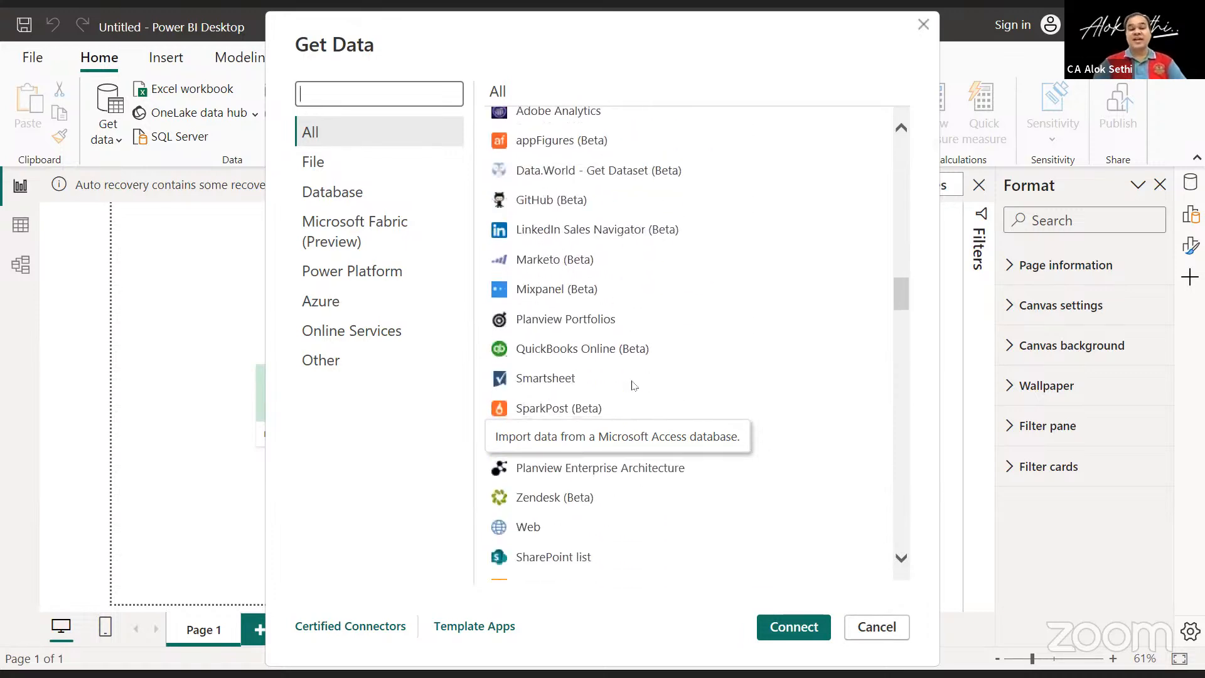
scroll(634, 385, "up", 3)
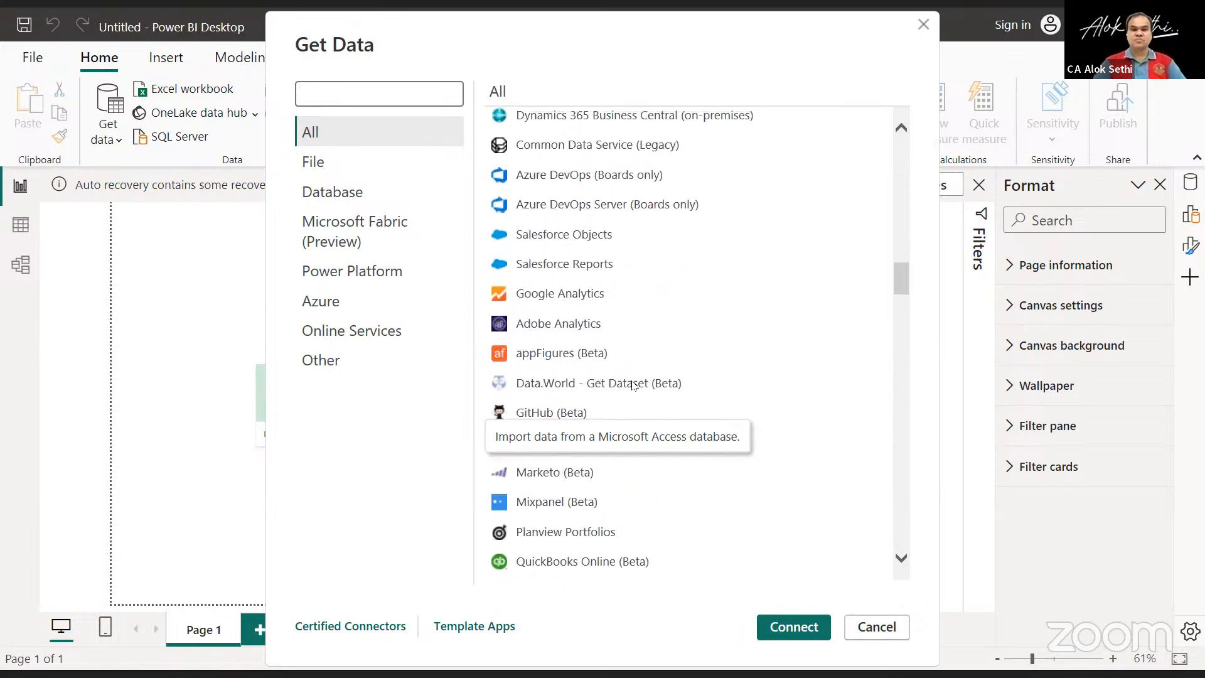
scroll(633, 385, "down", 2)
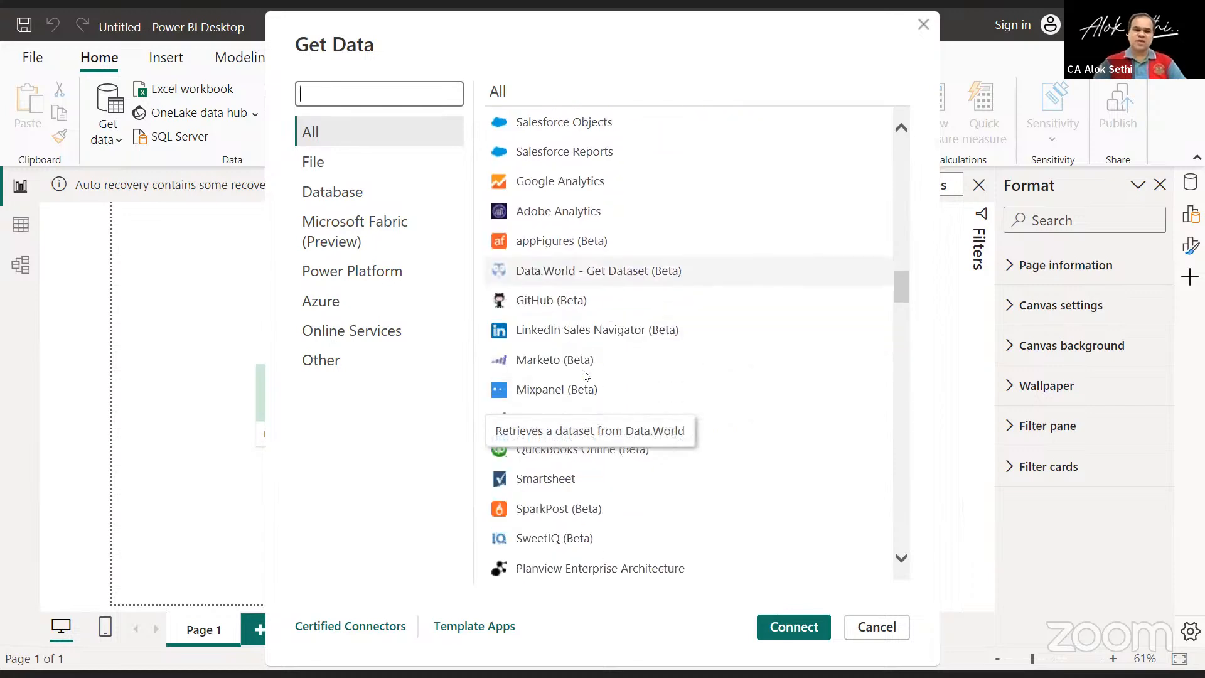
scroll(592, 332, "up", 3)
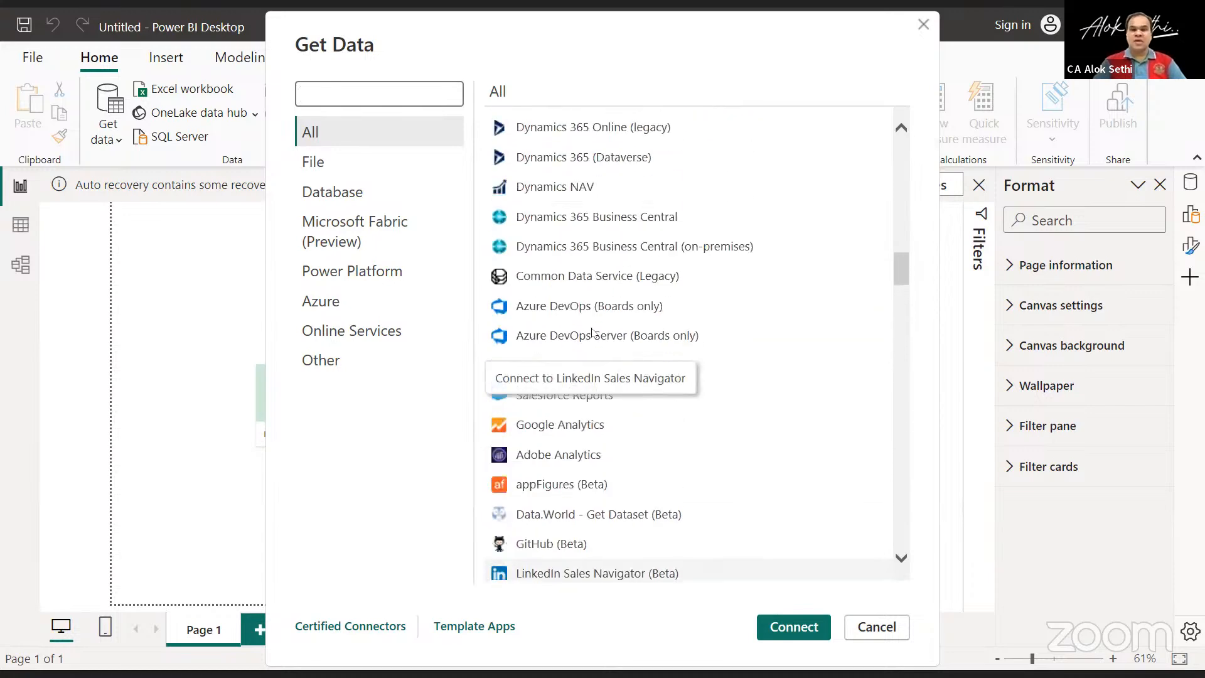
scroll(592, 331, "down", 15)
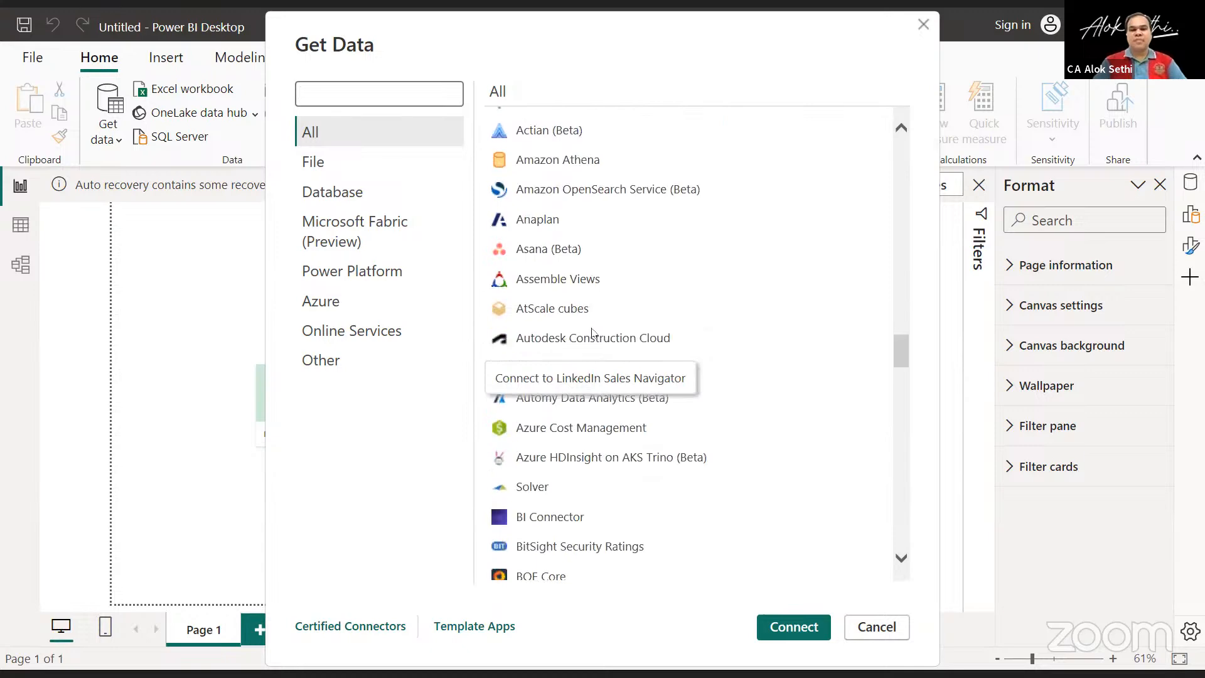
scroll(591, 331, "down", 10)
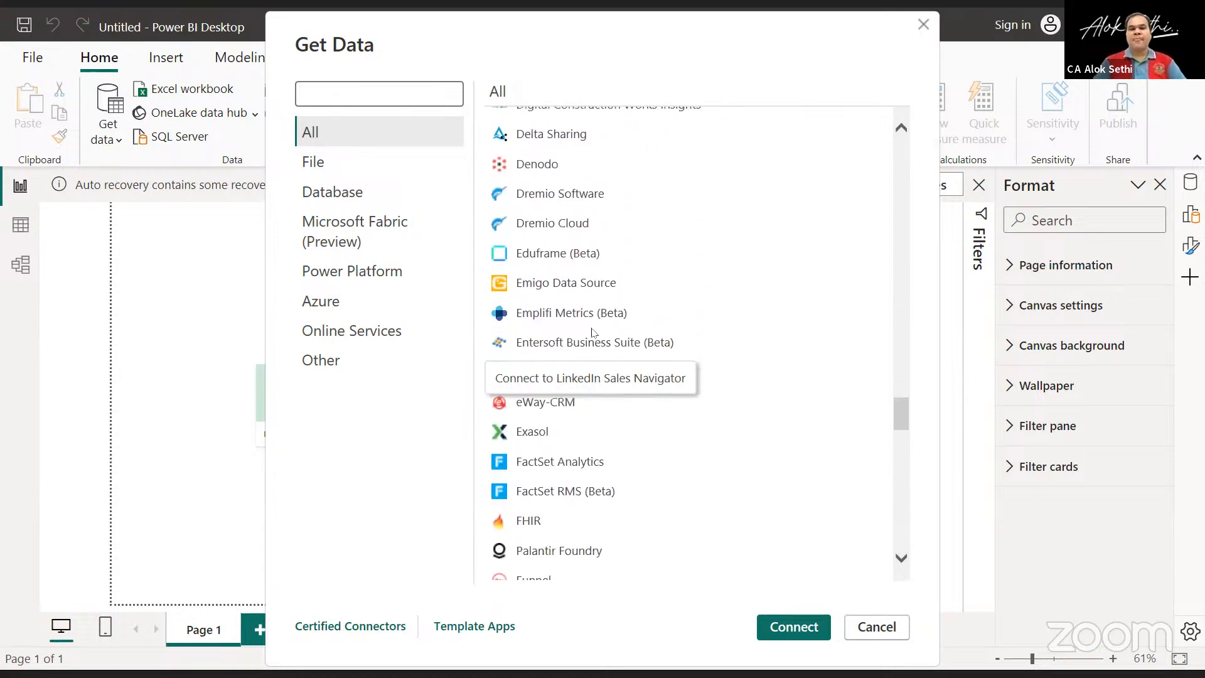
scroll(594, 332, "down", 10)
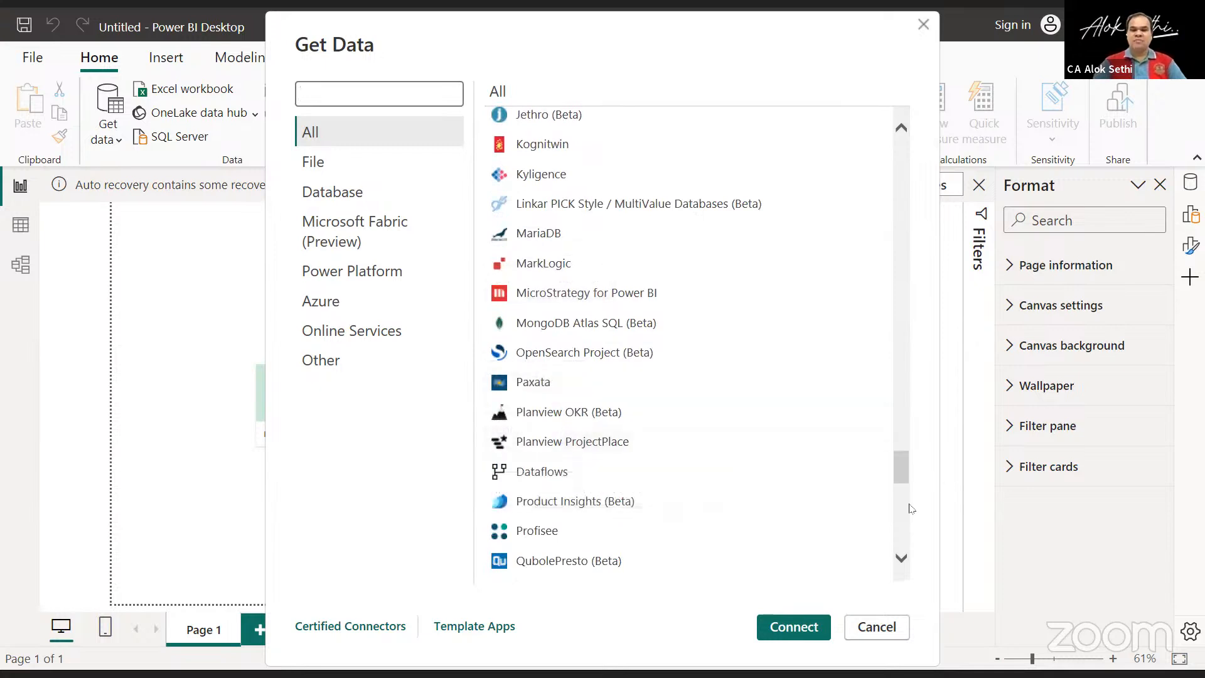
scroll(916, 553, "down", 15)
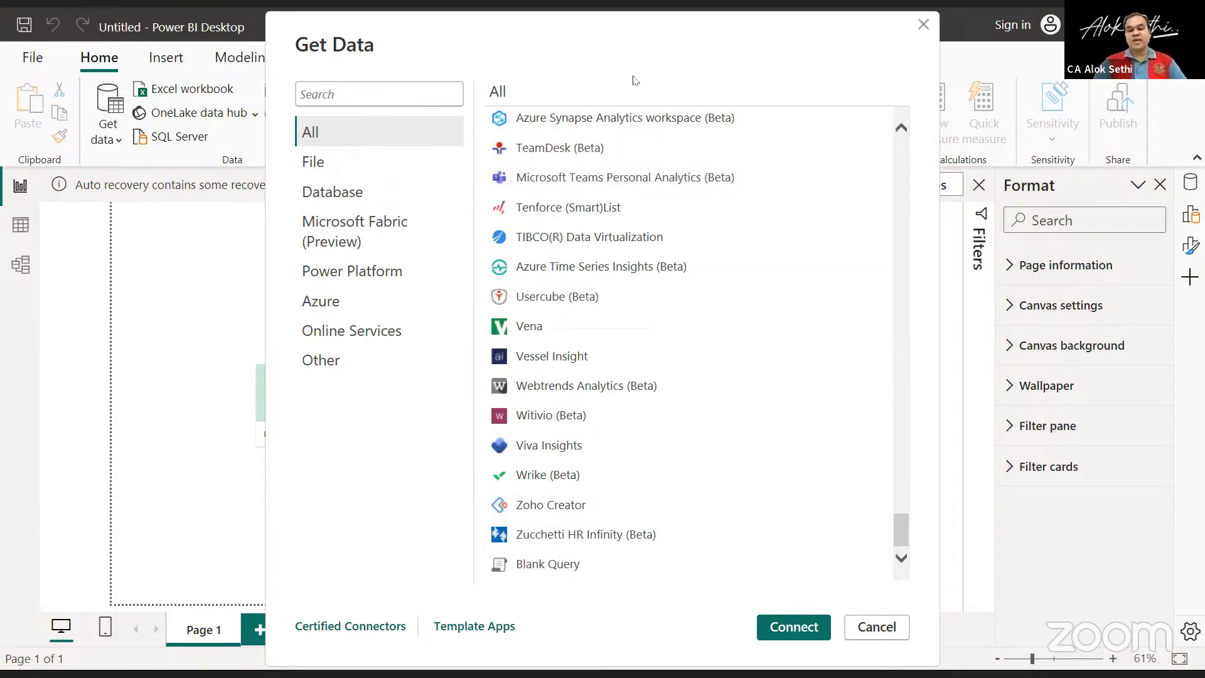
scroll(634, 269, "up", 10)
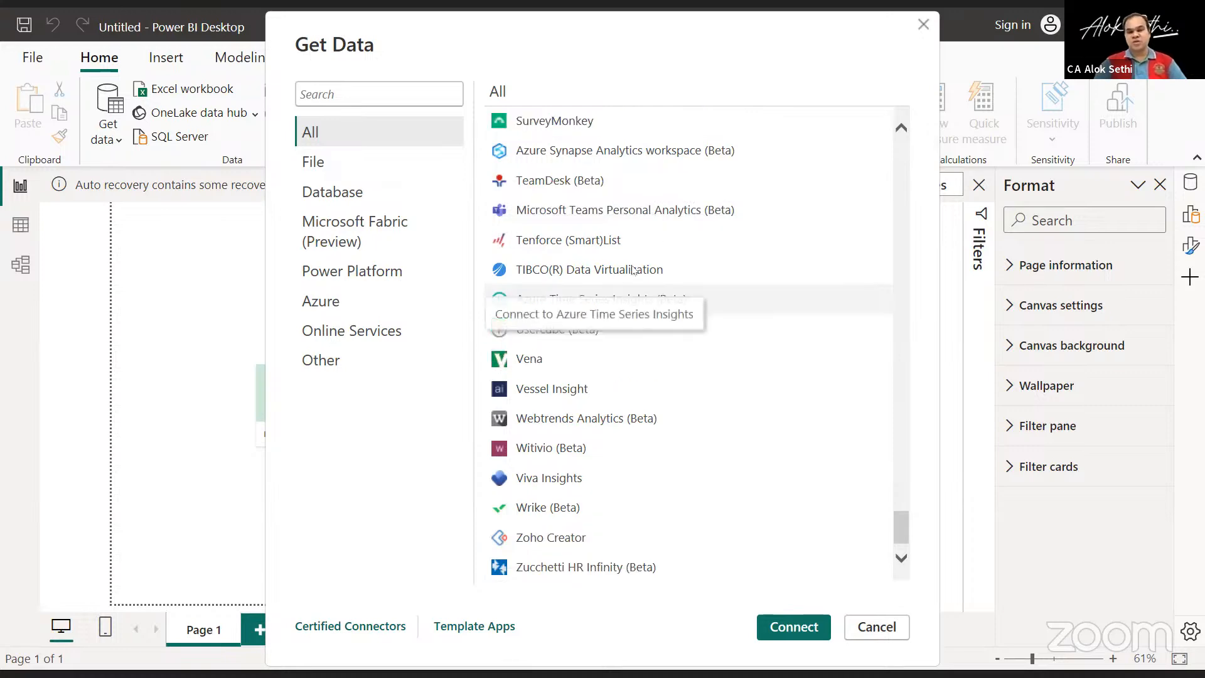
scroll(634, 270, "up", 5)
scroll(632, 270, "up", 5)
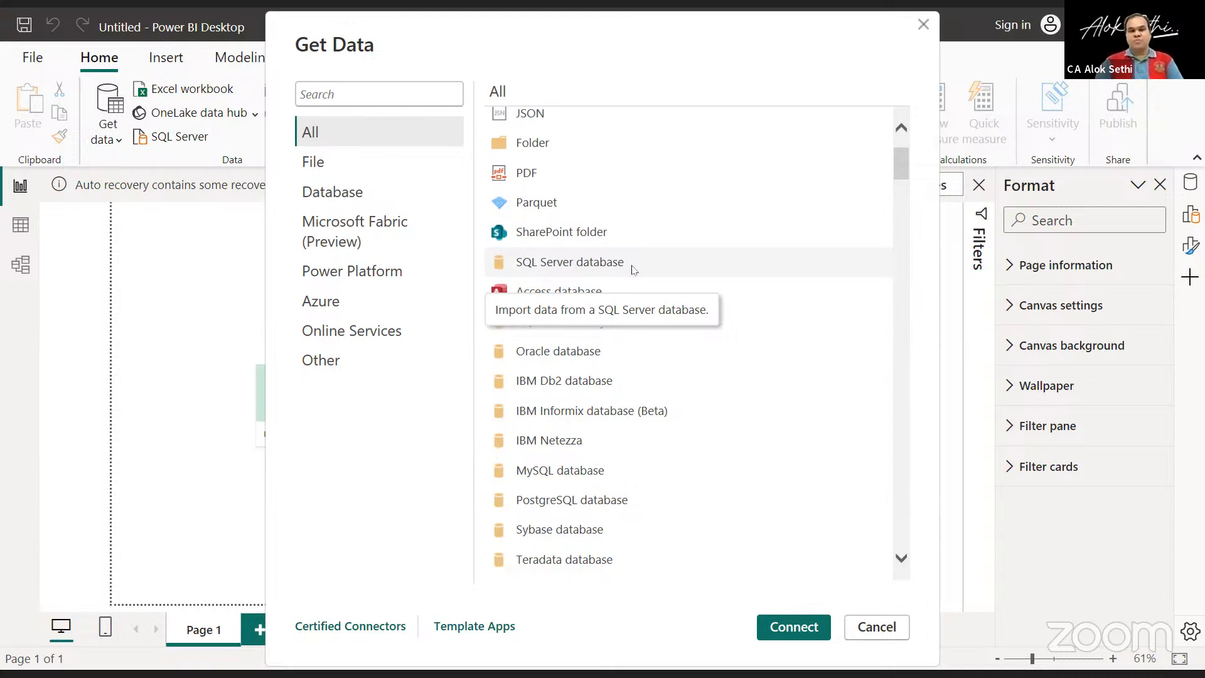
scroll(633, 270, "up", 2)
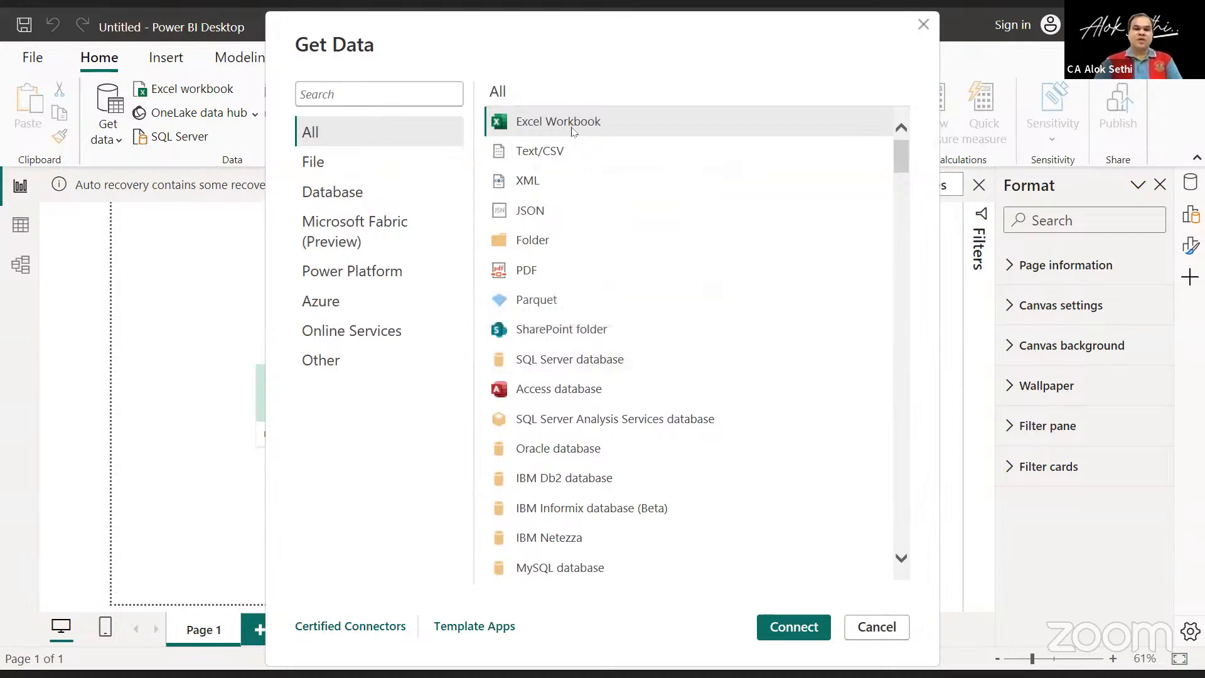
Browse the International folder on the Desktop as an Excel Workbook source, showing all file types, and cancel without importing.
left_click(575, 124)
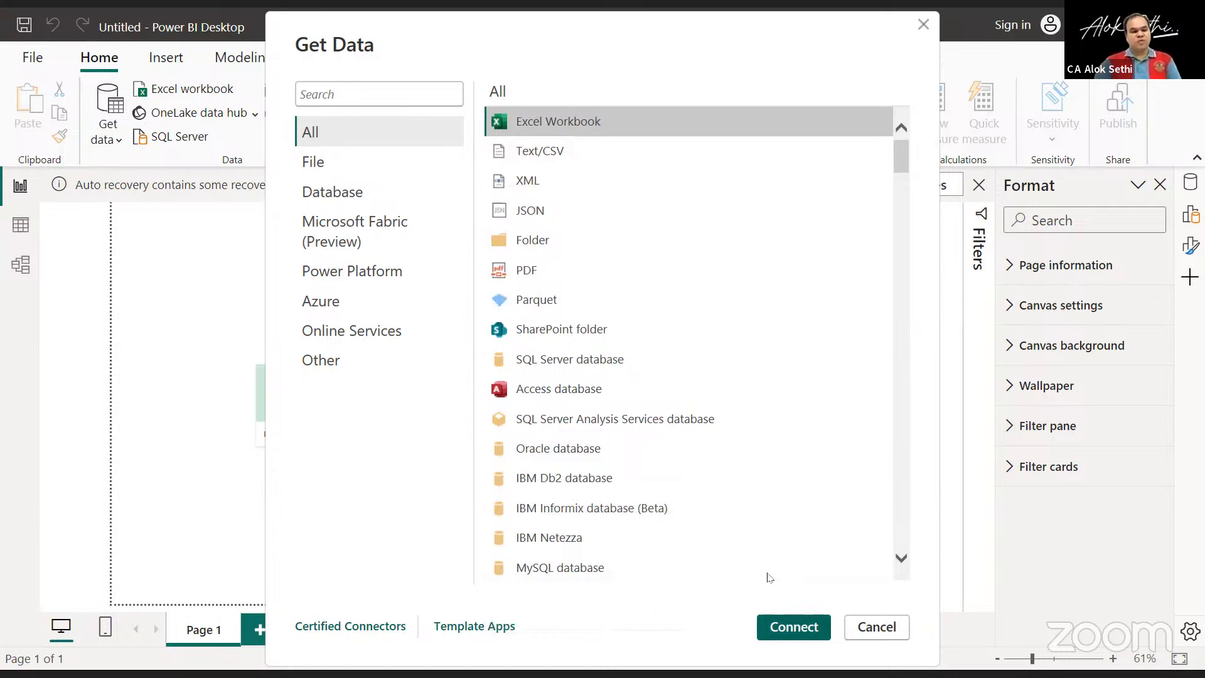
key("Escape")
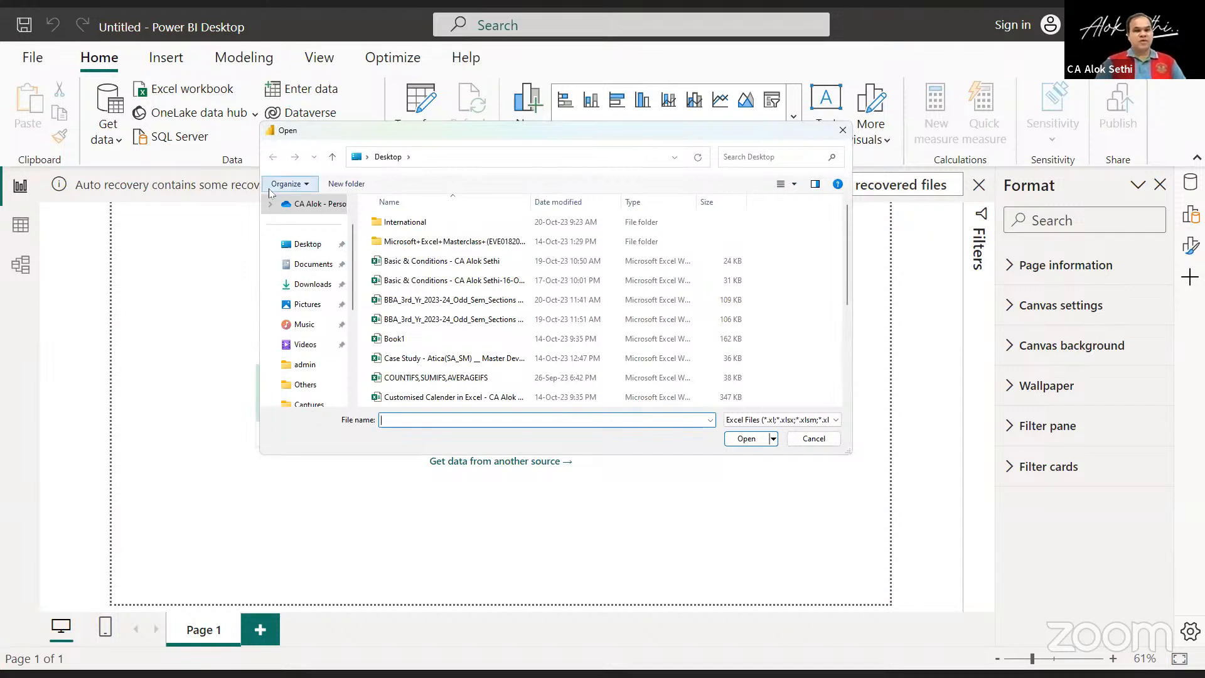
left_click(405, 224)
double_click(405, 224)
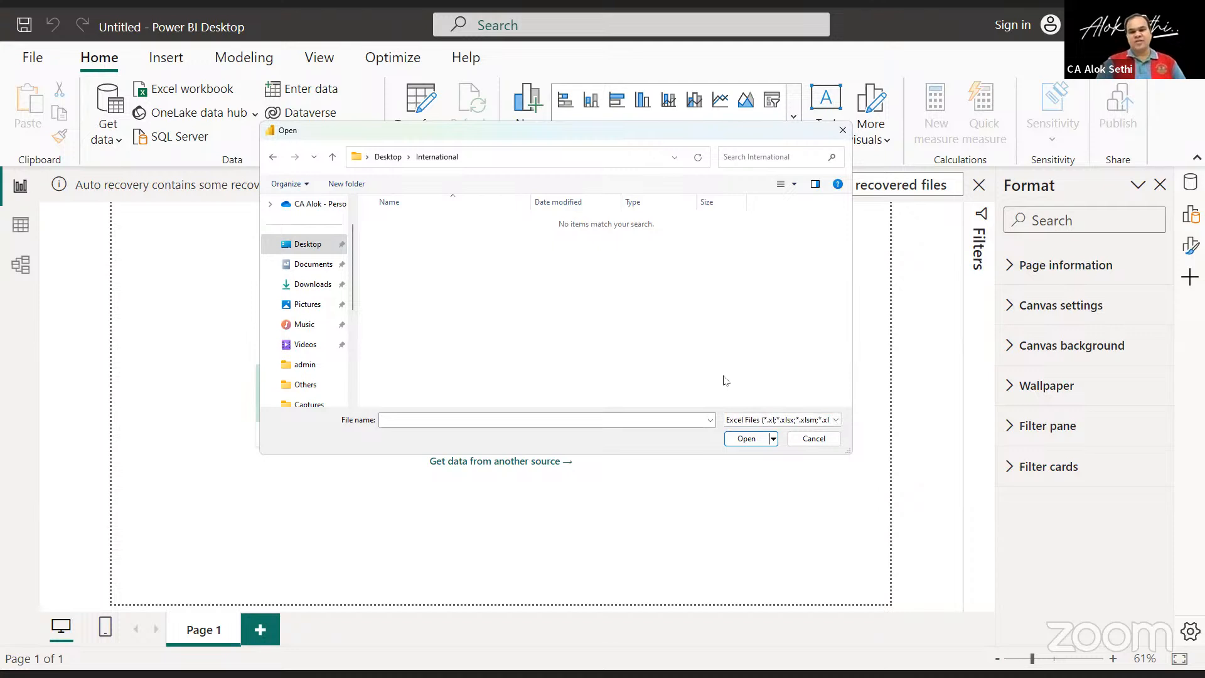
left_click(741, 421)
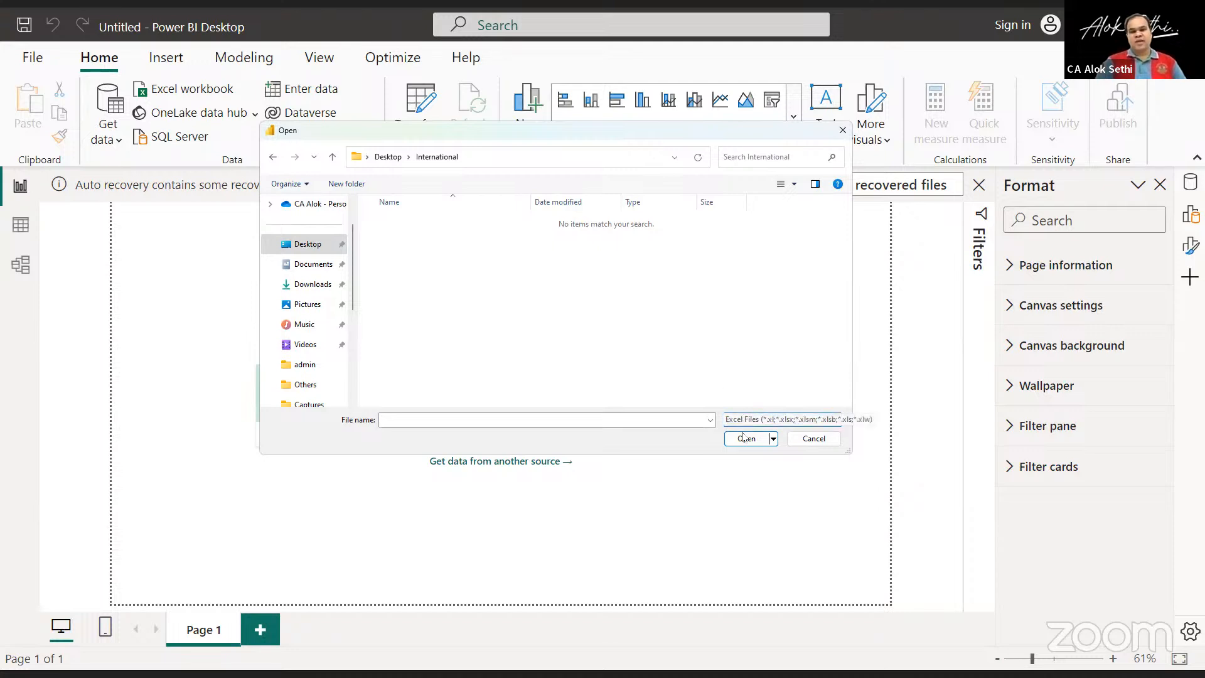
left_click(742, 442)
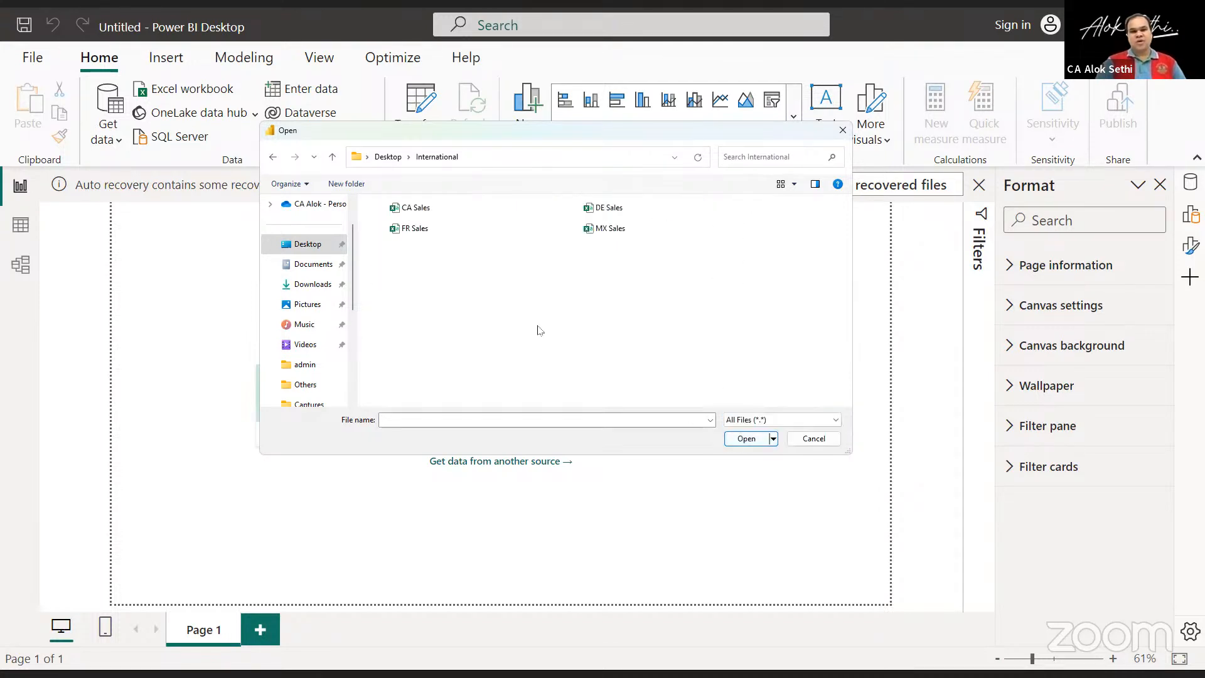
scroll(541, 331, "up", 5)
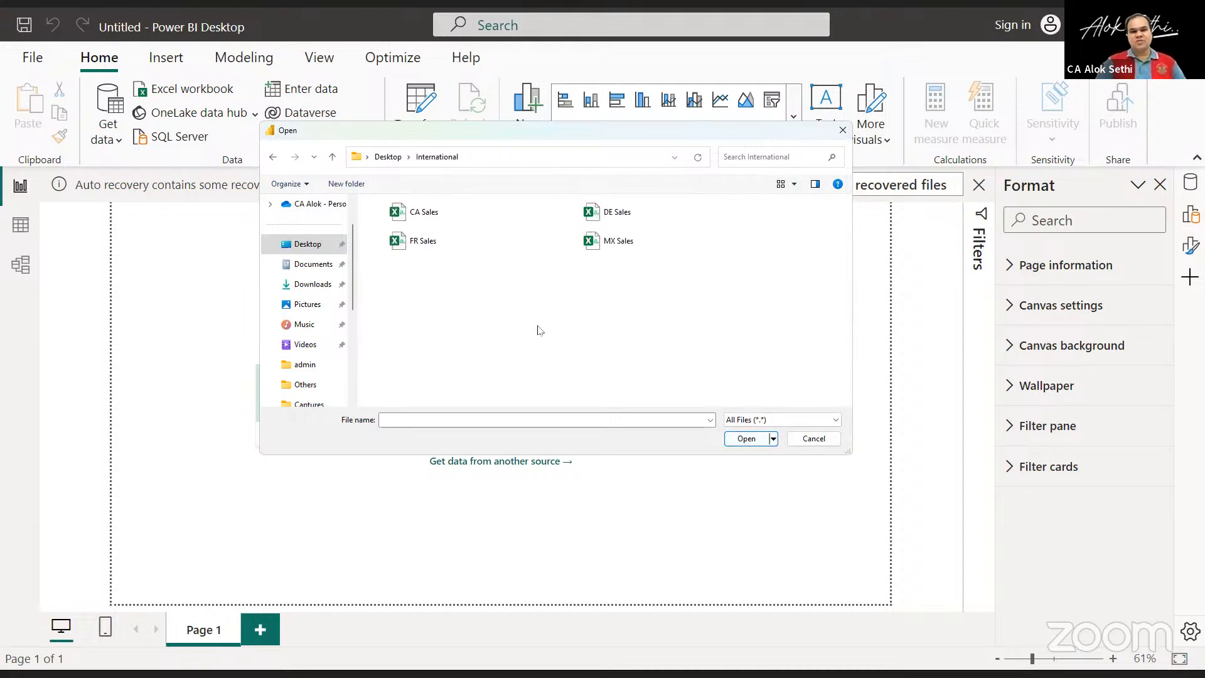
scroll(541, 330, "up", 3)
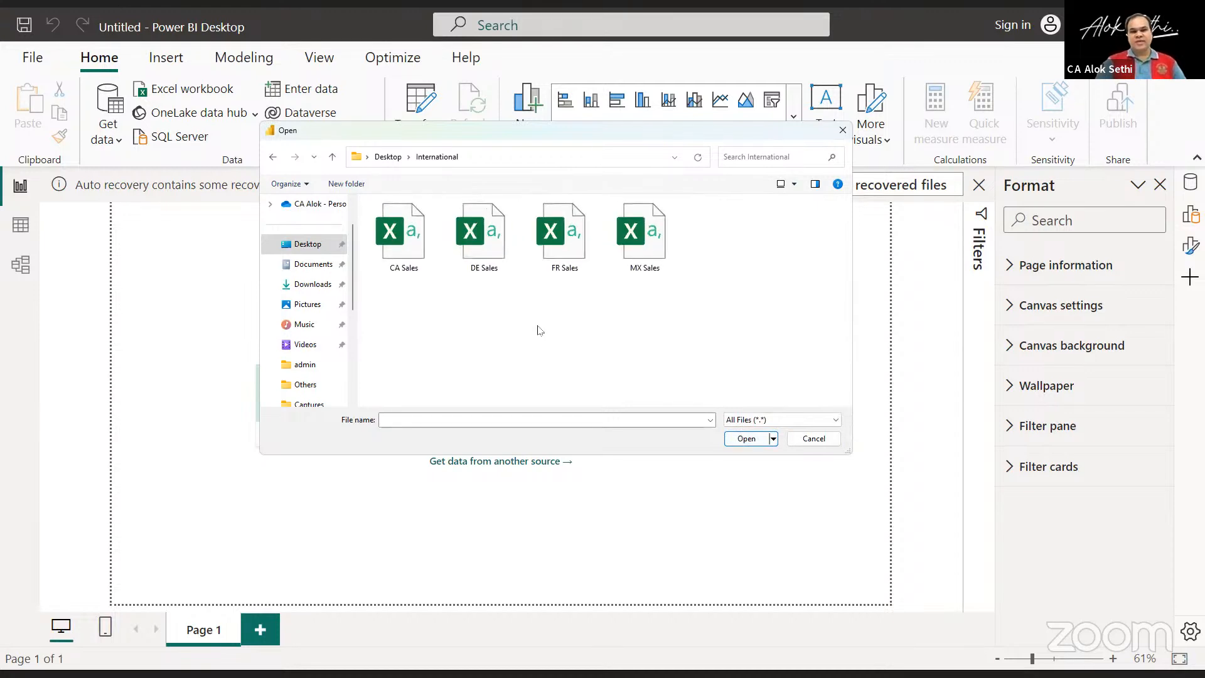
scroll(538, 330, "up", 1)
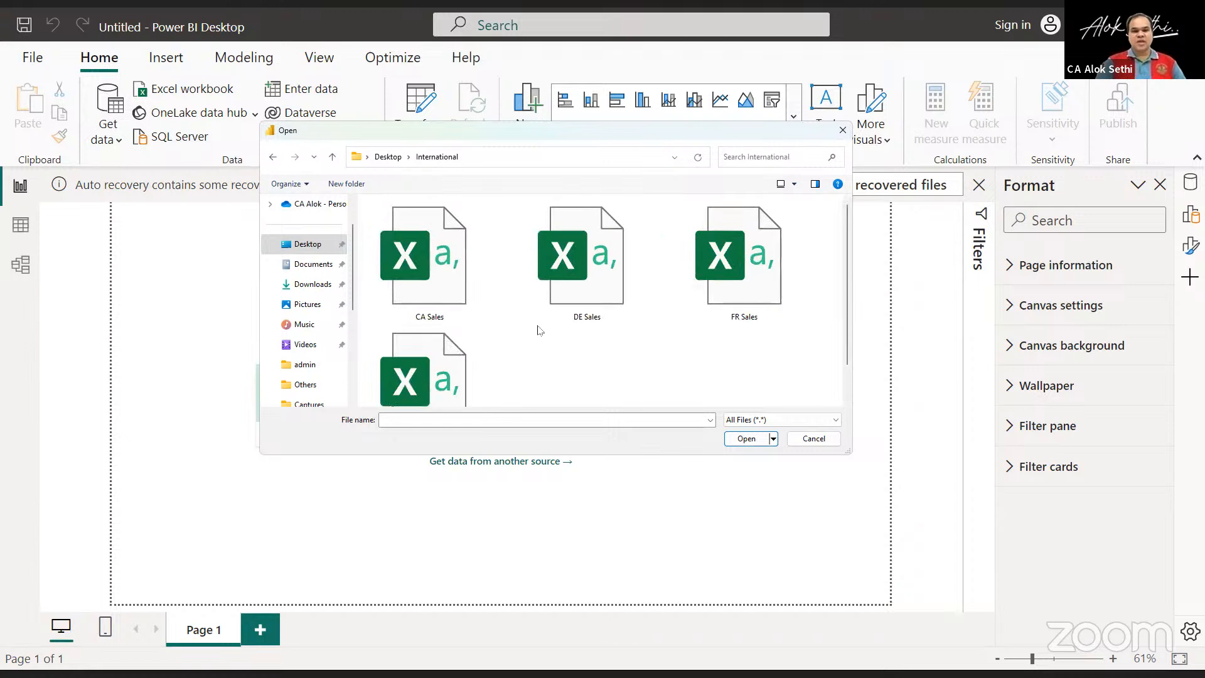
scroll(538, 329, "down", 1)
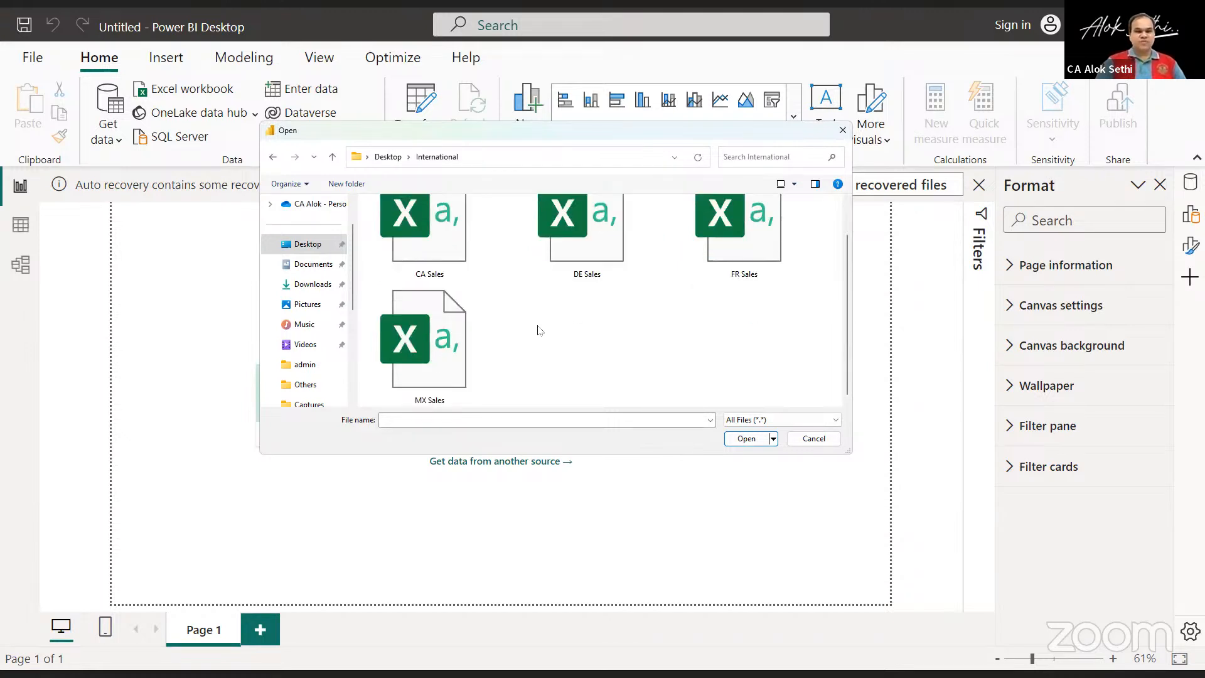
scroll(537, 330, "up", 1)
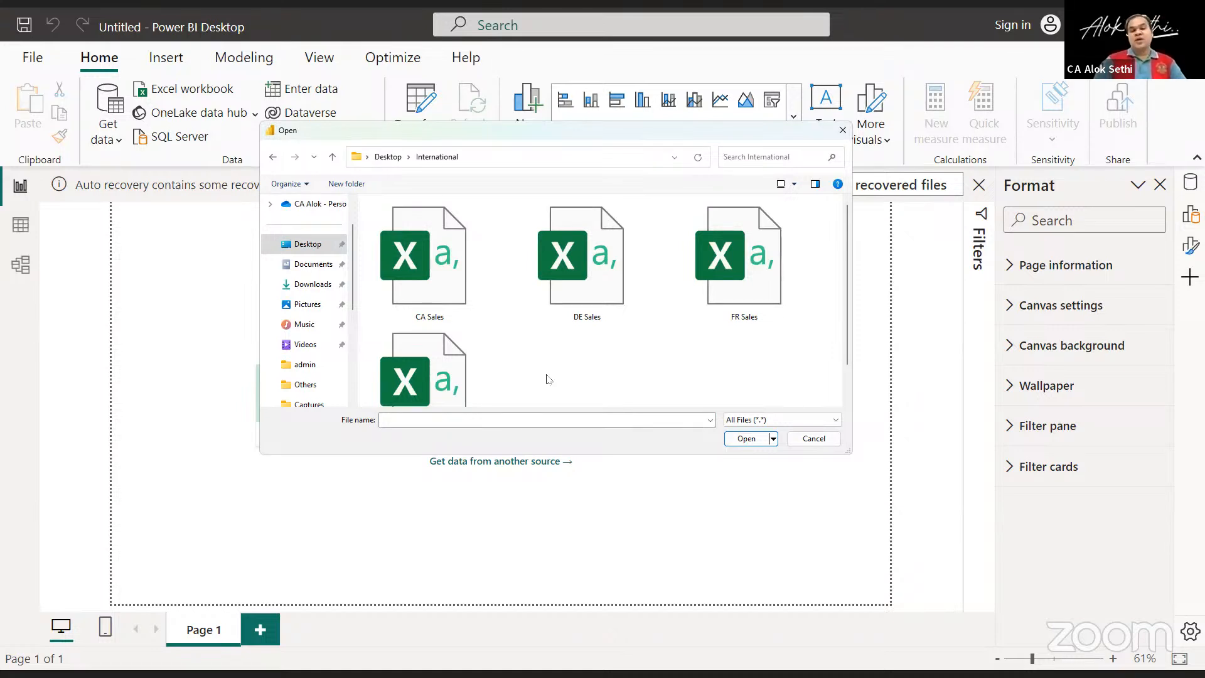
left_click(411, 248)
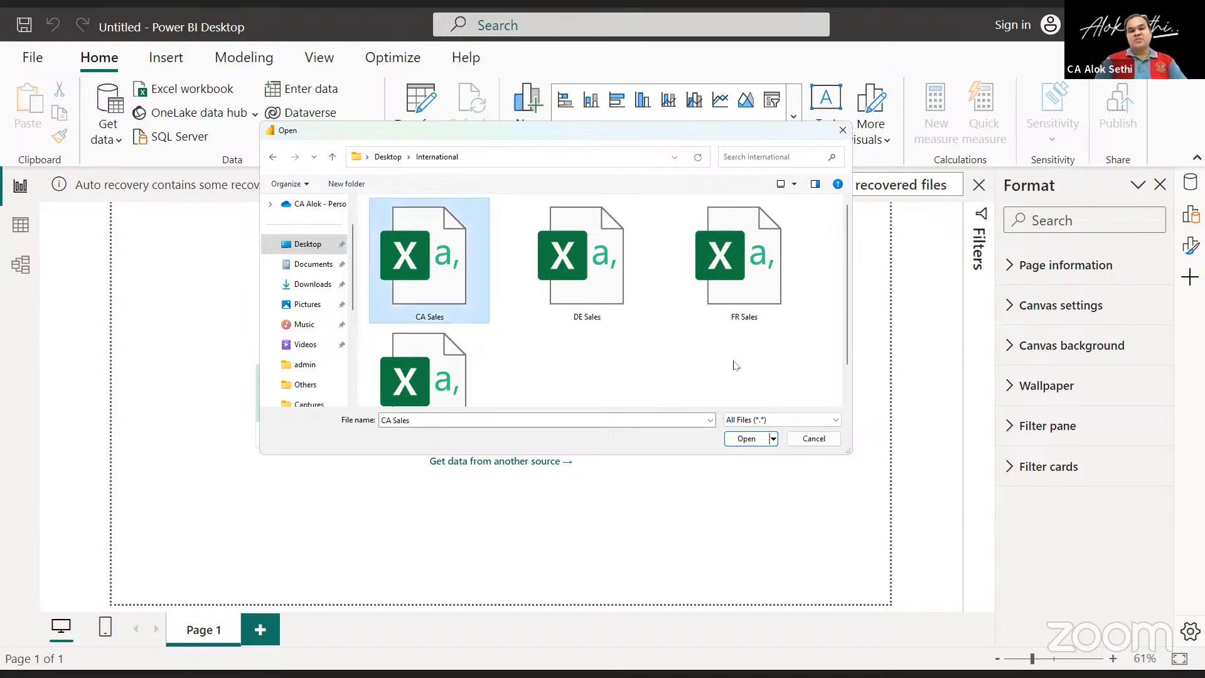
left_click(803, 440)
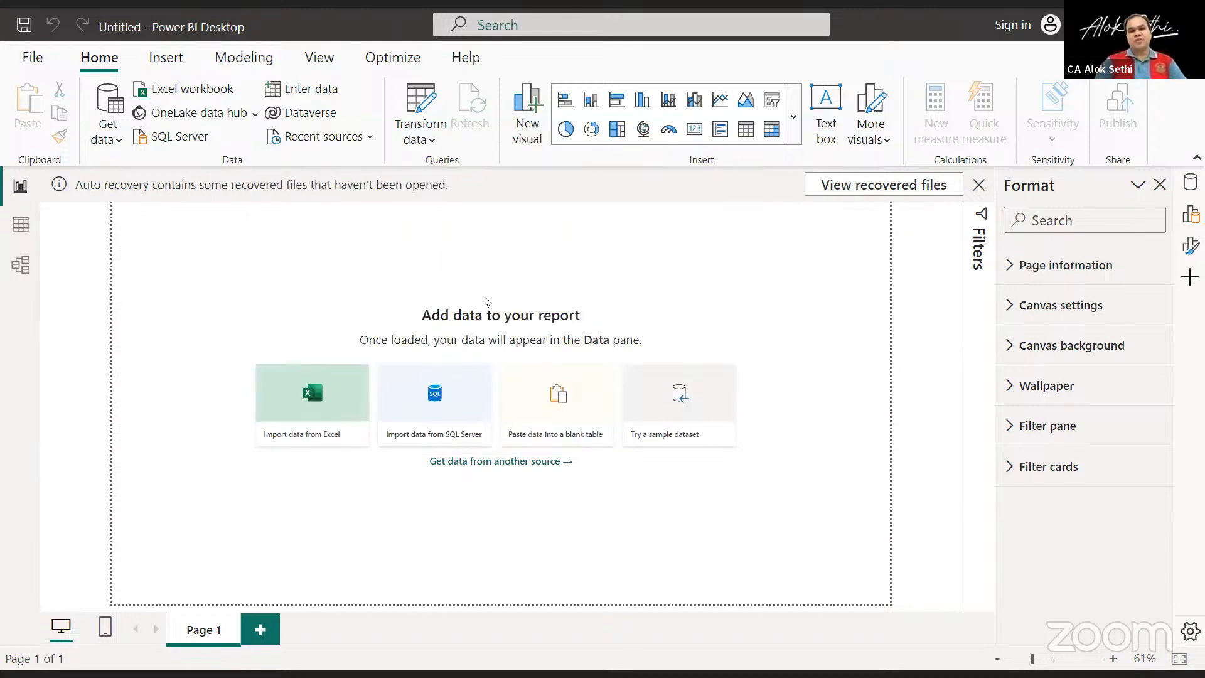
left_click(97, 146)
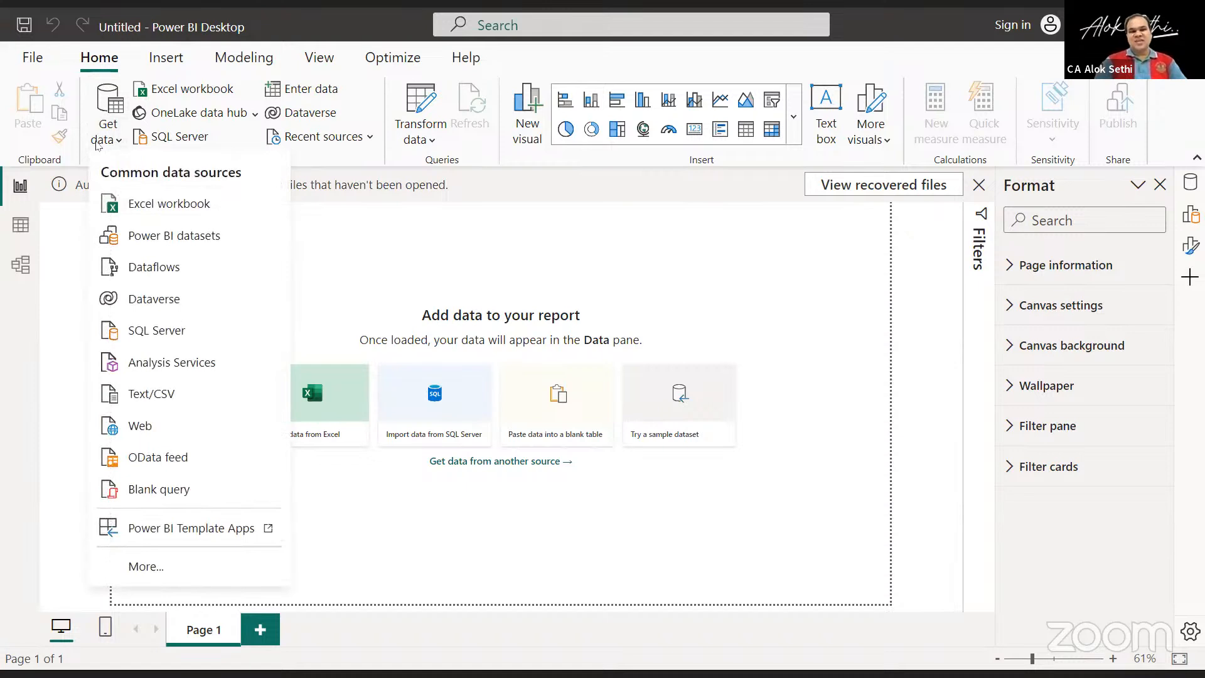
left_click(151, 395)
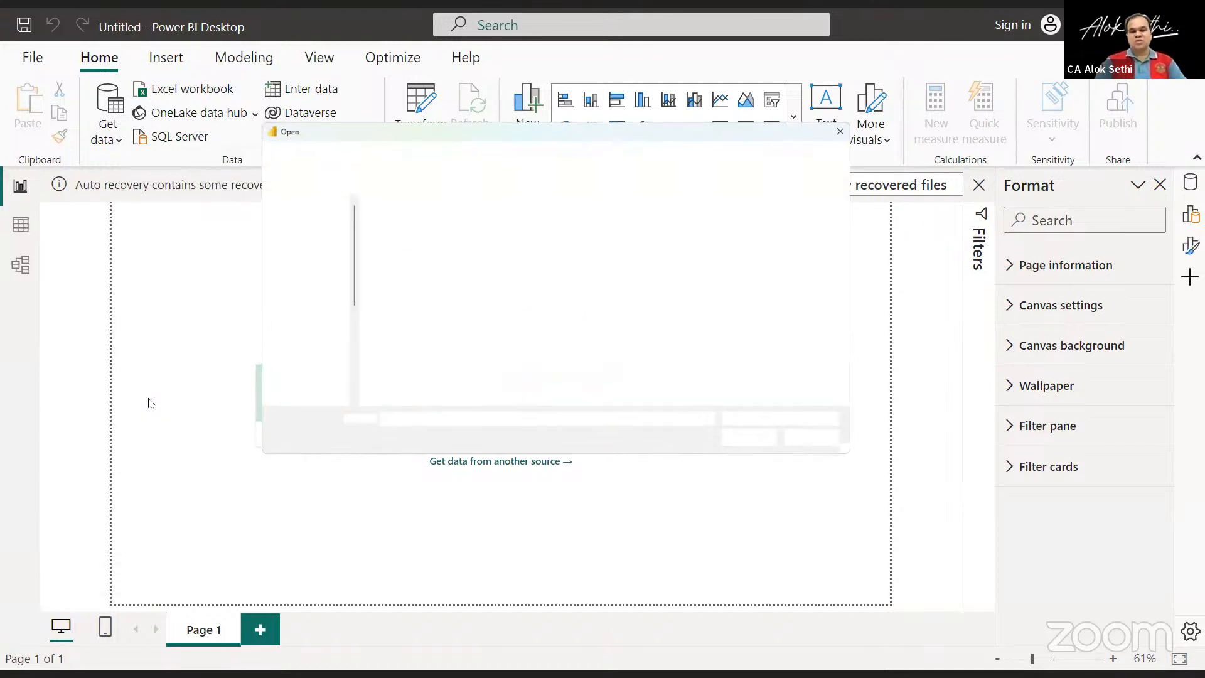
double_click(424, 222)
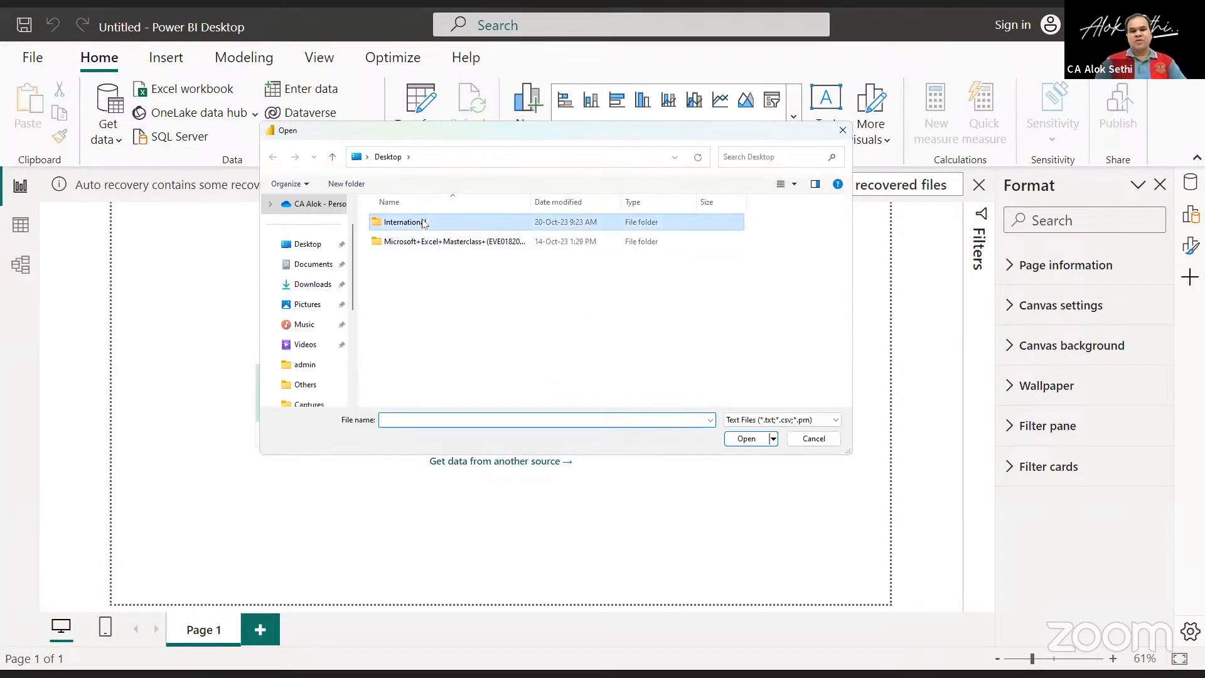
left_click(443, 264)
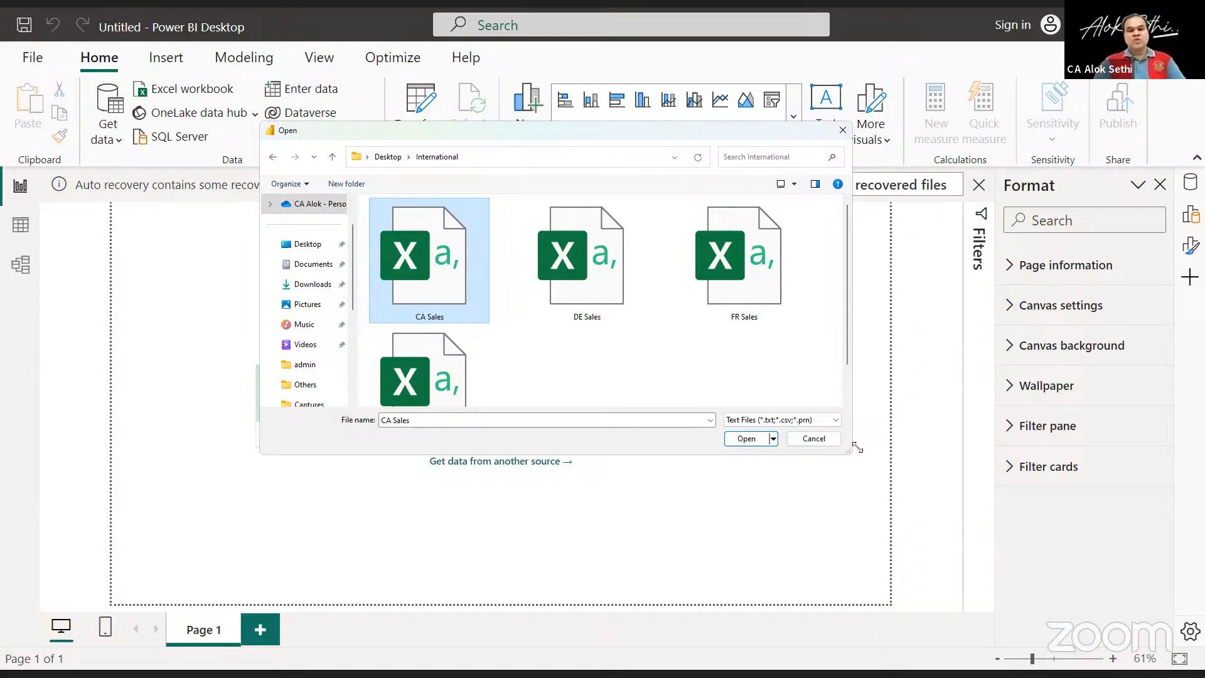
left_click(815, 439)
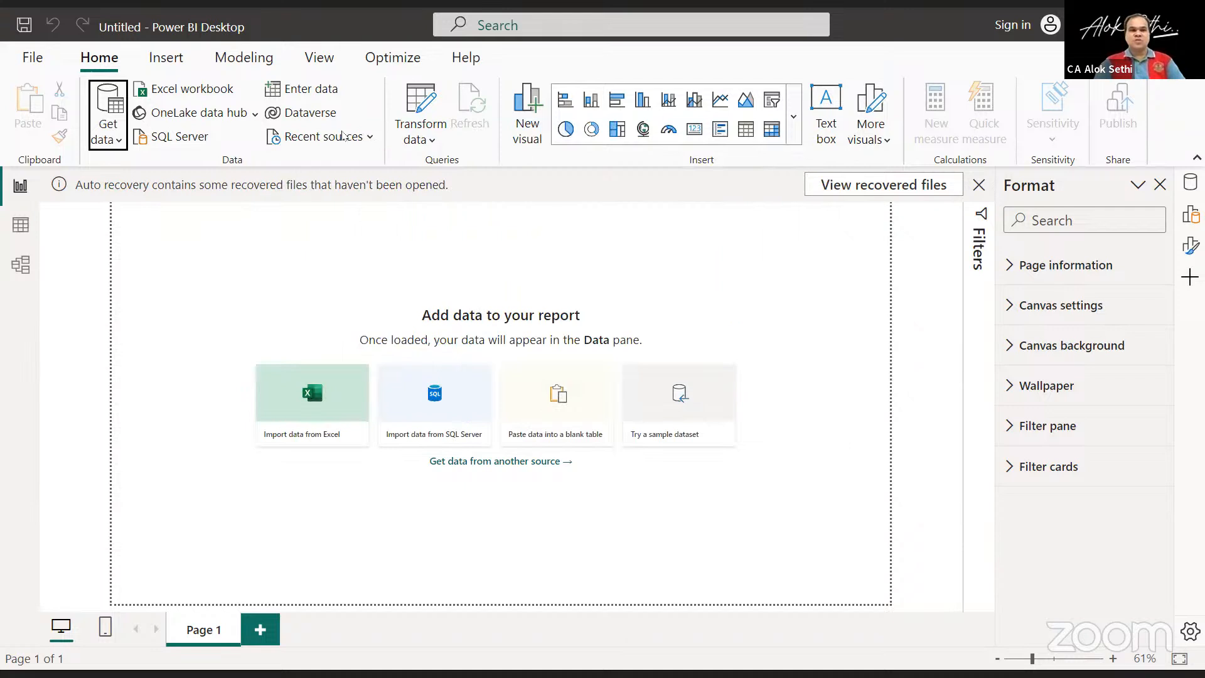
Choose Folder from the full list of data source connectors and connect to it.
left_click(101, 143)
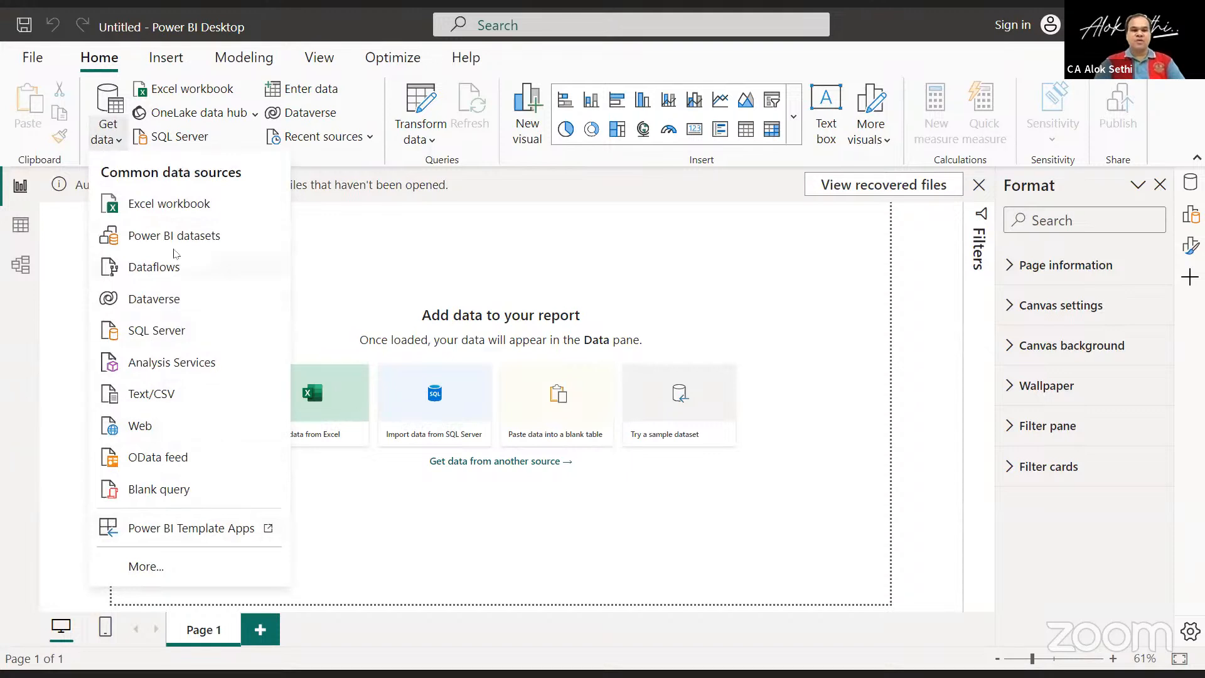
left_click(351, 271)
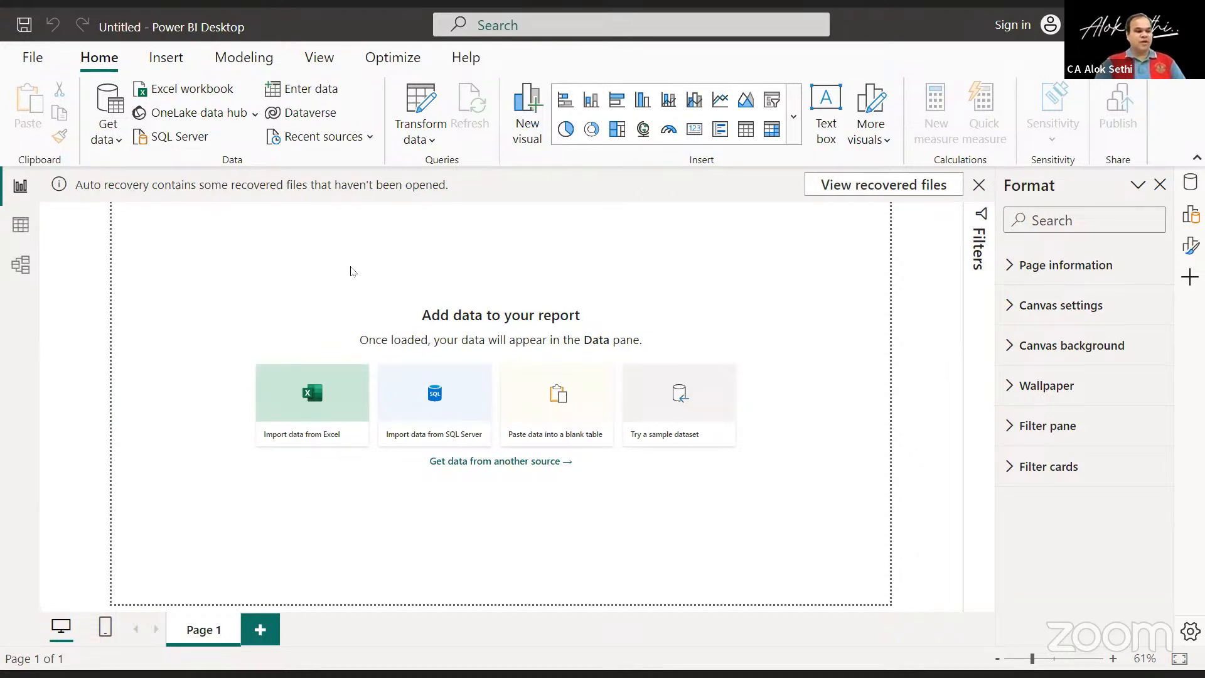
left_click(108, 138)
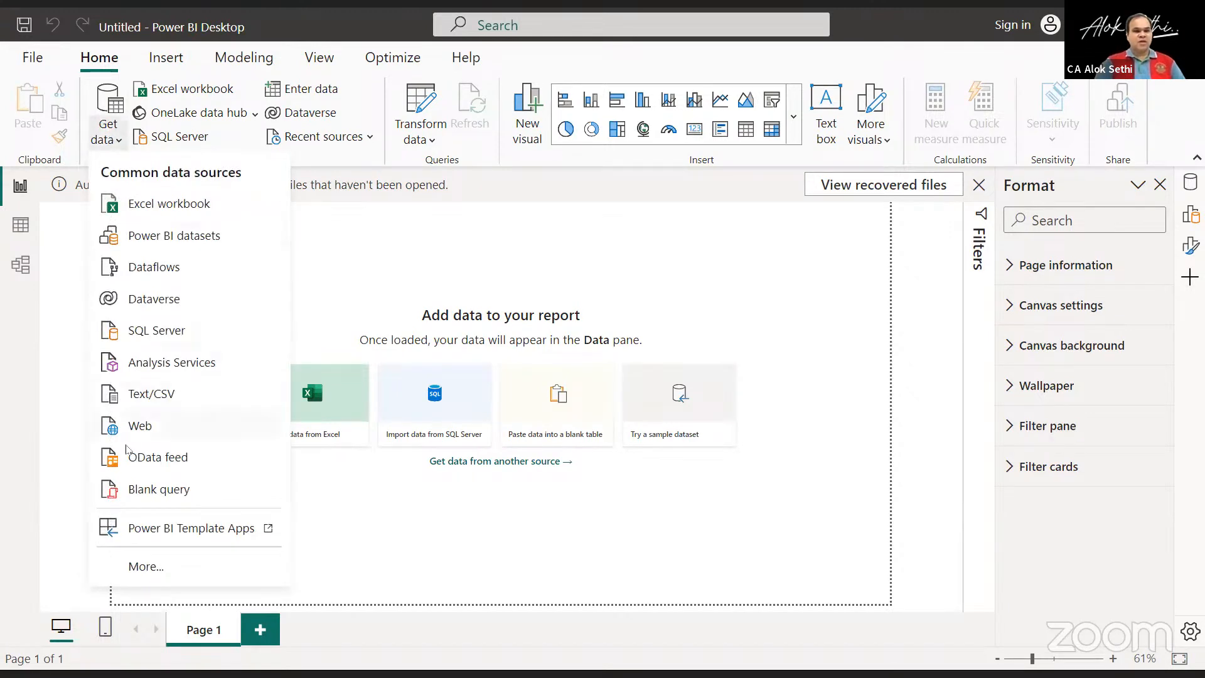
left_click(151, 567)
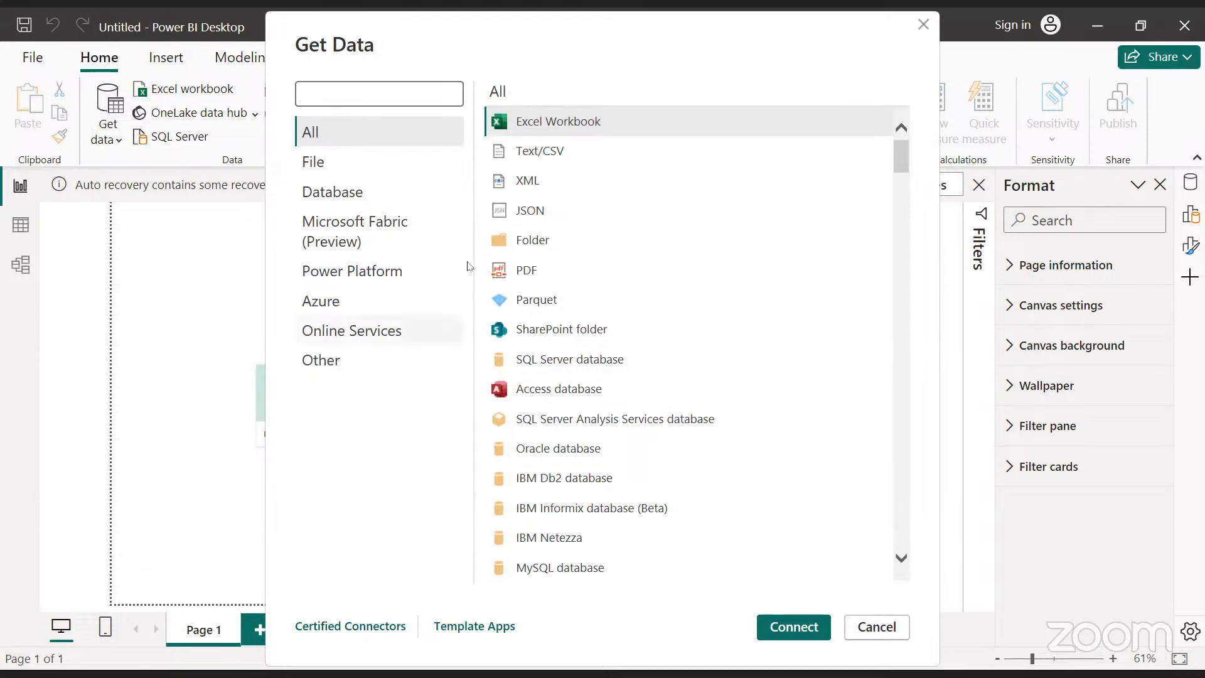
left_click(515, 246)
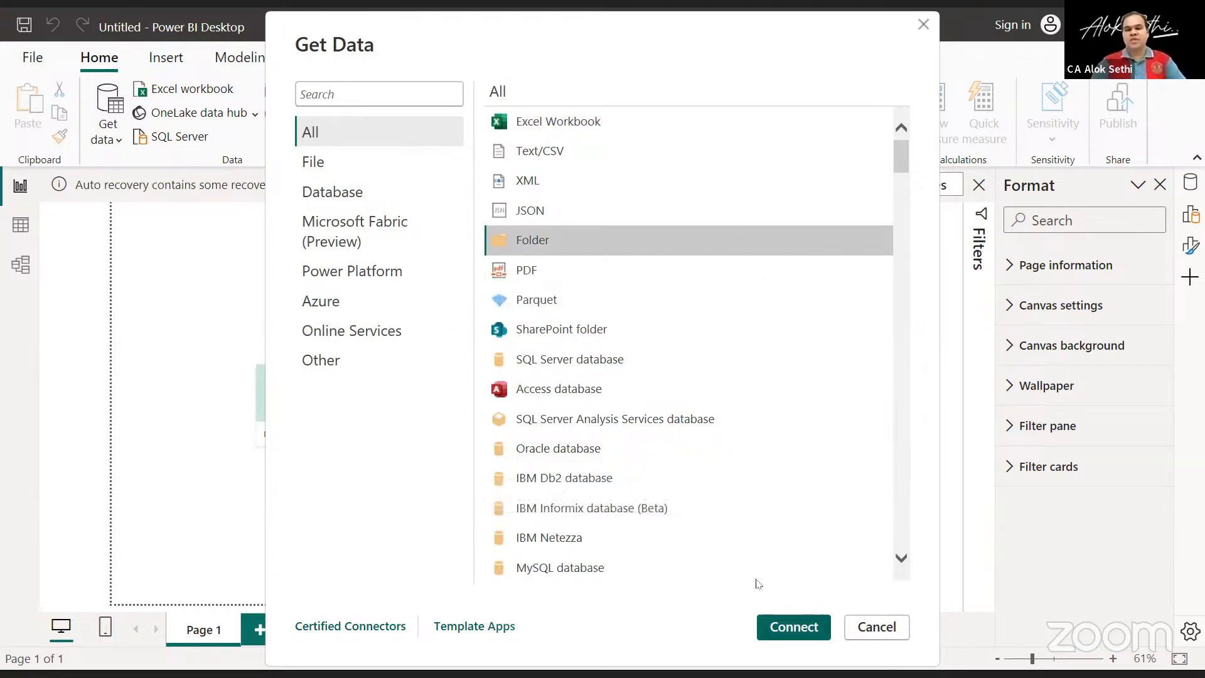
left_click(793, 627)
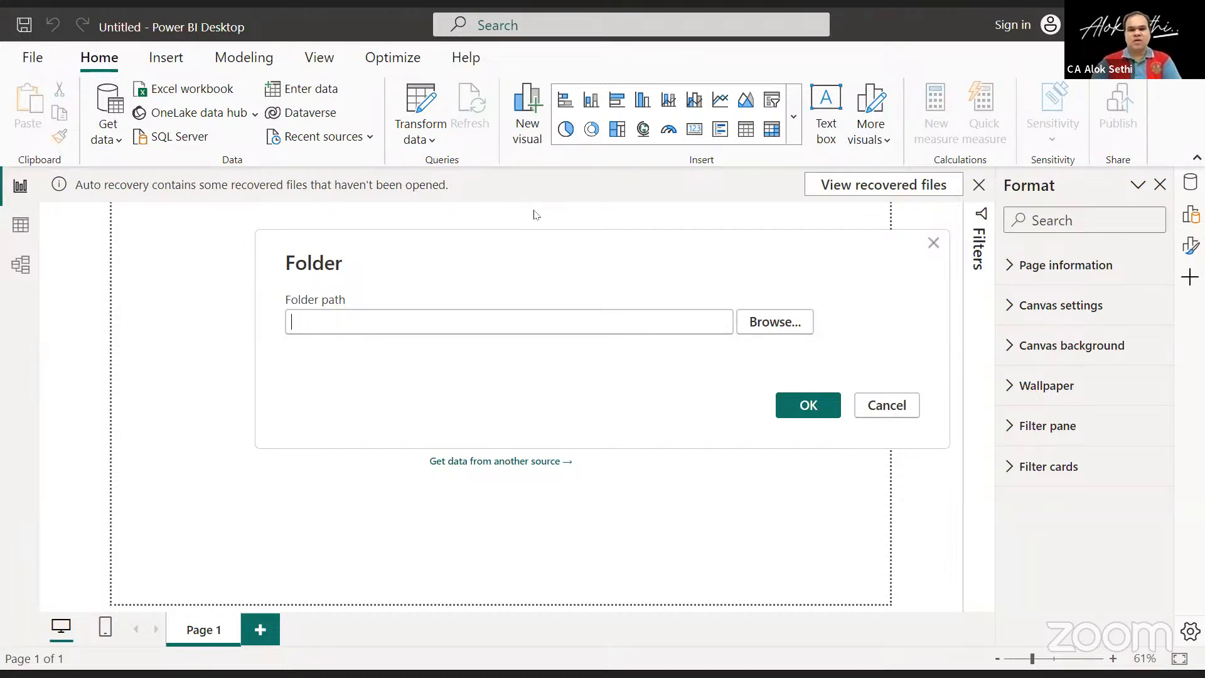
Set the folder source to the International folder on the Desktop and load the preview of its files.
left_click(788, 324)
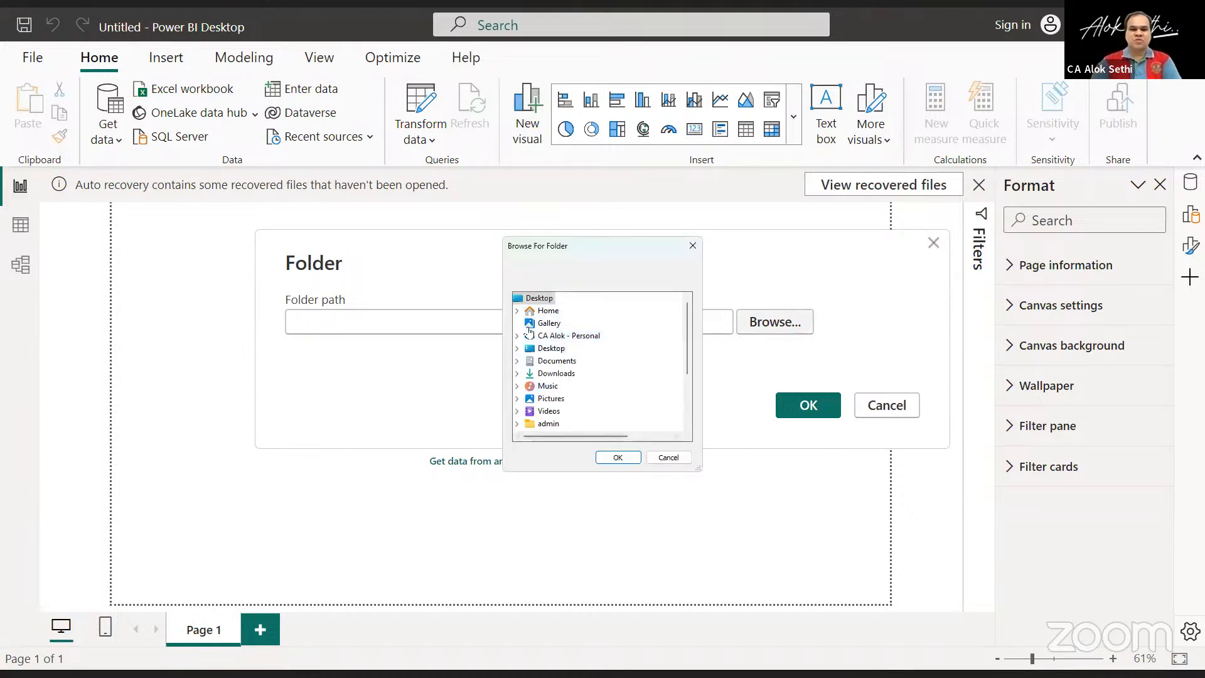
left_click(528, 349)
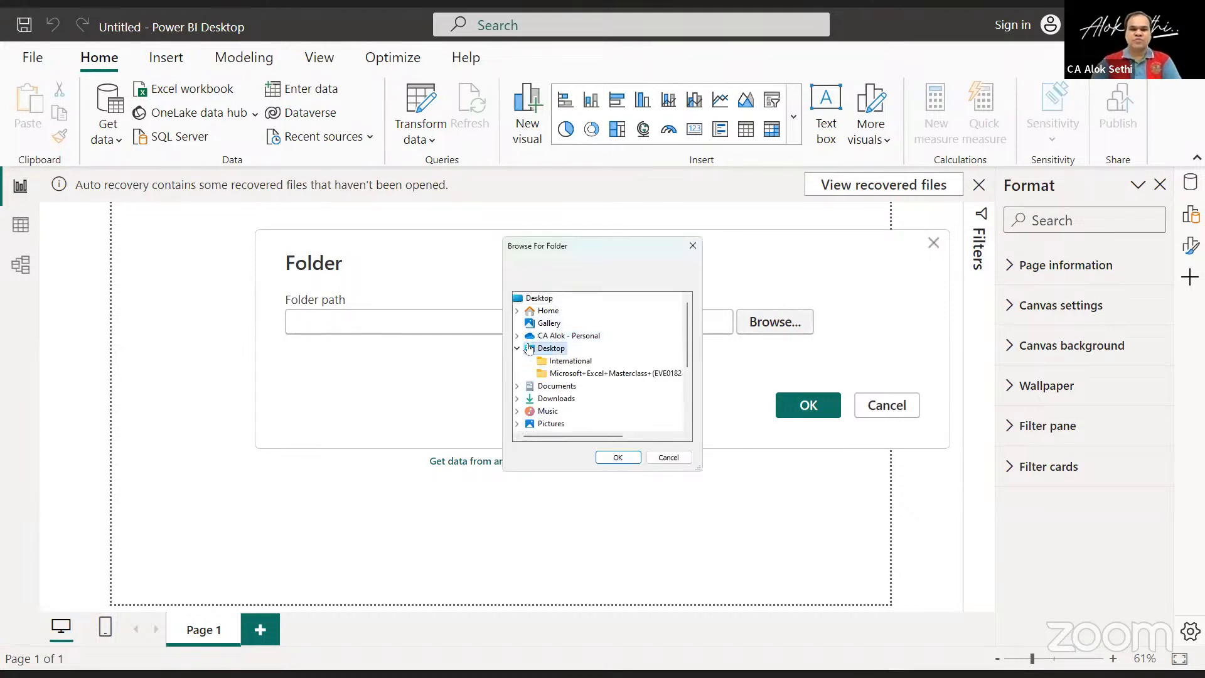
left_click(562, 361)
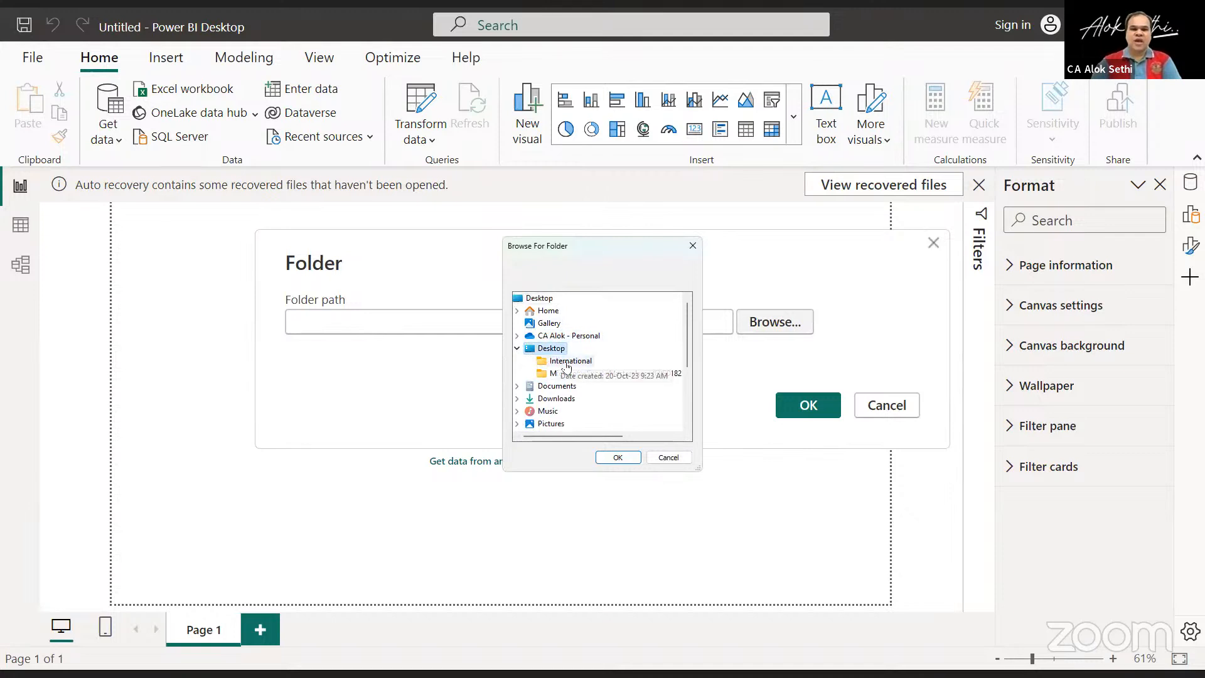
left_click(617, 457)
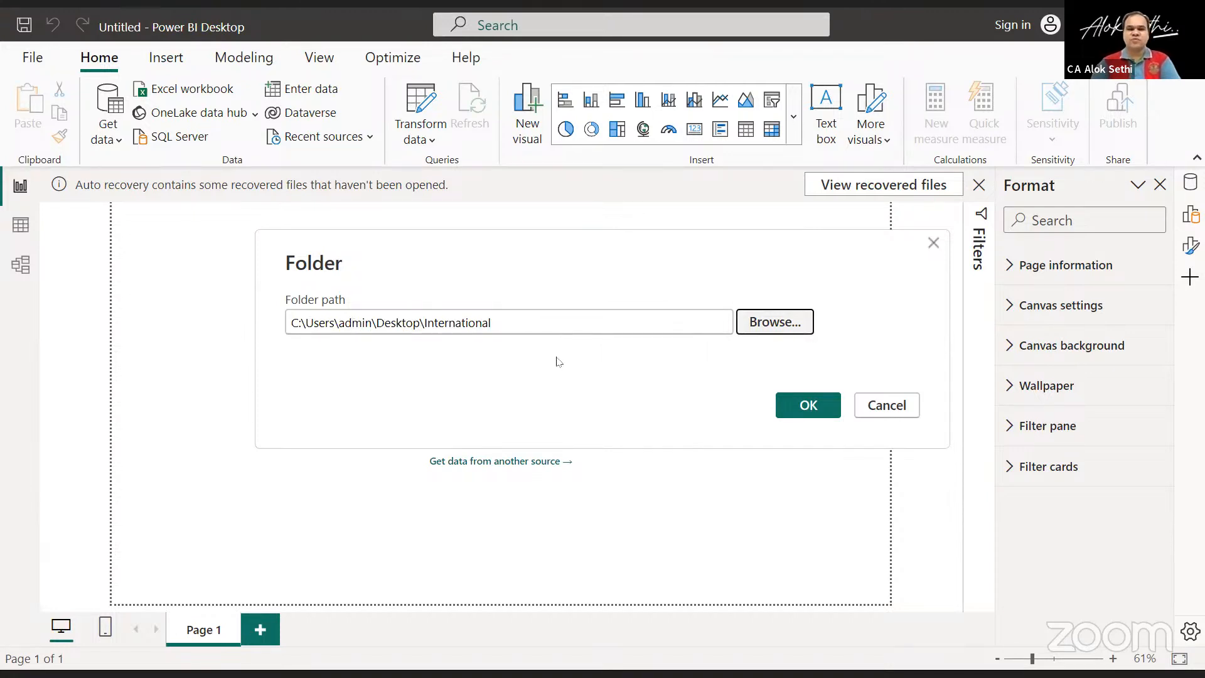
left_click(802, 405)
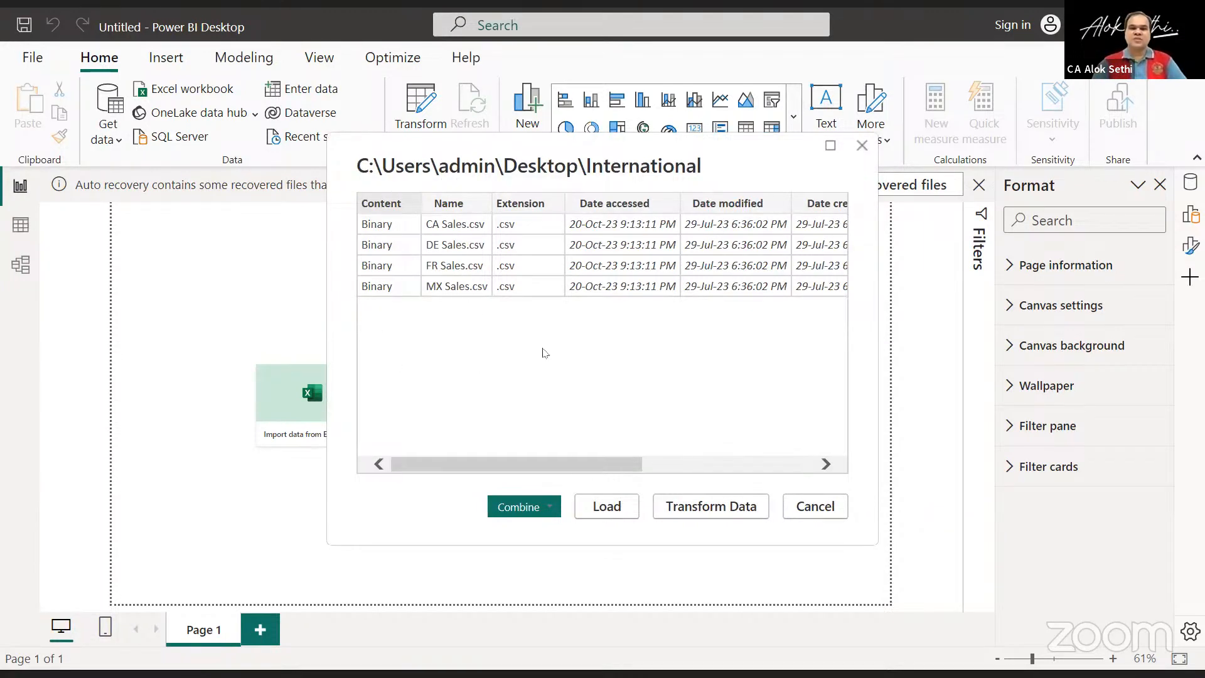
Combine and transform the folder's sales CSV files, using the first file as the sample file.
left_click_drag(574, 468, 529, 450)
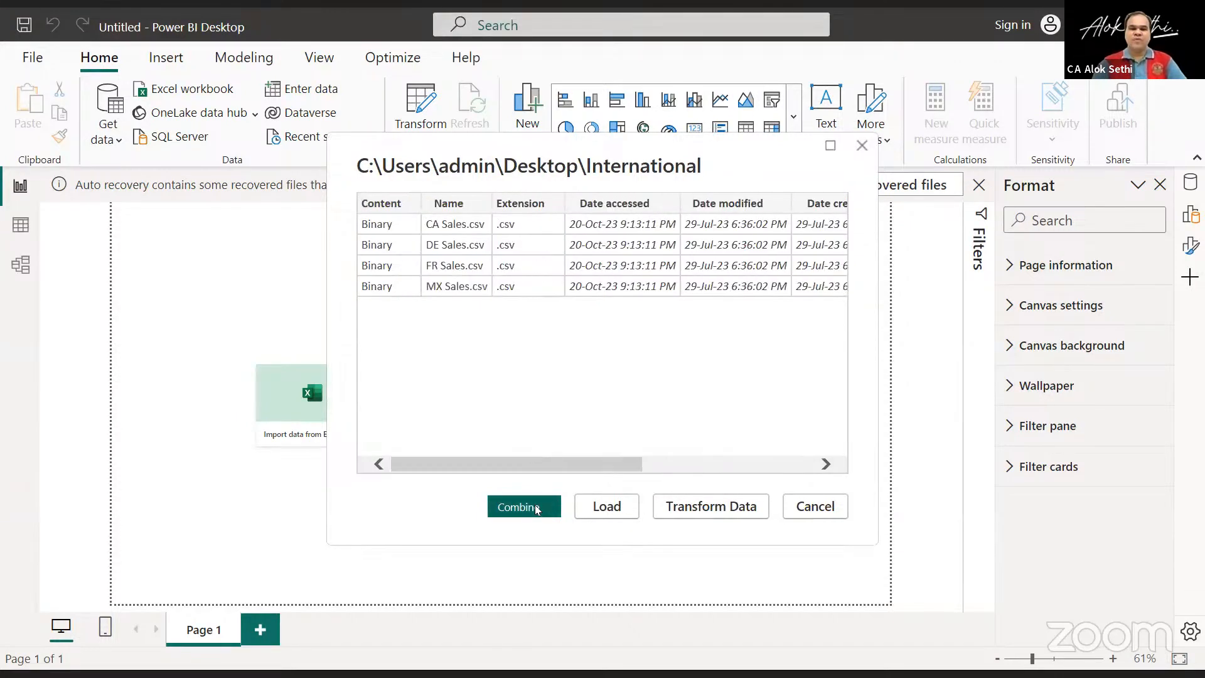
left_click(544, 508)
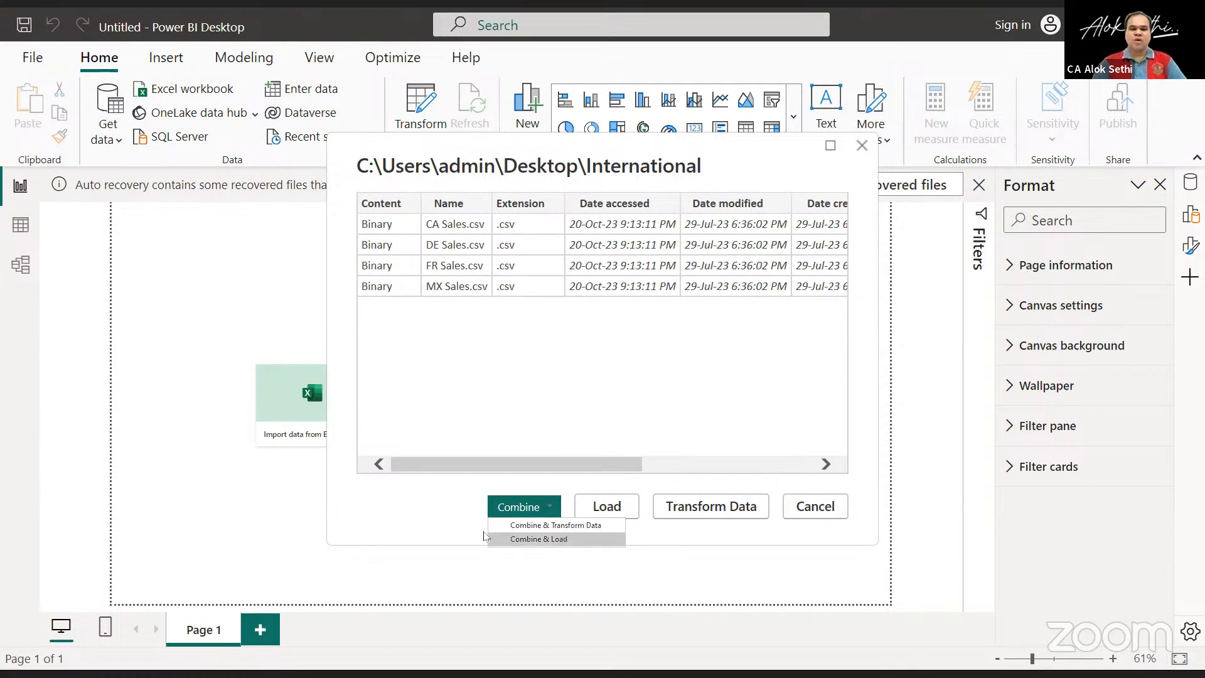
left_click(543, 526)
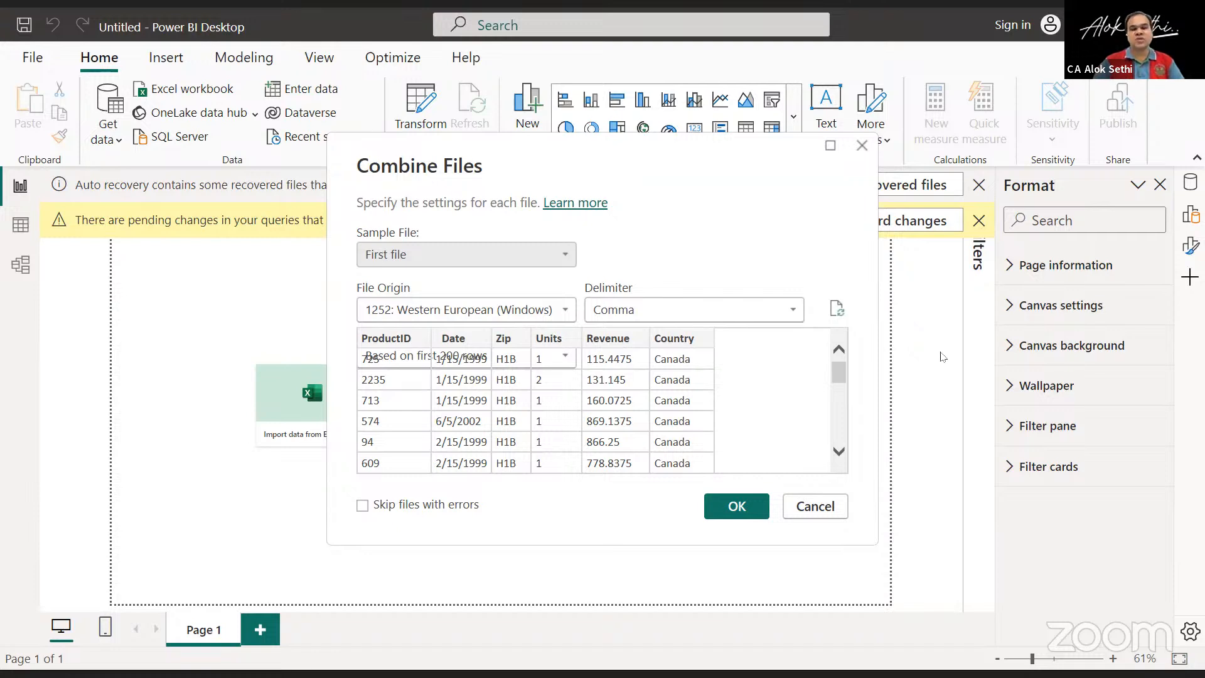
left_click(554, 260)
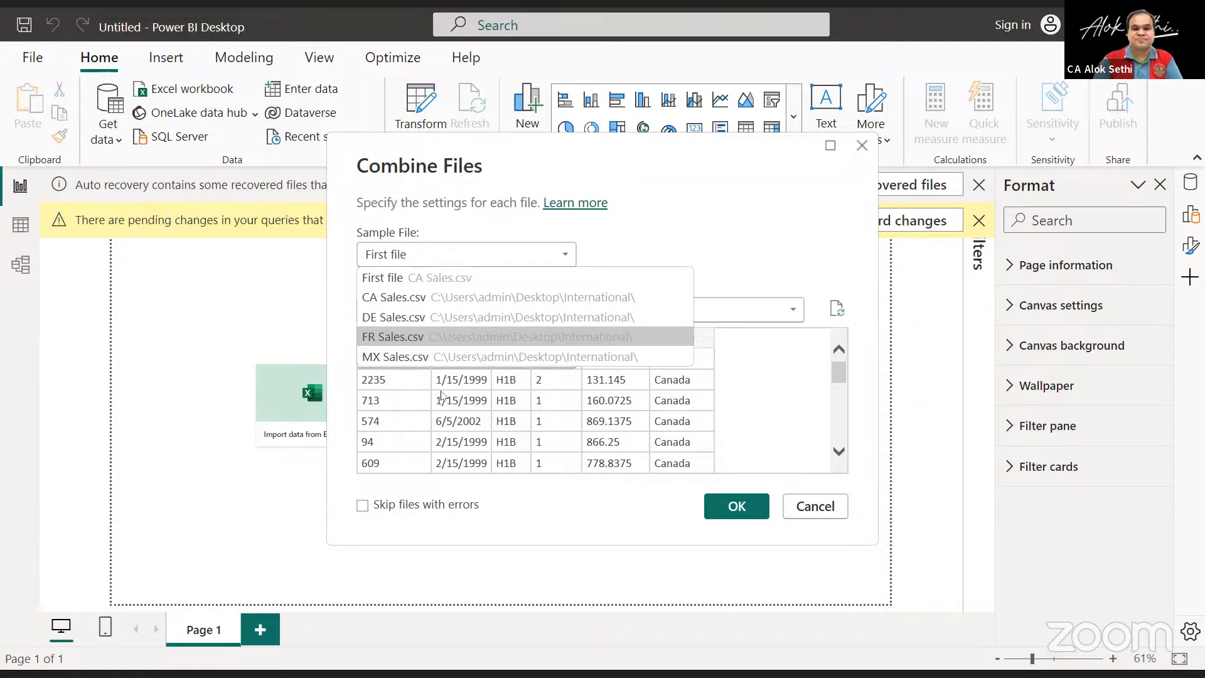
left_click(427, 288)
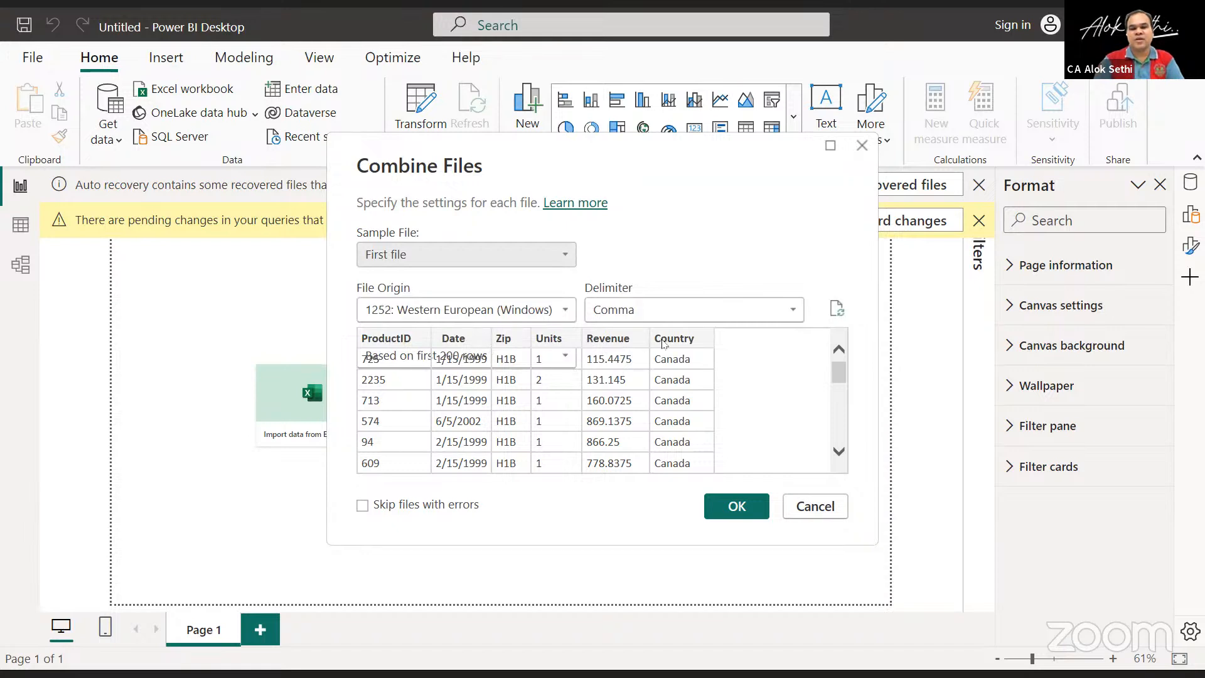
left_click(728, 509)
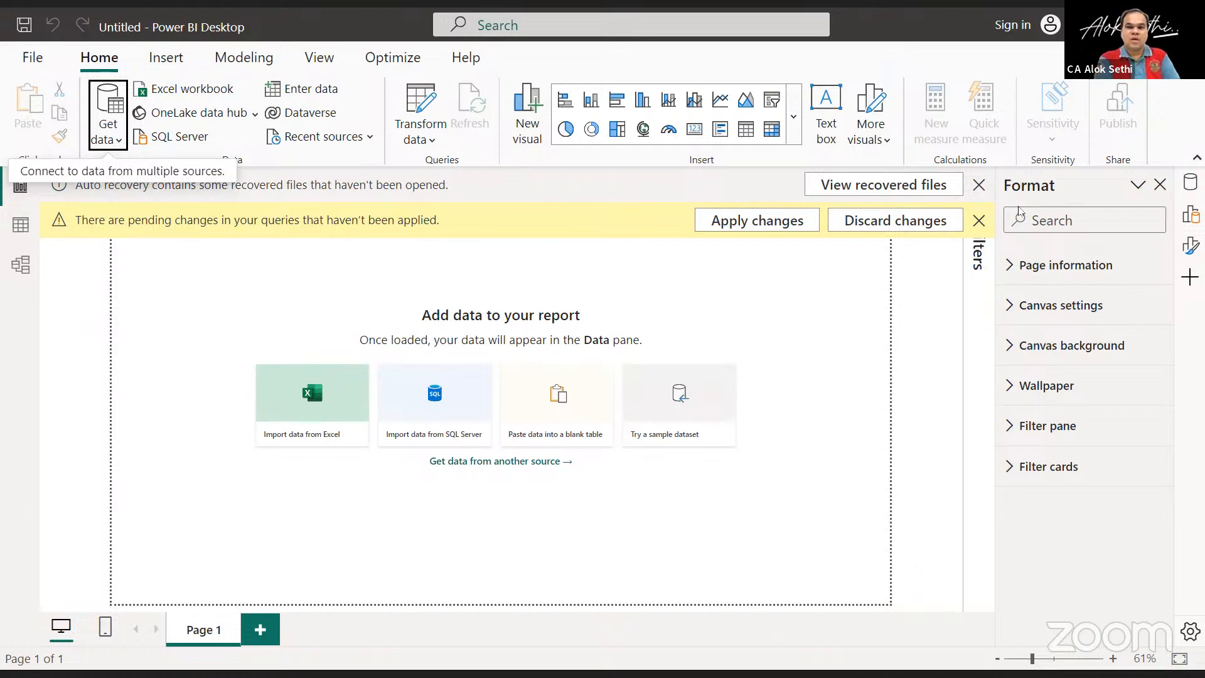
Apply the pending query changes and review the fields of the International table in the report.
left_click(744, 220)
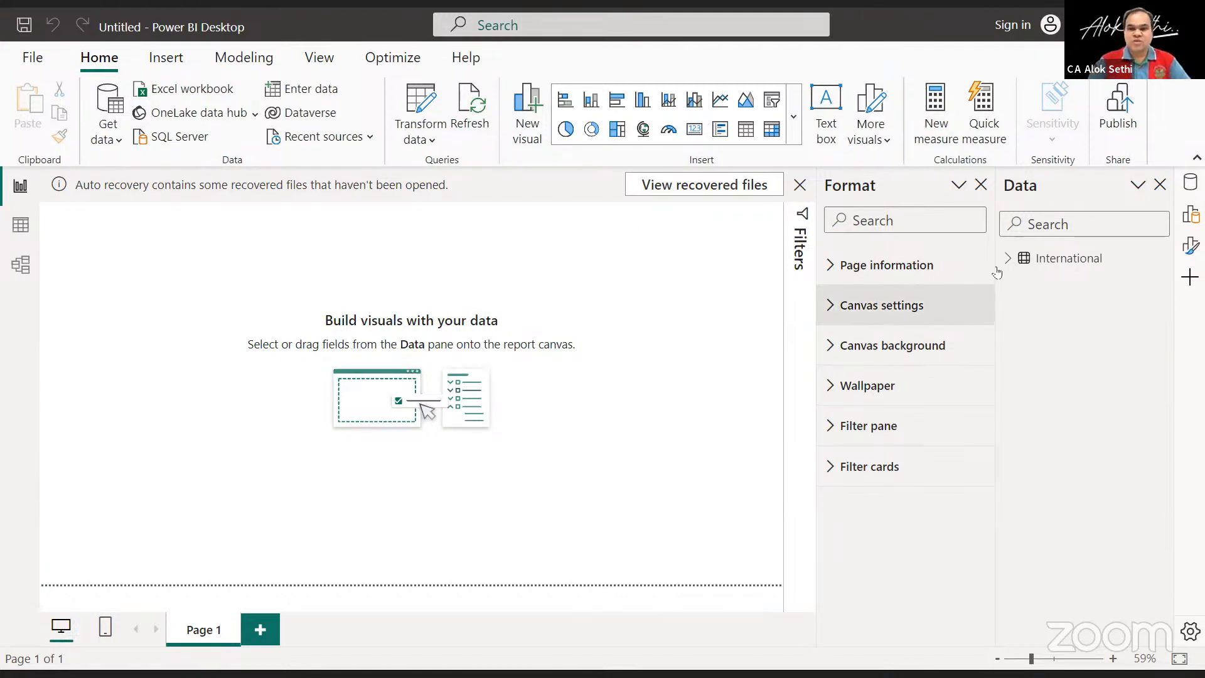
left_click(1017, 262)
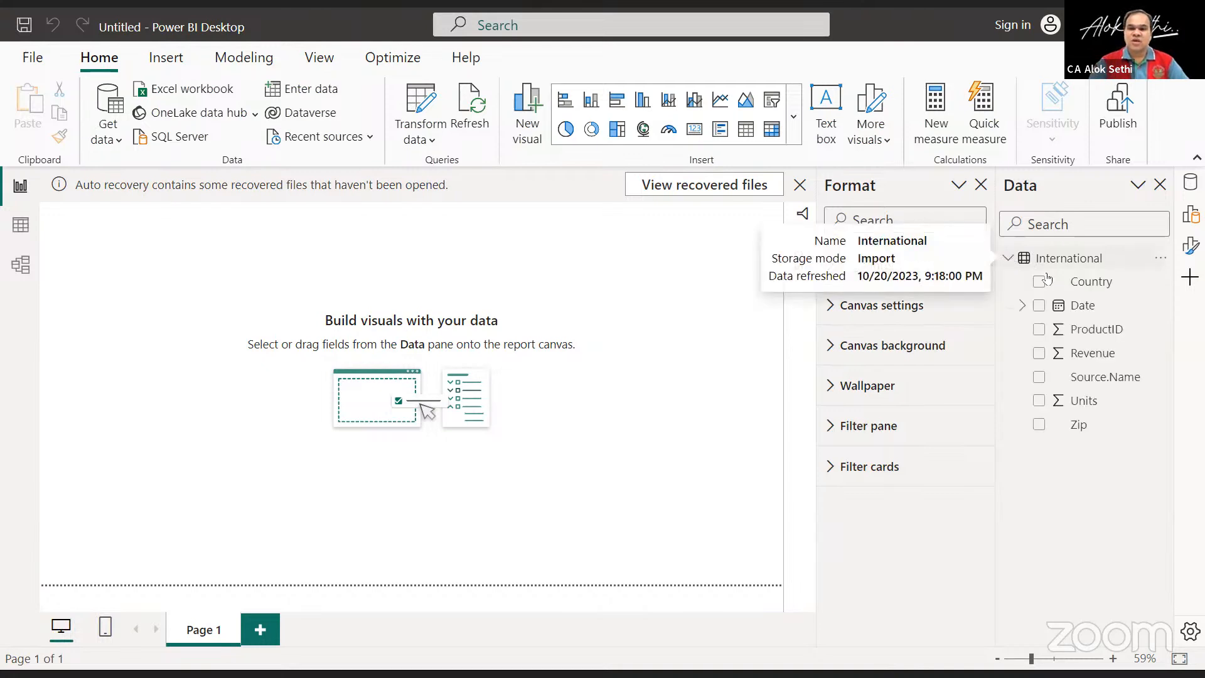
left_click(1008, 258)
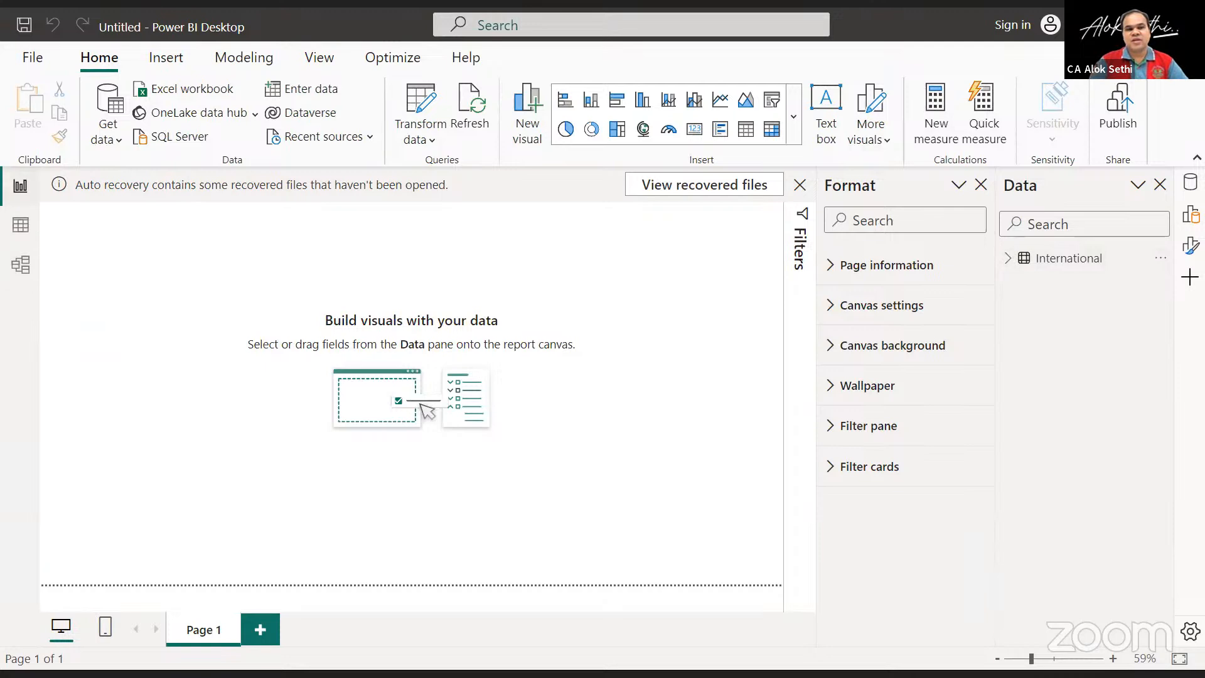
Switch to Model view, lengthen the International table card and select its Source.Name field.
left_click(13, 259)
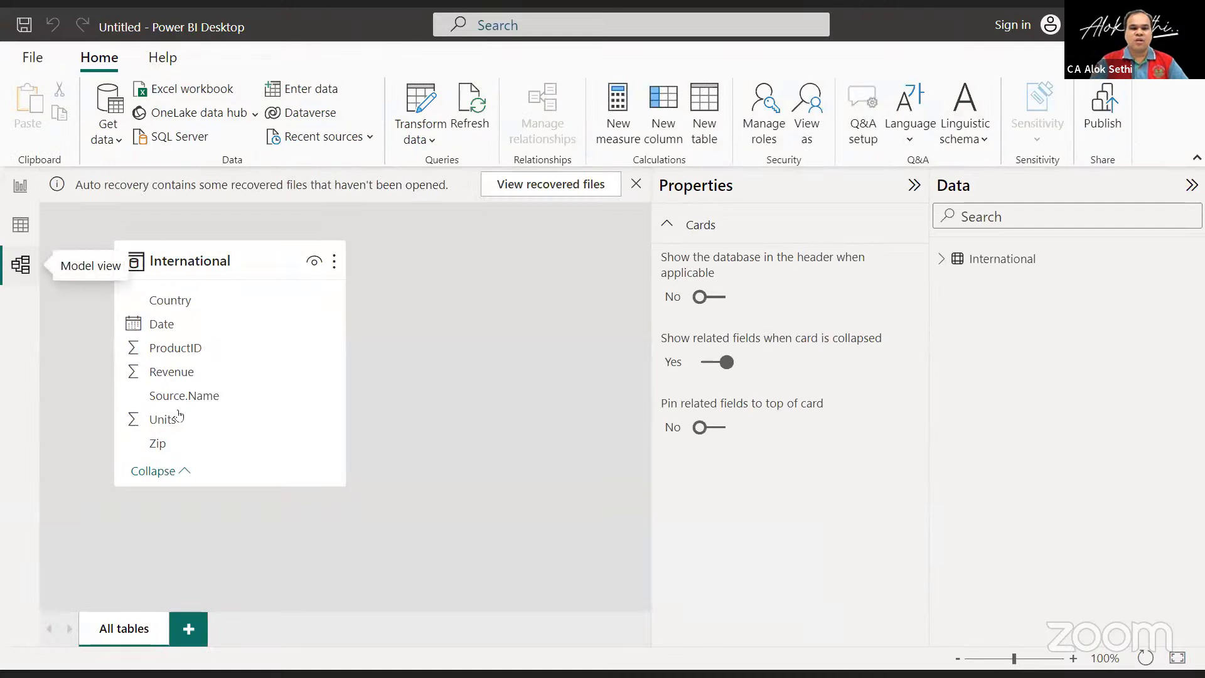
left_click_drag(276, 487, 284, 579)
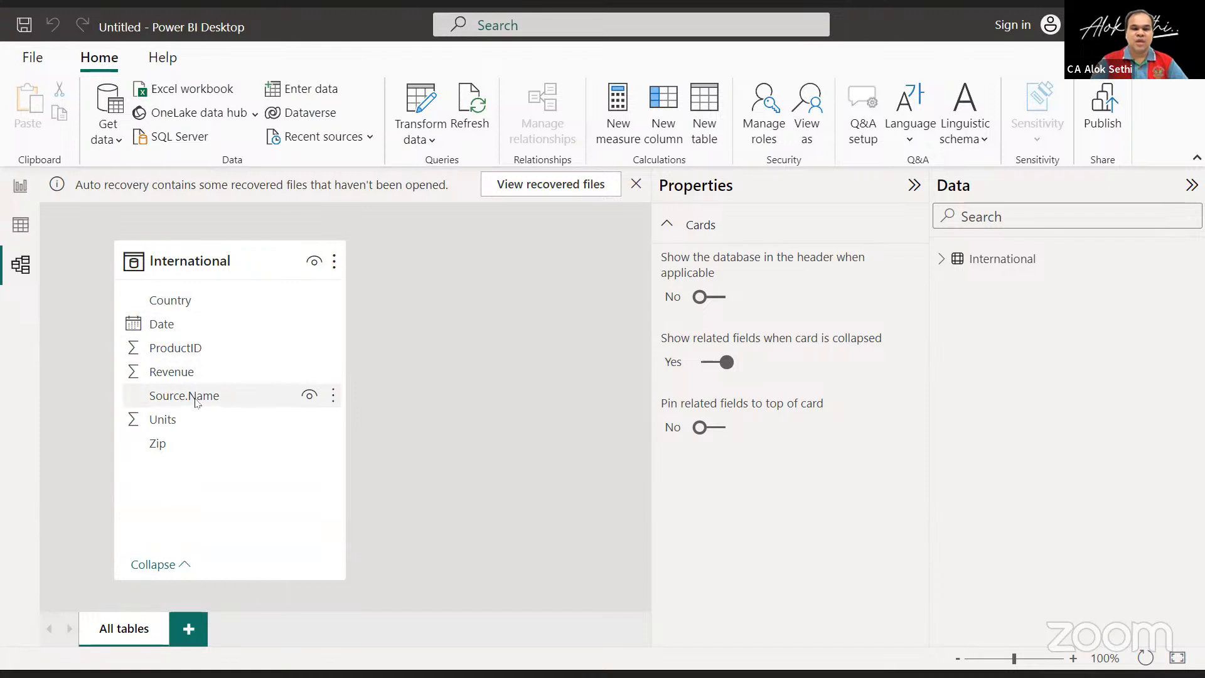
left_click(239, 396)
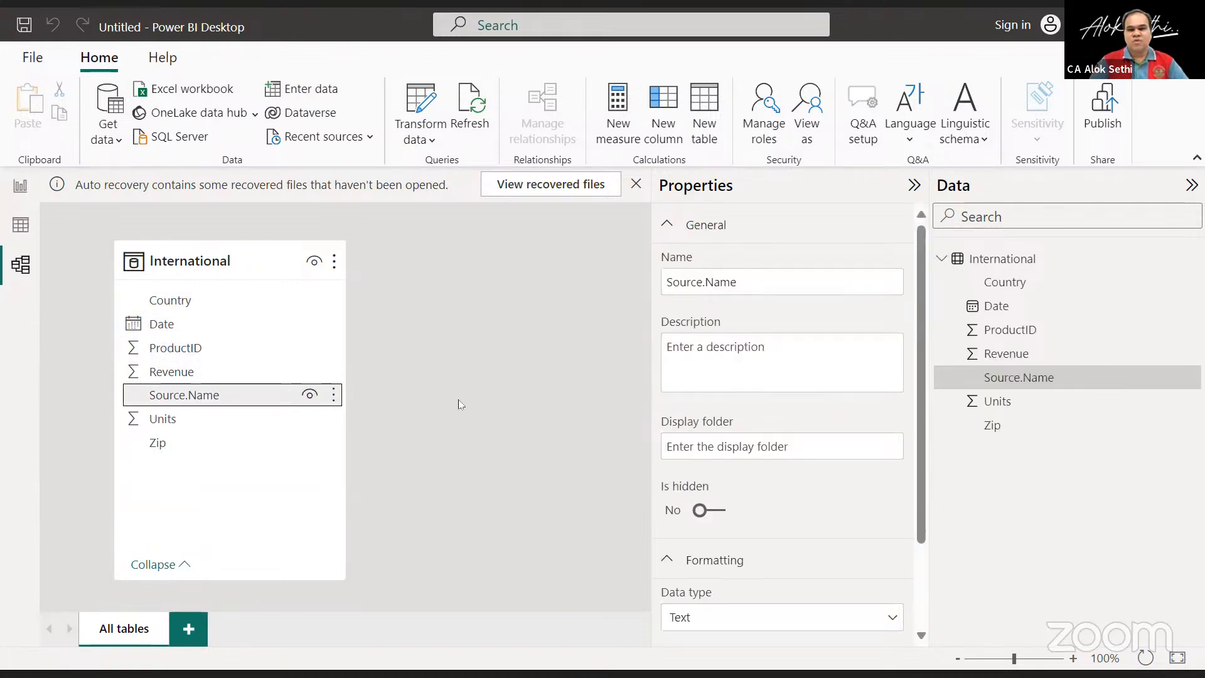
right_click(332, 397)
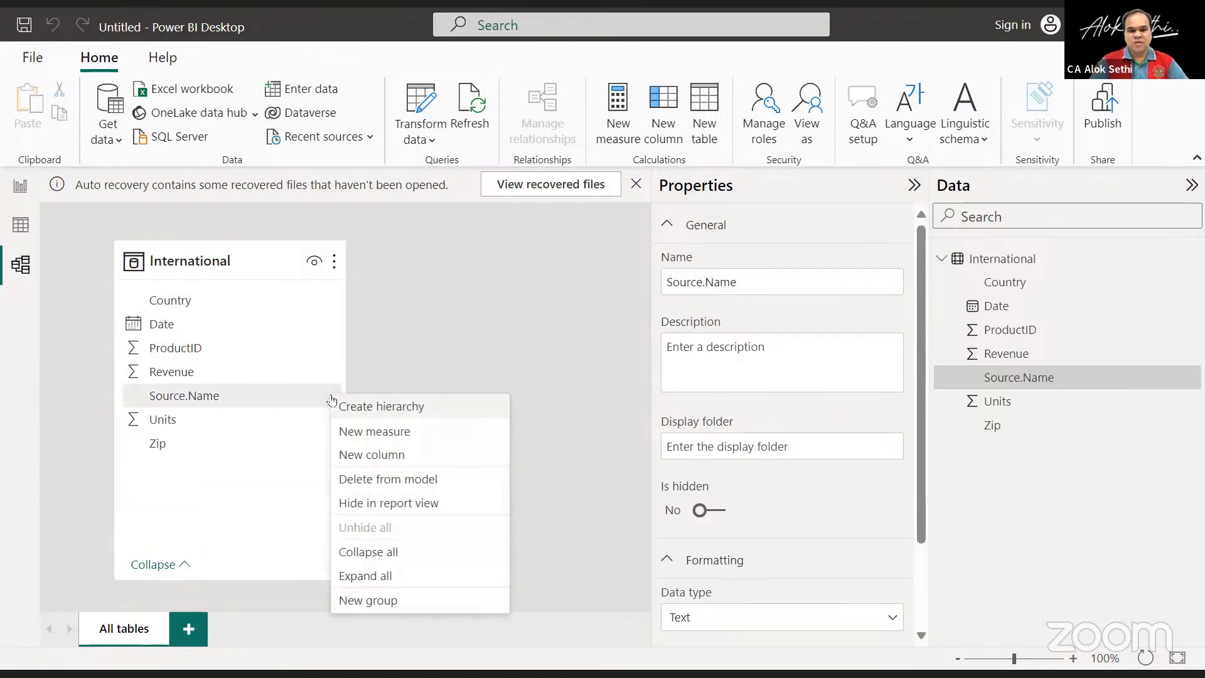
left_click(400, 359)
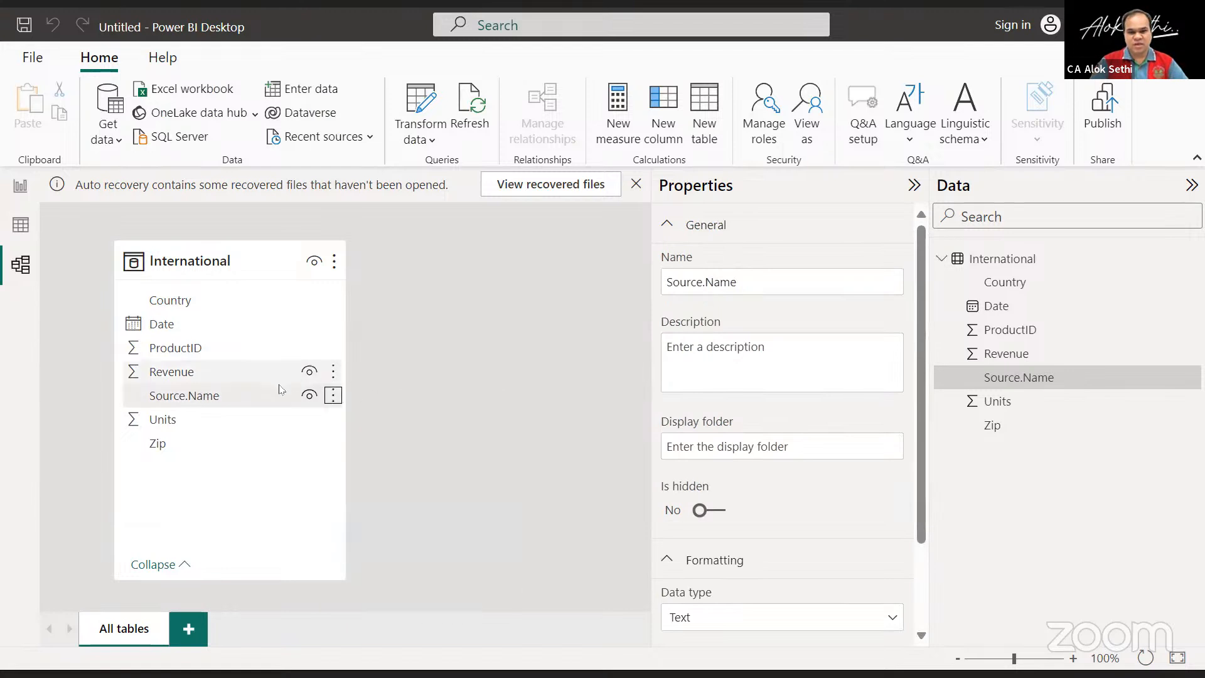
left_click(211, 390)
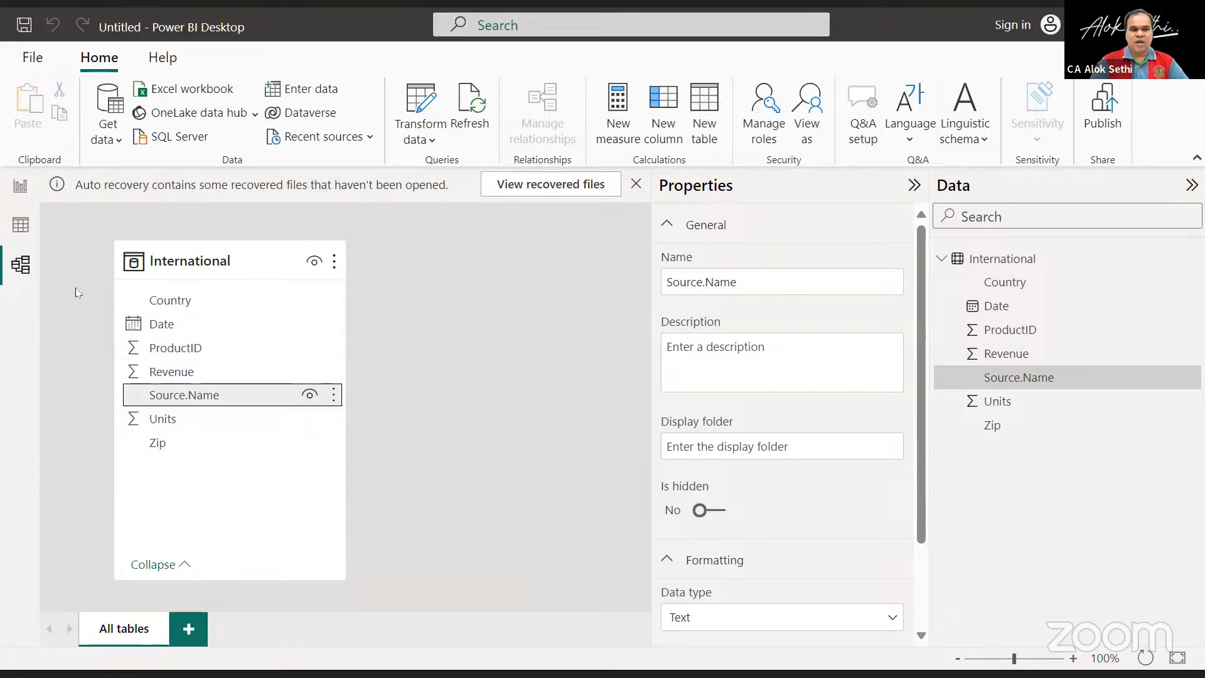
Show the International table's rows in Table view and dismiss the auto-recovery notice, keeping the recovered files to view later.
left_click(17, 227)
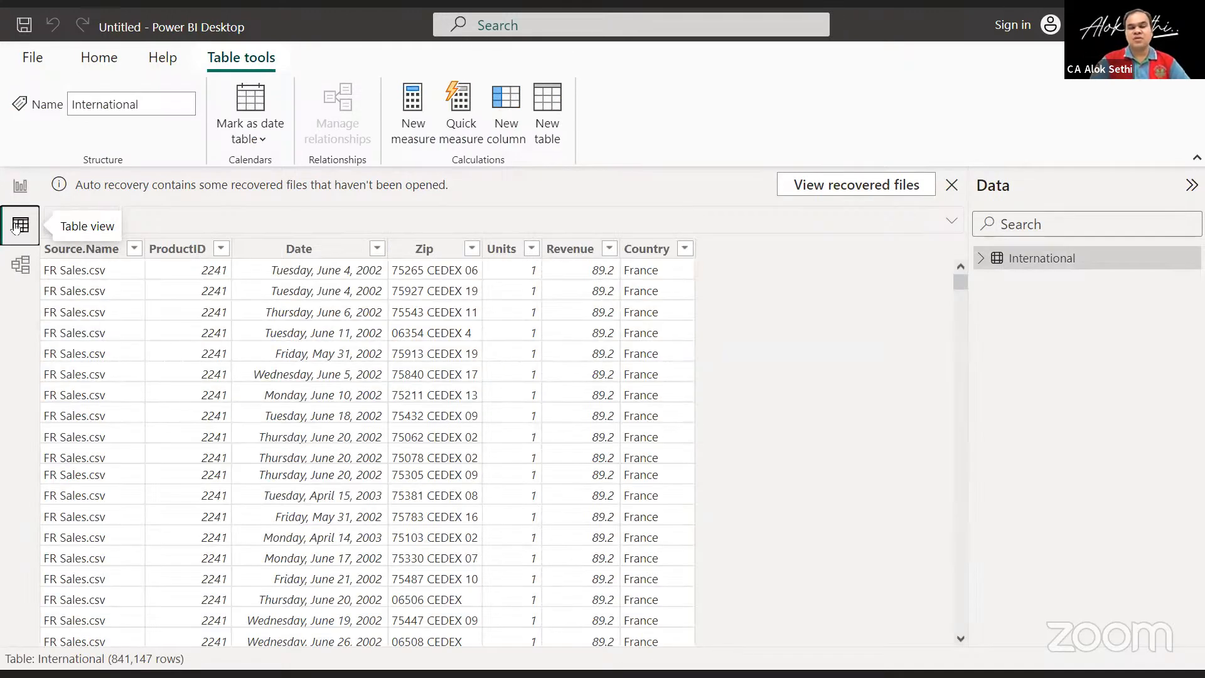
left_click(952, 186)
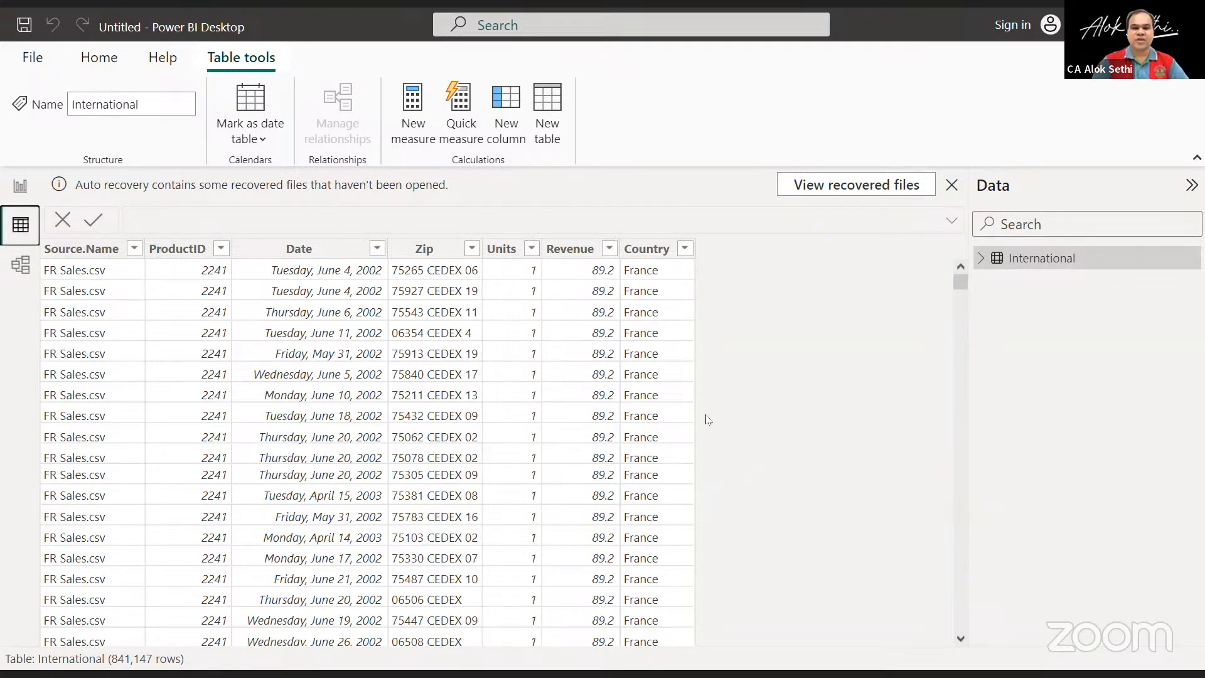
left_click(521, 346)
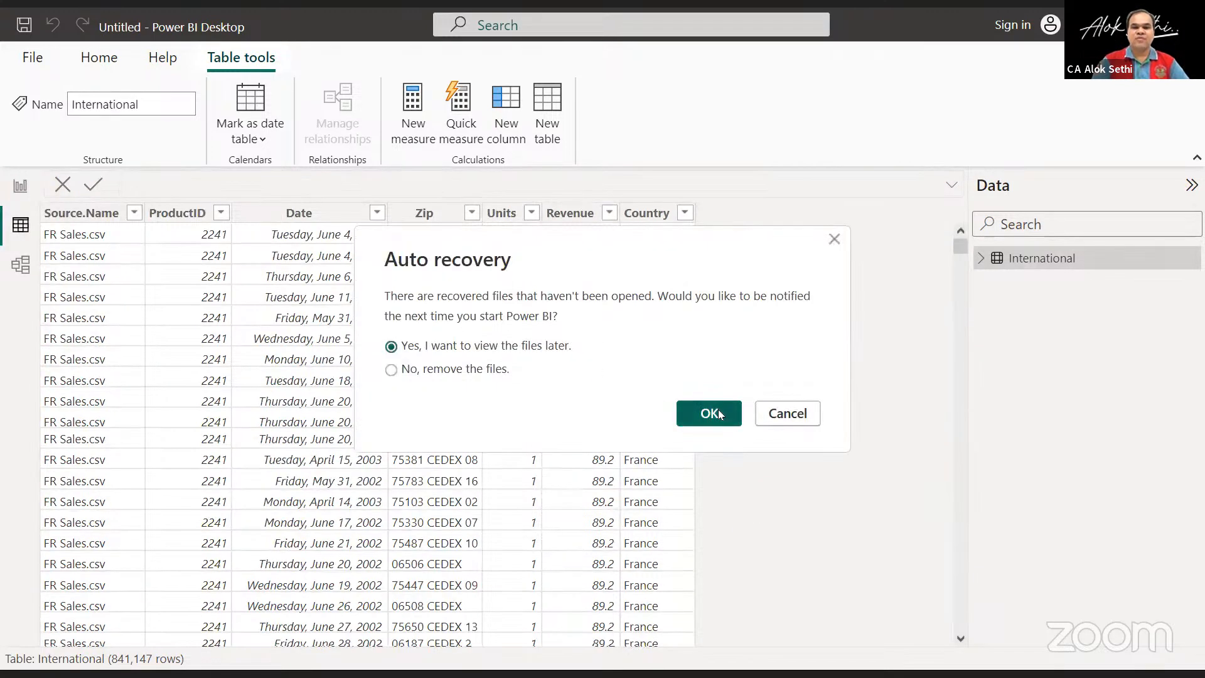
left_click(720, 414)
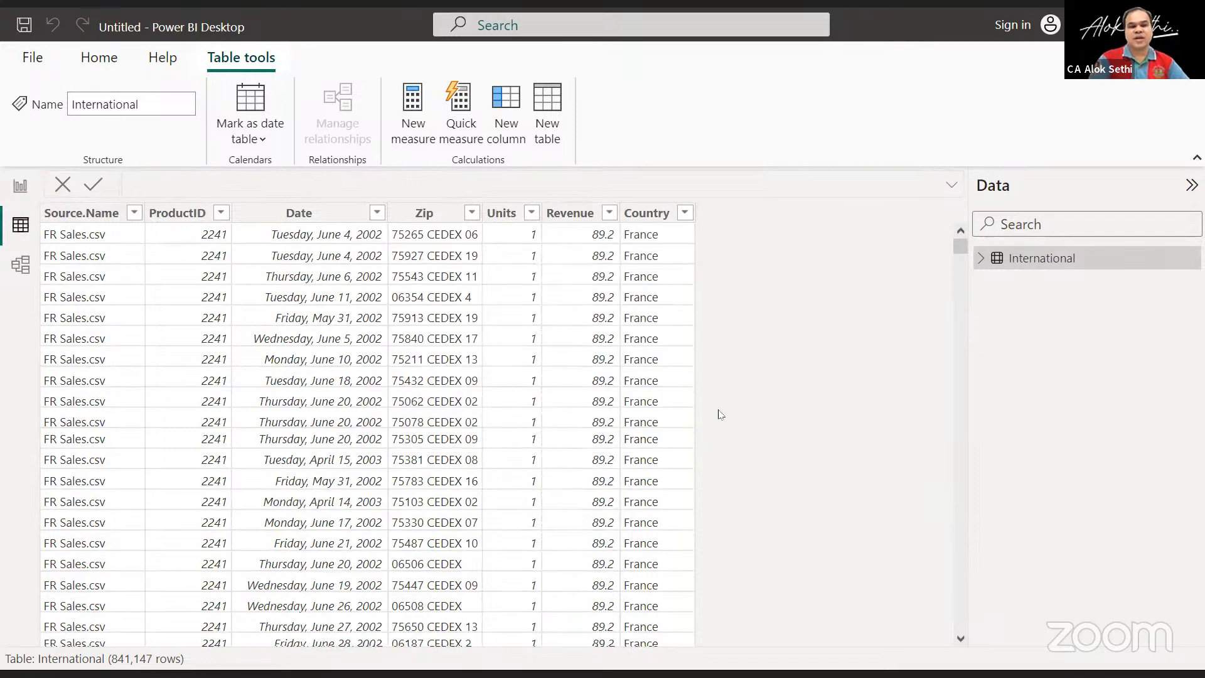
Examine the International table's rows and the Source.Name filter values, leaving all four sales files selected.
scroll(401, 462, "down", 2)
scroll(400, 463, "up", 2)
left_click(128, 212)
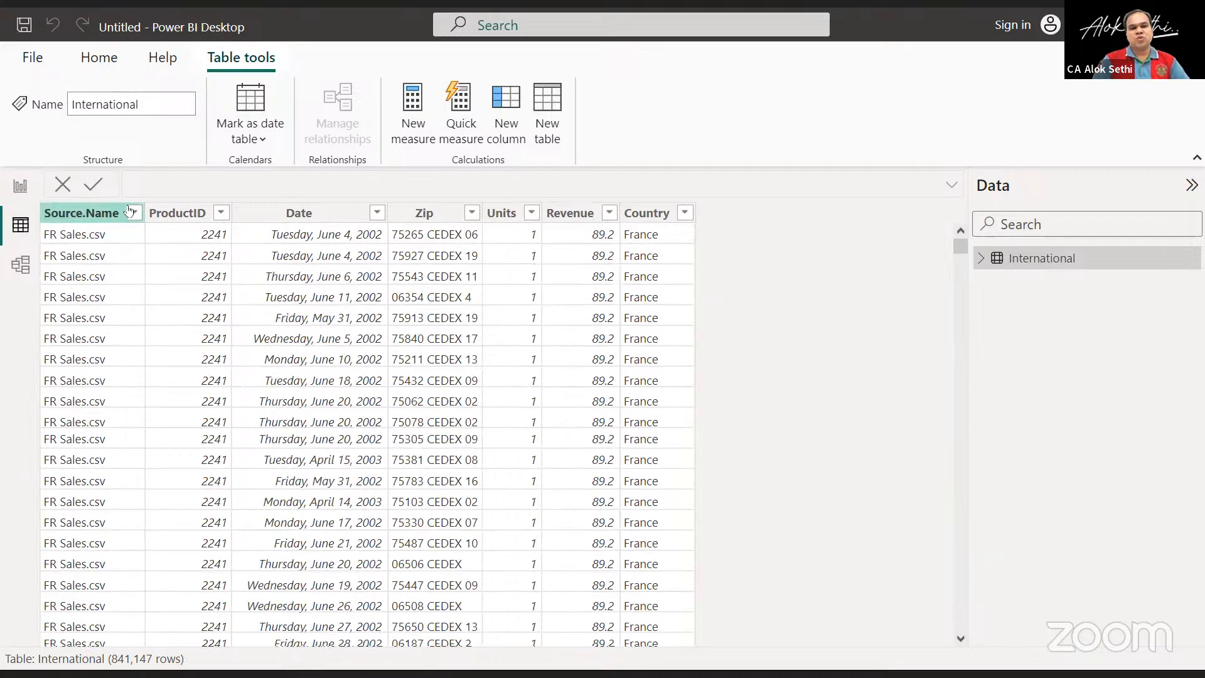
left_click(133, 213)
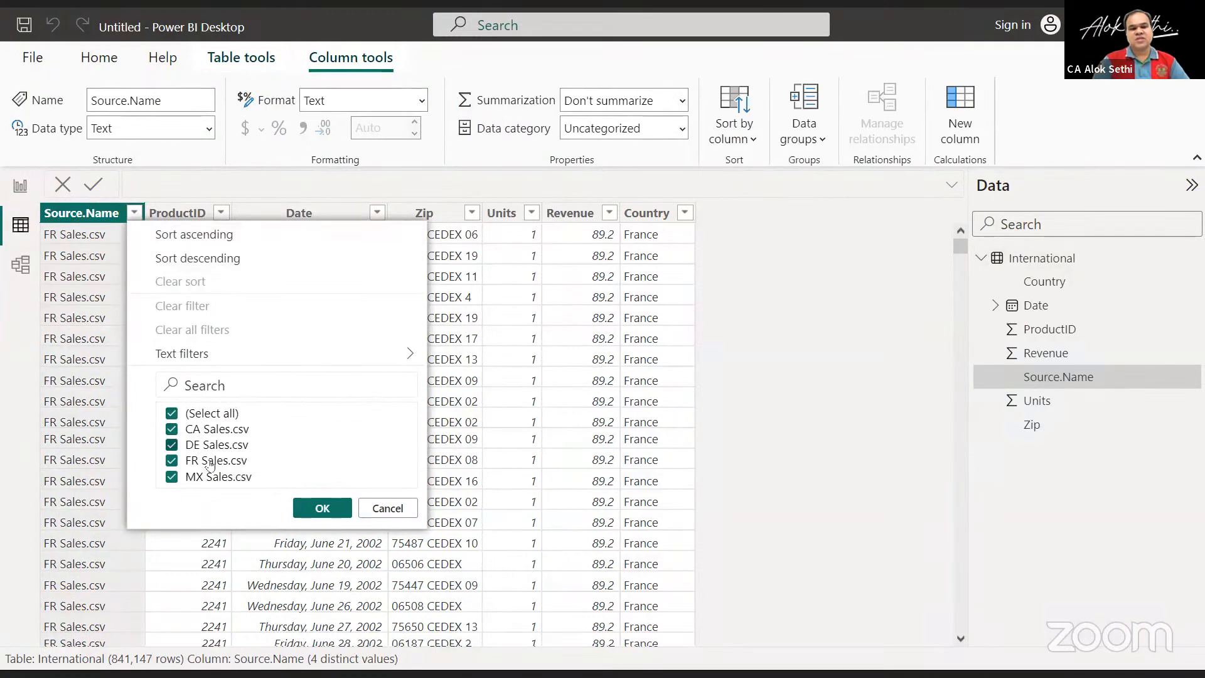
left_click(303, 505)
scroll(302, 505, "down", 5)
scroll(302, 506, "up", 5)
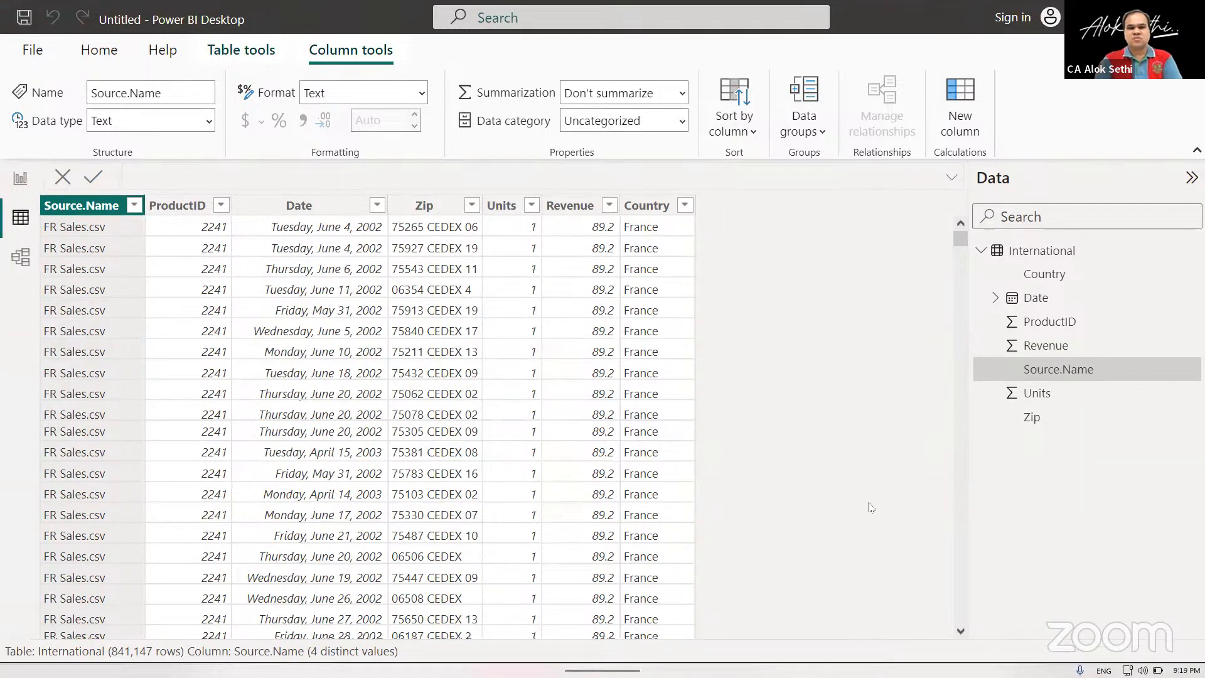
Switch to the International folder in File Explorer and show its sales files as large icons.
key("alt+Tab")
key("alt+Tab")
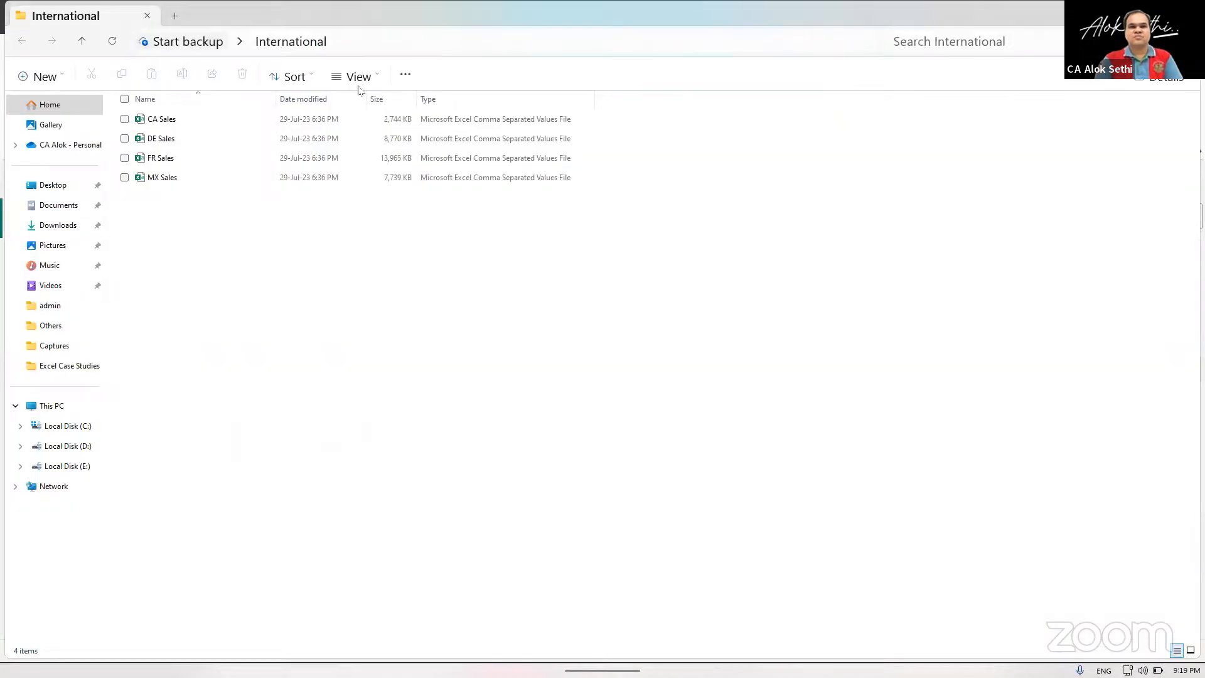
left_click(376, 78)
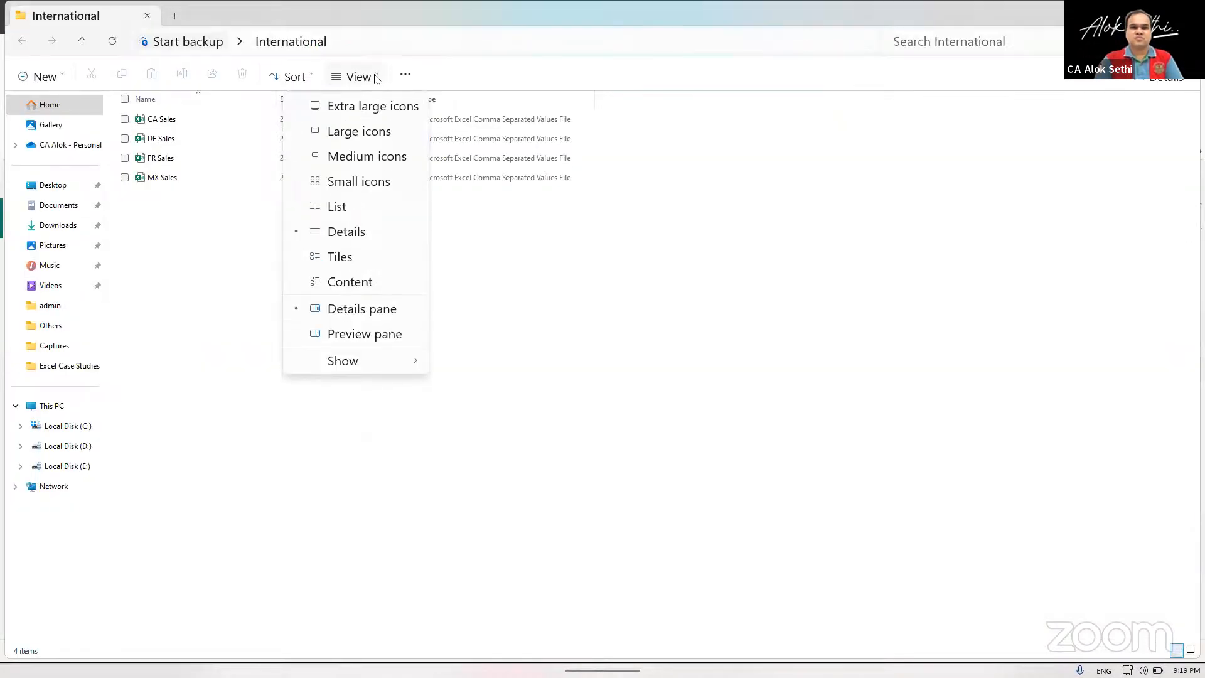
left_click(364, 129)
scroll(331, 297, "up", 5)
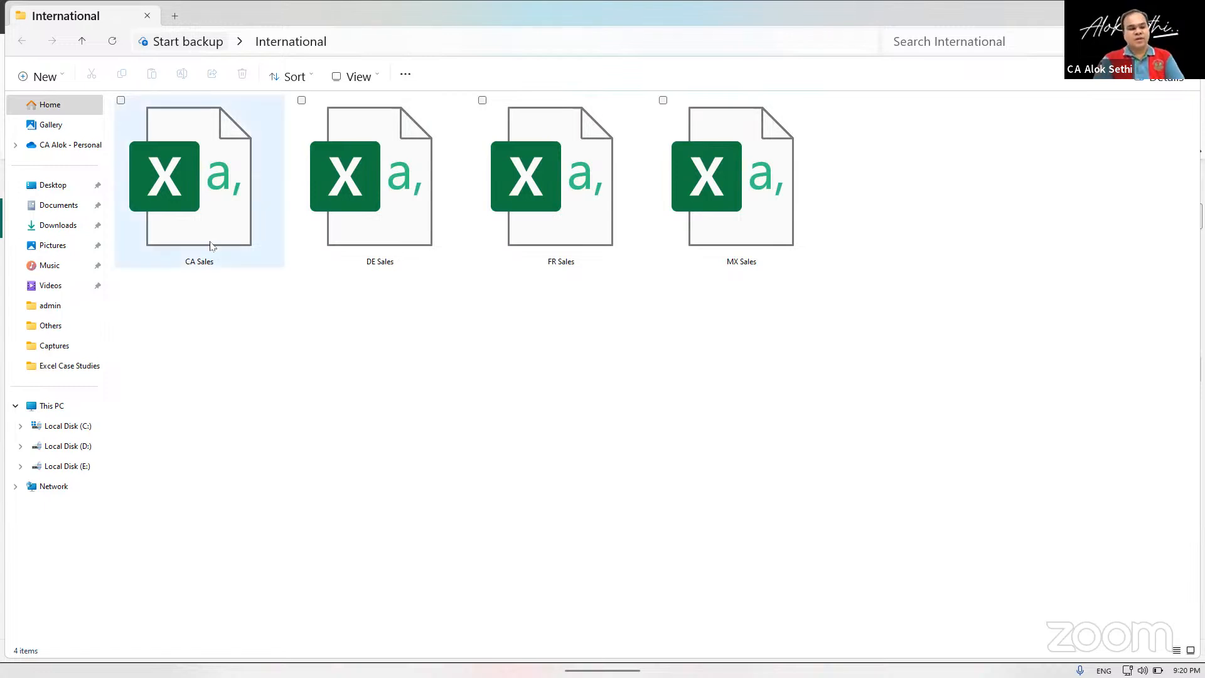
Open the CA Sales file in Excel, make its header row bold and review the column headings.
left_click(211, 246)
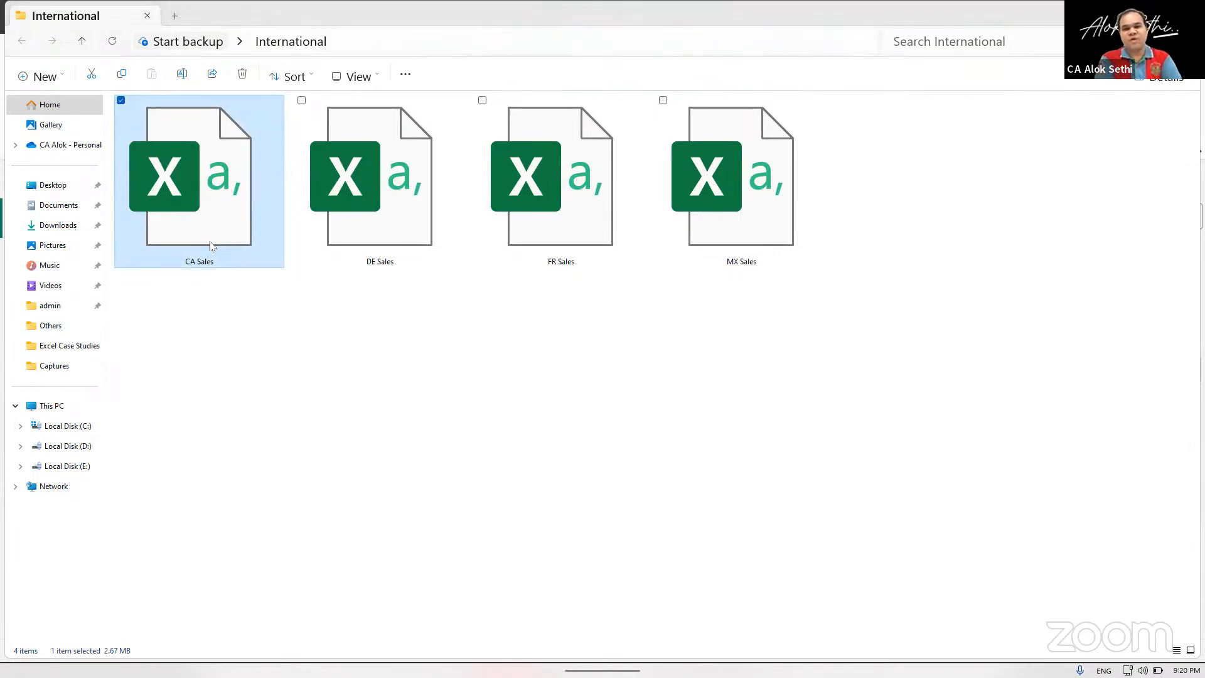
double_click(211, 241)
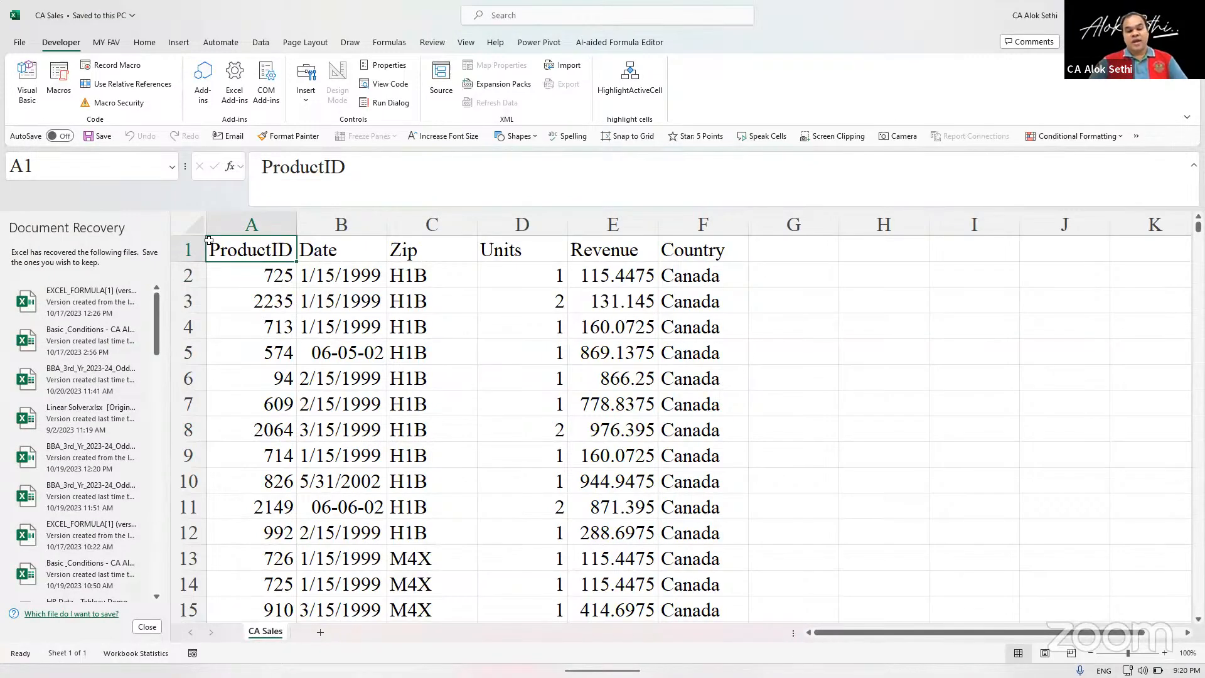
key("shift+space")
key("ctrl+b")
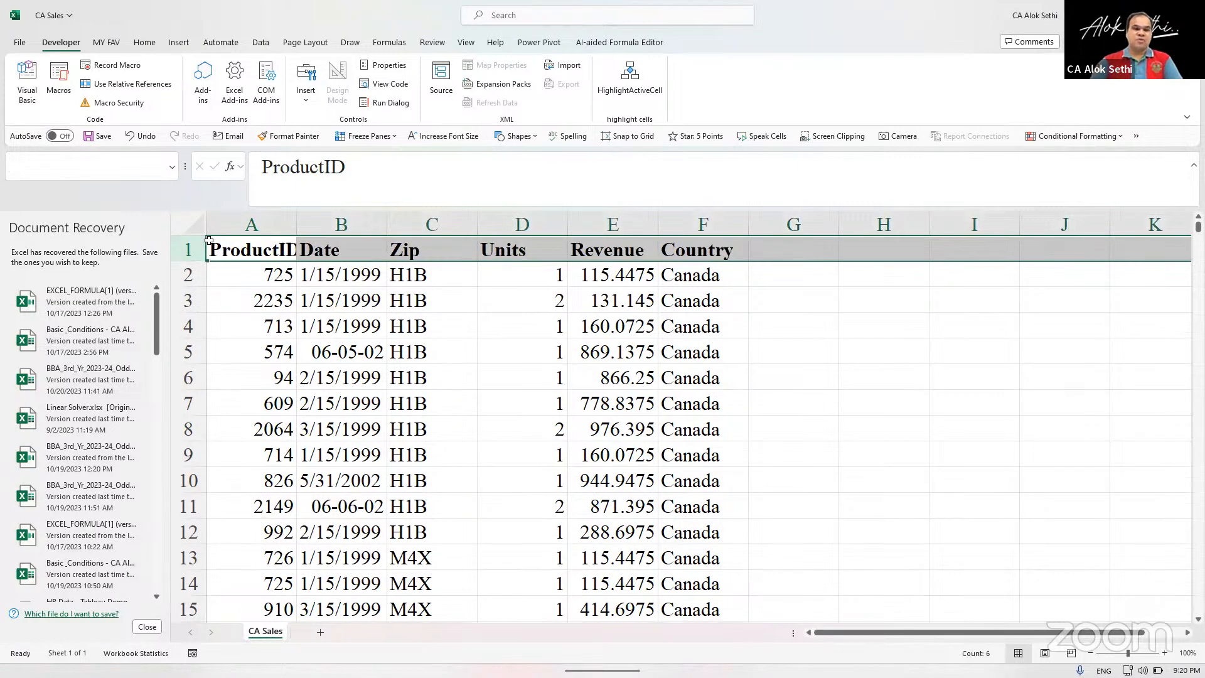
key("Right")
key("Right")
key("Right")
key("Right")
key("Right")
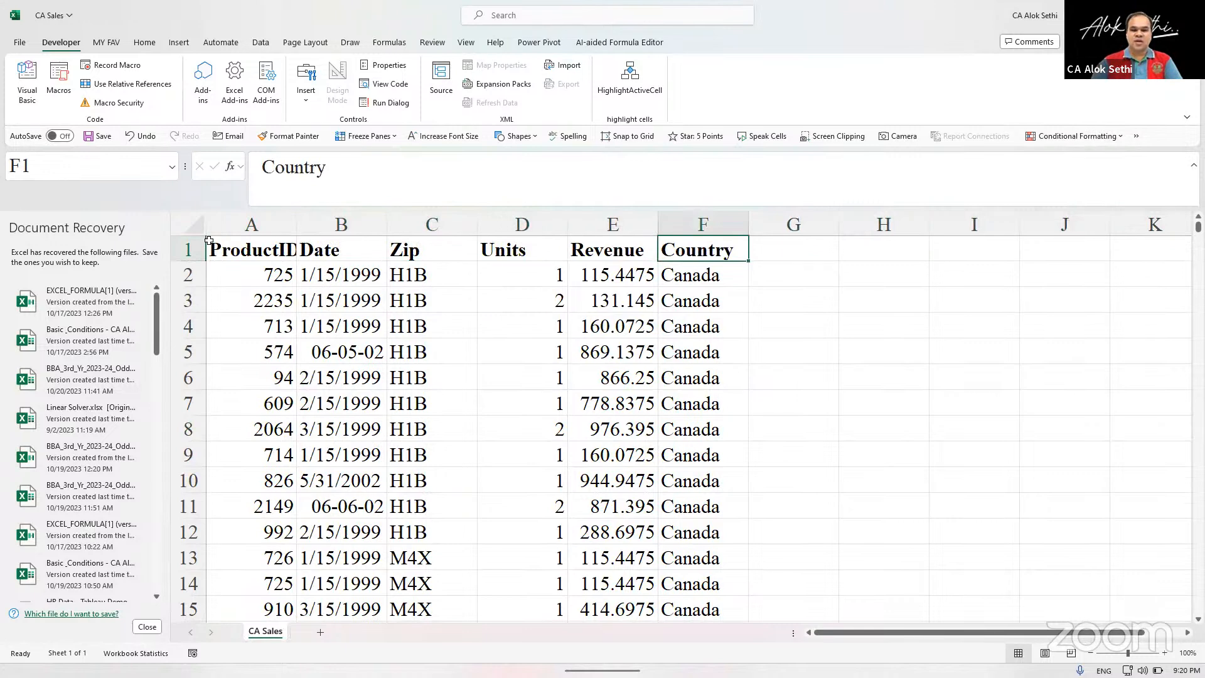
key("Left")
key("Left")
key("Left")
Open the DE Sales, FR Sales and MX Sales files from the International folder as well.
key("alt+Tab")
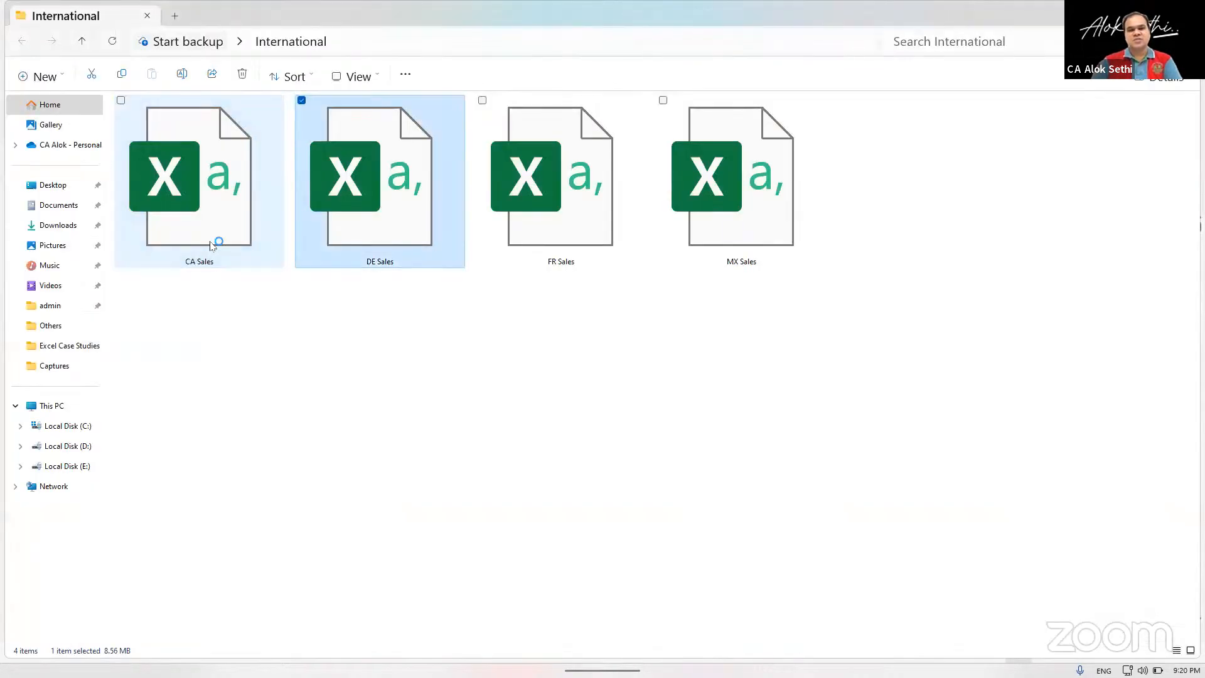
key("alt+Tab")
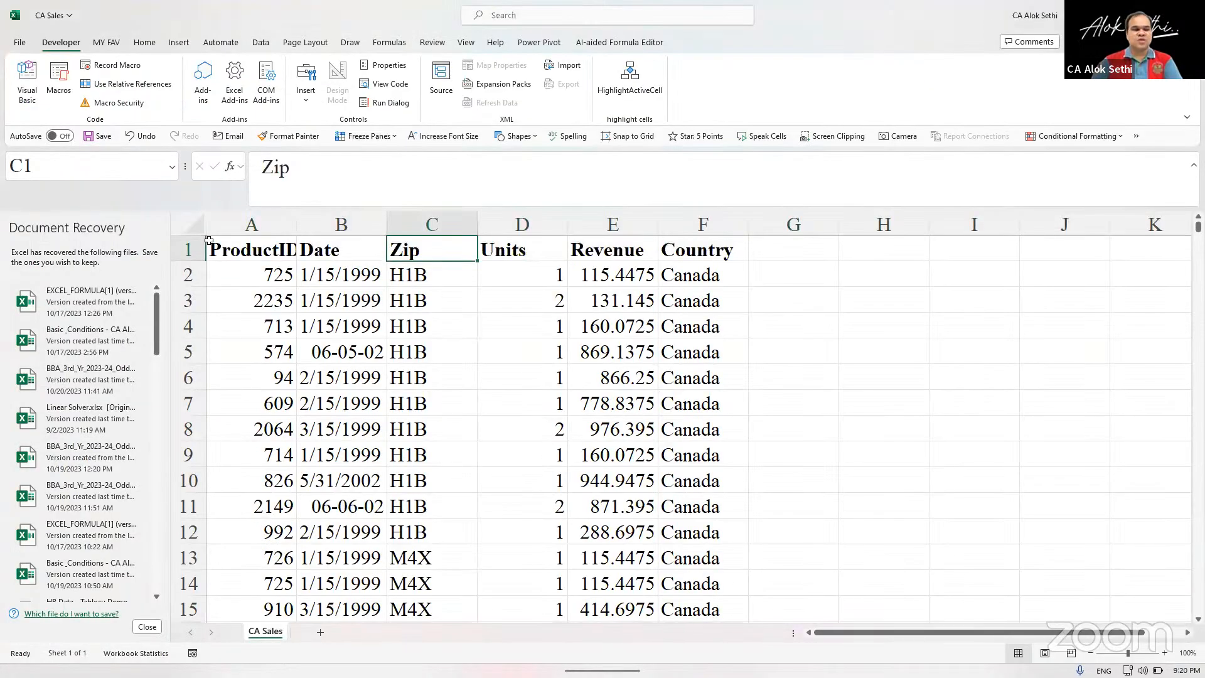
key("alt+Tab")
key("Right")
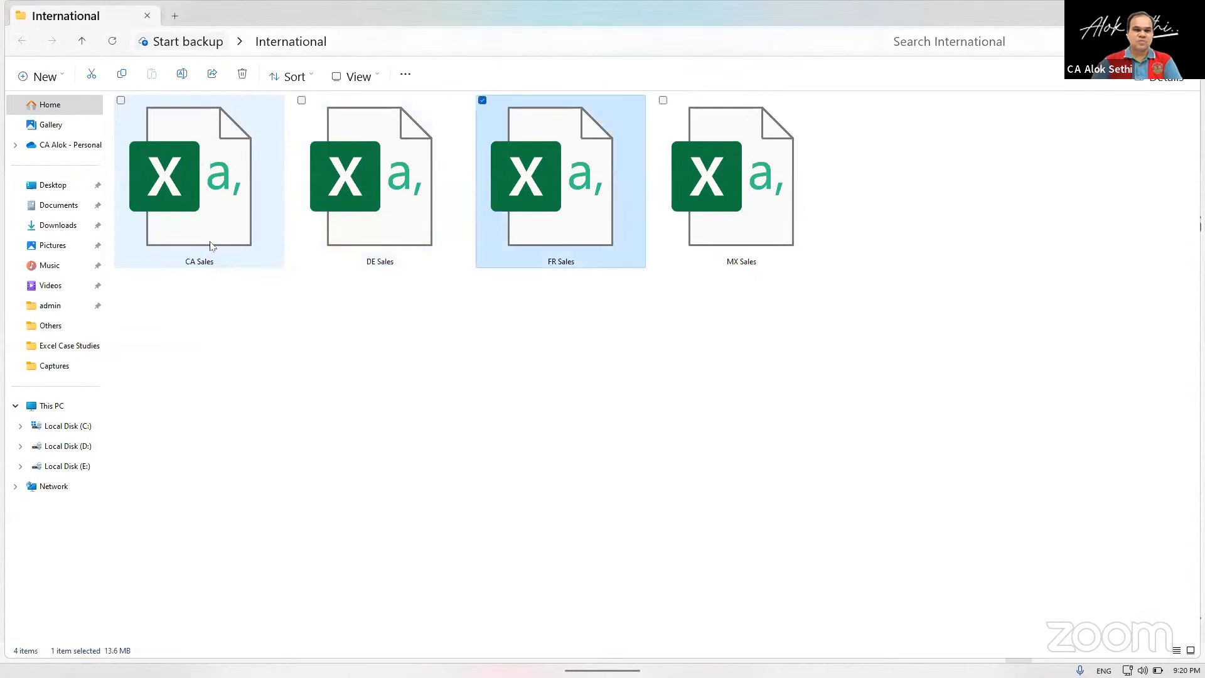
key("Left")
key("Right")
key("Right")
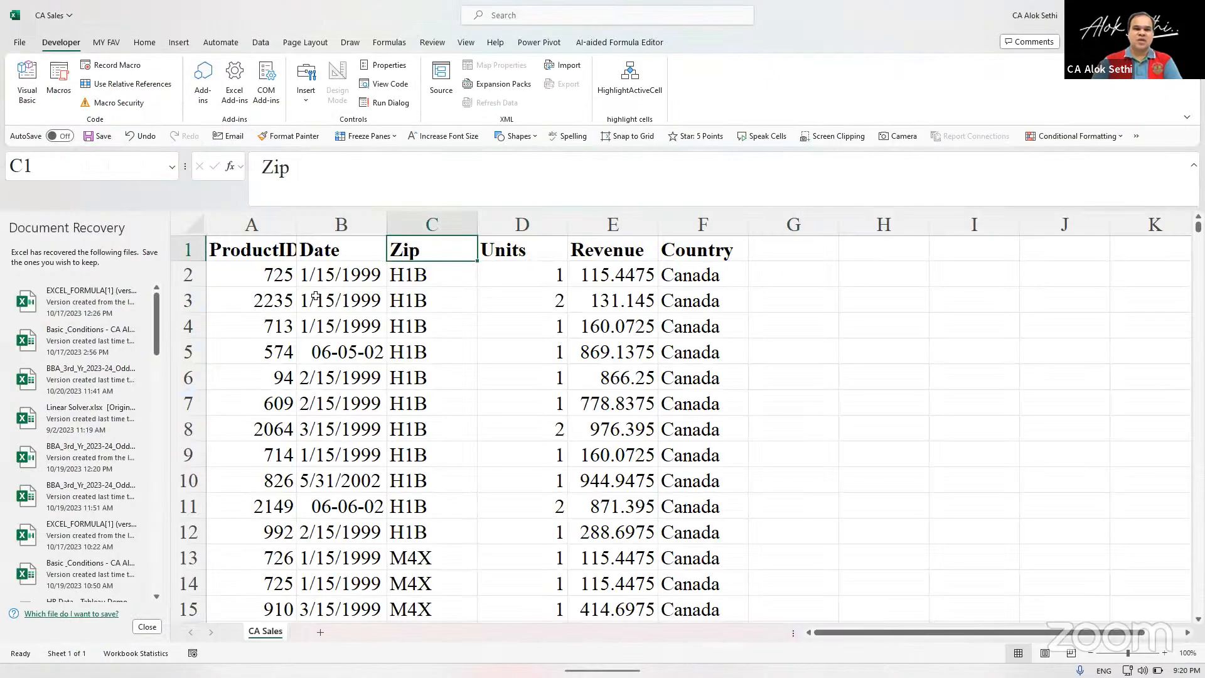
left_click(316, 296)
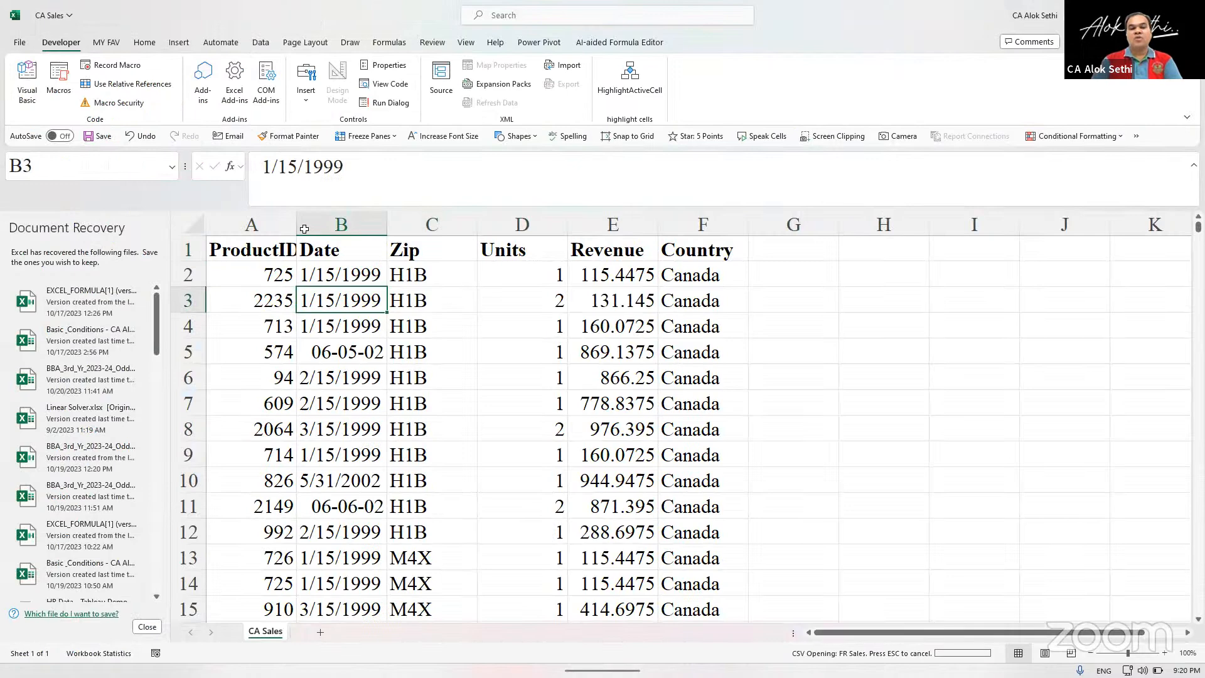
key("alt+Tab")
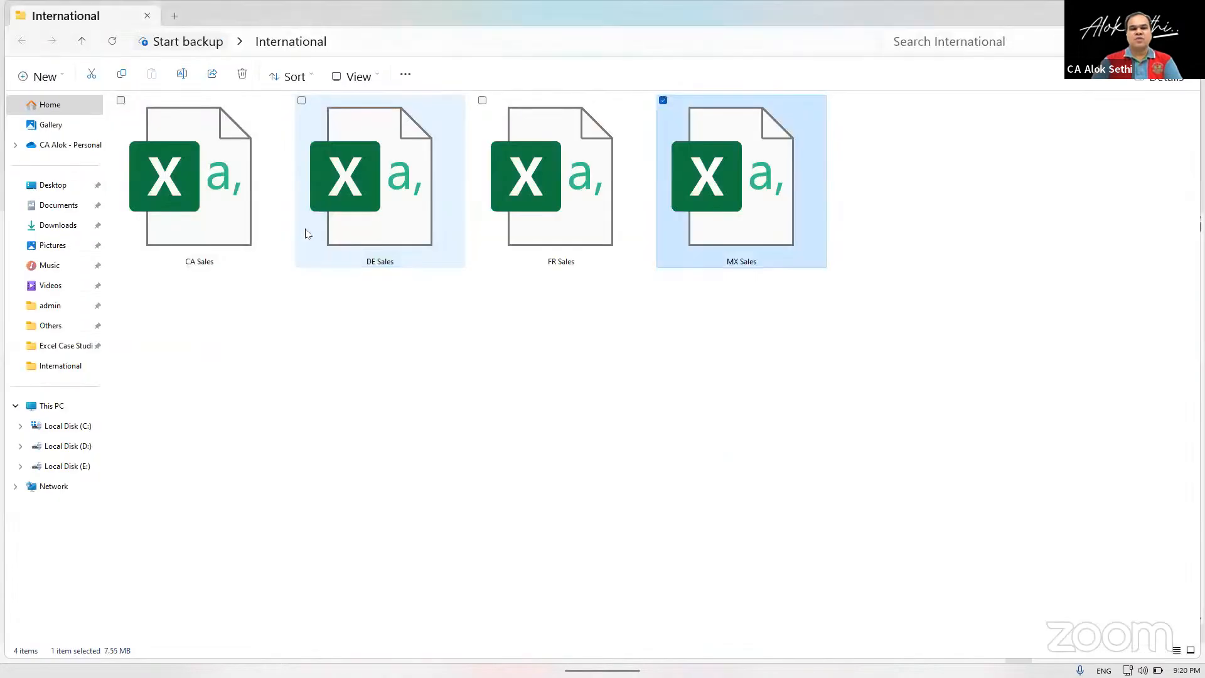
left_click(315, 363)
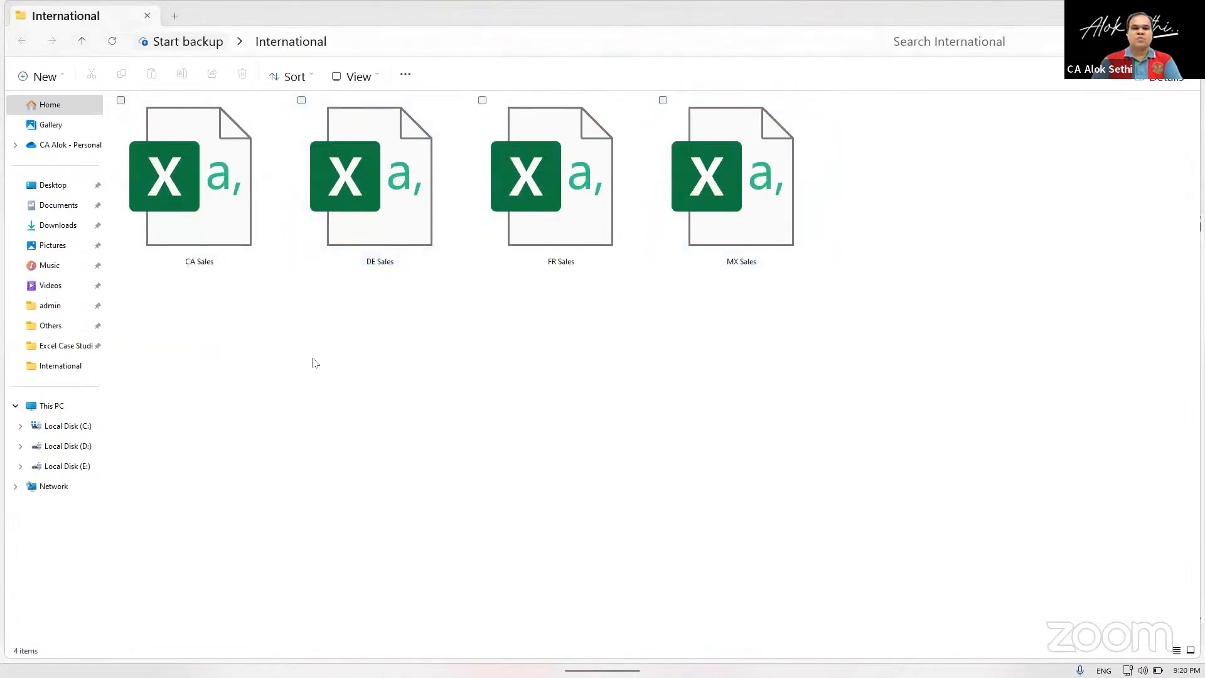
Bring up the MX Sales file in Excel and make its header row bold.
key("alt+Tab")
key("alt+Tab")
key("alt+Tab")
key("alt+Tab")
key("alt+Tab")
key("alt+Tab")
key("alt+Tab")
key("alt+Tab")
key("Escape")
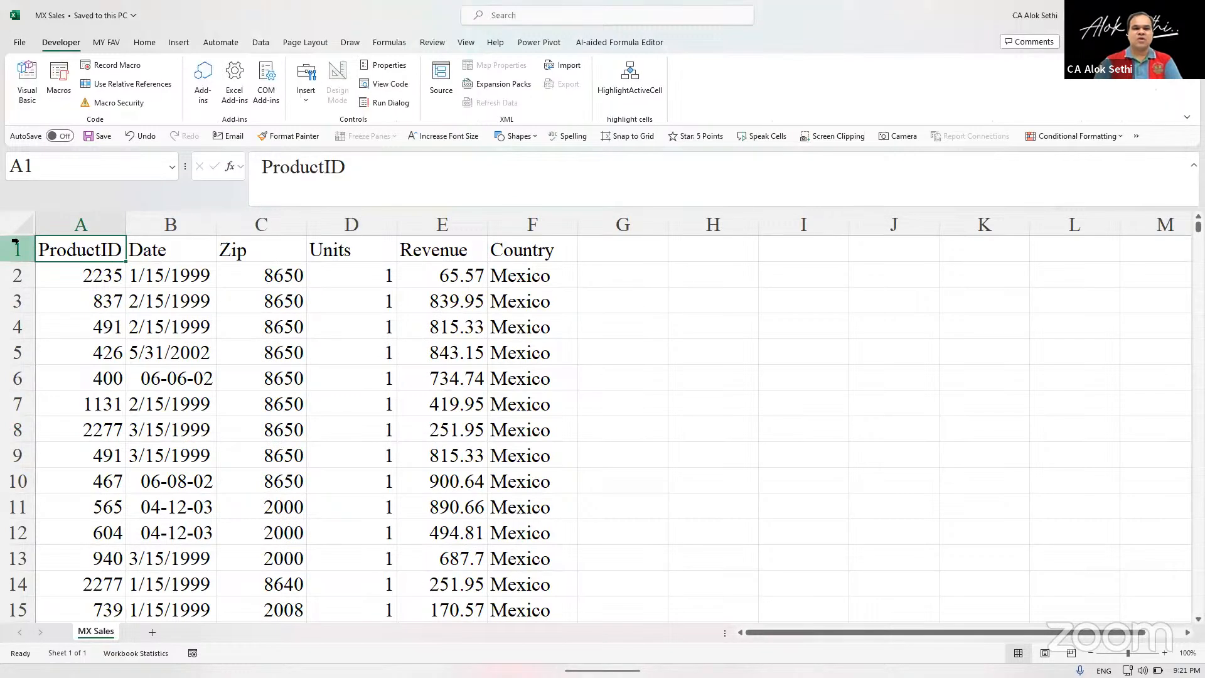
left_click(15, 245)
key("ctrl+b")
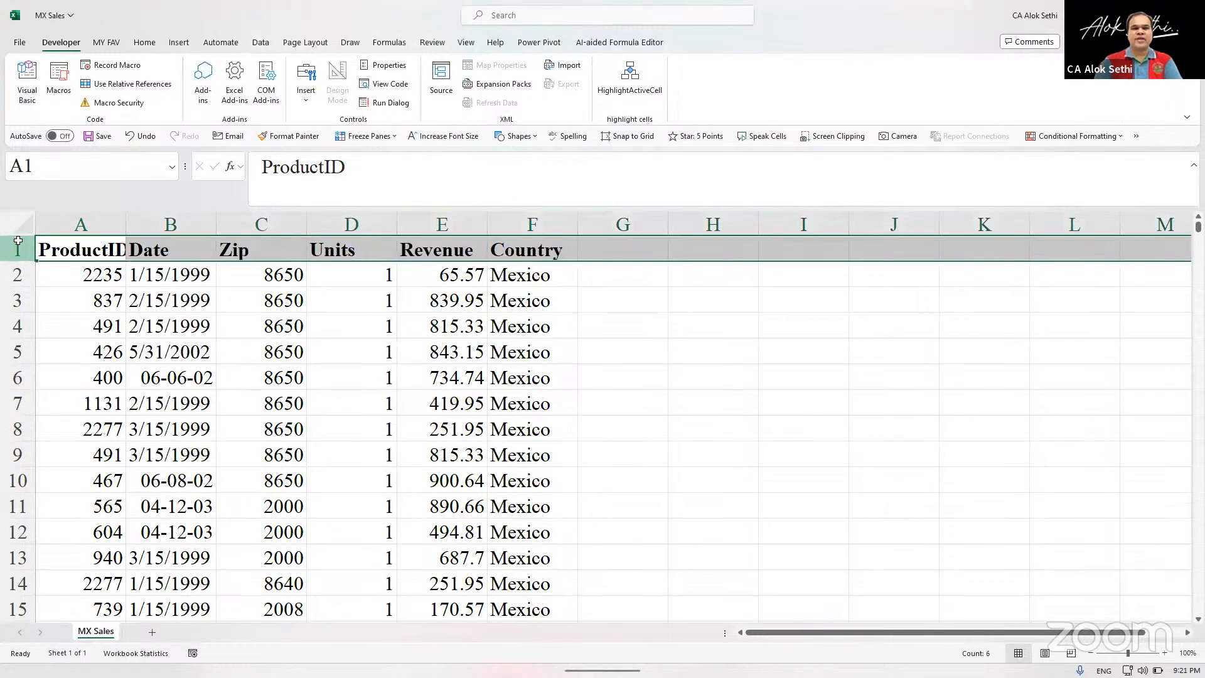
left_click(184, 345)
Switch to the FR Sales file and make its header row bold.
mouse_move(888, 657)
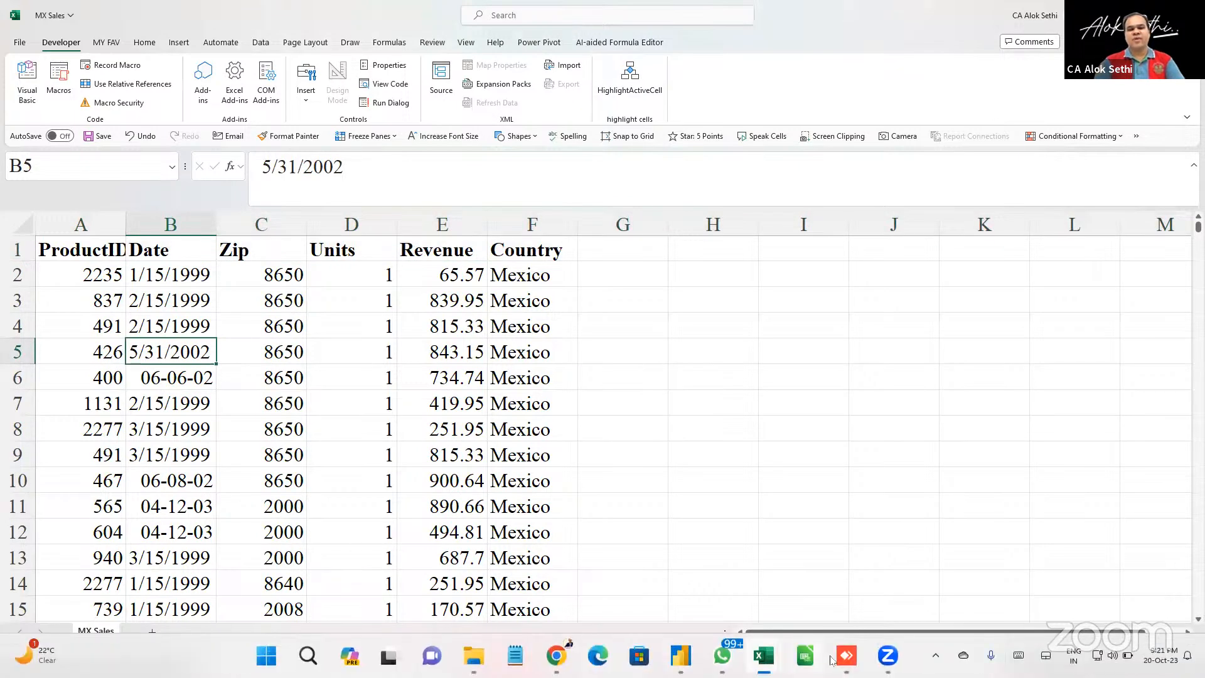
mouse_move(771, 655)
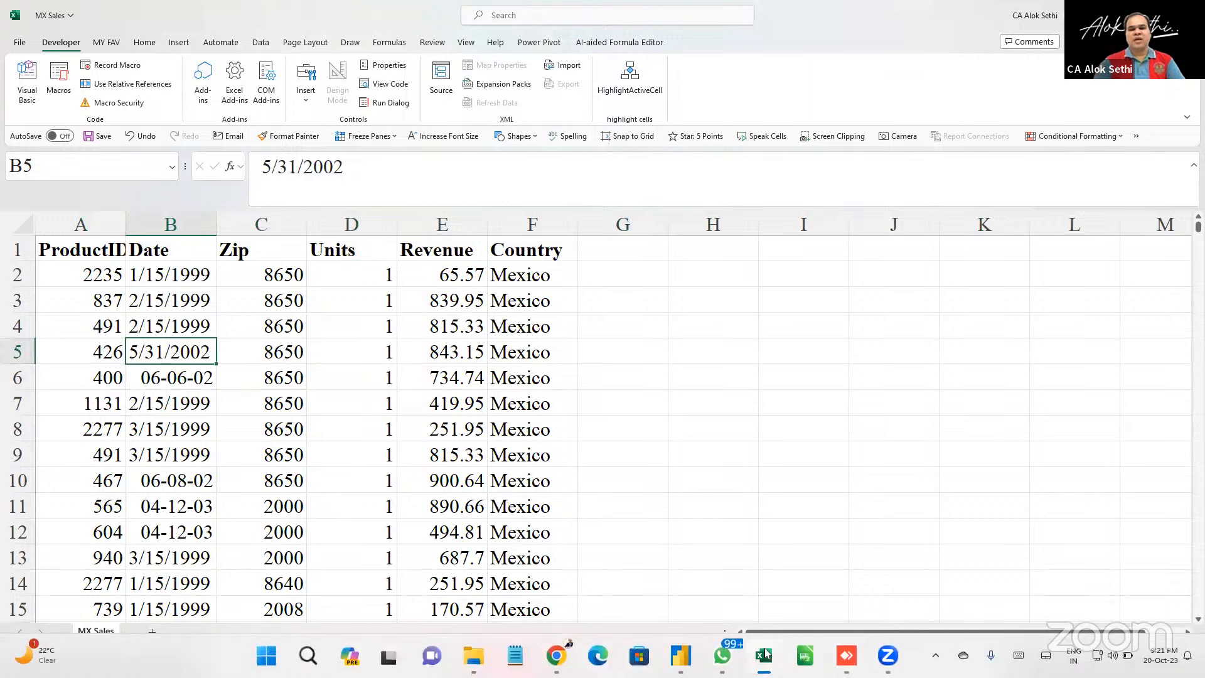
mouse_move(766, 652)
left_click(828, 587)
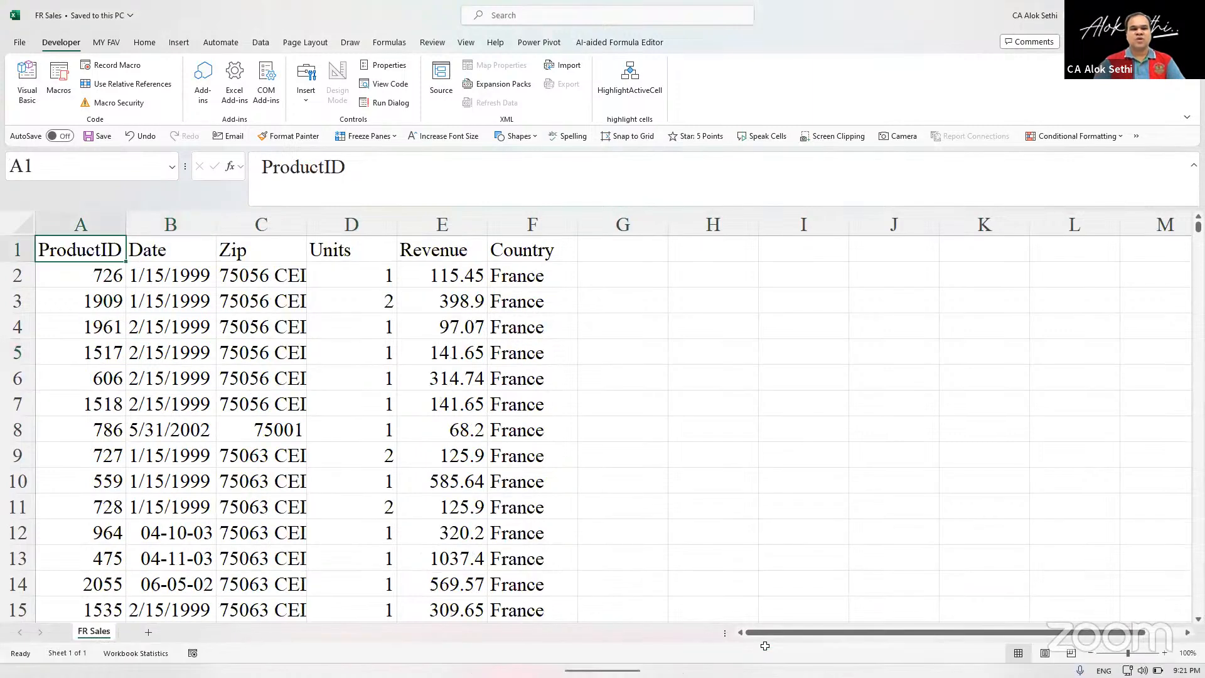
left_click(18, 249)
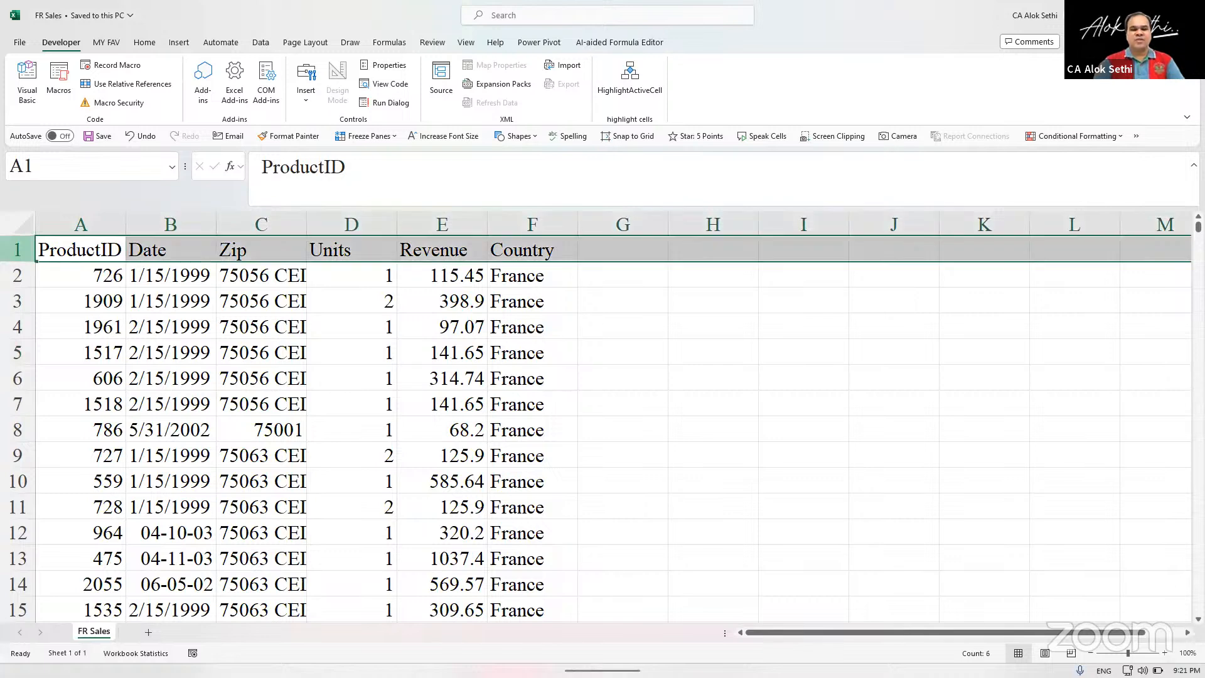
key("ctrl+b")
left_click(74, 267)
key("Up")
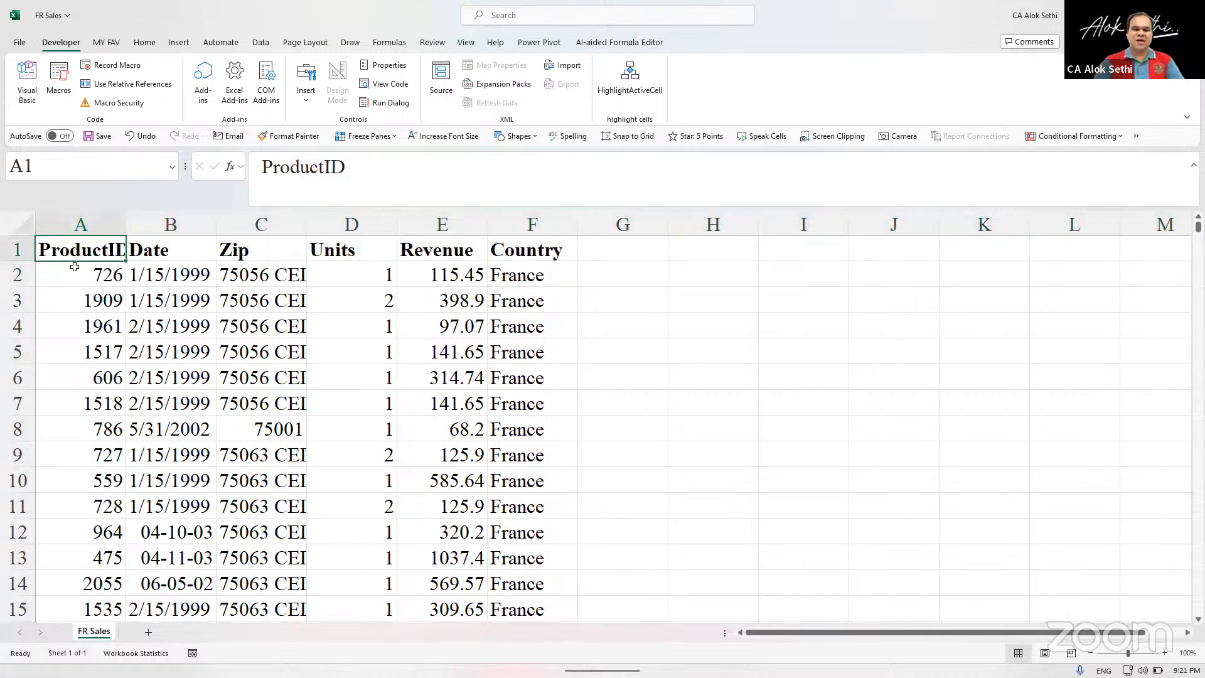
Examine the FR Sales column headings and the last data row of the ProductID column.
key("Right")
key("Right")
key("Right")
key("Right")
key("Right")
key("Left")
key("Left")
key("Left")
key("Left")
left_click(74, 267)
key("Up")
key("ctrl+Down")
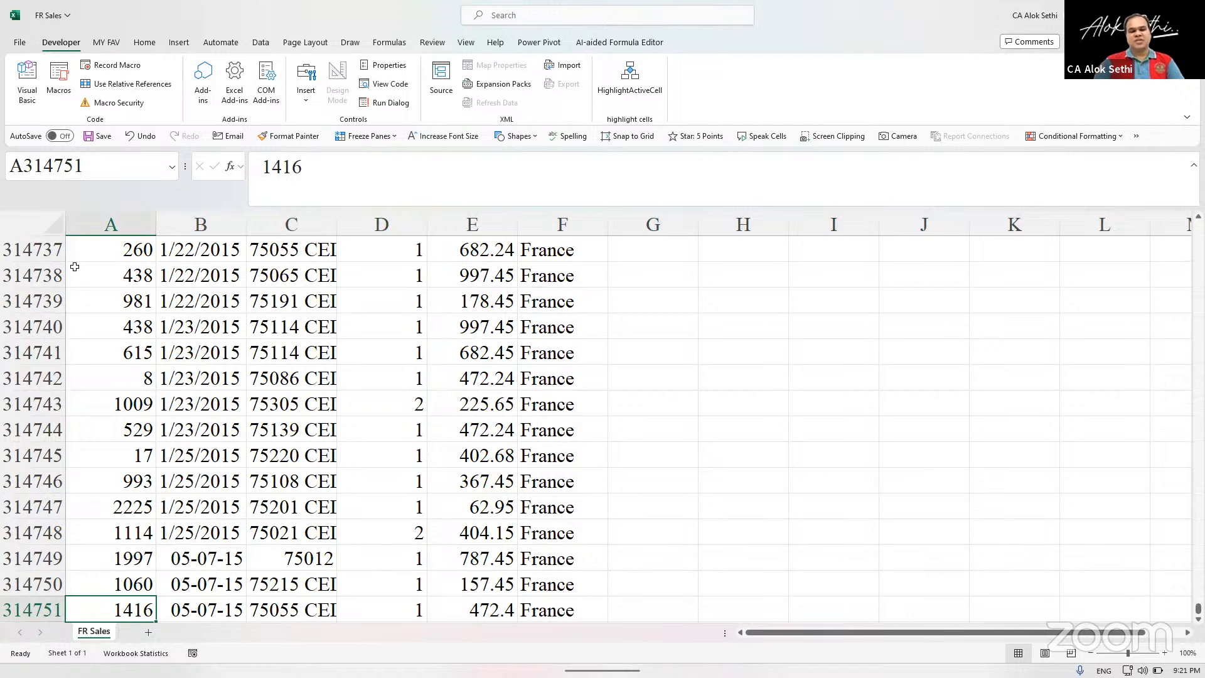
Close the FR Sales and MX Sales files, saving the changes to both.
key("alt+space")
key("c")
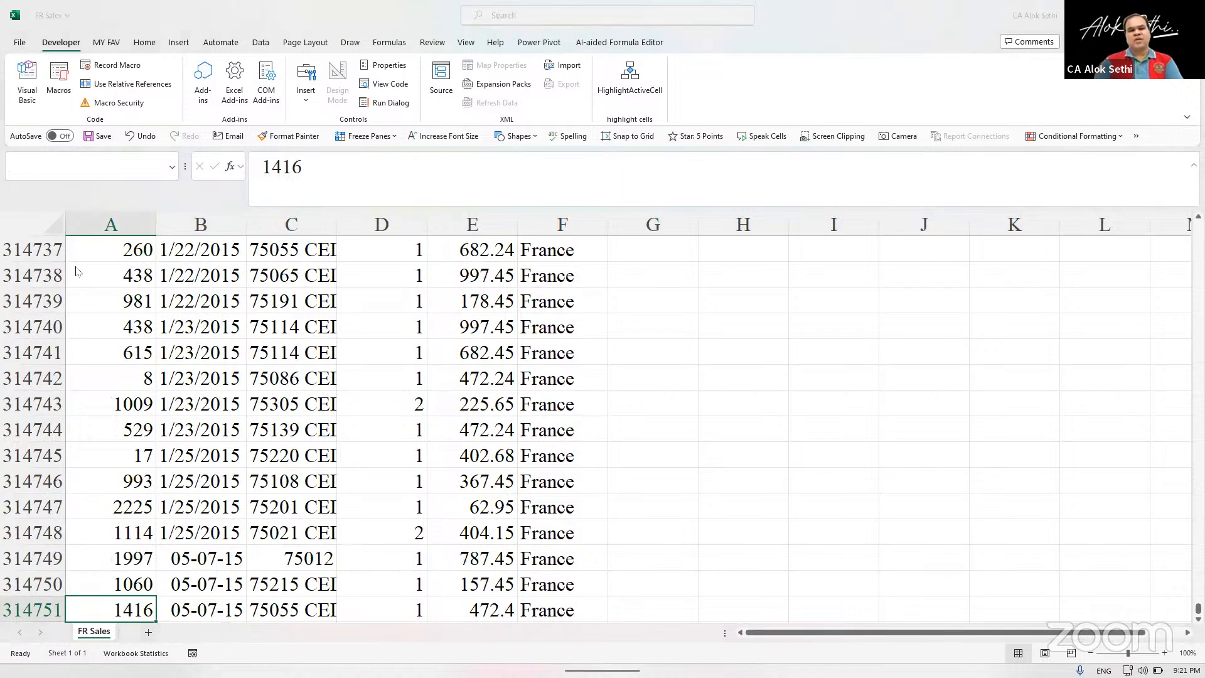
key("Return")
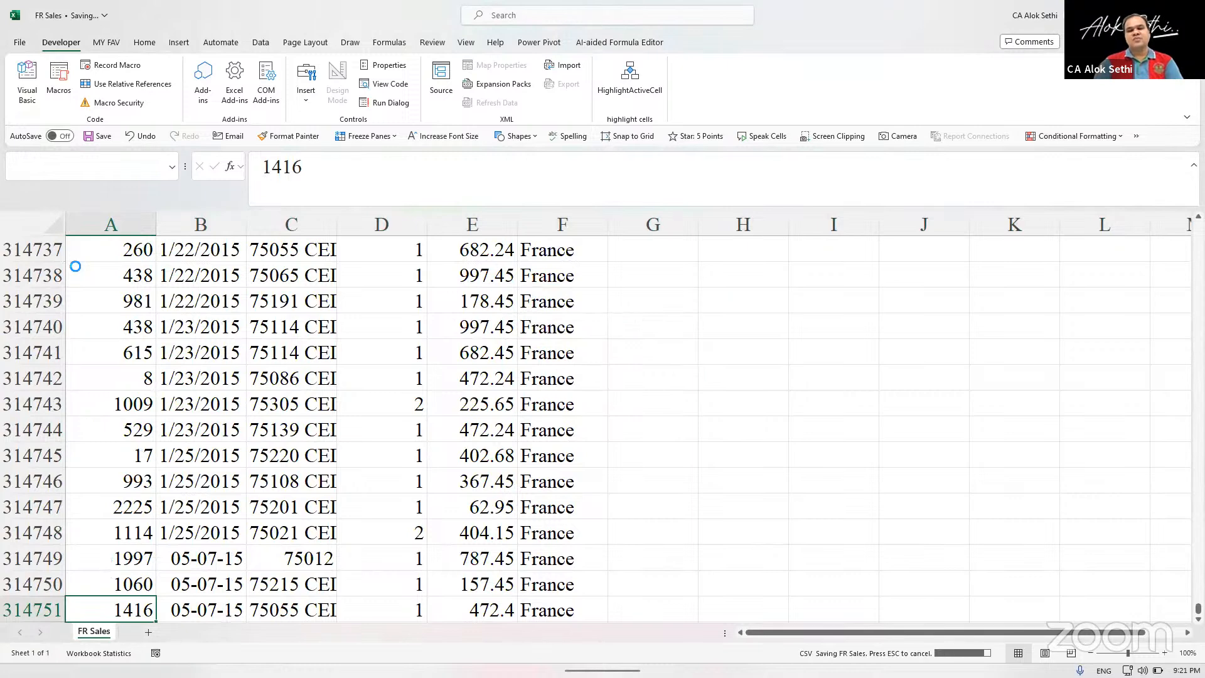
key("alt+space")
key("c")
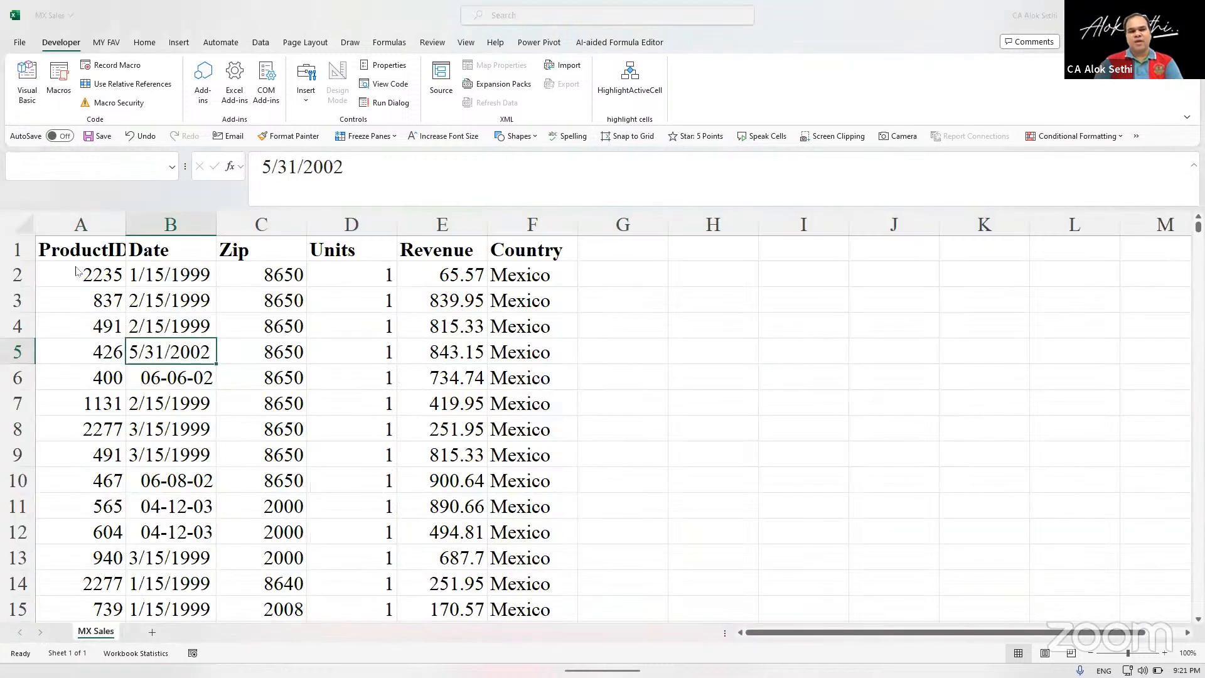
key("Return")
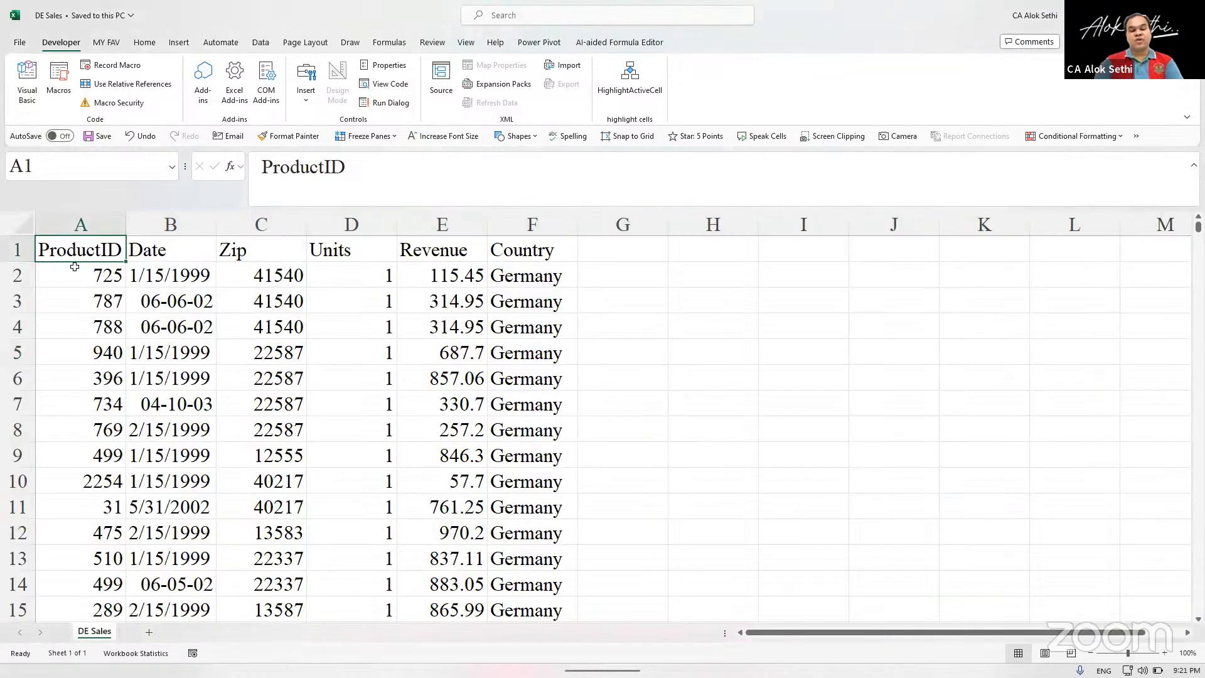
Make the header row of the DE Sales file bold, then save and close the file.
key("shift+space")
key("ctrl+v")
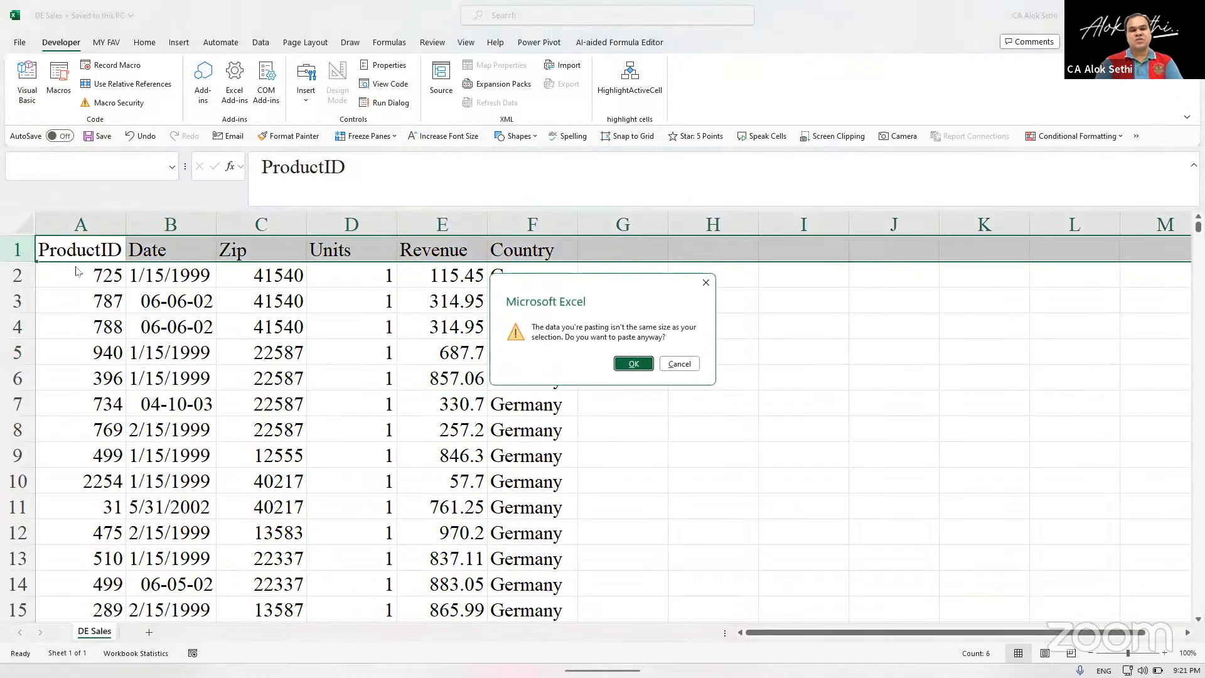
key("Escape")
type("`")
key("Escape")
key("ctrl+b")
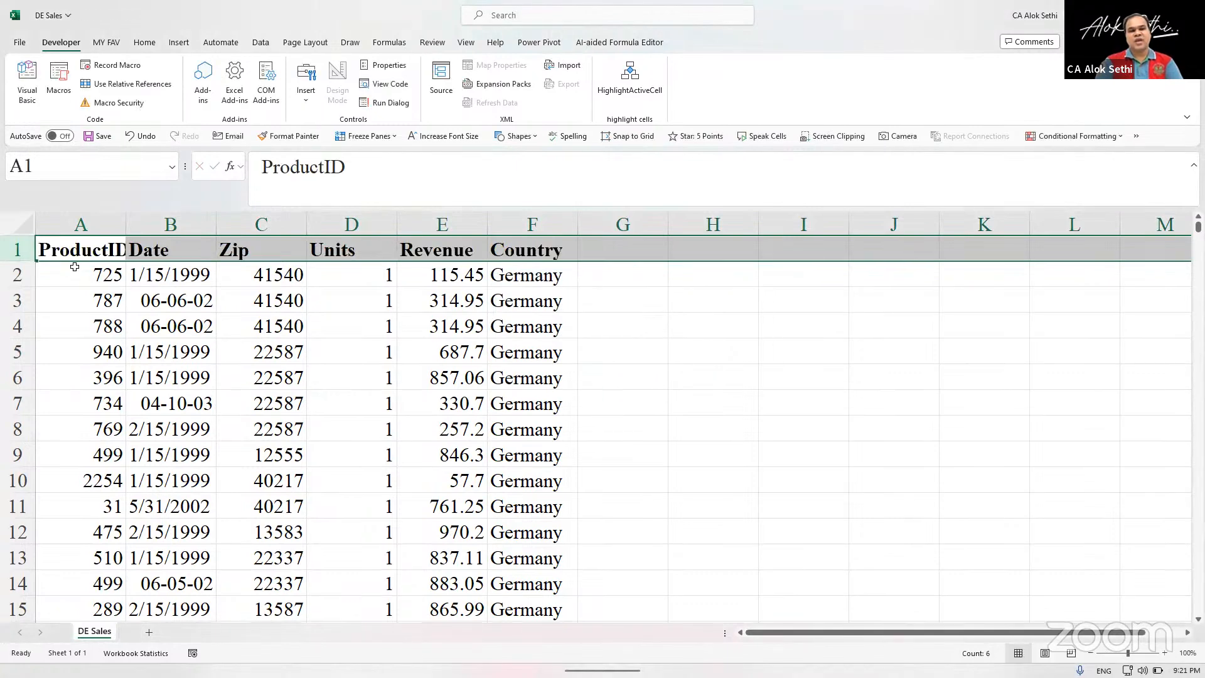
key("ctrl+s")
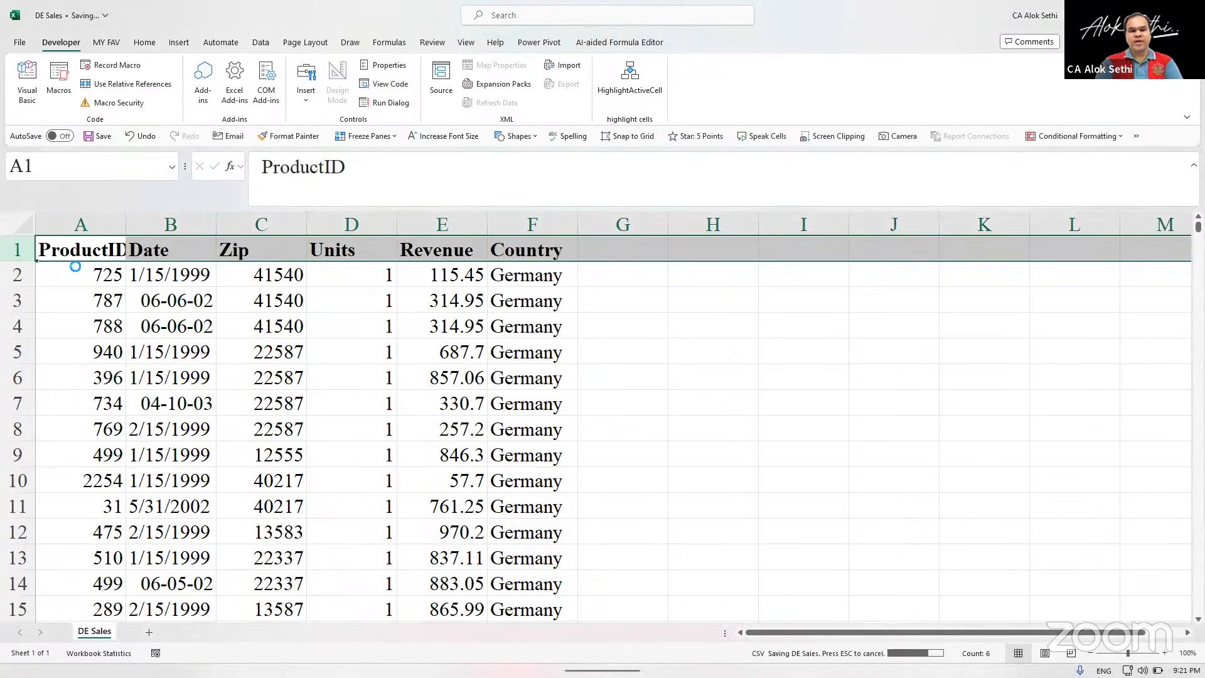
key("ctrl+w")
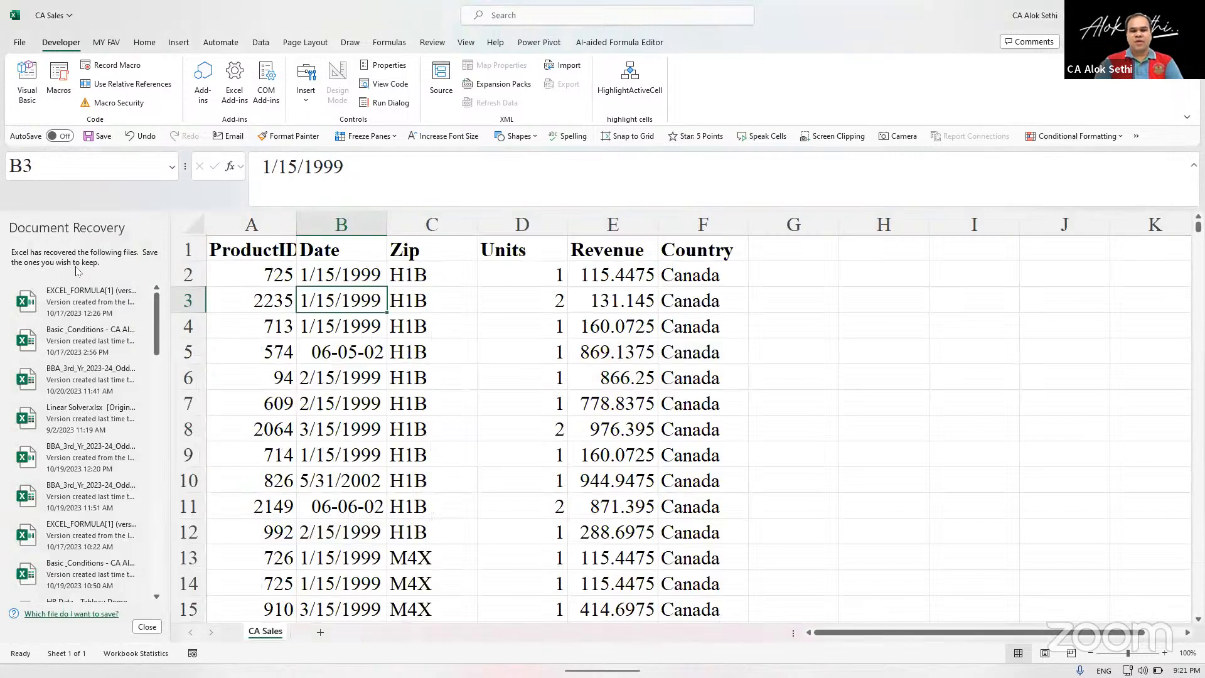
Close the CA Sales file without saving its changes and confirm the prompt about the recovered files.
key("ctrl+w")
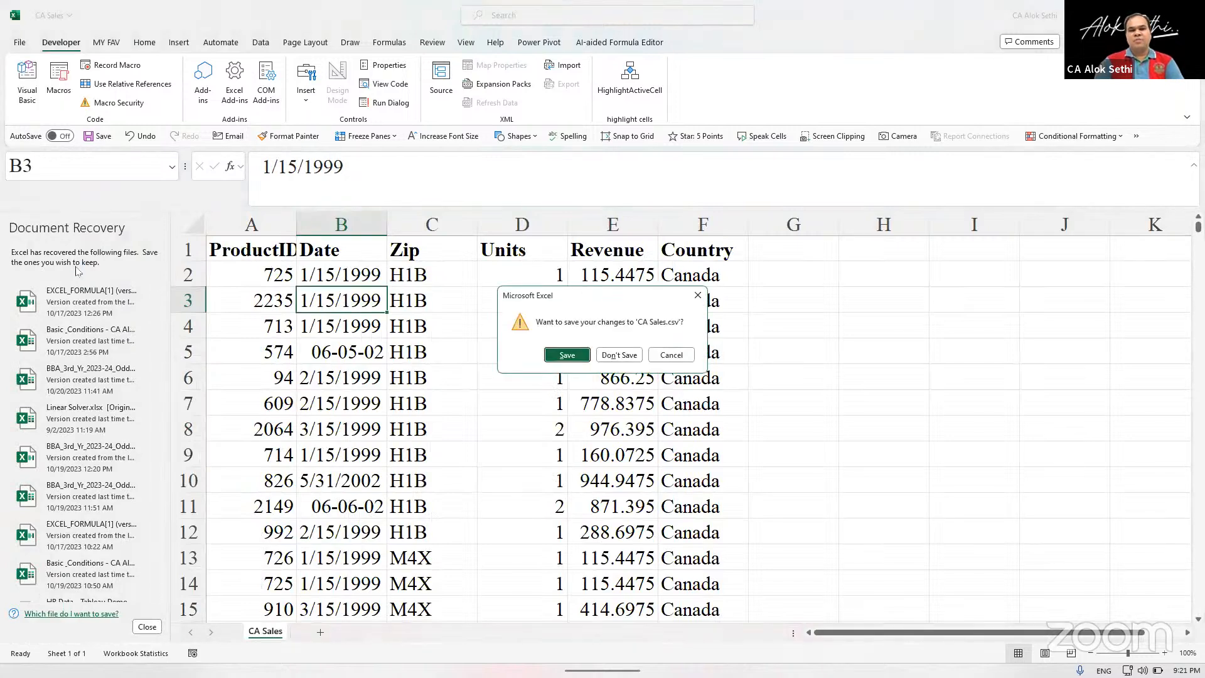
key("Escape")
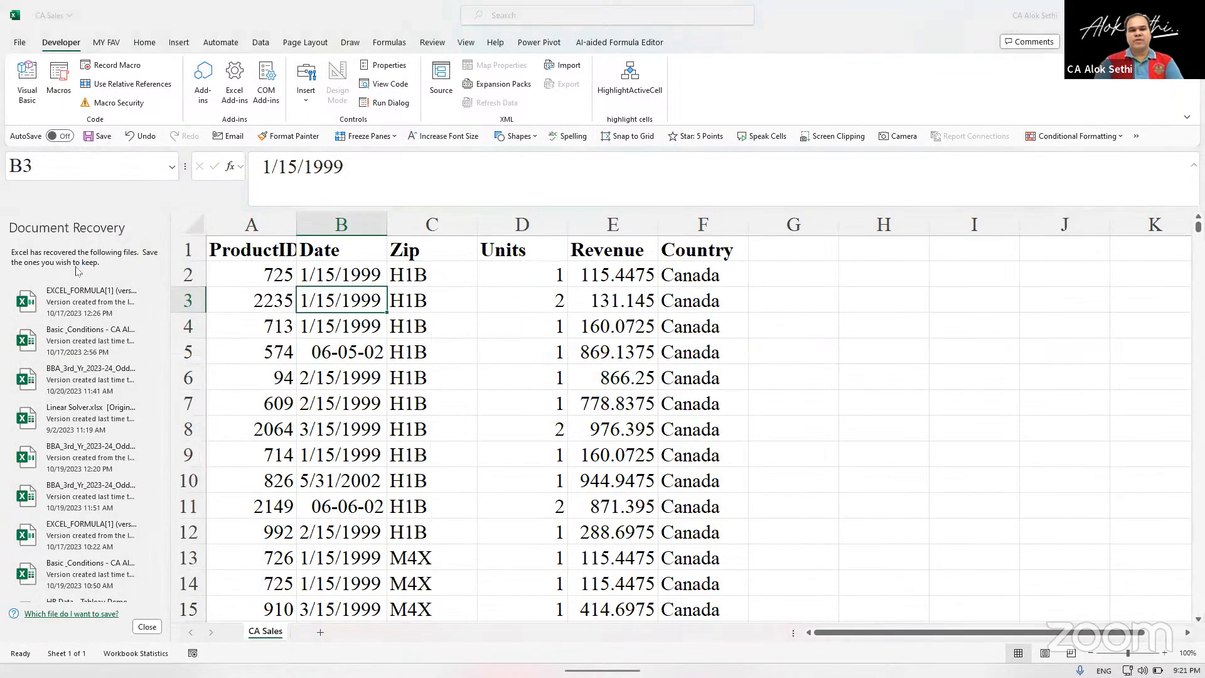
key("Escape")
key("Escape")
key("alt+space")
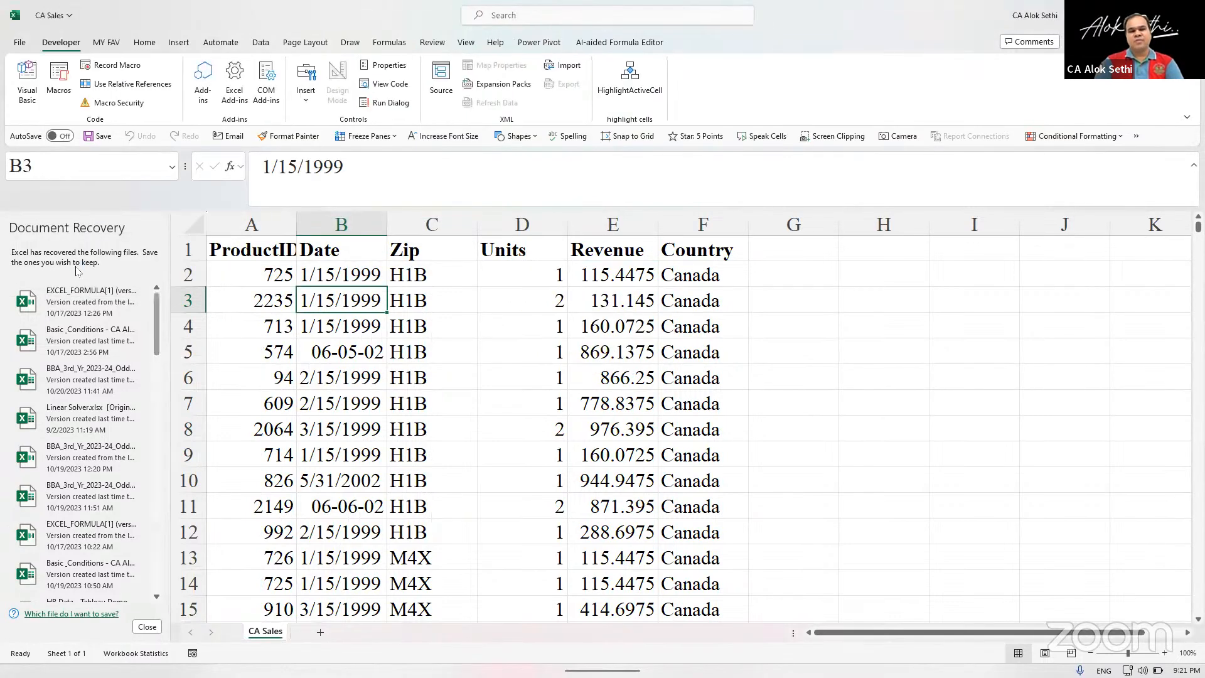
key("c")
left_click(616, 355)
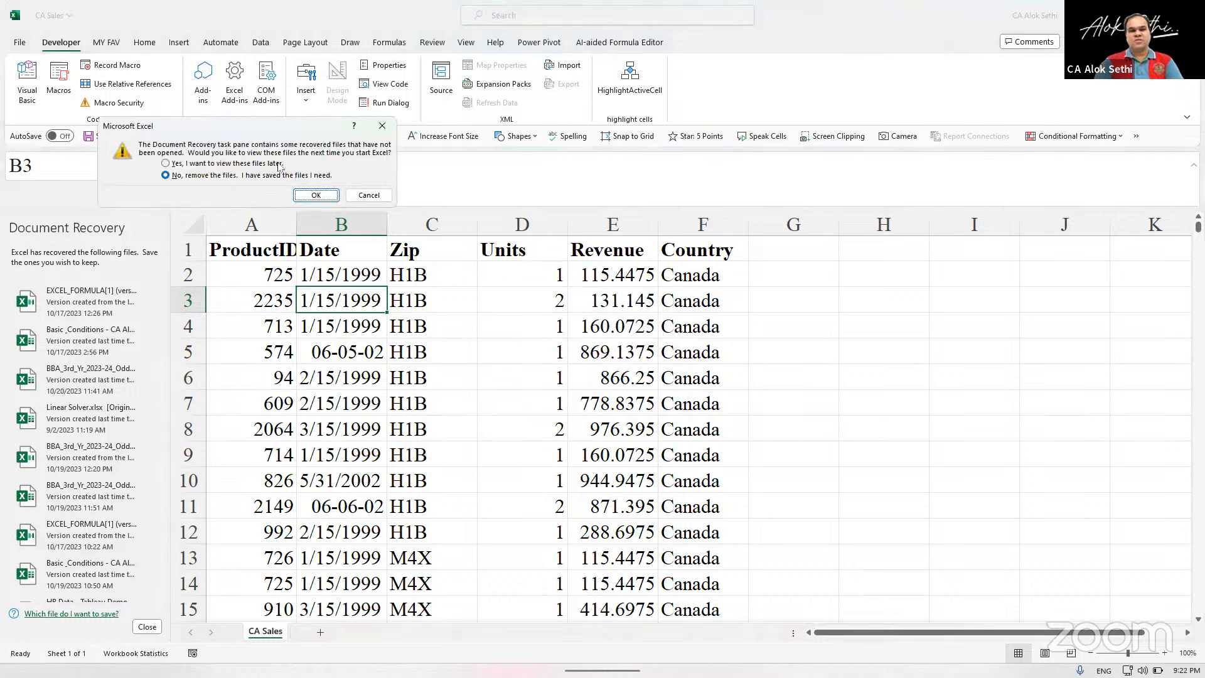
left_click(309, 195)
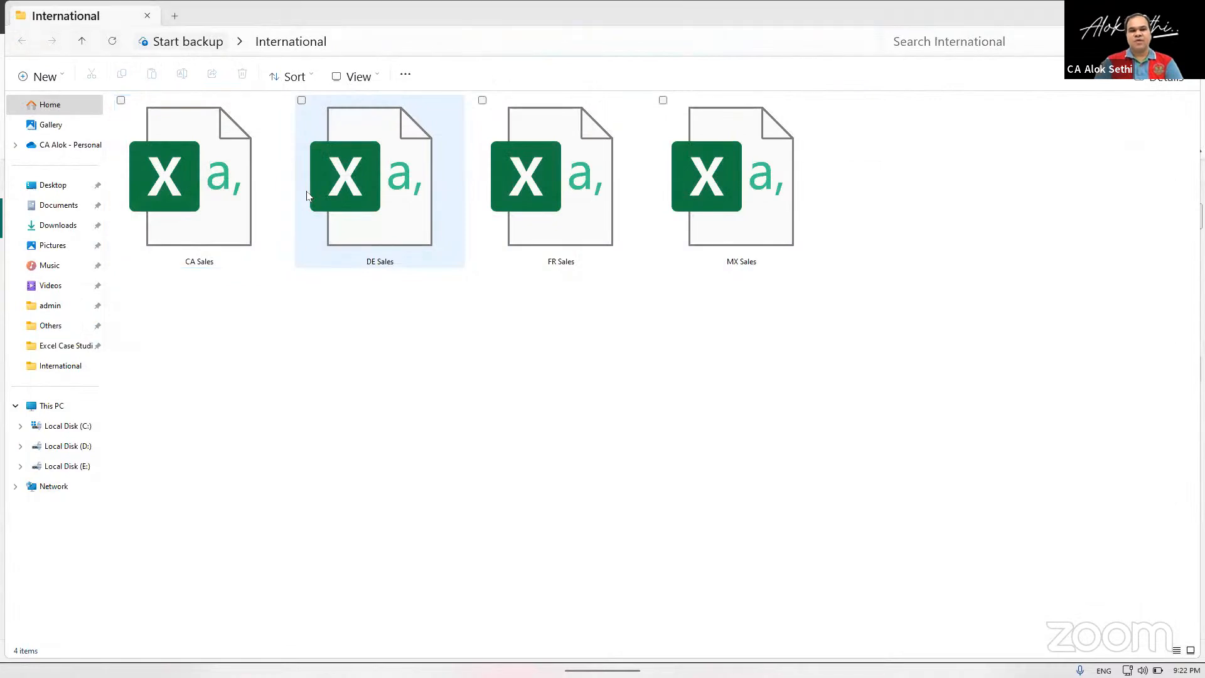
Switch to the Power BI Desktop report and delete the Source.Name column from the International table.
key("alt+Tab")
key("alt+Tab")
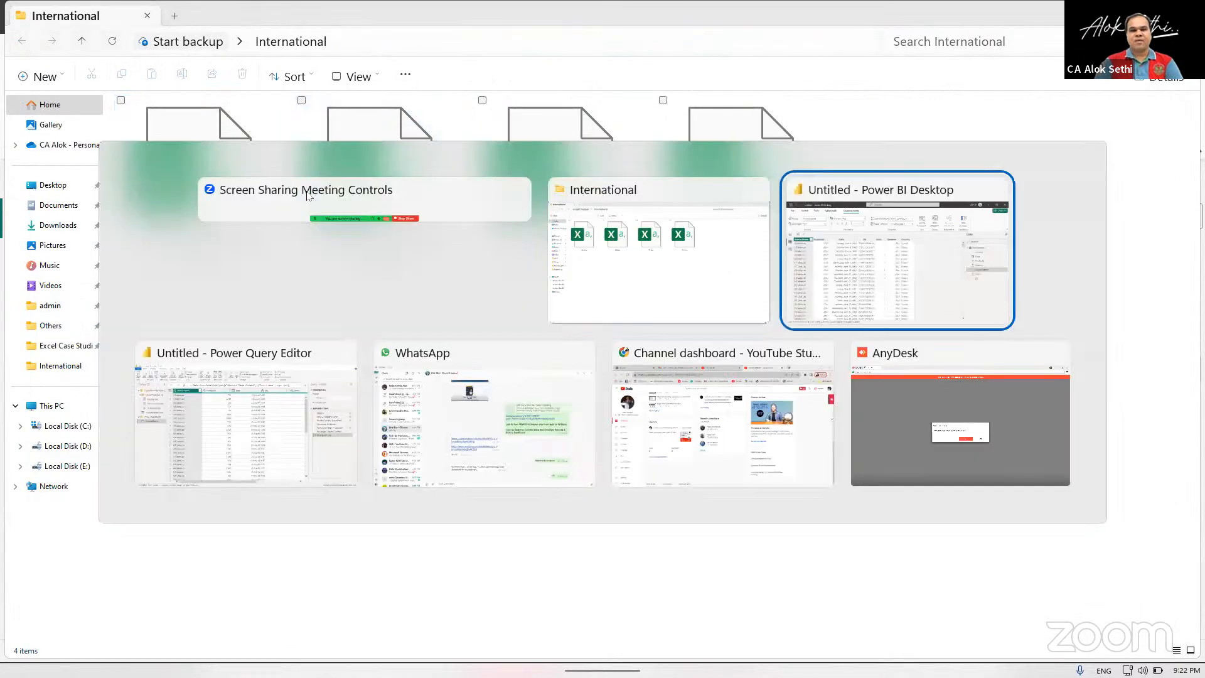
scroll(285, 425, "down", 20)
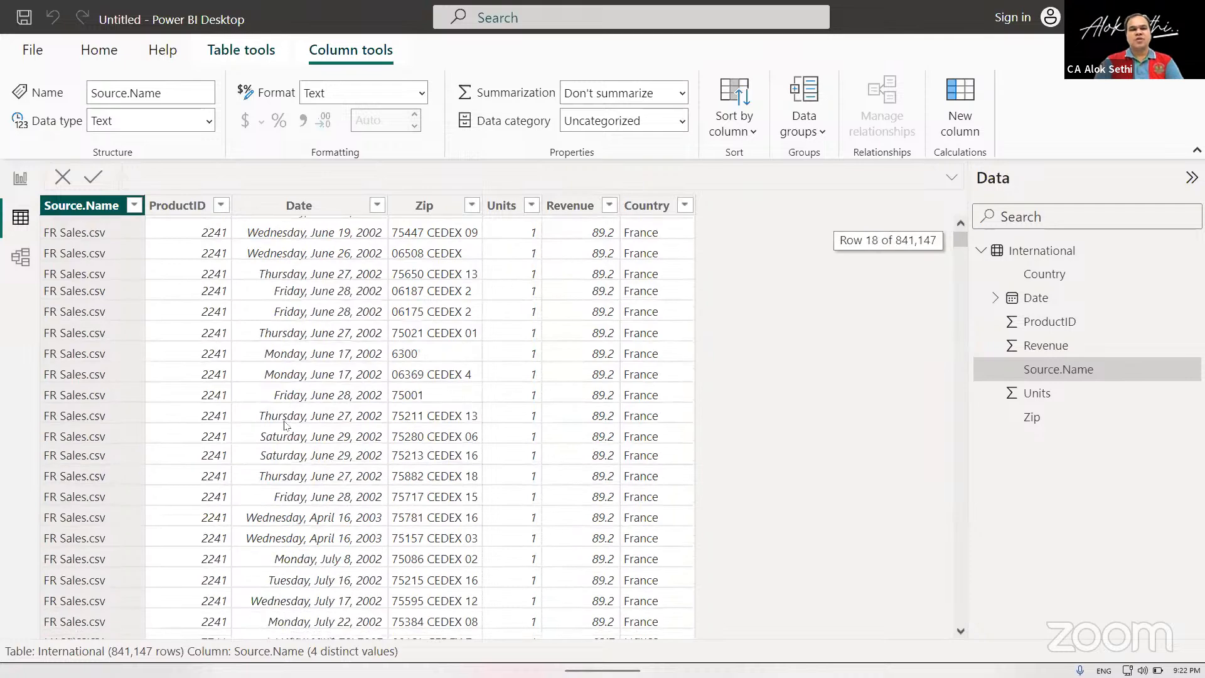
scroll(286, 425, "up", 20)
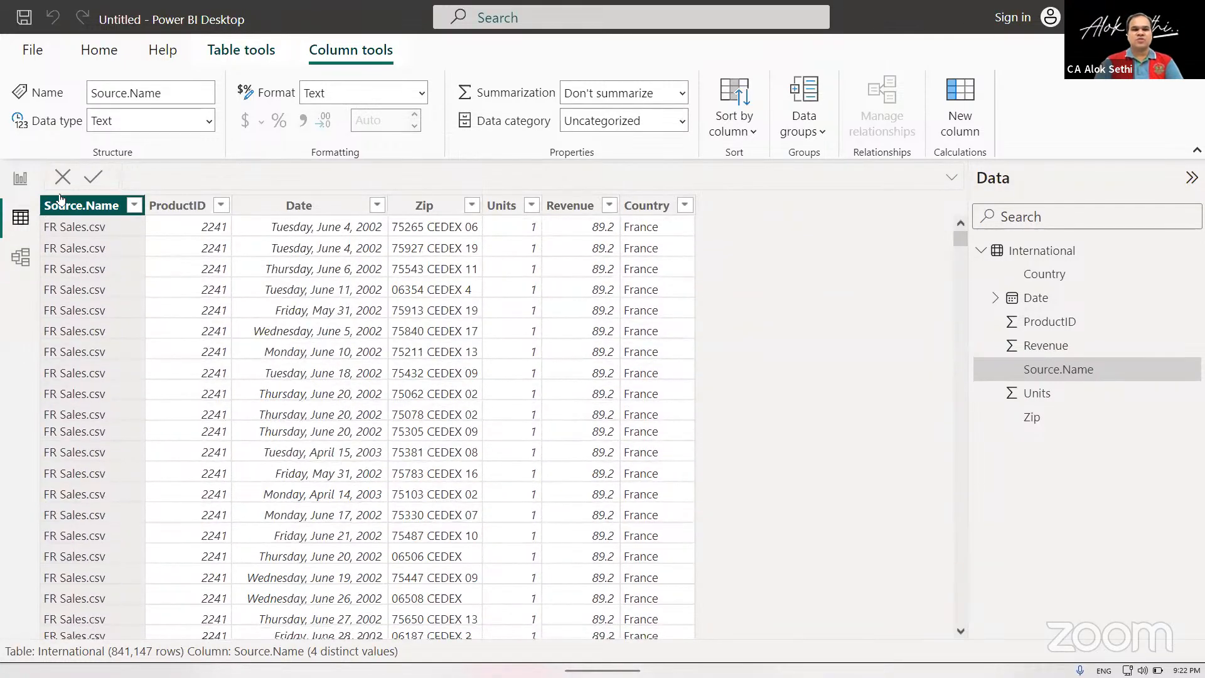
right_click(63, 202)
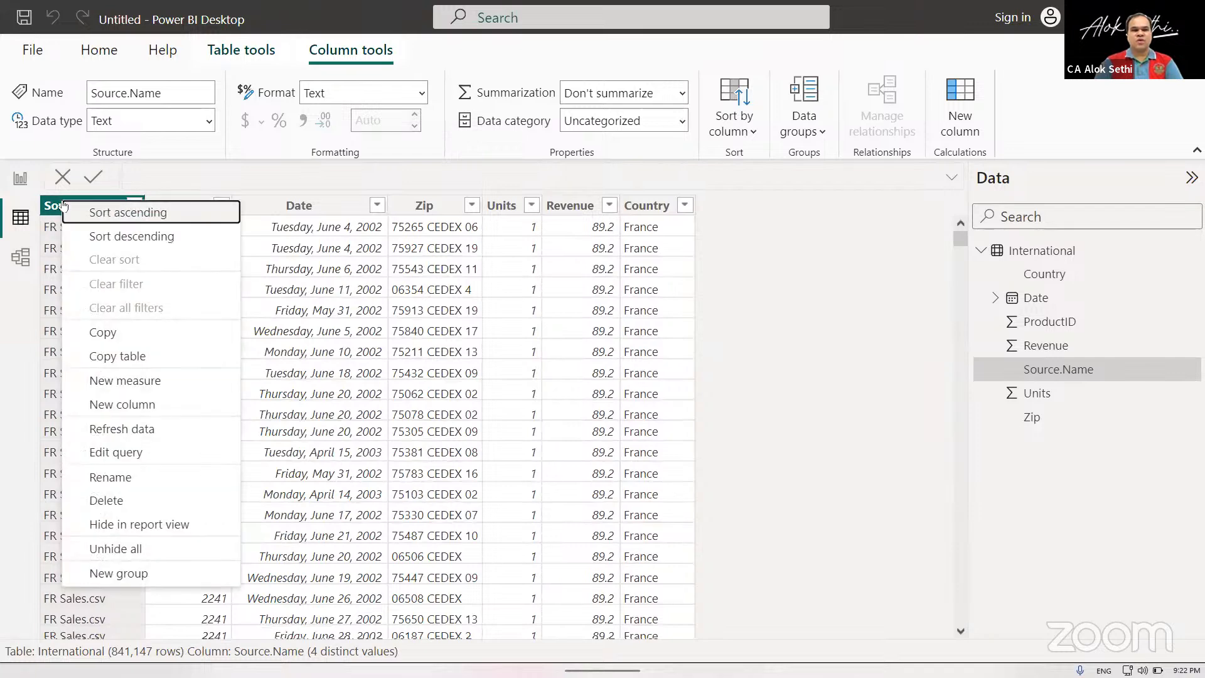
left_click(86, 498)
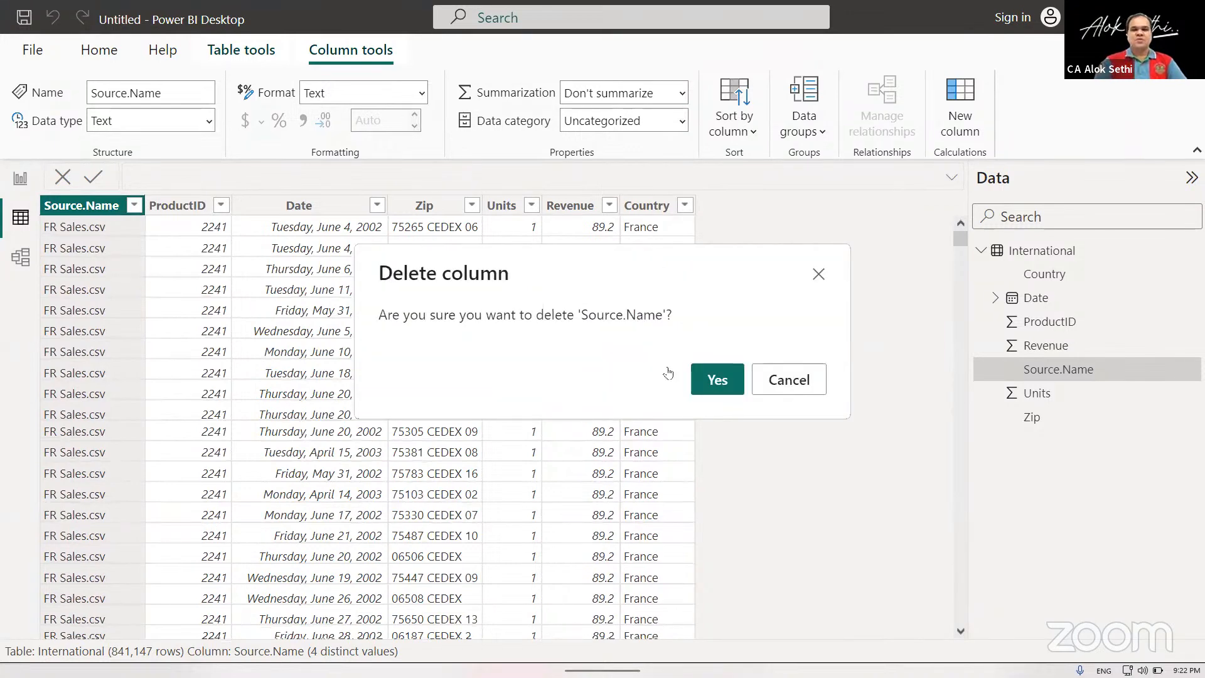
left_click(717, 380)
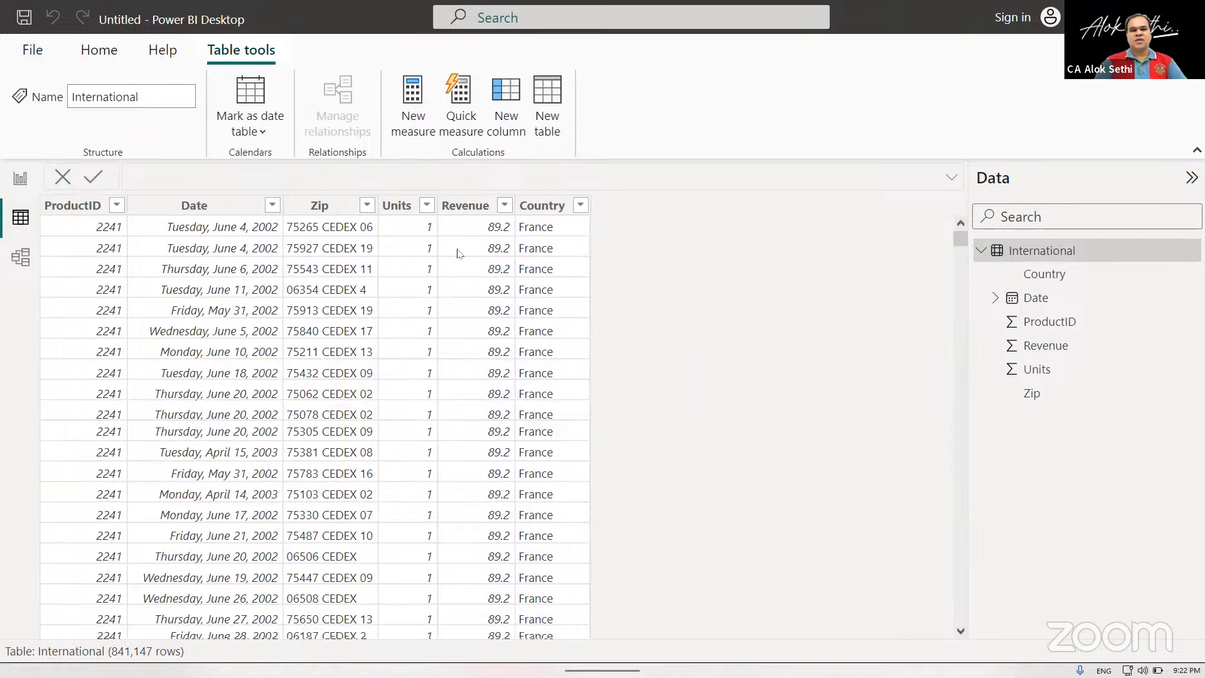
Examine the data types of the ProductID, Date, Zip, Units and Revenue columns, including the types available for Zip.
left_click(312, 212)
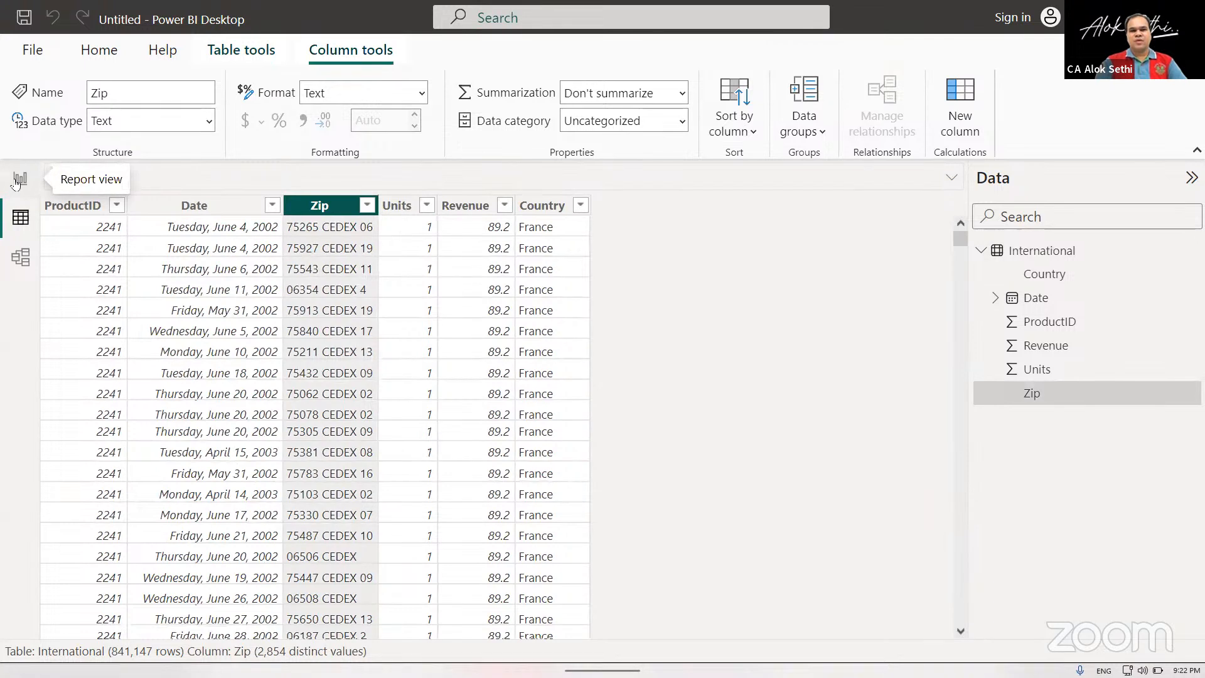
left_click(80, 207)
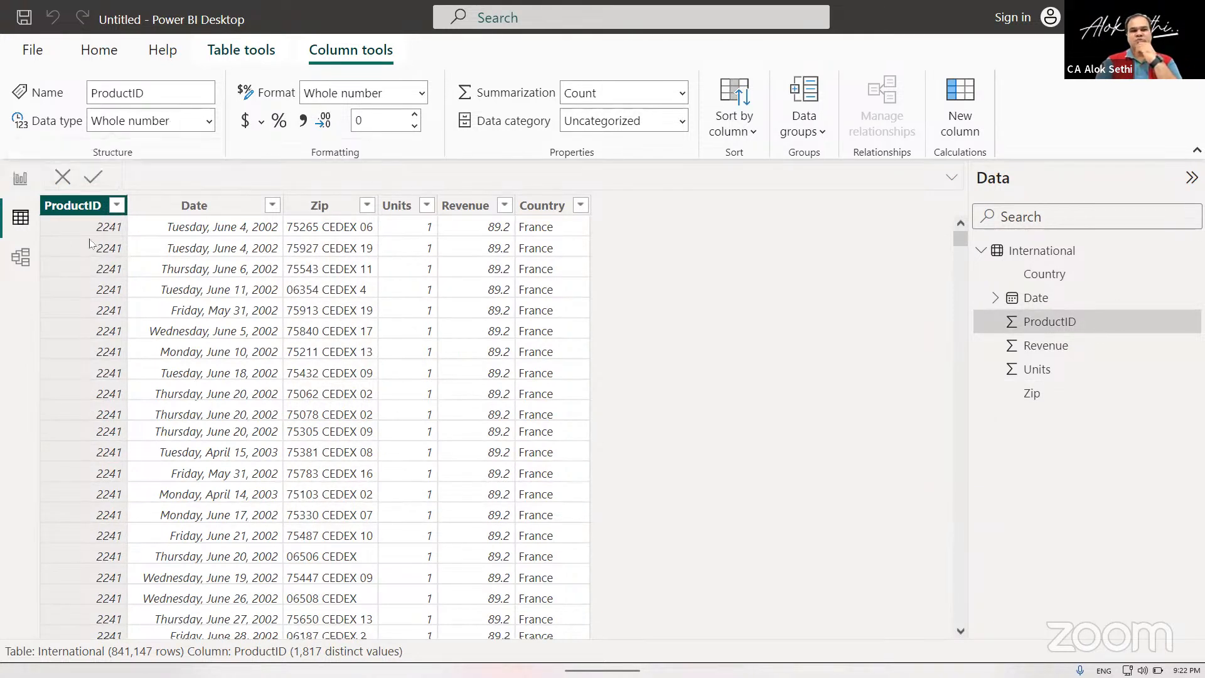
left_click(256, 206)
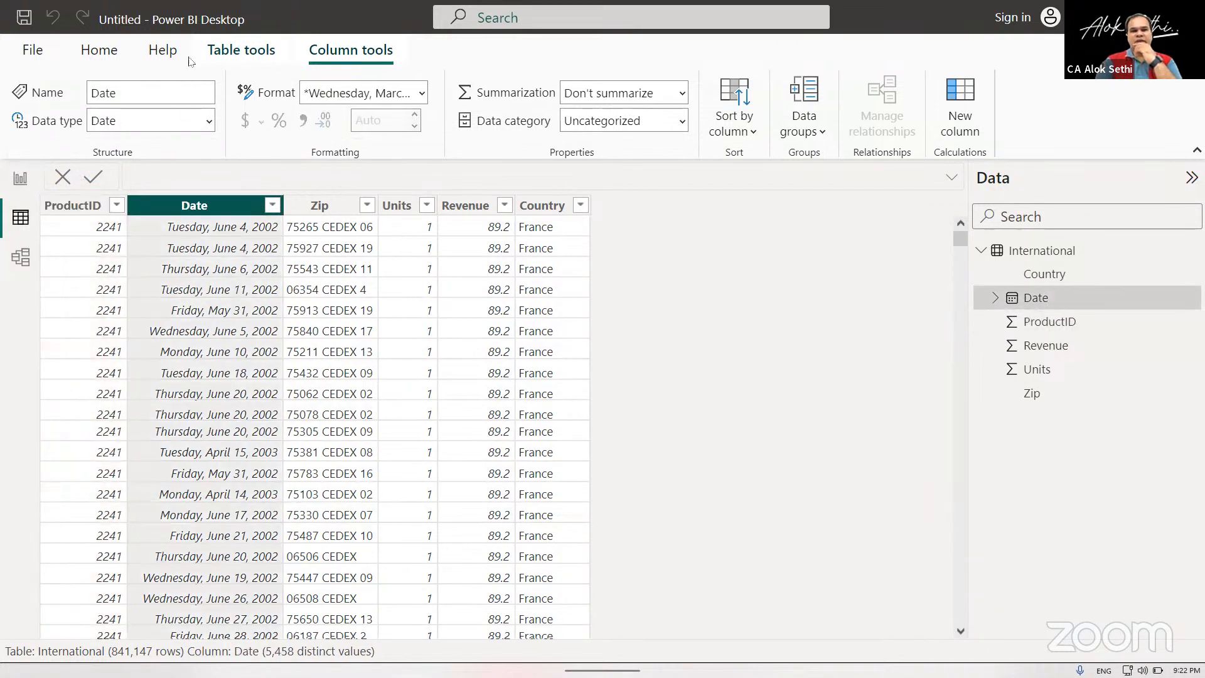
left_click(319, 207)
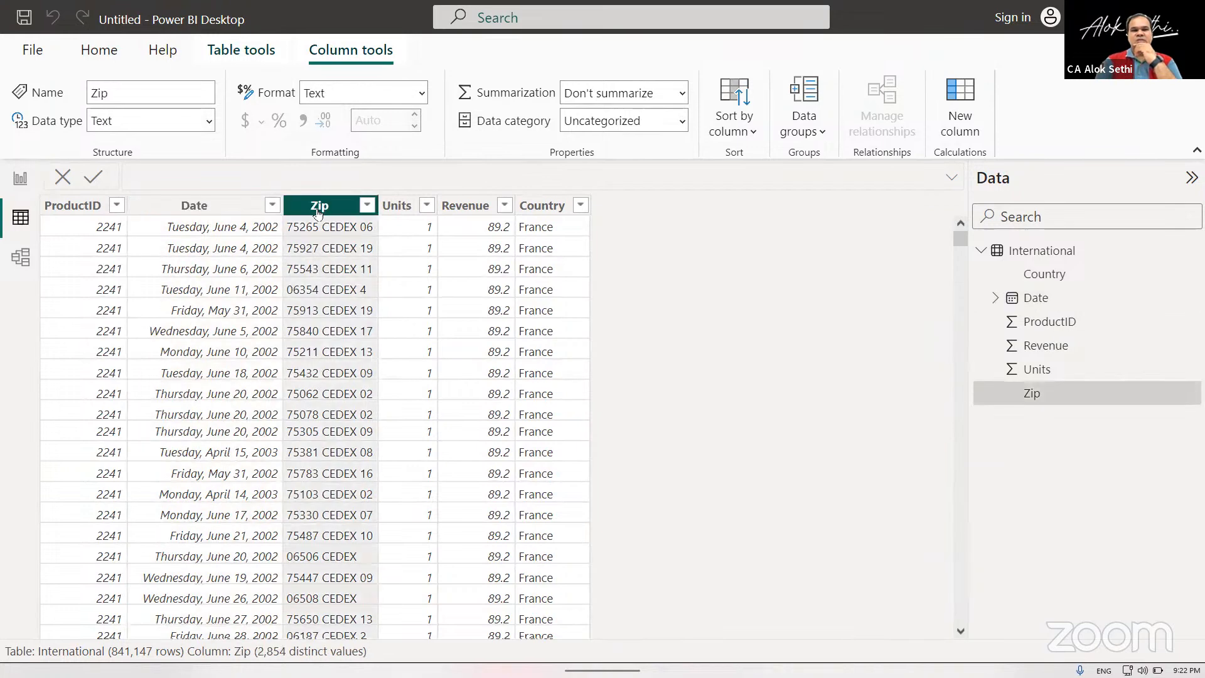
left_click(211, 122)
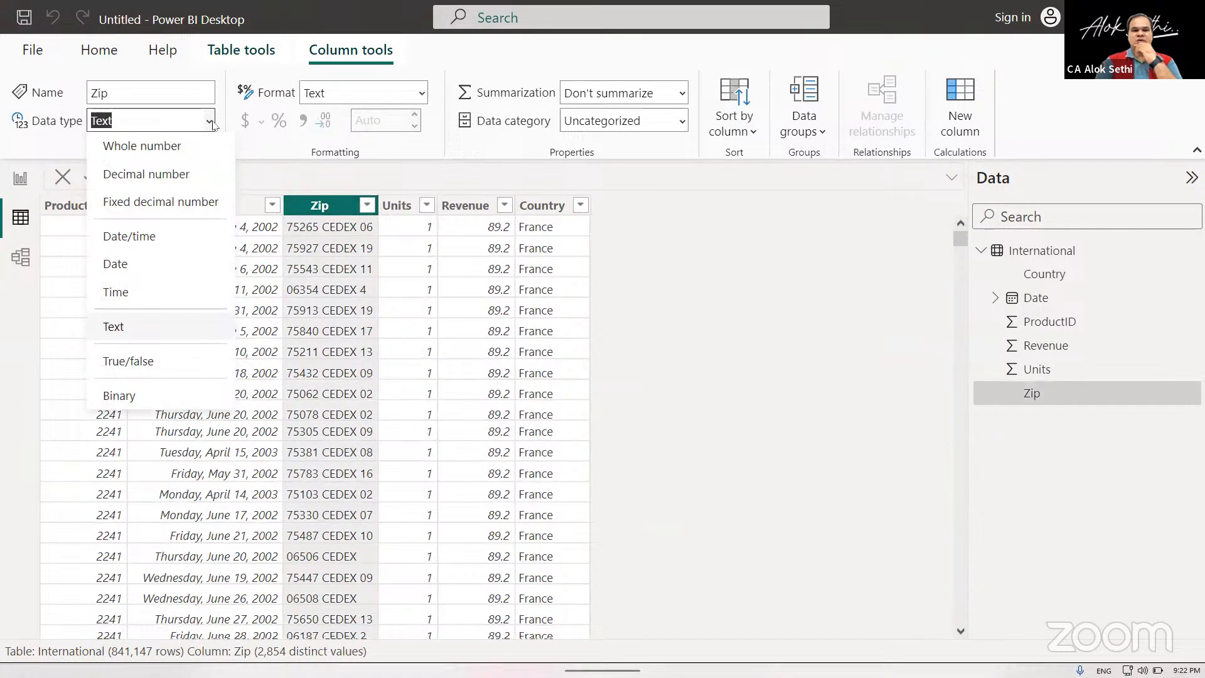
left_click(212, 122)
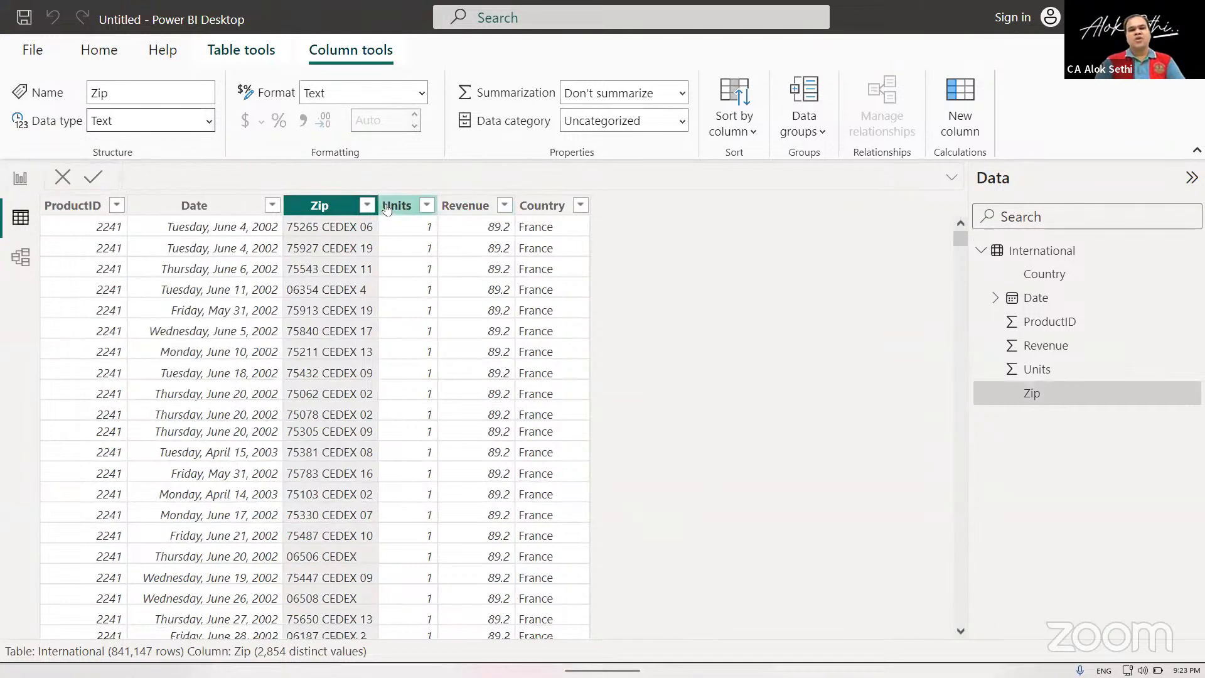
left_click(400, 206)
left_click(460, 206)
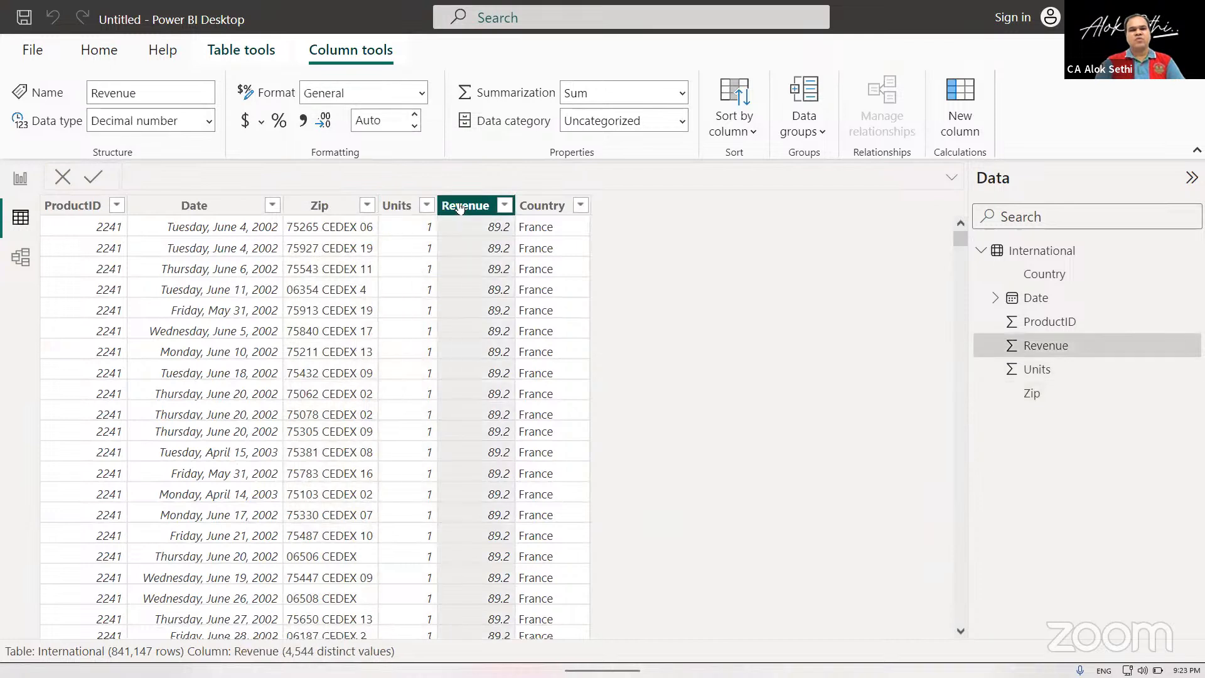
Set the data category of the Country column to County and that of the Zip column to Postal code.
left_click(551, 207)
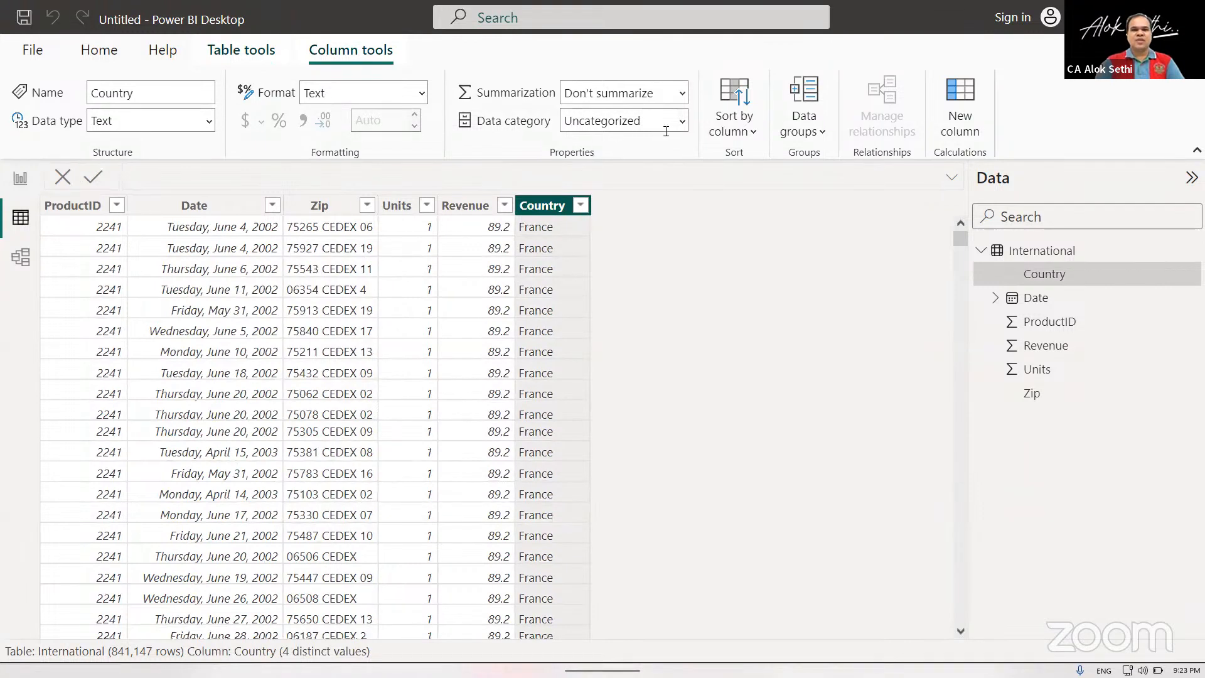
left_click(682, 121)
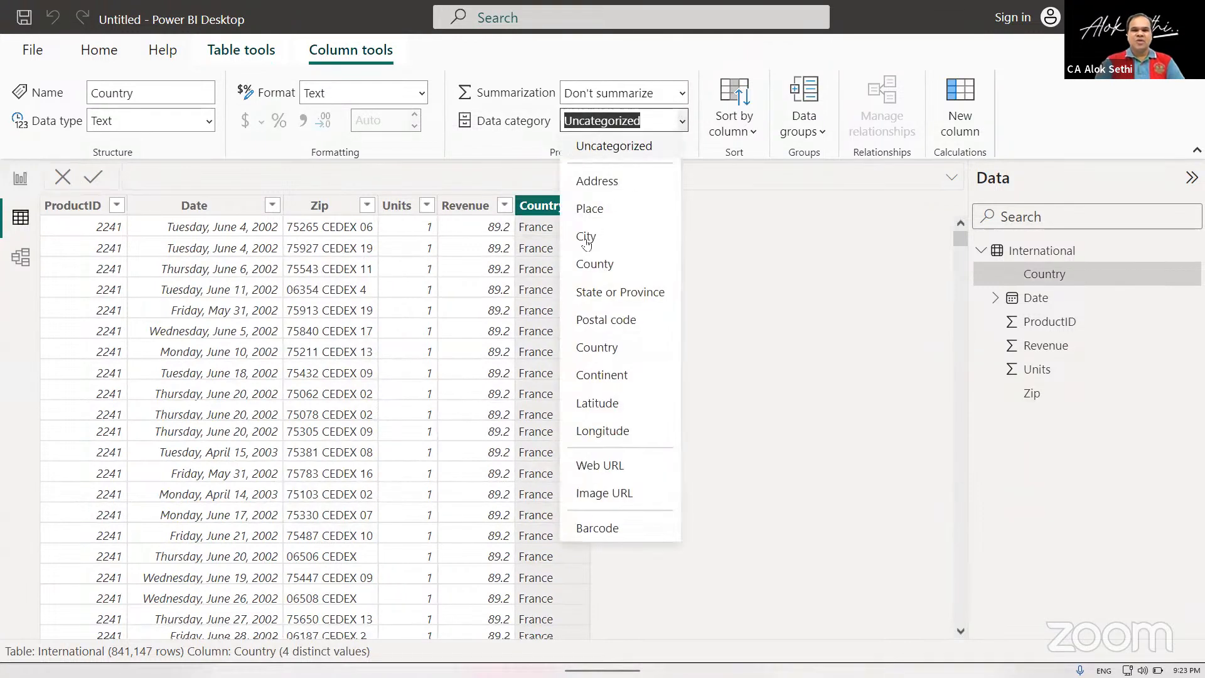
left_click(603, 270)
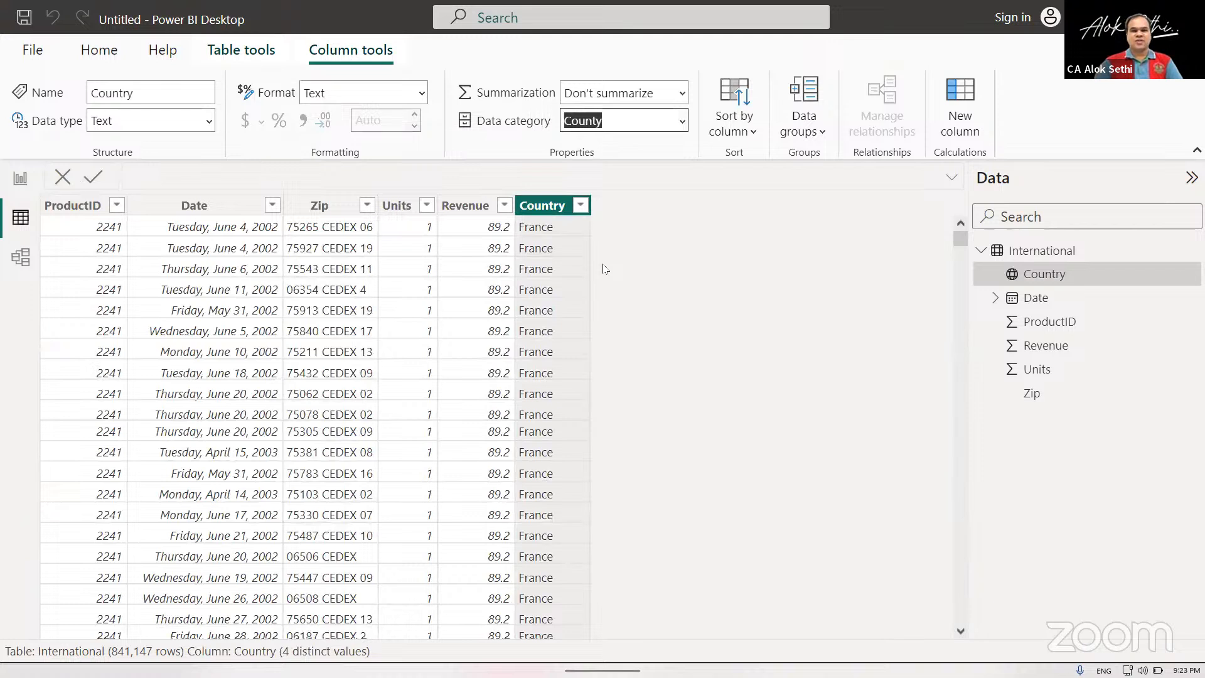
left_click(326, 206)
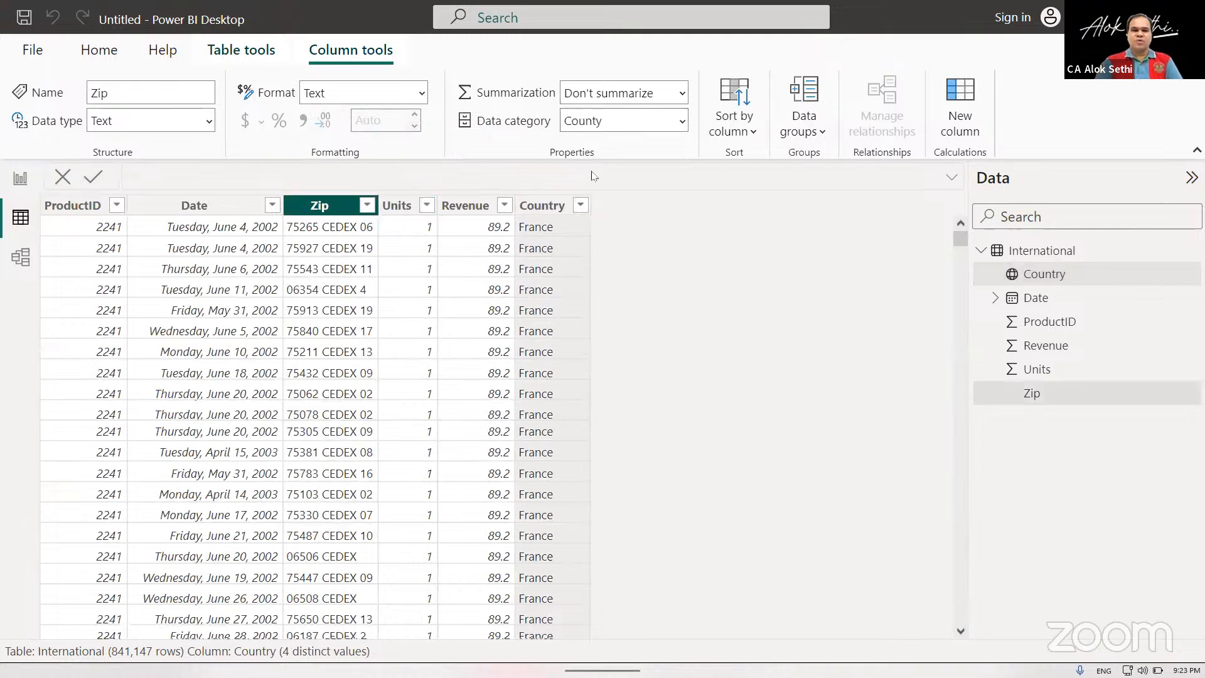
left_click(683, 124)
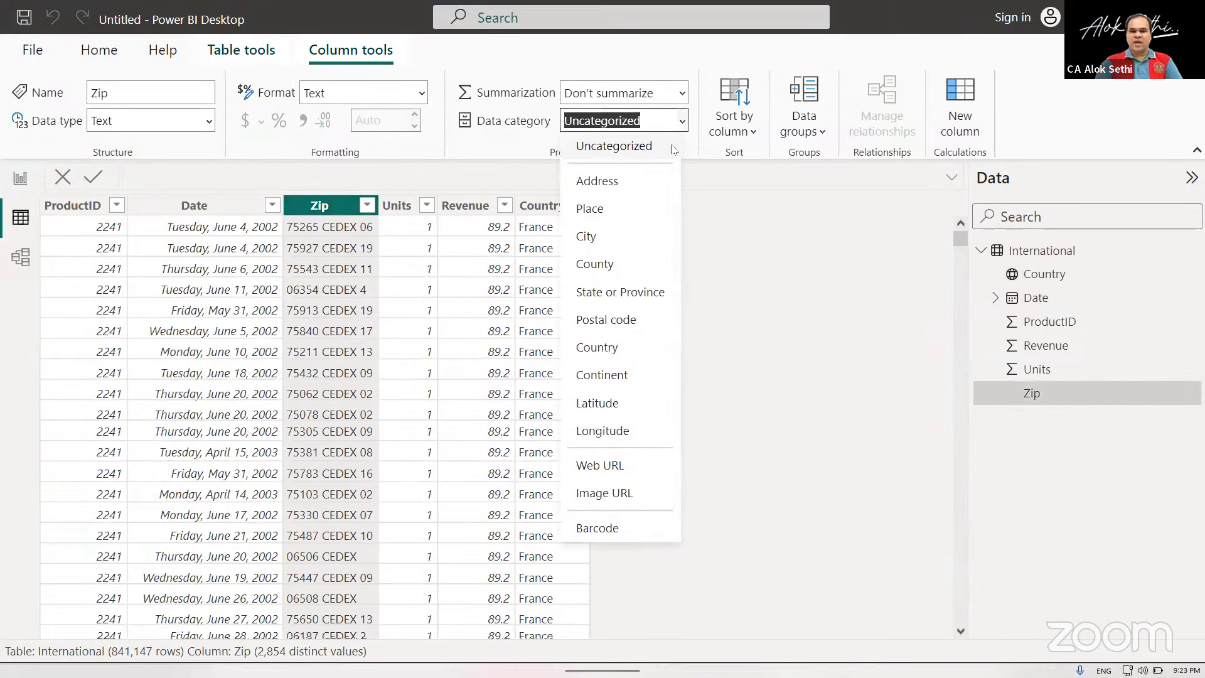
left_click(606, 320)
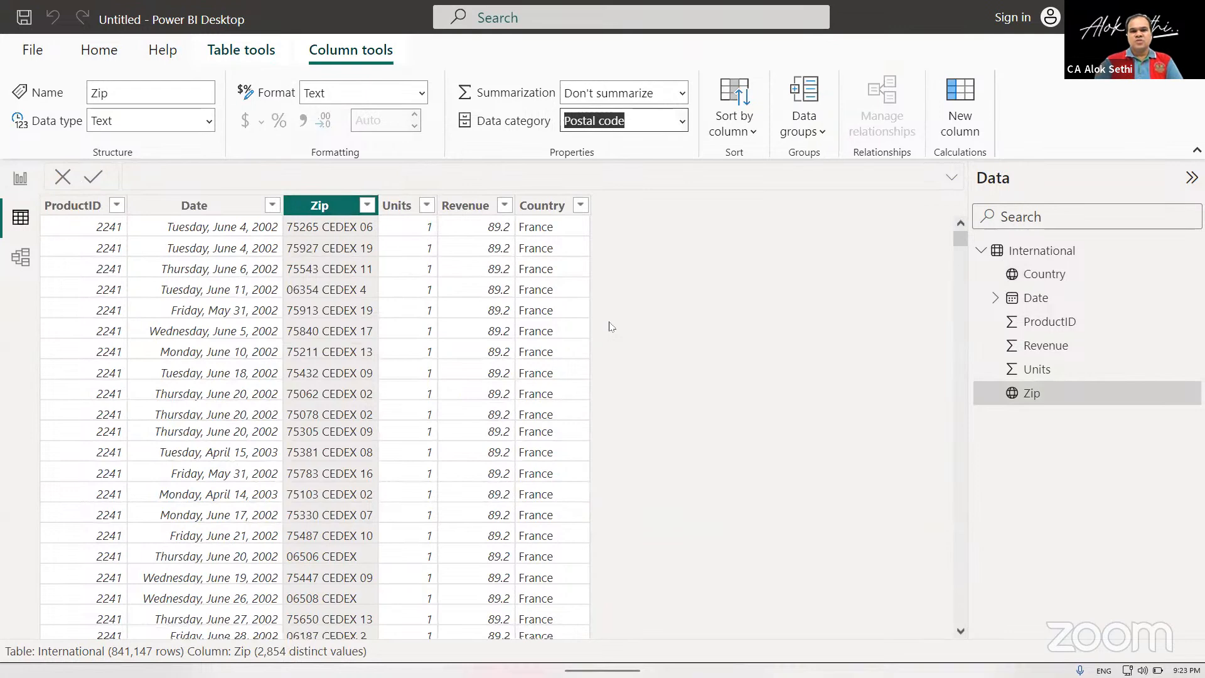
In the report view, expand the International table and set the ProductID field's summarization to Don't summarize.
left_click(20, 179)
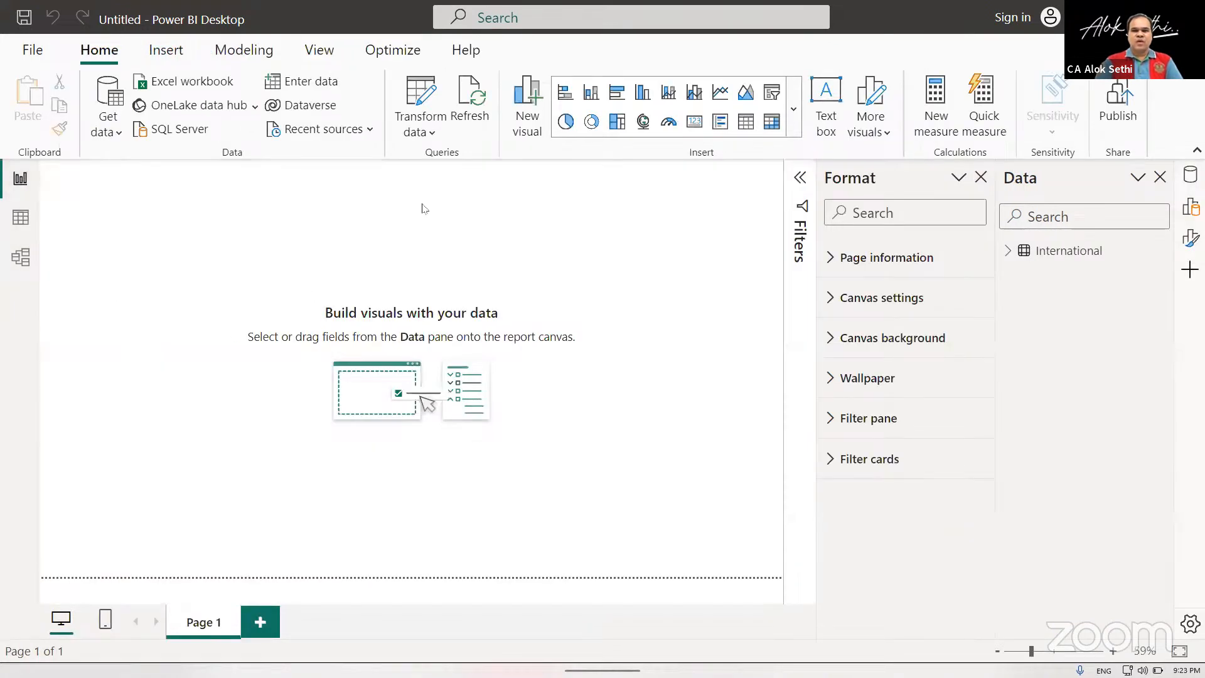
left_click(1010, 251)
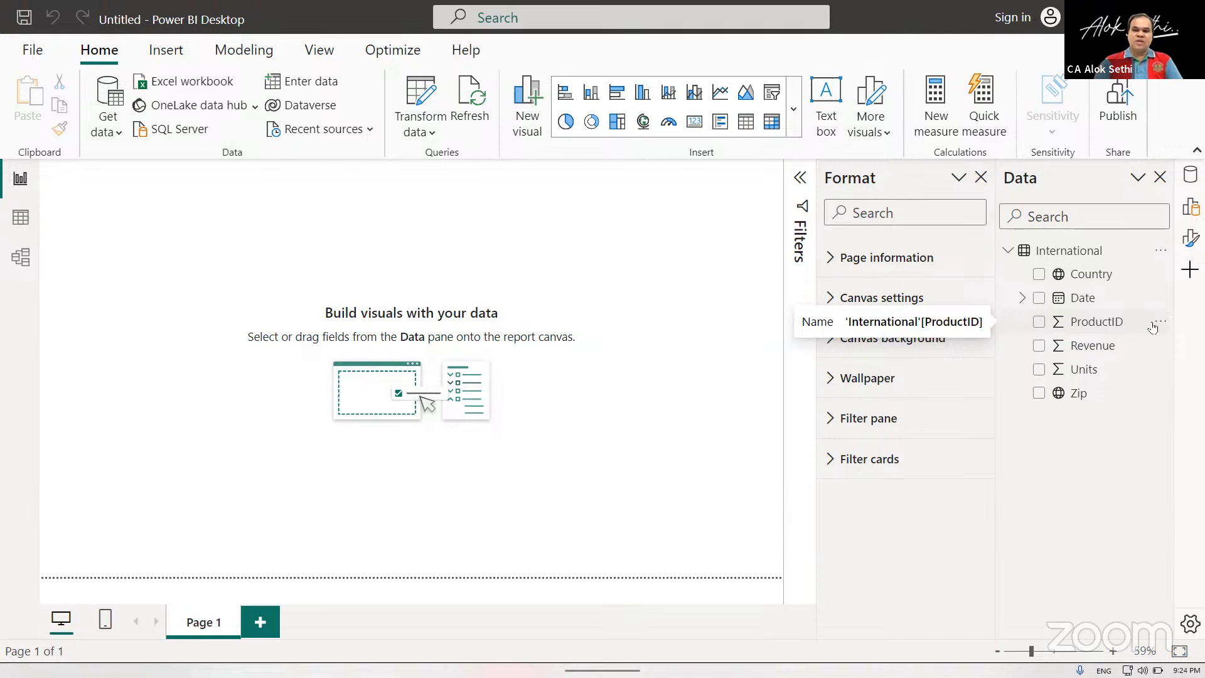
left_click(1118, 325)
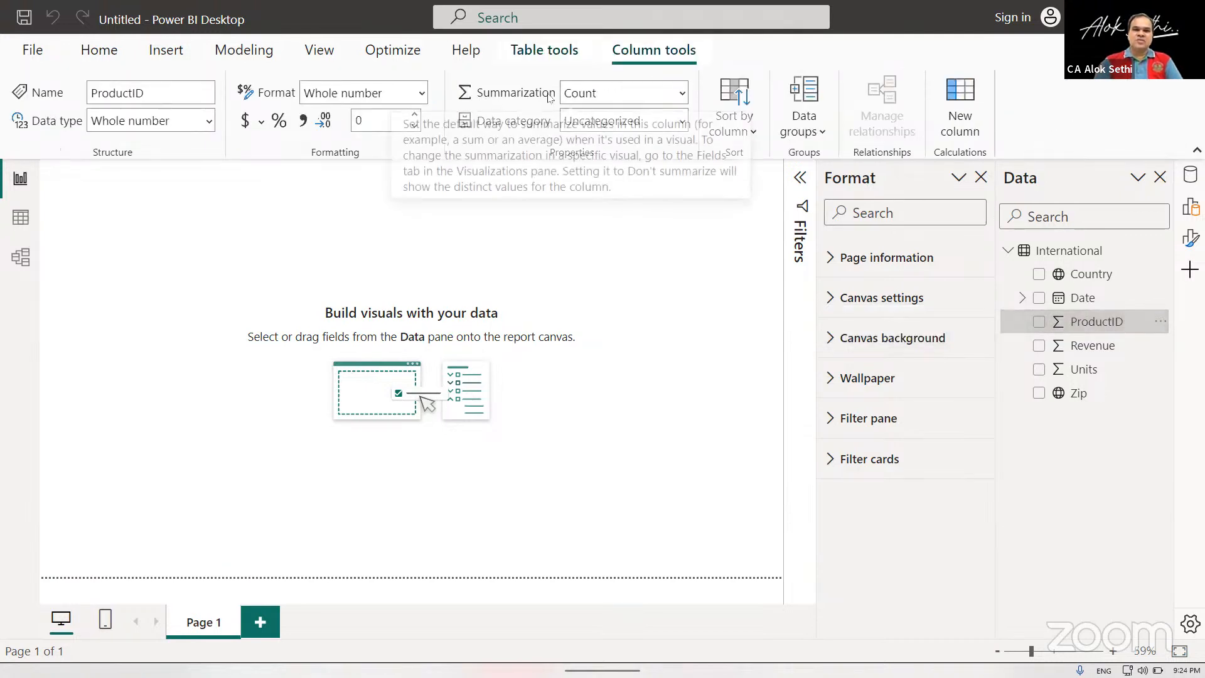
left_click(683, 98)
key("Escape")
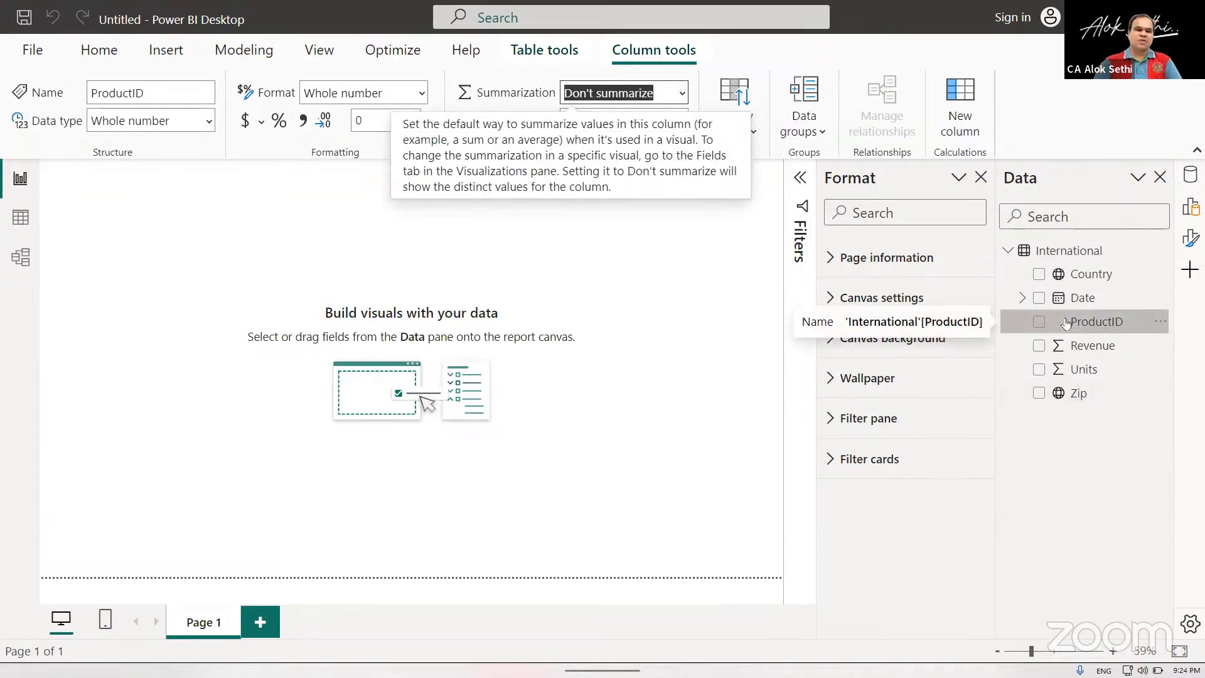
left_click(1065, 485)
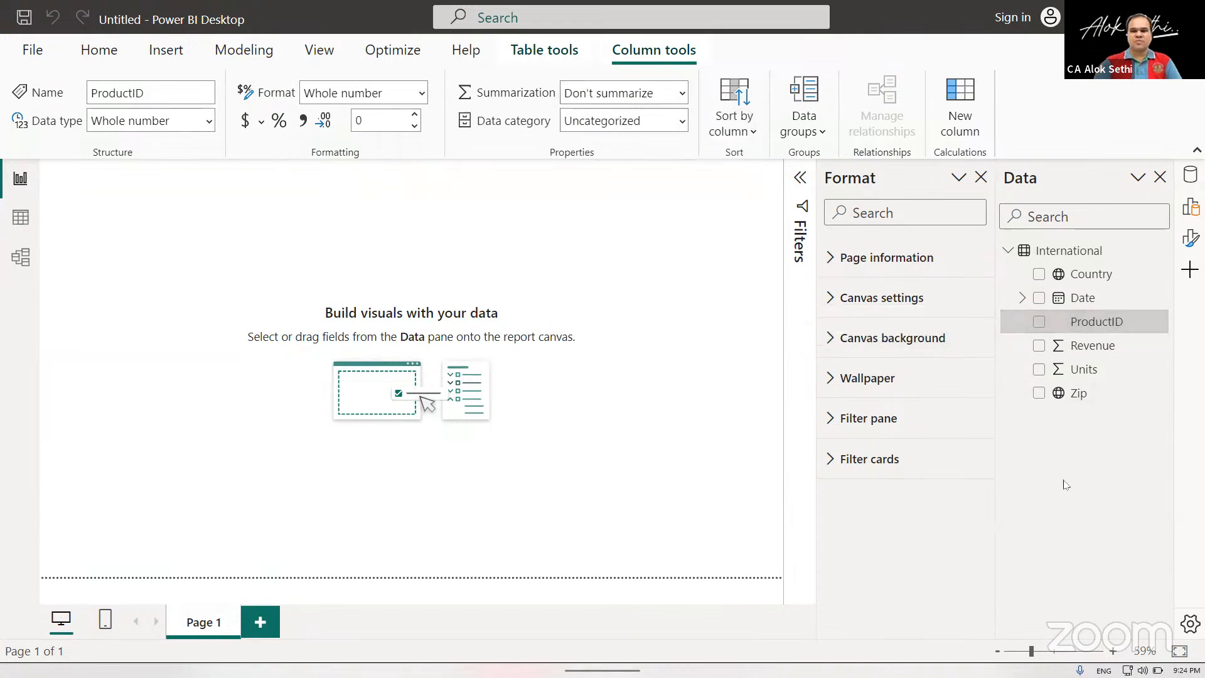
Rename the report page as Table.
left_click(1056, 276)
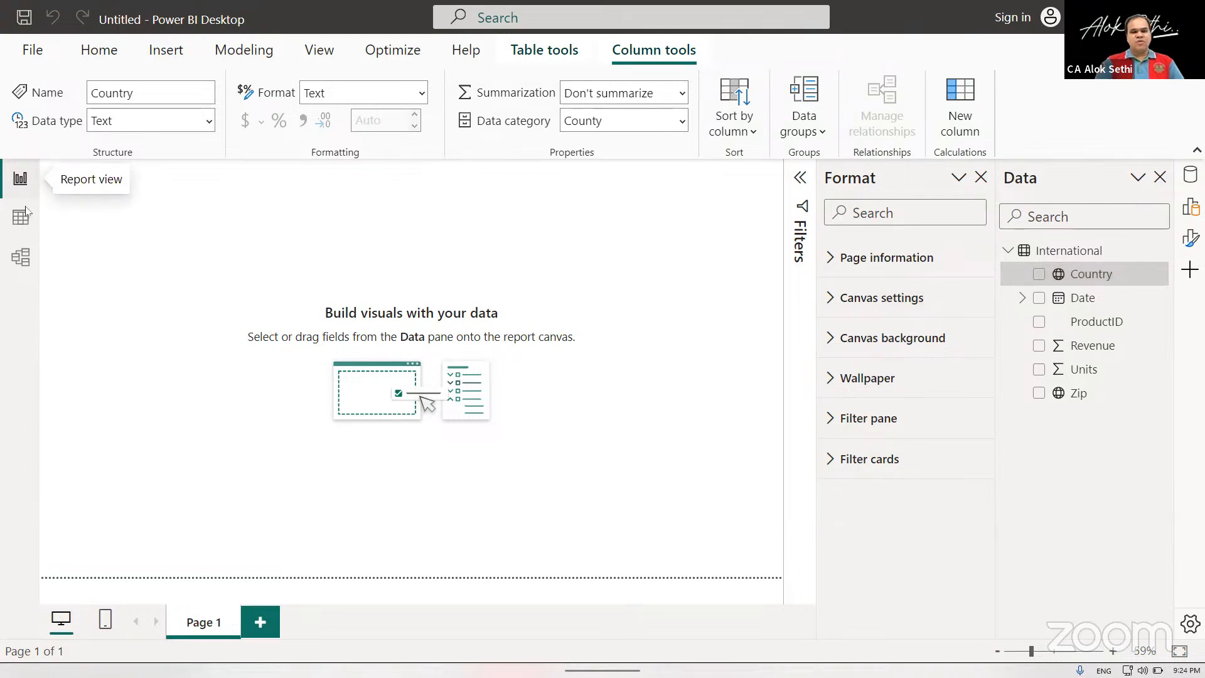
double_click(204, 622)
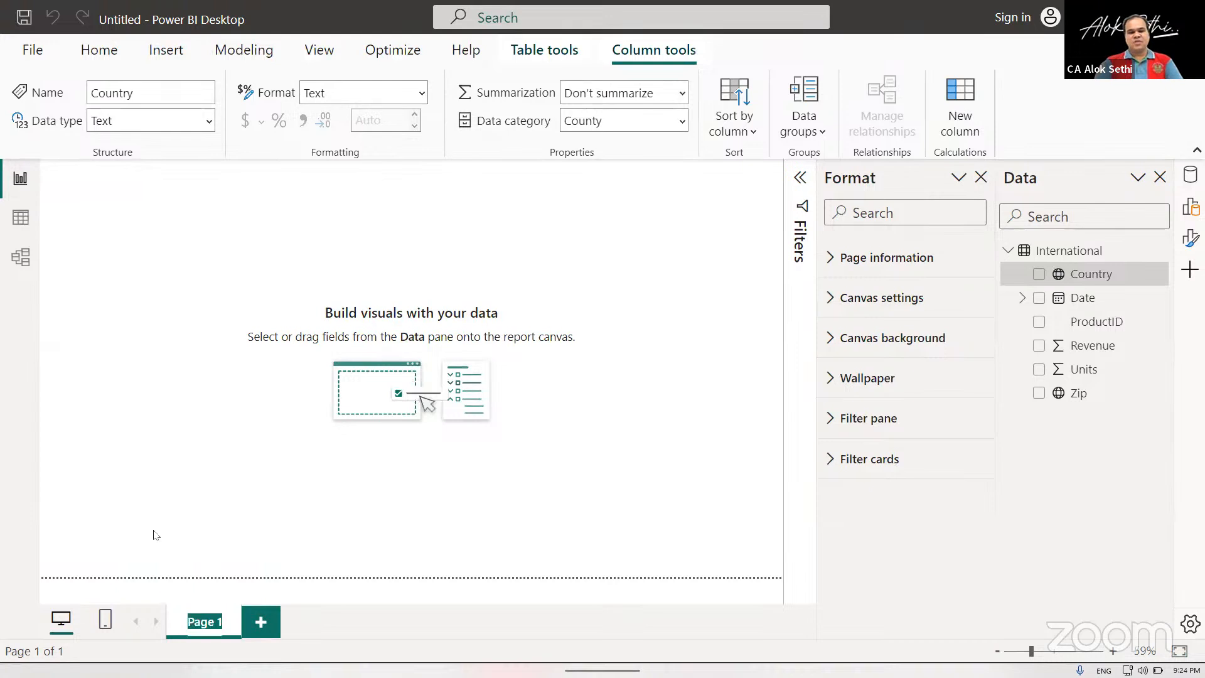
type("Table")
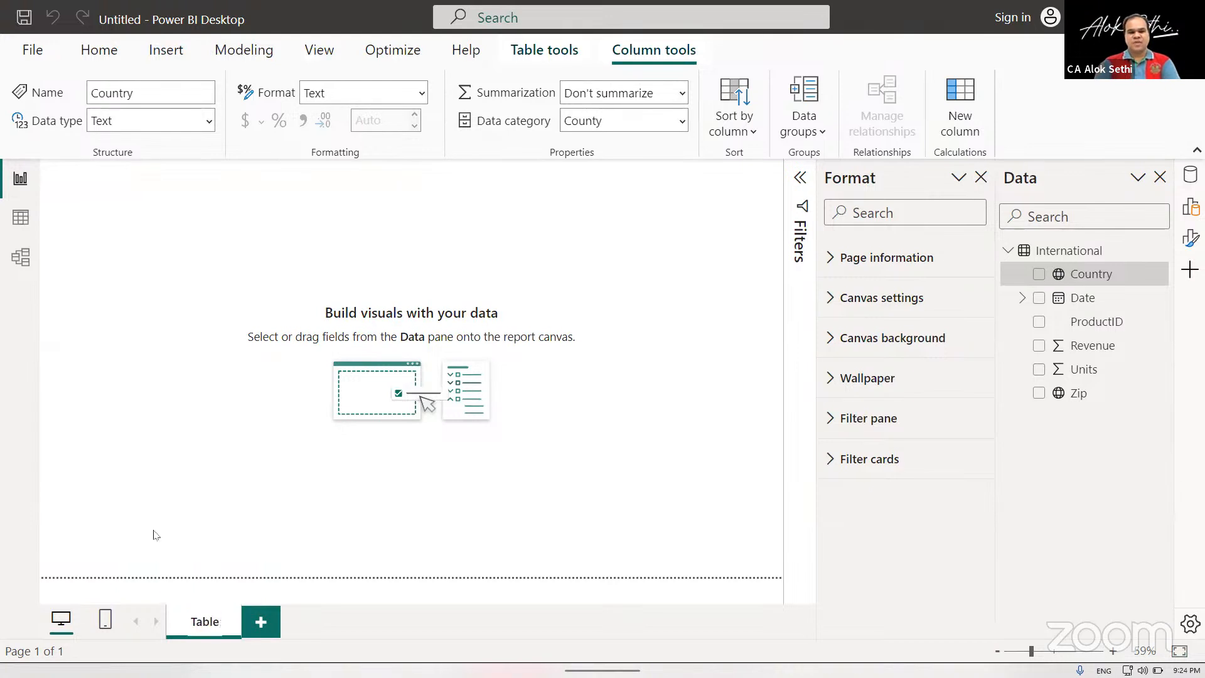
left_click(207, 404)
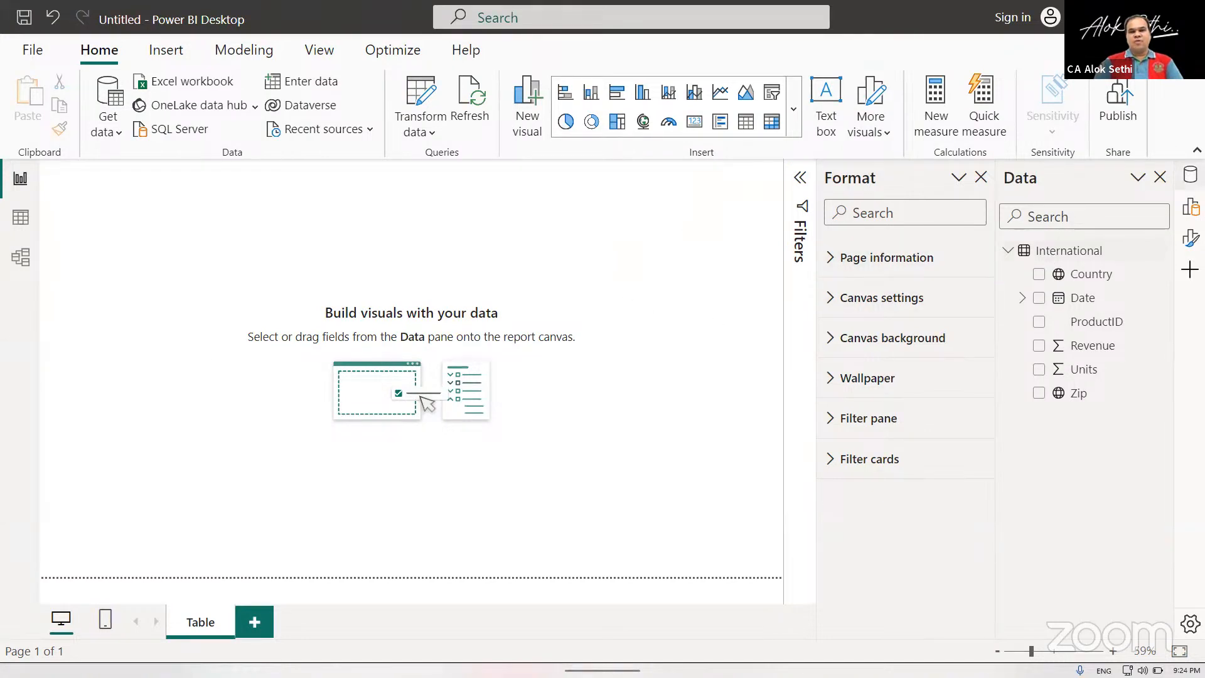
Add the Country field to the report page as a map visual and enlarge it to fill the page.
left_click(1191, 175)
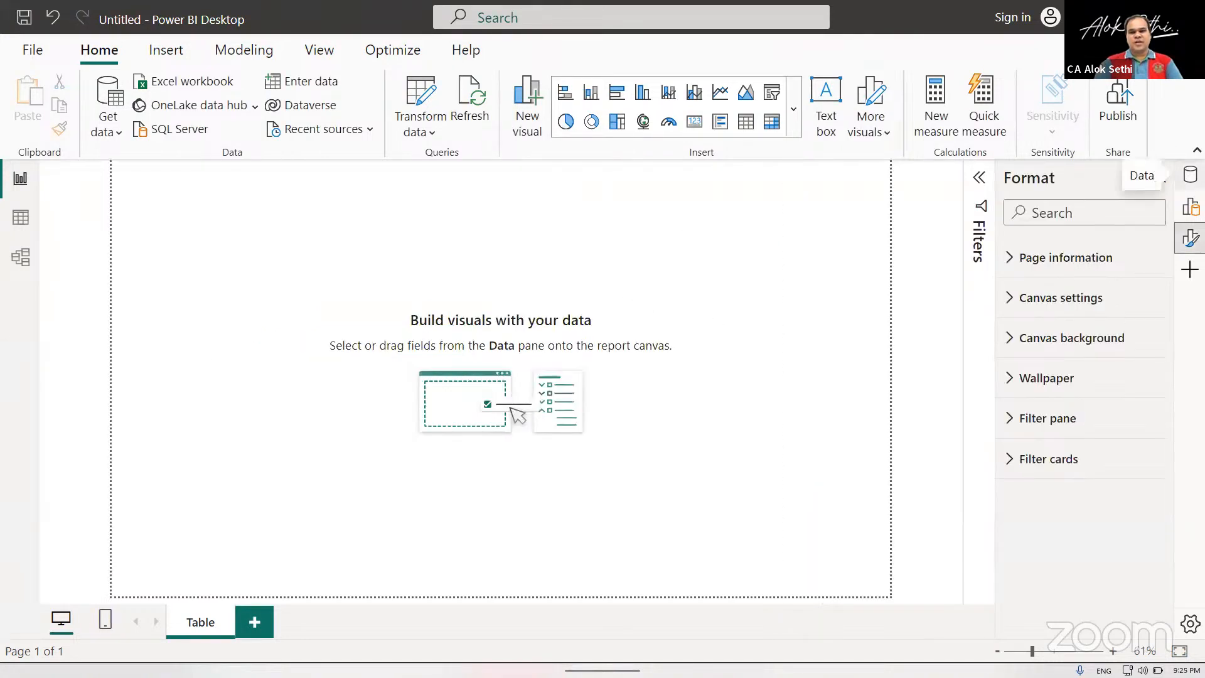
left_click(1191, 207)
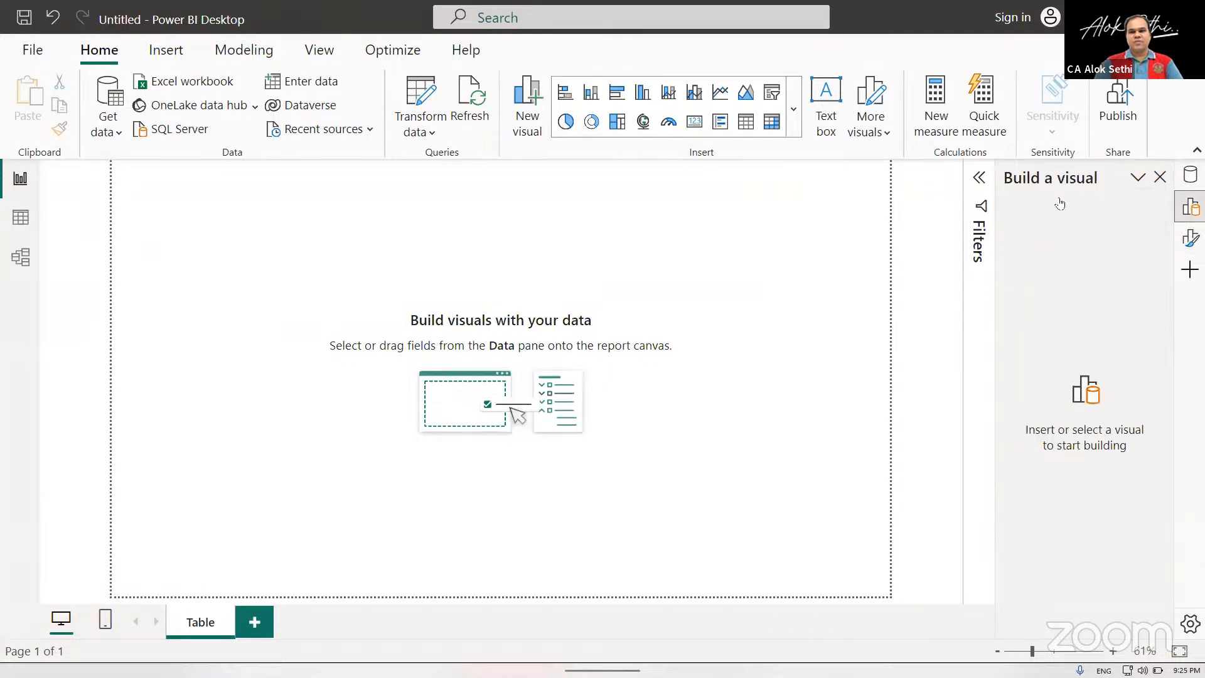
left_click(1190, 175)
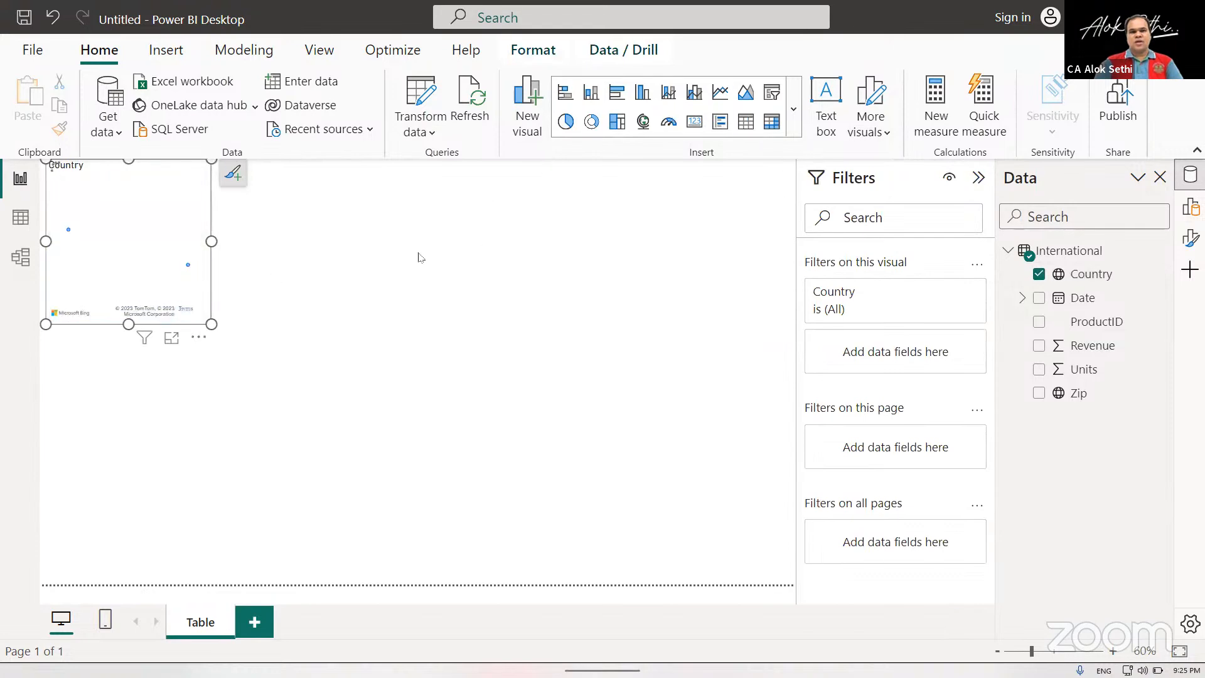
left_click_drag(210, 322, 754, 650)
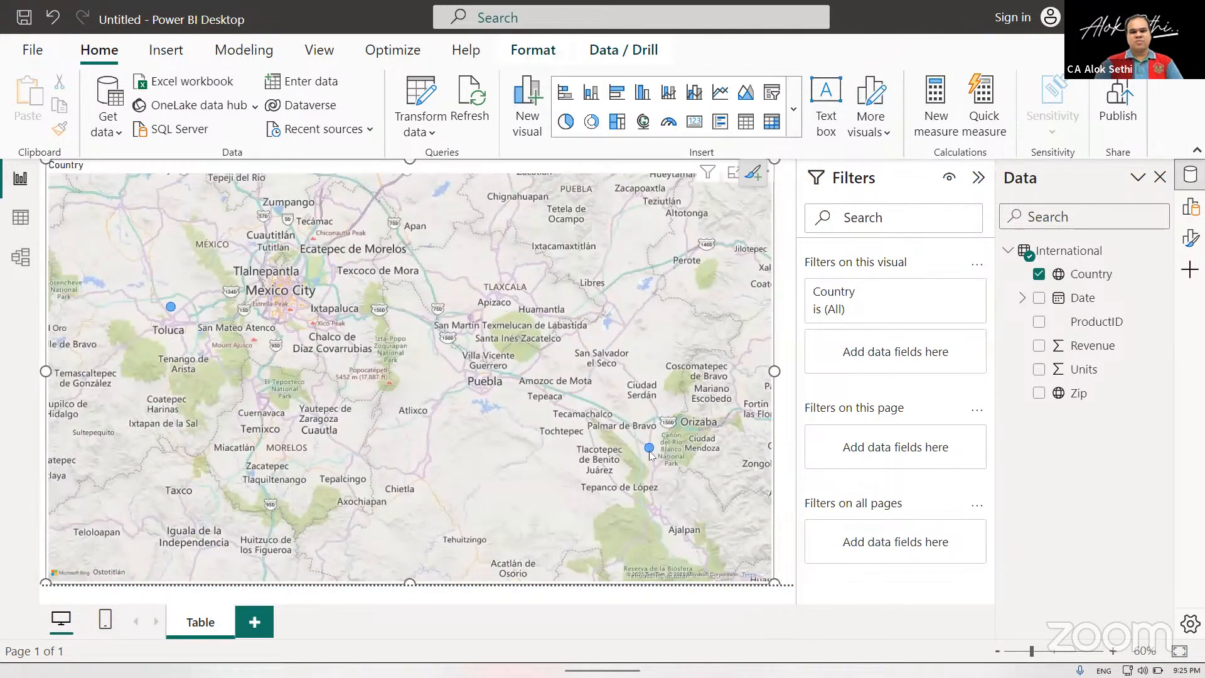
Examine the plotted country points on the map, show the map's data as a table, and return to the report.
mouse_move(649, 452)
mouse_move(170, 309)
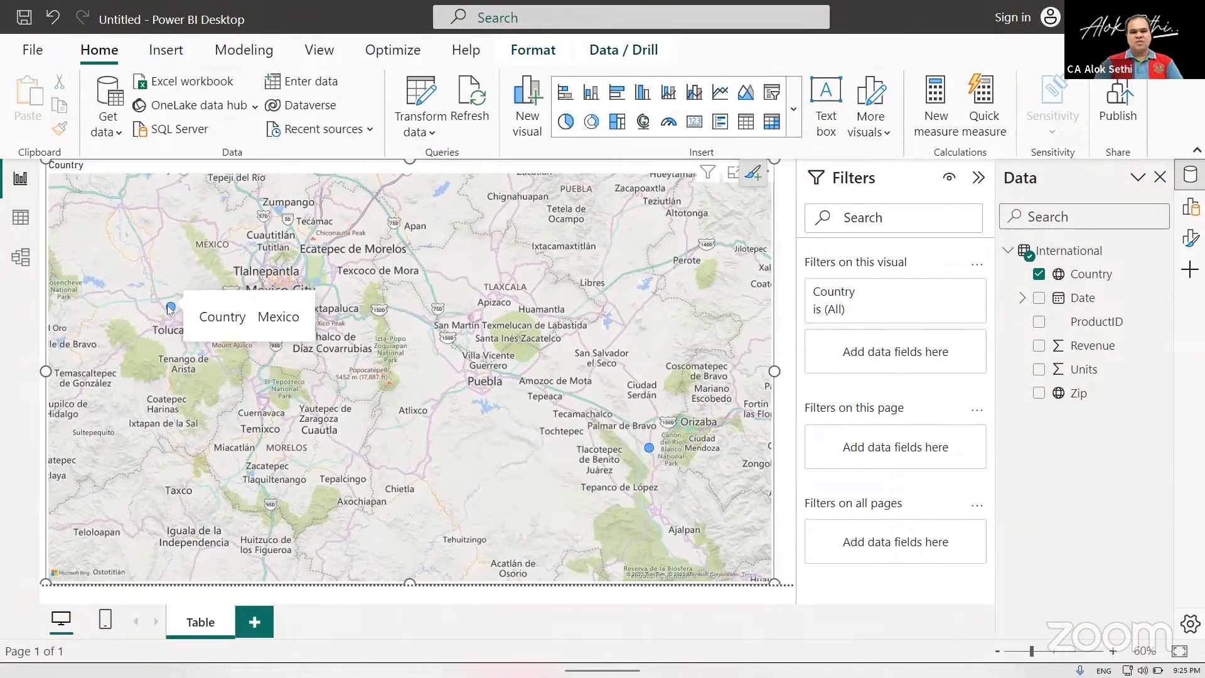
scroll(170, 309, "down", 3)
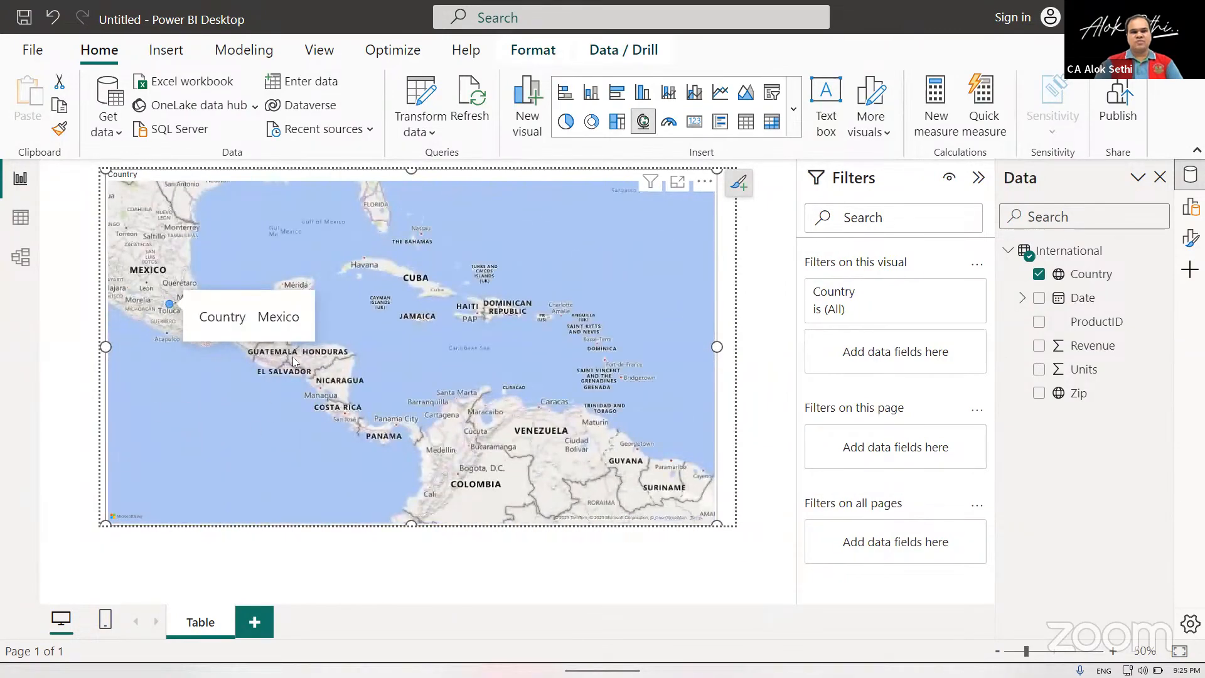
right_click(293, 420)
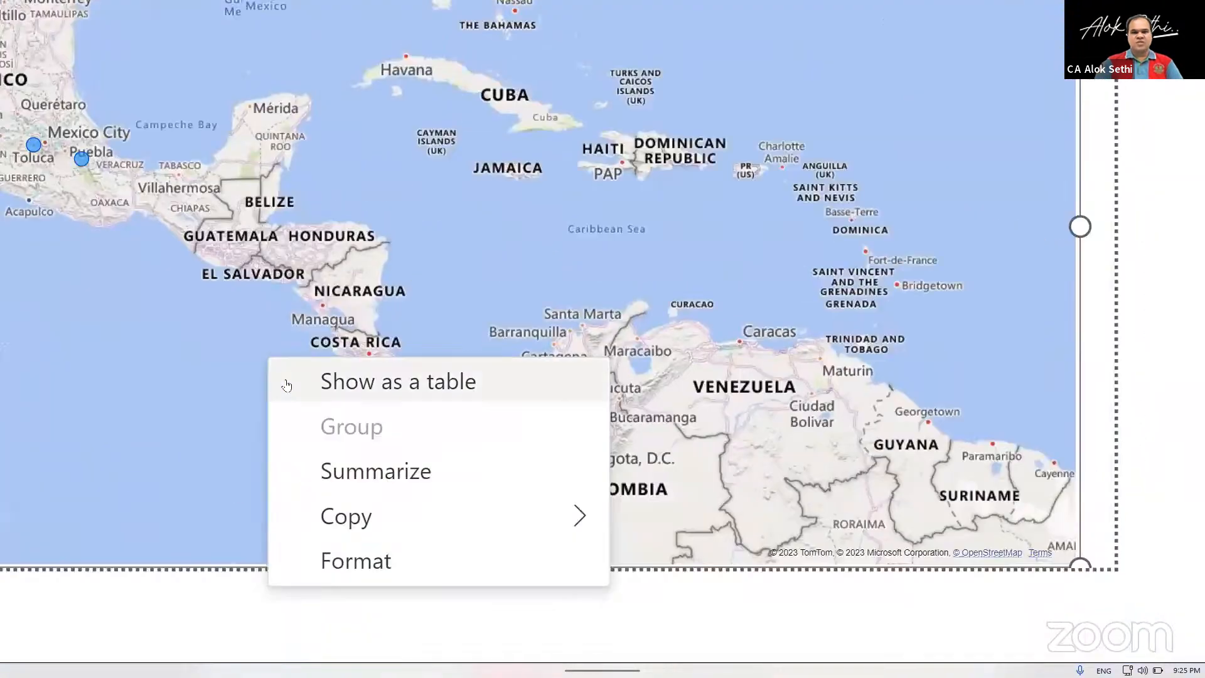
left_click(527, 580)
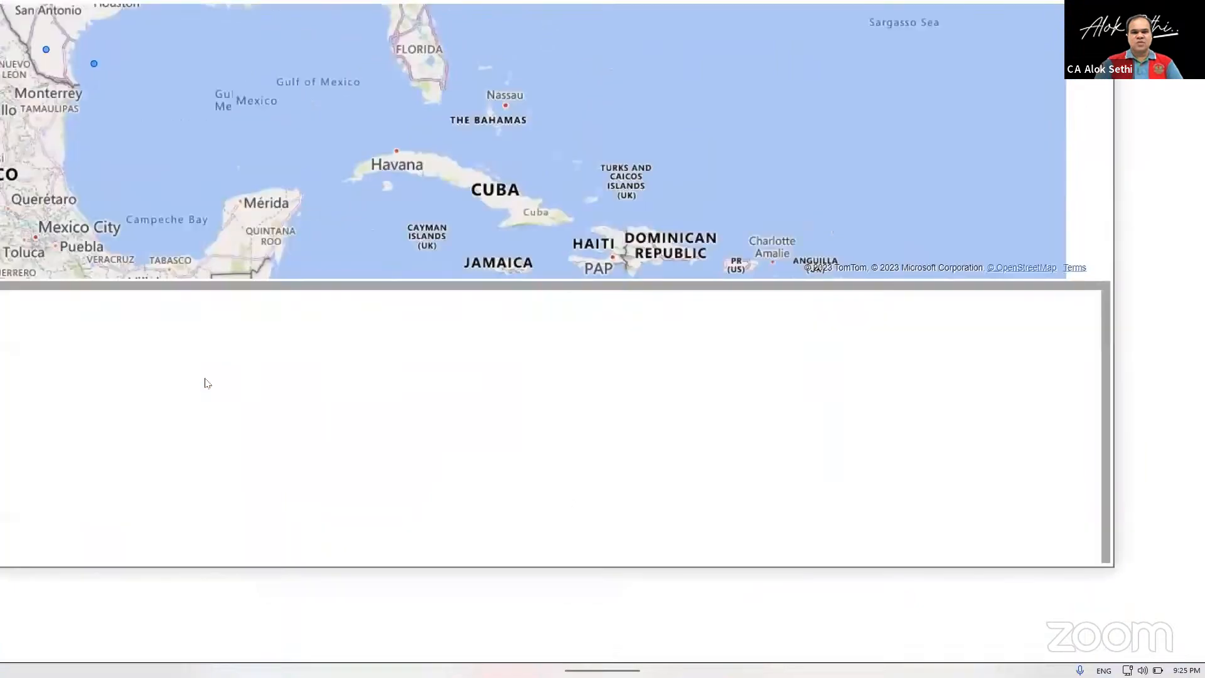
scroll(205, 378, "down", 4)
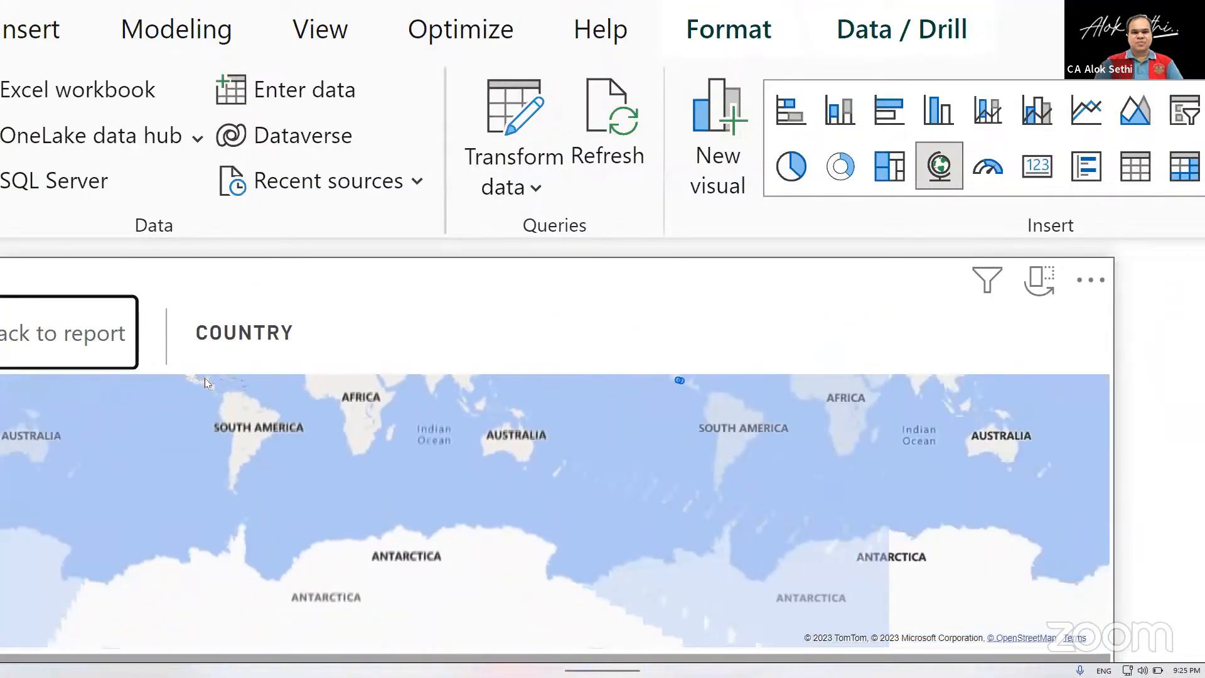
scroll(448, 417, "up", 3)
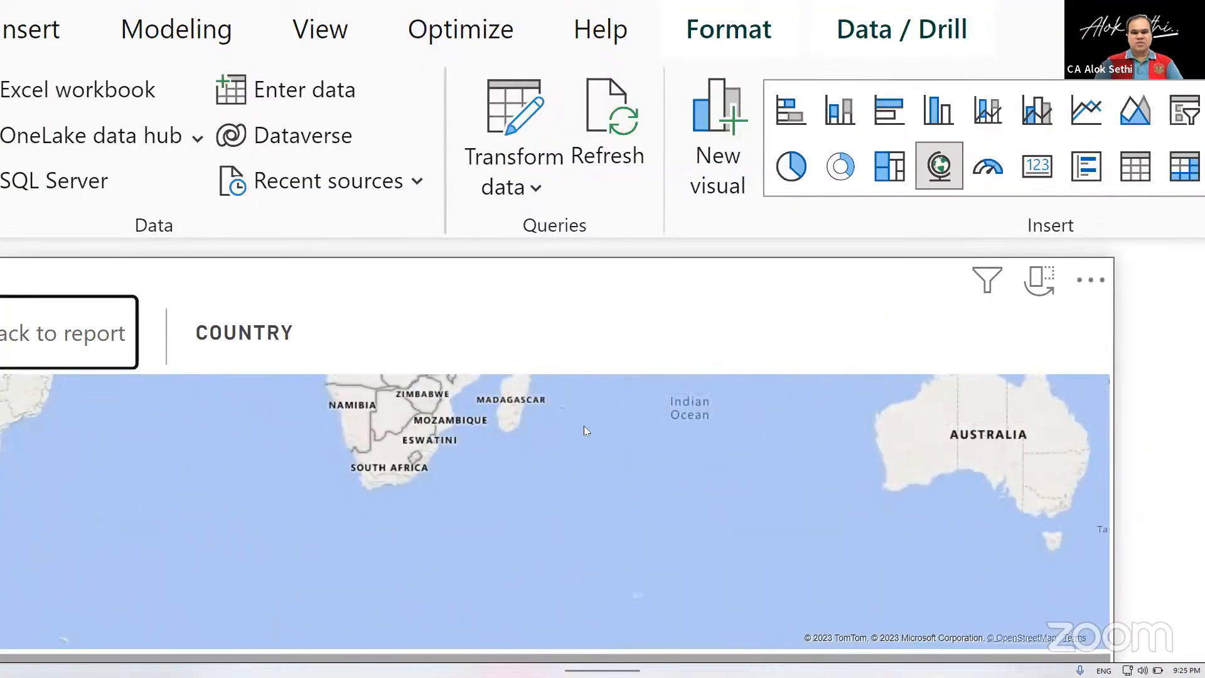
scroll(551, 494, "down", 2)
scroll(393, 495, "up", 2)
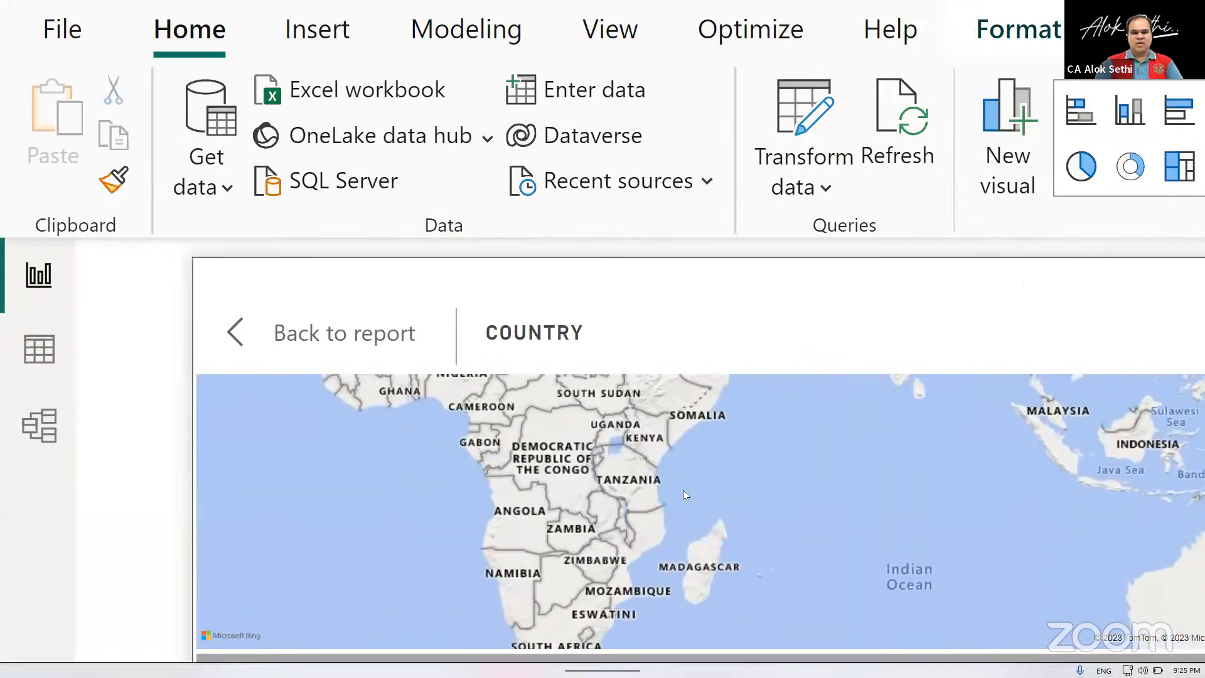
scroll(683, 490, "down", 3)
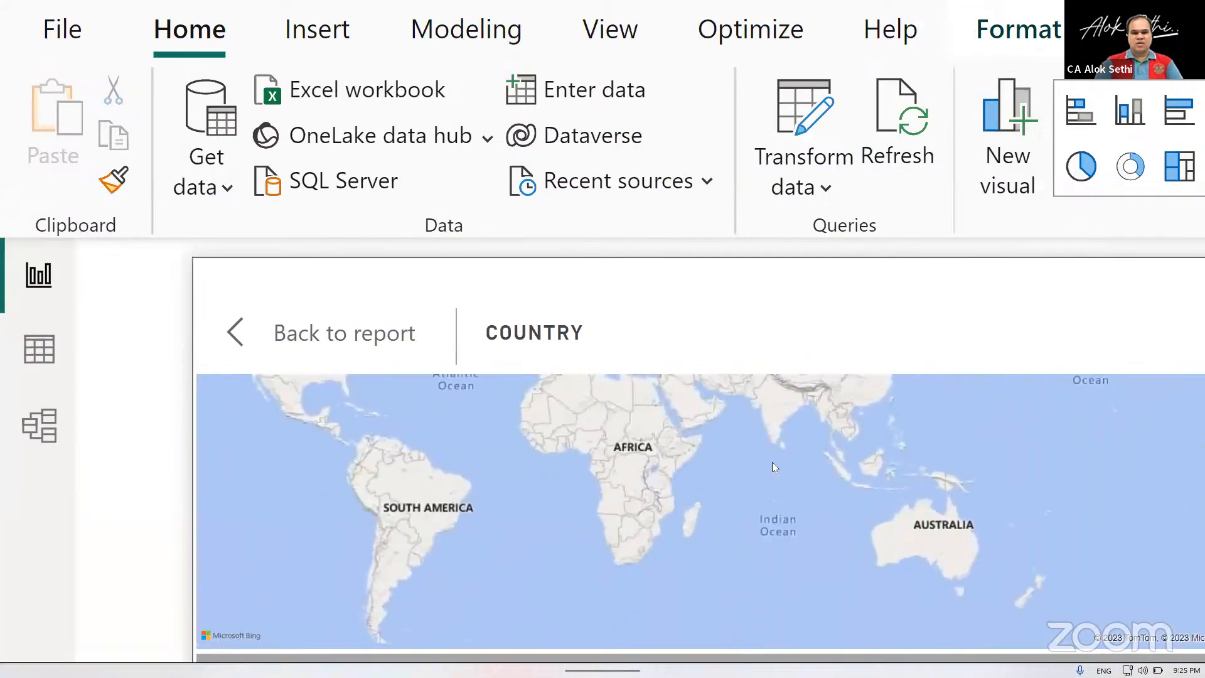
scroll(772, 463, "up", 5)
scroll(774, 467, "down", 5)
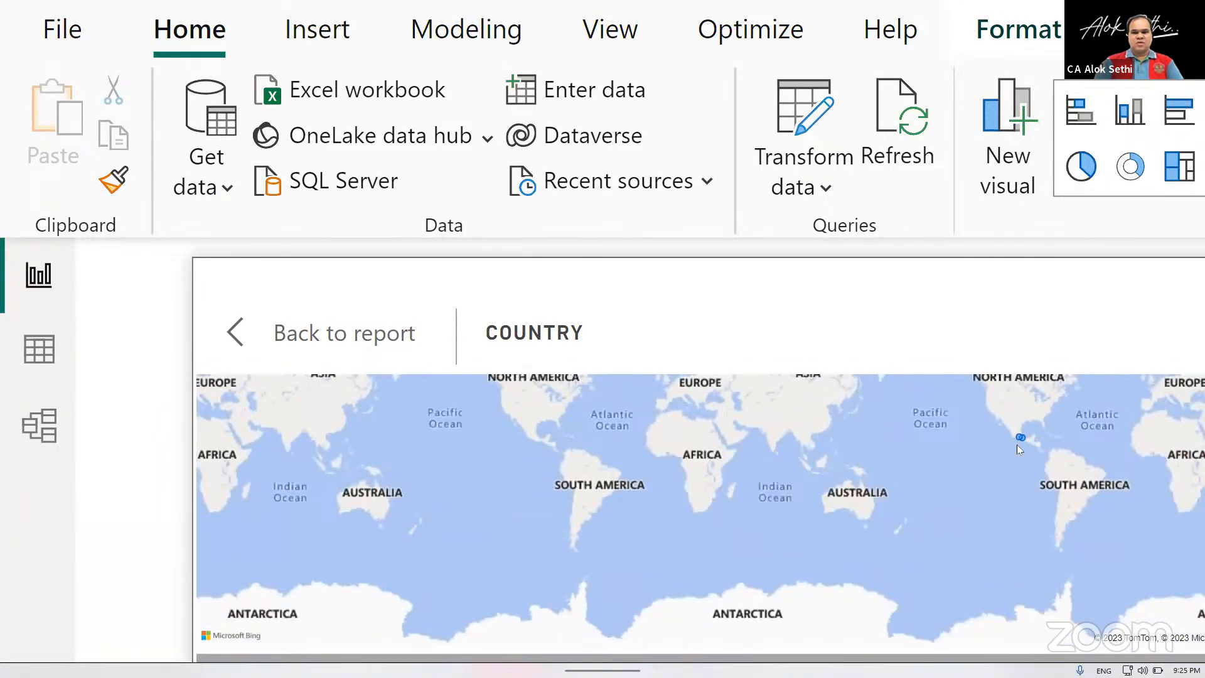
scroll(1018, 434, "up", 5)
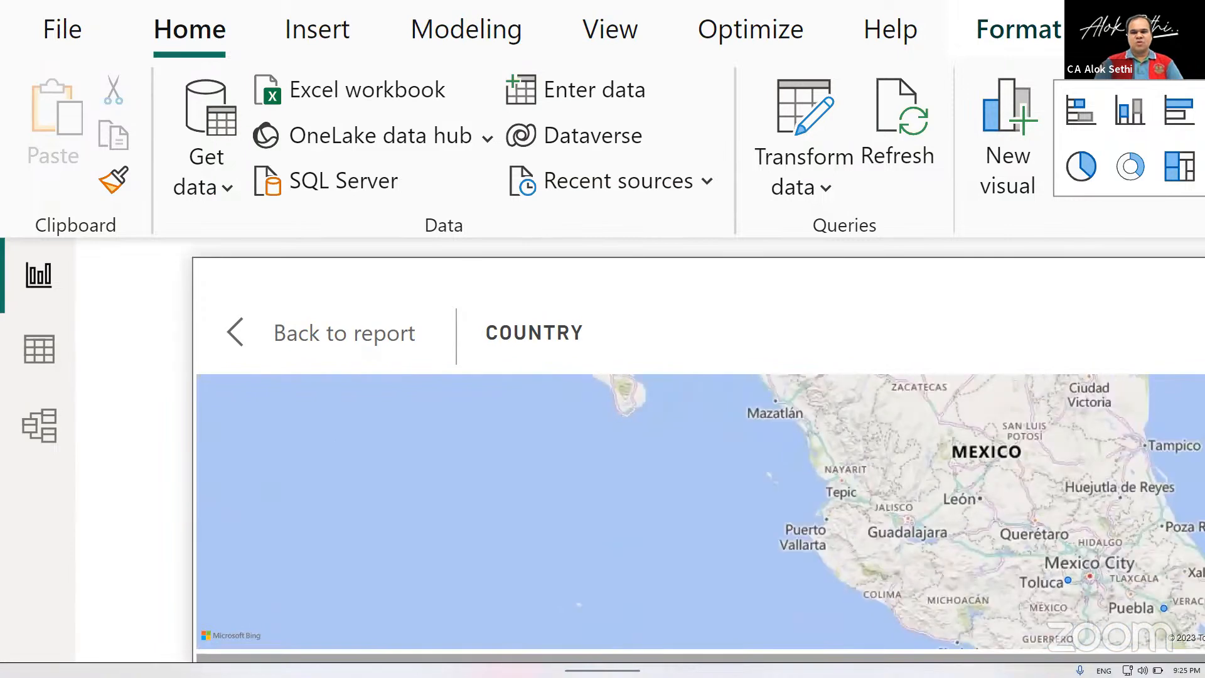
scroll(1018, 435, "down", 5)
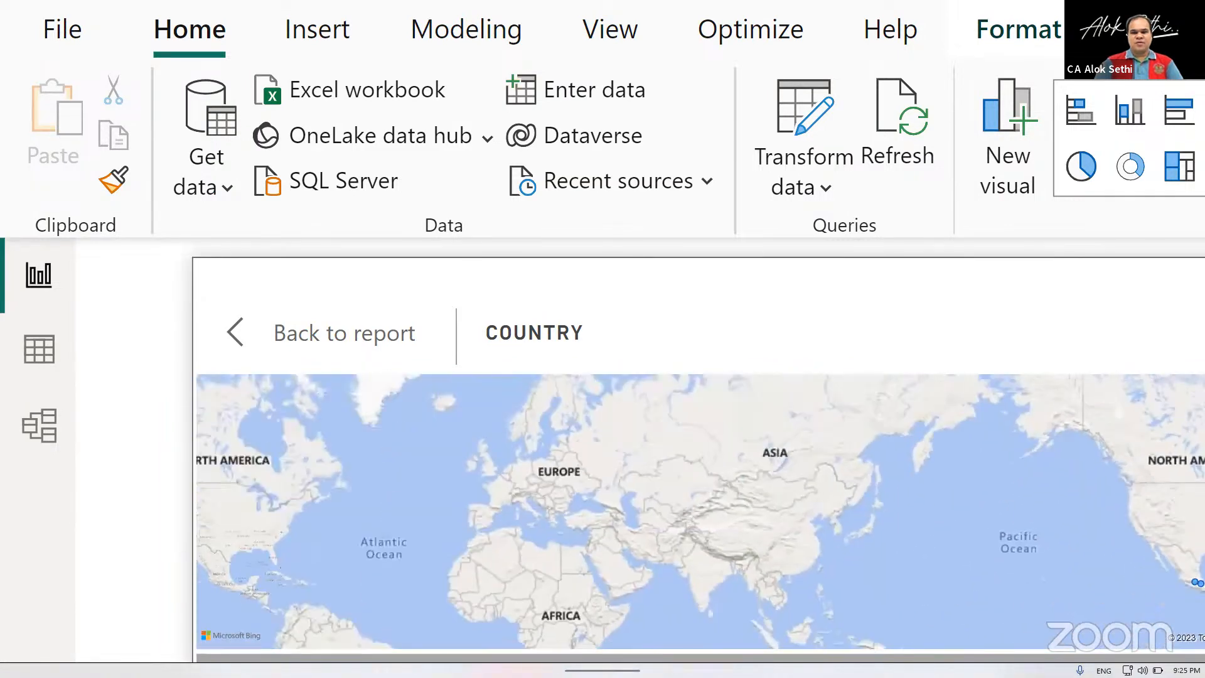
scroll(1018, 435, "down", 4)
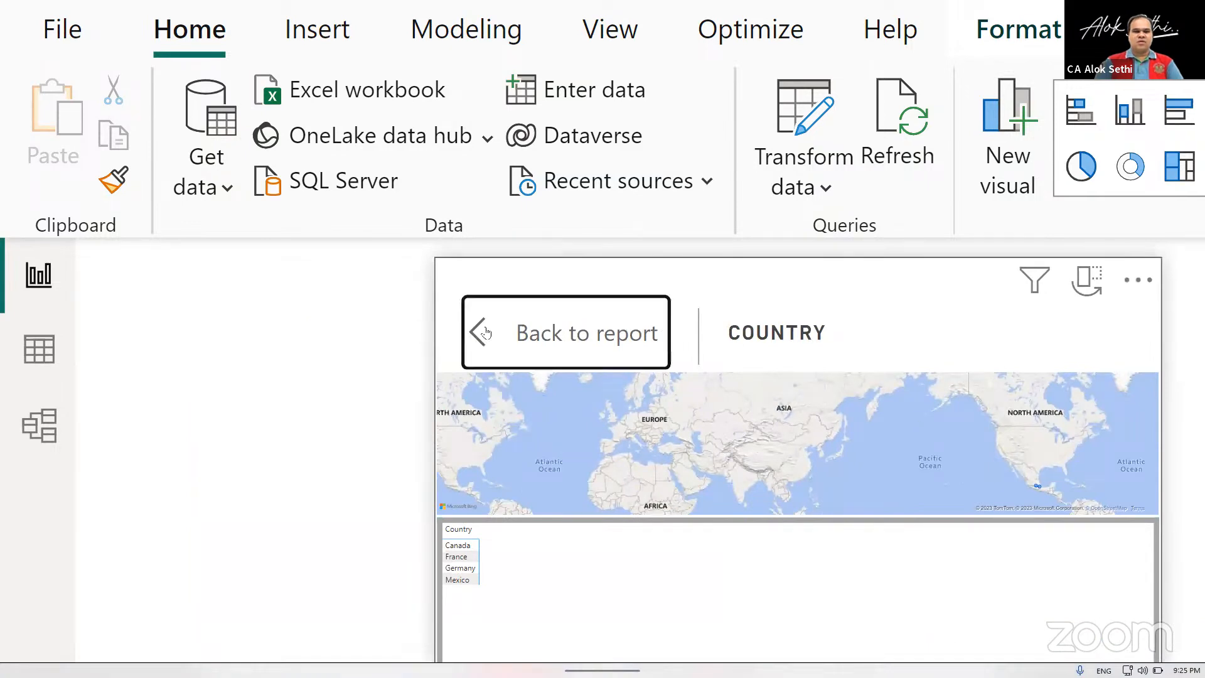
left_click(484, 333)
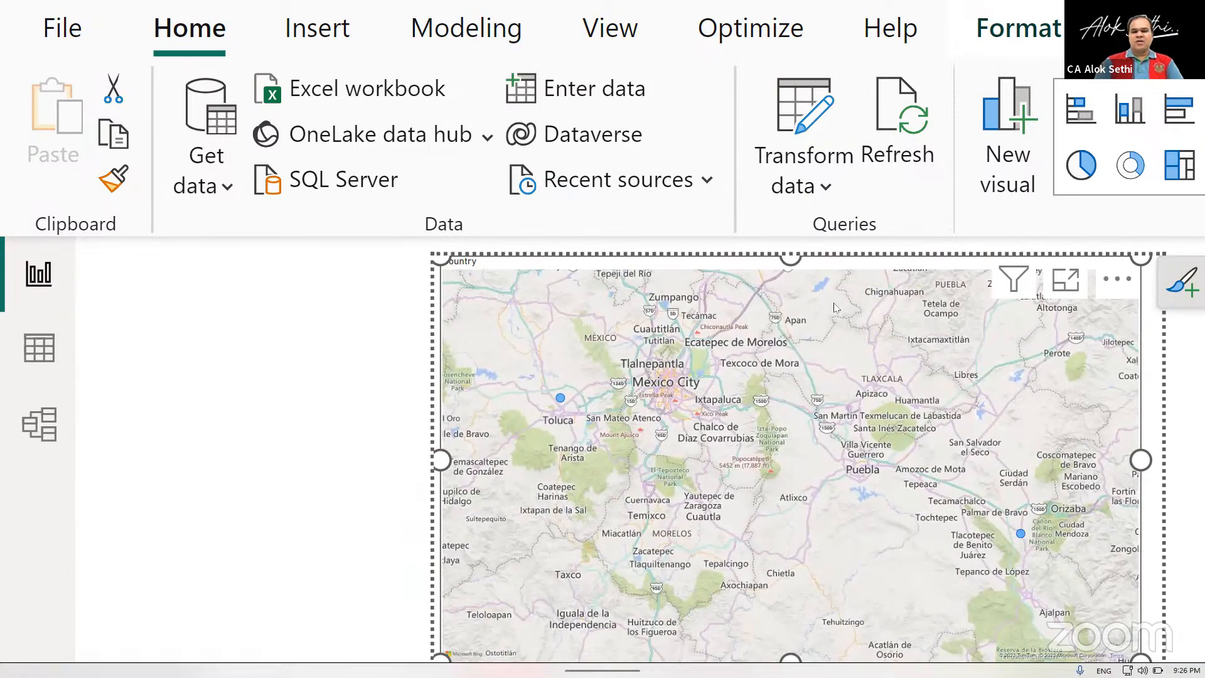
Delete the map visual and insert an empty table visual on the report page.
key("Delete")
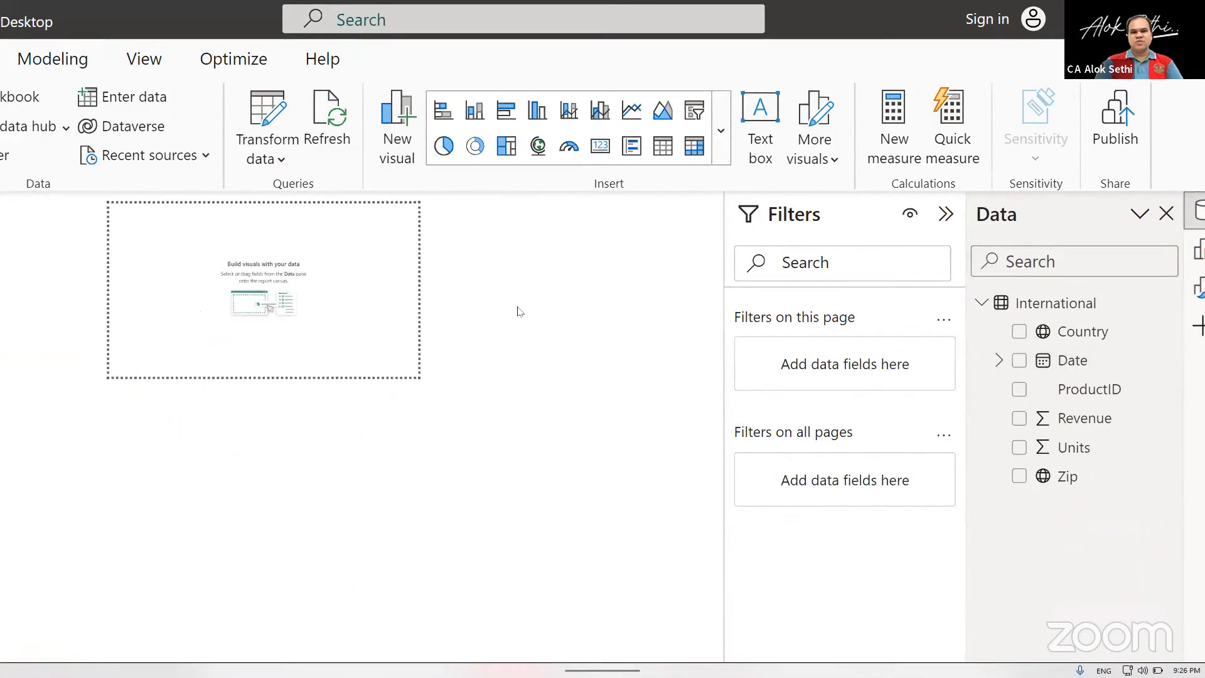
left_click(721, 130)
scroll(535, 500, "down", 1)
scroll(535, 500, "up", 1)
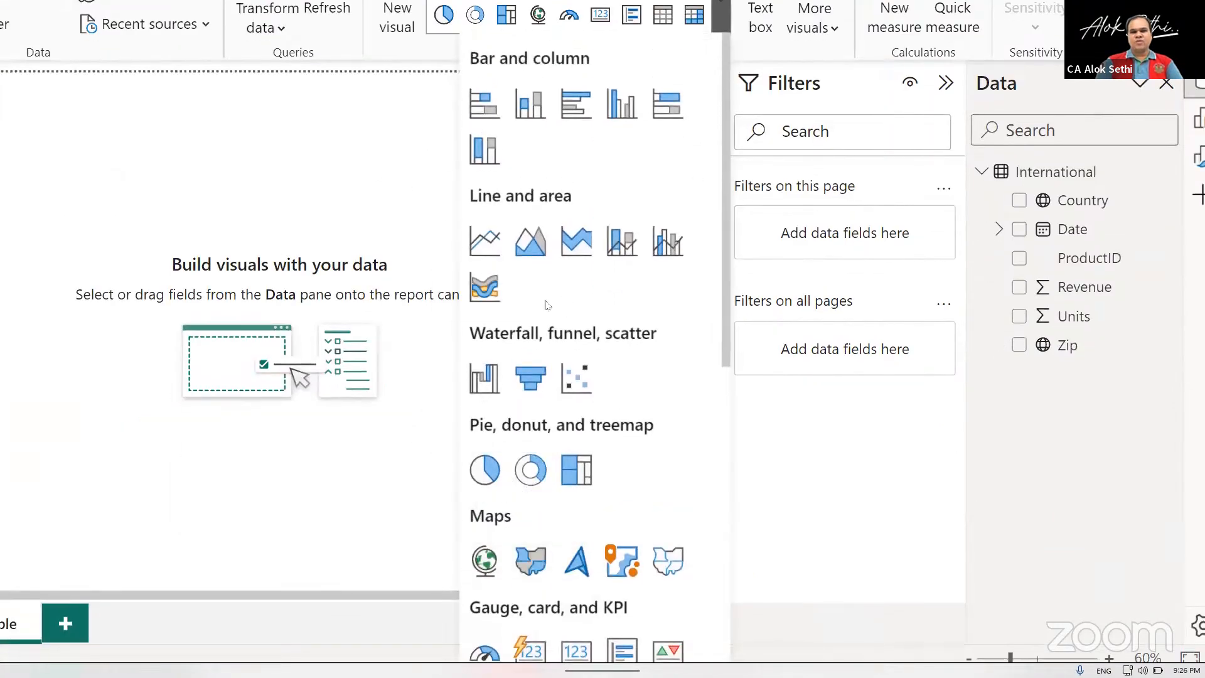
scroll(545, 305, "down", 8)
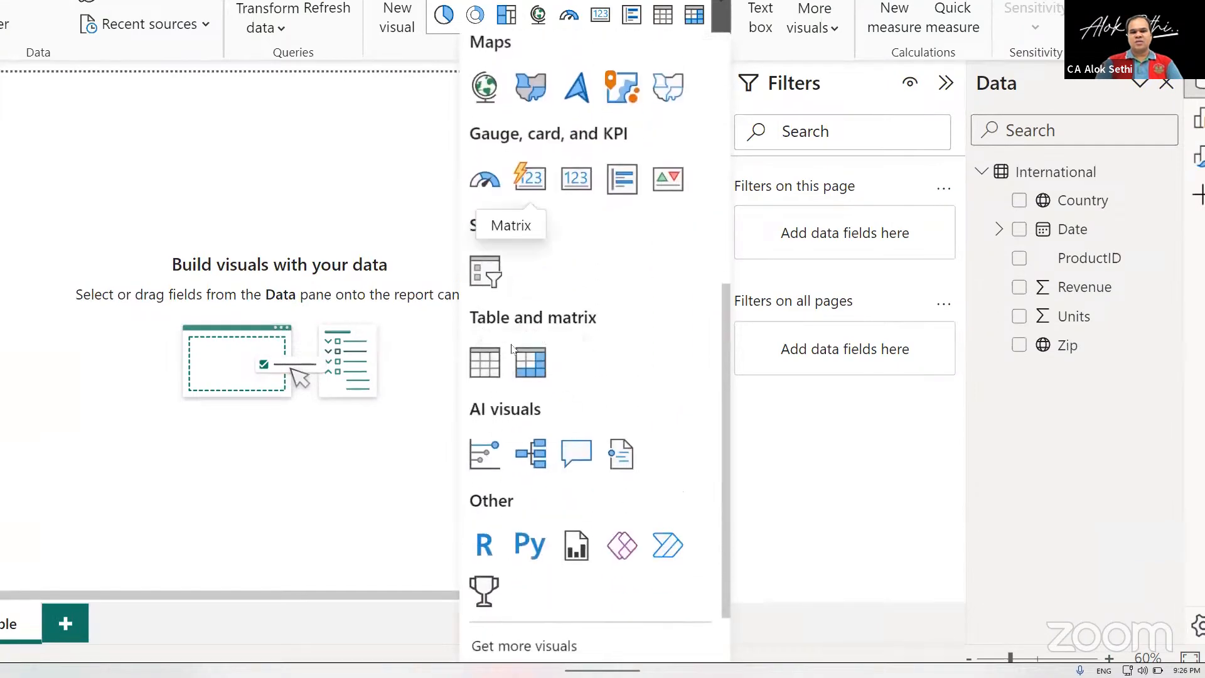
left_click(481, 374)
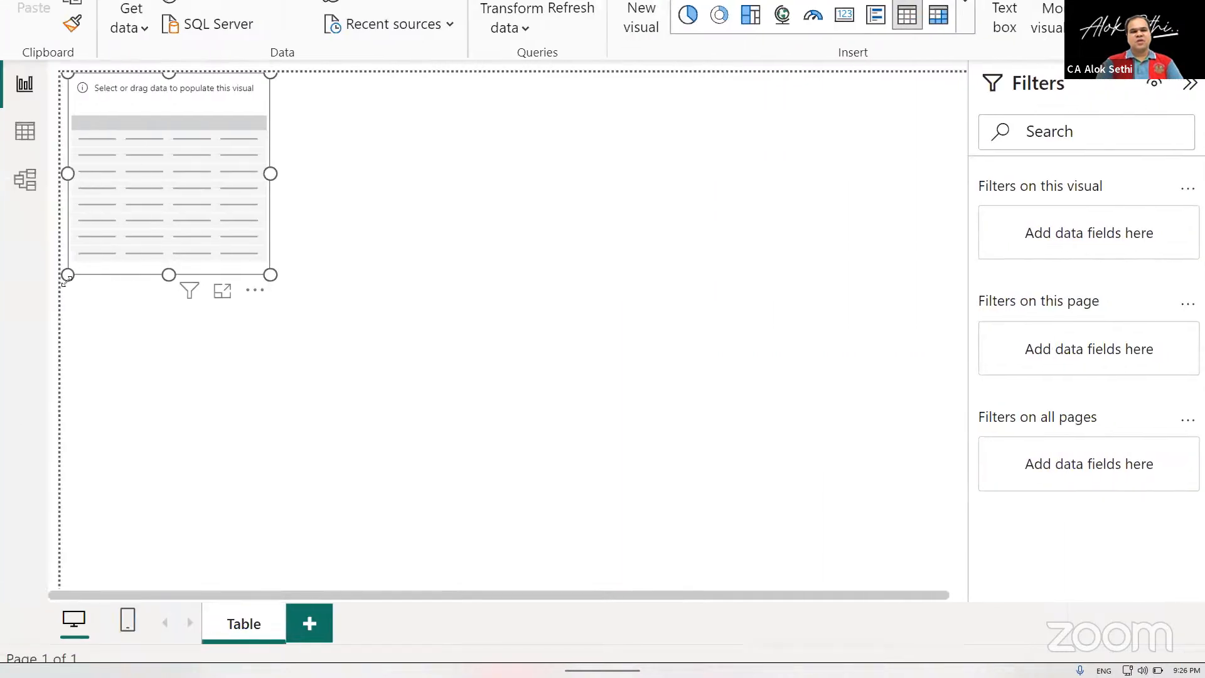
Move the empty table visual toward the middle of the report page and enlarge it.
left_click_drag(165, 197, 462, 261)
left_click_drag(567, 341, 705, 484)
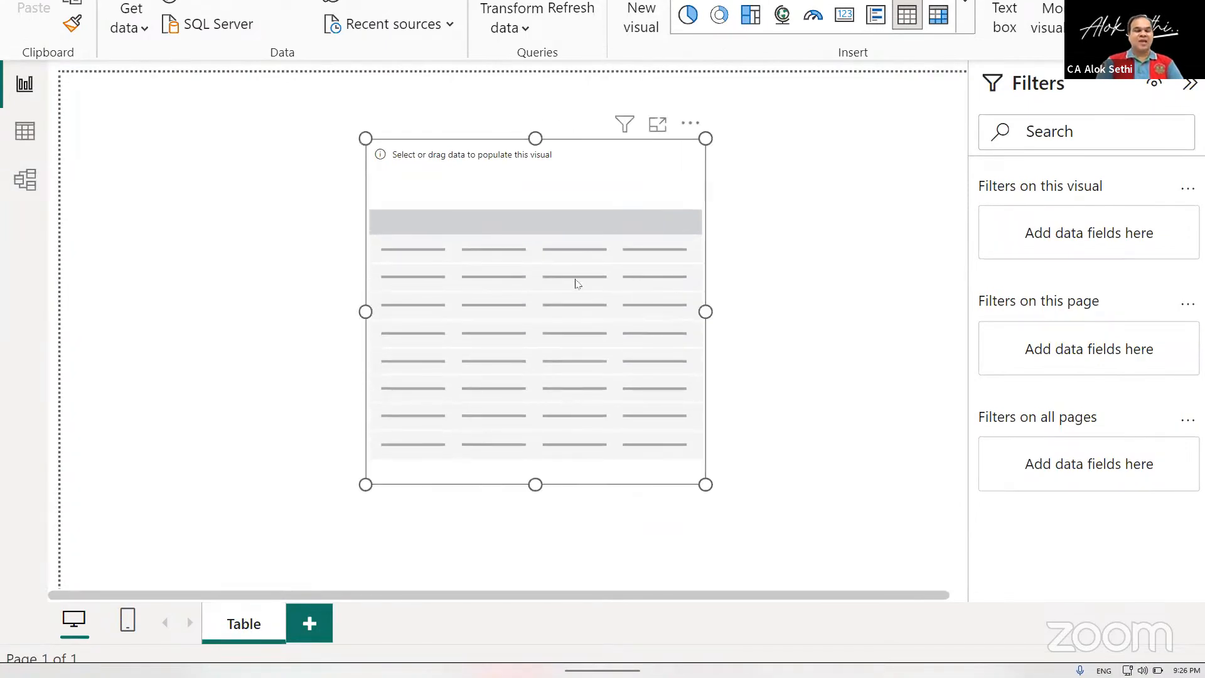
Add the Country field from the International table to the table visual.
scroll(577, 284, "up", 2)
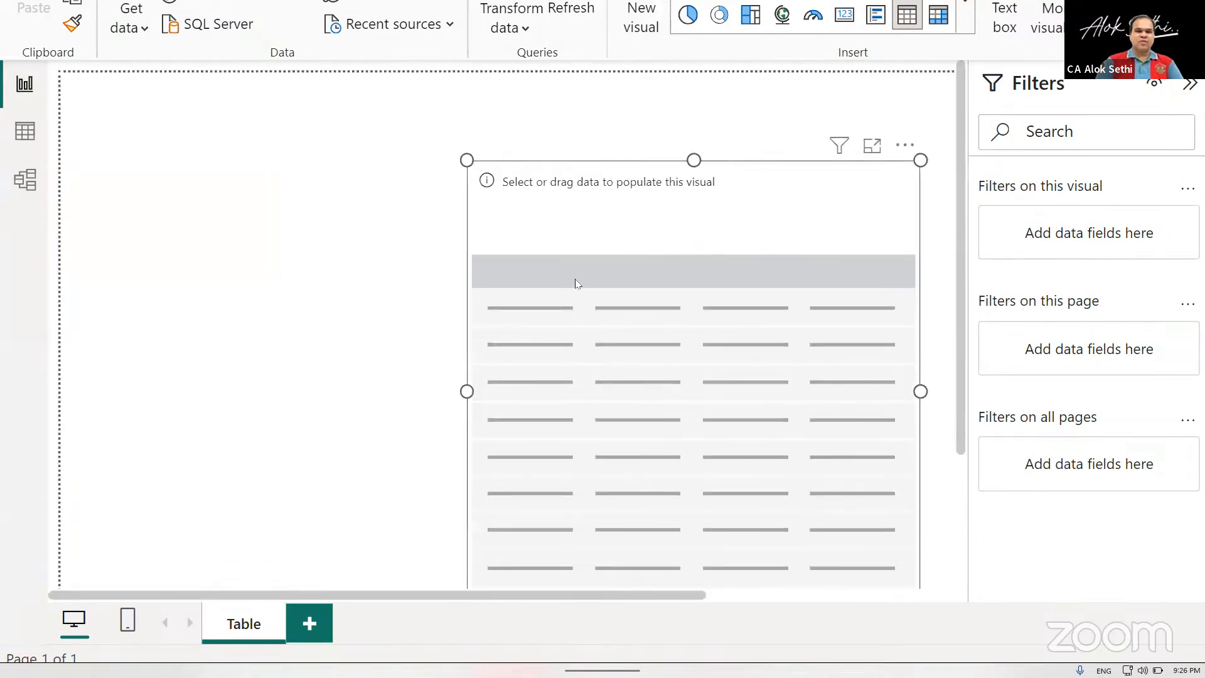
scroll(576, 283, "up", 1)
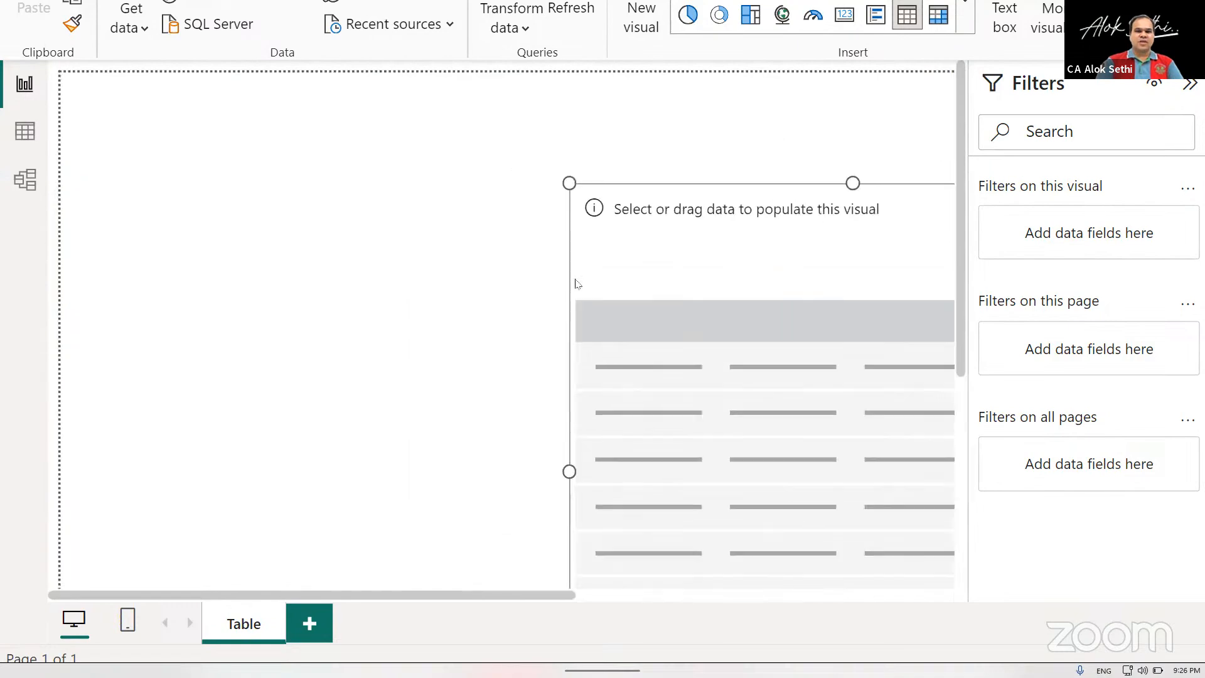
scroll(574, 283, "down", 4)
scroll(563, 337, "up", 4)
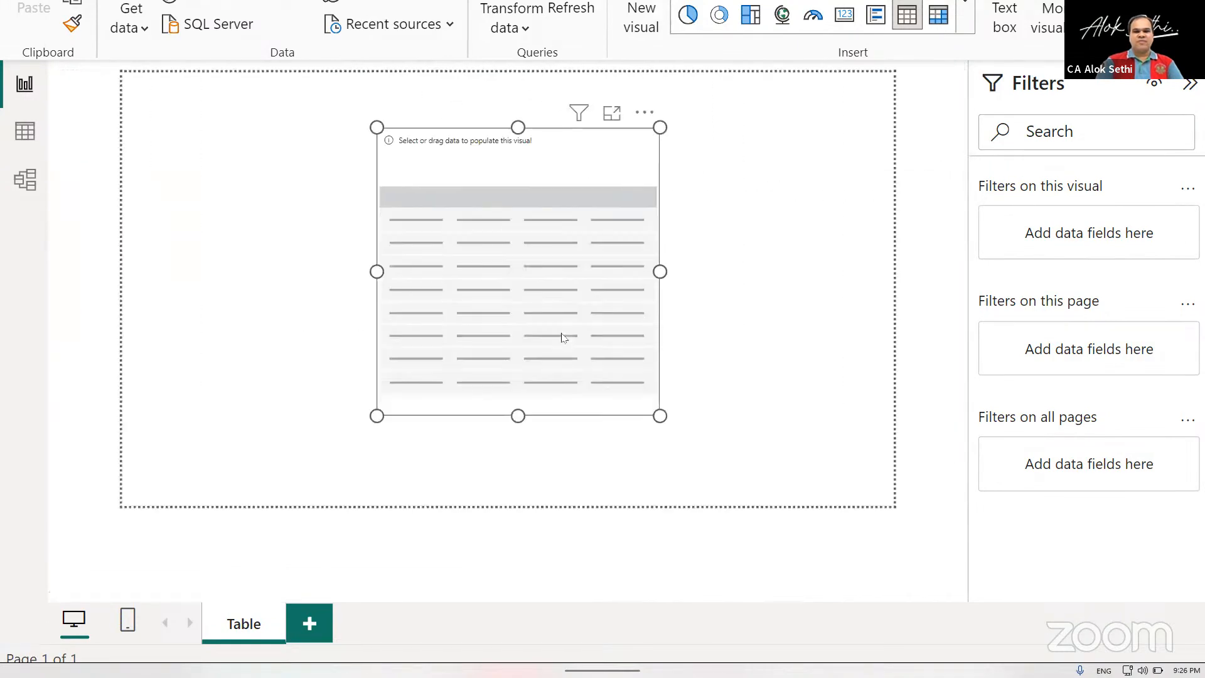
scroll(563, 337, "up", 2)
scroll(563, 337, "up", 2)
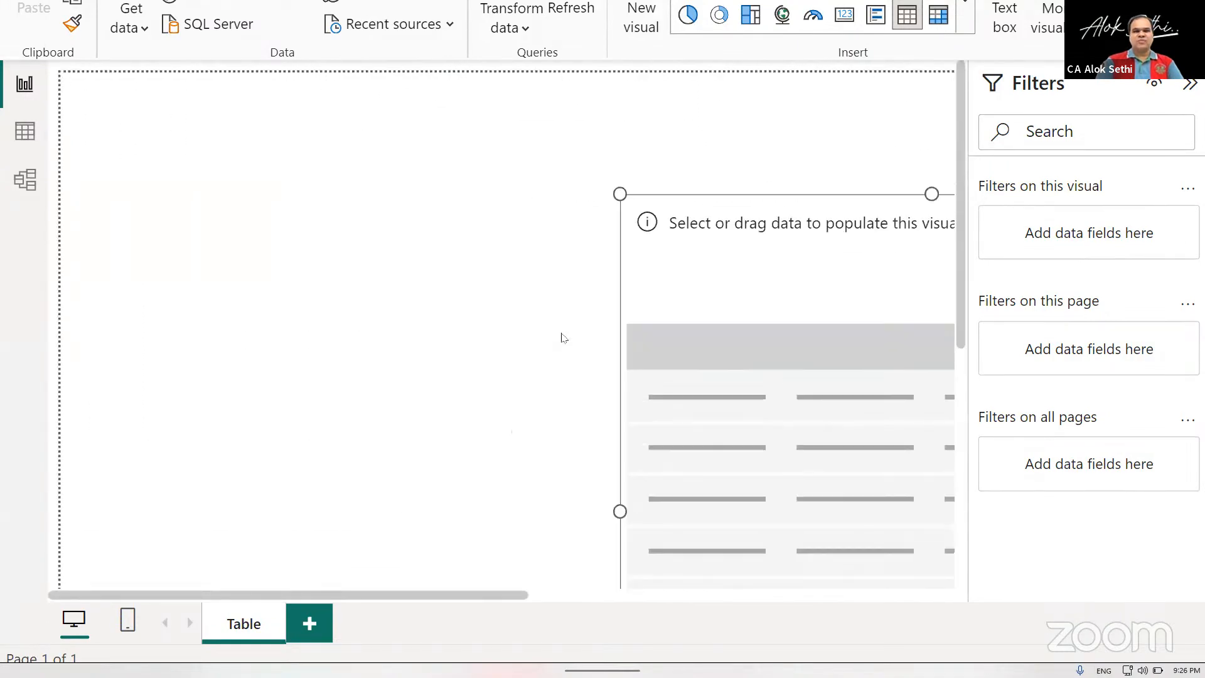
scroll(563, 338, "down", 1)
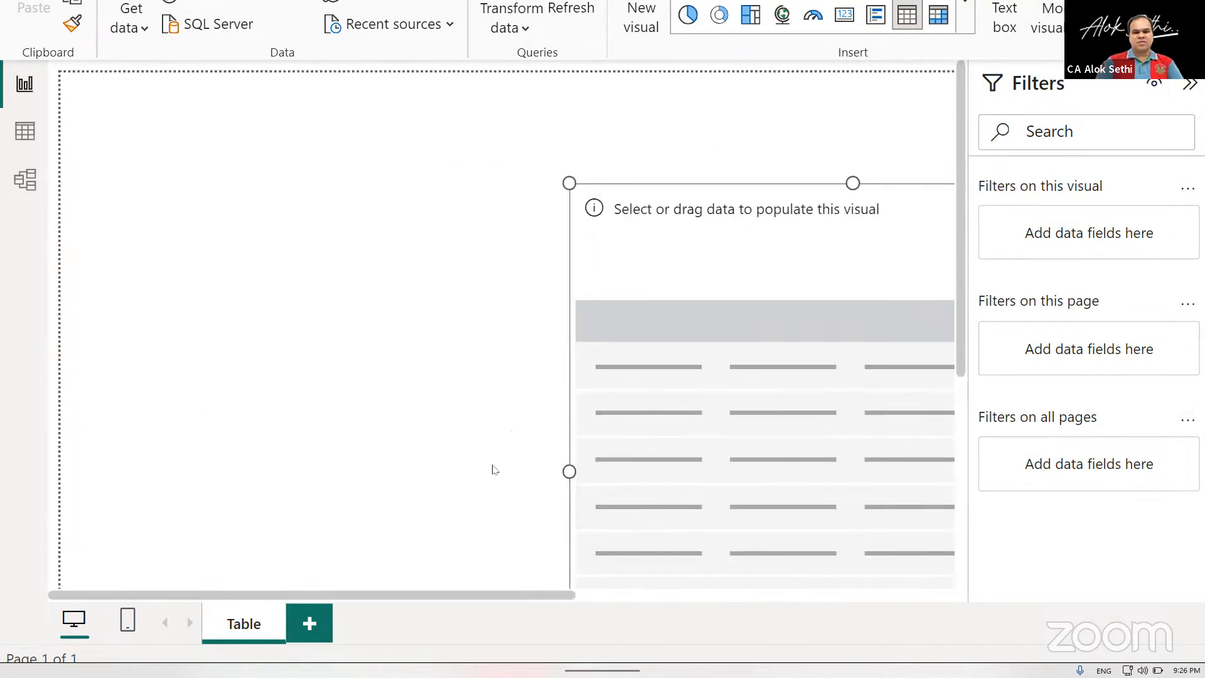
scroll(505, 482, "right", 5)
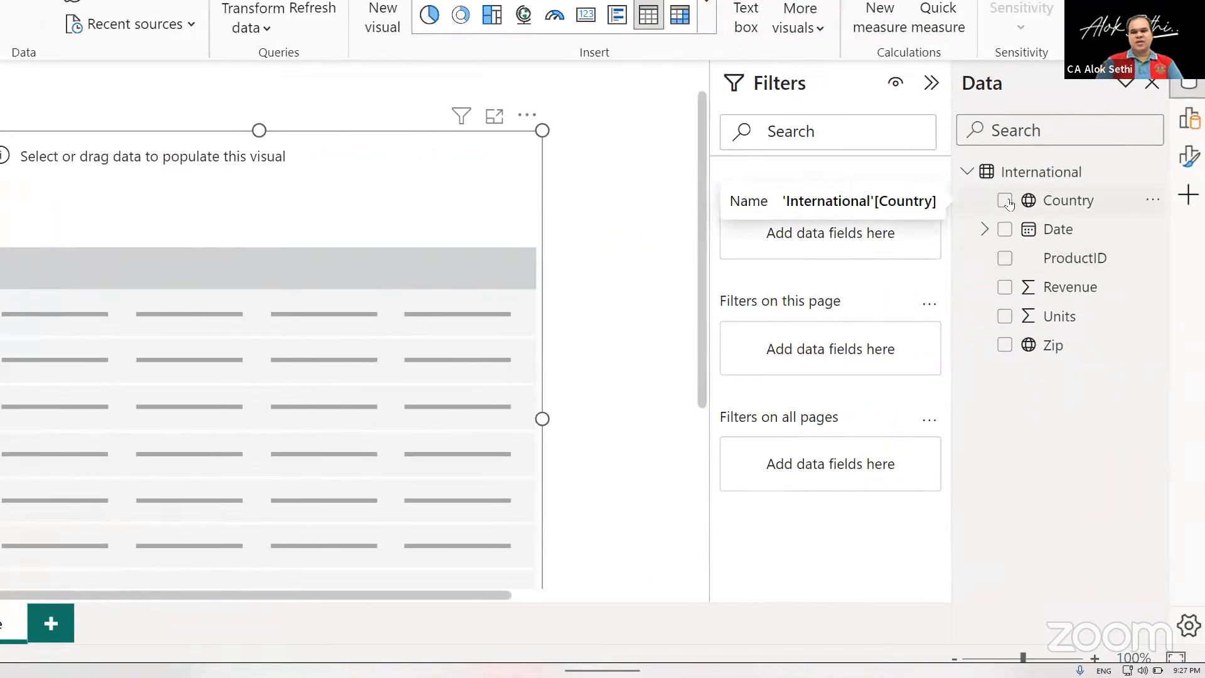
left_click(1005, 201)
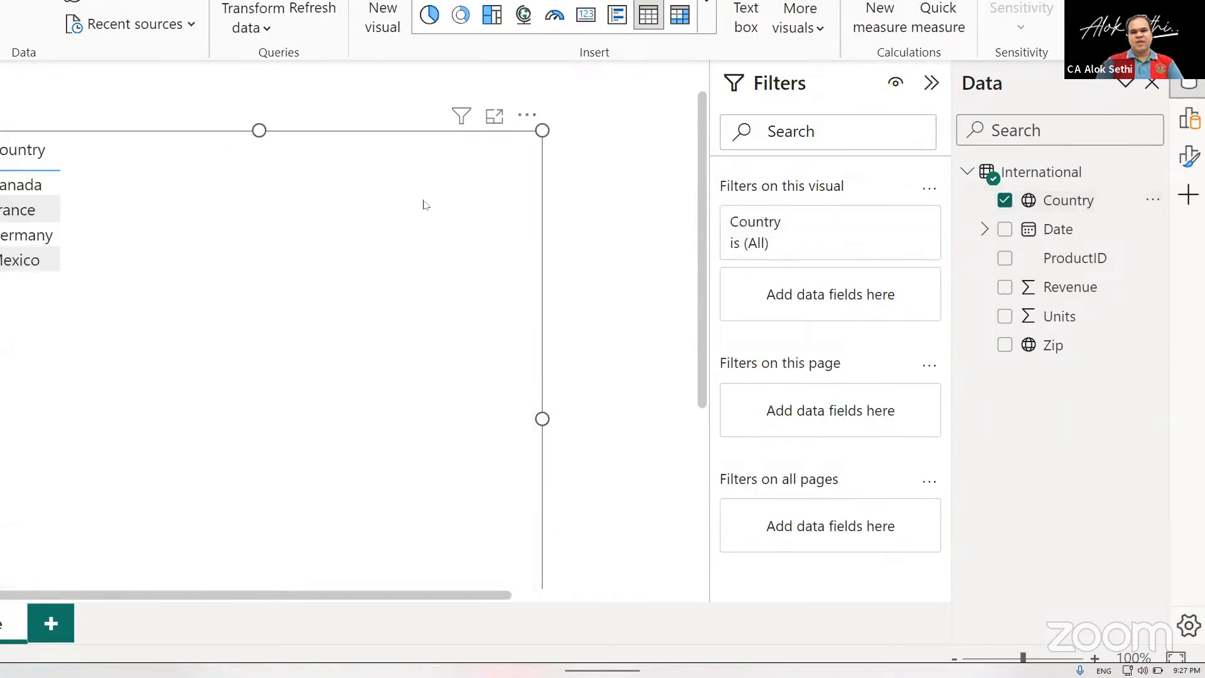
Add the Units and Revenue fields to the table visual beside the country names.
scroll(166, 293, "up", 6, "ctrl")
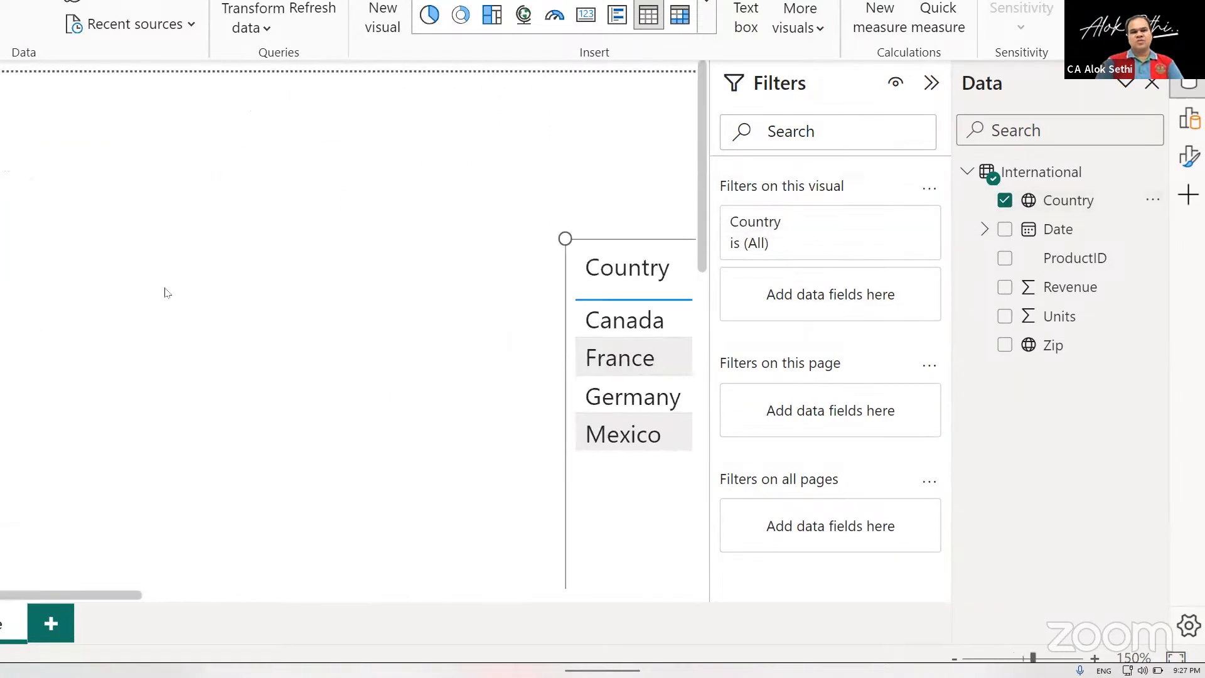
scroll(303, 447, "right", 5)
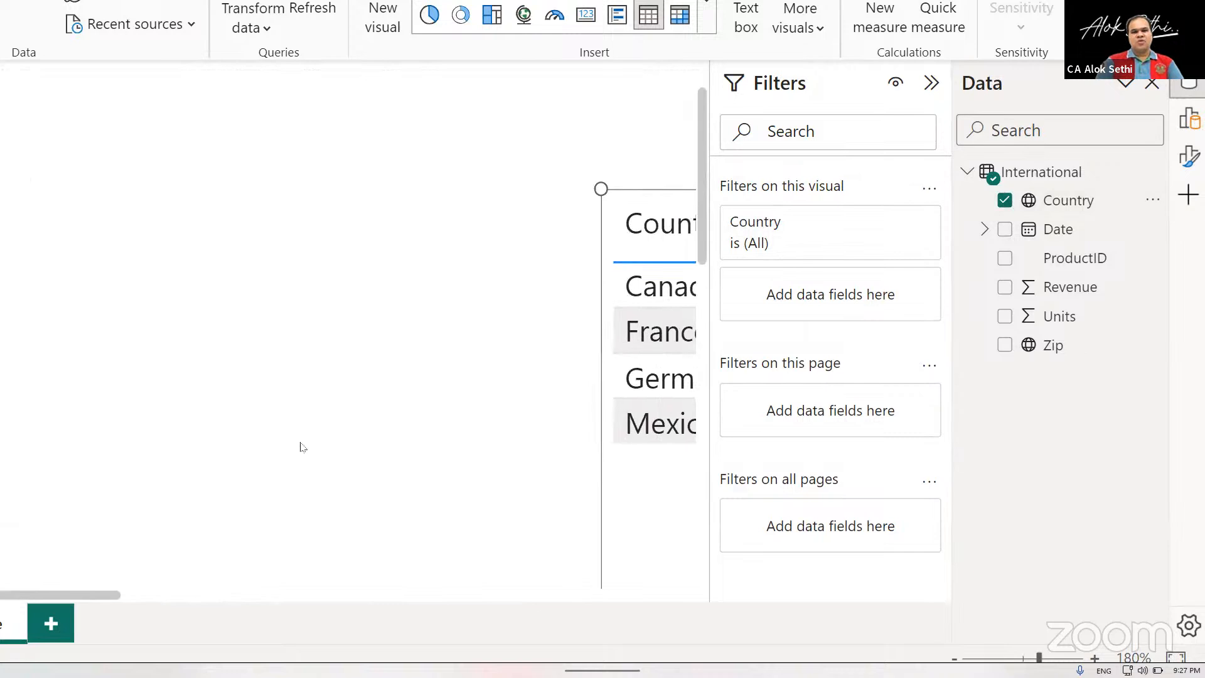
scroll(303, 447, "down", 1)
scroll(303, 447, "right", 4)
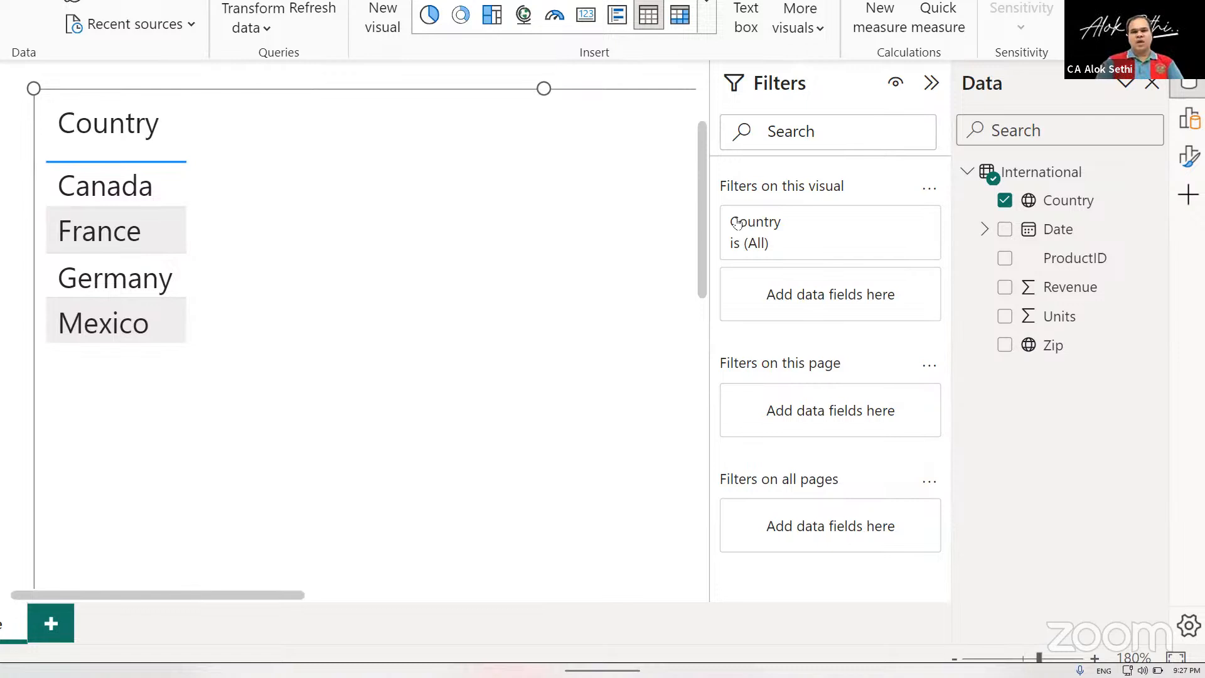
left_click(1003, 316)
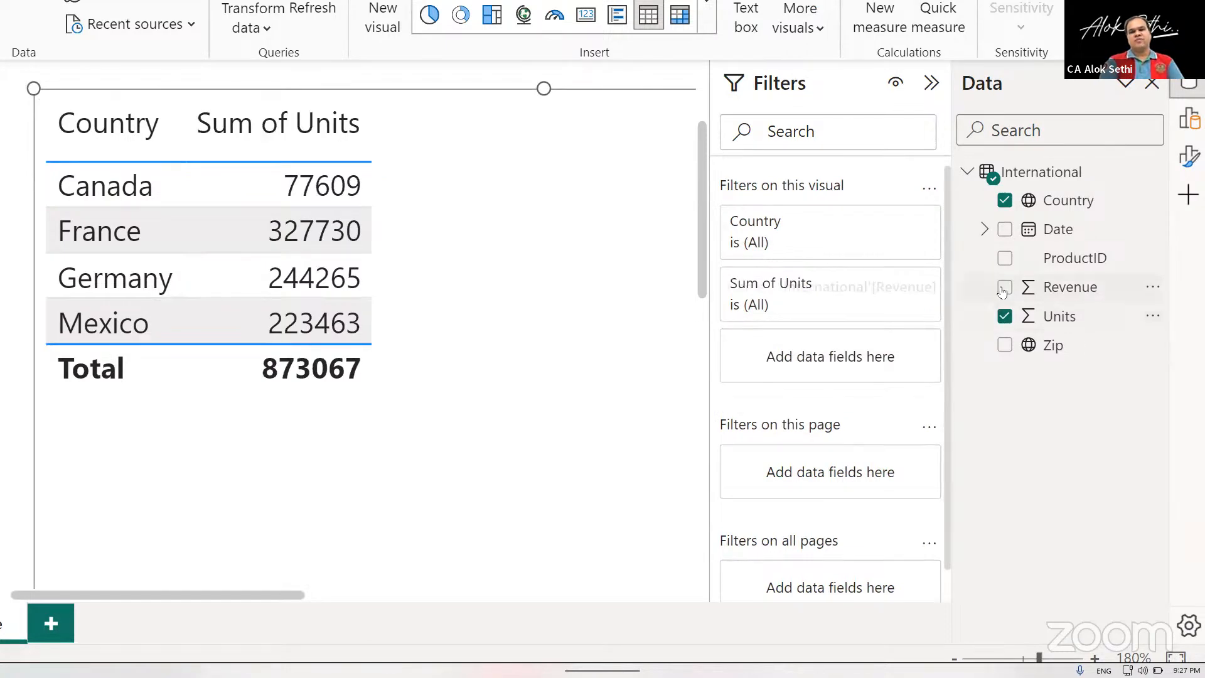
left_click(1004, 288)
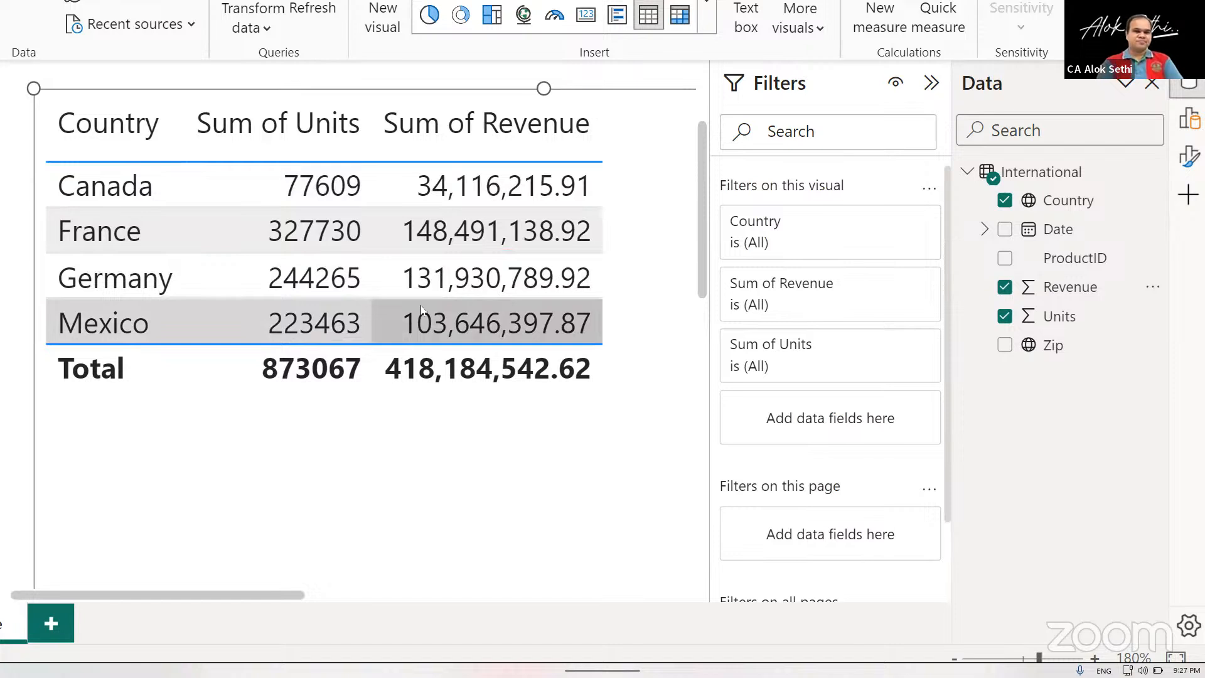
Turn on the title of the table visual and set its text to "Country Wise Sales".
scroll(420, 305, "up", 2)
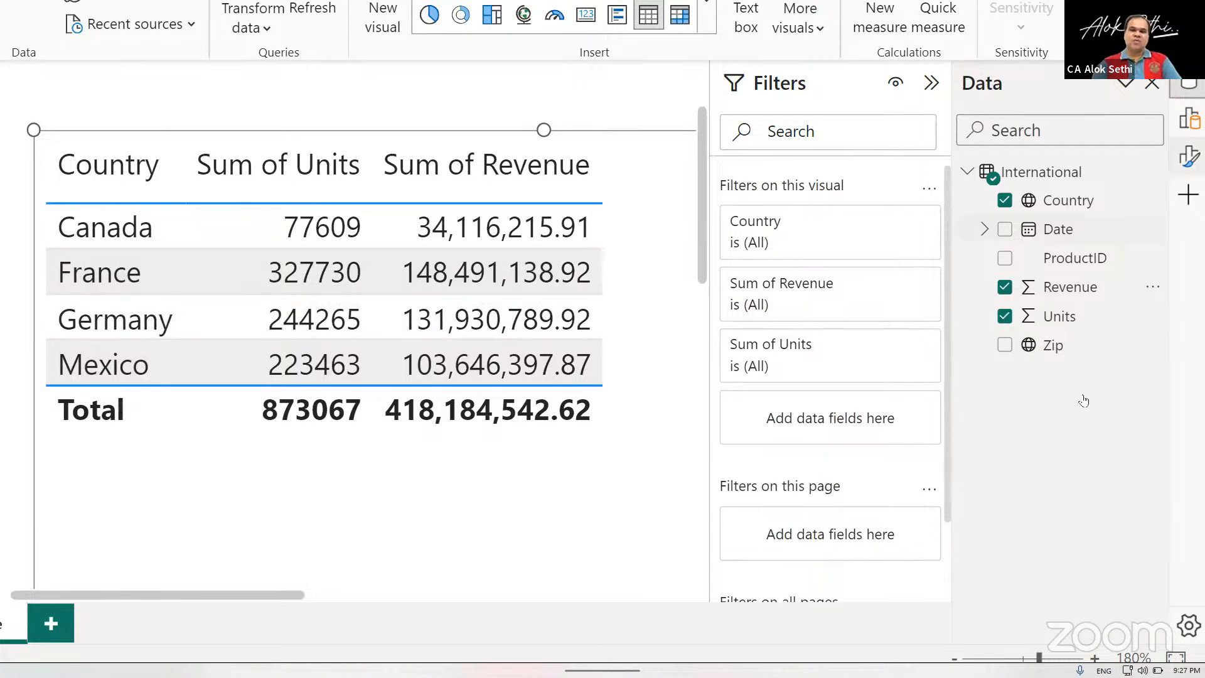
left_click(1189, 155)
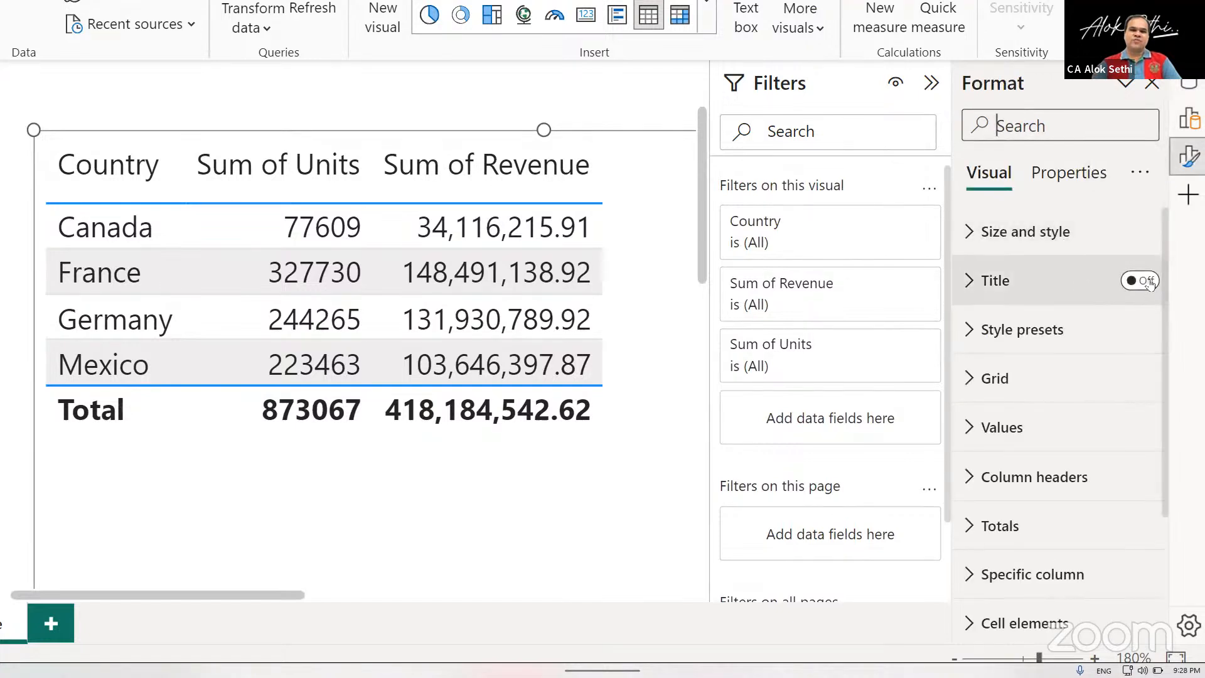
left_click(1149, 282)
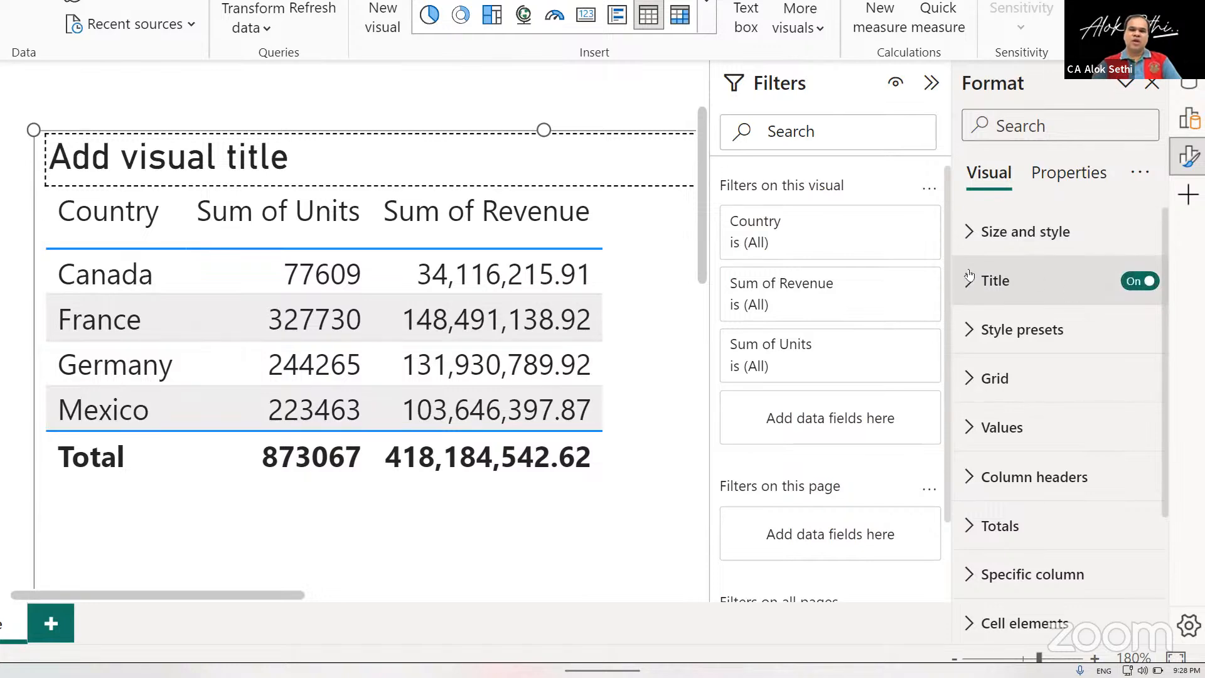
left_click(1004, 279)
scroll(1022, 357, "down", 3)
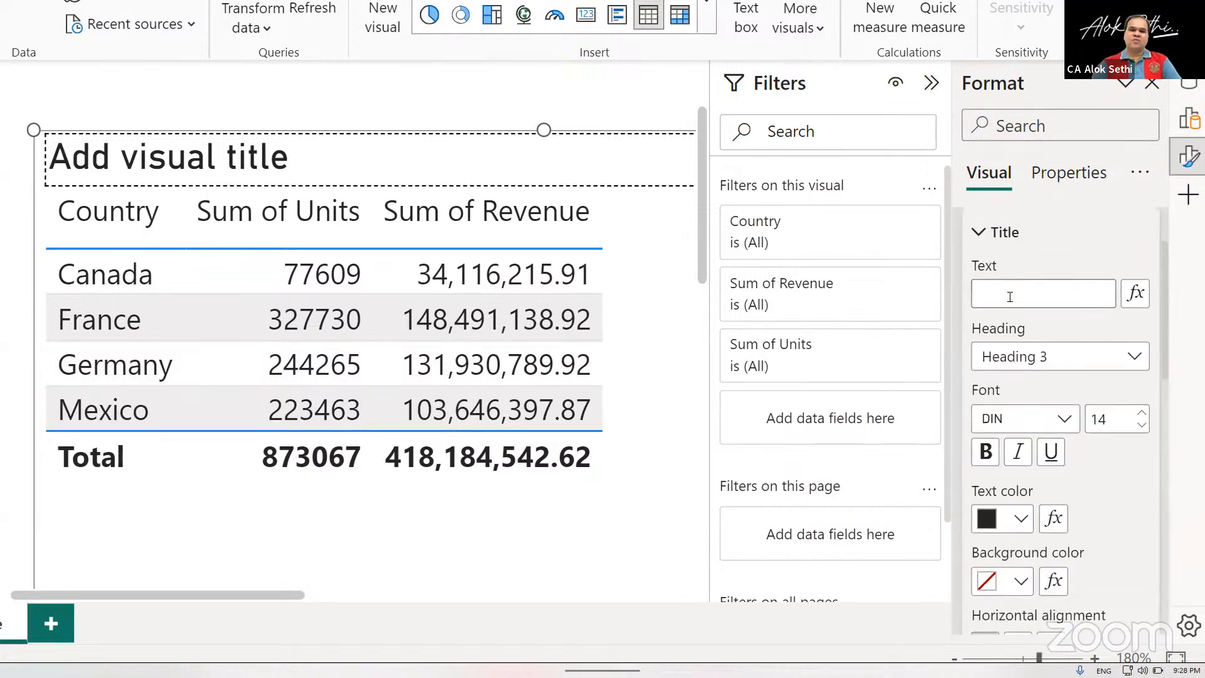
type("Cou")
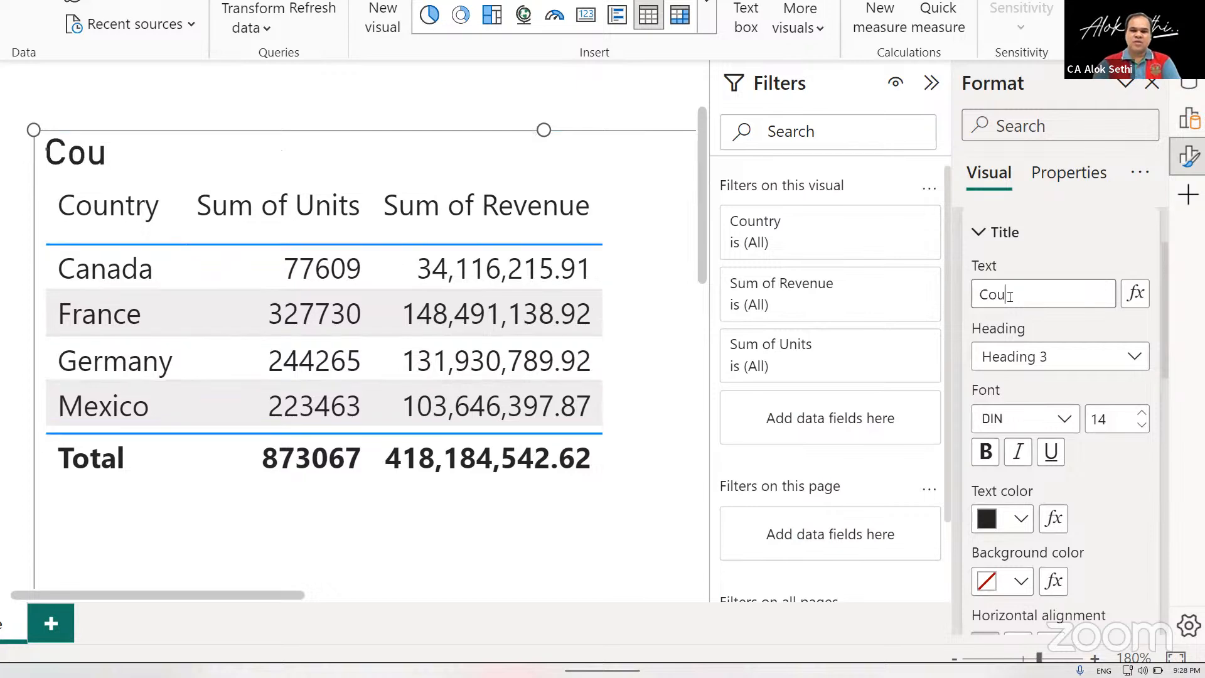
type("ntry ")
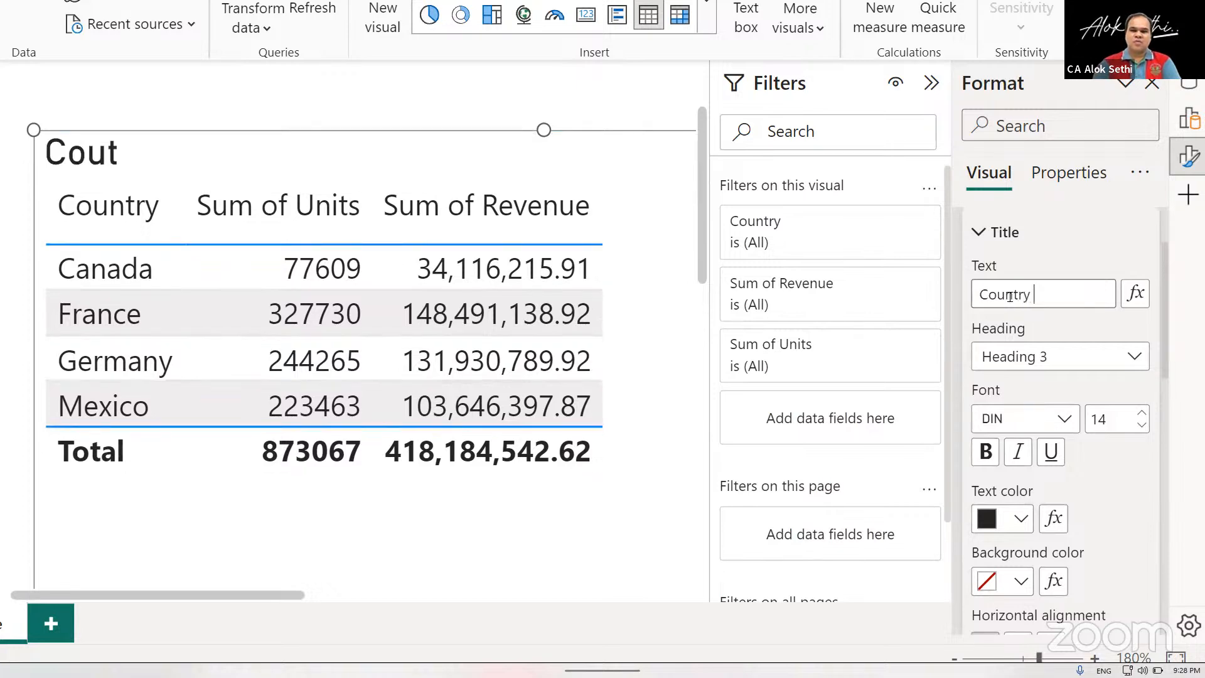
type("Wise Sales")
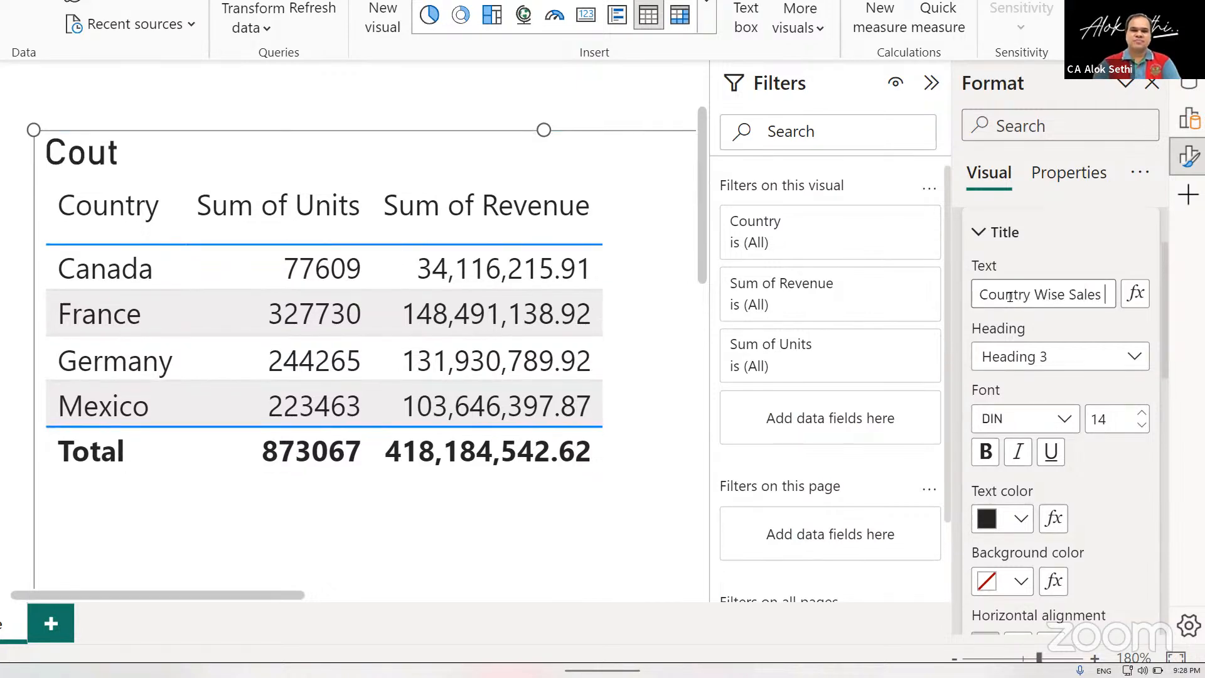
Make the table's title bold and increase its font size to 16.
scroll(1004, 307, "down", 4)
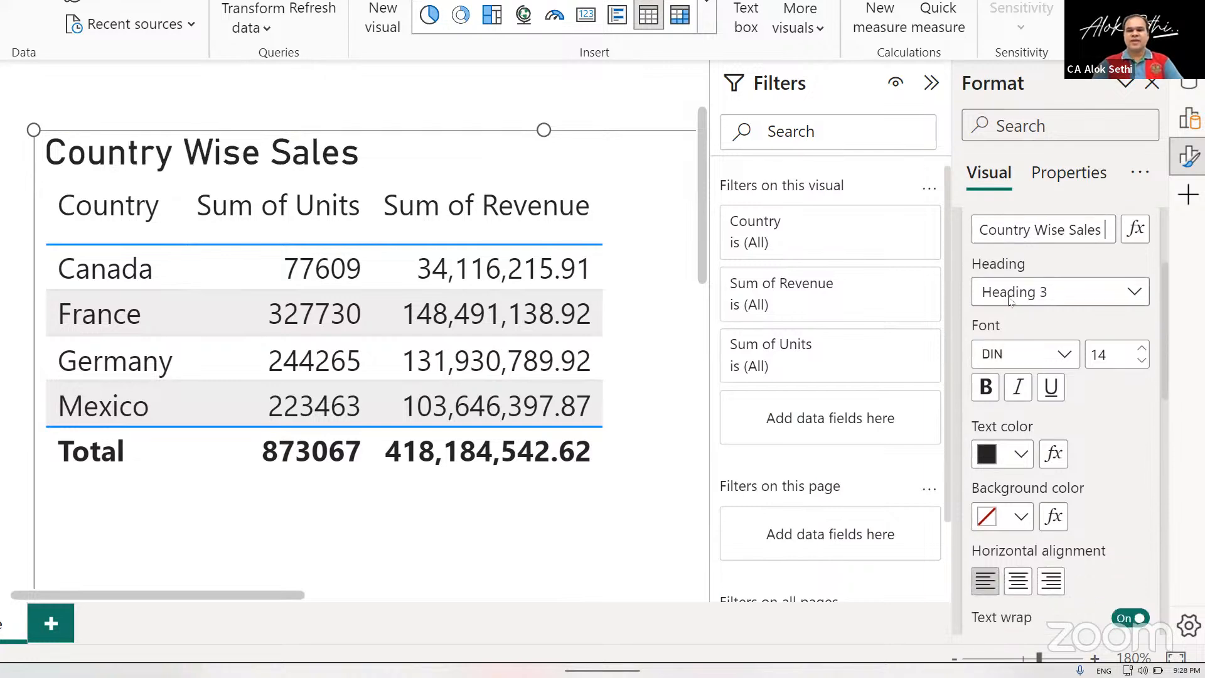
left_click(995, 321)
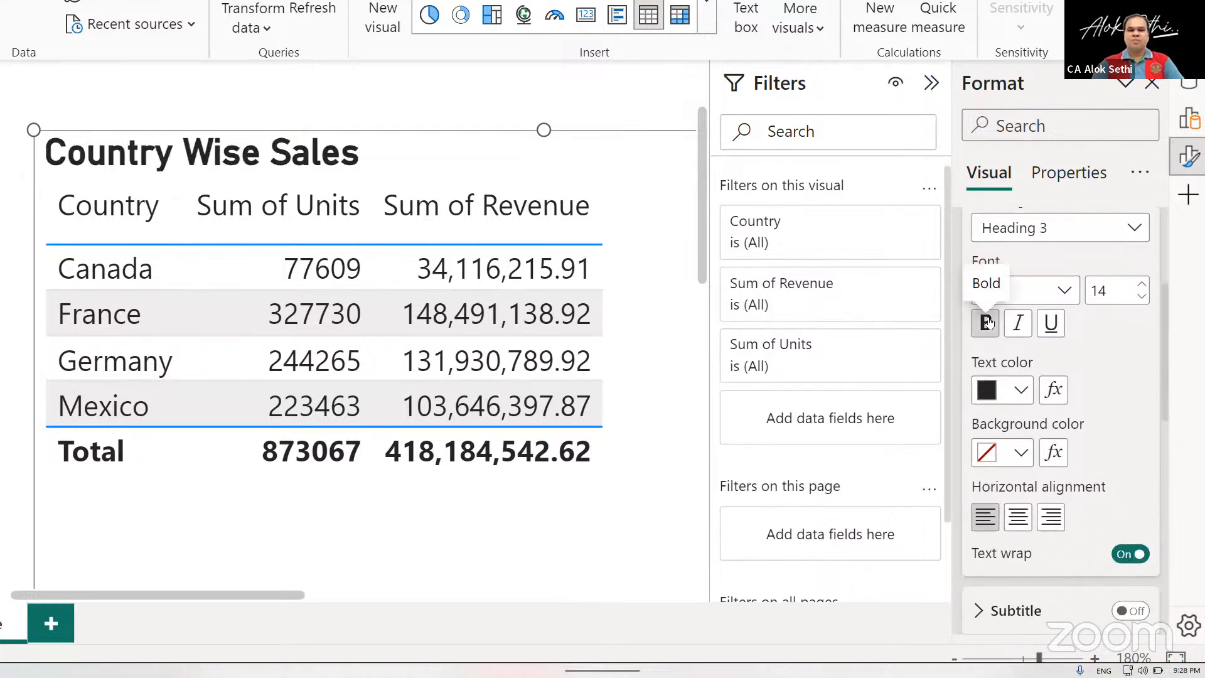
left_click(1140, 285)
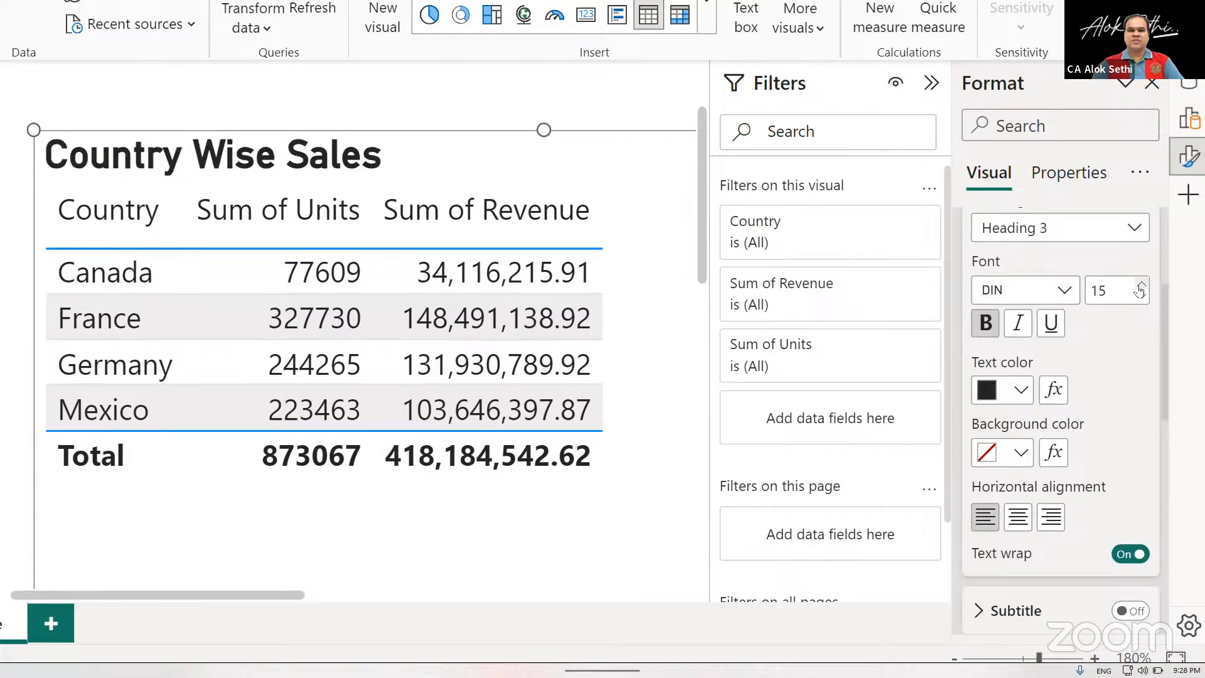
left_click(1141, 285)
Set the table title's text color to dark red and its background color to light yellow.
scroll(1105, 342, "down", 1)
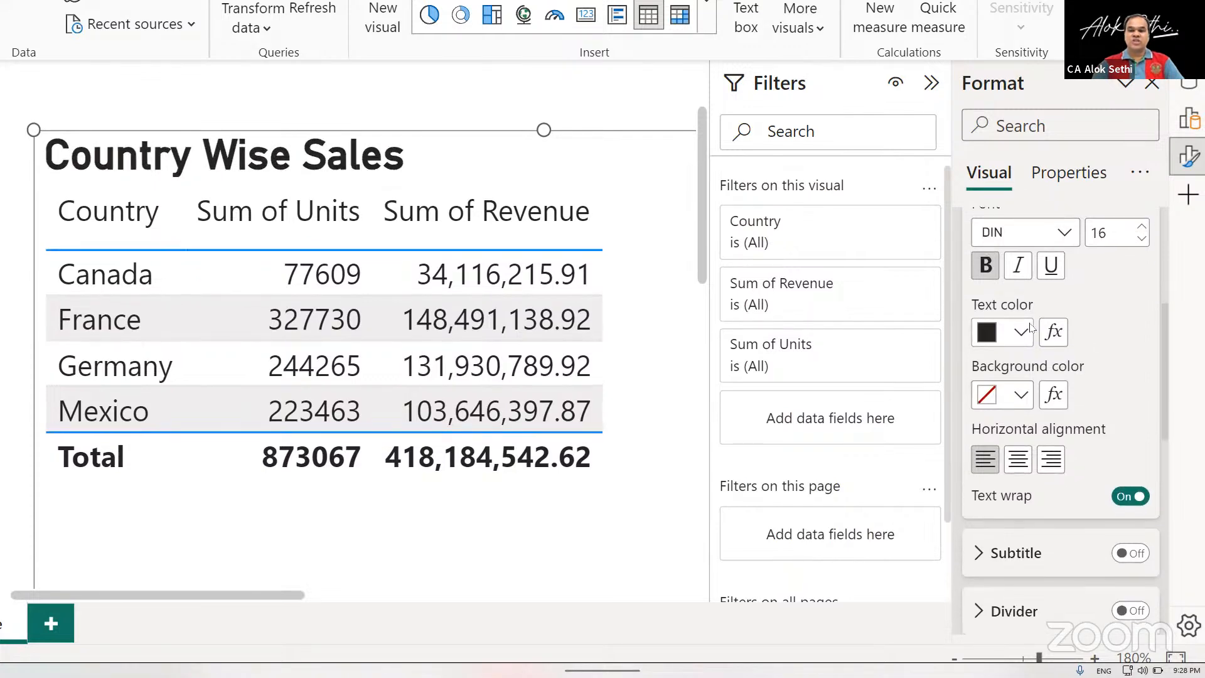
left_click(1020, 347)
left_click(1142, 279)
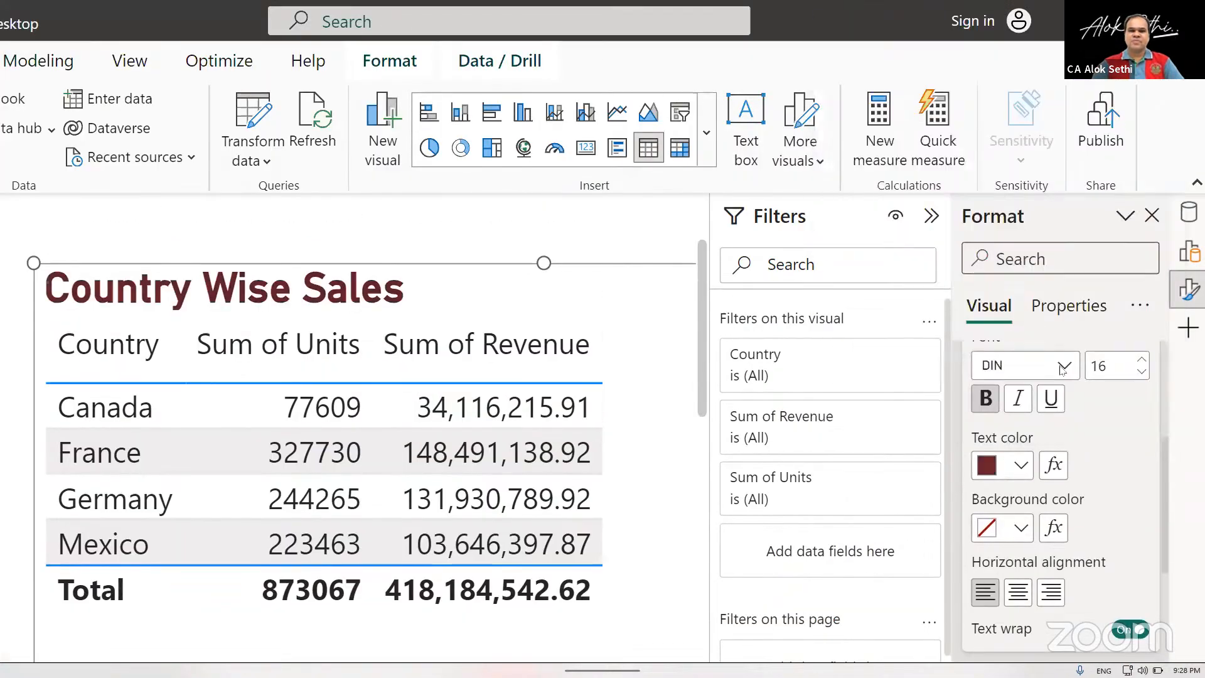
scroll(1059, 368, "down", 3)
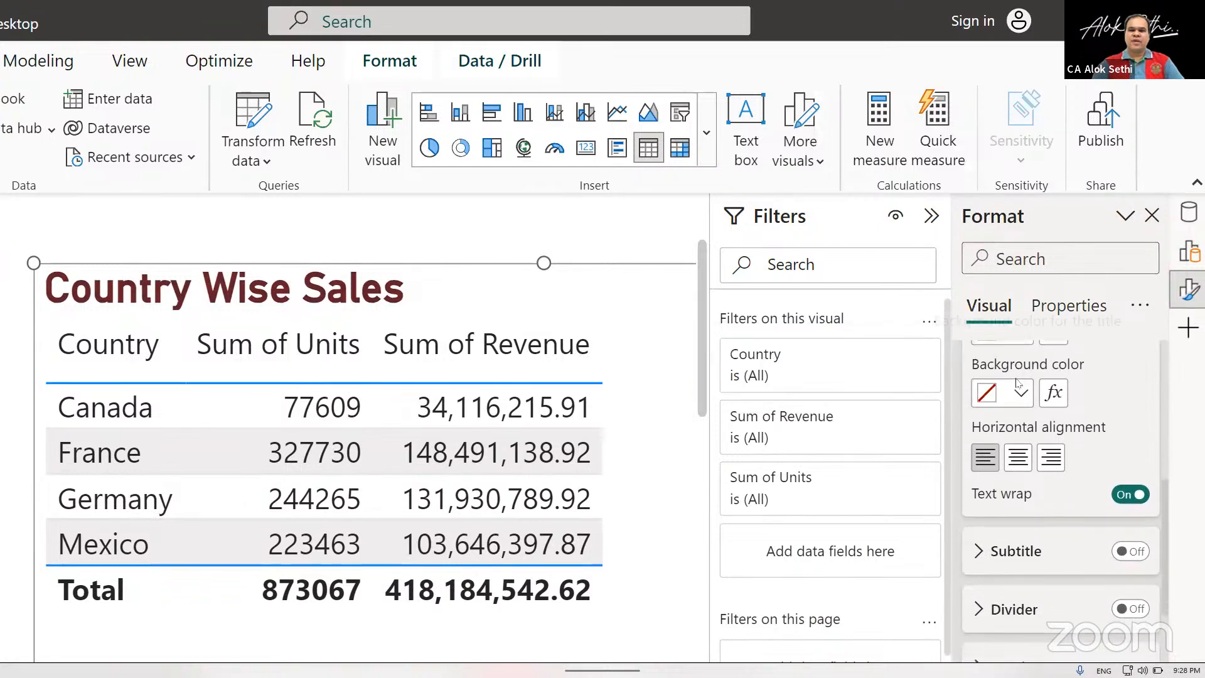
left_click(1016, 397)
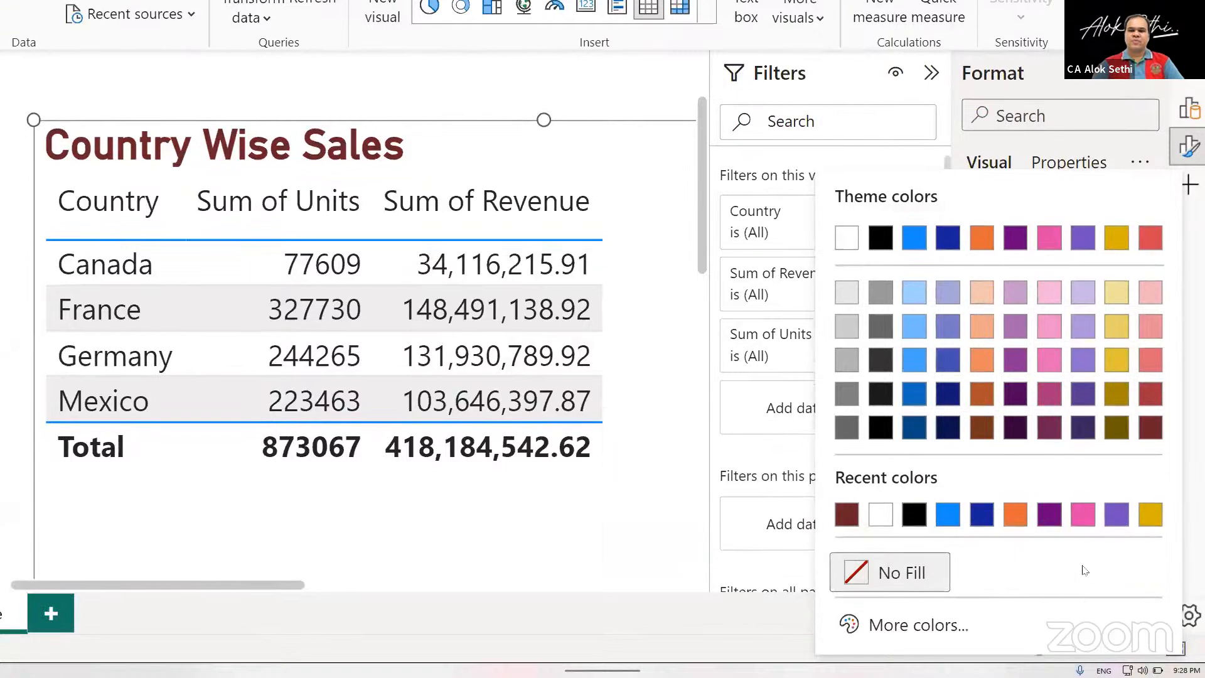
left_click(1106, 292)
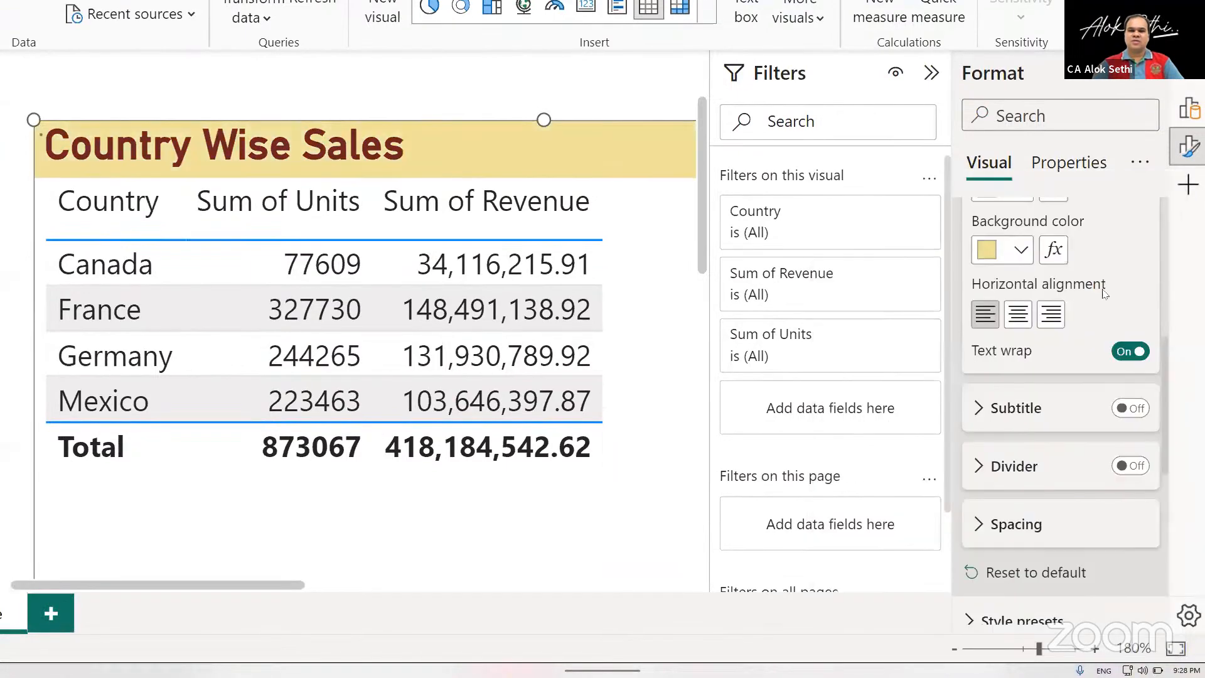
Center the table's title horizontally.
left_click(1017, 316)
left_click(986, 315)
left_click(1018, 314)
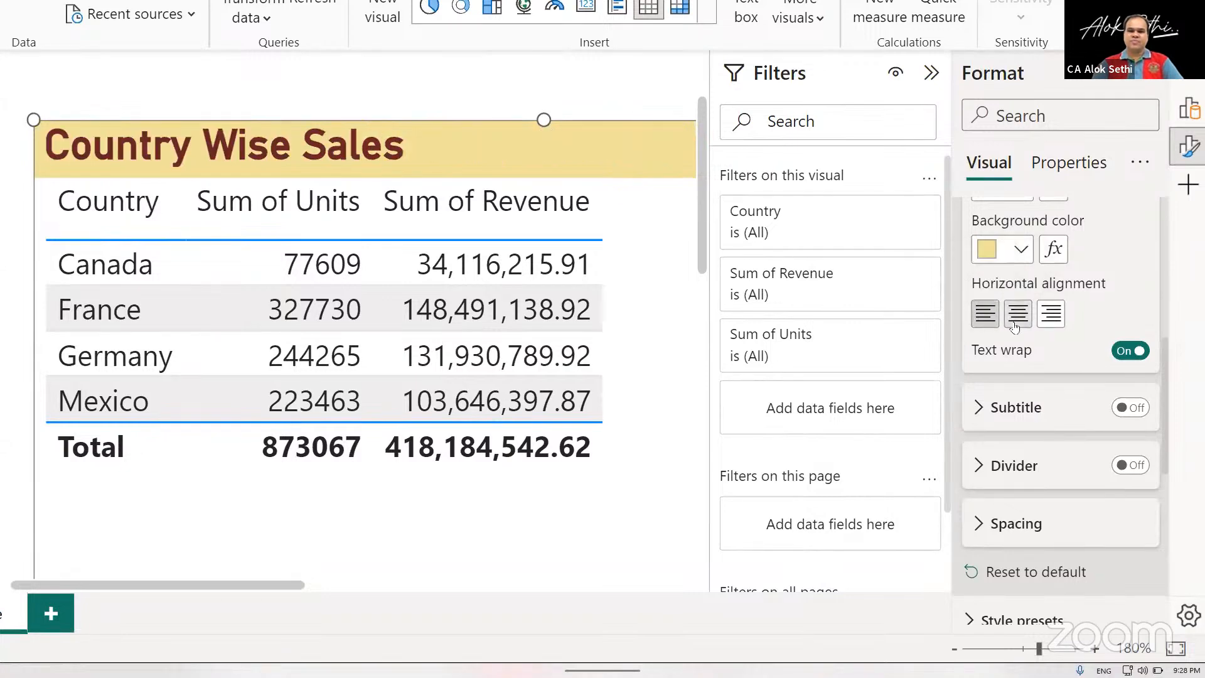
Resize the table visual from its edges and upper corner so its frame fits closely around the title and data rows.
scroll(650, 319, "down", 8)
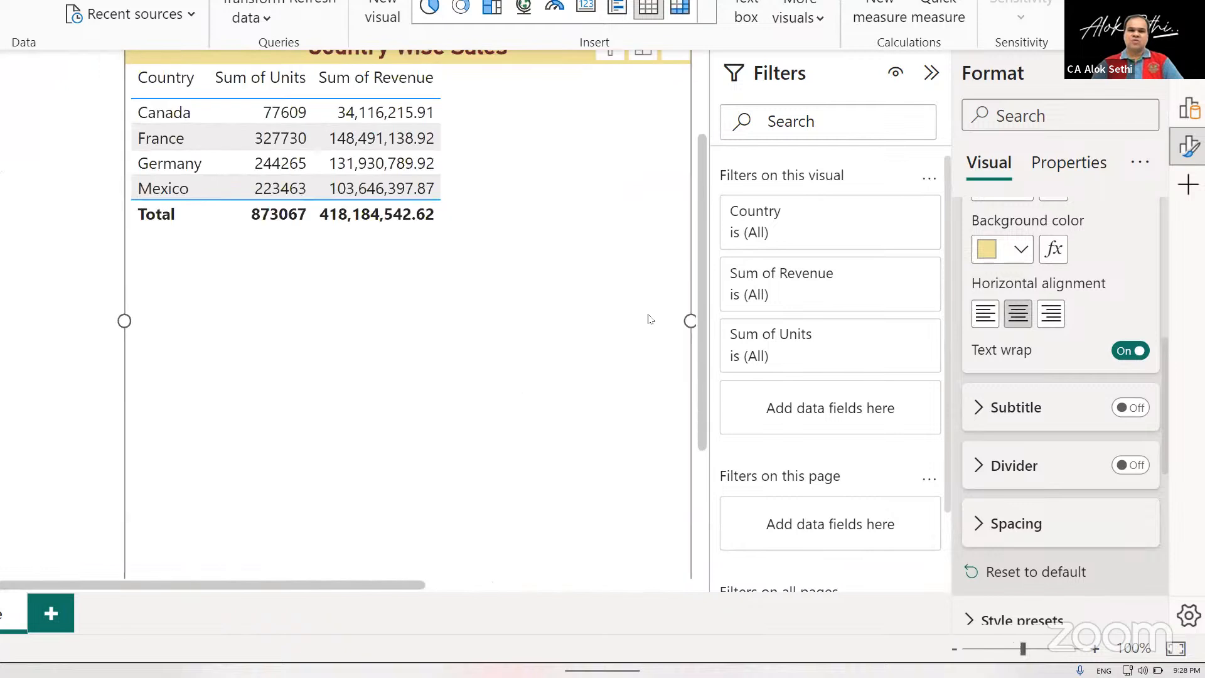
left_click_drag(681, 372, 452, 362)
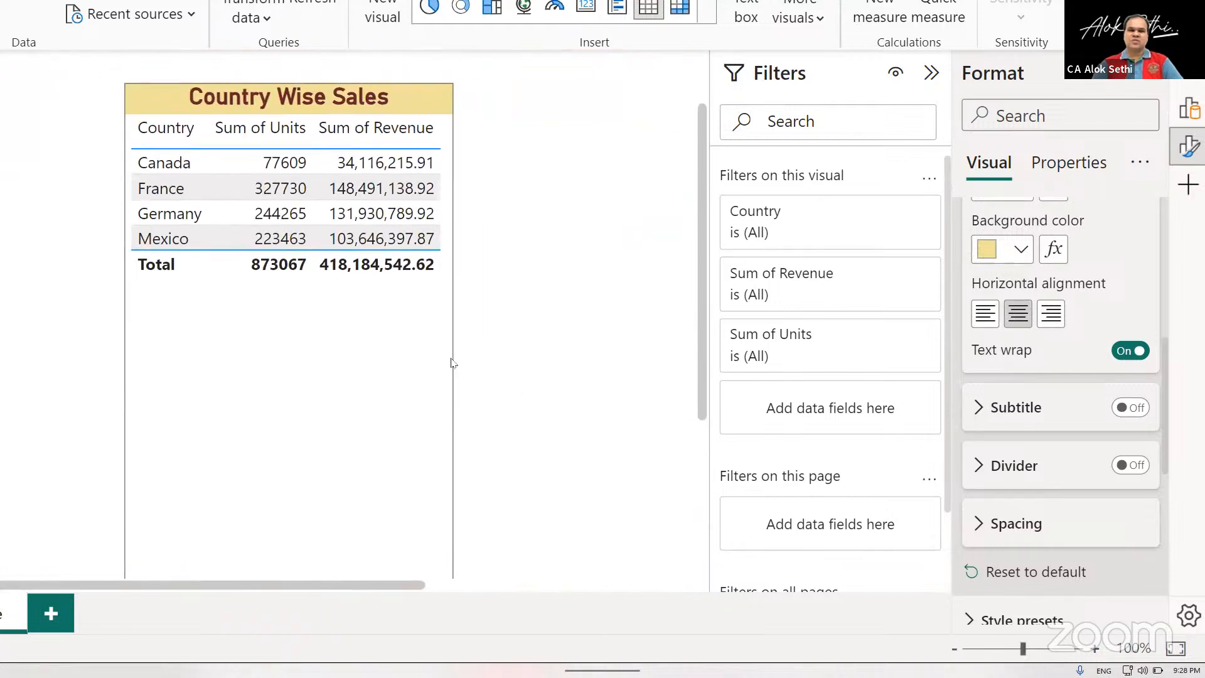
scroll(350, 409, "down", 2)
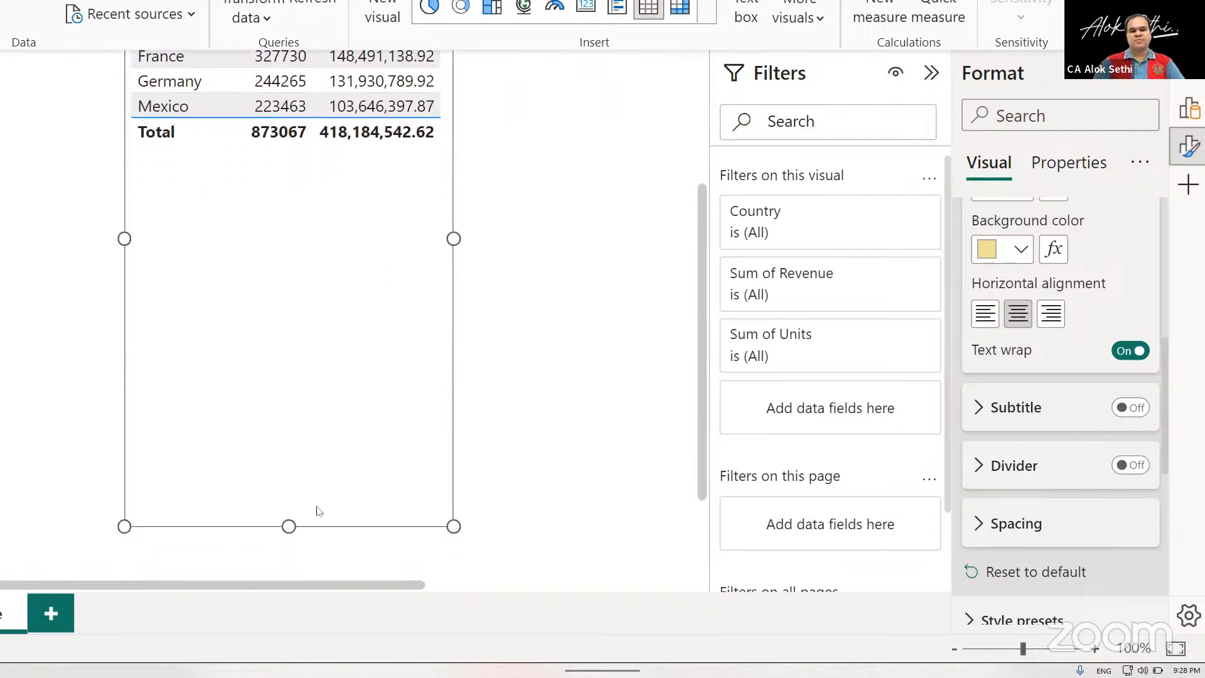
left_click_drag(288, 509, 315, 167)
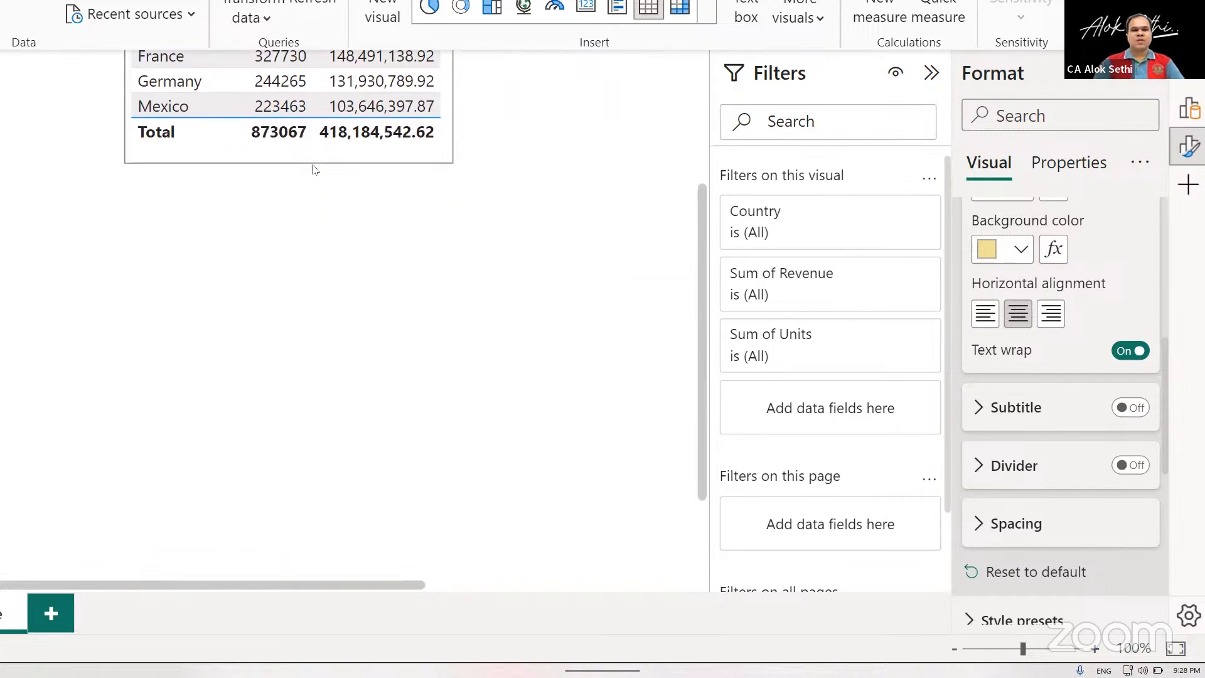
scroll(315, 168, "up", 3)
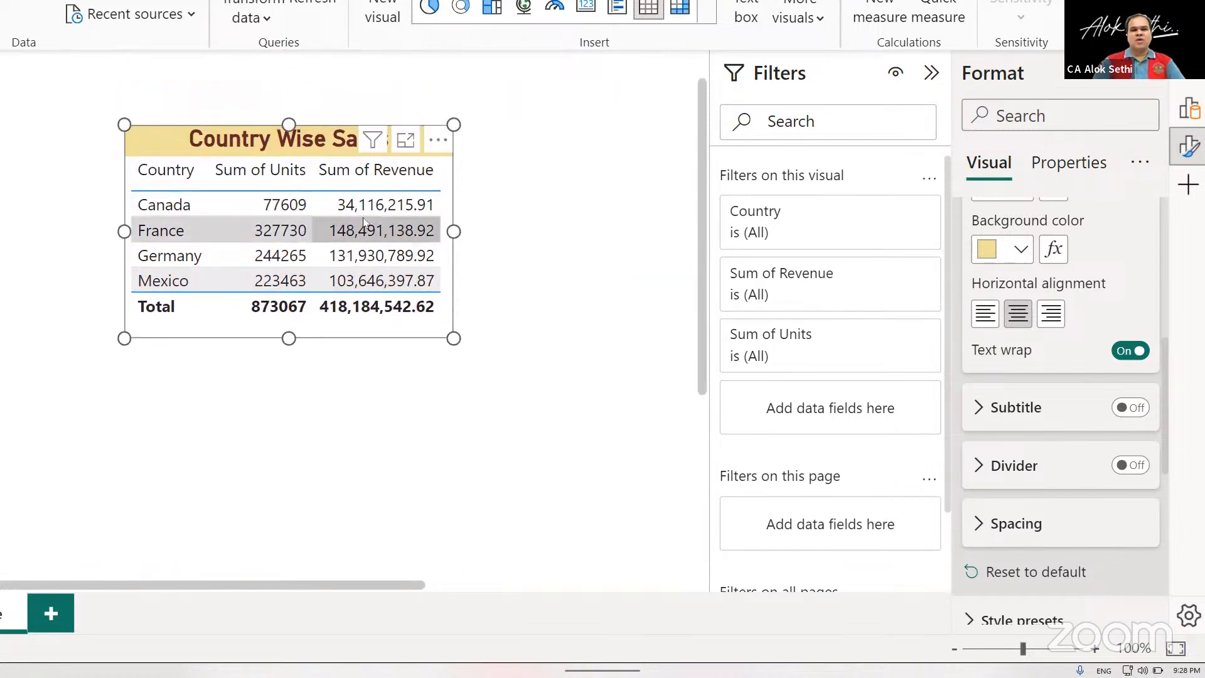
left_click(107, 120)
key("alt+Tab")
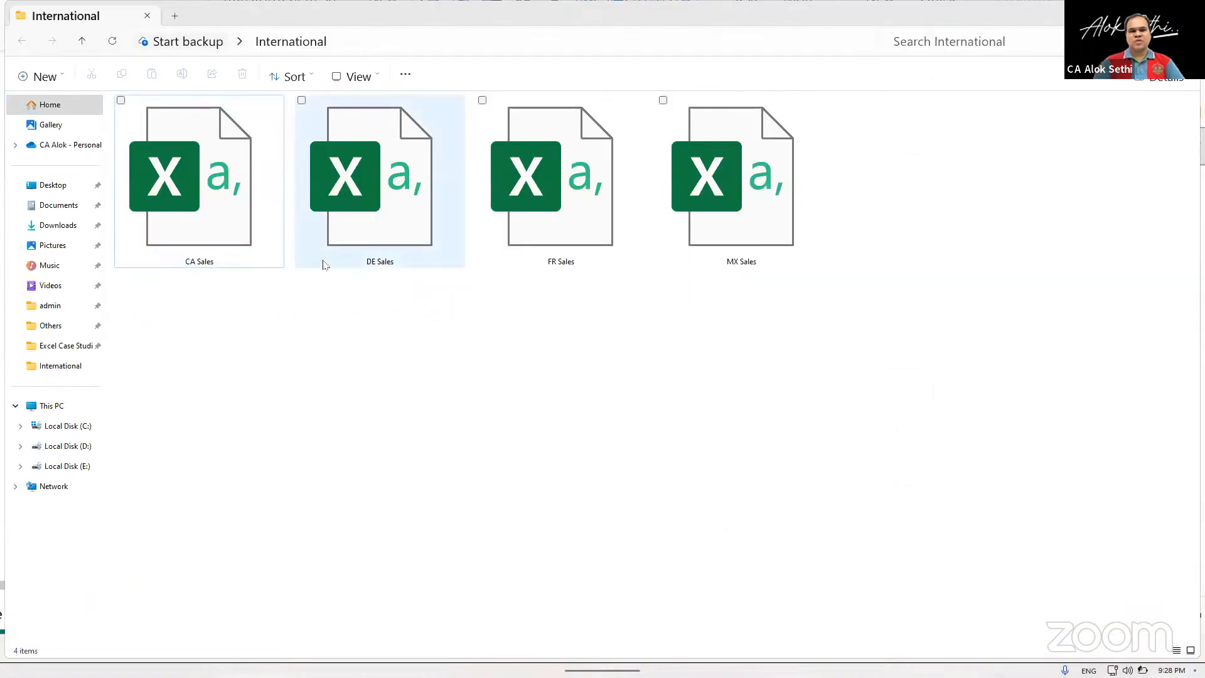
key("alt+Tab")
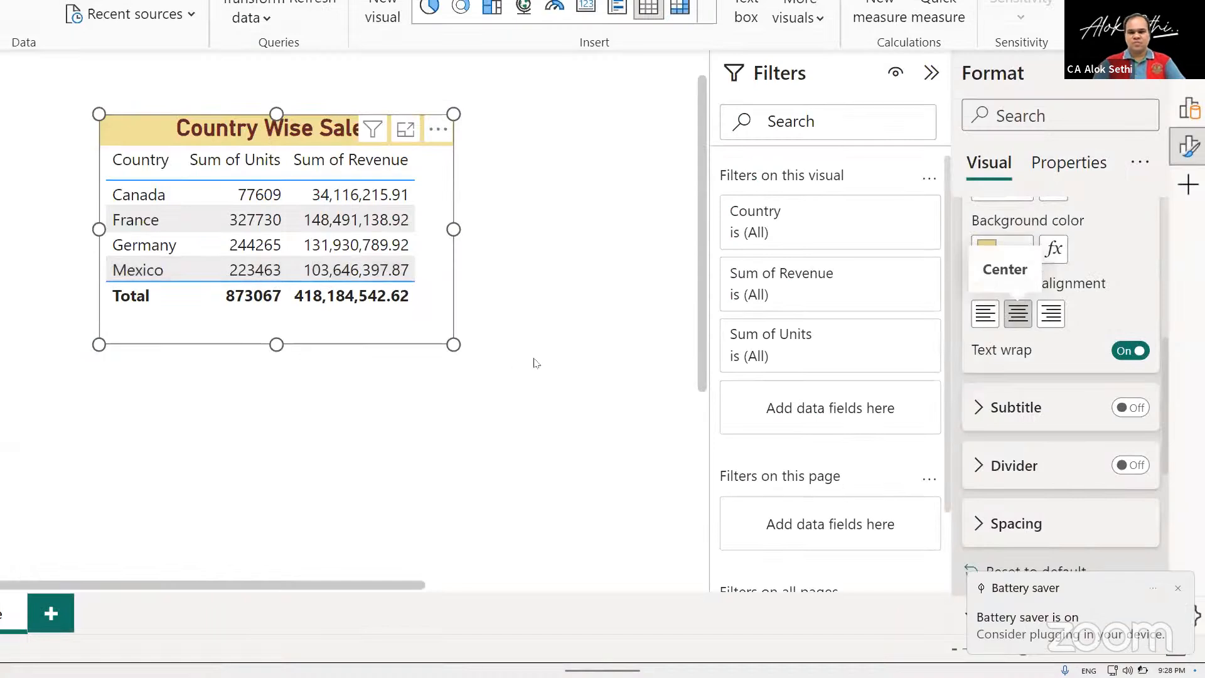
Deselect the table visual and sort its rows by Country in ascending order.
left_click(534, 362)
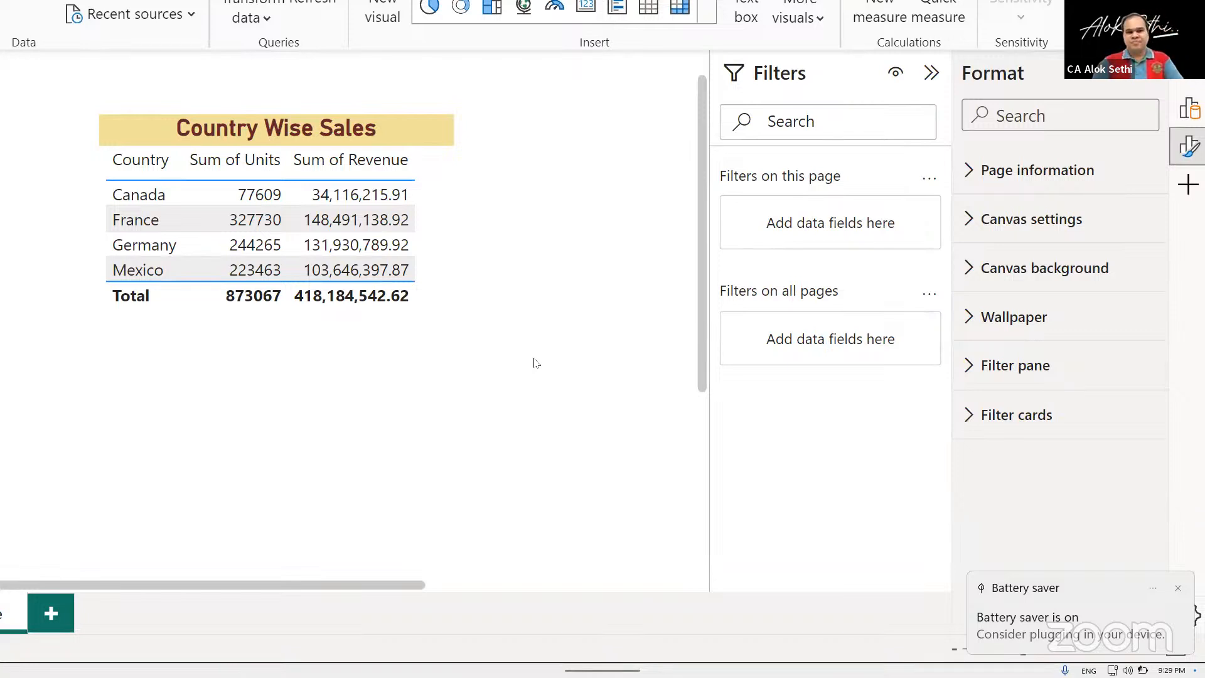
scroll(535, 363, "up", 6, "ctrl")
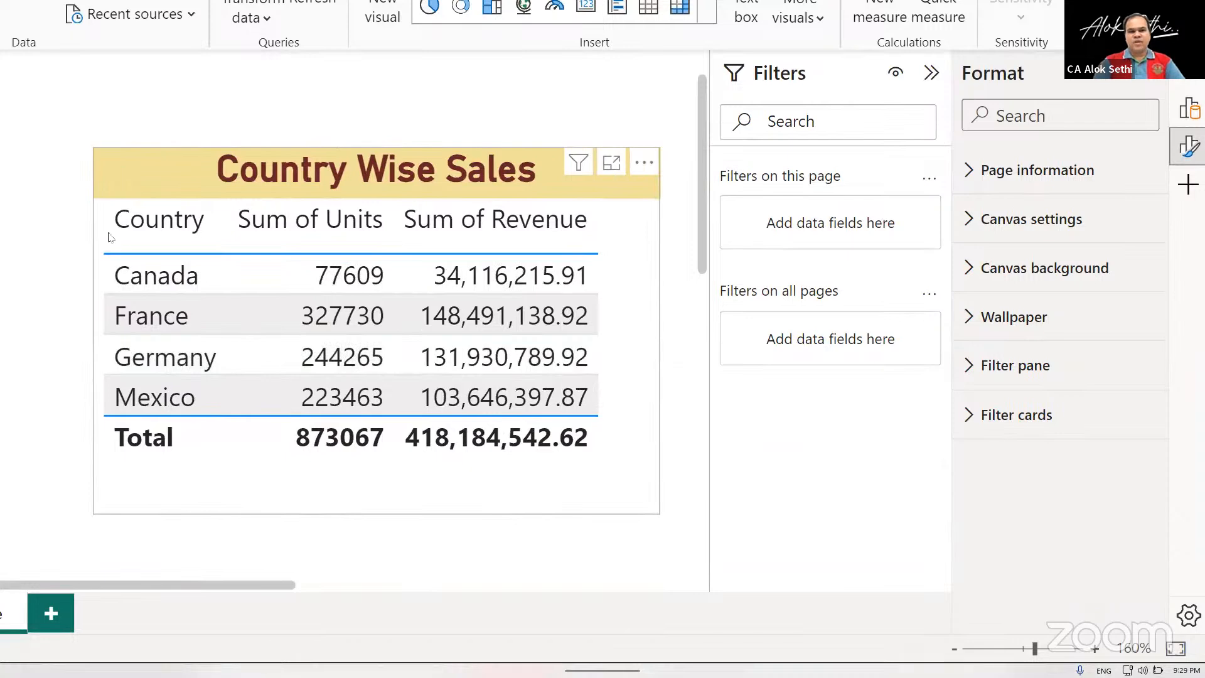
left_click(155, 230)
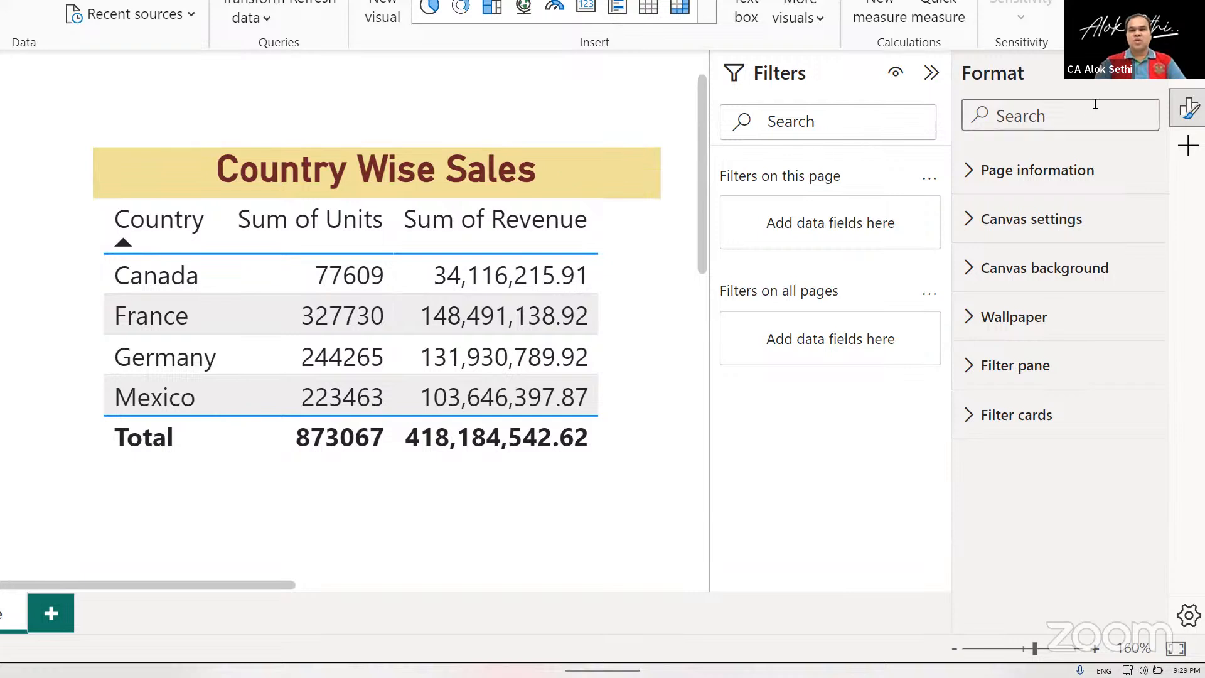
left_click(1188, 100)
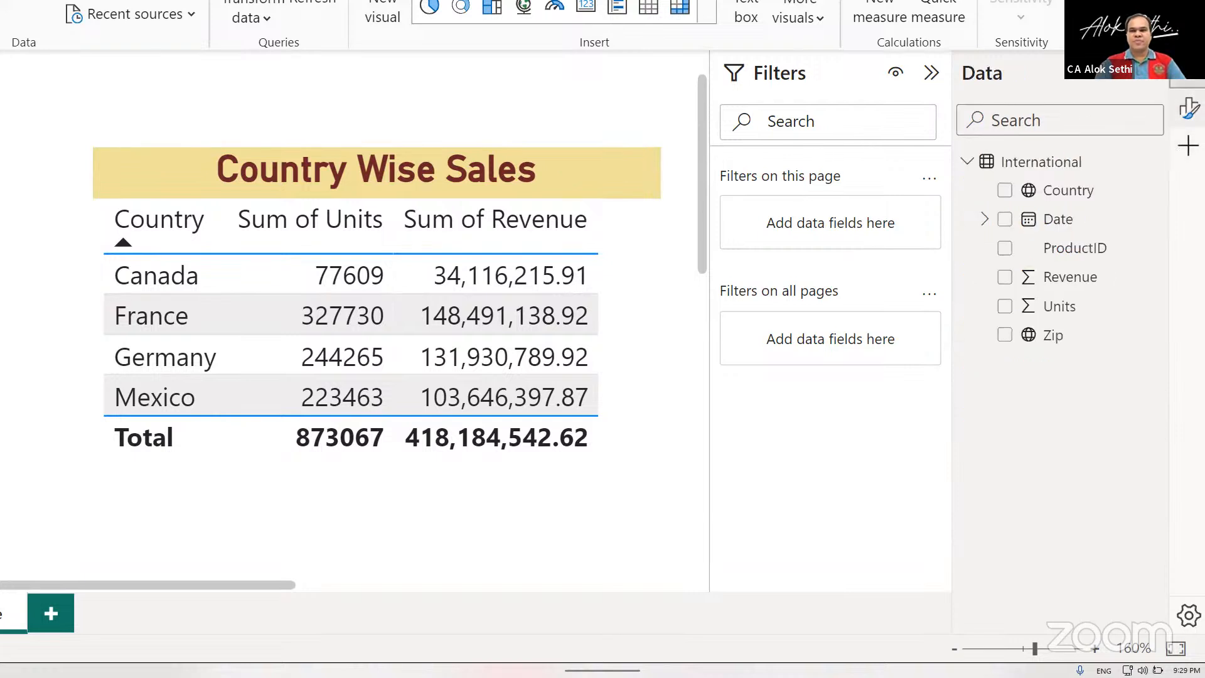
left_click(1188, 108)
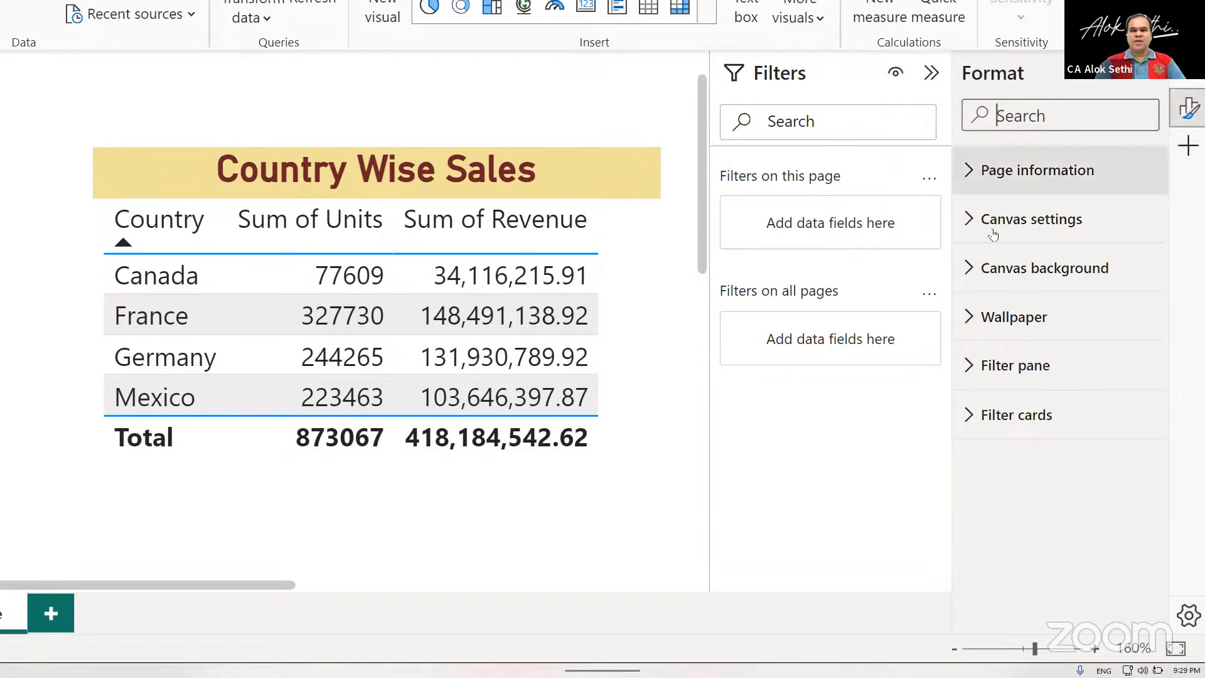
left_click(1004, 270)
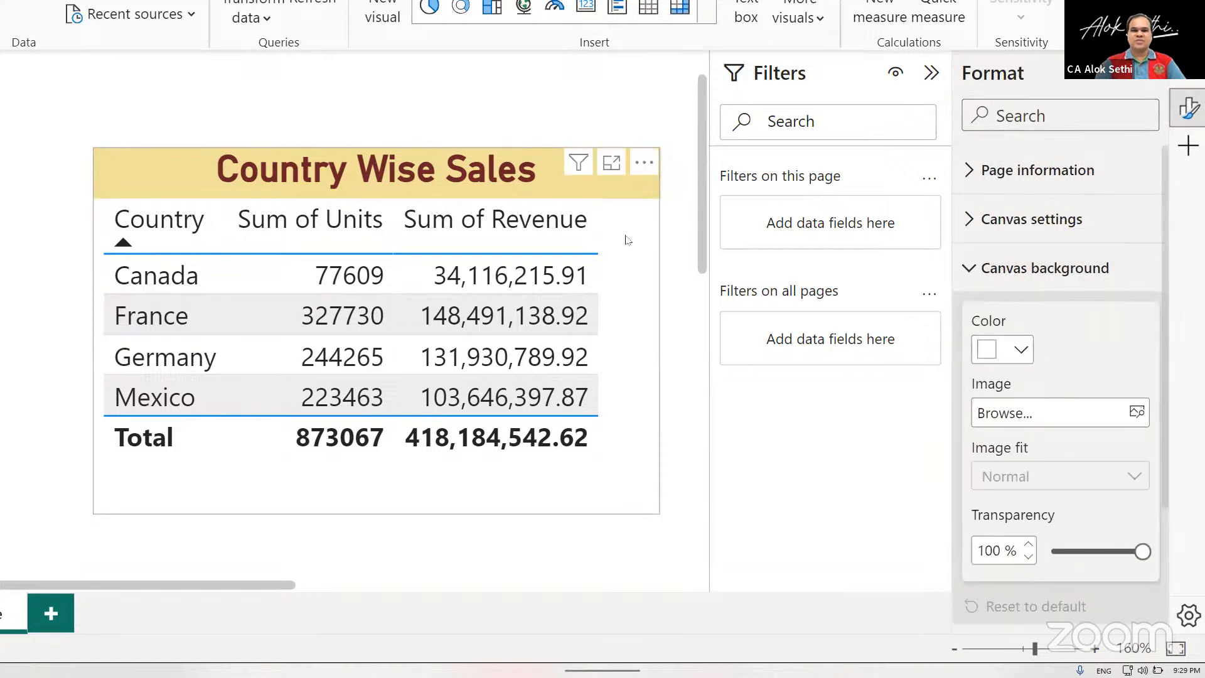
Try adding a subtitle to the Country Wise Sales table, and switch the subtitle off again.
left_click(632, 253)
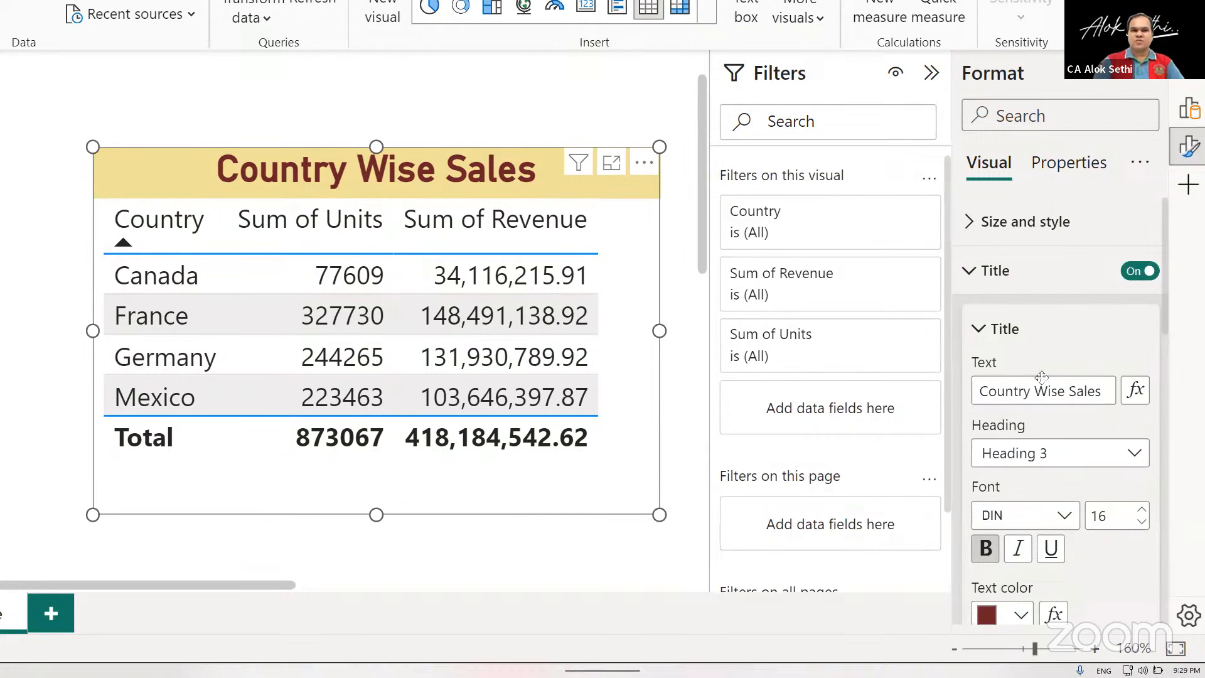
scroll(1026, 402, "down", 6)
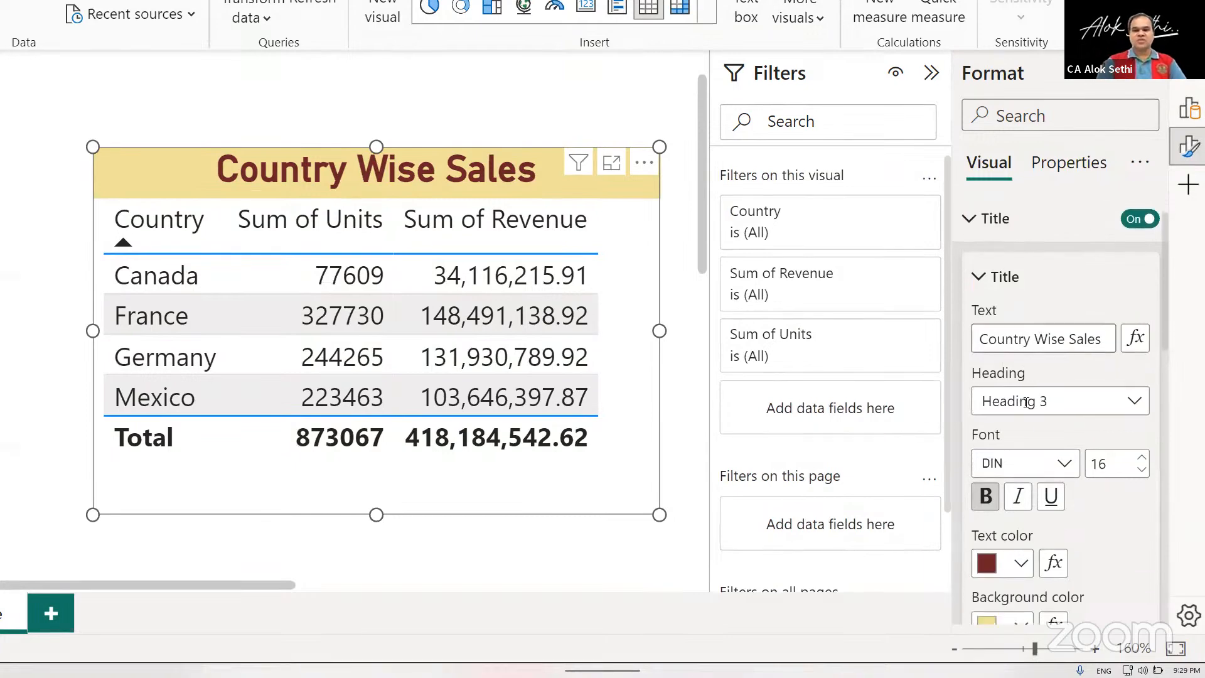
scroll(1025, 402, "up", 6)
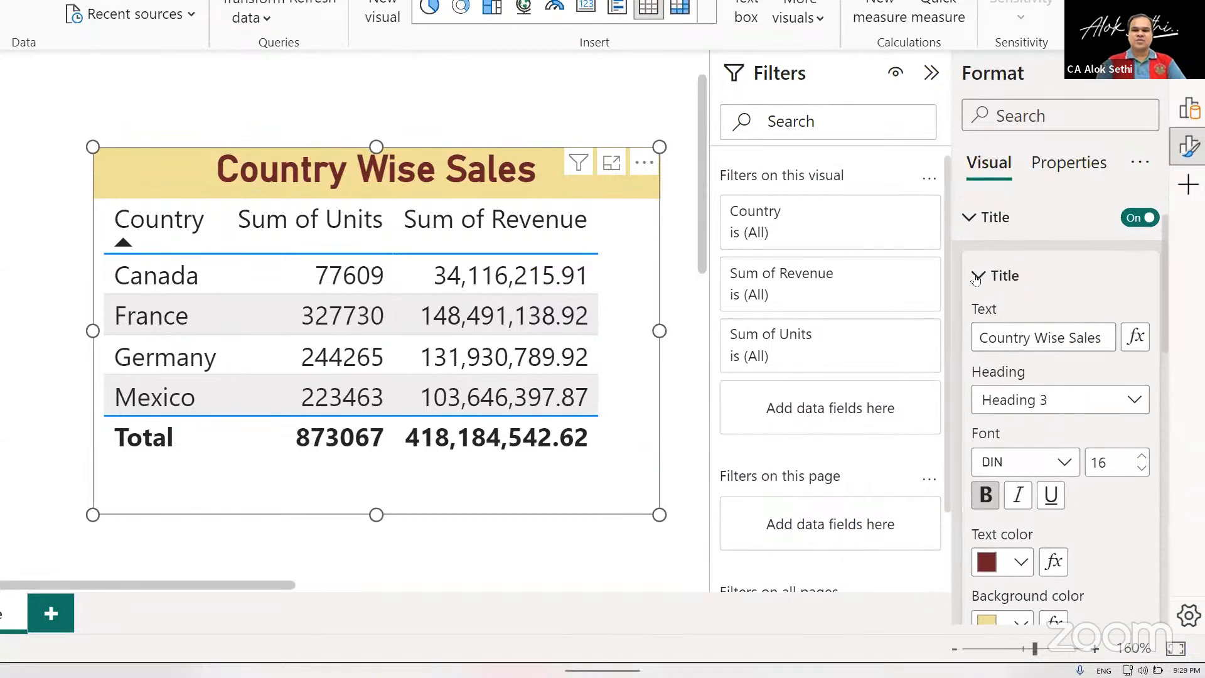
left_click(977, 276)
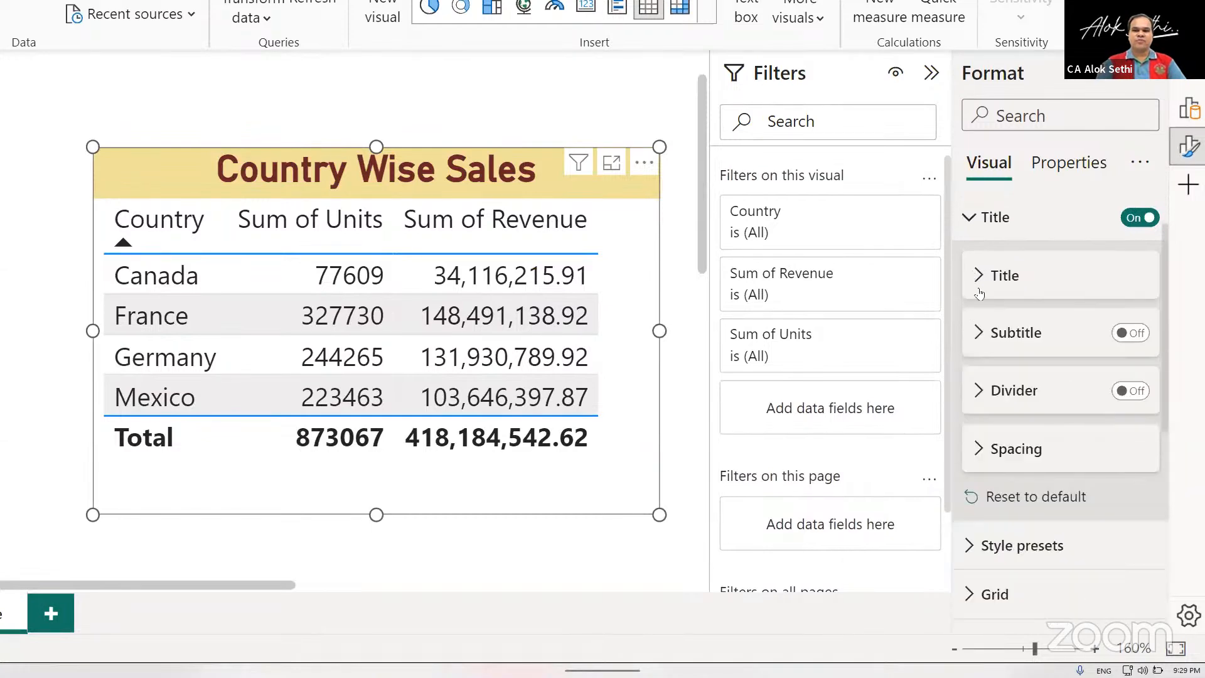
left_click(1139, 333)
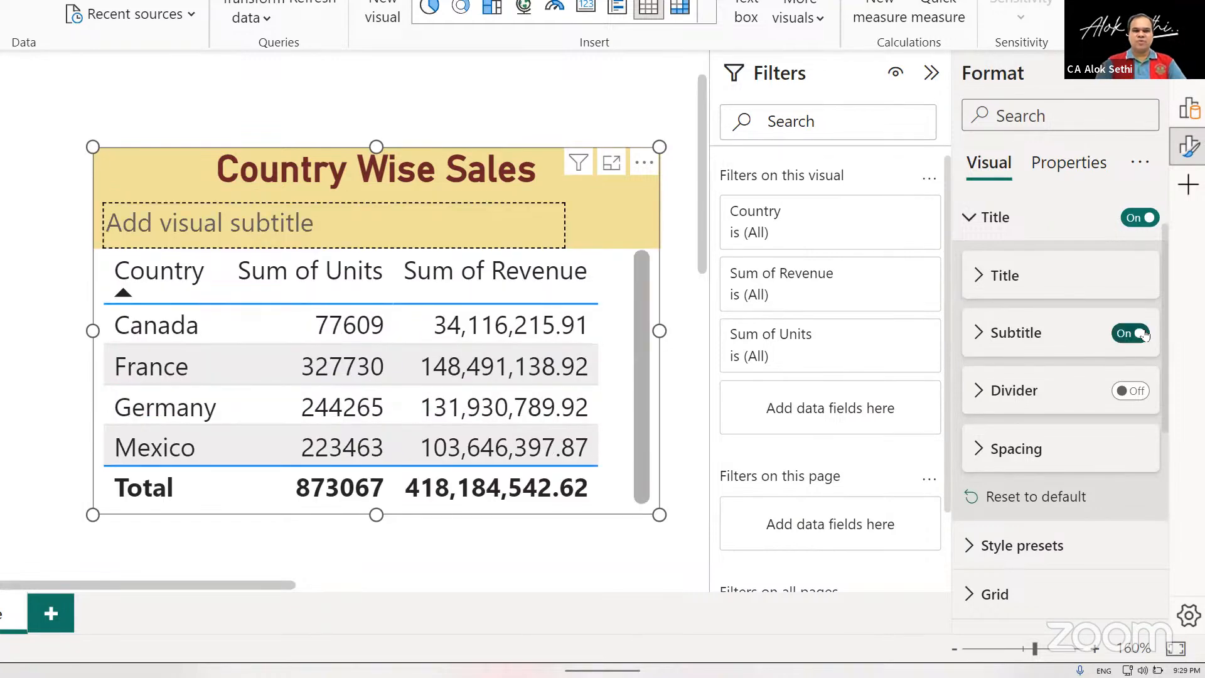
left_click(1122, 334)
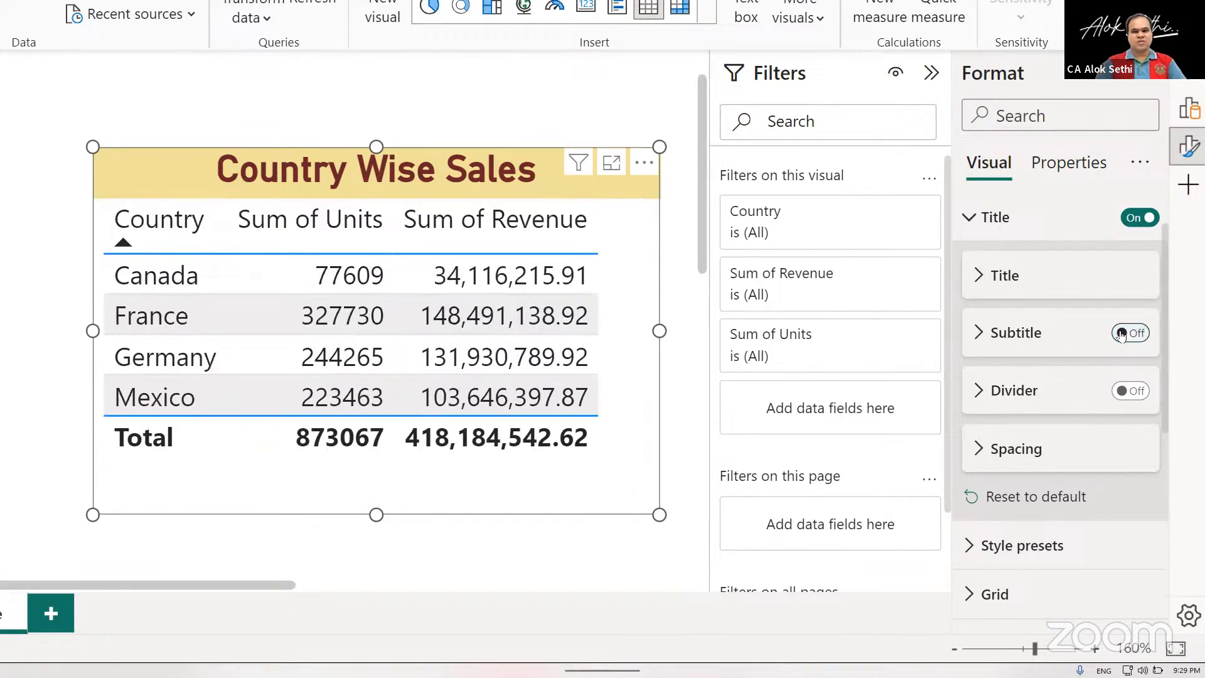
Turn on the divider below the table's title and set the title's vertical spacing to 7 px.
left_click(1142, 392)
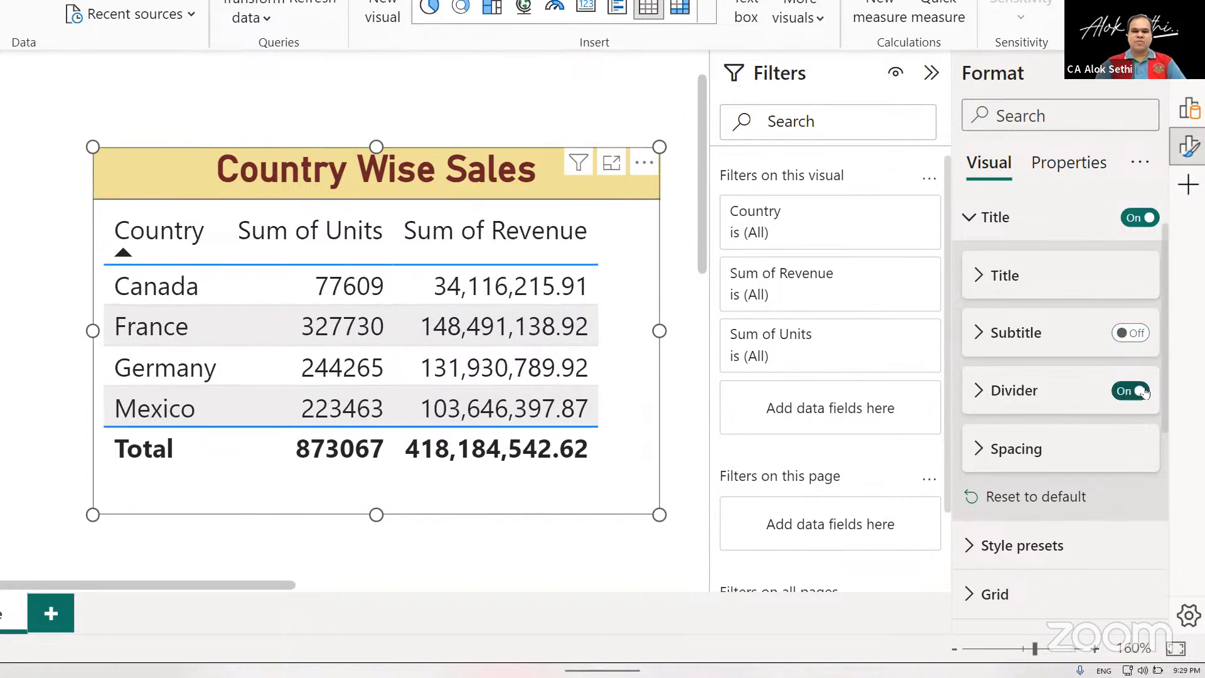
left_click(975, 449)
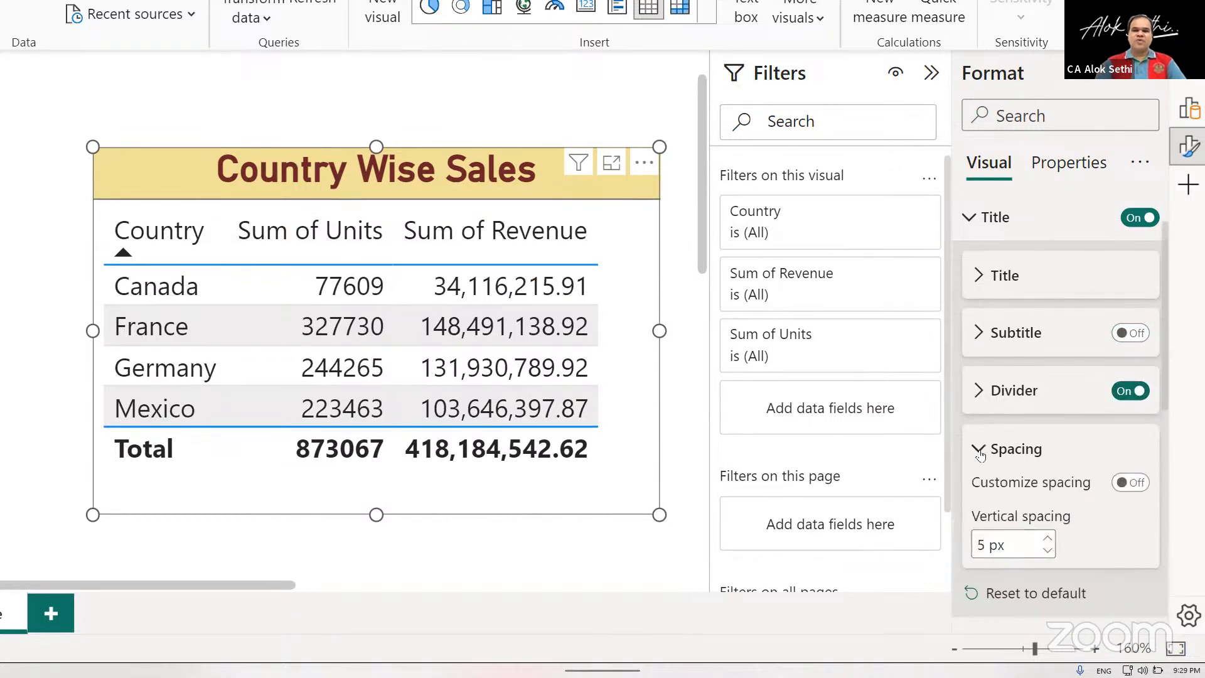
left_click(1047, 538)
left_click(1047, 539)
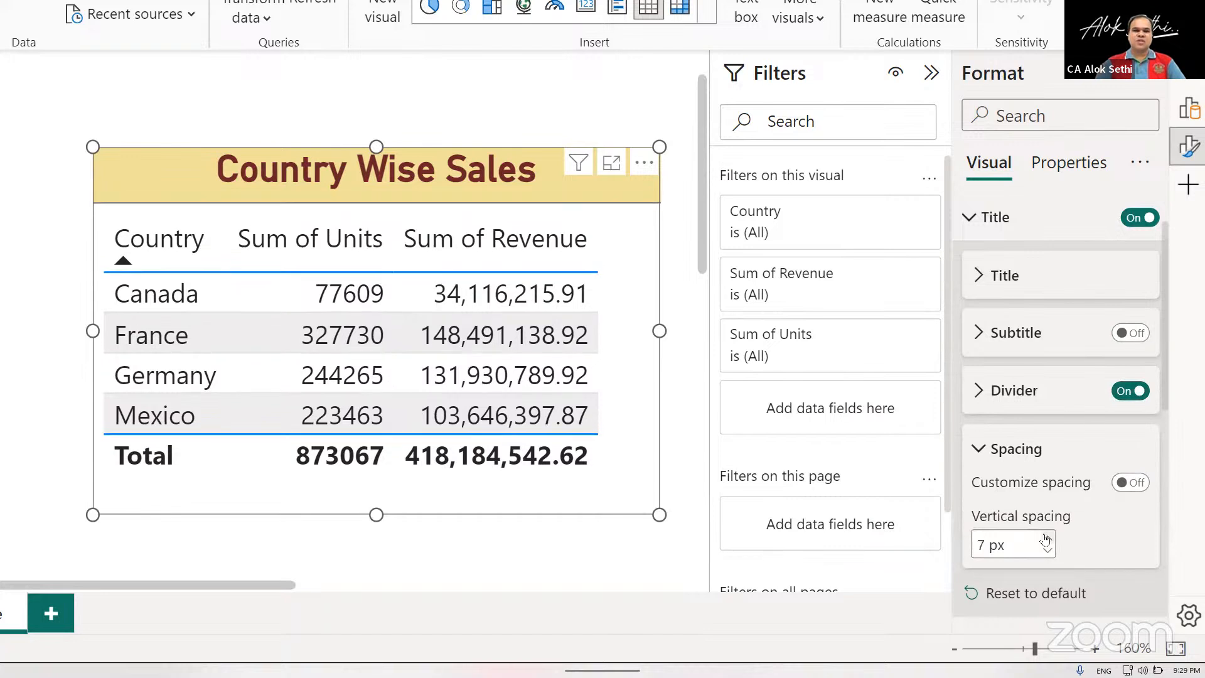
left_click(1046, 539)
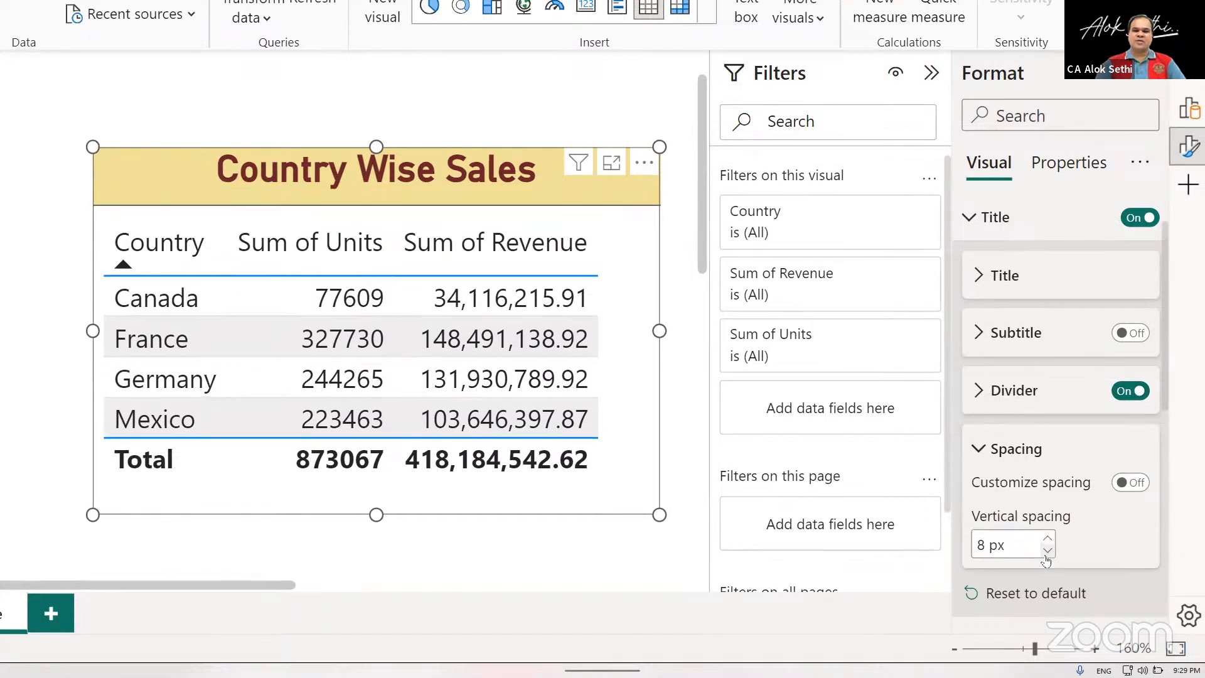
left_click(1046, 551)
Try the Bold header and Bold header flashy rows style presets on the table.
scroll(1045, 559, "down", 3)
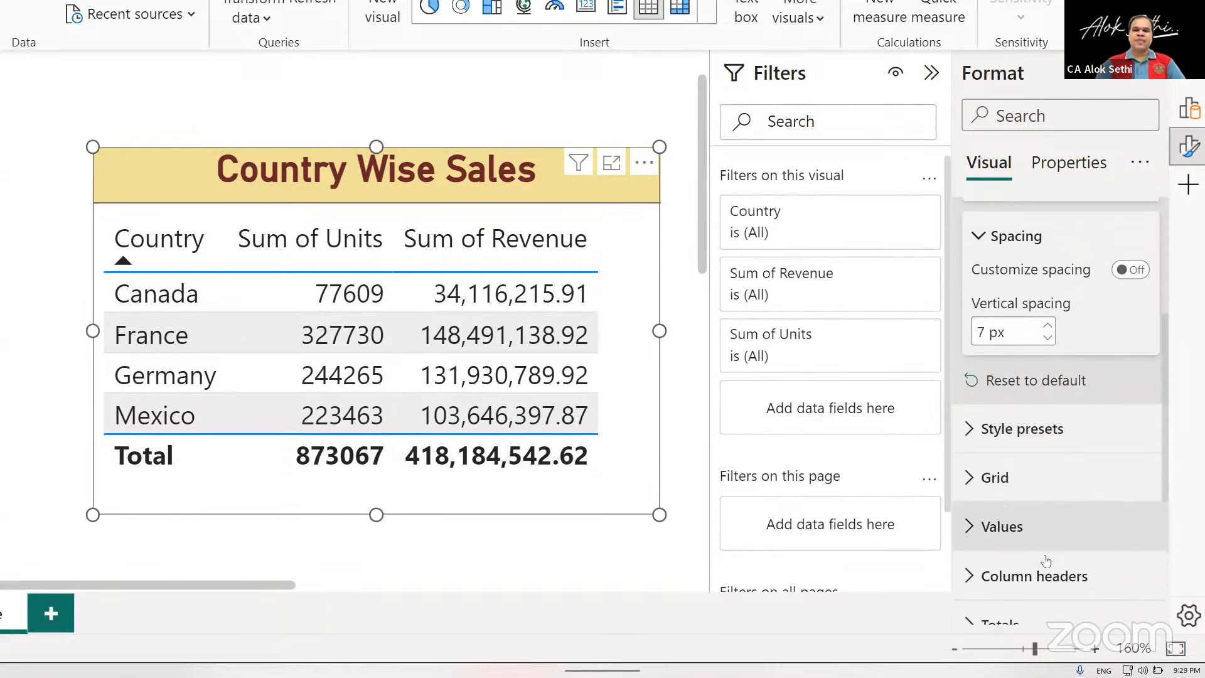
scroll(1045, 560, "down", 1)
left_click(1004, 405)
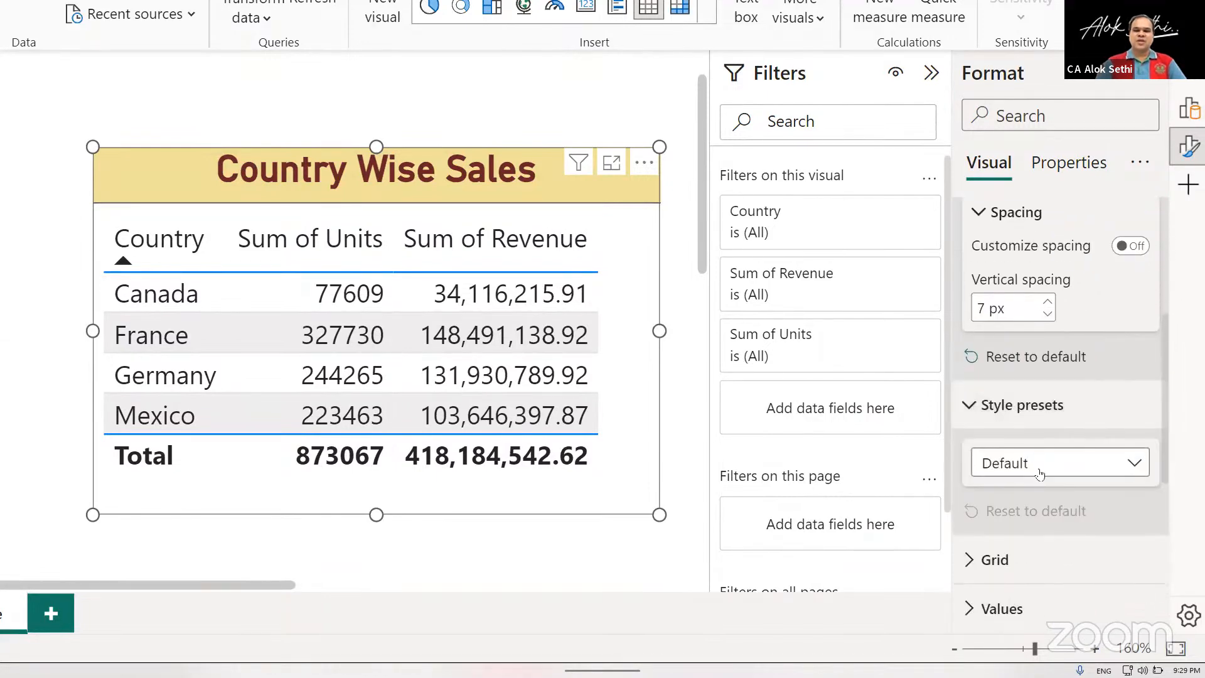
left_click(1040, 474)
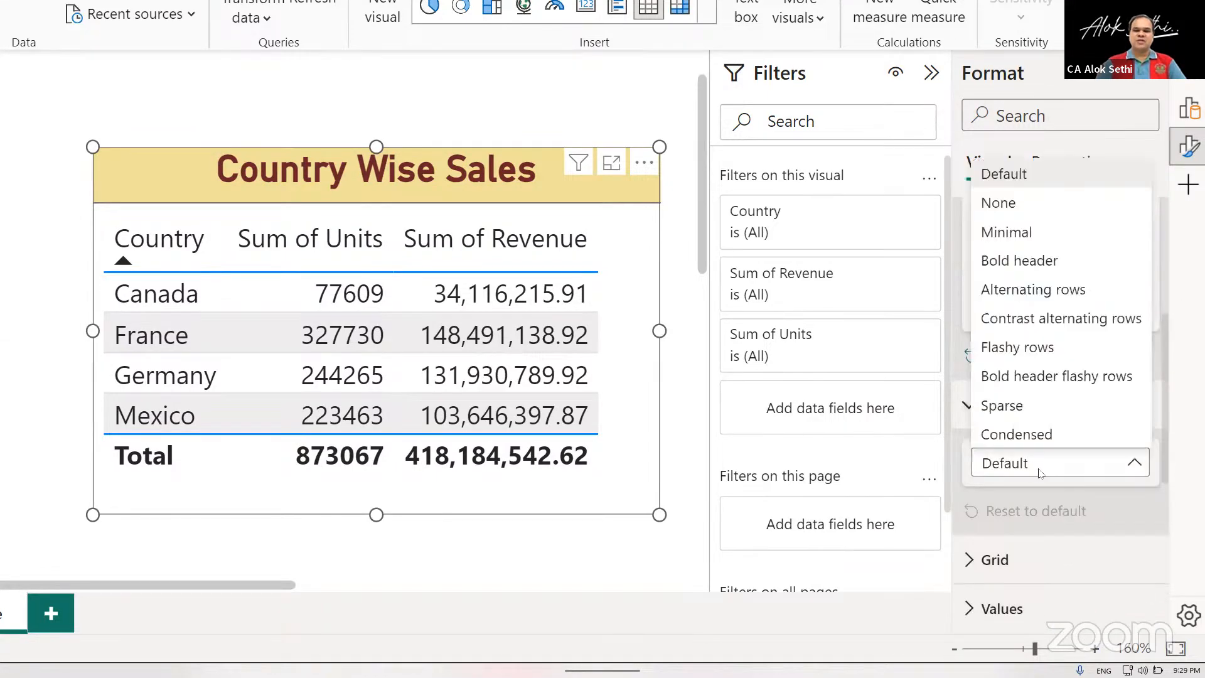
left_click(1010, 263)
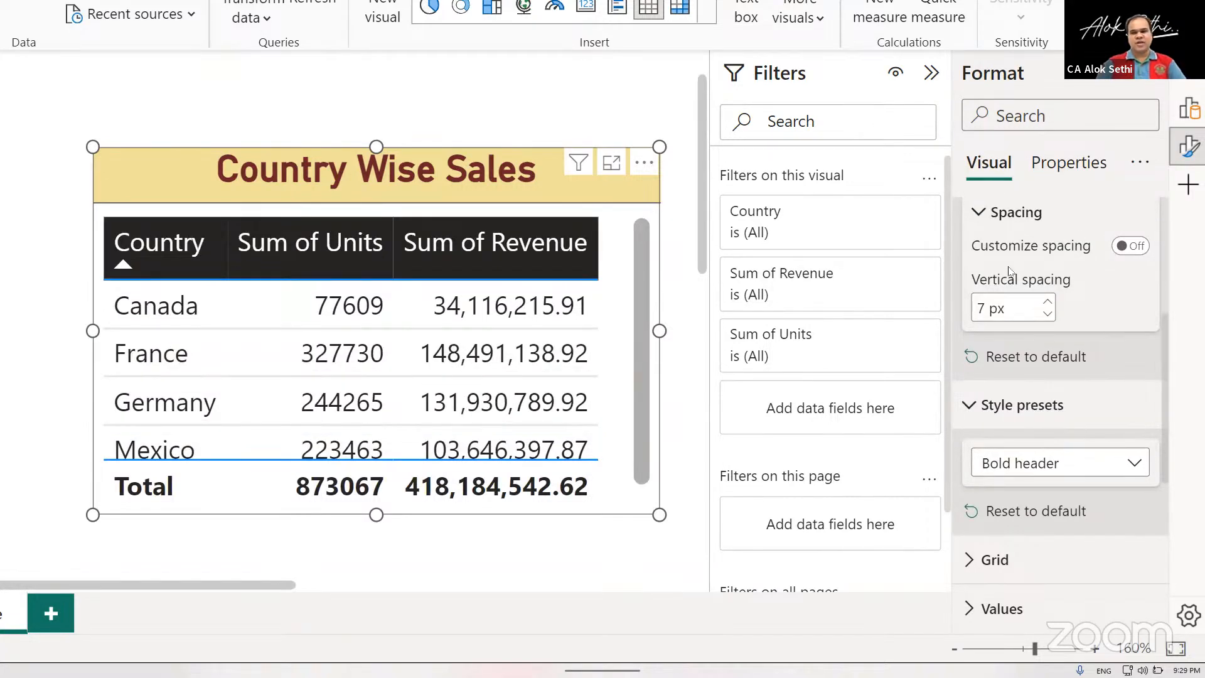
left_click(1024, 464)
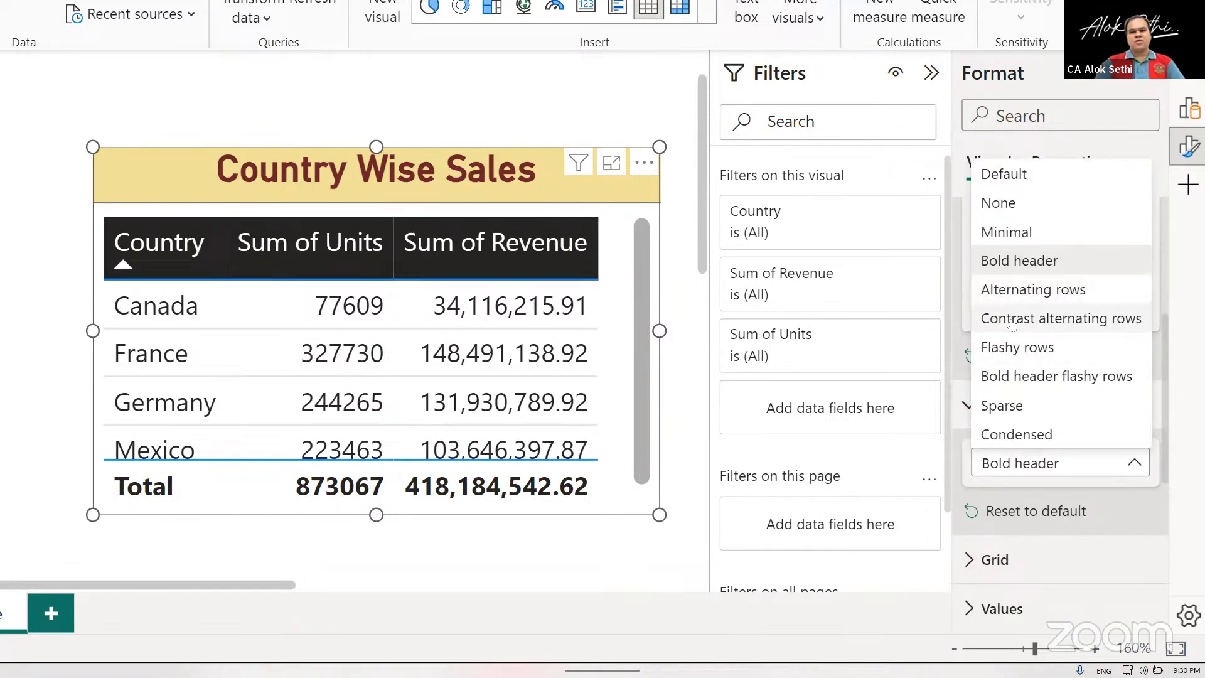
left_click(1023, 384)
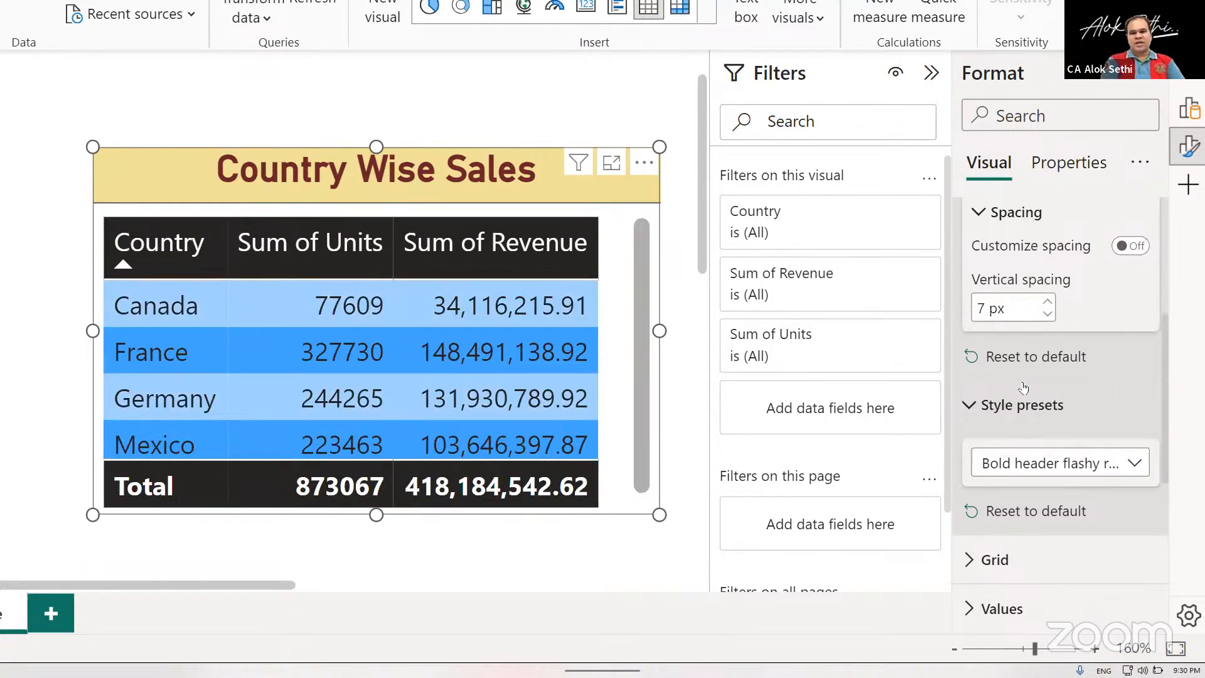
Apply the Sparse style preset and enlarge the table visual from its lower corner until all country rows and the total fit.
left_click(1004, 462)
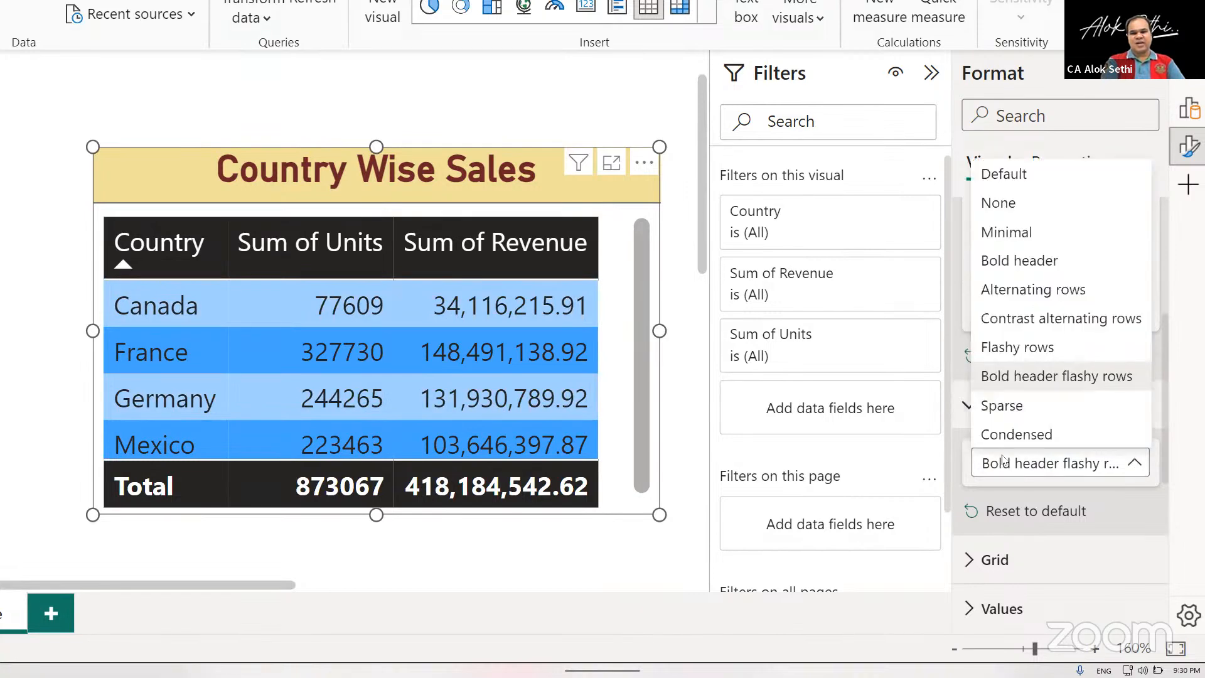
left_click(995, 411)
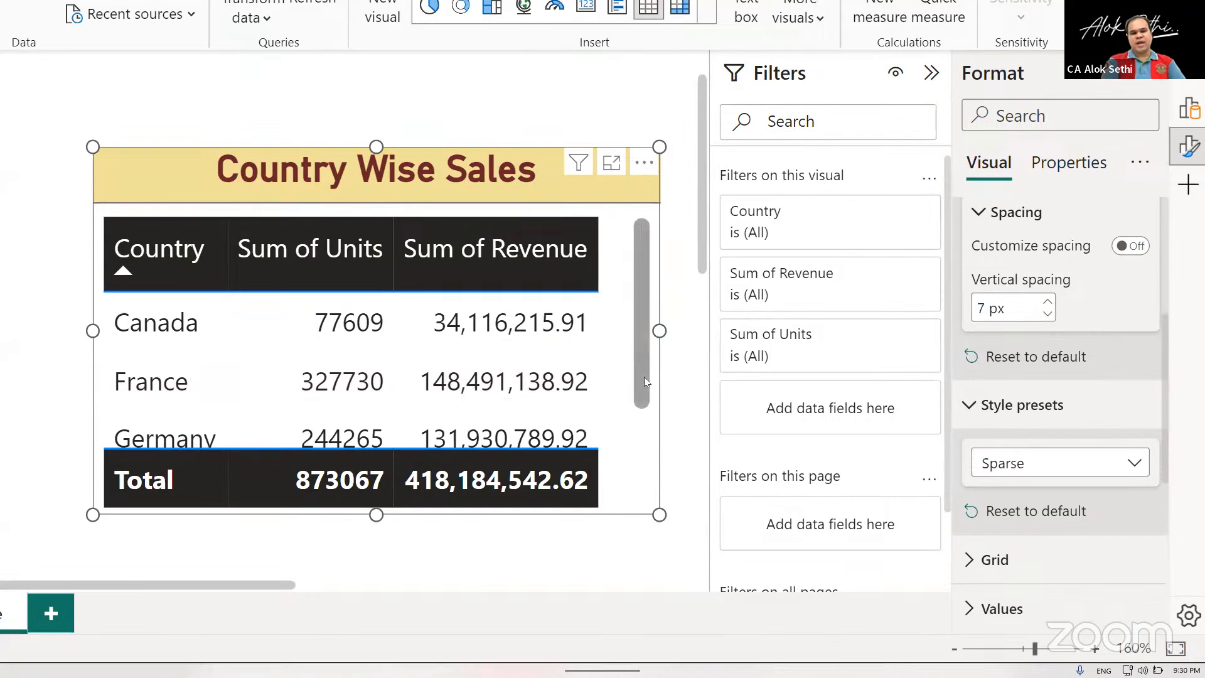
scroll(643, 382, "down", 1)
scroll(643, 382, "right", 2)
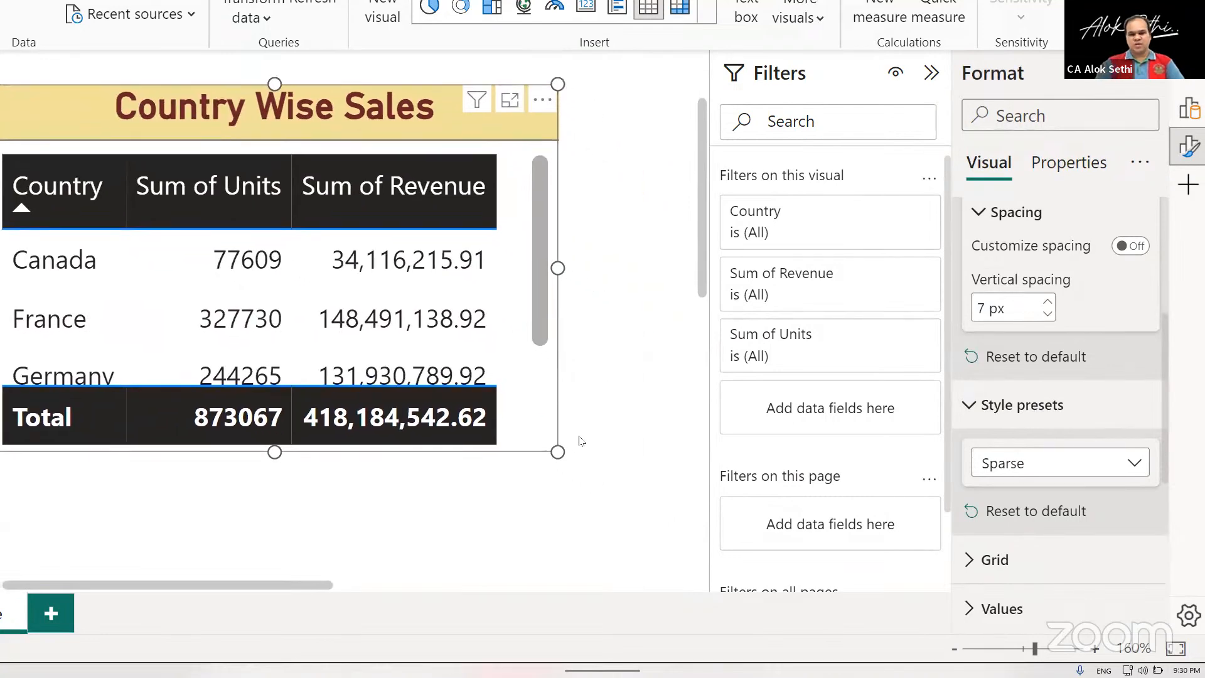
left_click_drag(557, 452, 592, 556)
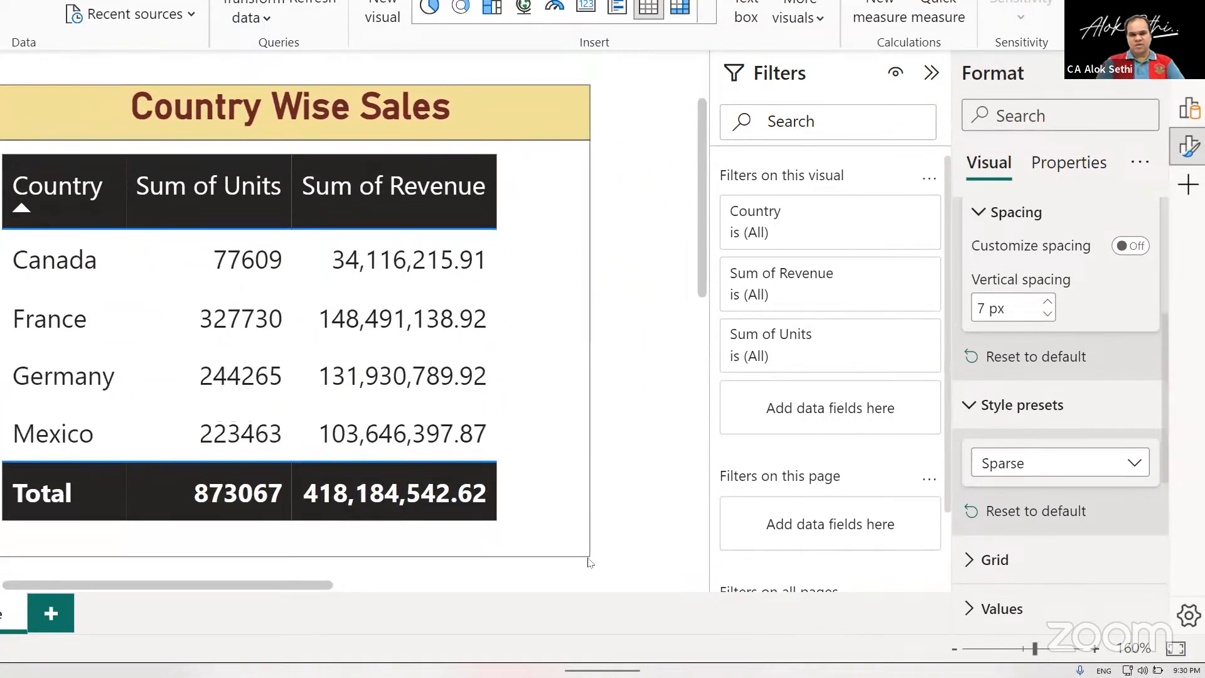
scroll(453, 455, "down", 1)
scroll(453, 455, "left", 1)
scroll(456, 461, "left", 1)
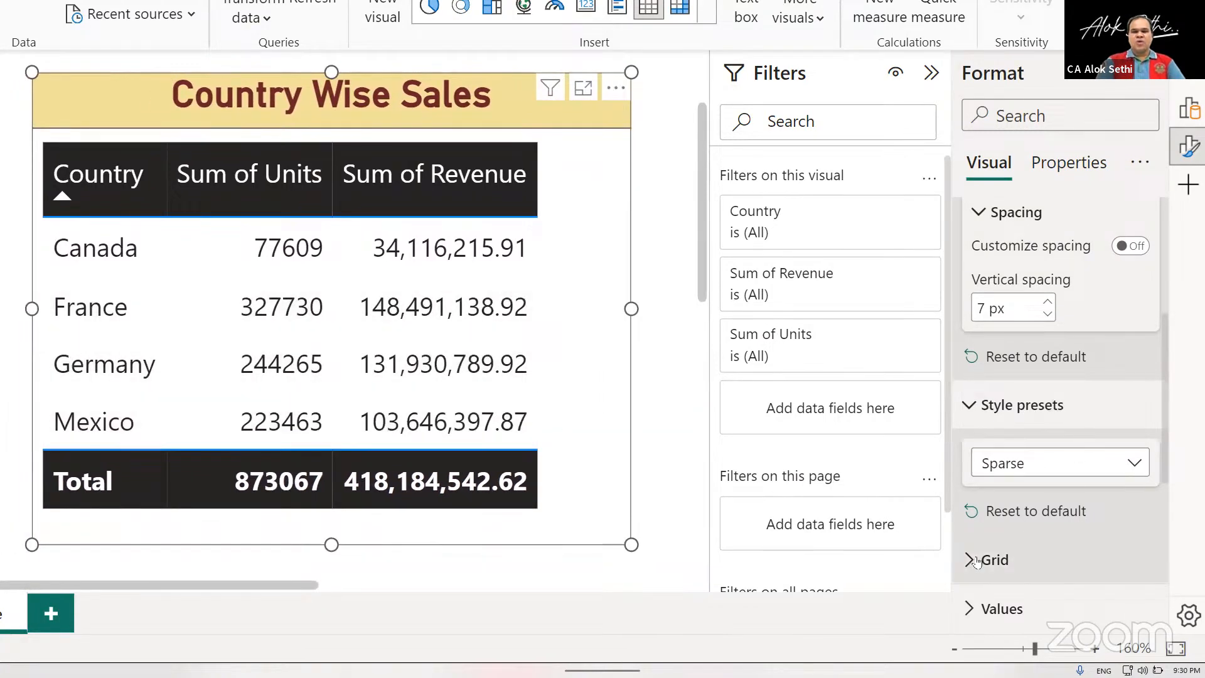
Try bold on the table's values, remove it again, and try the Symbol font.
scroll(977, 560, "down", 1)
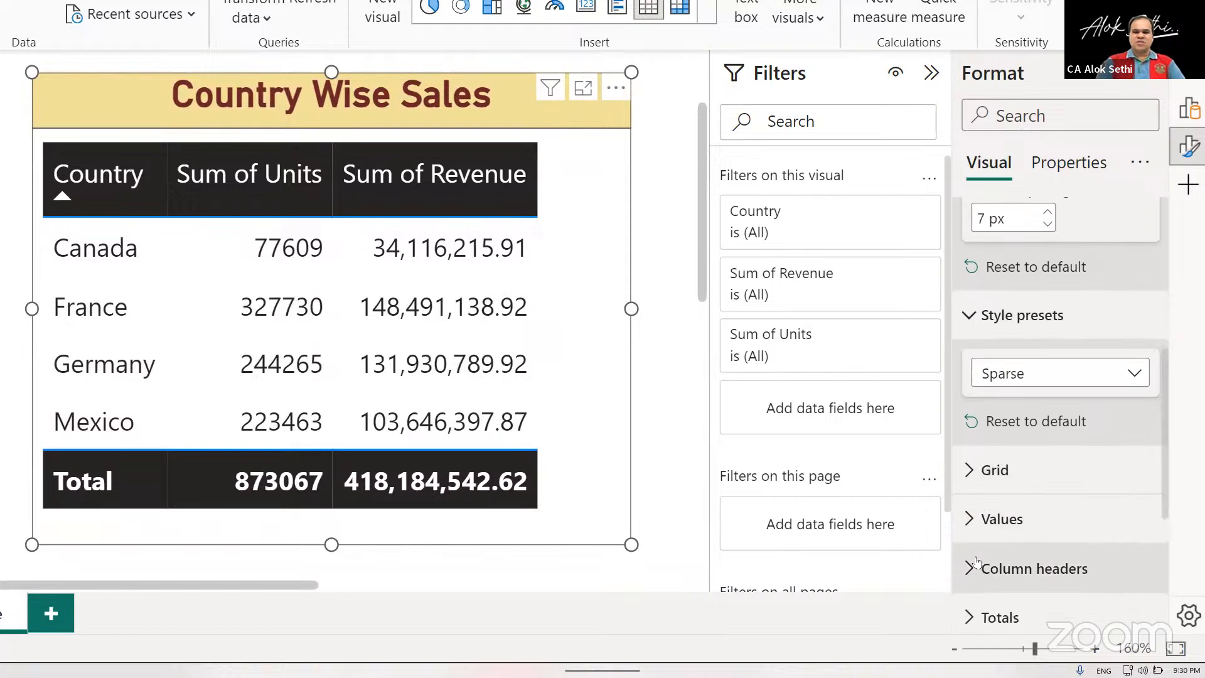
left_click(970, 516)
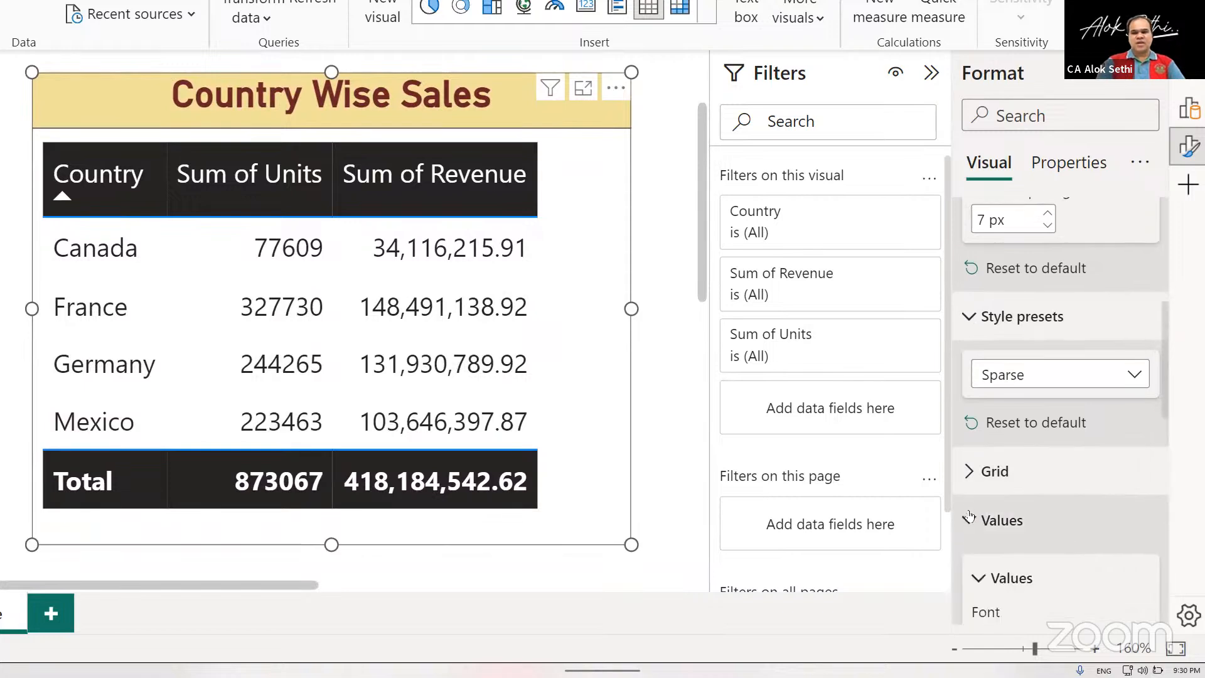
scroll(970, 516, "down", 3)
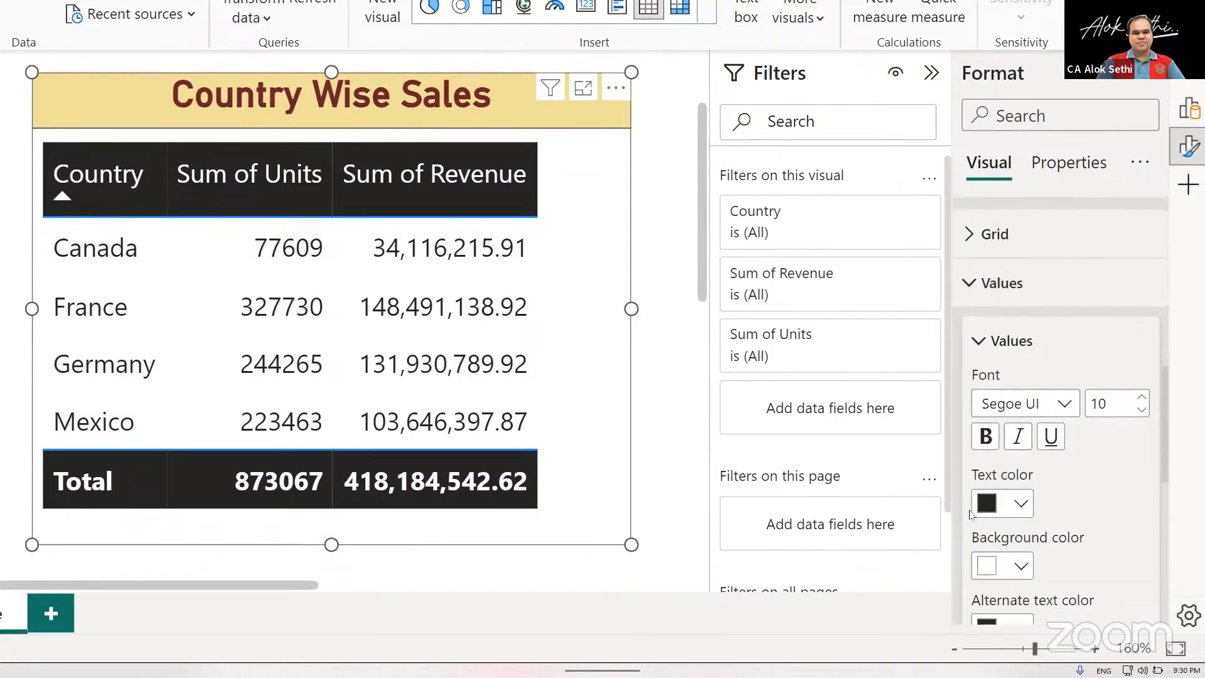
left_click(985, 436)
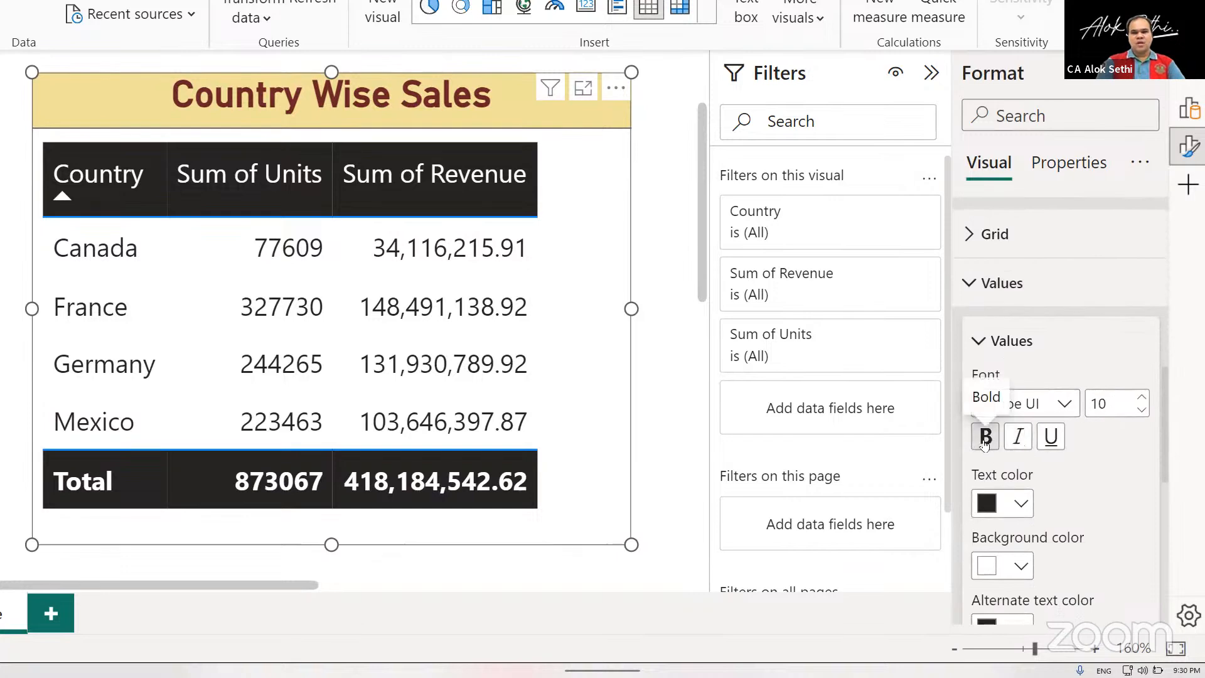
left_click(986, 437)
left_click(1064, 405)
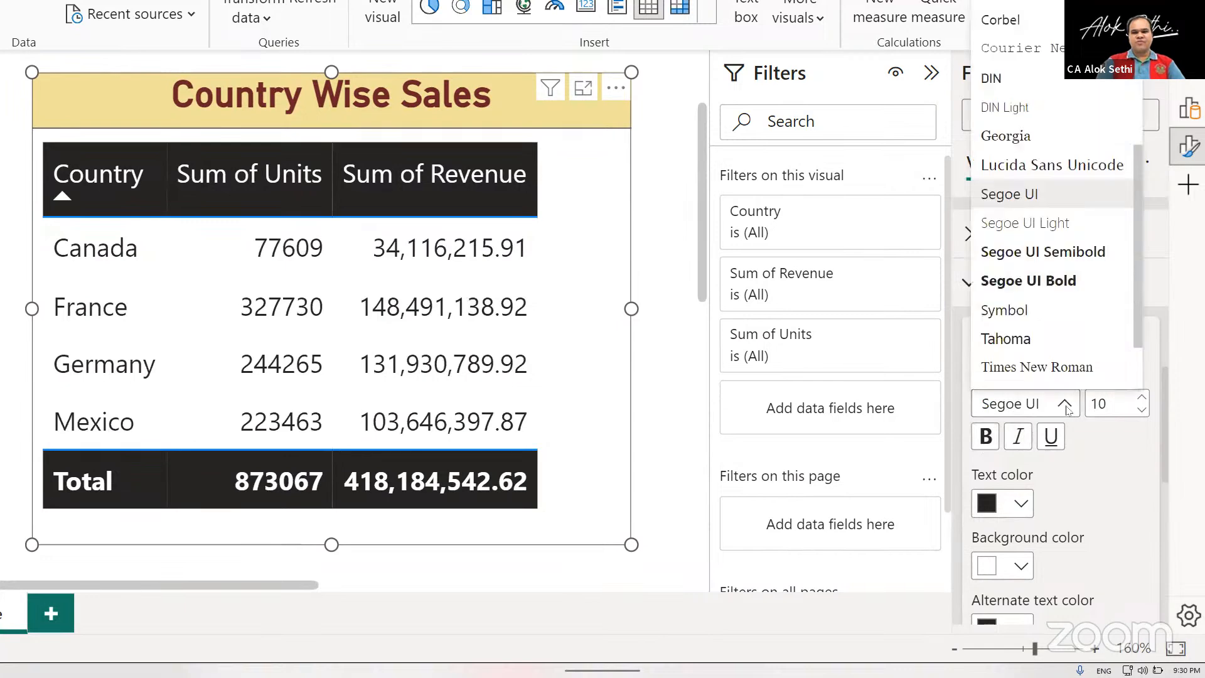
left_click(1031, 310)
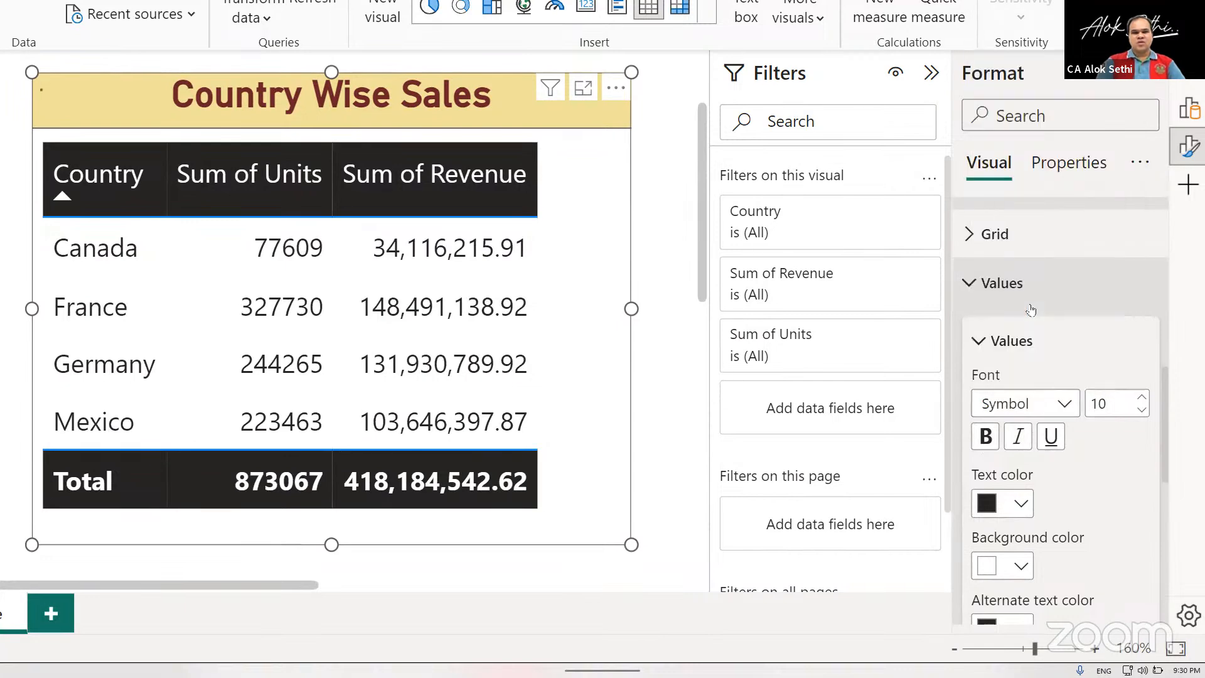
Set the font of the table's values to Cambria.
left_click(1059, 405)
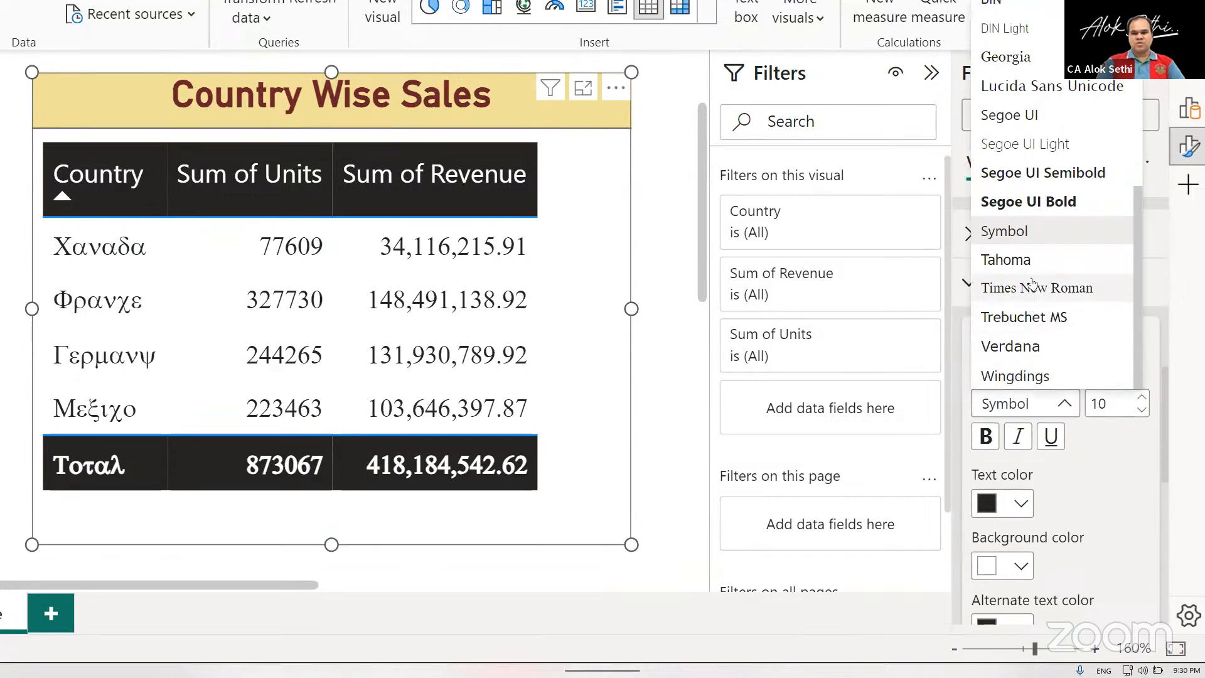
scroll(1032, 284, "up", 2)
scroll(1032, 284, "up", 5)
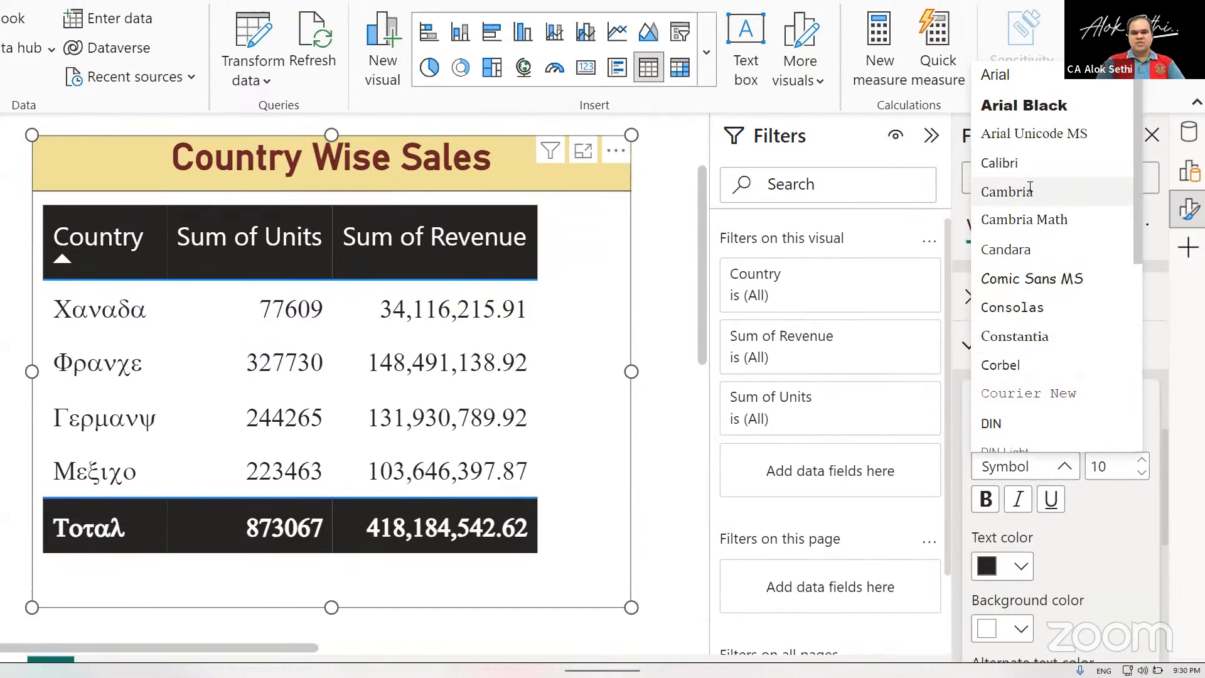
left_click(1030, 191)
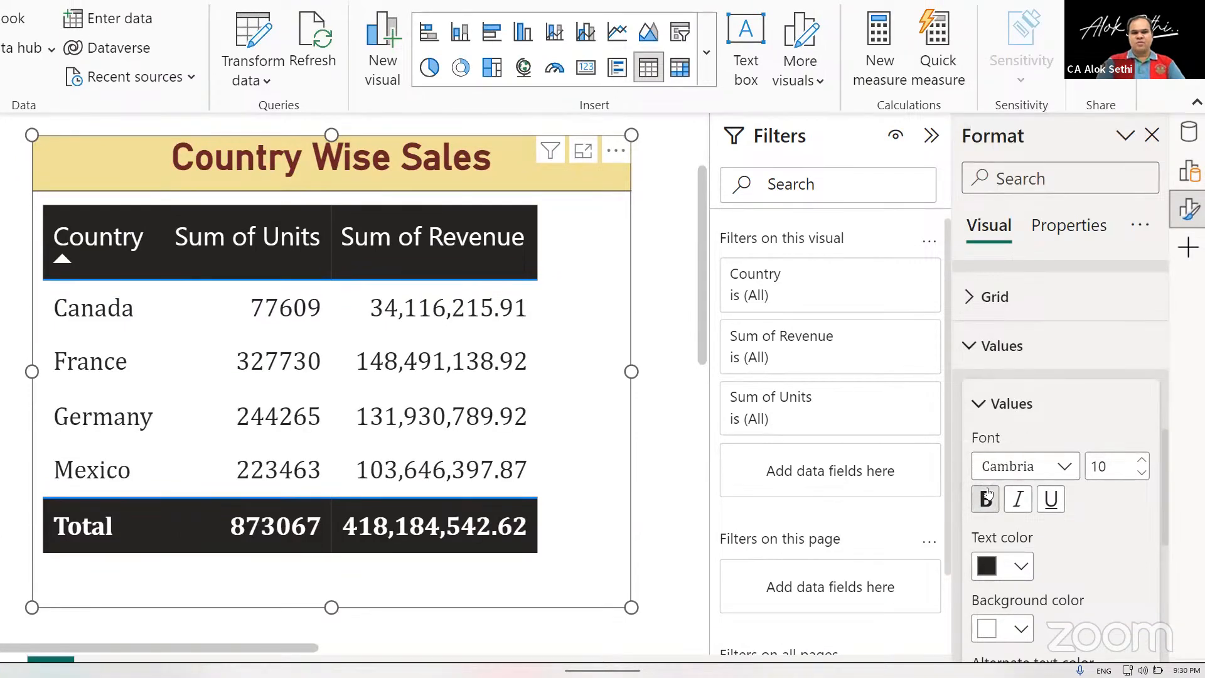
Set the values' text color to dark red and their background color to light red.
left_click(1022, 564)
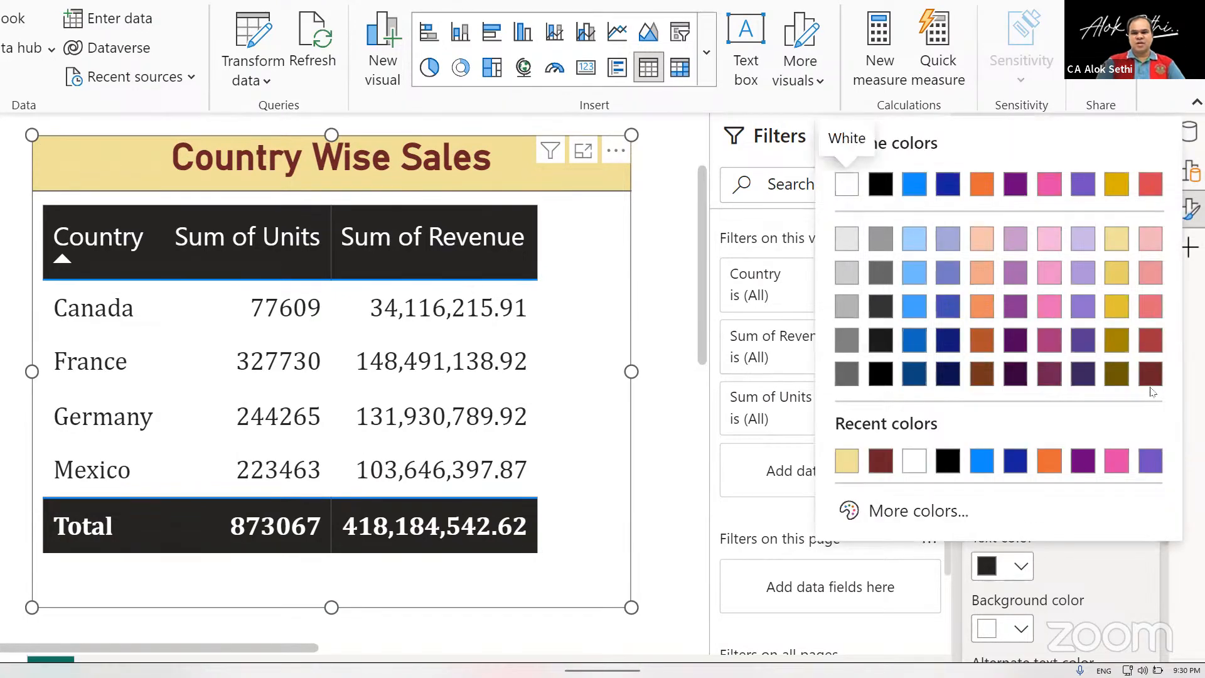
left_click(1149, 375)
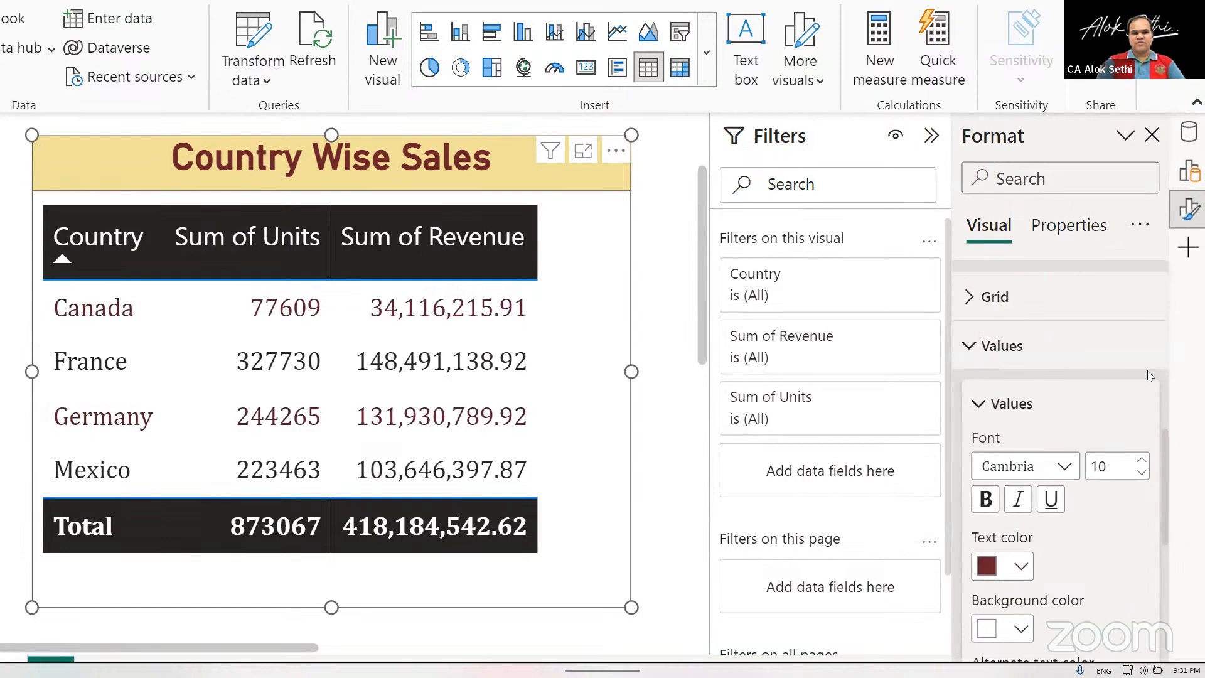
scroll(1140, 450, "down", 5)
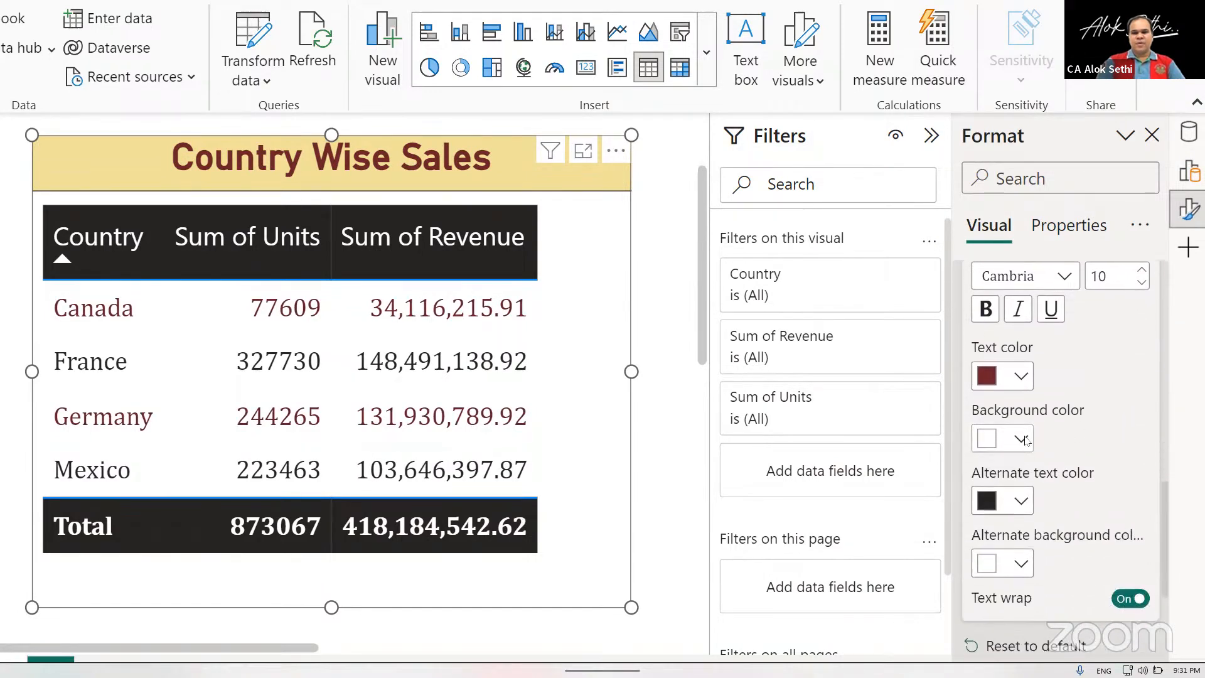
left_click(1024, 440)
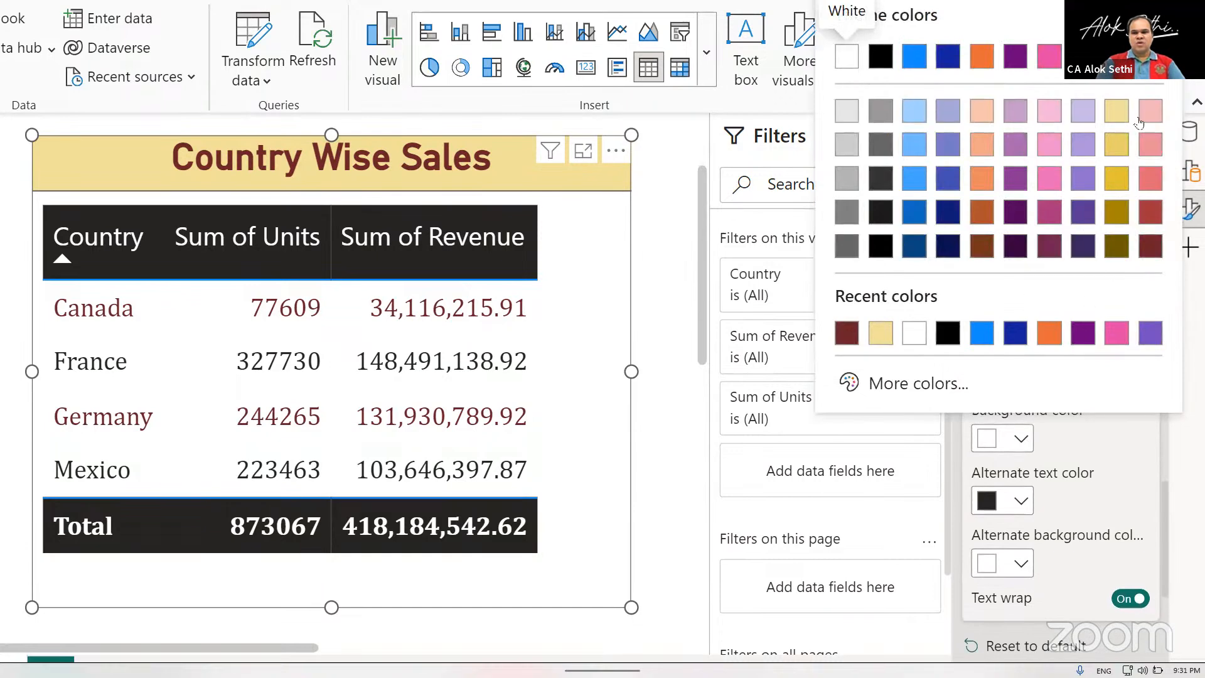
left_click(1143, 118)
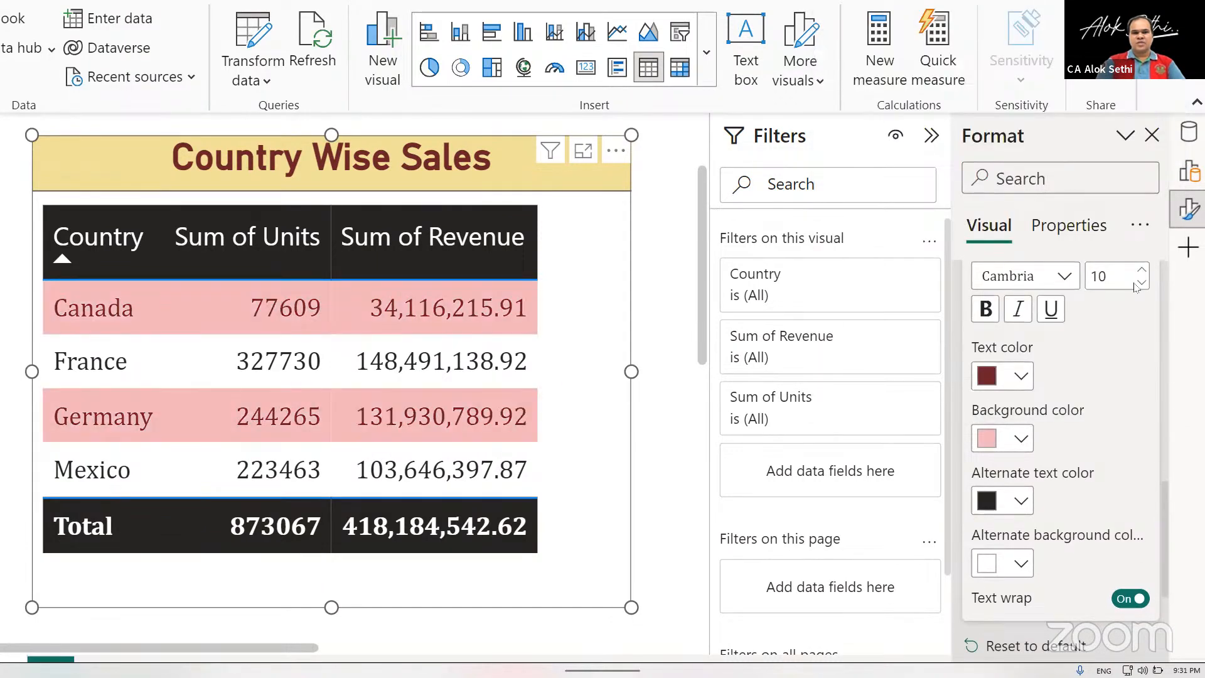
Try the same light red as the values' alternate background color.
scroll(1104, 386, "down", 2)
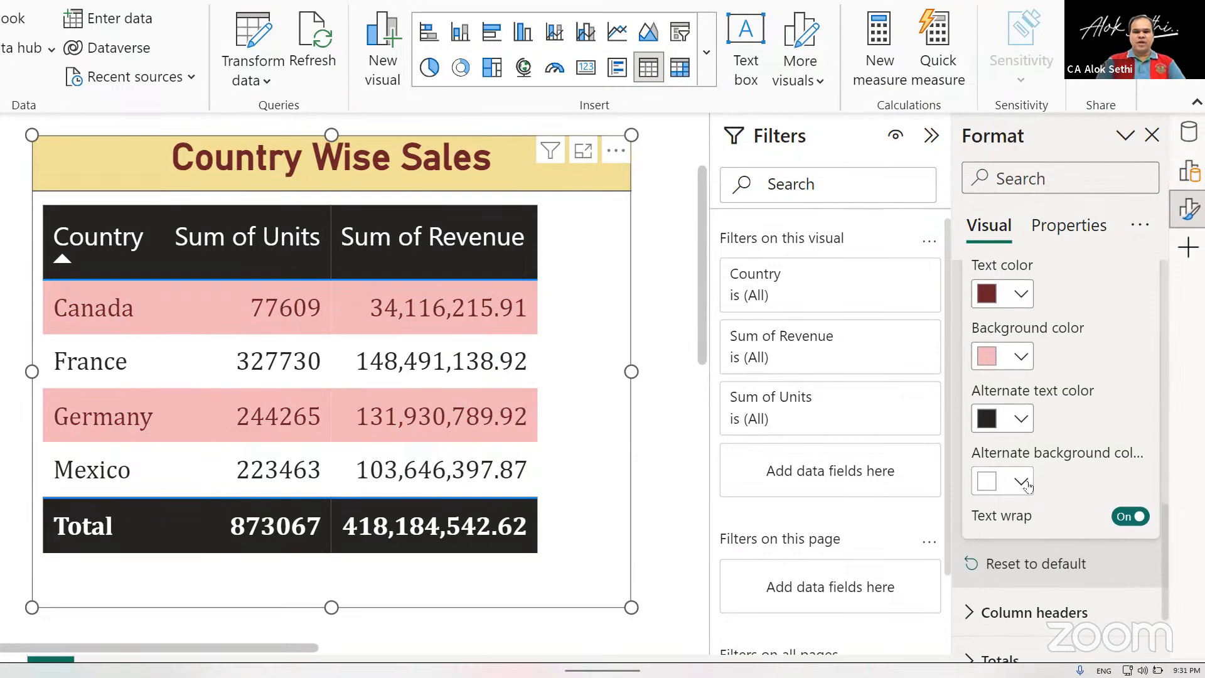
left_click(1021, 482)
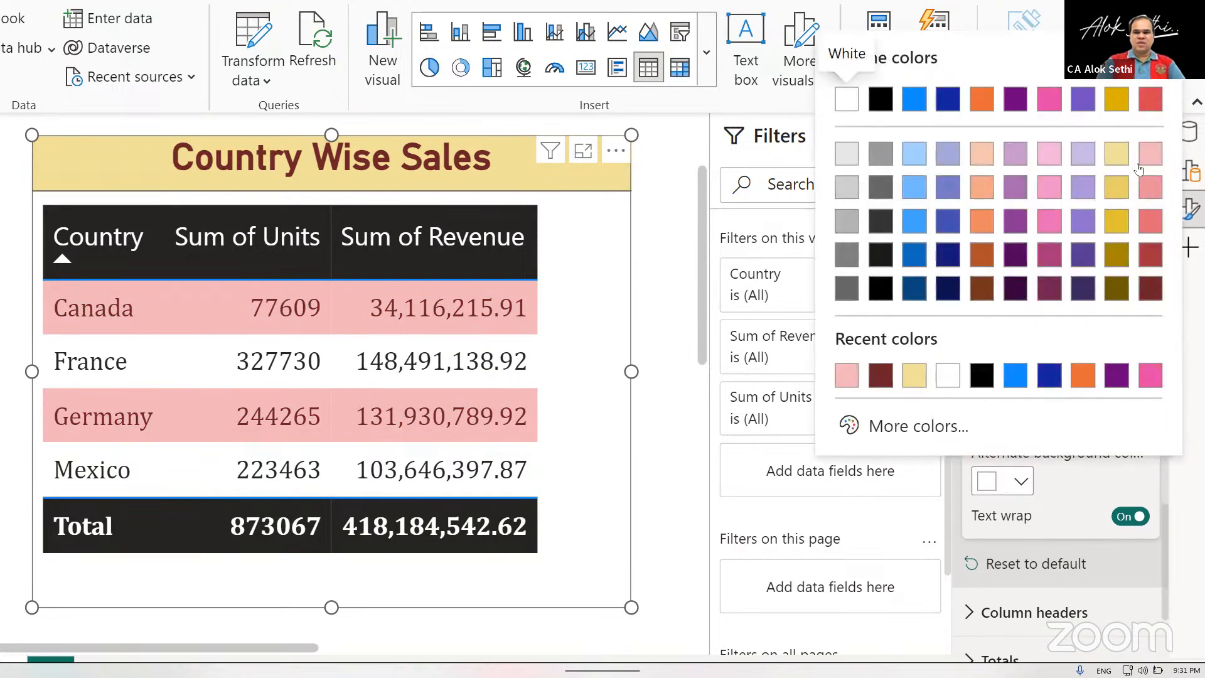
left_click(1143, 161)
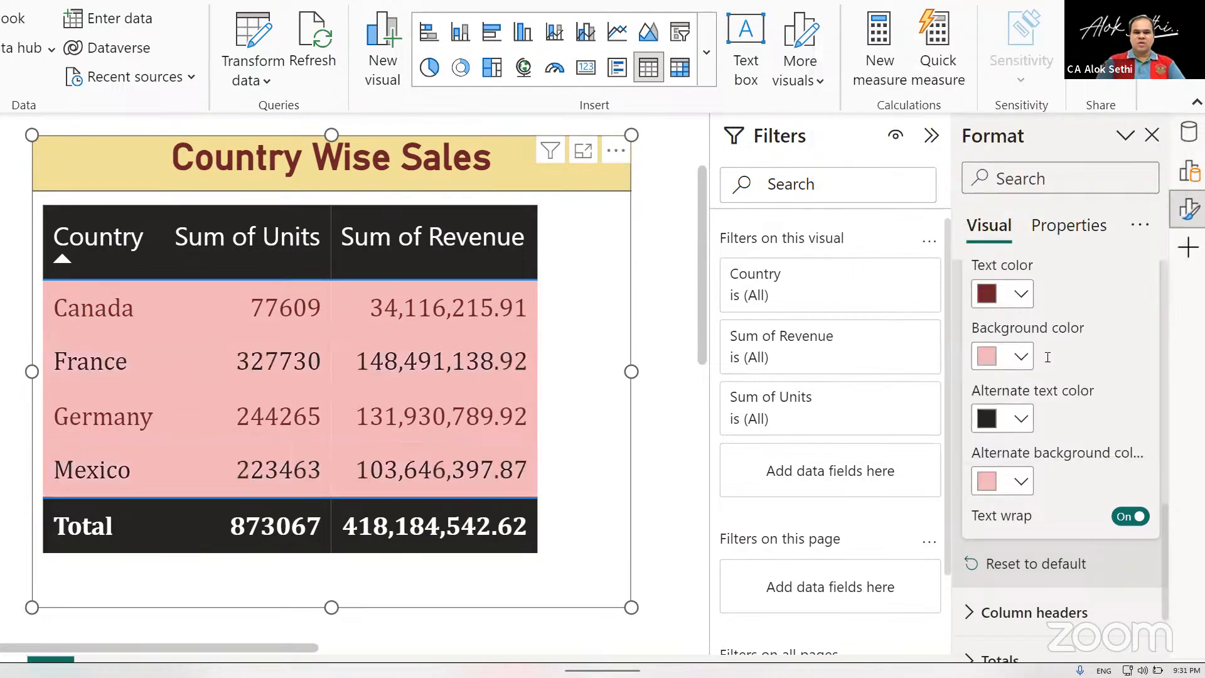
Try light orange as the values' alternate background color, and set it to light indigo blue instead.
left_click(1023, 482)
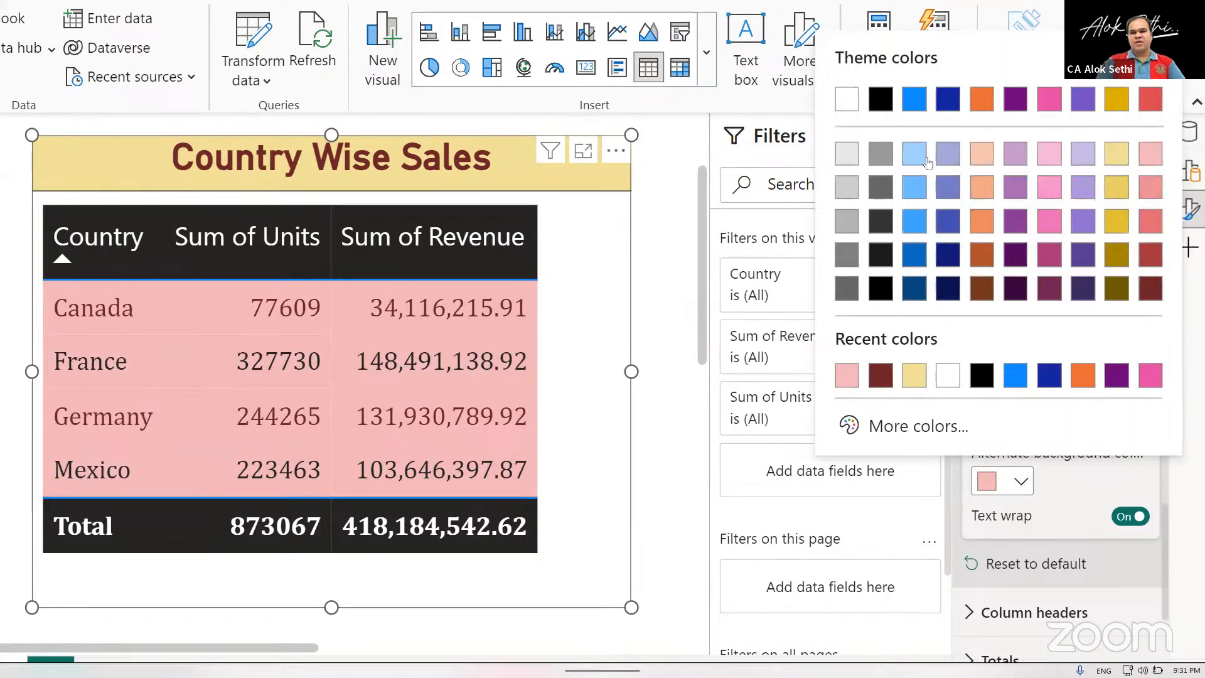
left_click(981, 154)
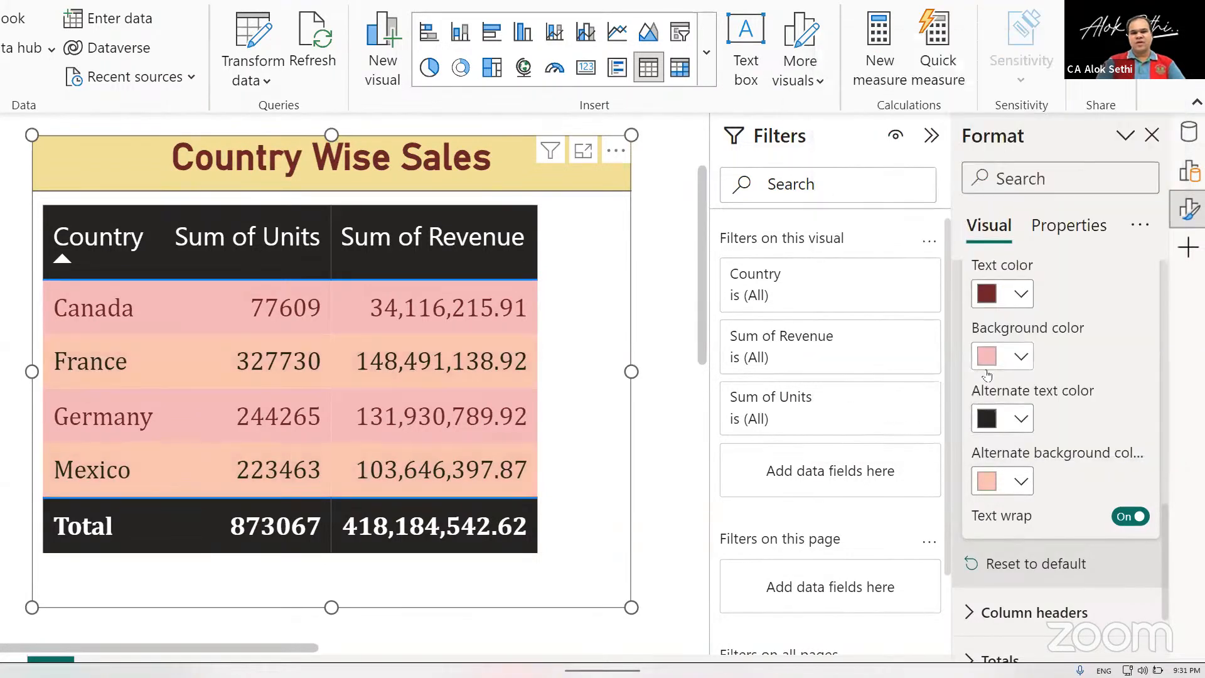
left_click(1013, 487)
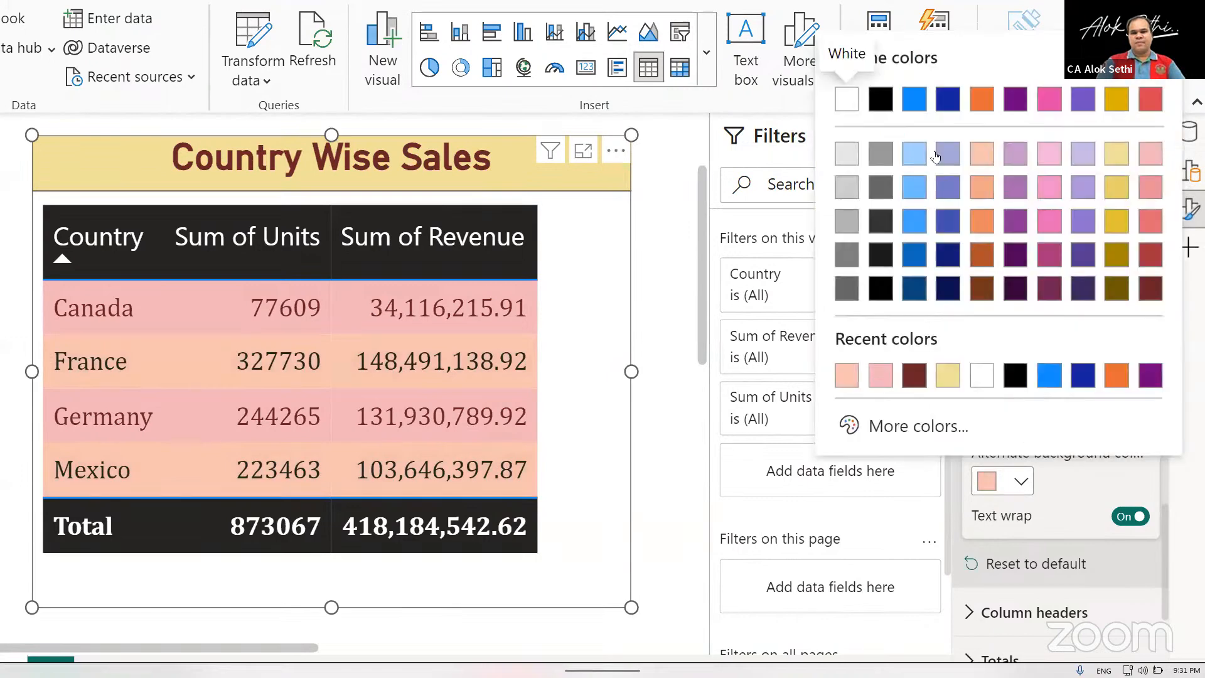
left_click(947, 155)
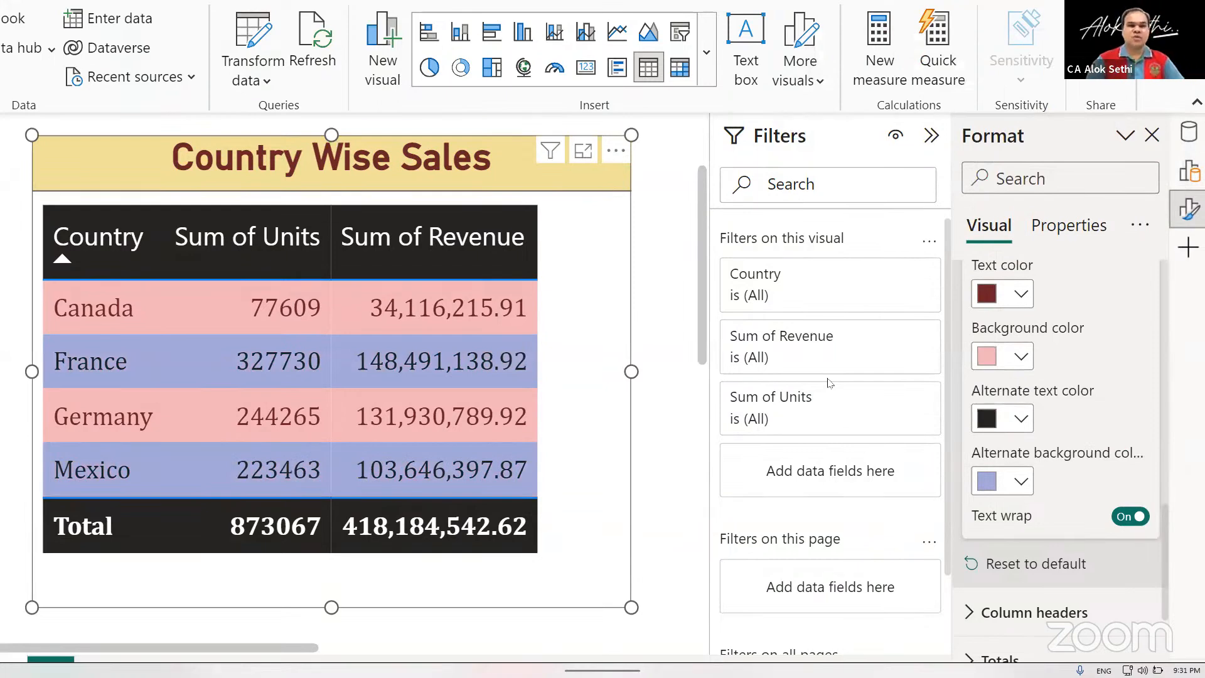
Center-align the column headers of the Country Wise Sales table.
scroll(1029, 483, "down", 3)
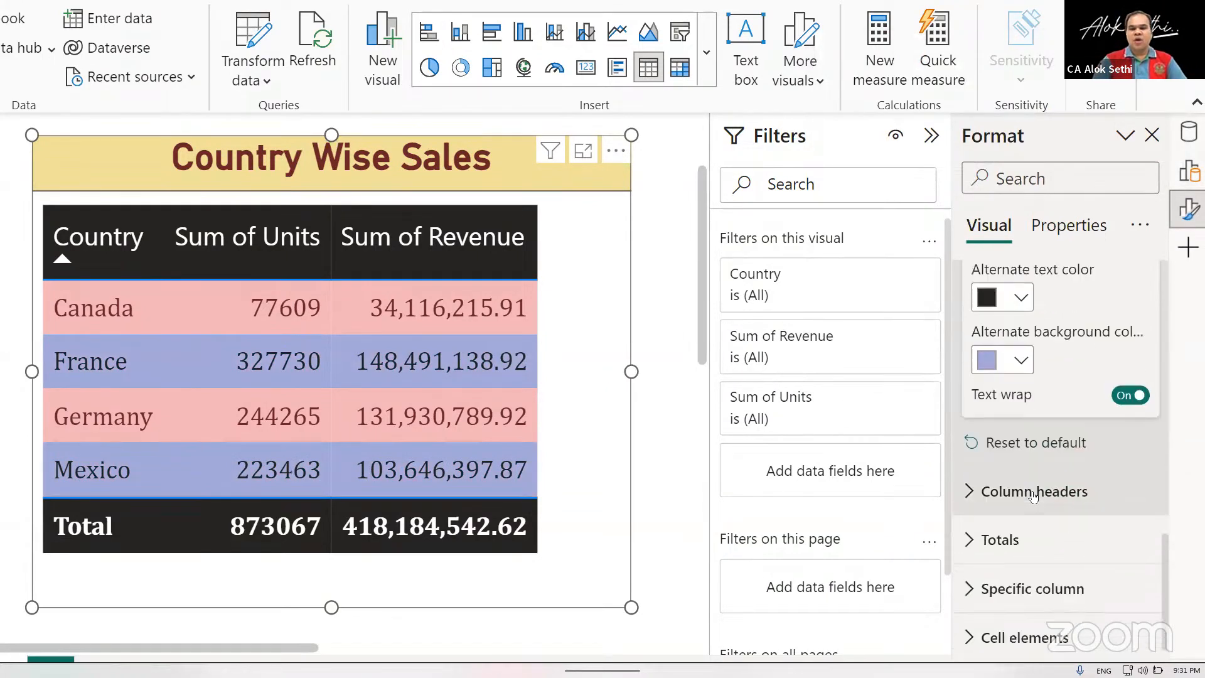
scroll(1033, 497, "down", 1)
scroll(1033, 497, "up", 10)
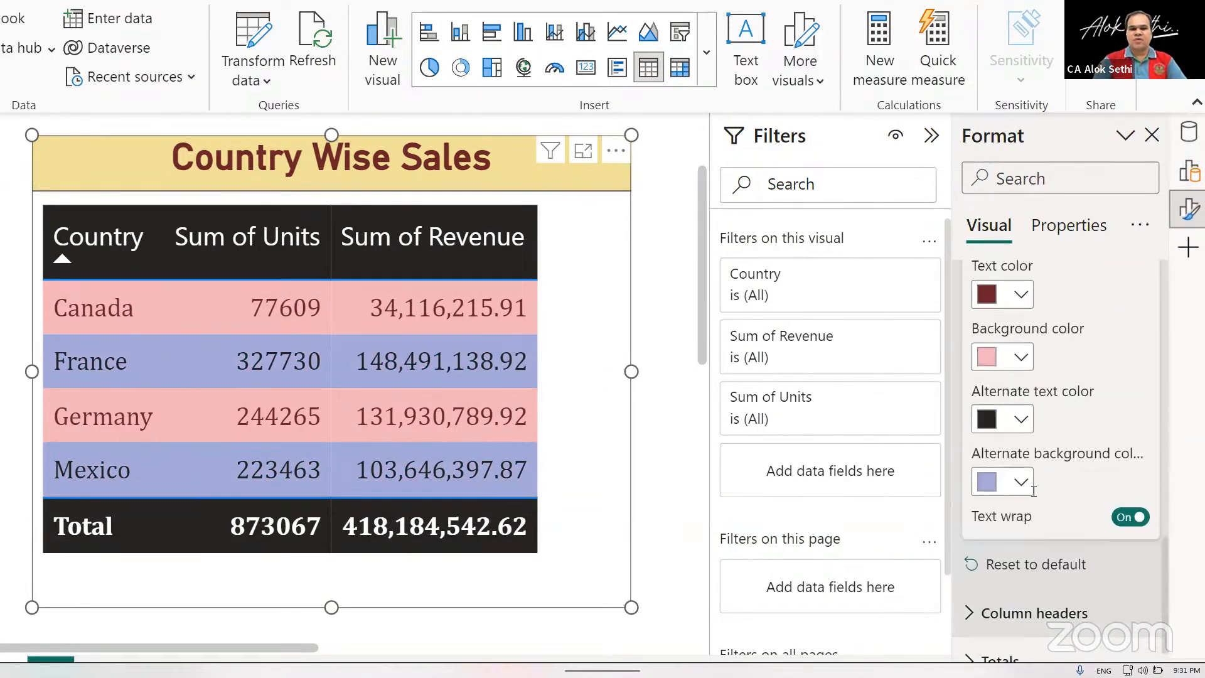
scroll(1032, 497, "down", 7)
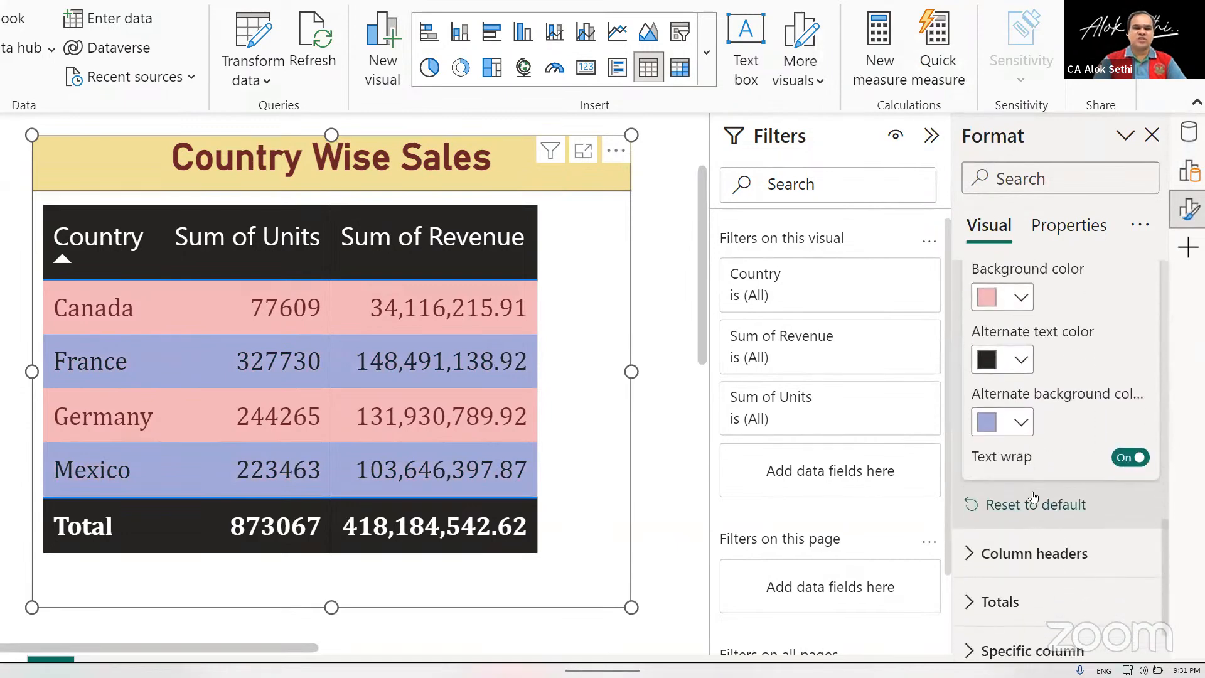
scroll(1034, 497, "down", 2)
left_click(967, 441)
scroll(1004, 477, "down", 4)
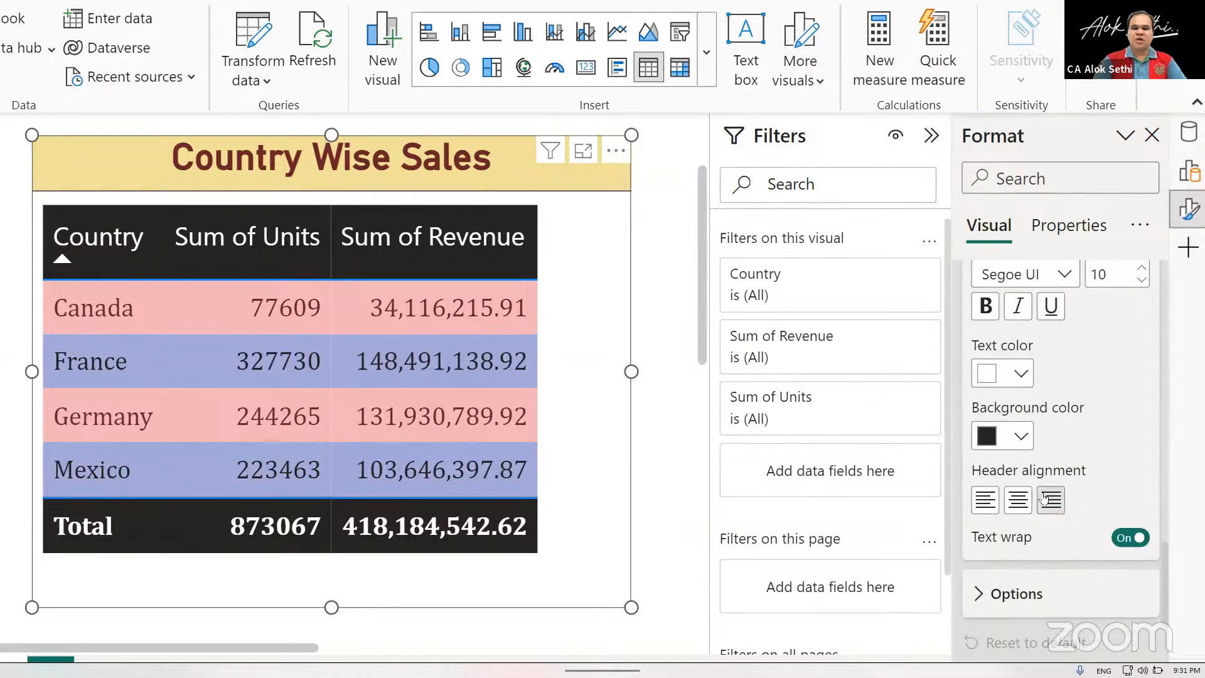
scroll(1043, 495, "down", 1)
left_click(1017, 467)
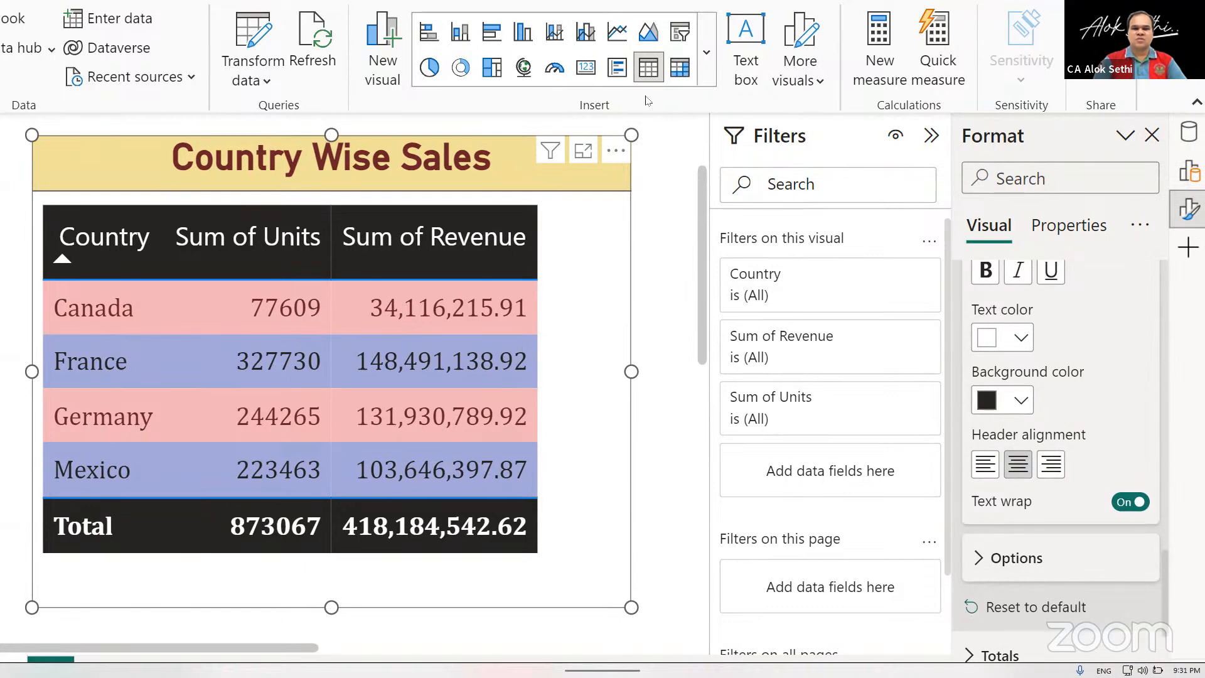
Examine the column headers' width options and the table's value and header text formatting settings.
left_click(991, 559)
scroll(1004, 534, "down", 5)
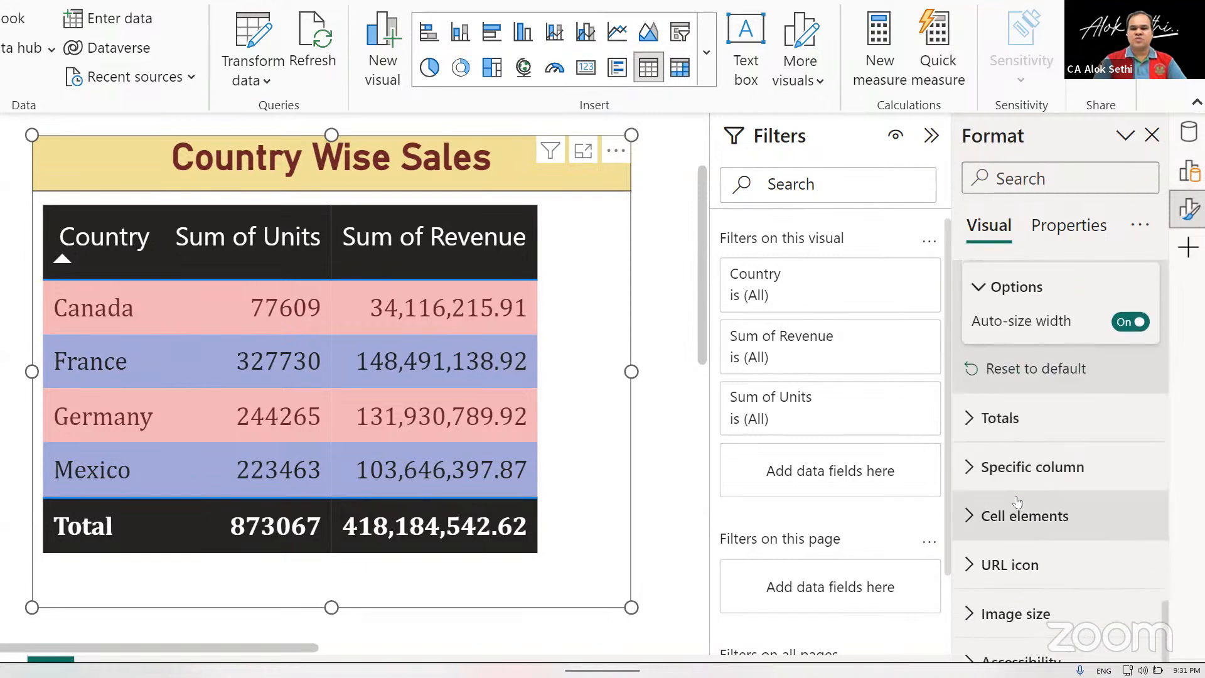
scroll(1016, 502, "up", 10)
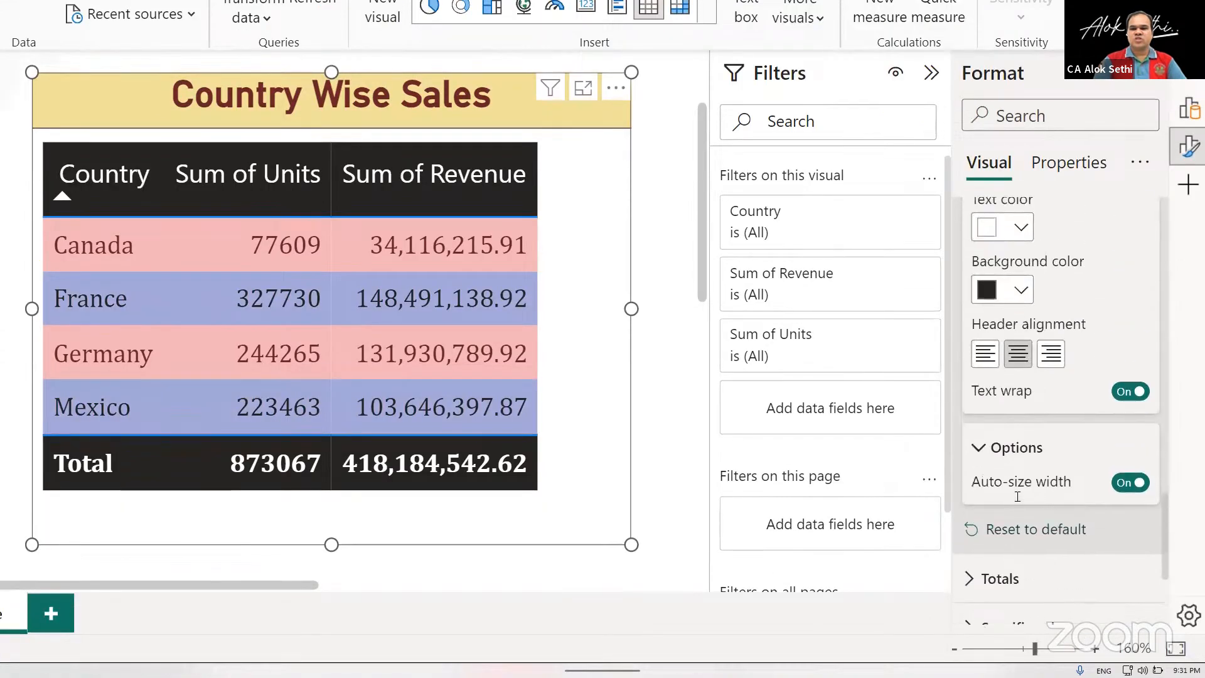
scroll(1017, 495, "up", 8)
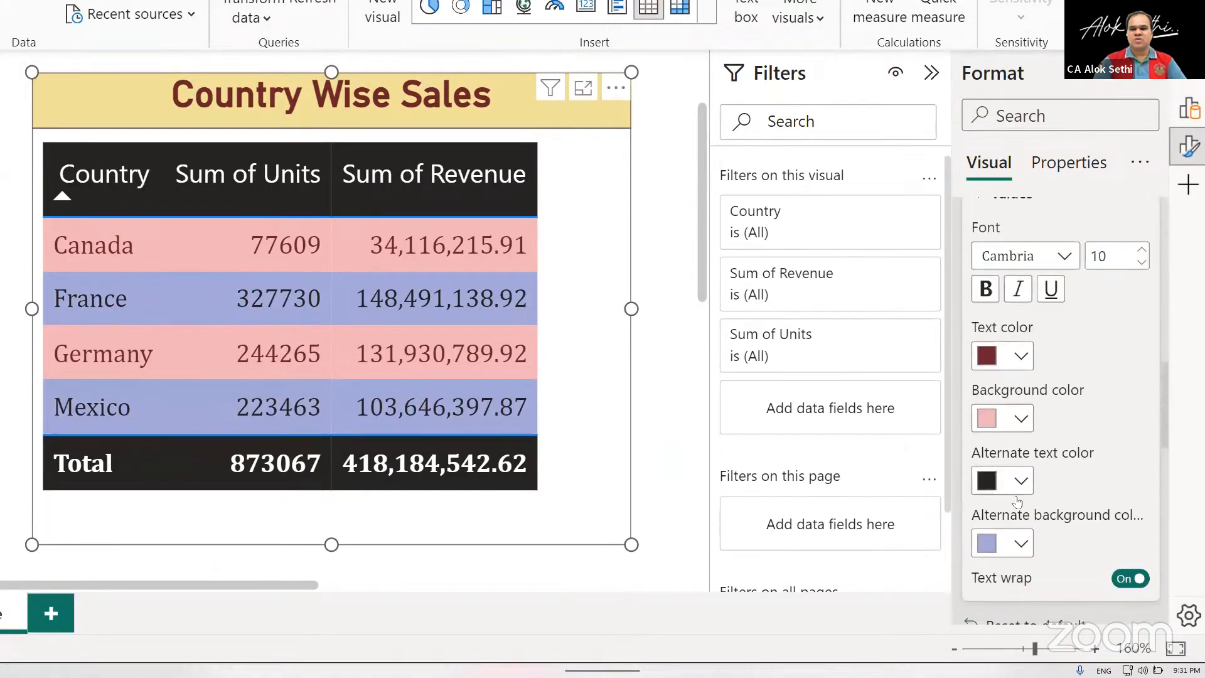
left_click(966, 509)
left_click(1063, 559)
scroll(1061, 555, "down", 5)
scroll(1060, 553, "down", 2)
scroll(989, 406, "up", 3)
left_click(983, 390)
left_click(983, 391)
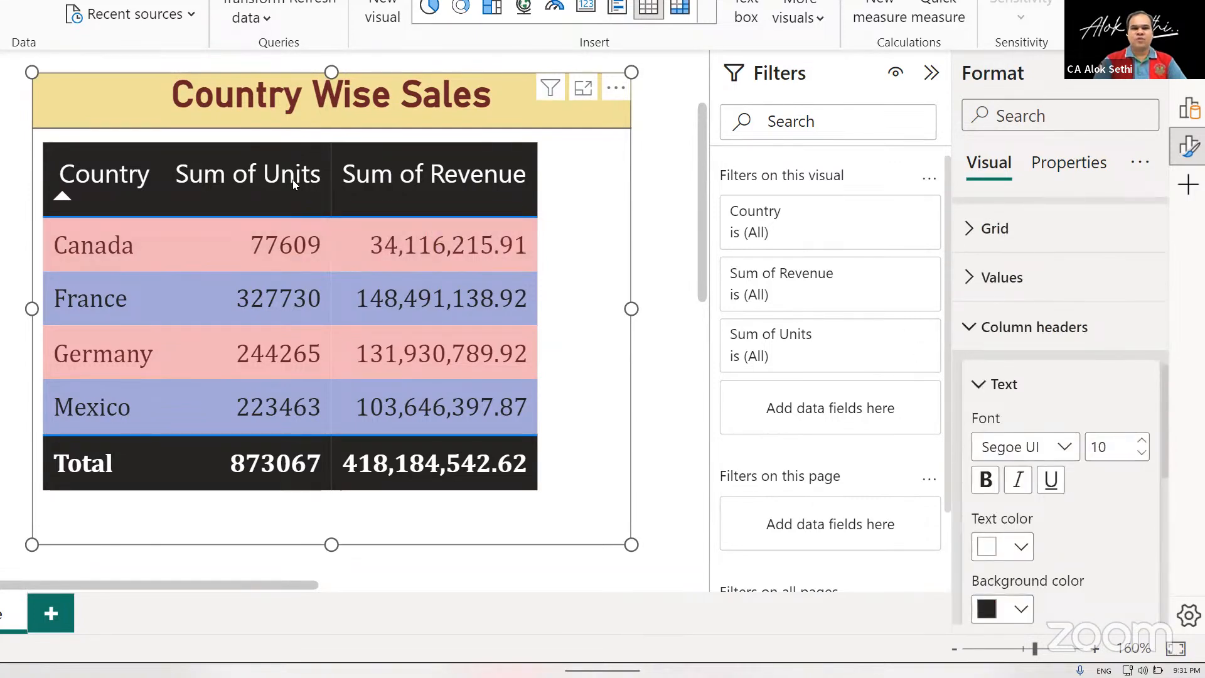
Sort the table by Sum of Units in descending and ascending order, and finally by Sum of Revenue in descending order.
left_click(250, 183)
right_click(249, 182)
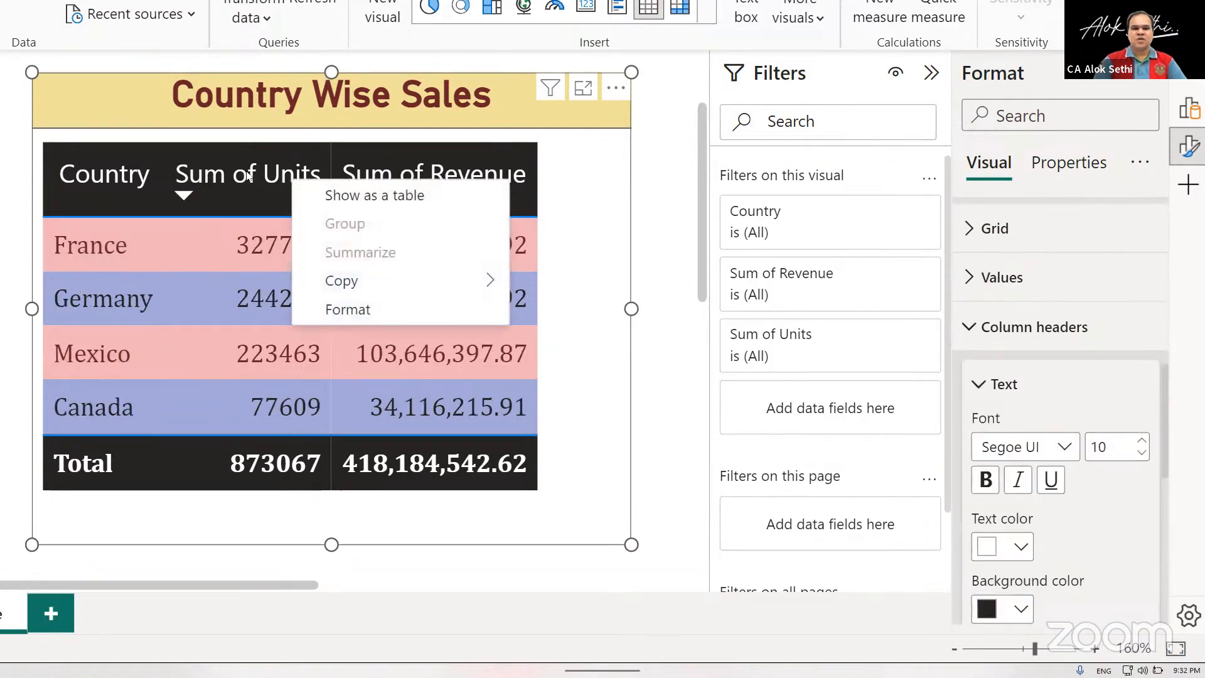
key("Escape")
left_click(299, 174)
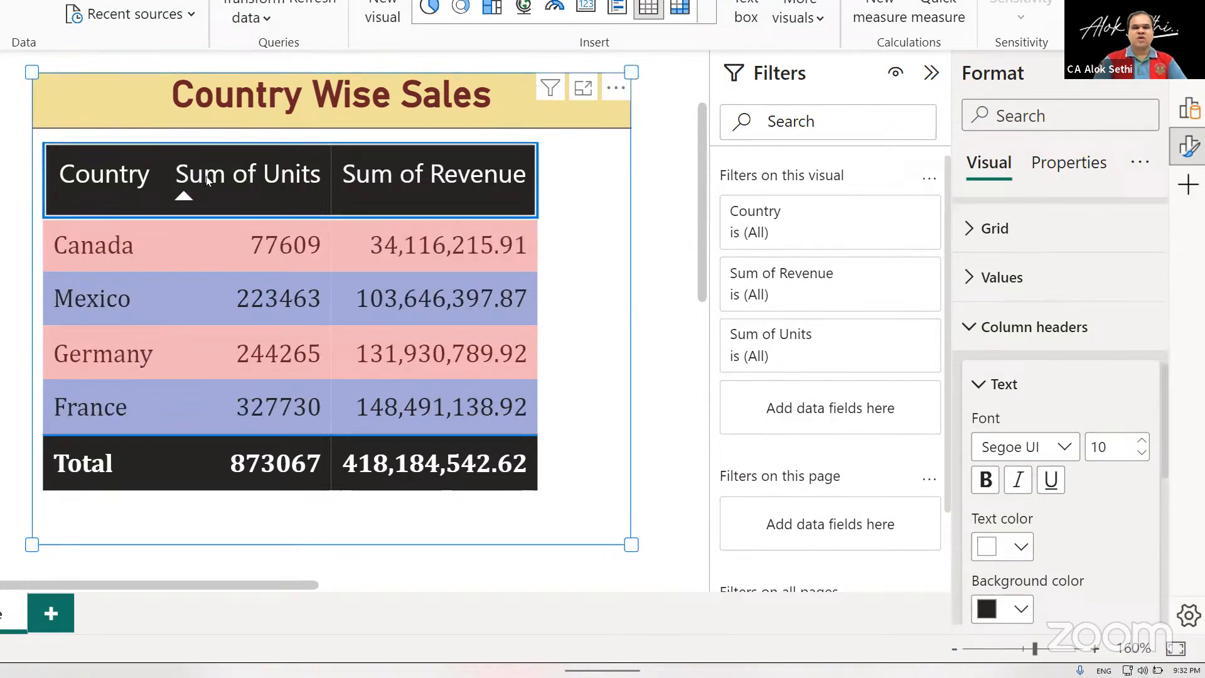
left_click(180, 199)
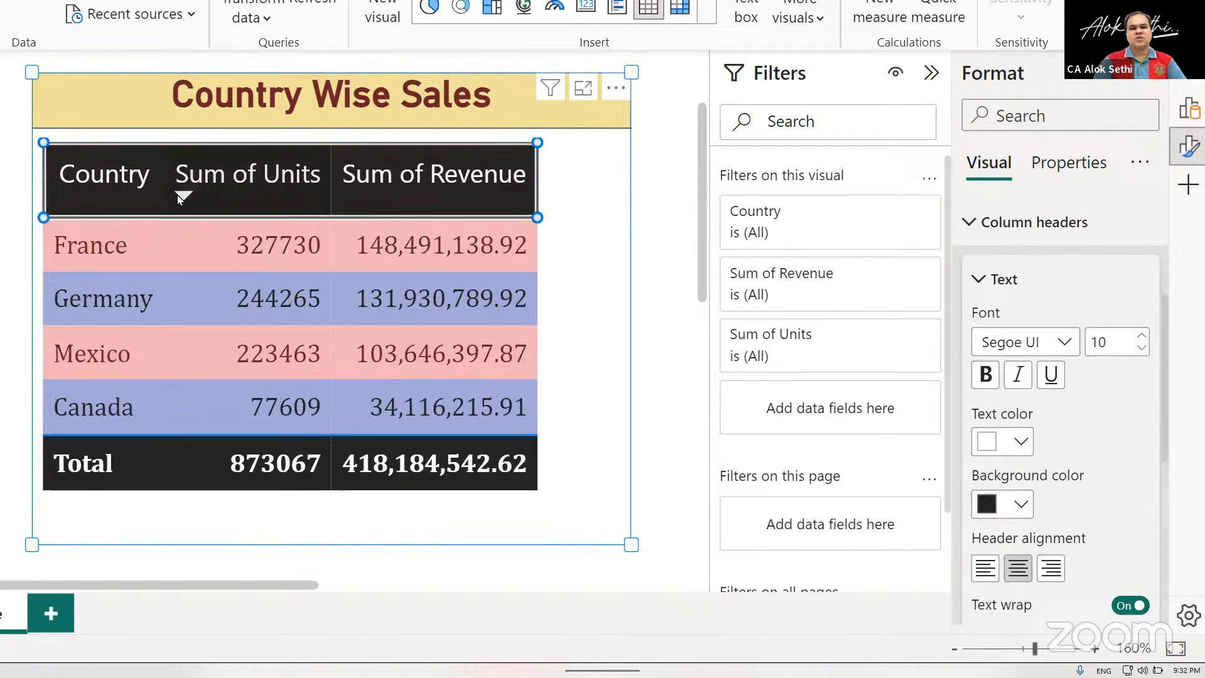
left_click(178, 198)
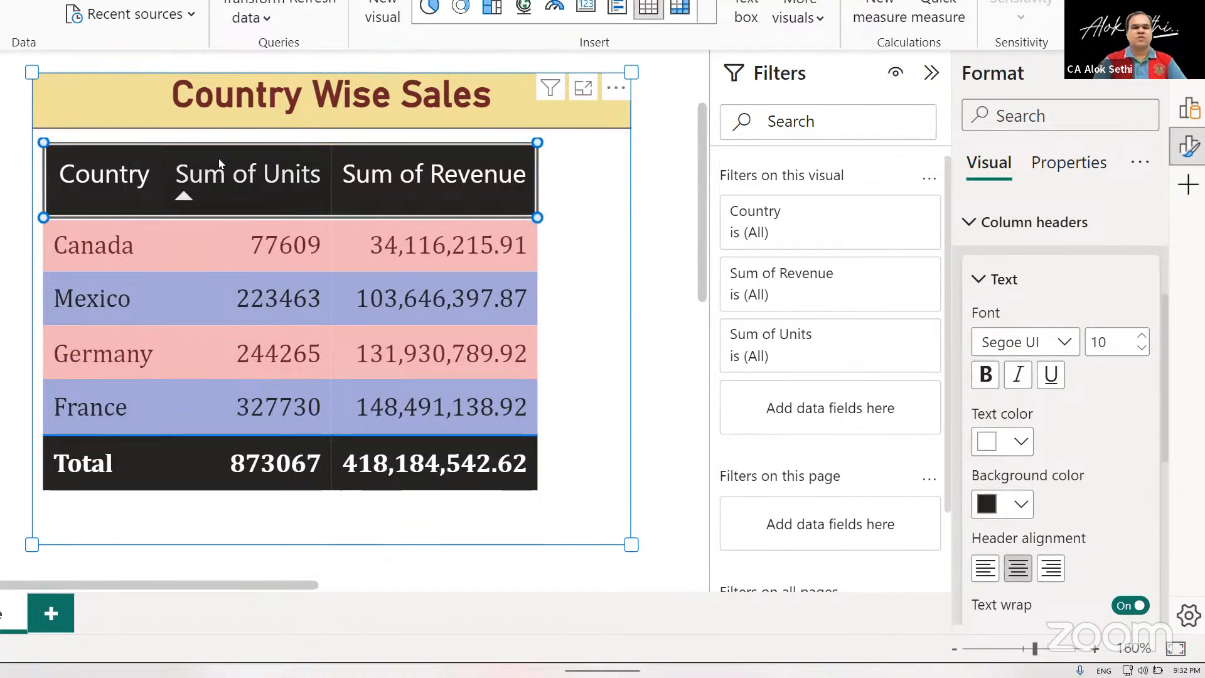
left_click(348, 192)
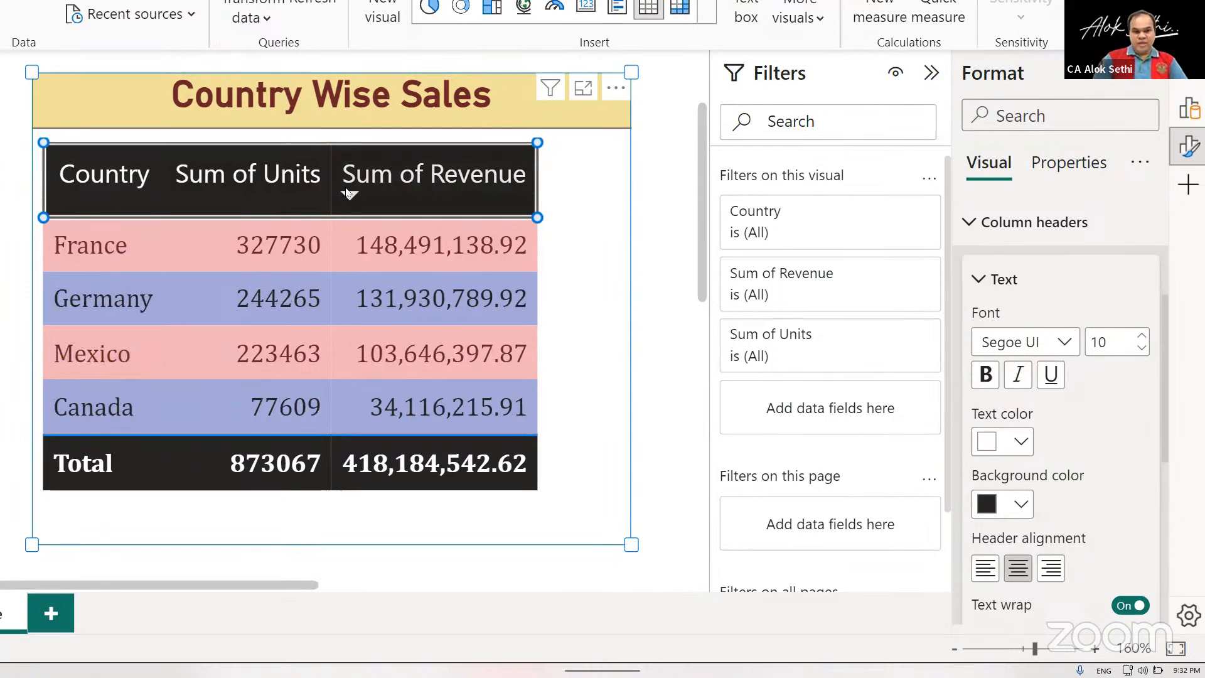
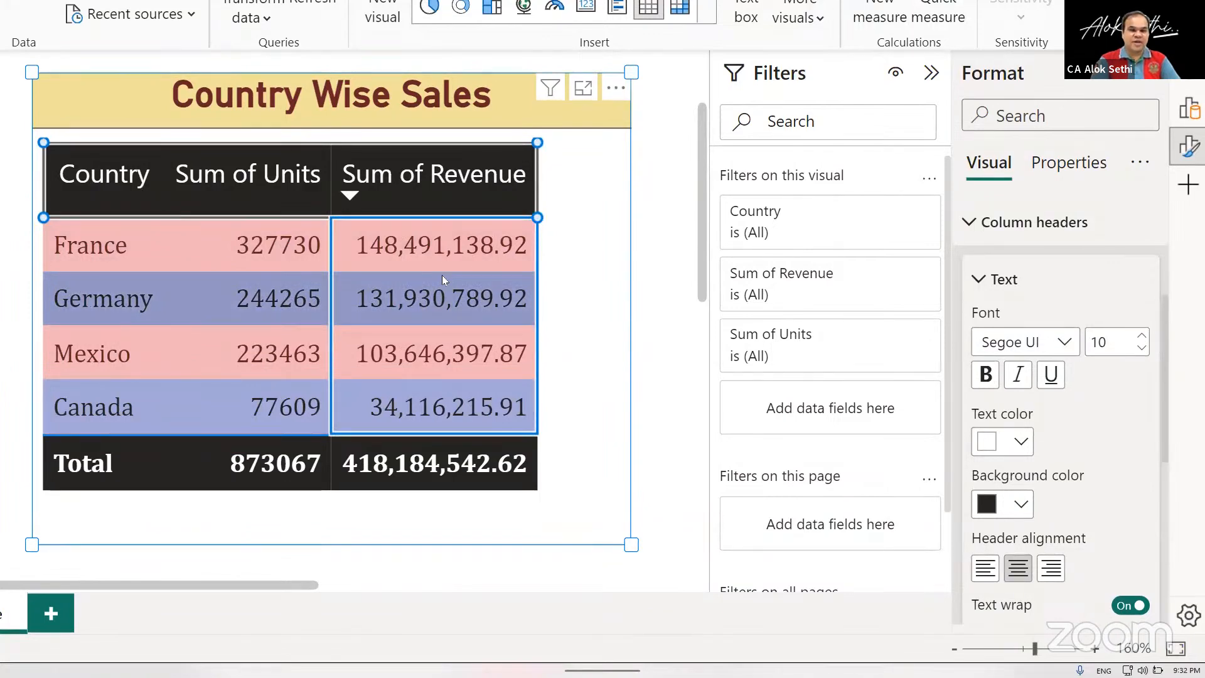
Dismiss the rendering error and turn on applying the Country column's specific settings to its header.
scroll(441, 274, "down", 2)
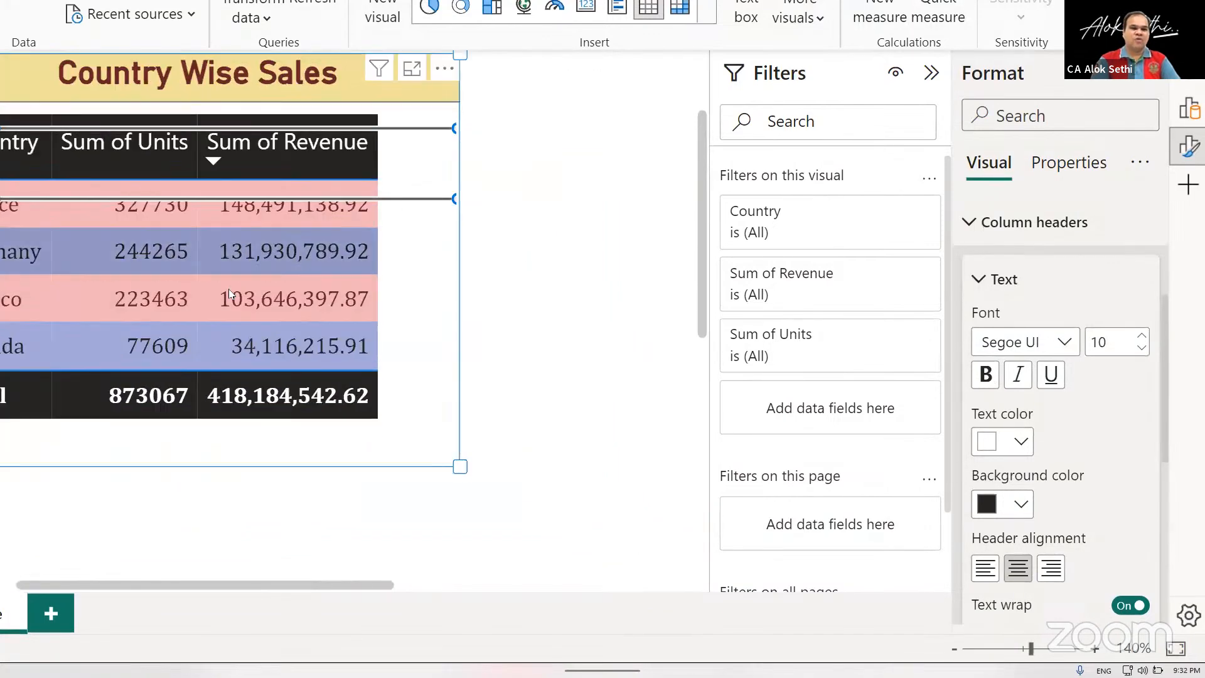
scroll(231, 295, "left", 3)
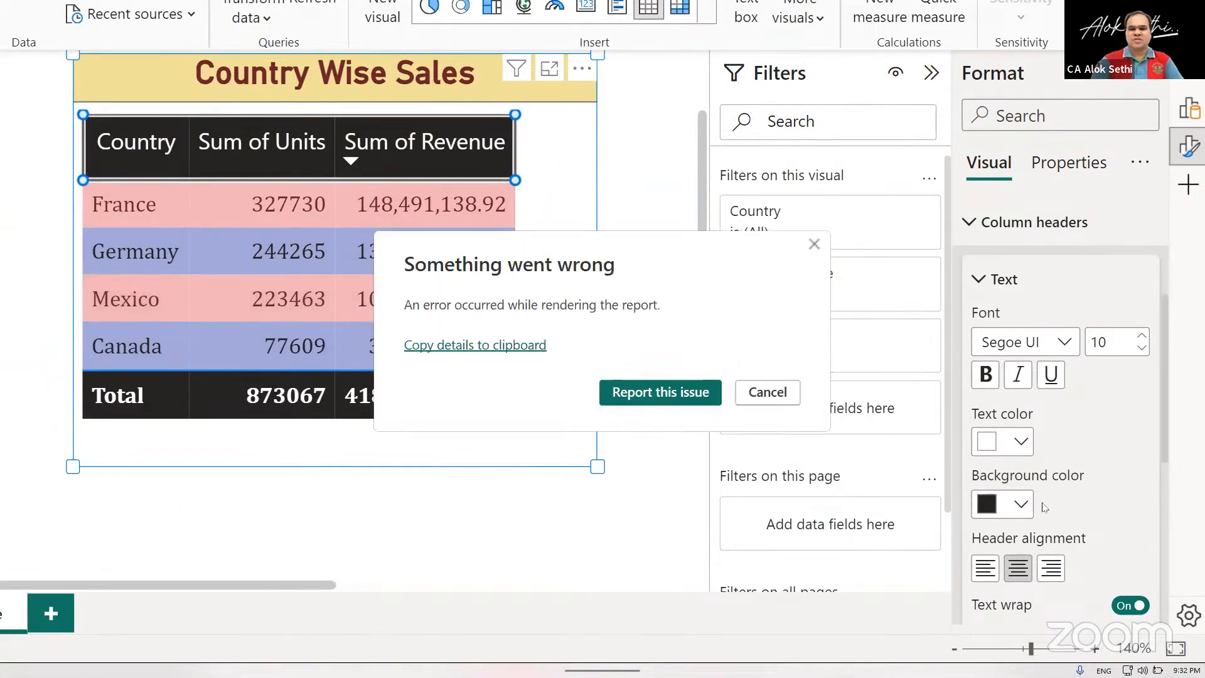
left_click(767, 392)
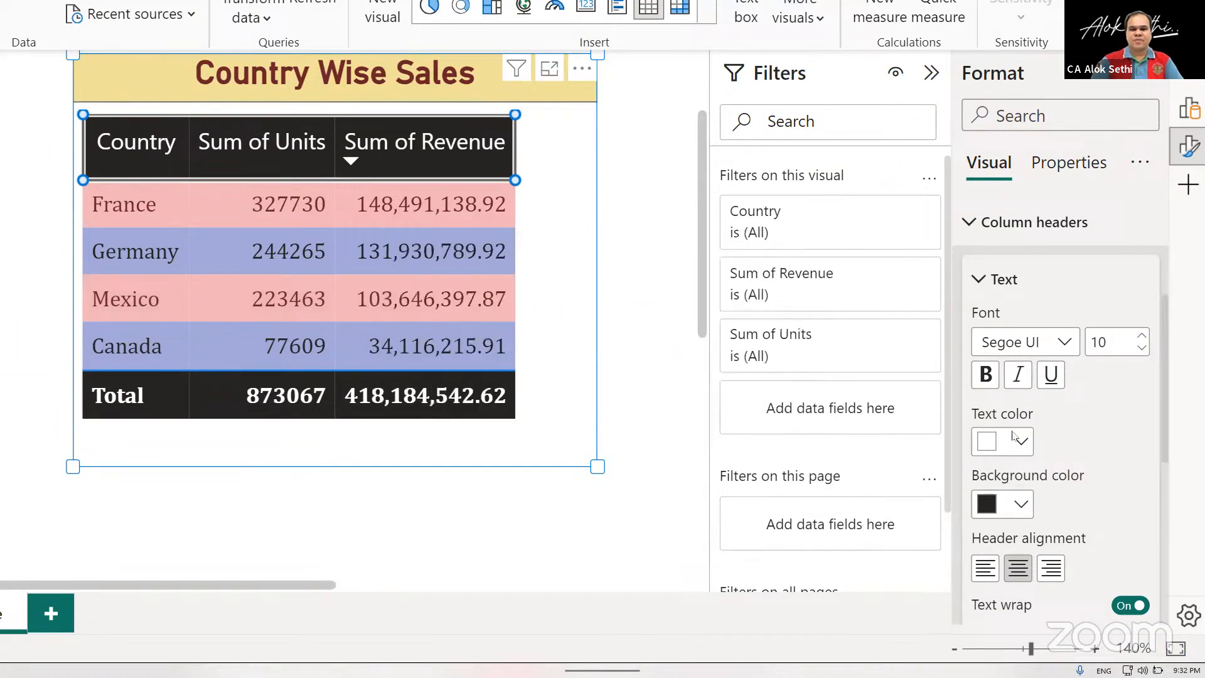
scroll(1013, 438, "down", 6)
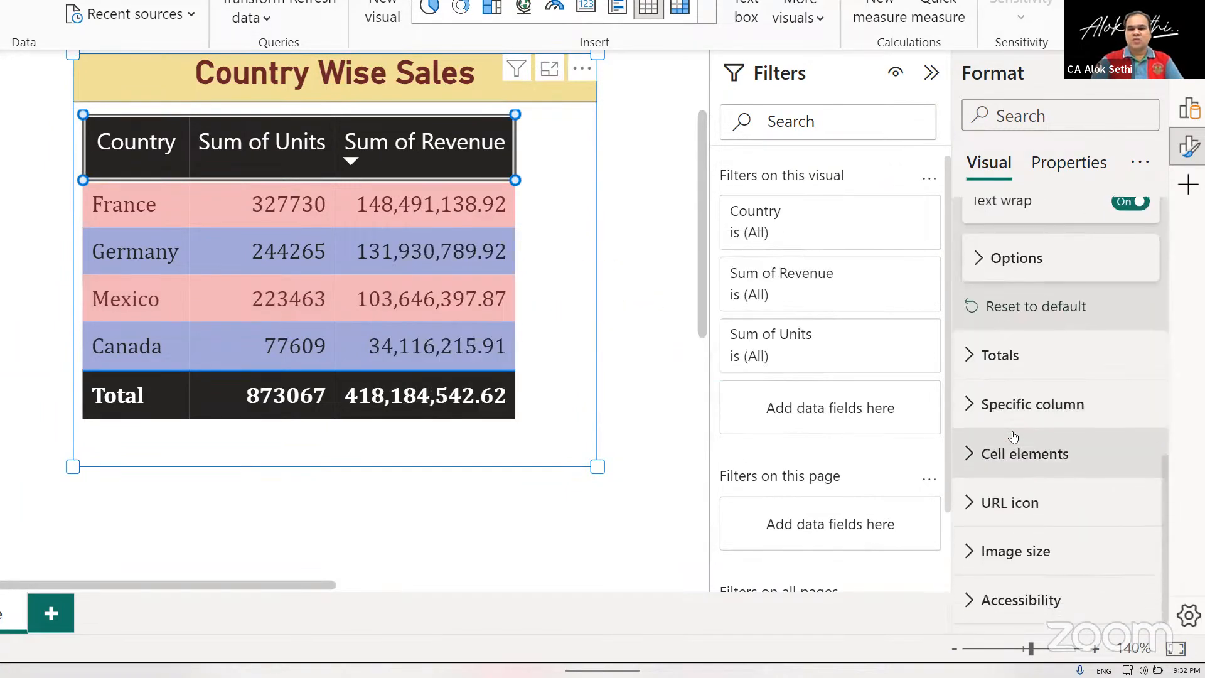
left_click(973, 405)
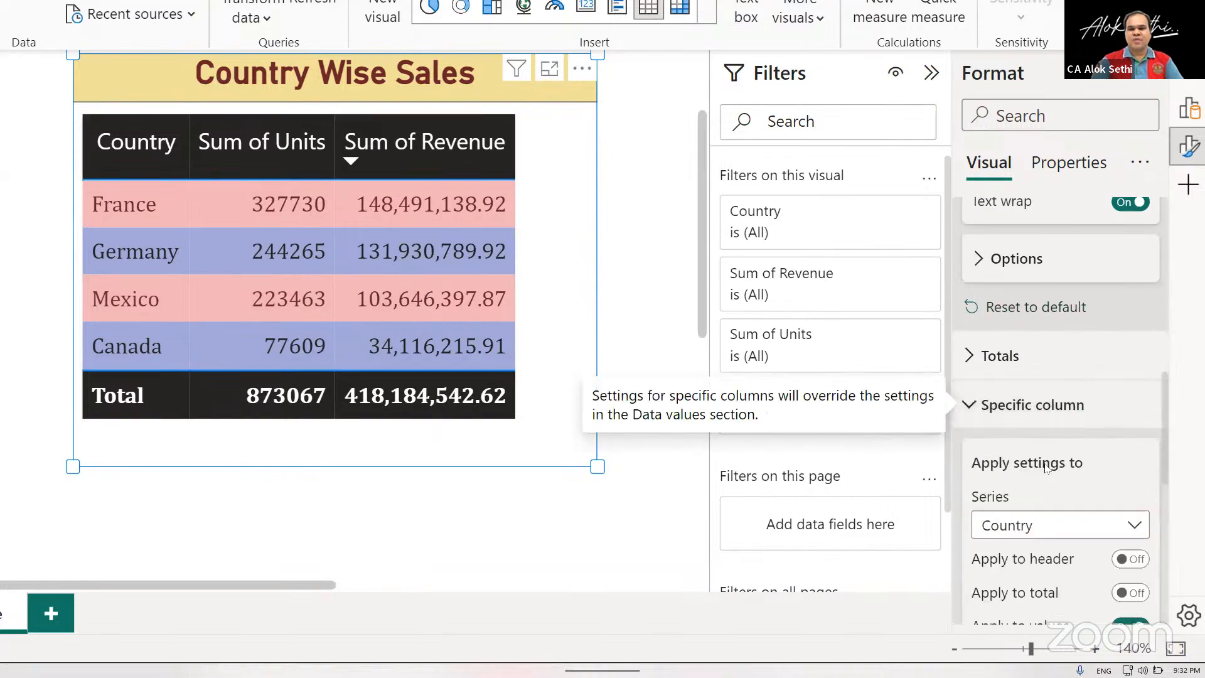
scroll(1067, 414, "down", 2)
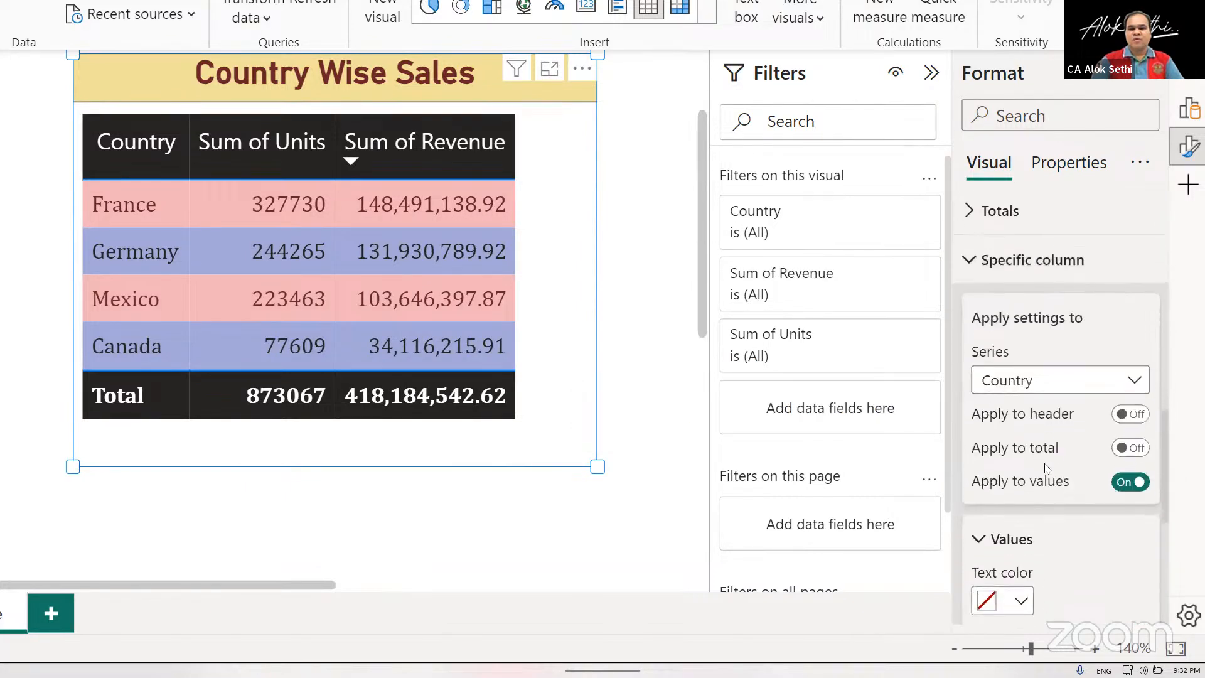
left_click(1137, 411)
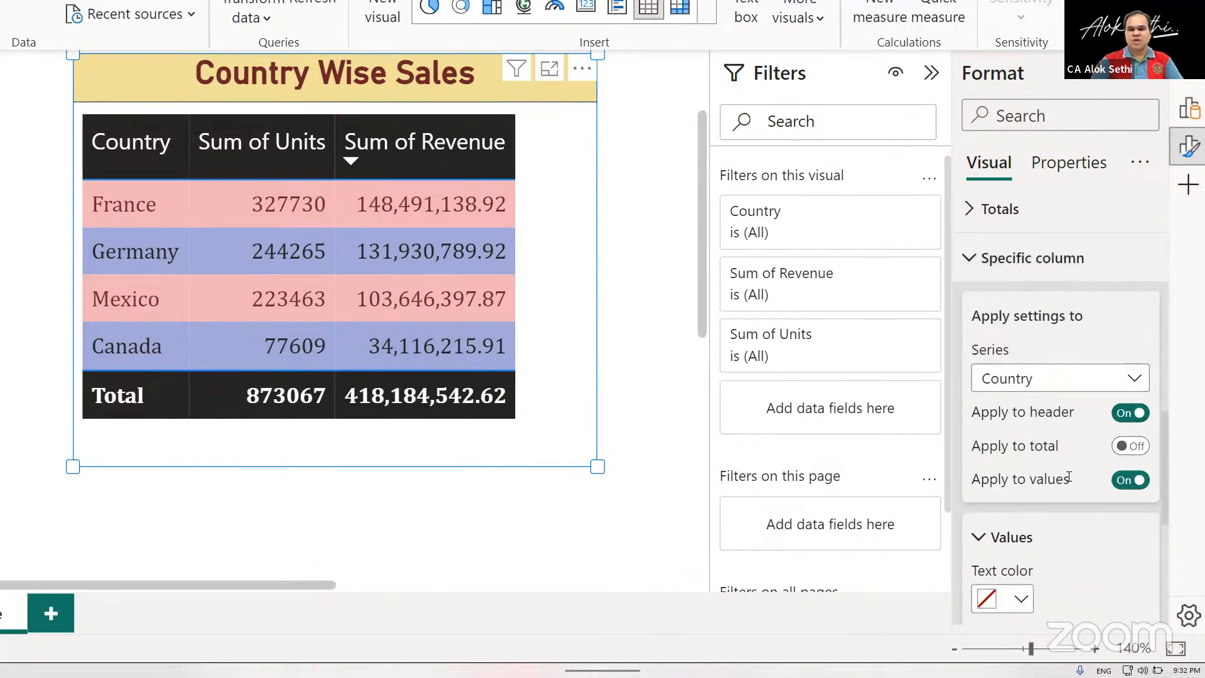
Examine the rule-based background color options for the Country column's cell elements and cancel the rules.
scroll(1070, 477, "down", 5)
scroll(1071, 480, "down", 2)
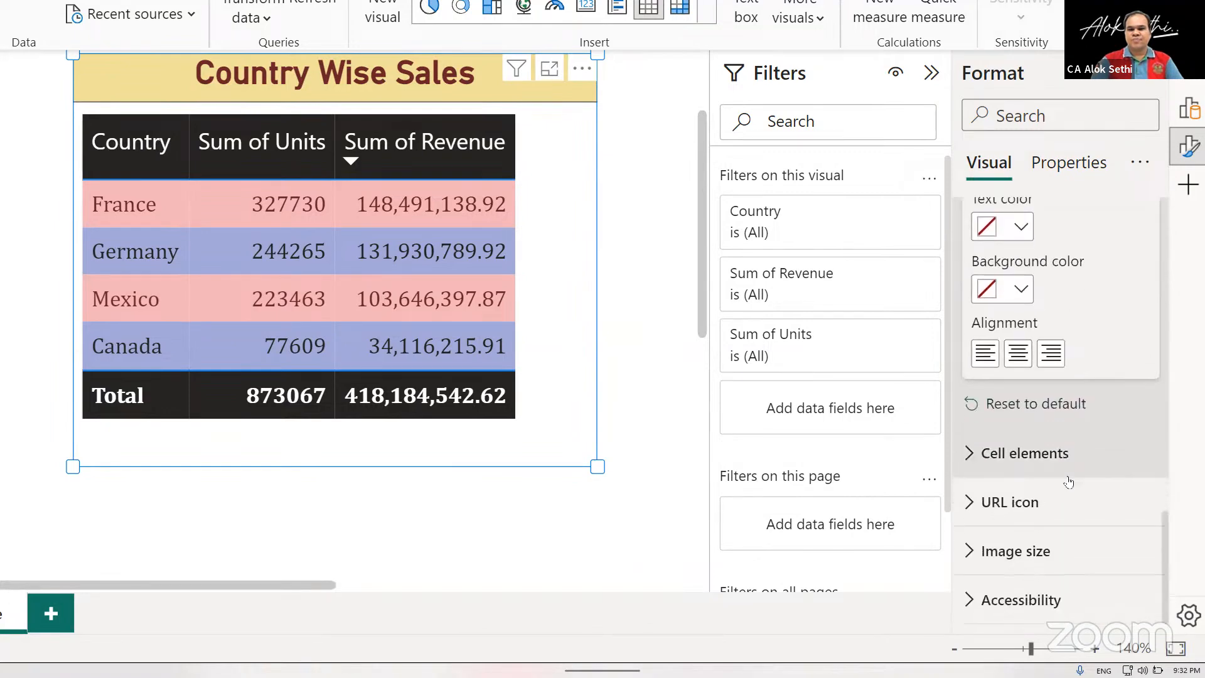
left_click(969, 464)
scroll(1042, 491, "down", 5)
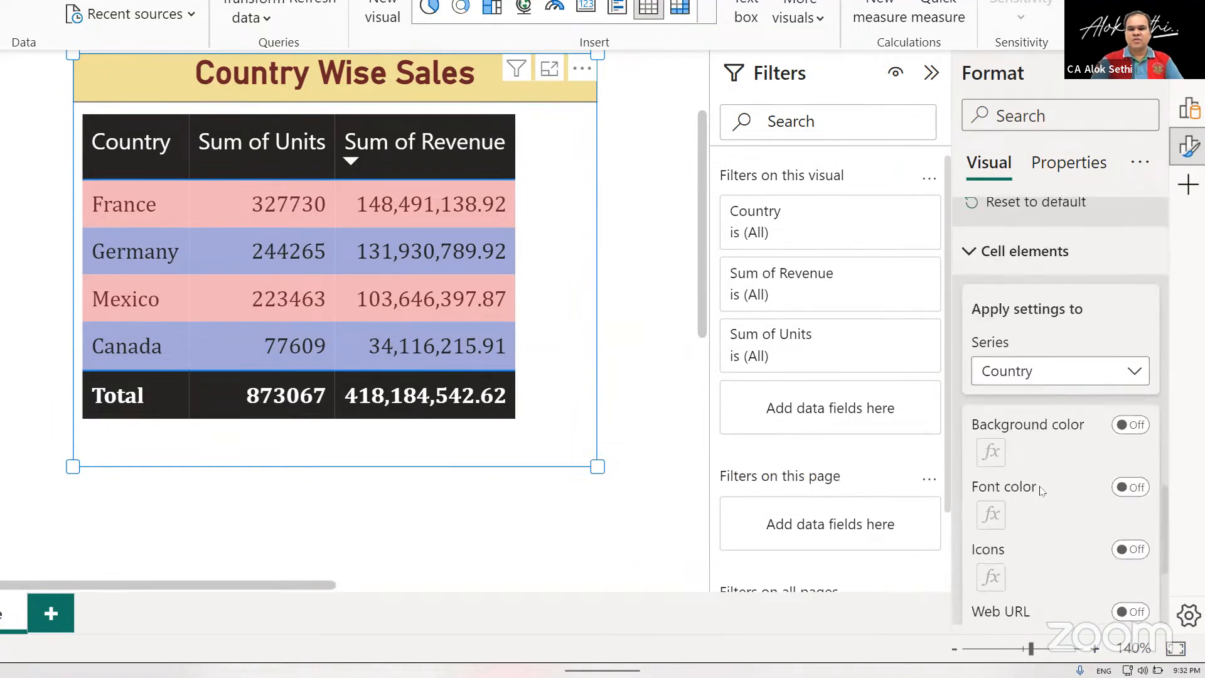
scroll(1042, 491, "down", 2)
left_click(1131, 315)
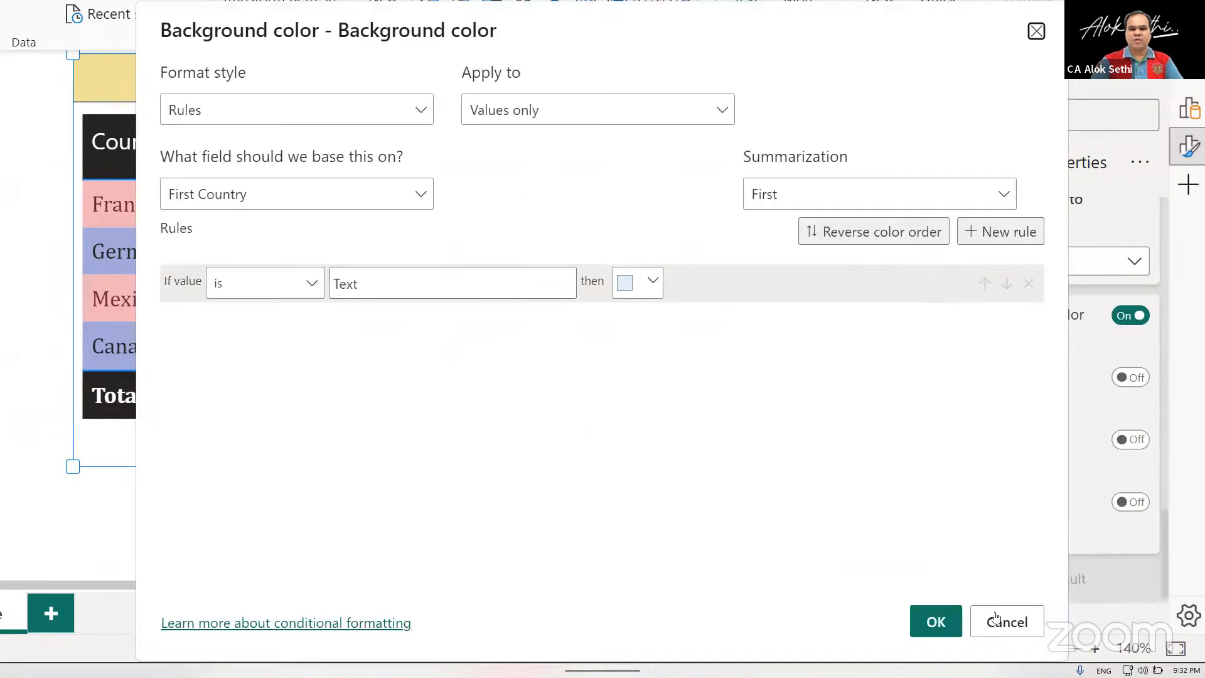
left_click(996, 620)
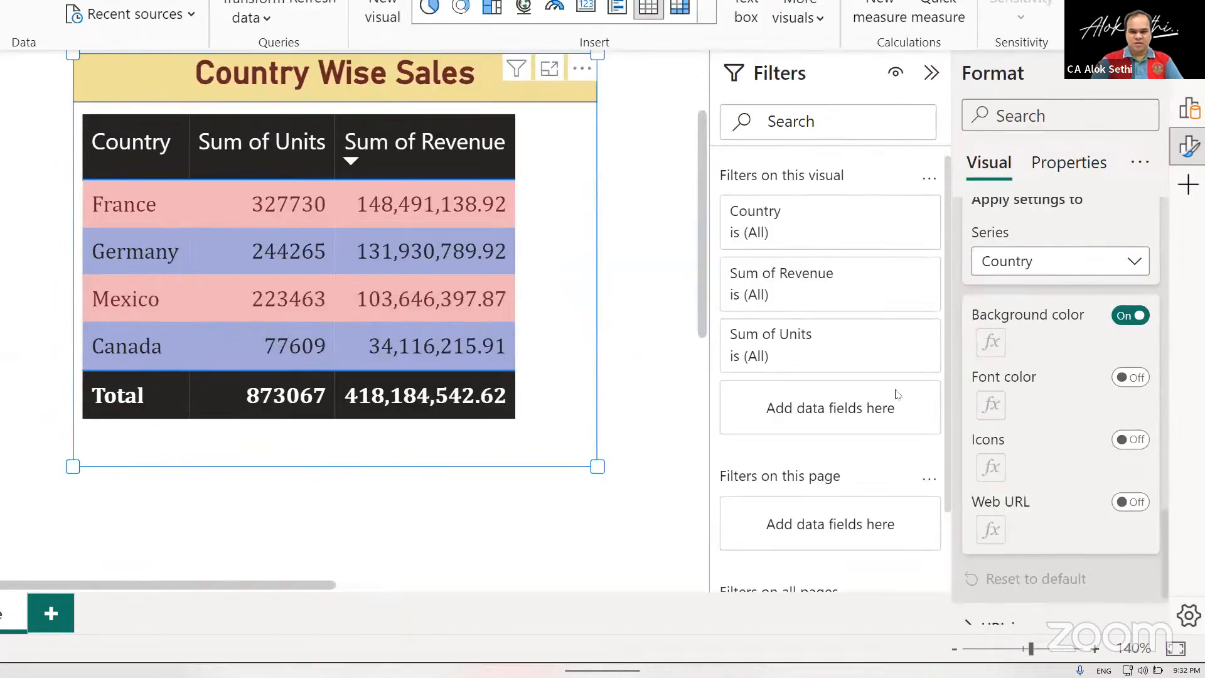
Review the table's specific column, totals, column header and values formatting sections, collapsing the ones no longer needed.
scroll(898, 395, "down", 3)
scroll(1009, 448, "up", 10)
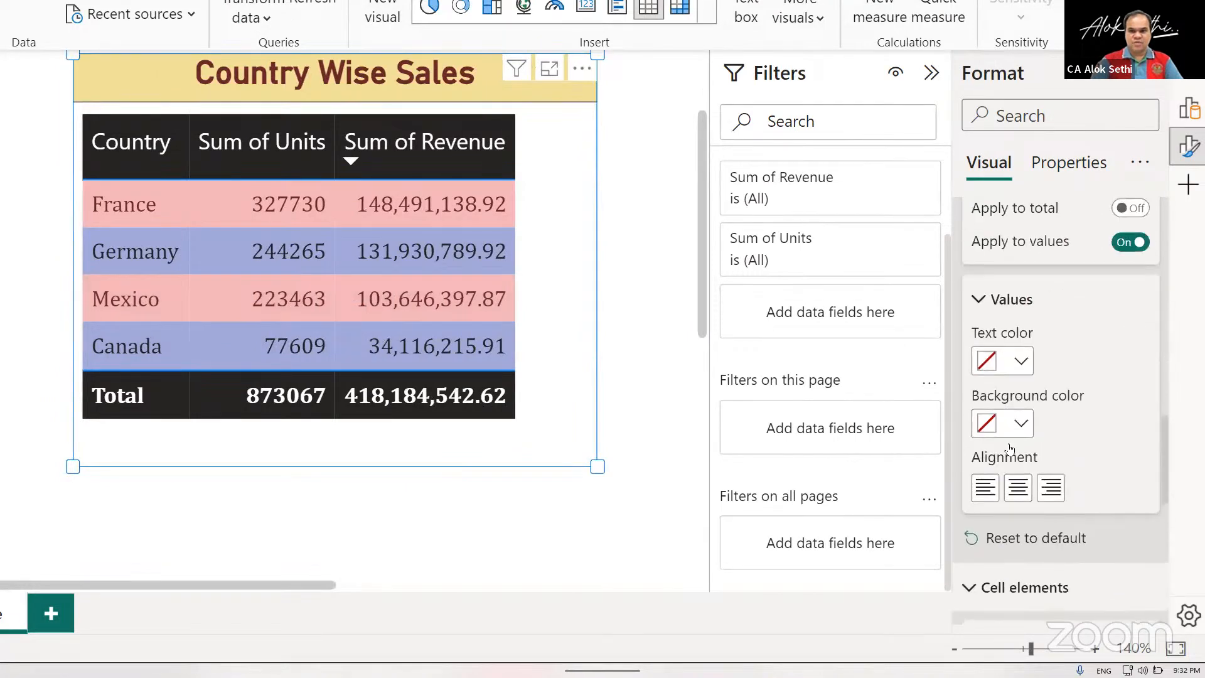
scroll(1009, 447, "up", 4)
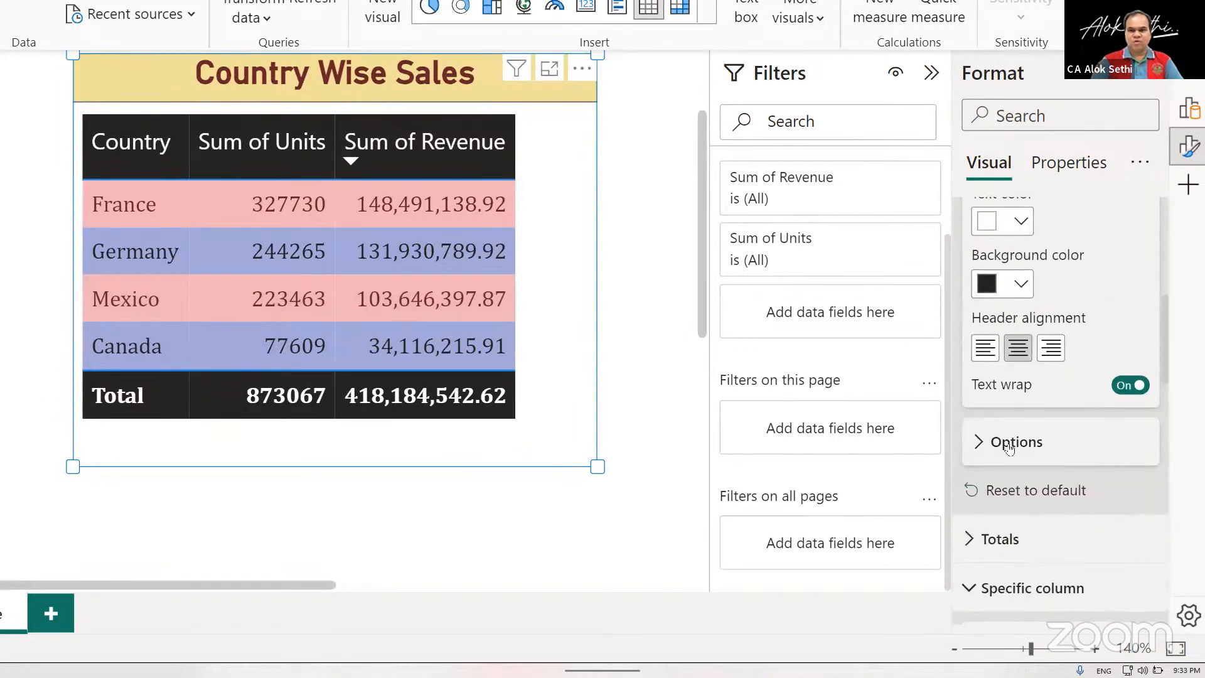
left_click(976, 551)
left_click(976, 551)
scroll(975, 551, "down", 3)
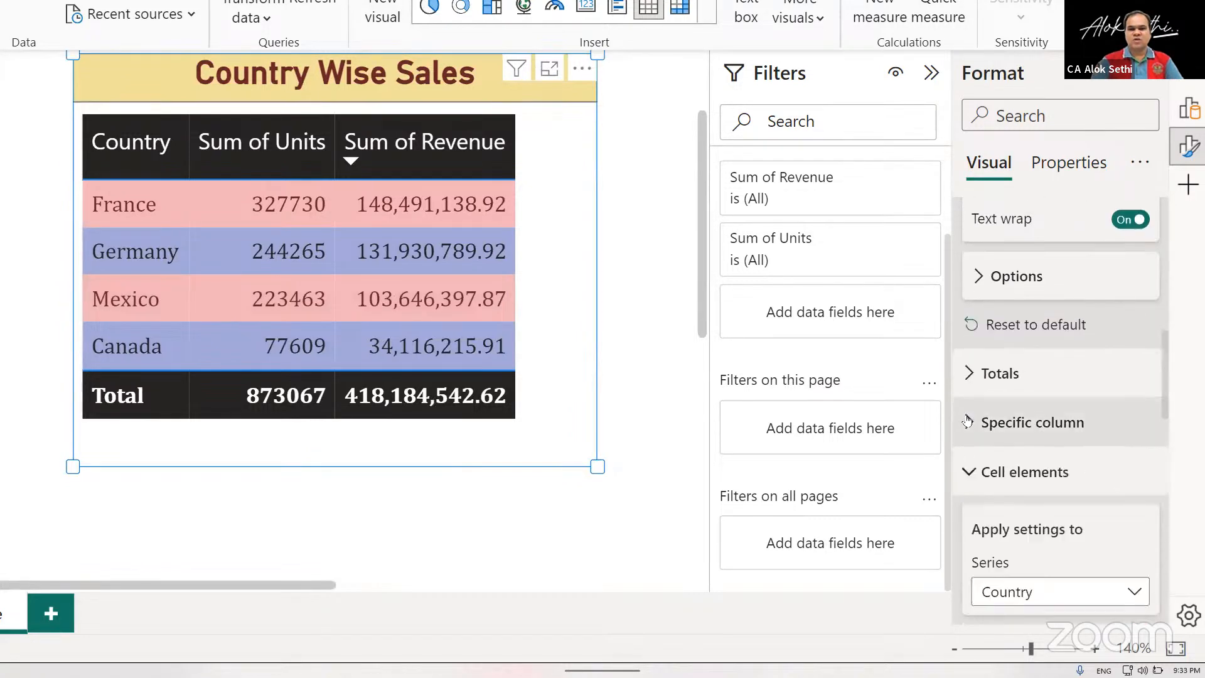
scroll(968, 421, "up", 10)
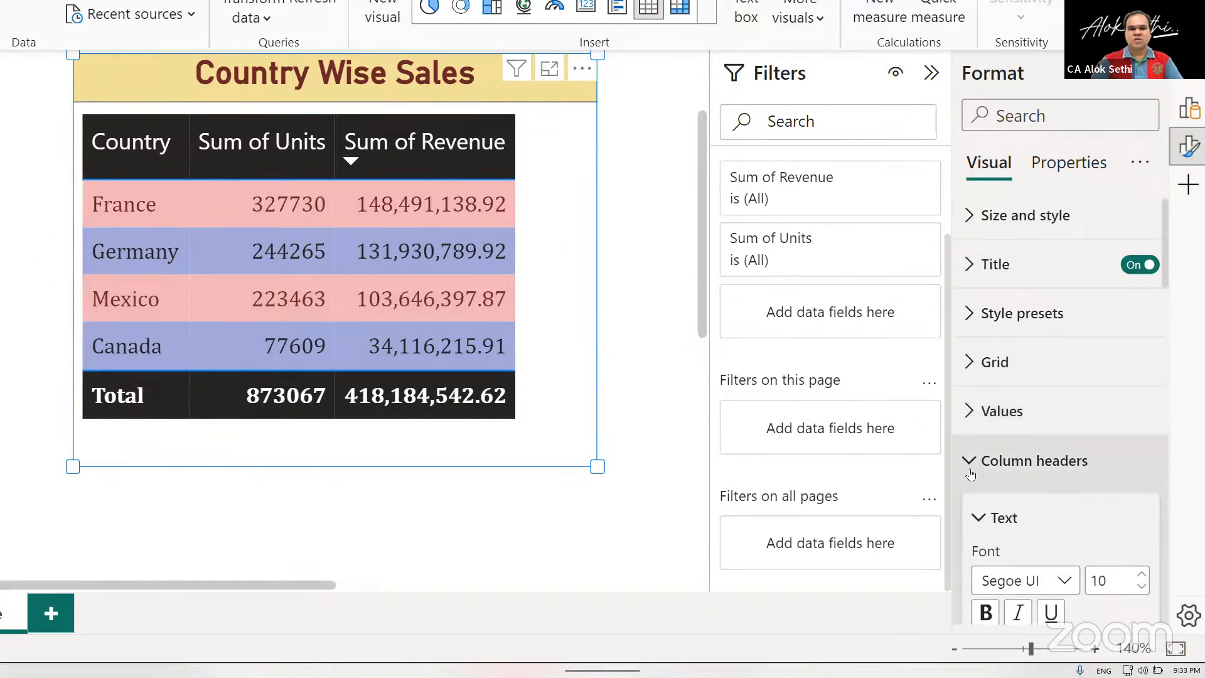
left_click(970, 475)
left_click(969, 413)
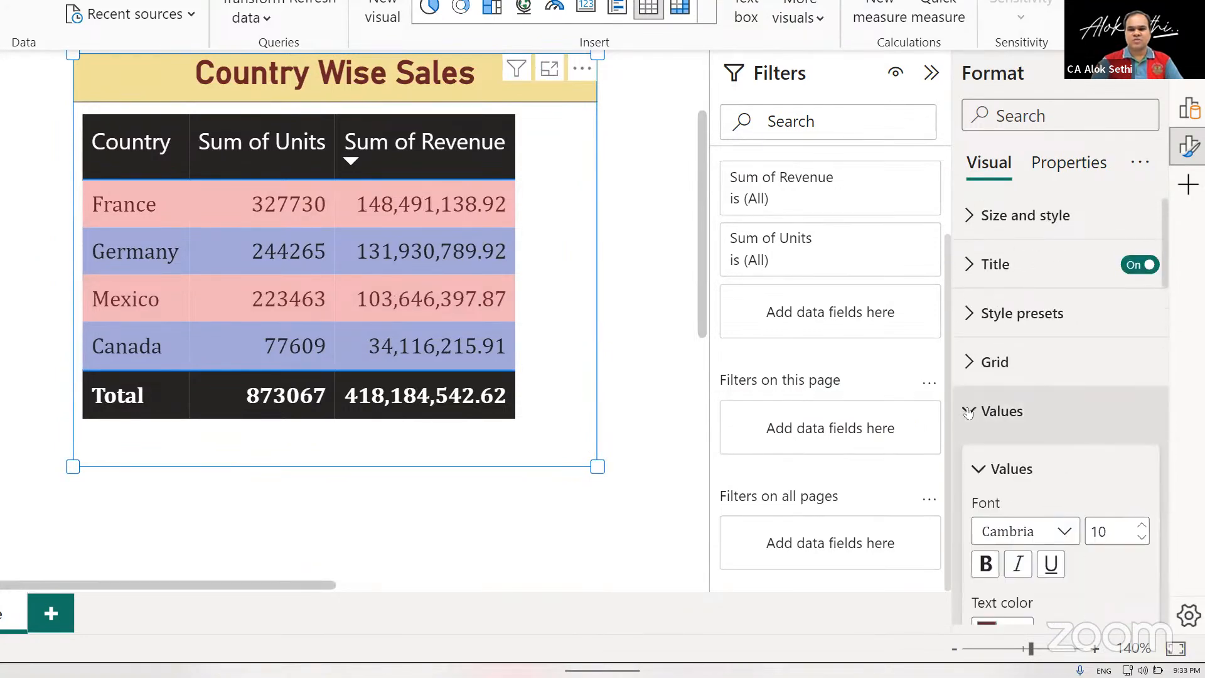
left_click(968, 412)
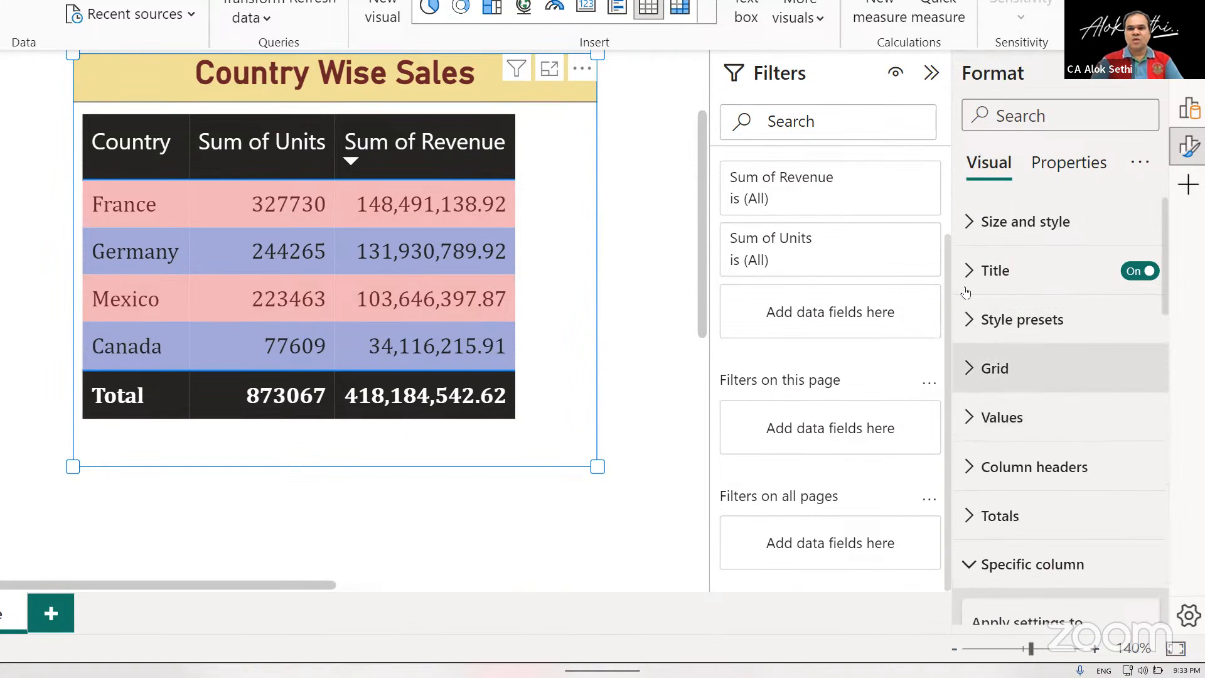
Examine the table's title spacing settings and the font and color settings of its values.
left_click(991, 270)
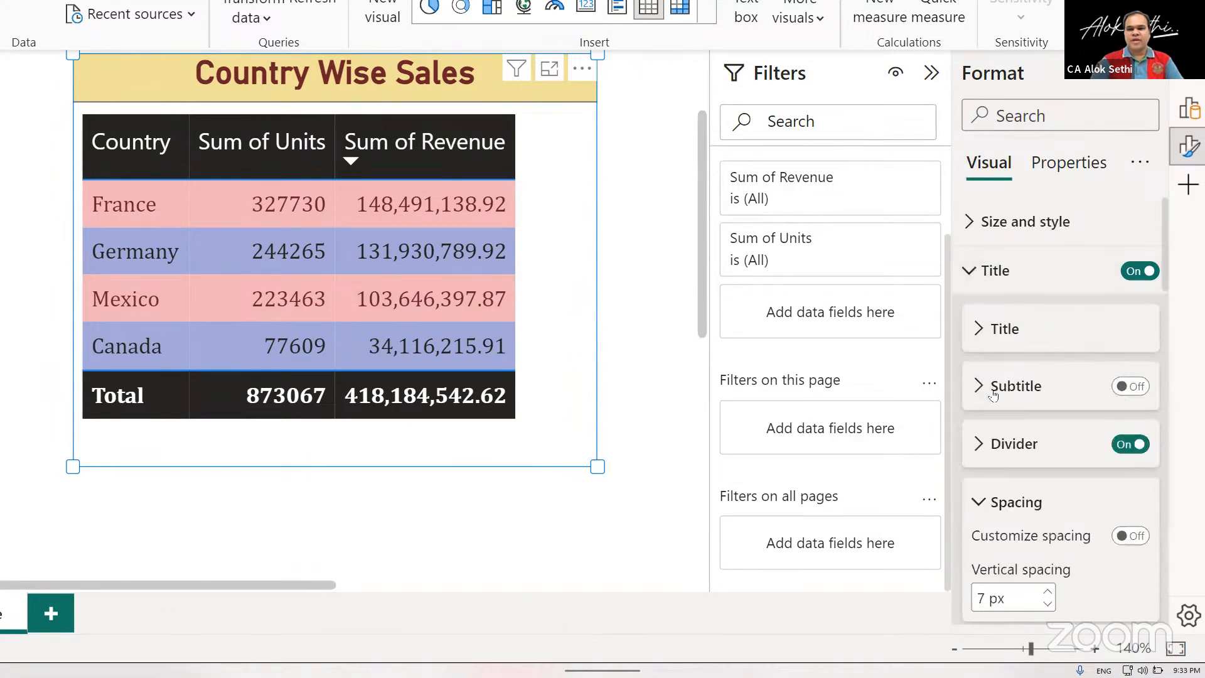
scroll(993, 394, "down", 5)
scroll(976, 393, "up", 2)
scroll(973, 463, "down", 2)
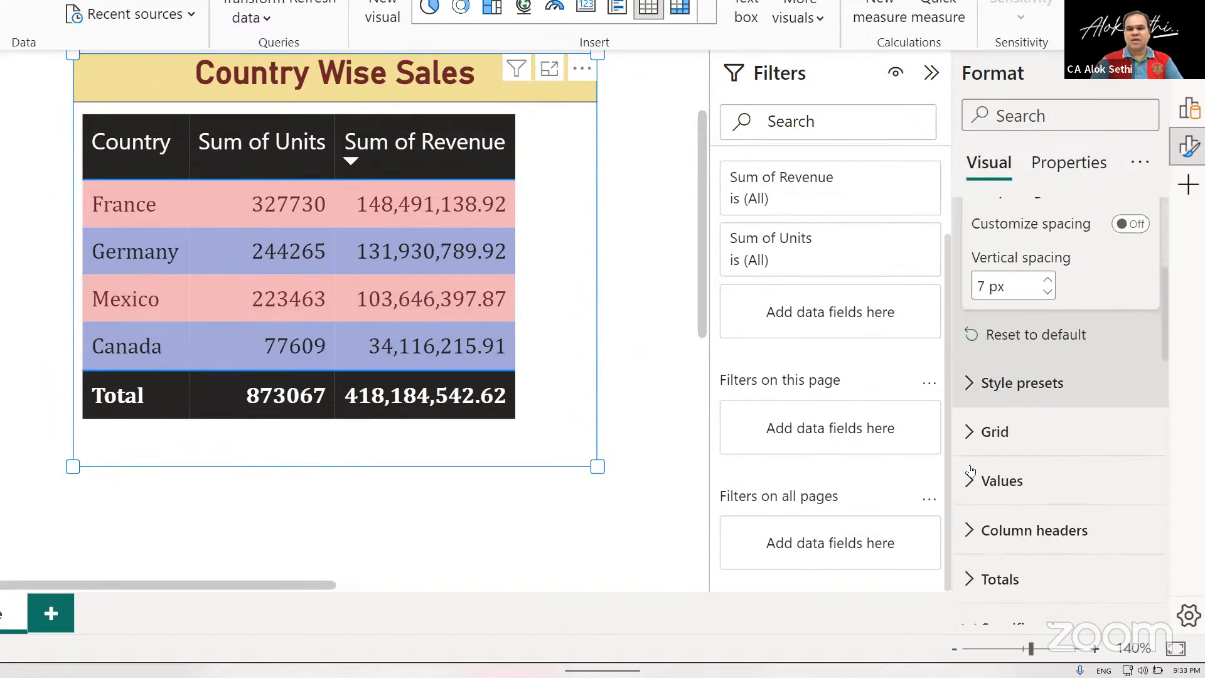
left_click(969, 480)
scroll(1017, 521, "down", 3)
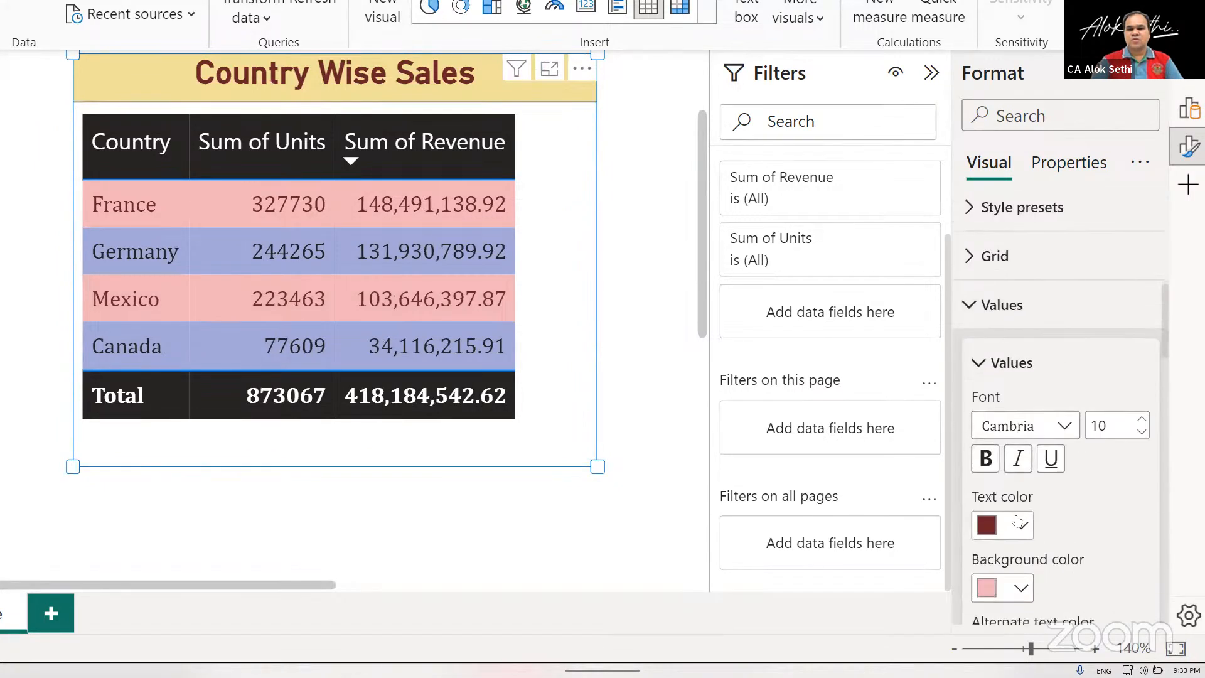
scroll(1018, 520, "down", 5)
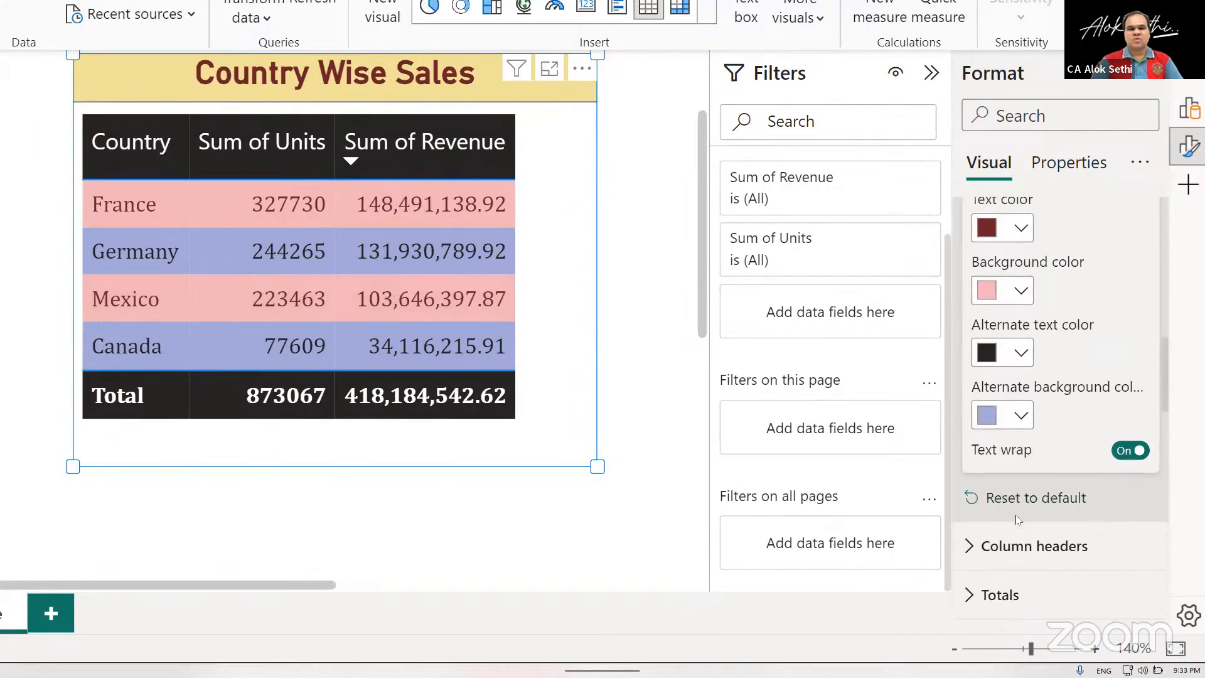
scroll(1016, 520, "up", 3)
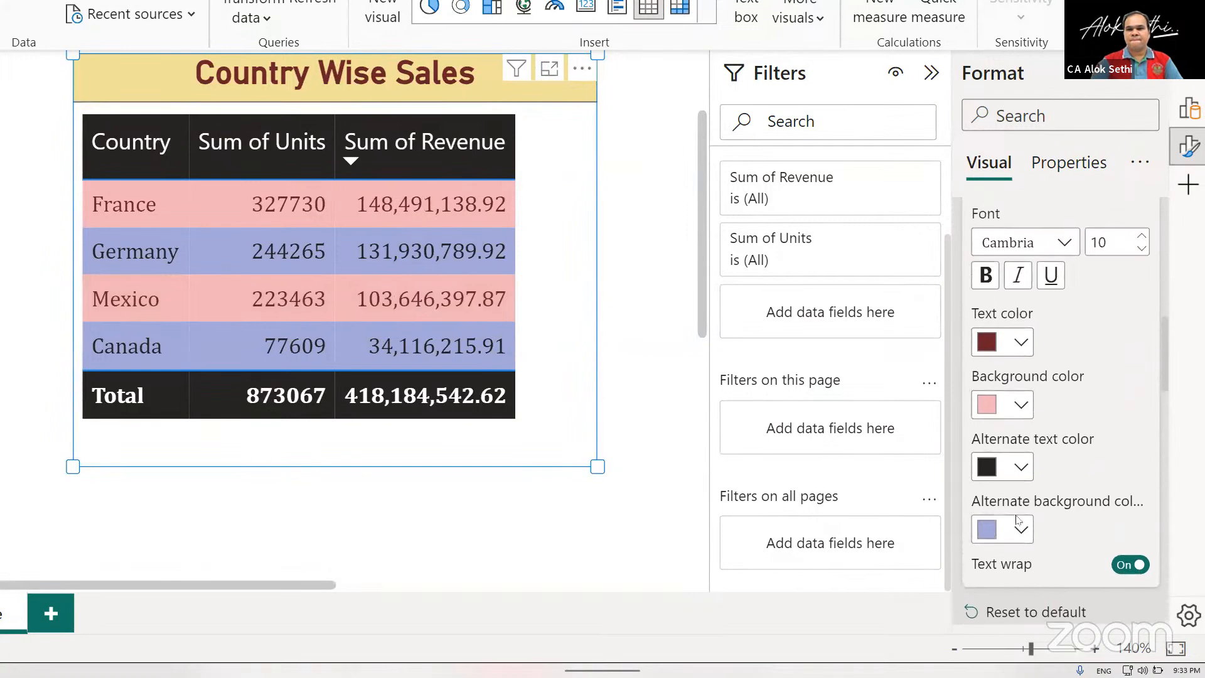
scroll(1018, 513, "down", 2)
scroll(1017, 513, "down", 3)
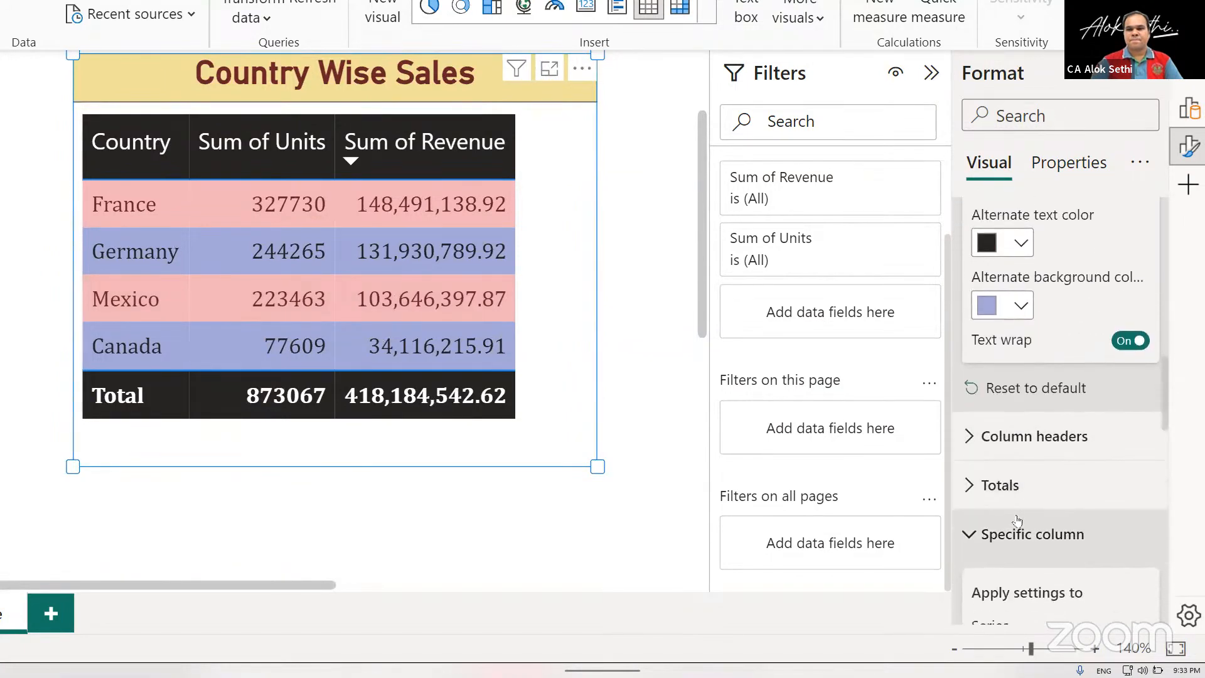
Set the font size of the table's column headers to 11.
left_click(974, 436)
scroll(1035, 402, "down", 3)
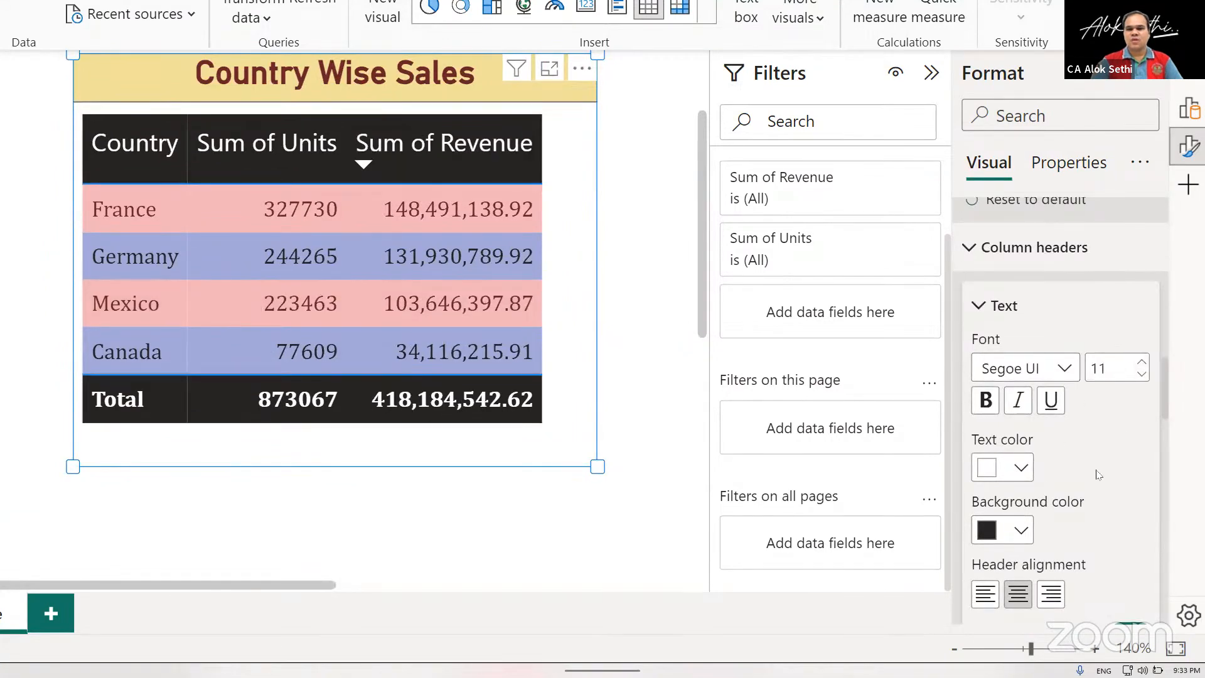
Try switching off auto-size width and text wrap for the column headers, turning each back on.
scroll(1099, 475, "down", 2)
scroll(1098, 475, "down", 2)
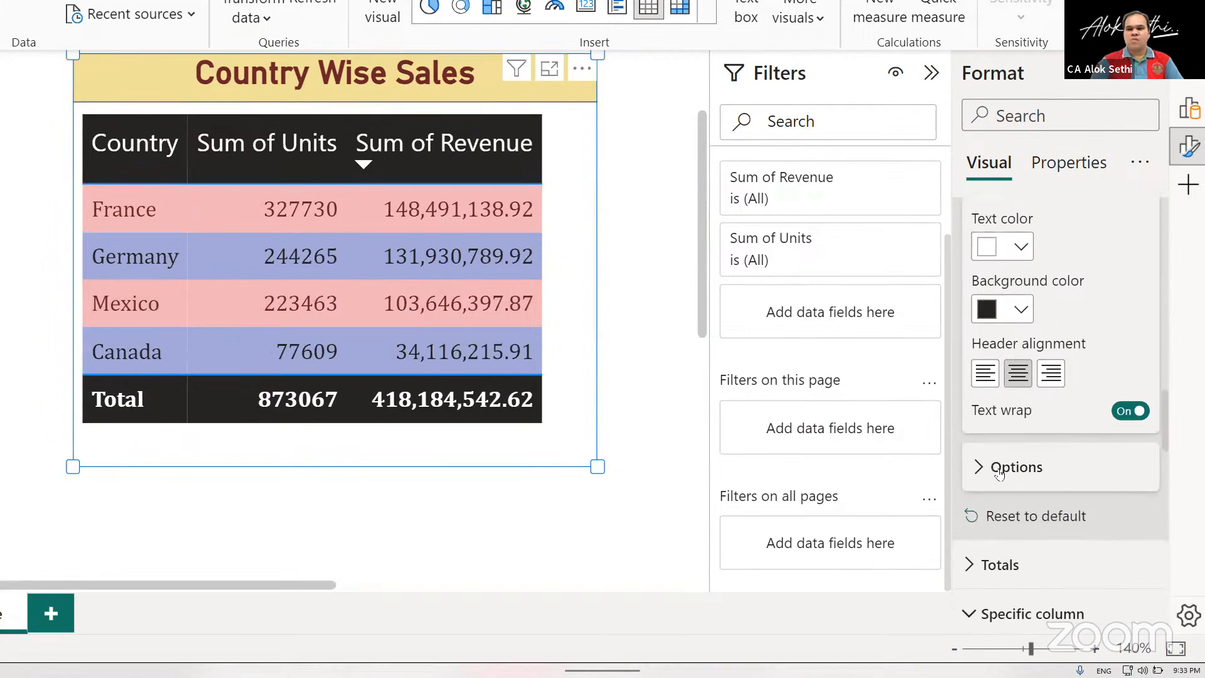
left_click(986, 470)
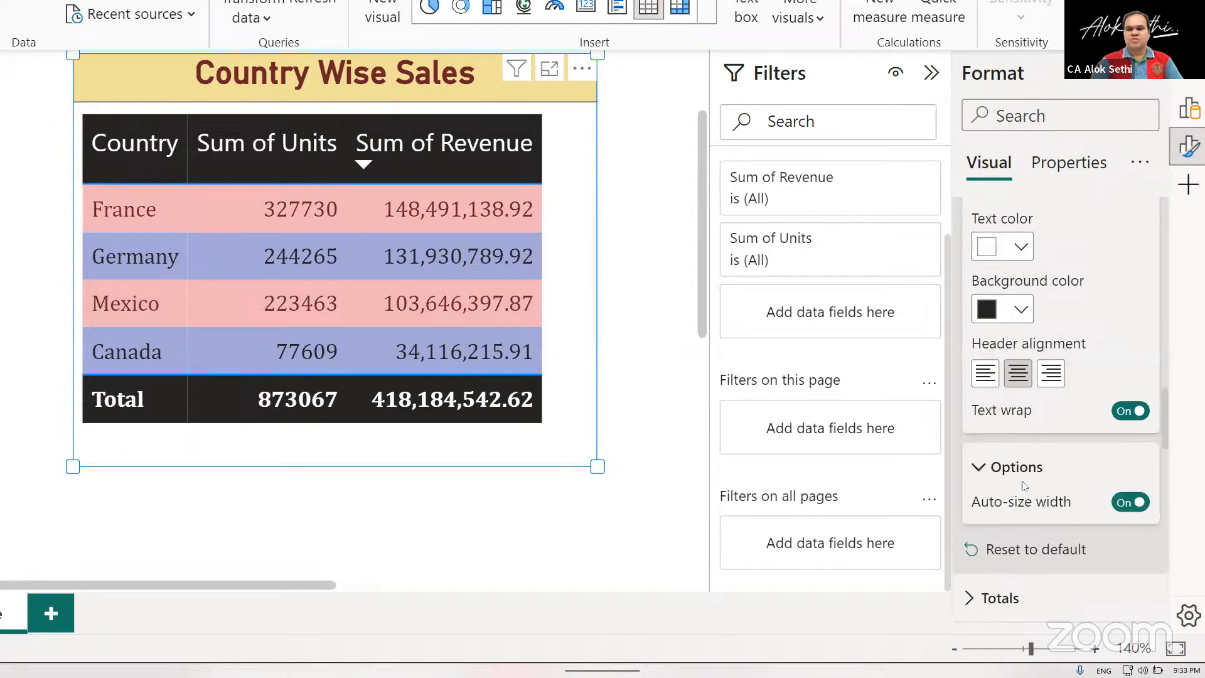
left_click(1129, 502)
left_click(1130, 502)
left_click(1141, 412)
left_click(1140, 412)
scroll(1090, 403, "down", 5)
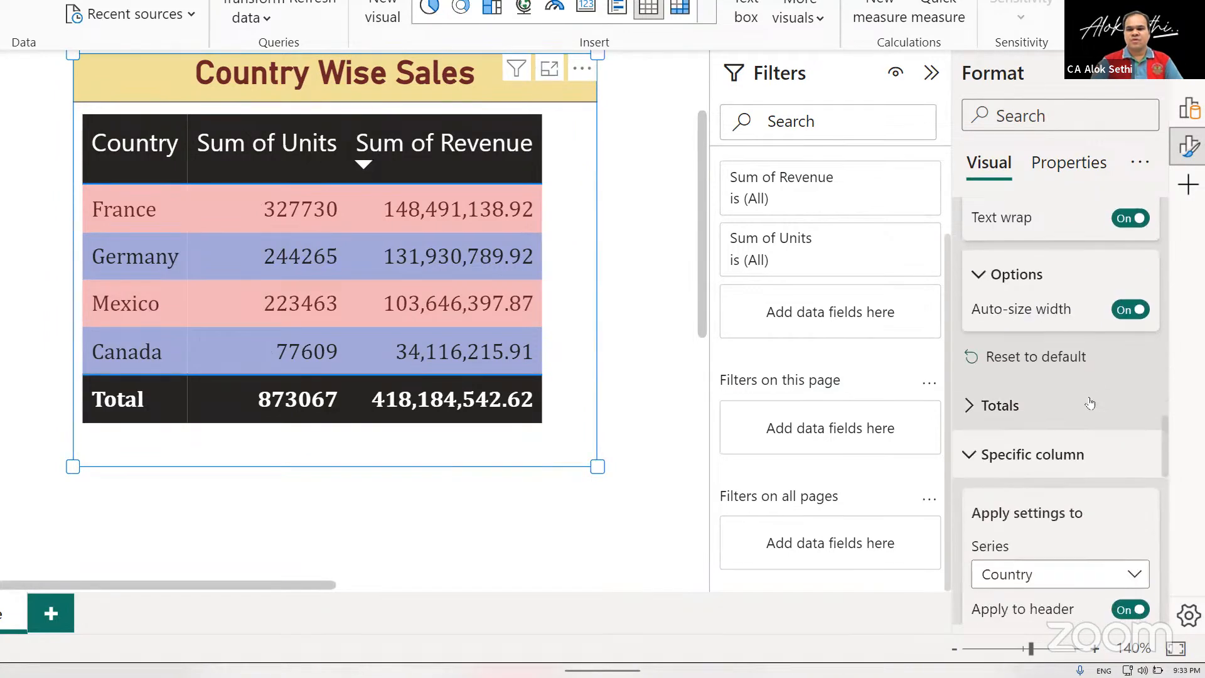
scroll(1090, 403, "up", 10)
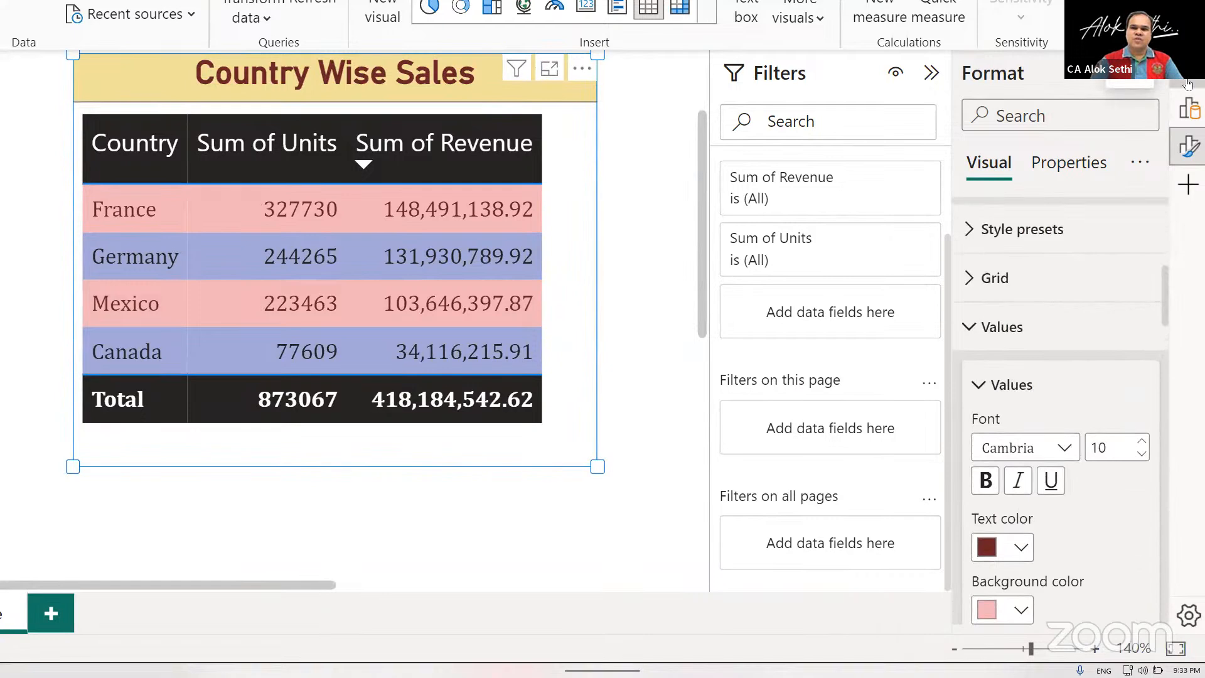
Examine the aggregation choices and available source fields for the table's Sum of Units column.
left_click(1190, 112)
left_click(1188, 111)
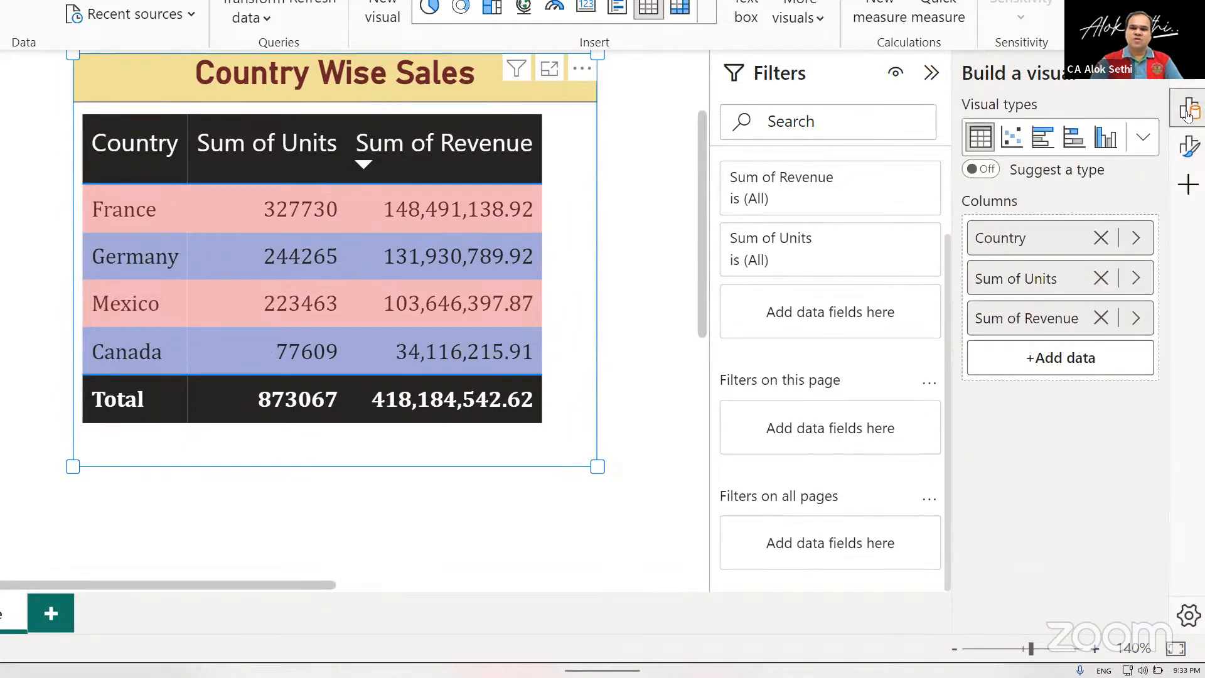
right_click(1031, 280)
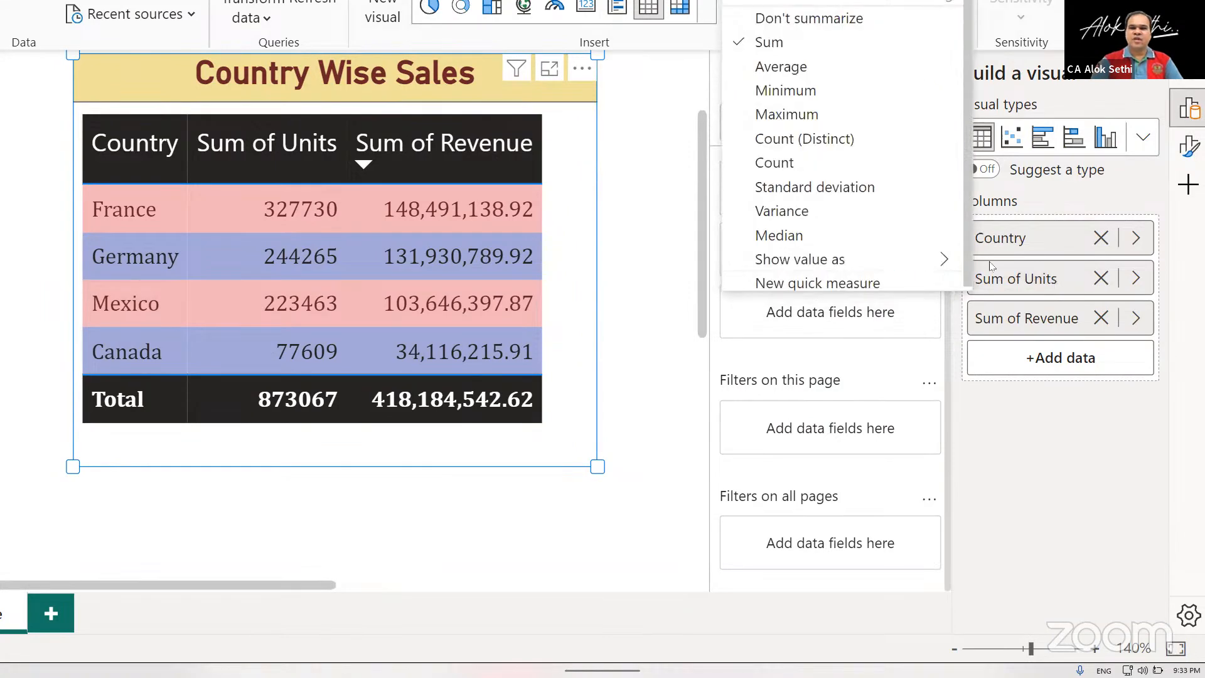
left_click(1137, 278)
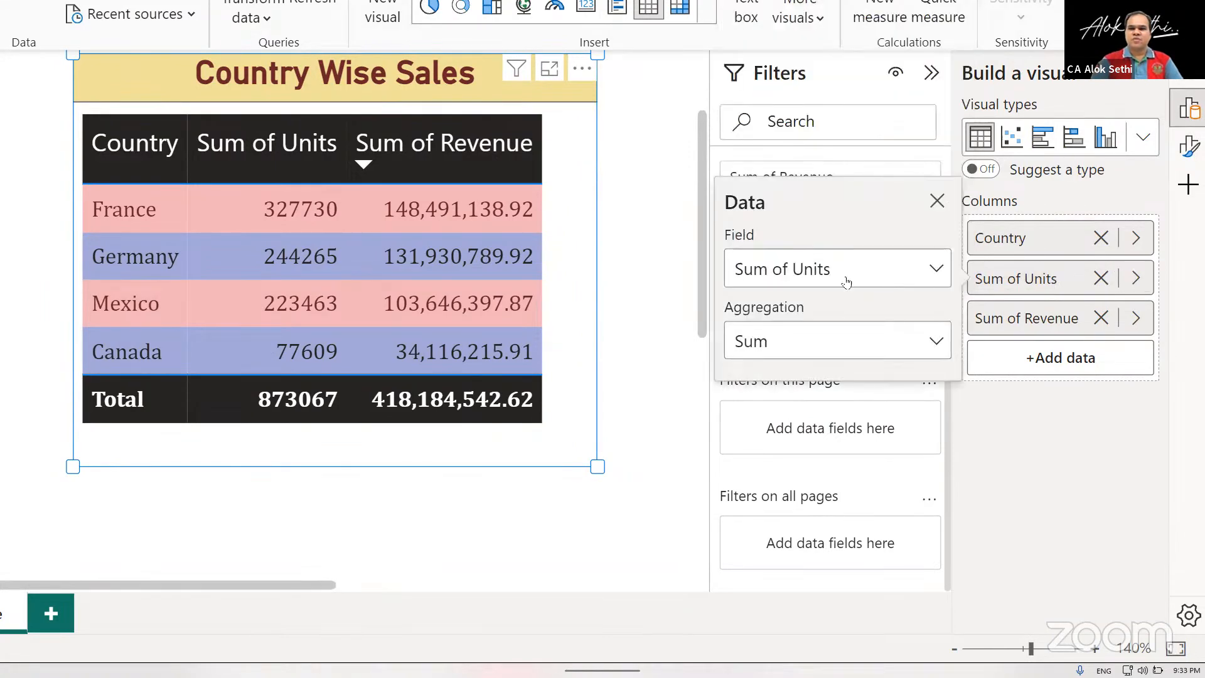
left_click(761, 270)
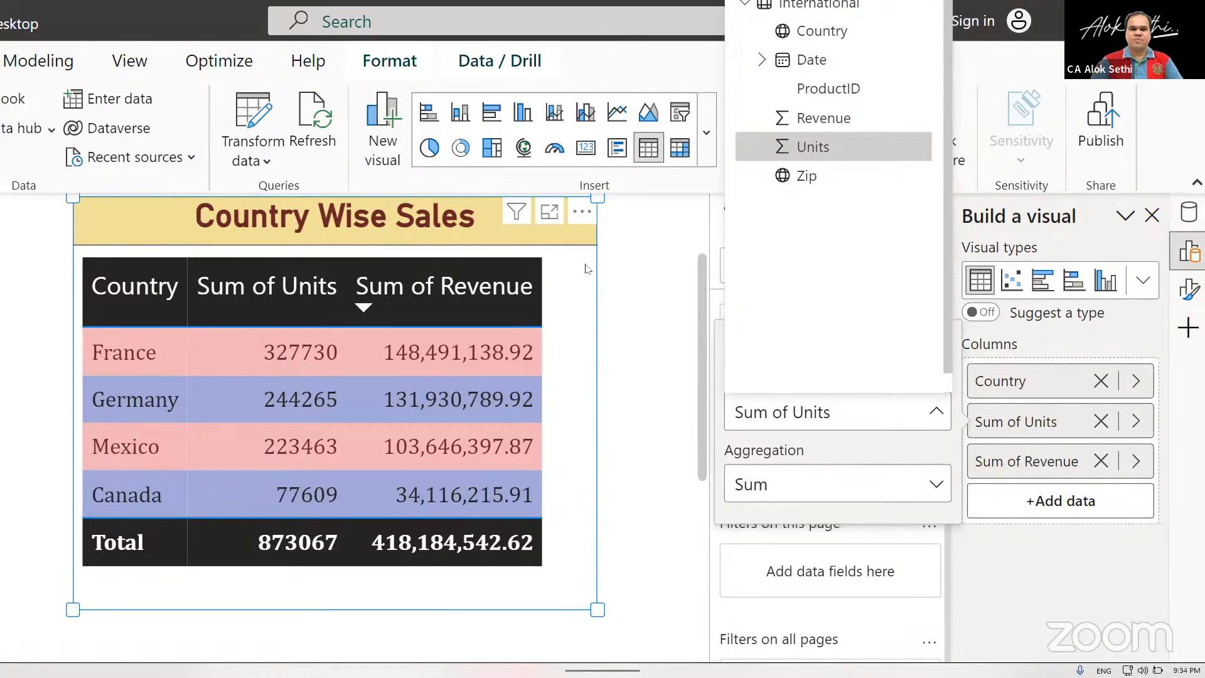
left_click(550, 272)
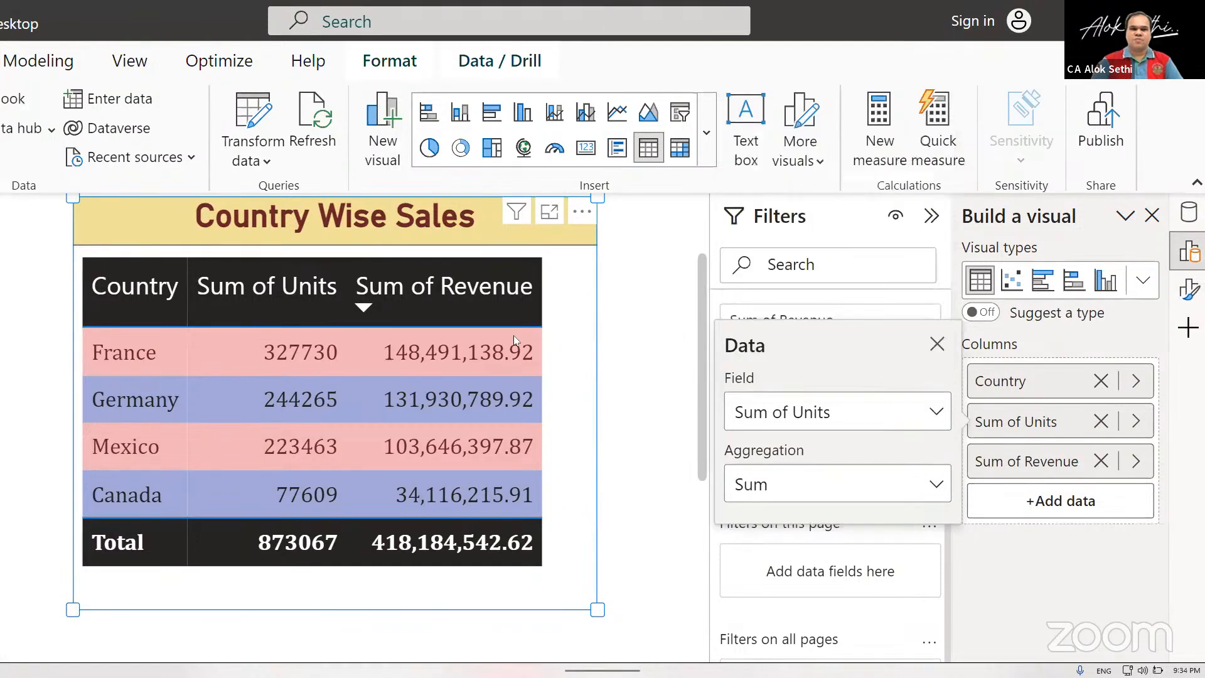
left_click(1026, 593)
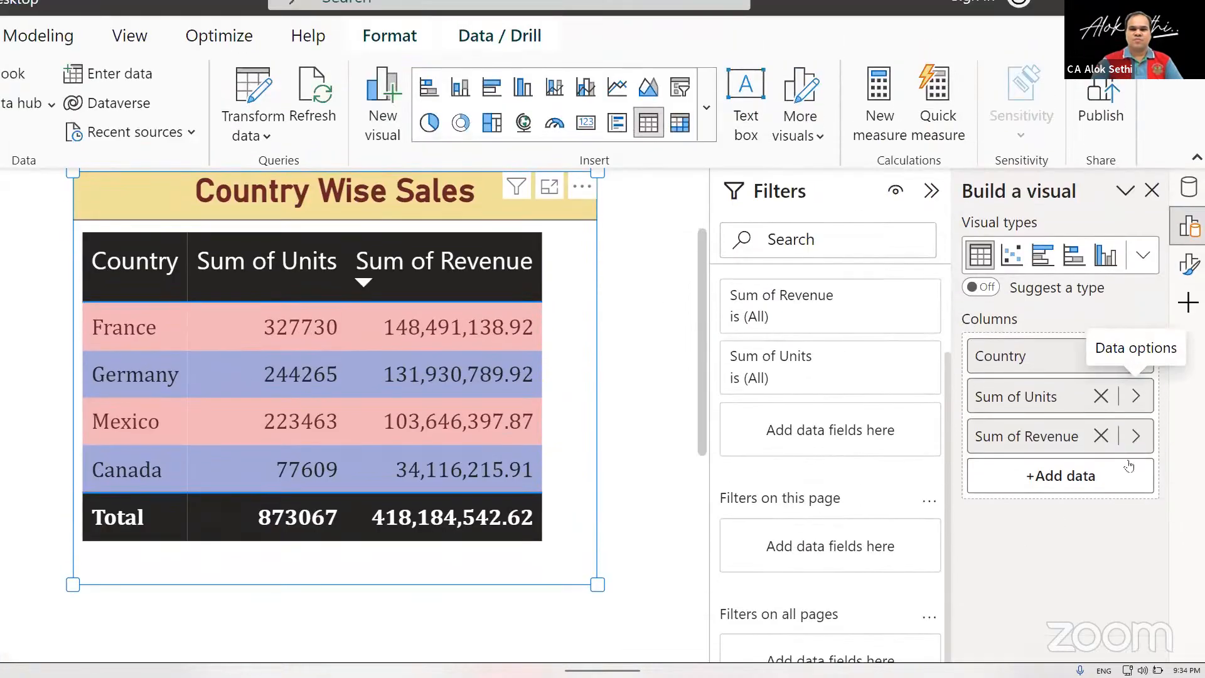
Rename the table's Sum of Revenue column to Revenue for this visual.
left_click(1137, 320)
left_click(1137, 438)
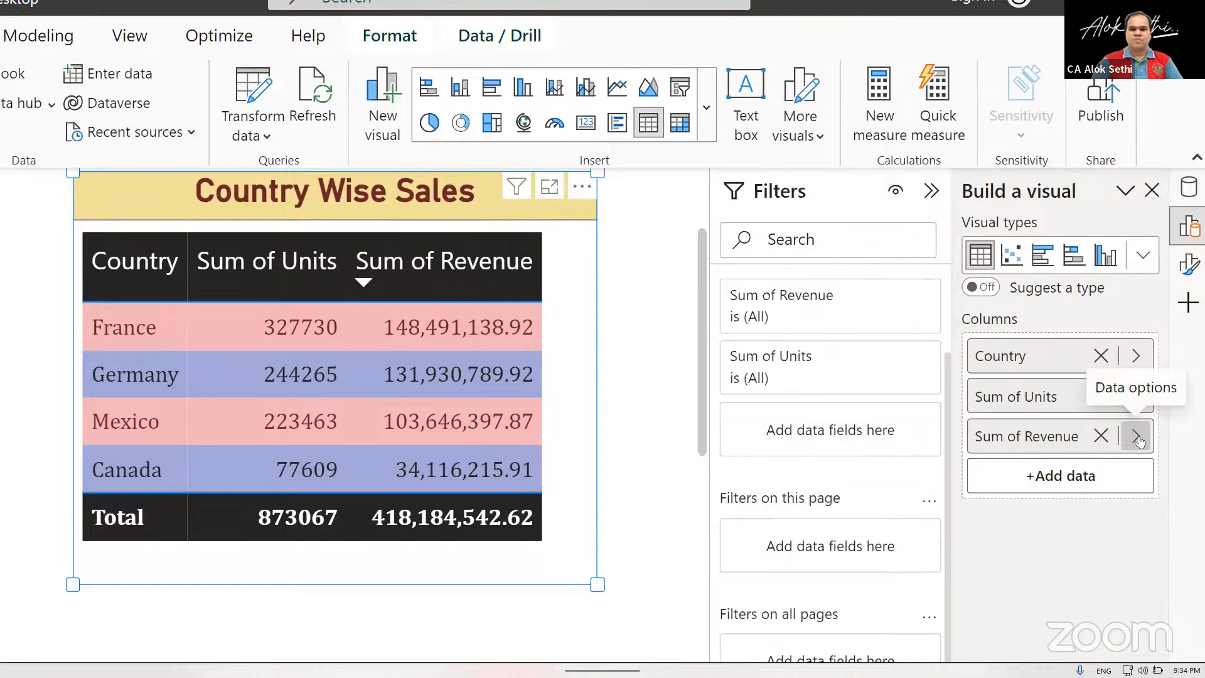
left_click(1136, 438)
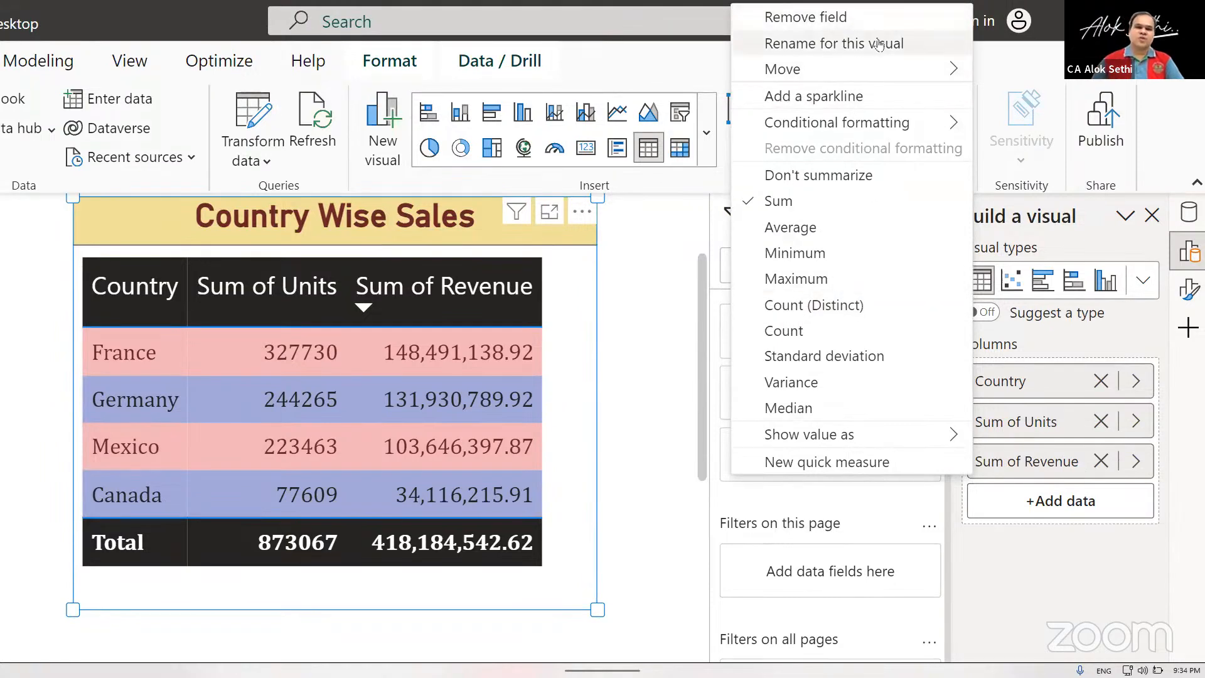
left_click(879, 44)
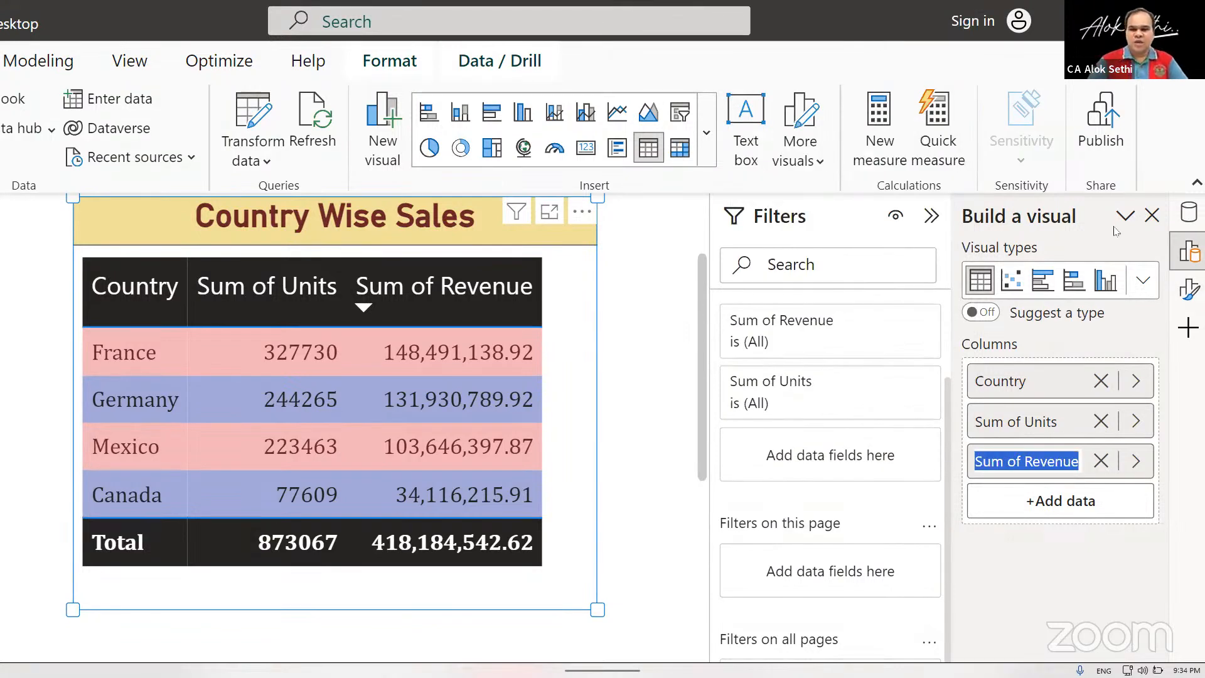
left_click(1024, 461)
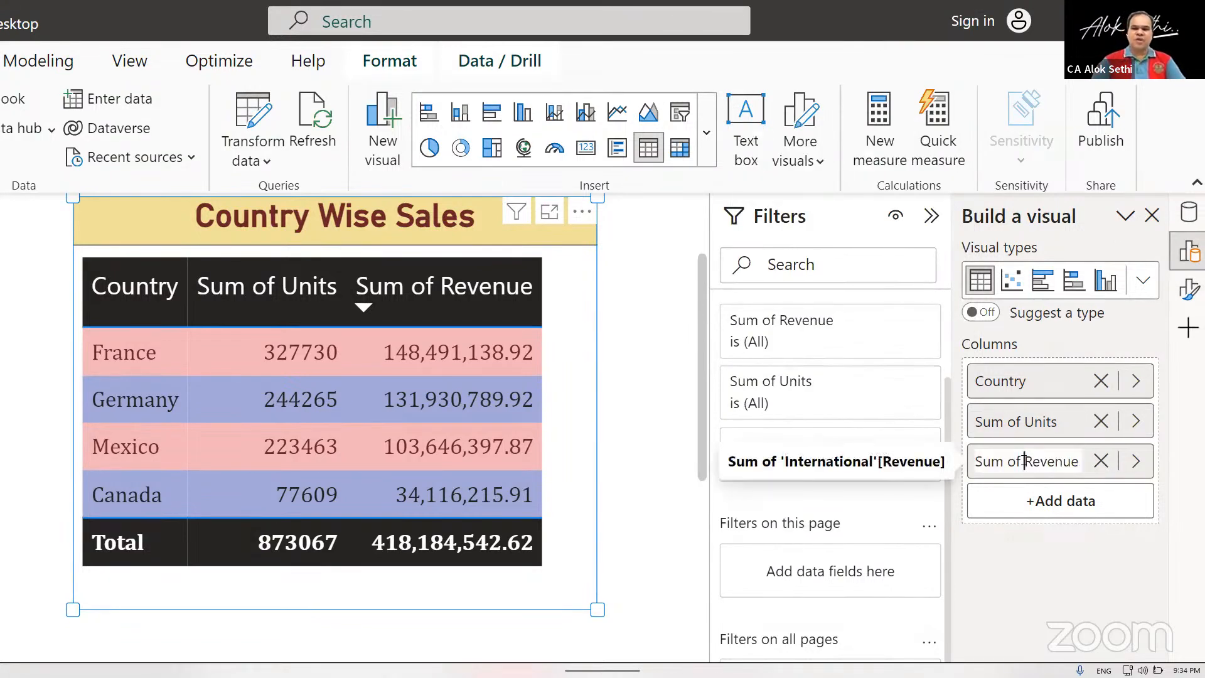
key("BackSpace")
key("BackSpace")
key("BackSpace")
key("BackSpace")
key("BackSpace")
key("BackSpace")
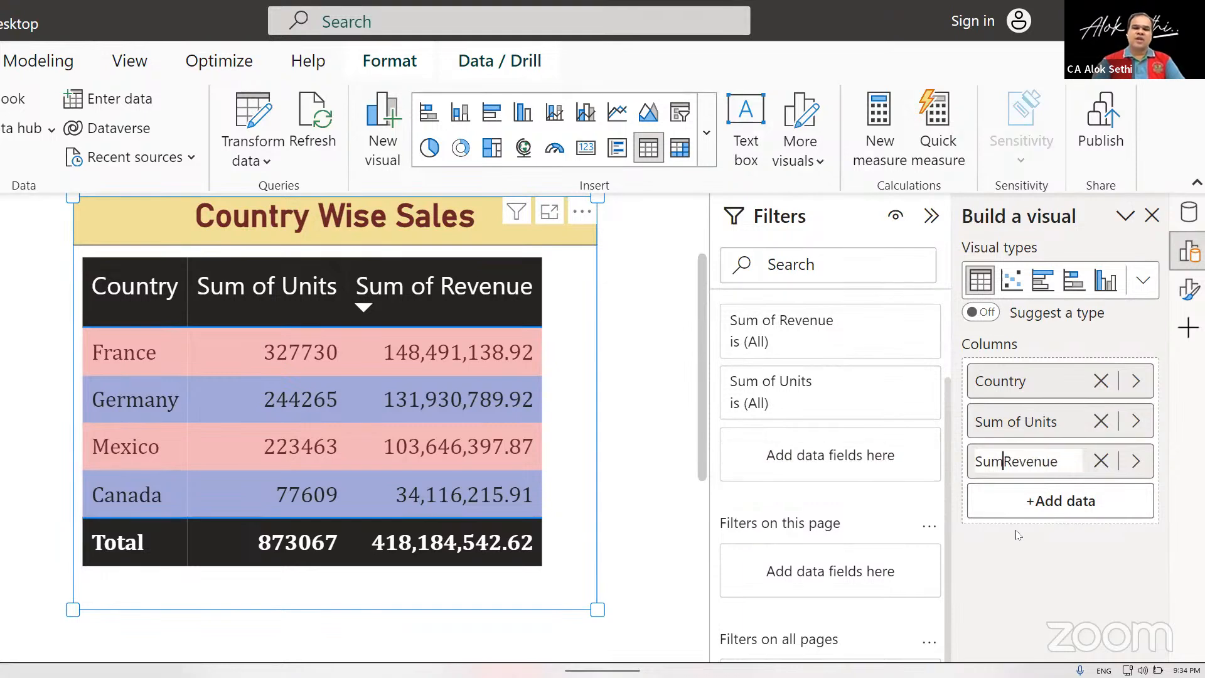
key("BackSpace")
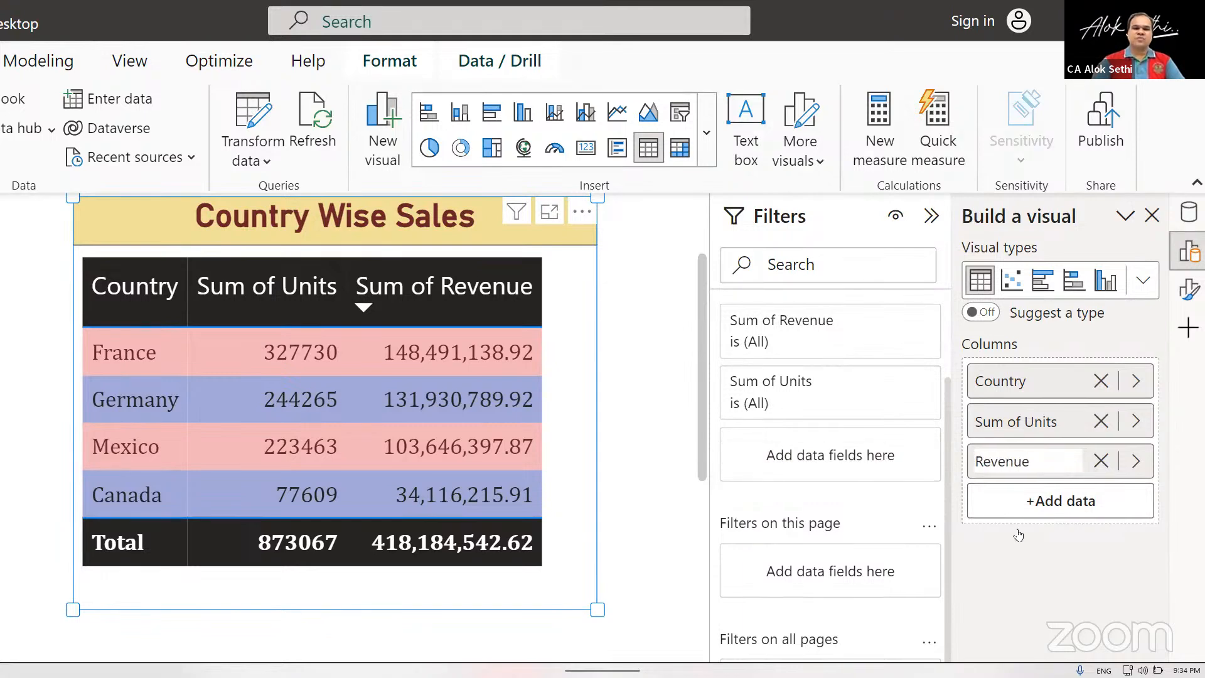
left_click(1059, 426)
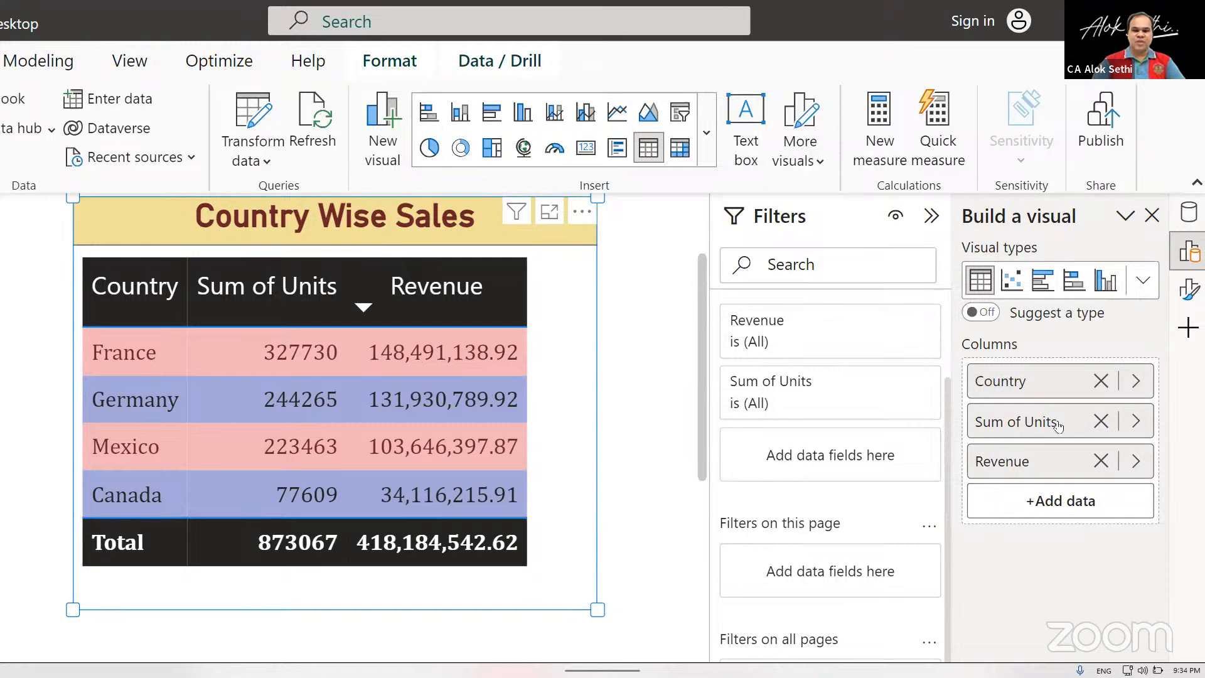
Rename the table's Sum of Units column to Units for this visual.
right_click(1021, 429)
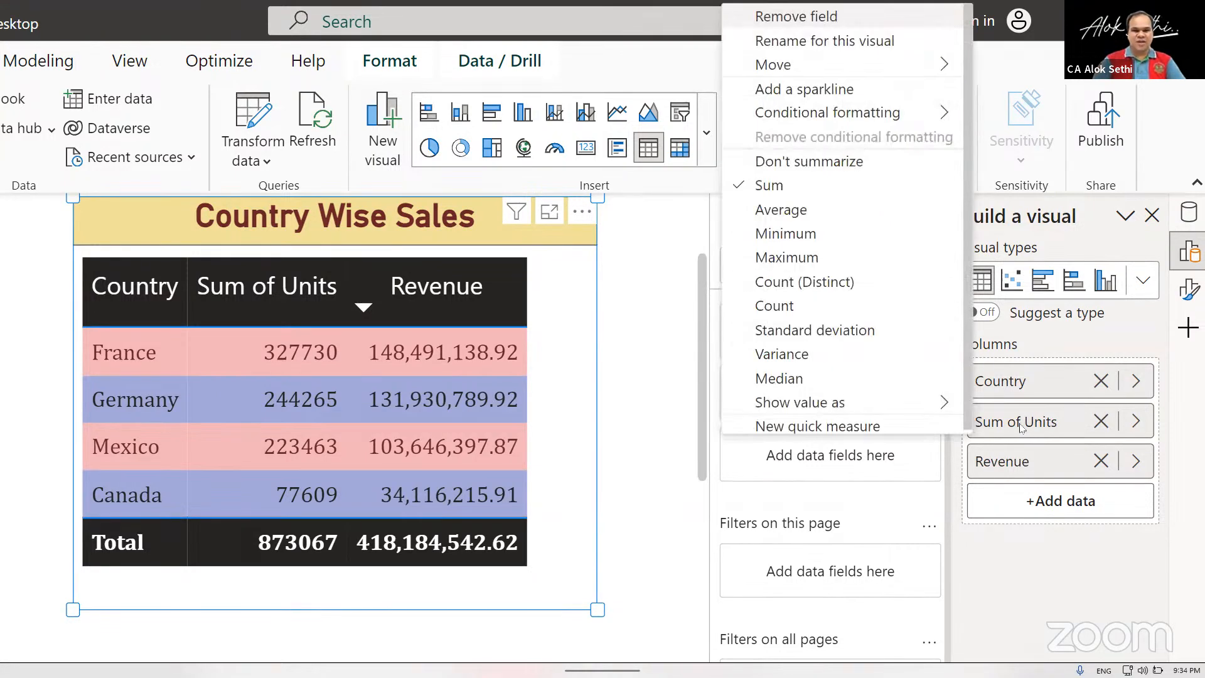
left_click(796, 43)
key("Right")
key("Left")
key("Left")
key("Left")
key("Left")
key("Left")
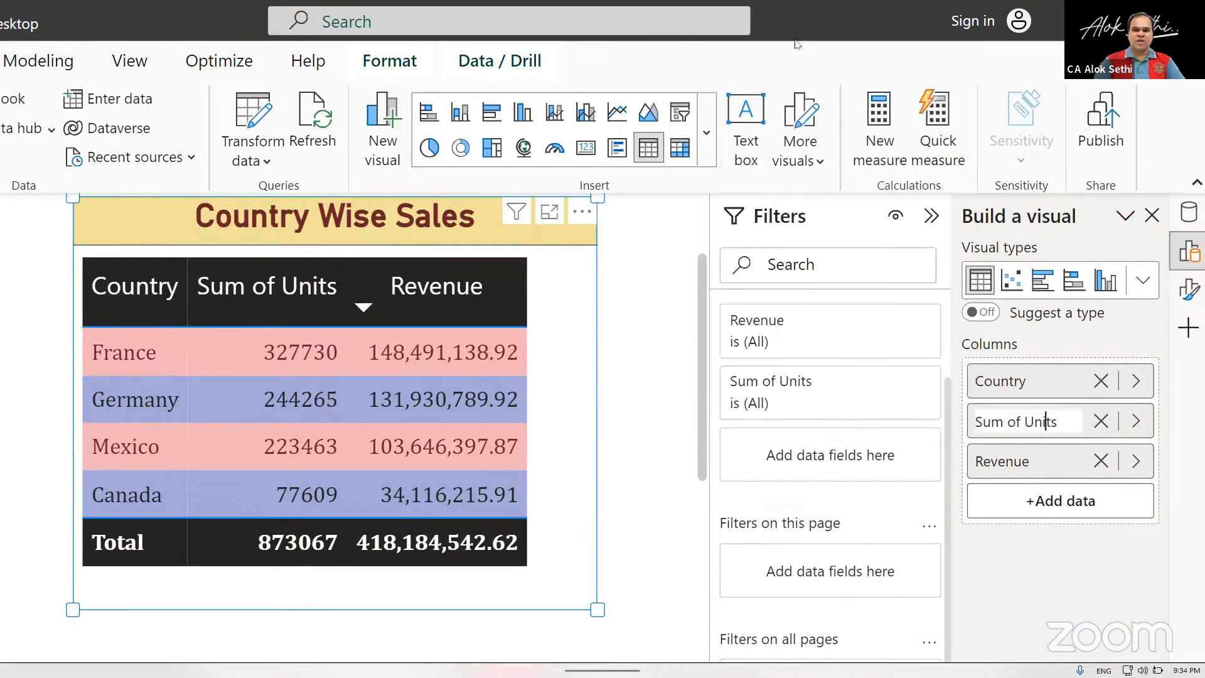
key("BackSpace")
key("BackSpace")
key("BackSpace")
key("BackSpace")
key("BackSpace")
key("BackSpace")
key("BackSpace")
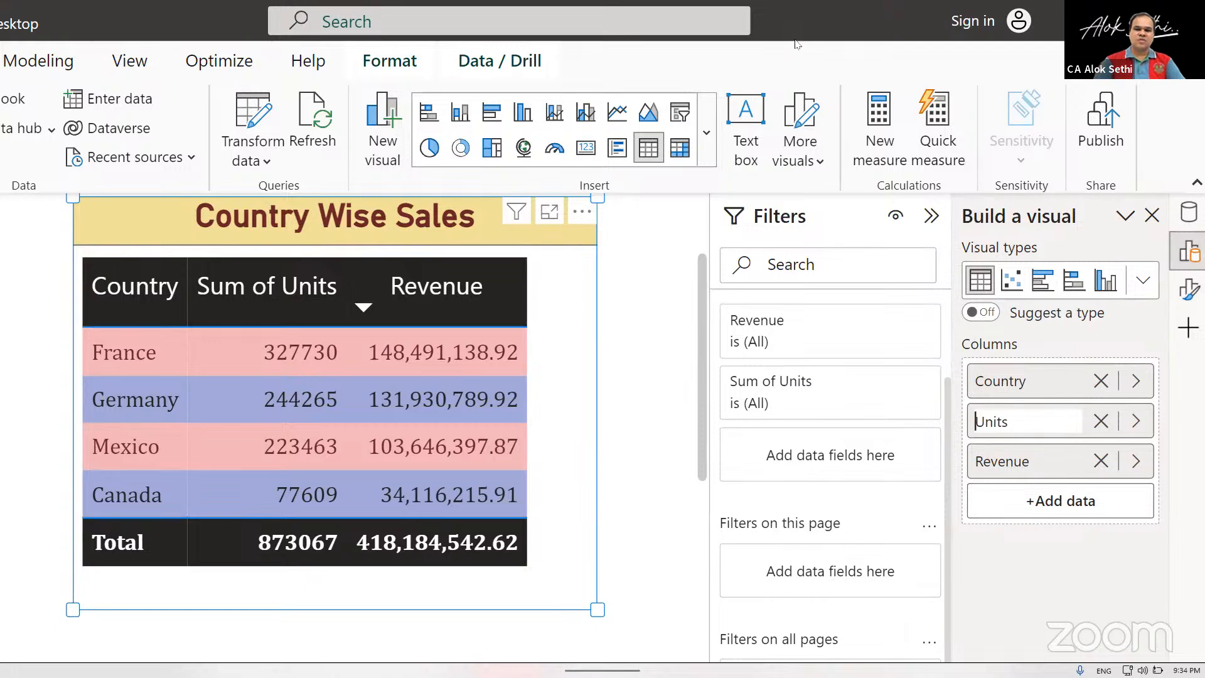
key("Return")
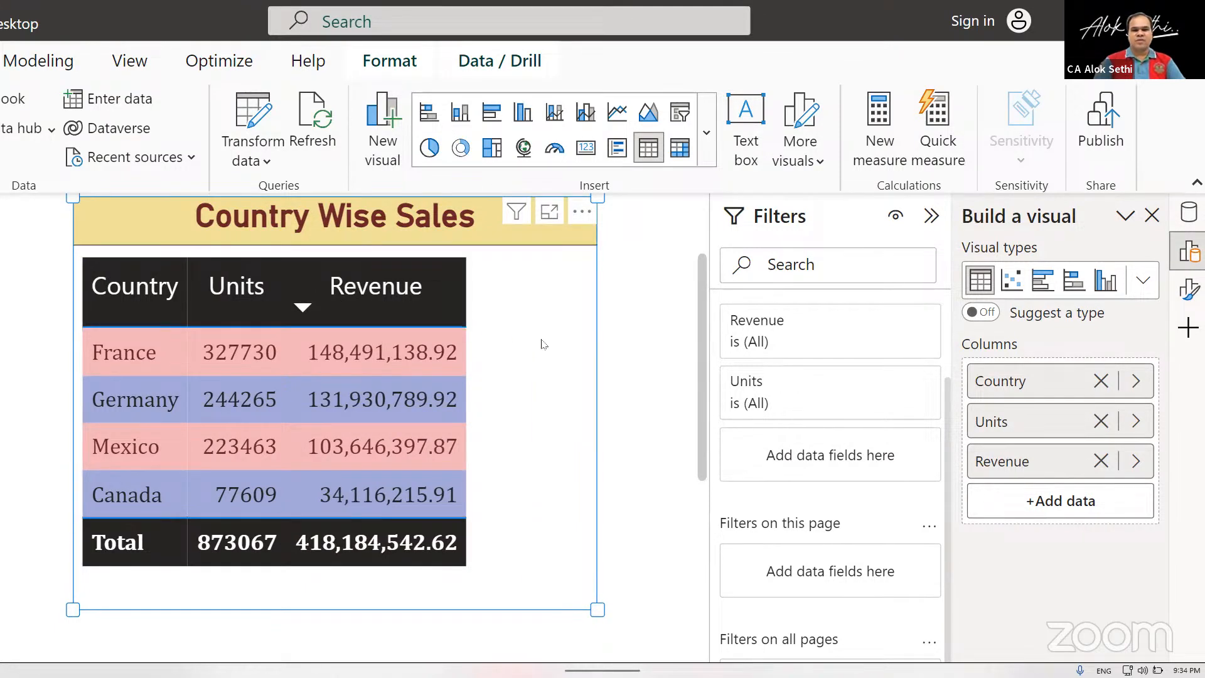
Narrow the Country Wise Sales table to fit its columns and place it in the upper-left corner of the report page.
left_click(607, 571)
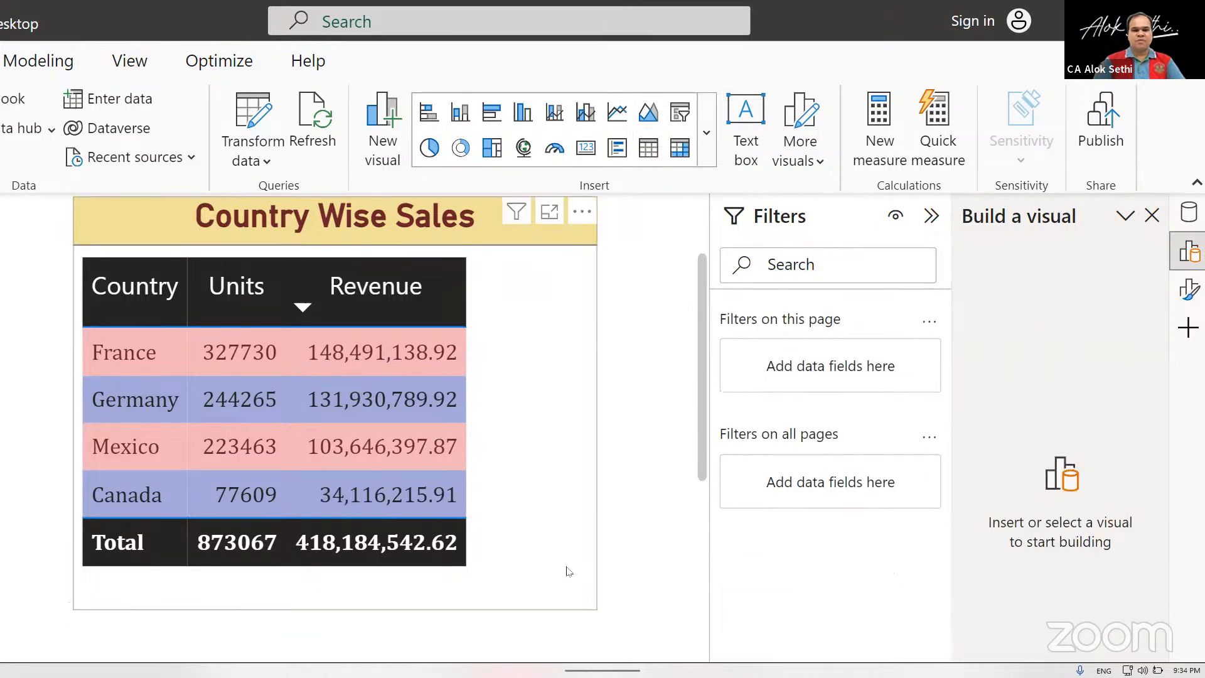
left_click(545, 534)
scroll(545, 535, "down", 5)
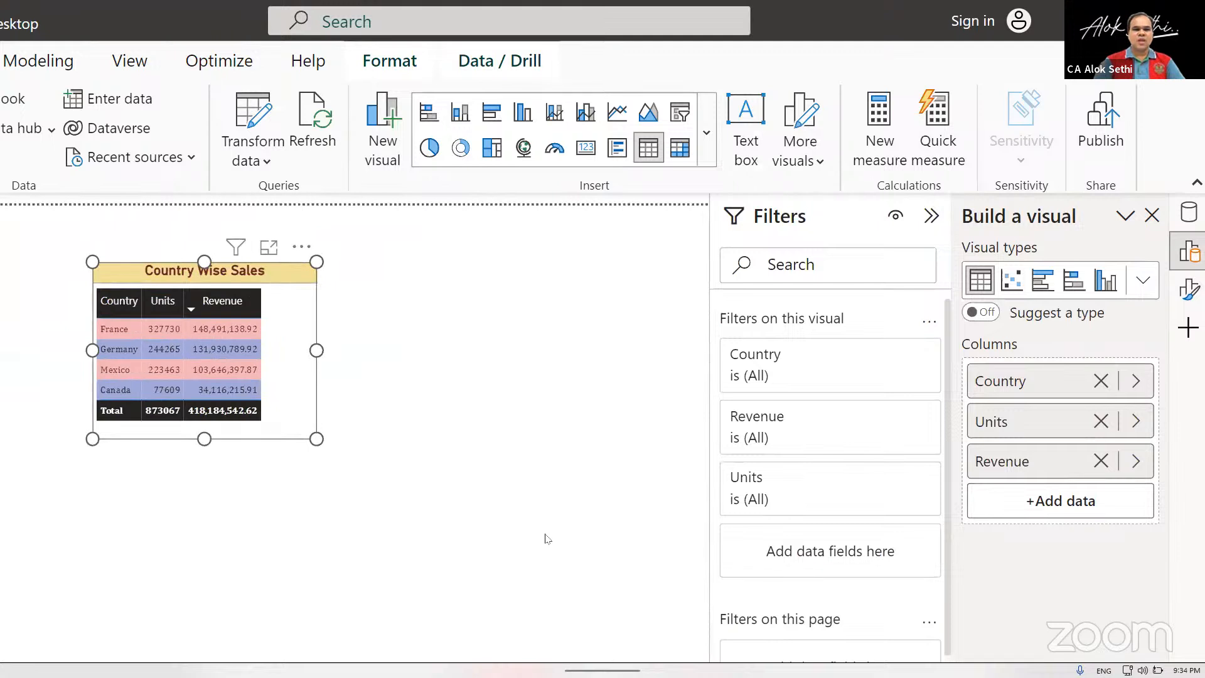
left_click_drag(316, 442, 283, 442)
left_click_drag(141, 262, 69, 220)
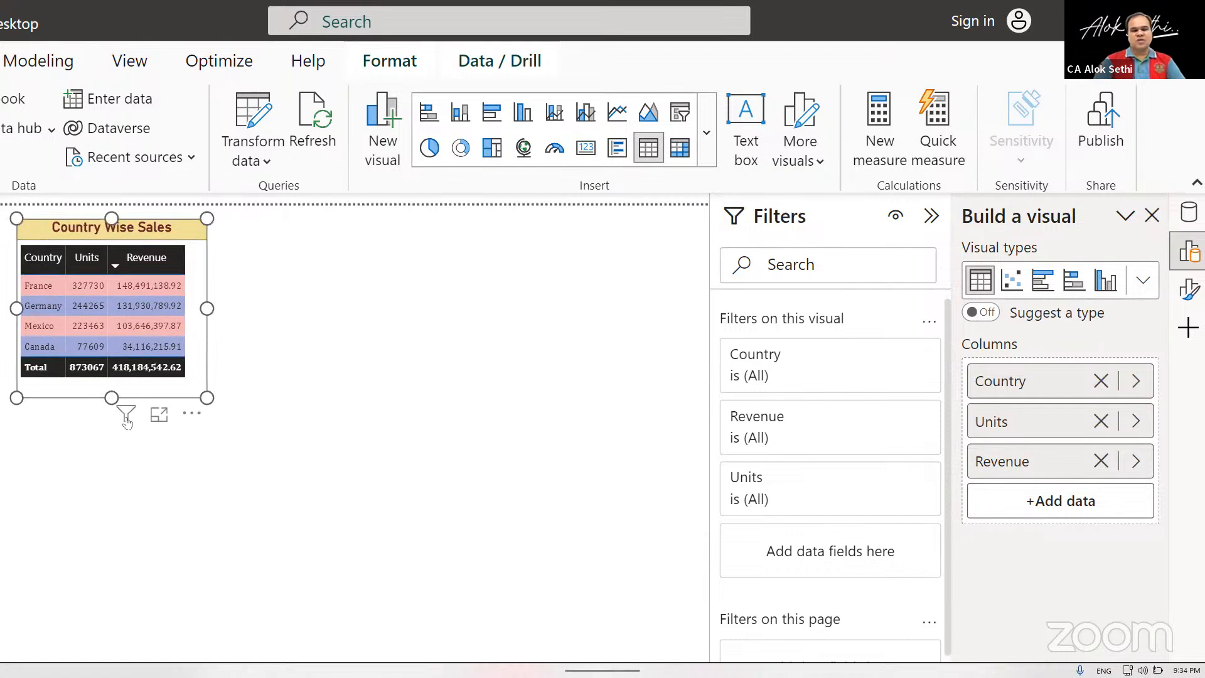
left_click_drag(110, 397, 197, 399)
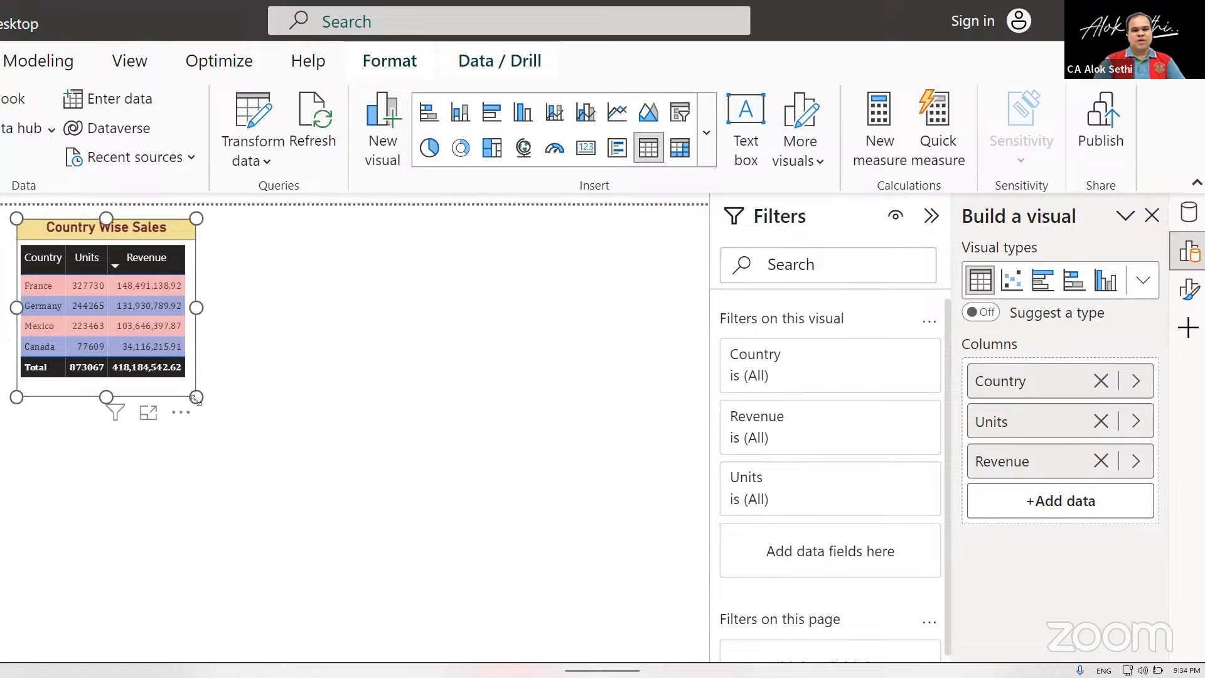
scroll(262, 406, "up", 1, "ctrl")
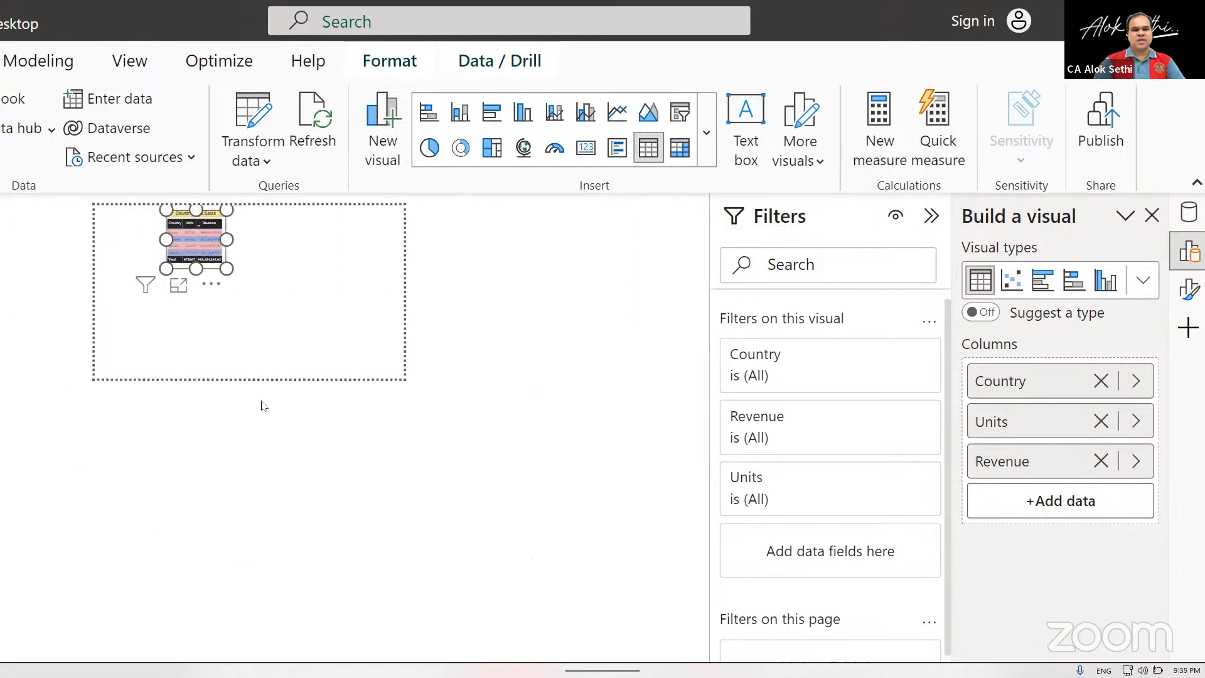
scroll(262, 405, "up", 2, "ctrl")
left_click_drag(378, 269, 24, 254)
scroll(24, 253, "down", 1, "ctrl")
scroll(23, 253, "down", 2, "ctrl")
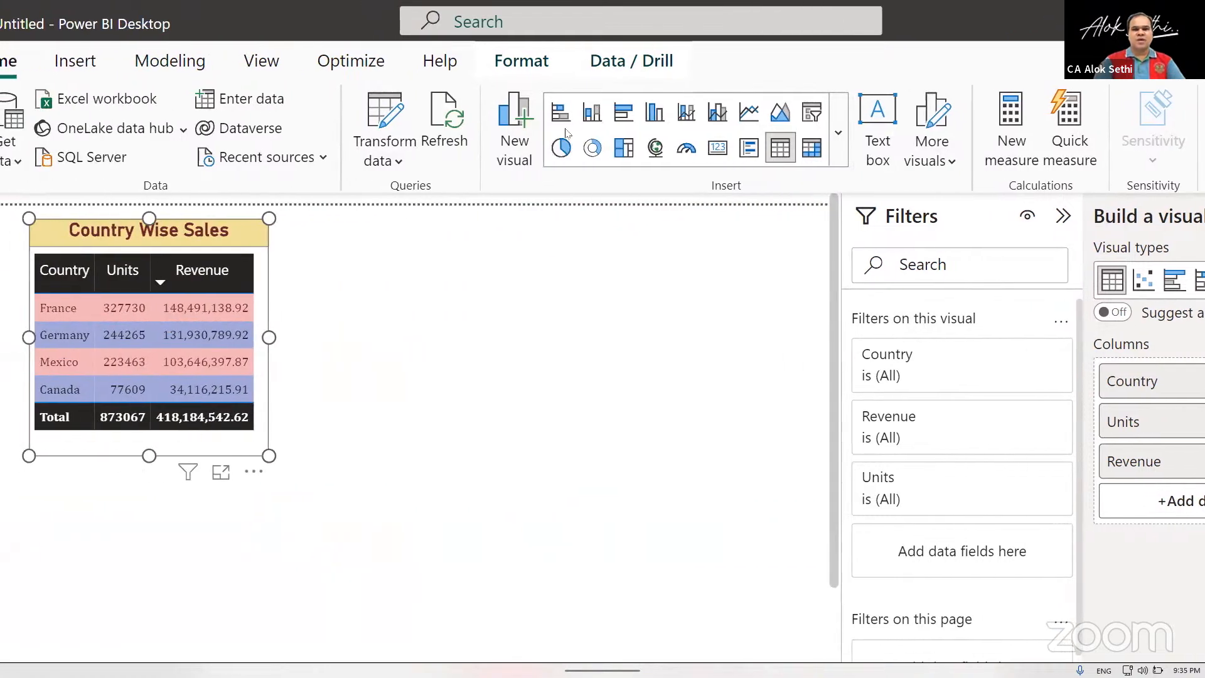
Insert an empty stacked bar chart as a separate visual, place it beside the country table, widen it and lower its upper edge.
left_click(558, 117)
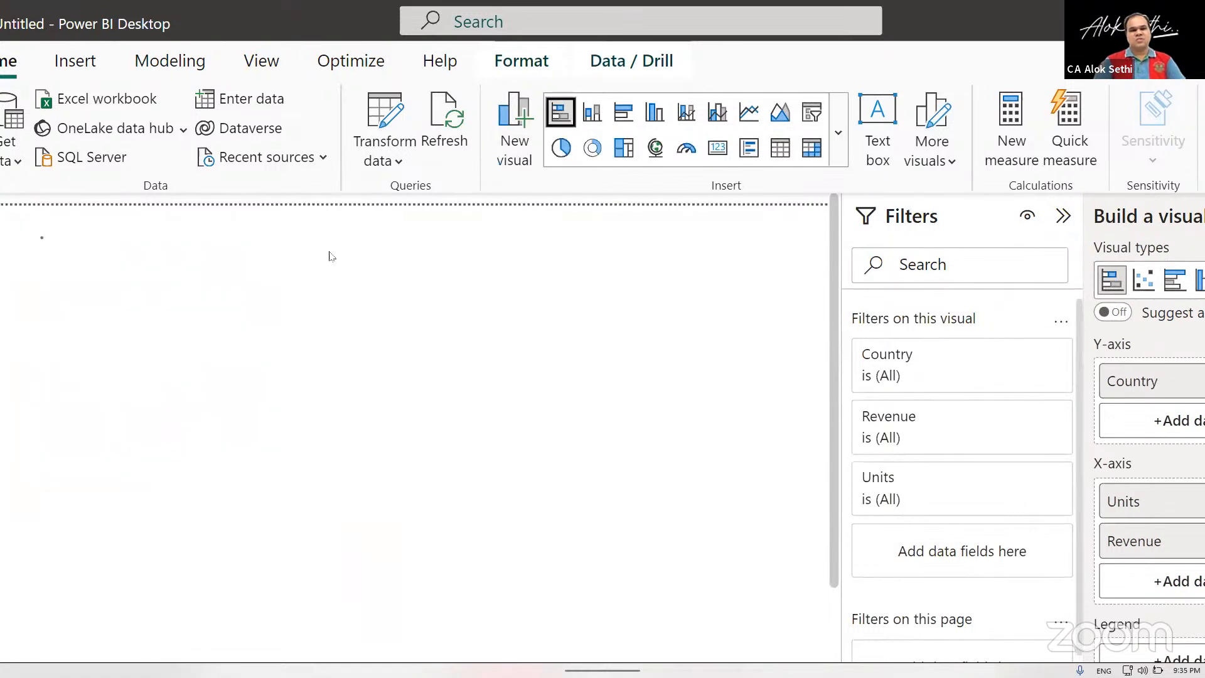
key("ctrl+z")
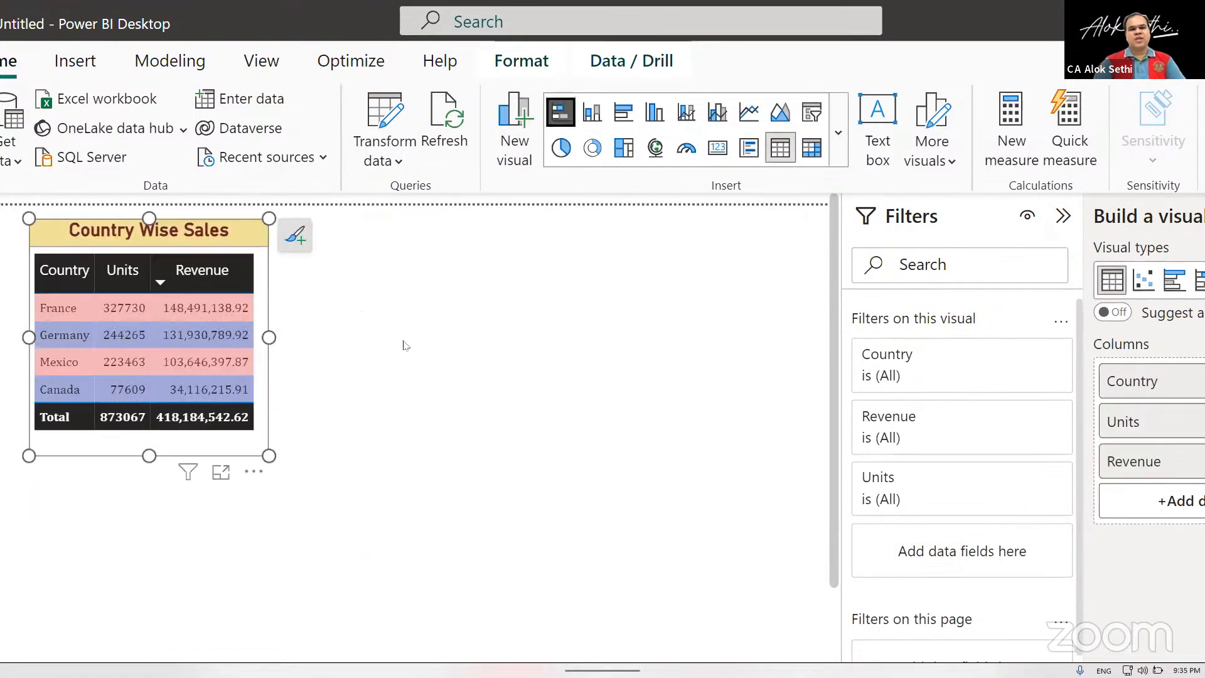
left_click(370, 270)
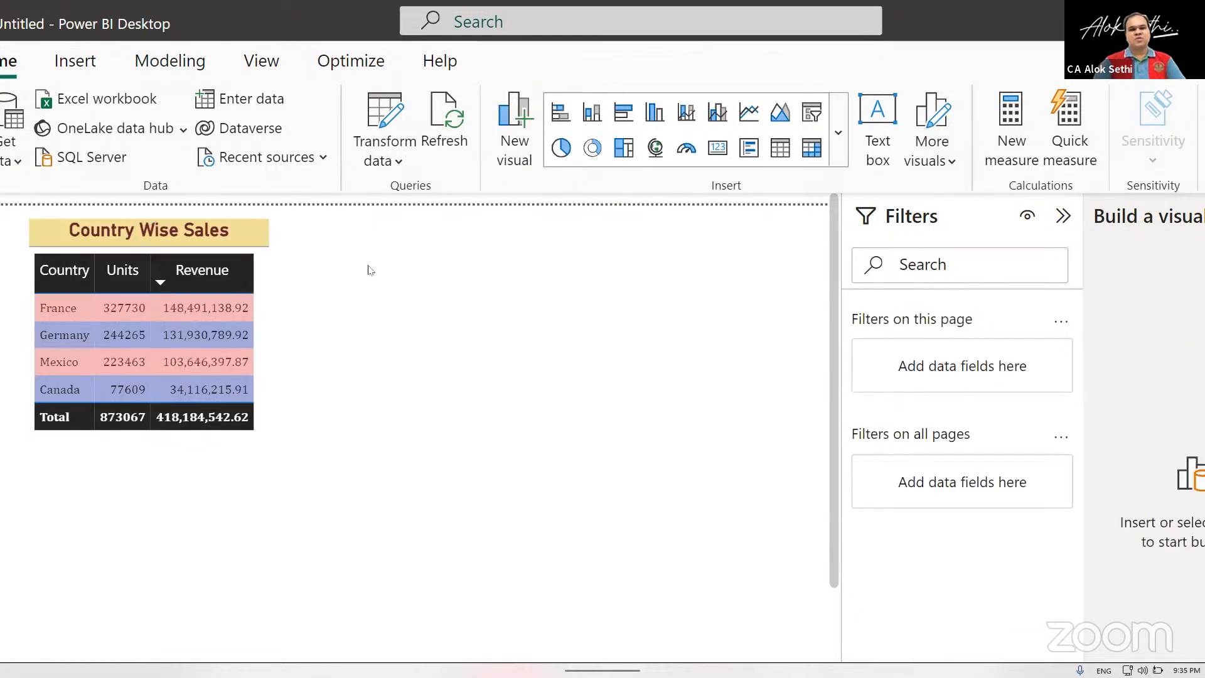
left_click(560, 113)
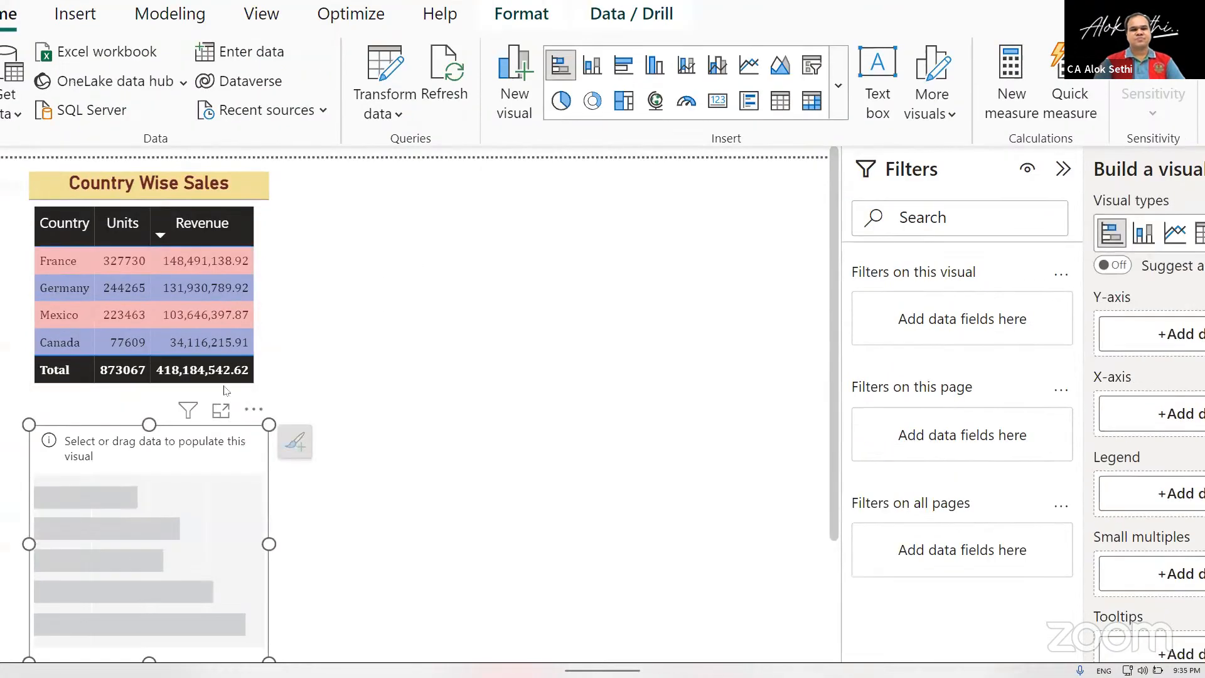
left_click_drag(121, 508, 389, 242)
left_click_drag(535, 277, 790, 290)
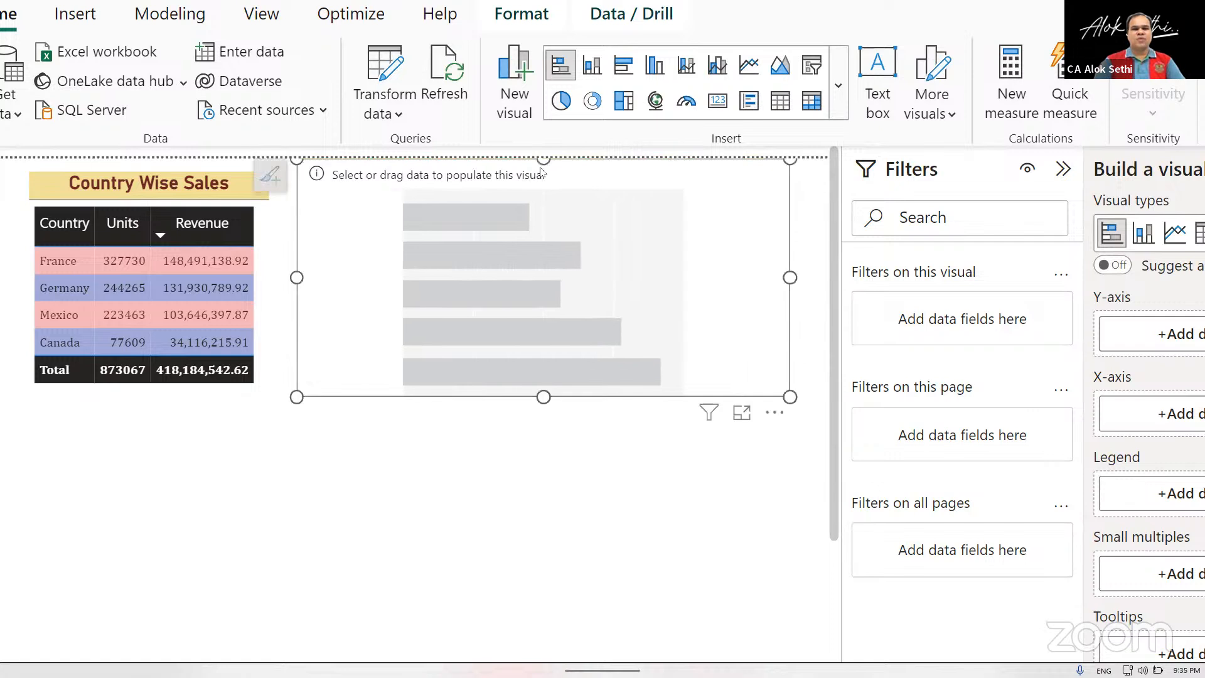
left_click_drag(542, 160, 540, 214)
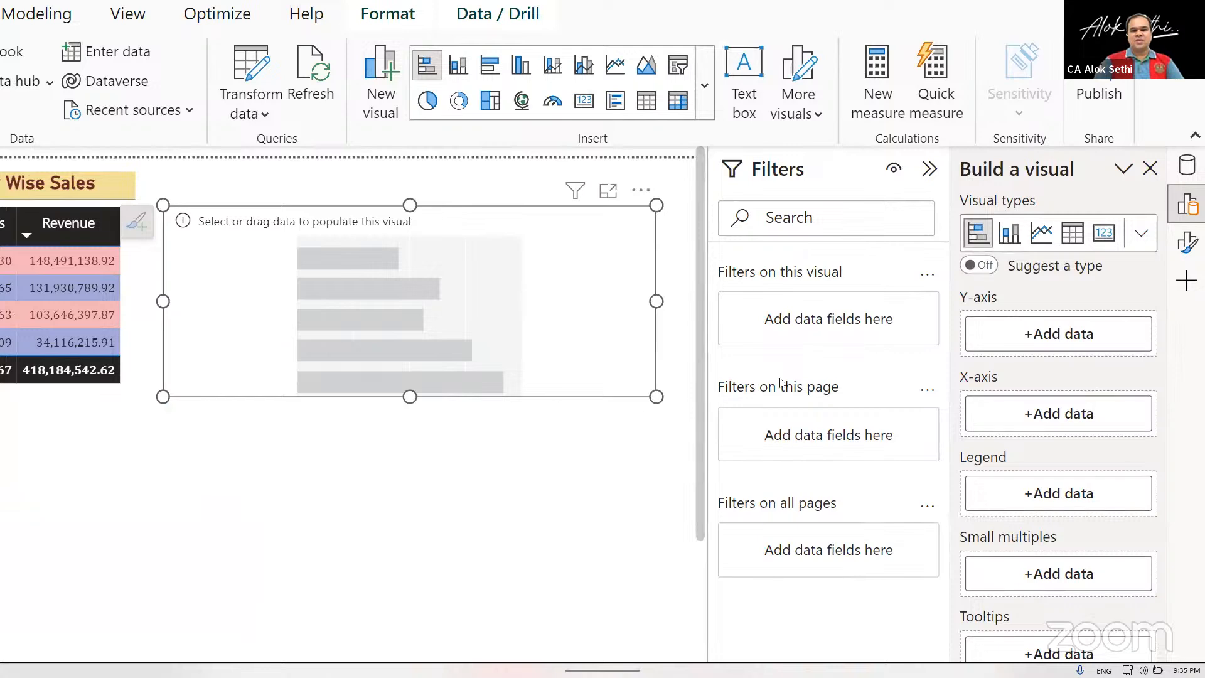
Assign Country to the bar chart's Y-axis and Revenue to its X-axis.
left_click(1088, 340)
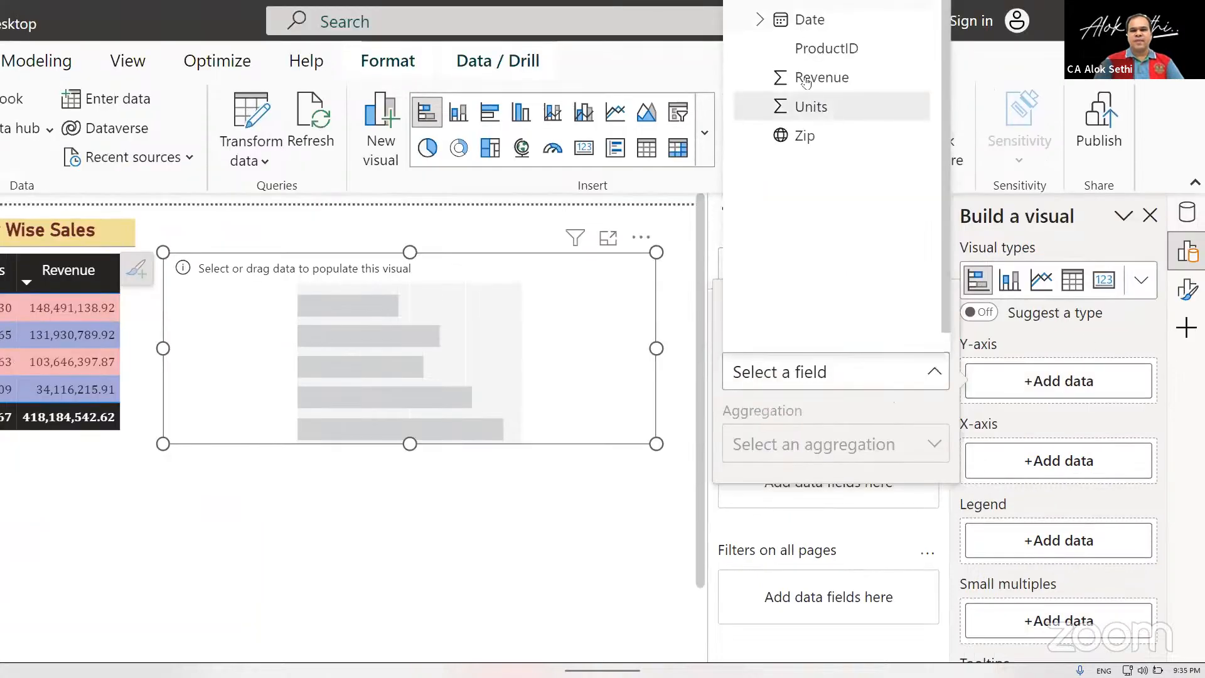
left_click(772, 4)
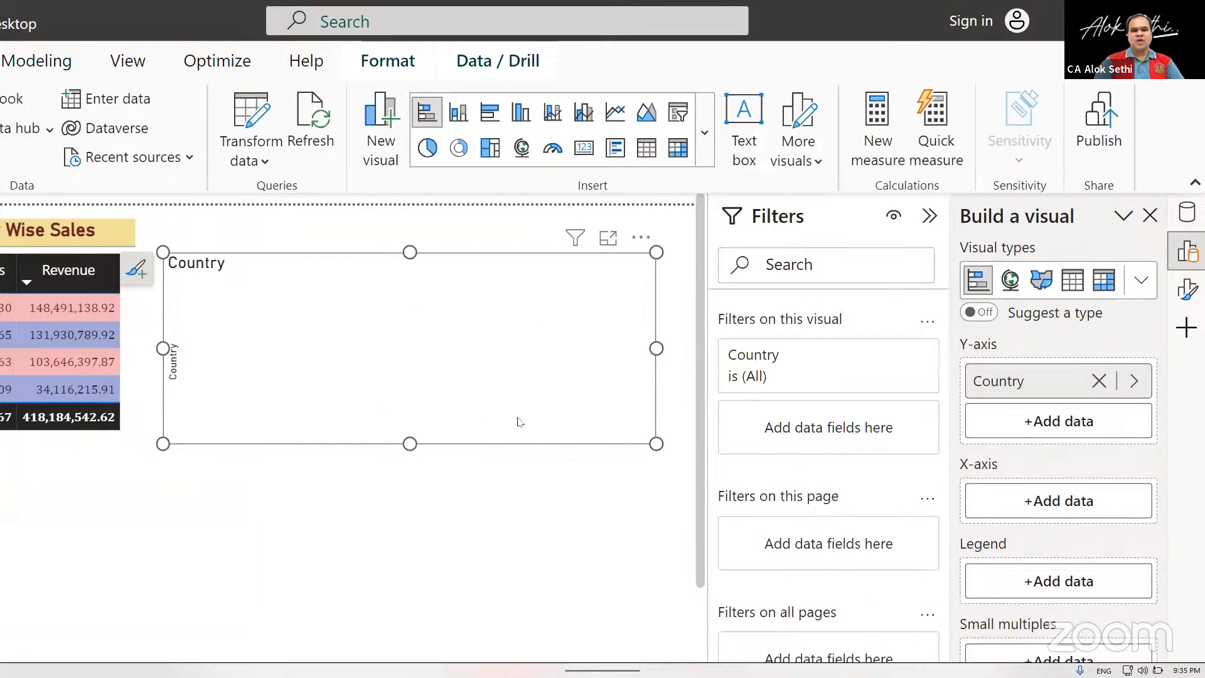
left_click(1056, 516)
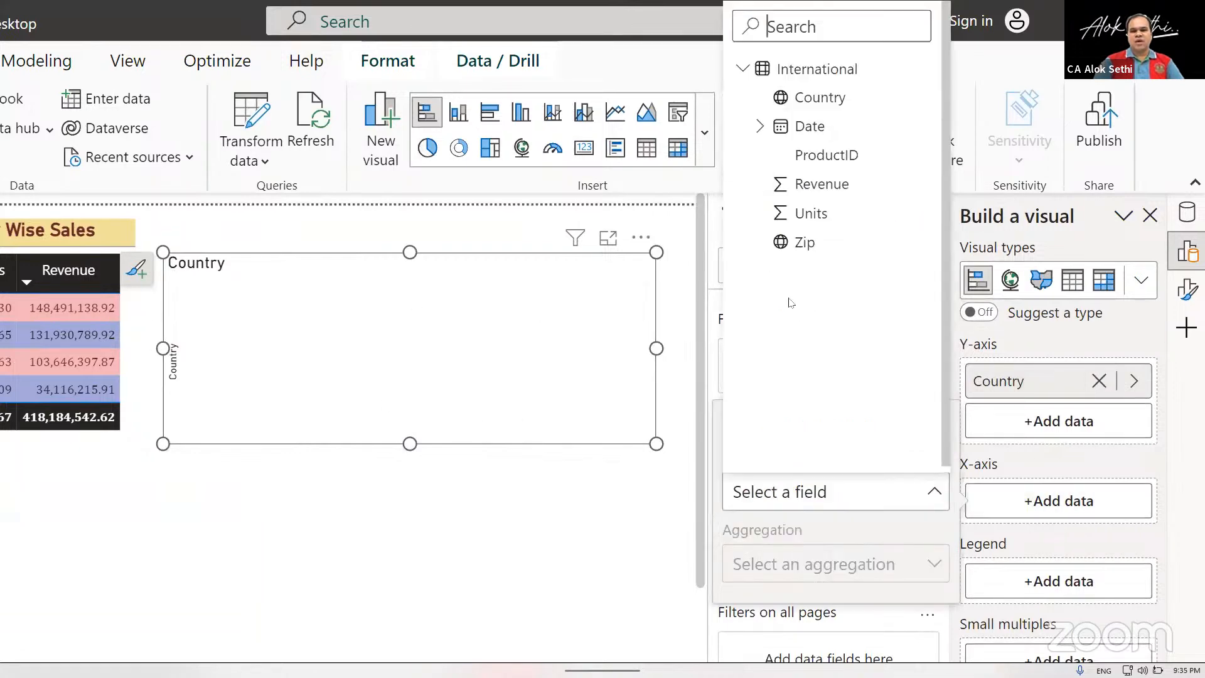
left_click(783, 198)
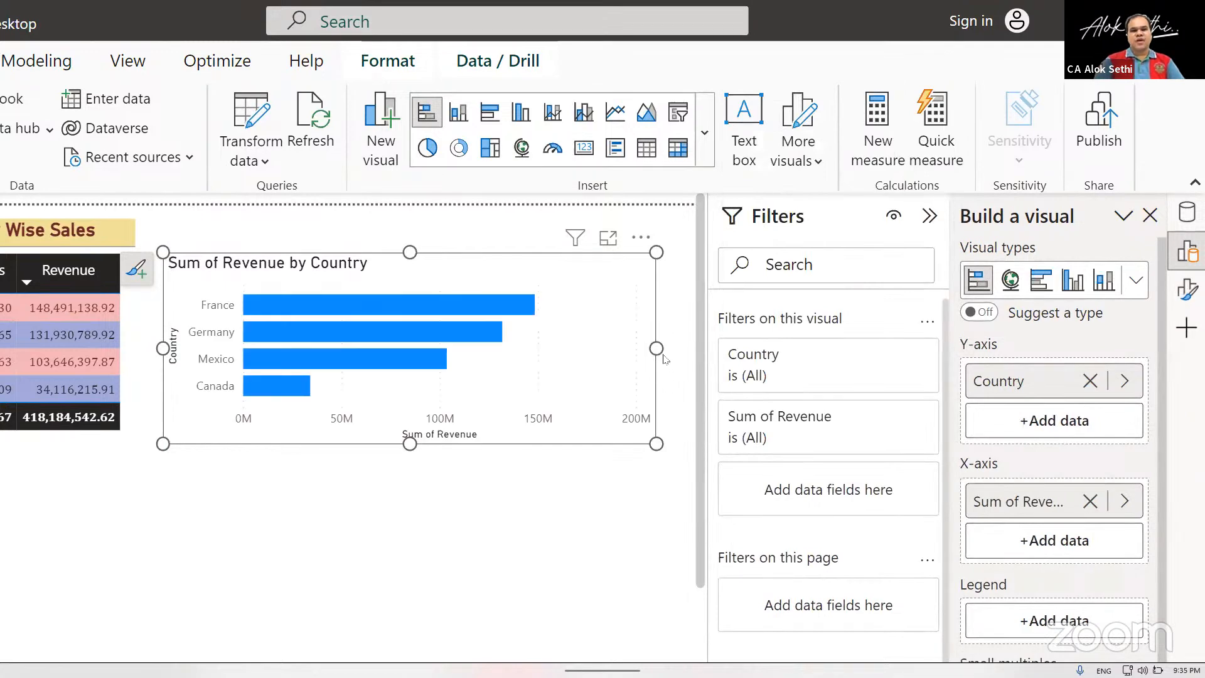
Make the bar chart slightly narrower and taller, and reposition it near the page's upper edge, clear of the country table.
mouse_move(657, 348)
left_mouse_down()
mouse_move(590, 342)
mouse_move(657, 348)
left_mouse_up()
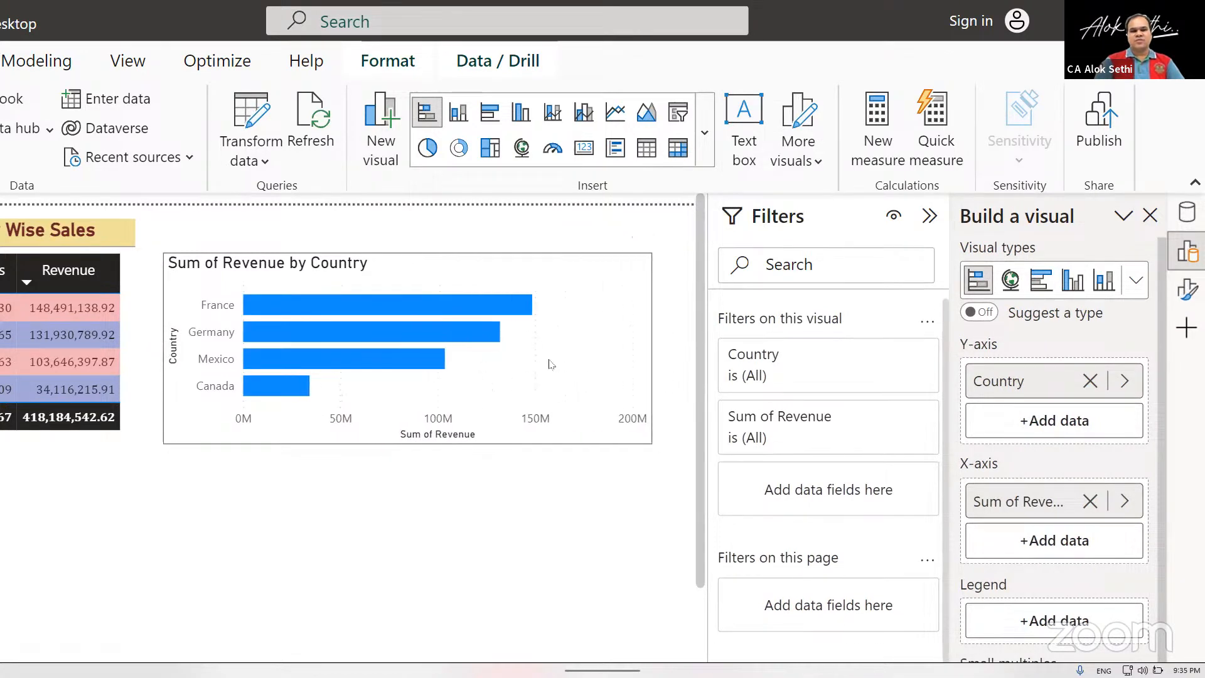
left_click_drag(408, 444, 409, 478)
mouse_move(249, 372)
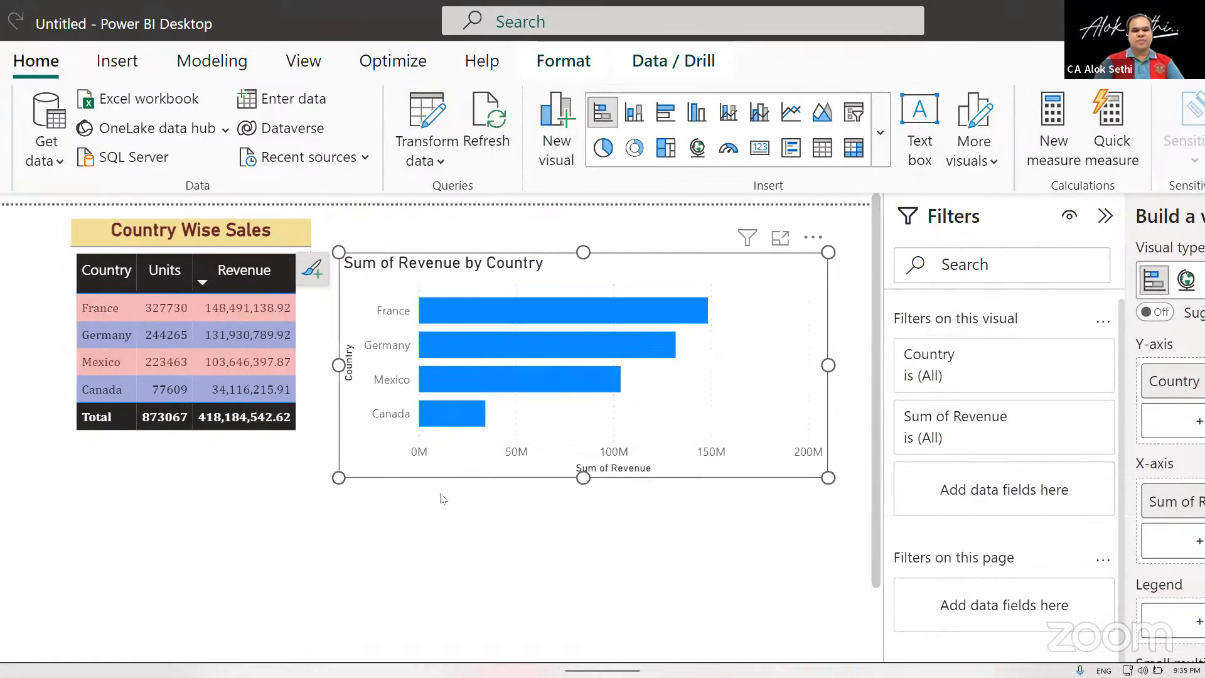
left_click(443, 498)
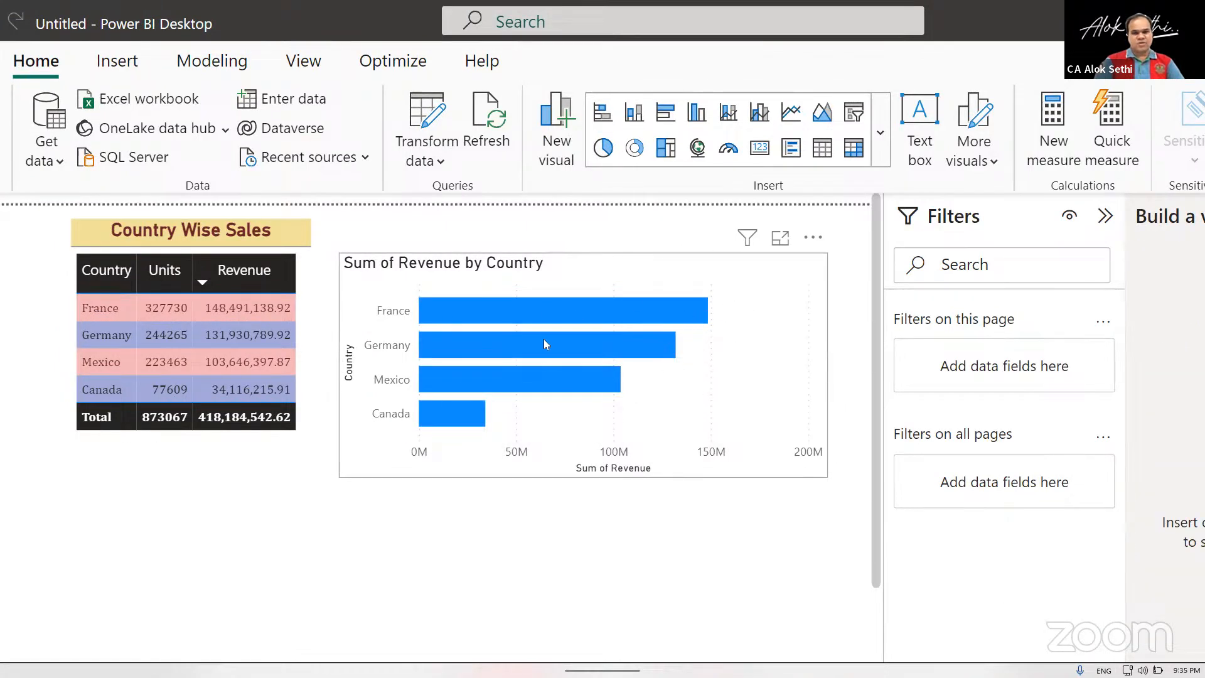
left_click_drag(506, 250, 457, 220)
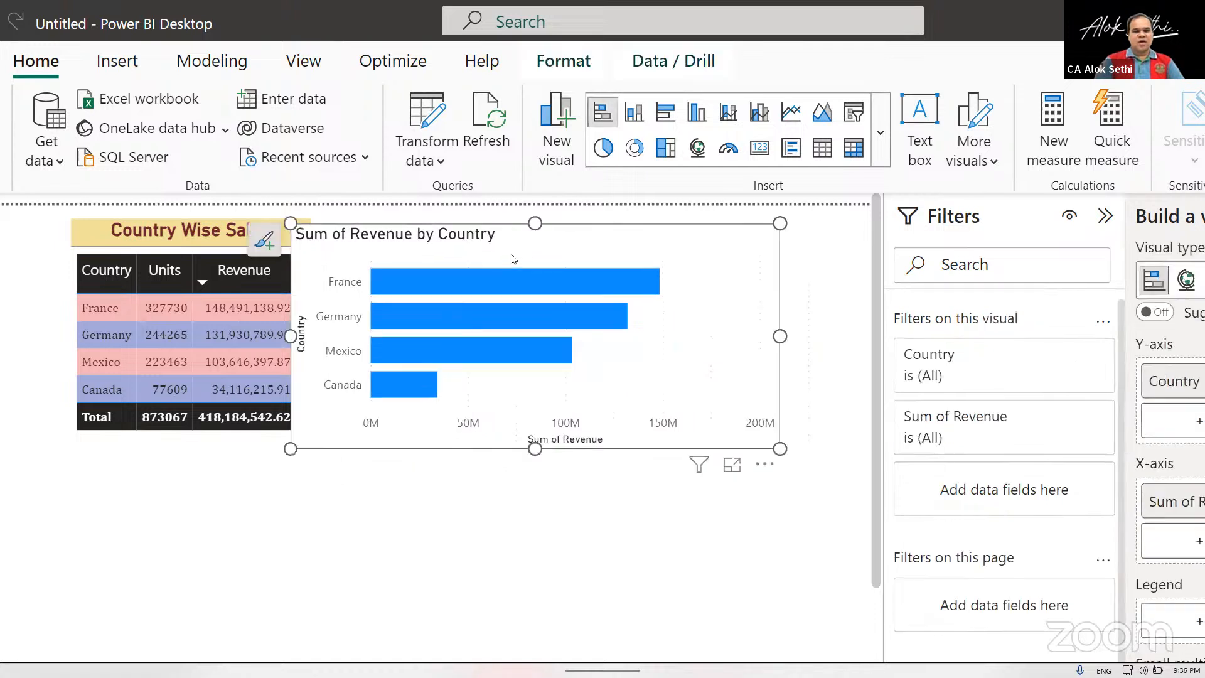
mouse_move(548, 237)
left_mouse_down()
mouse_move(565, 239)
mouse_move(548, 259)
left_mouse_up()
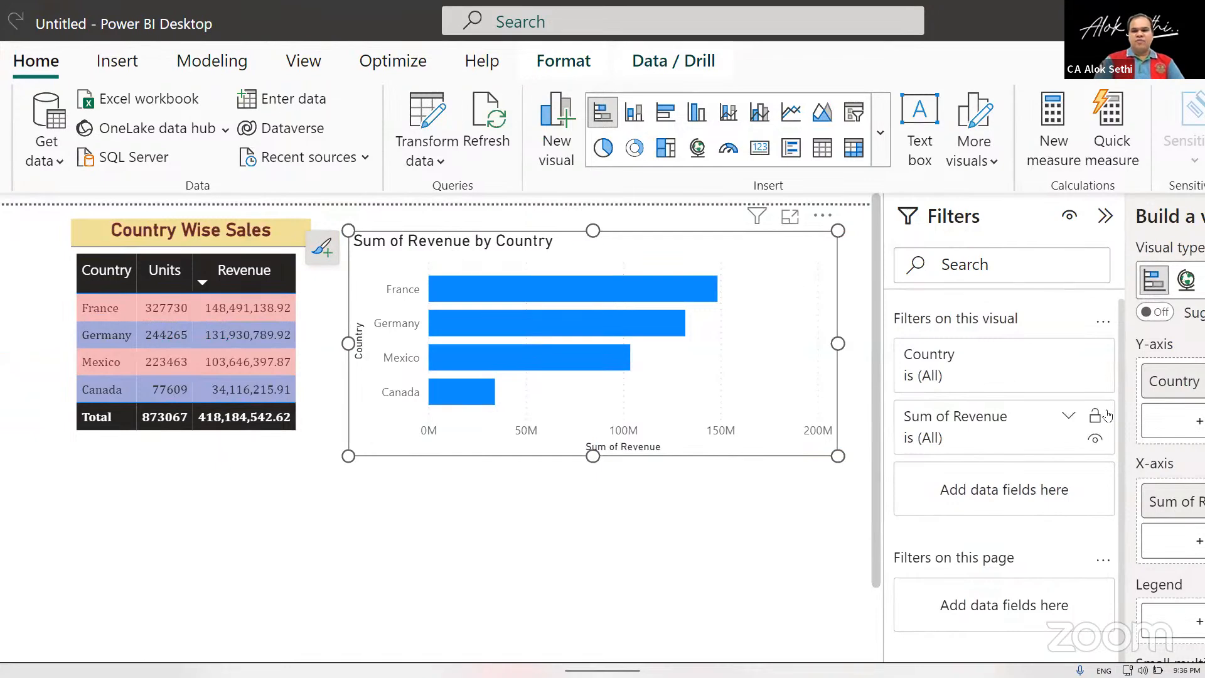
Try to rename the bar chart's X-axis field from Sum of Revenue to Revenue for this visual only.
scroll(1108, 419, "down", 1)
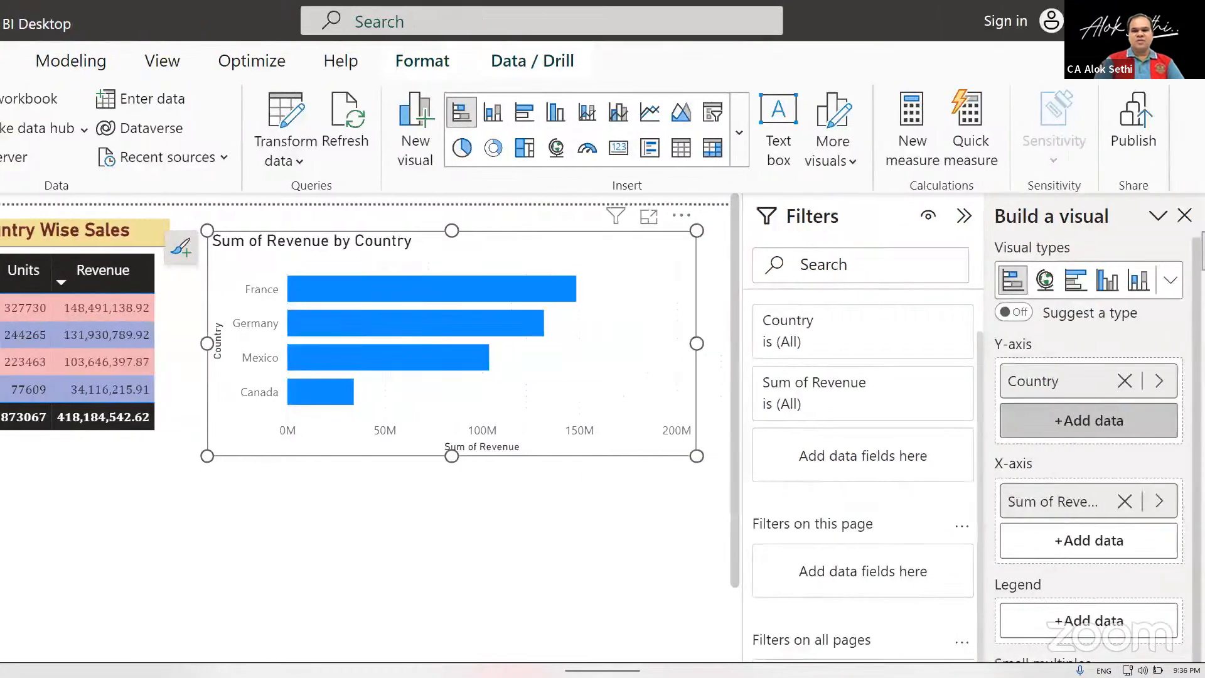
right_click(1065, 504)
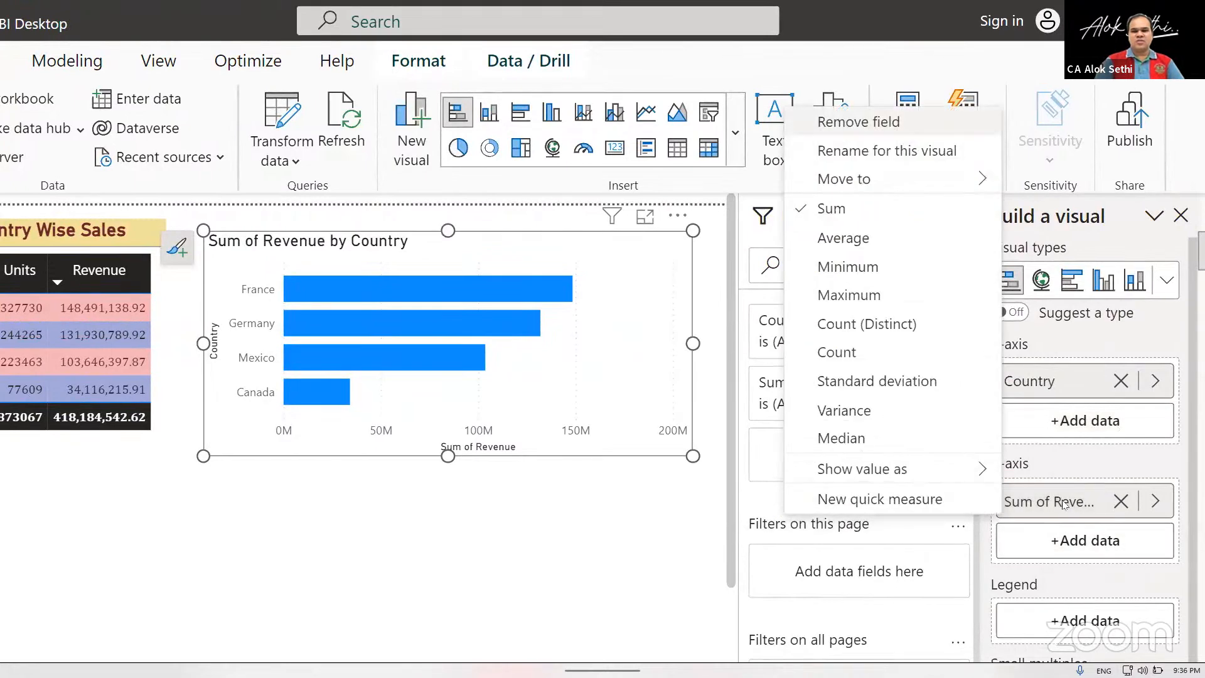
left_click(888, 151)
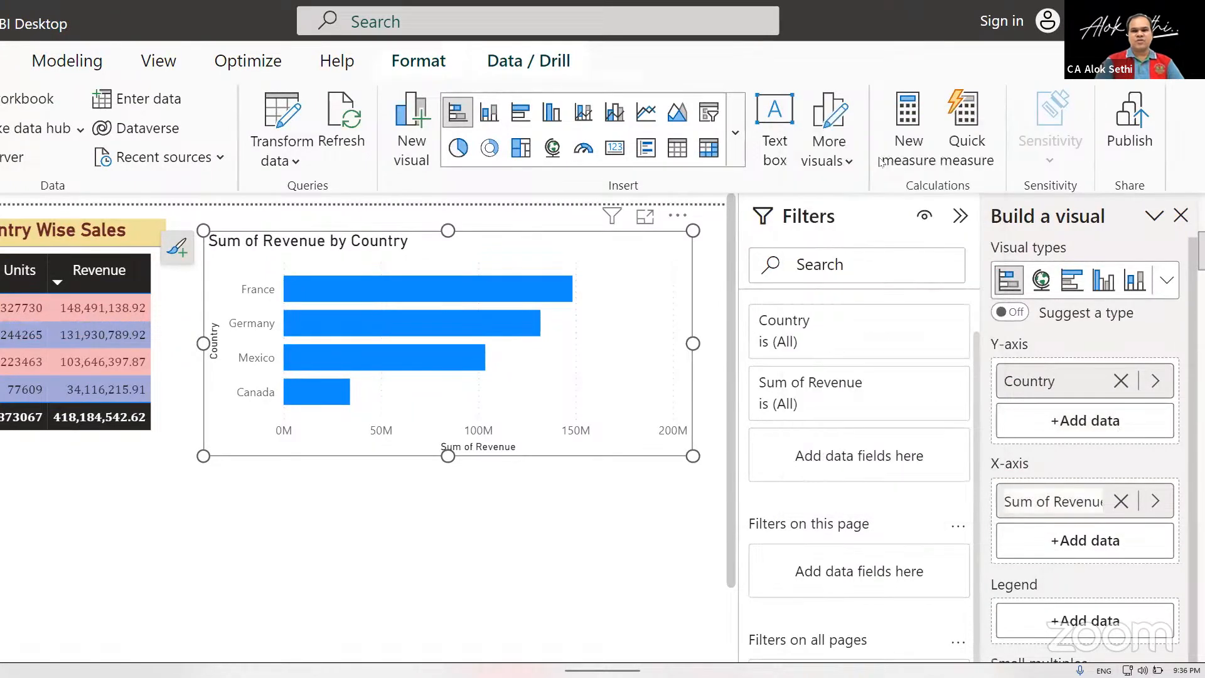
left_click(1040, 502)
key("BackSpace")
key("BackSpace")
key("BackSpace")
key("BackSpace")
key("BackSpace")
key("BackSpace")
key("BackSpace")
key("Return")
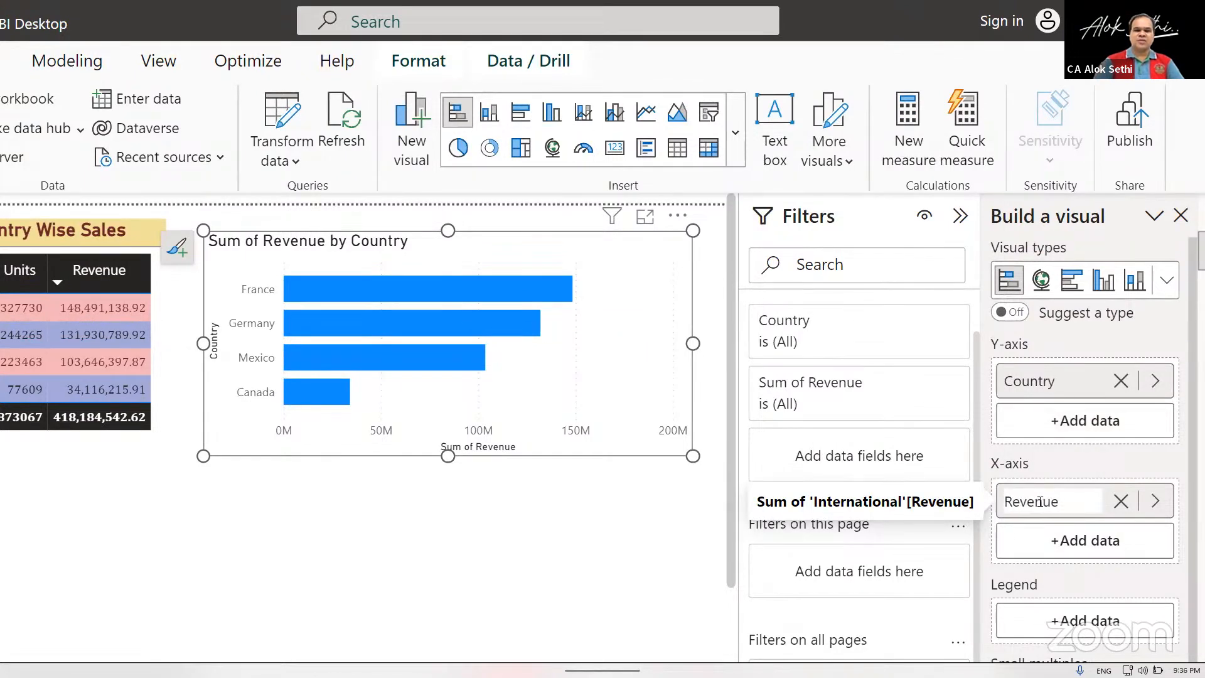
left_click(499, 504)
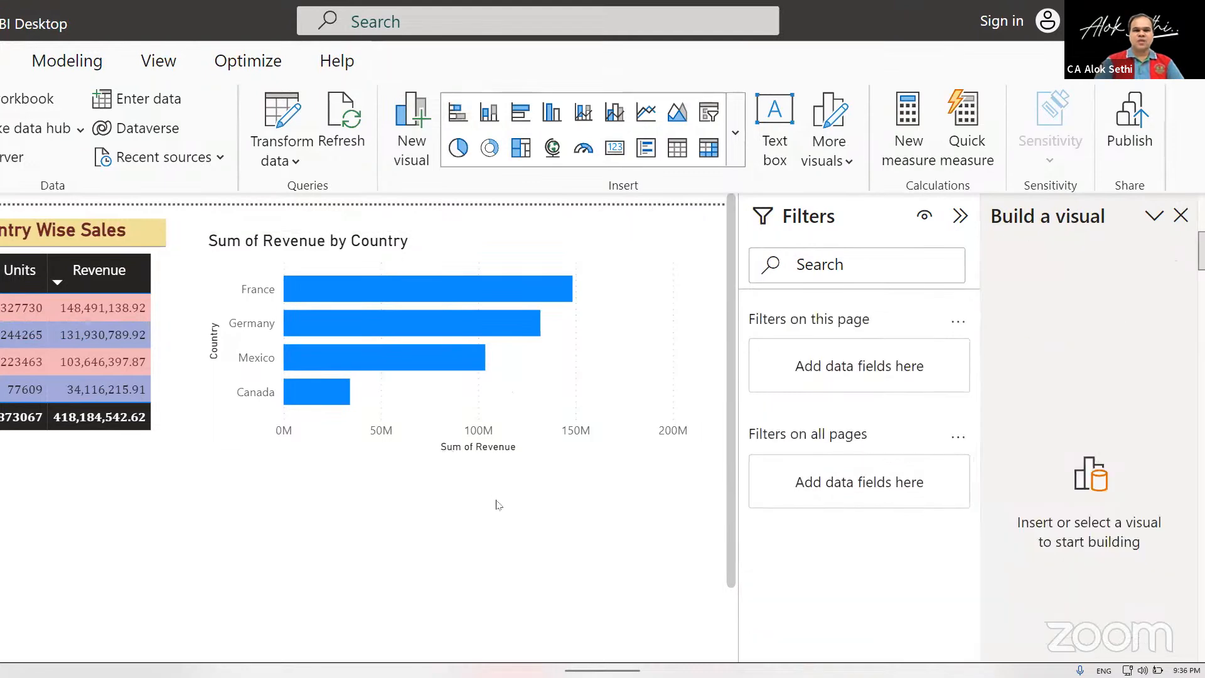
Cross-filter the country table by selecting France, Germany, Mexico and Canada in turn on the bar chart, and clear the selection.
left_click(250, 294)
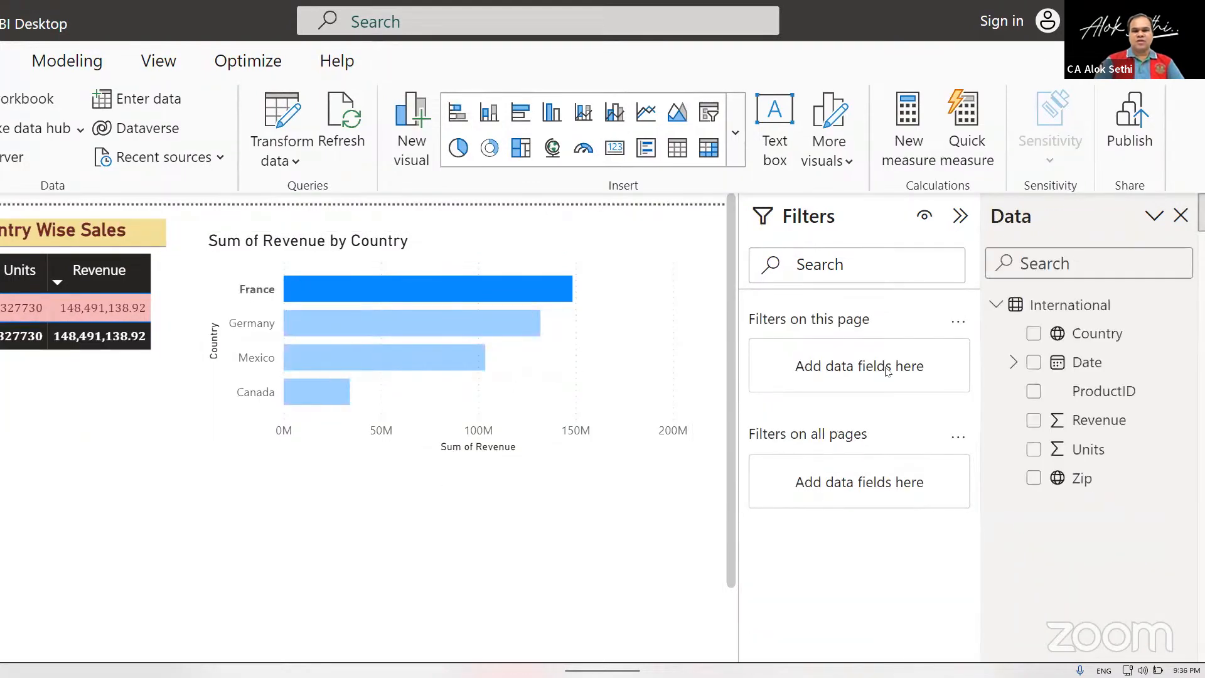
left_click(245, 324)
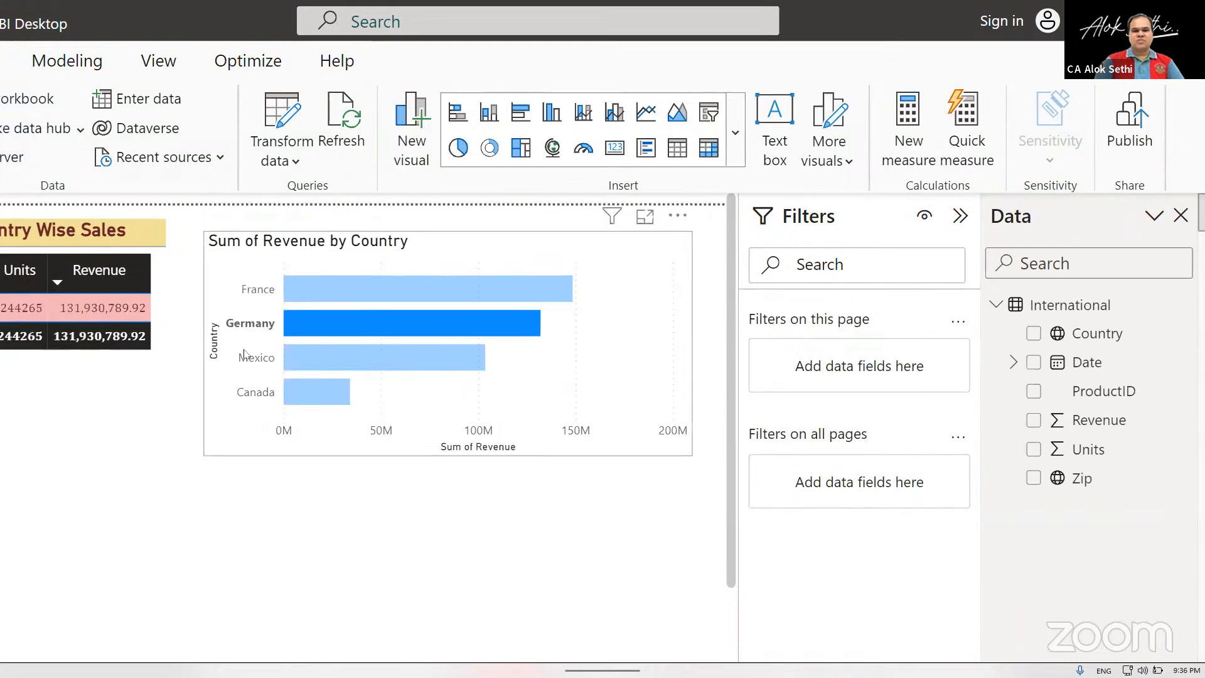
left_click(248, 356)
left_click(253, 397)
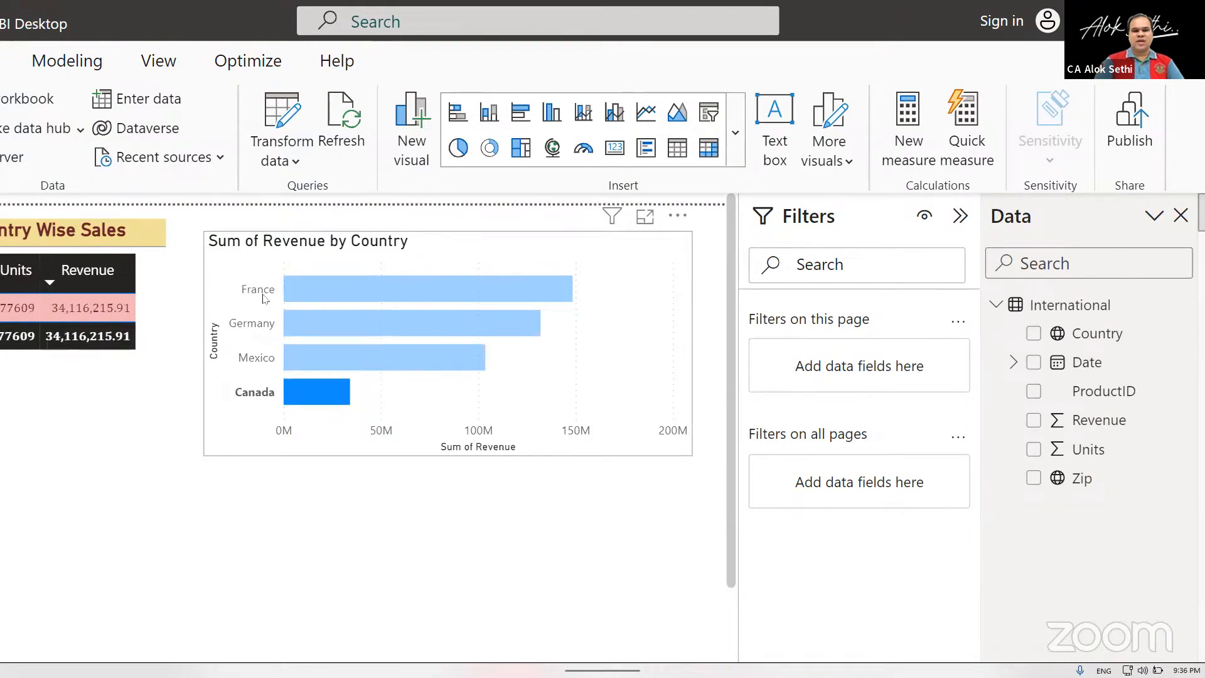
left_click(524, 259)
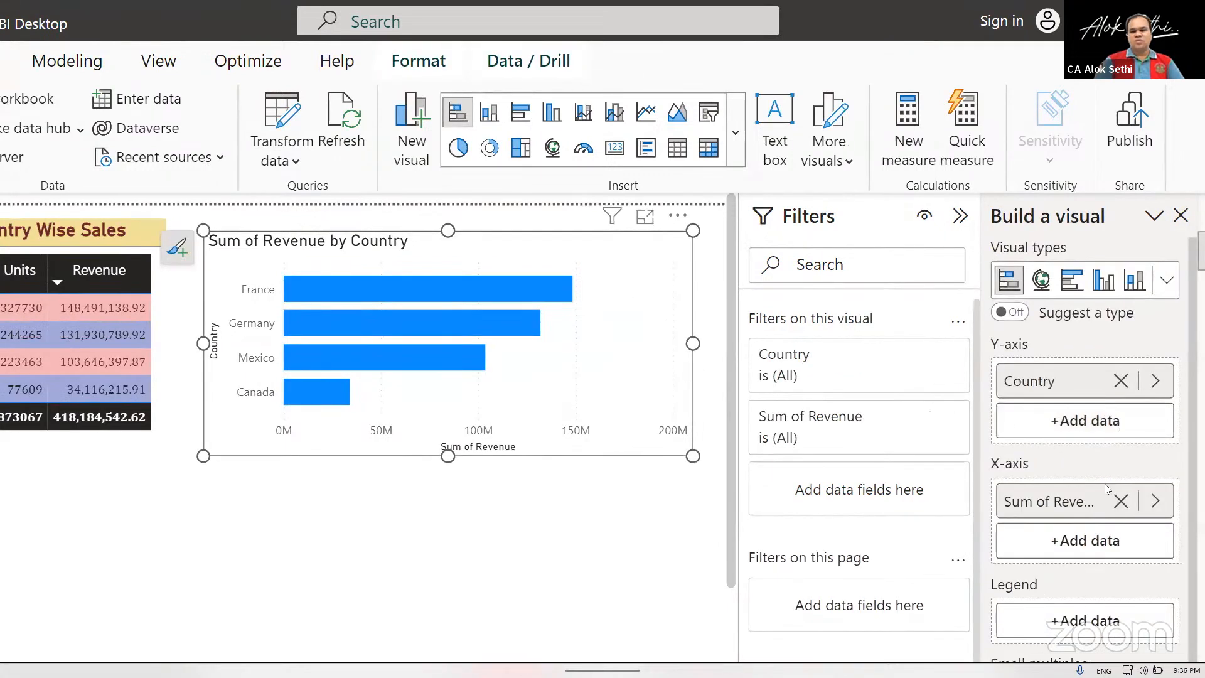
Try Units as a second X-axis field beside Revenue in the bar chart, and remove it again.
scroll(1108, 484, "down", 1)
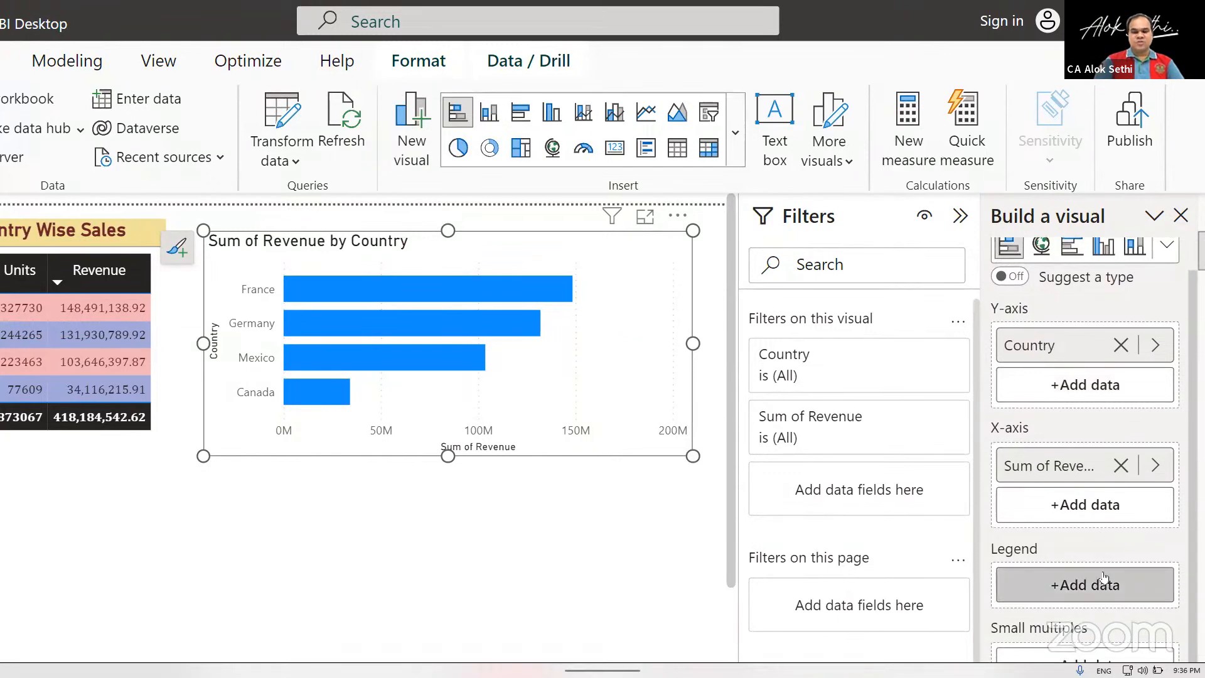
left_click(1097, 523)
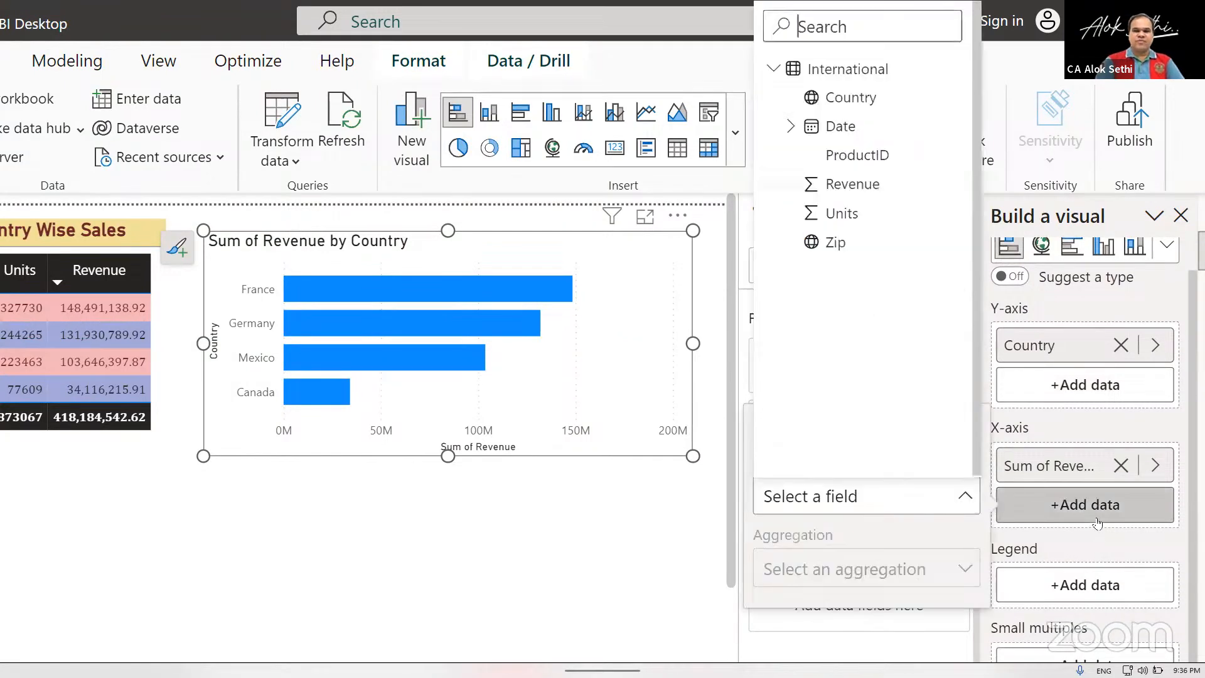
left_click(829, 215)
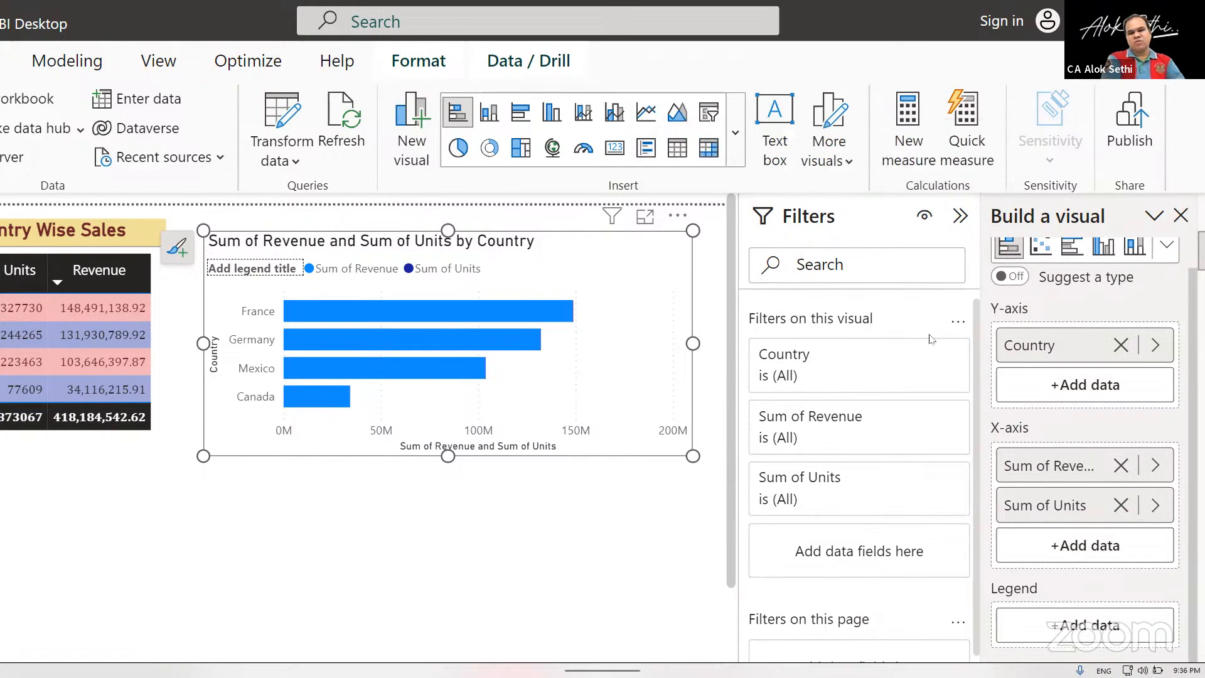
left_click(1119, 511)
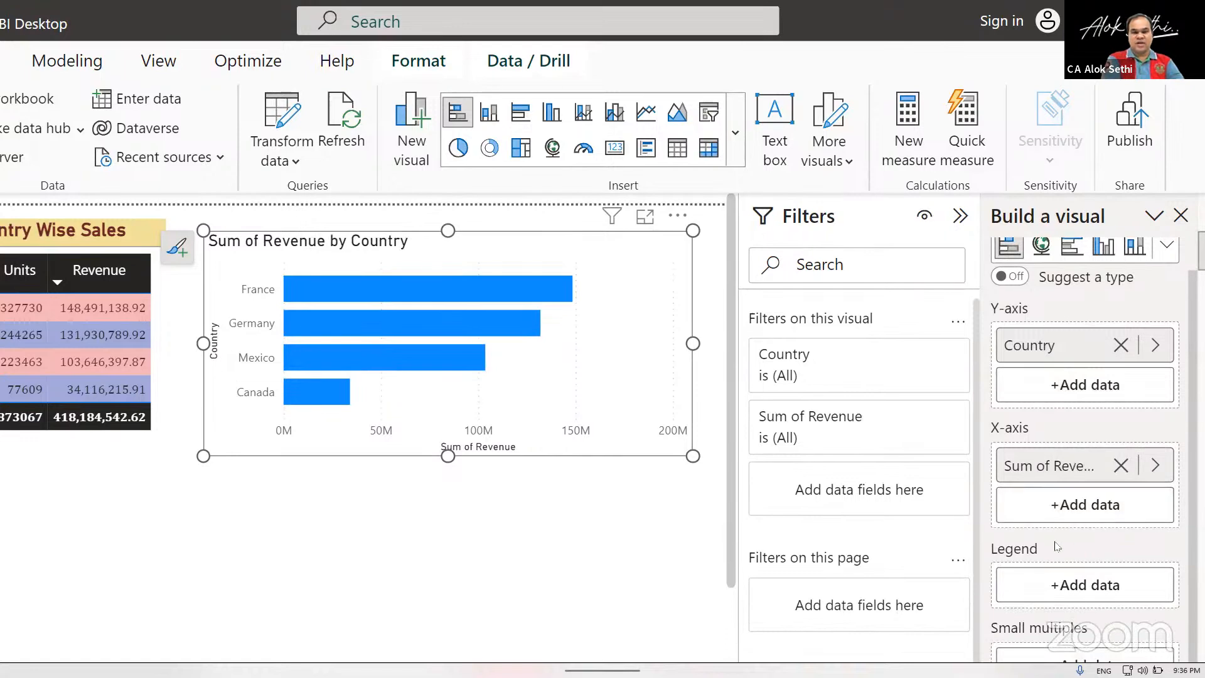
Try ProductID as the bar chart's legend, browse through the legend entries, and remove the field again.
left_click(1052, 592)
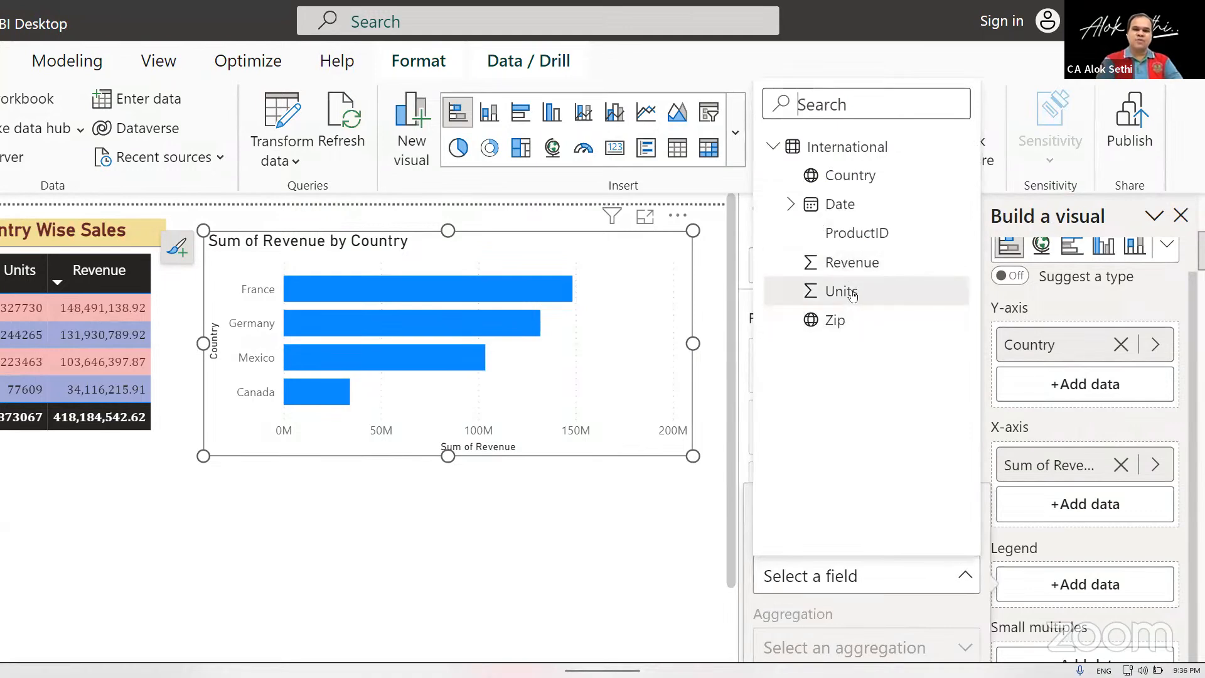
left_click(850, 235)
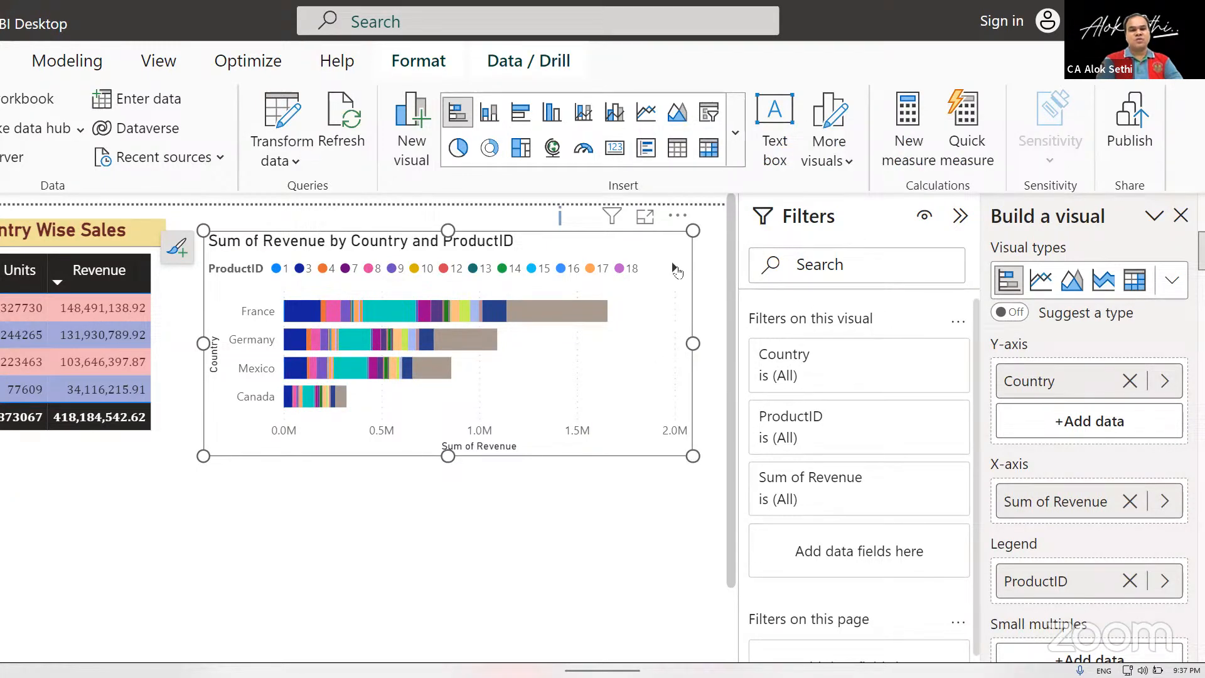
left_click(674, 269)
double_click(675, 270)
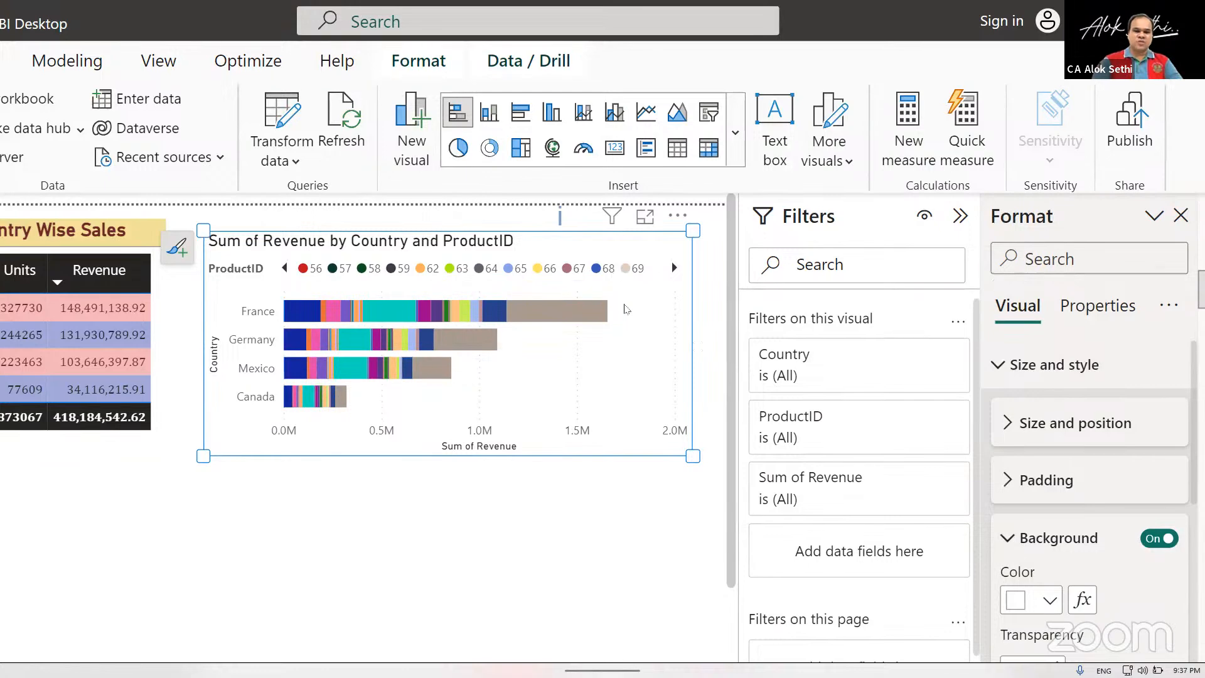
left_click(625, 291)
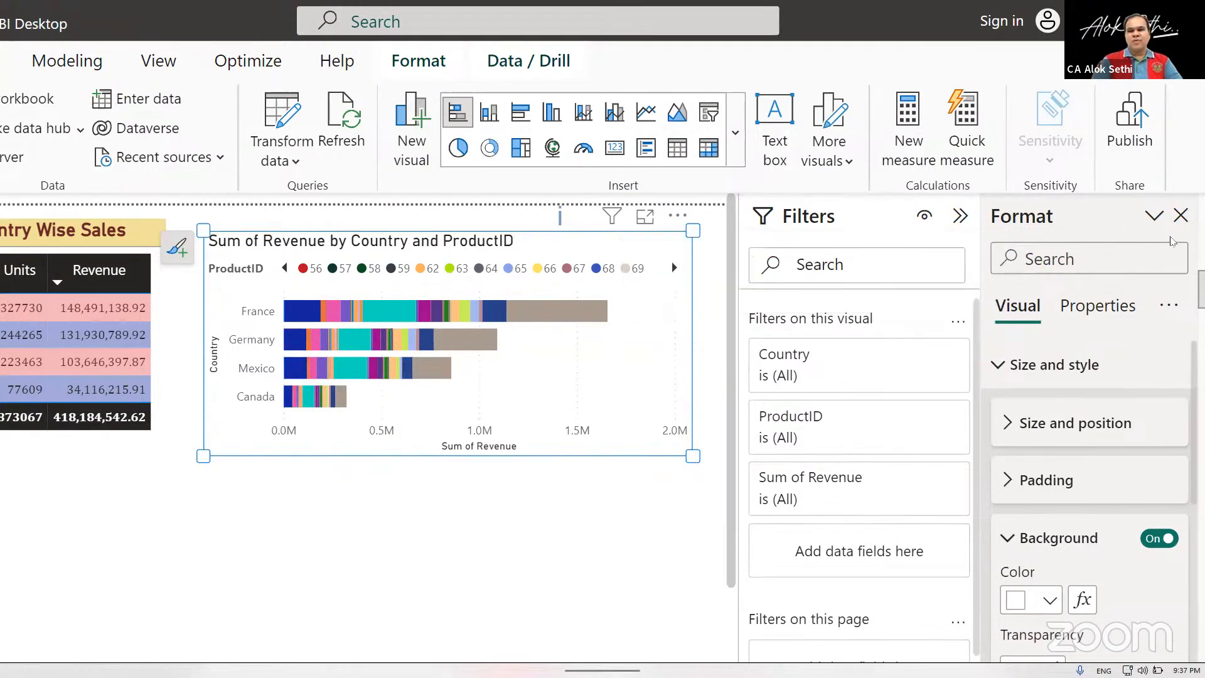
left_click(1183, 219)
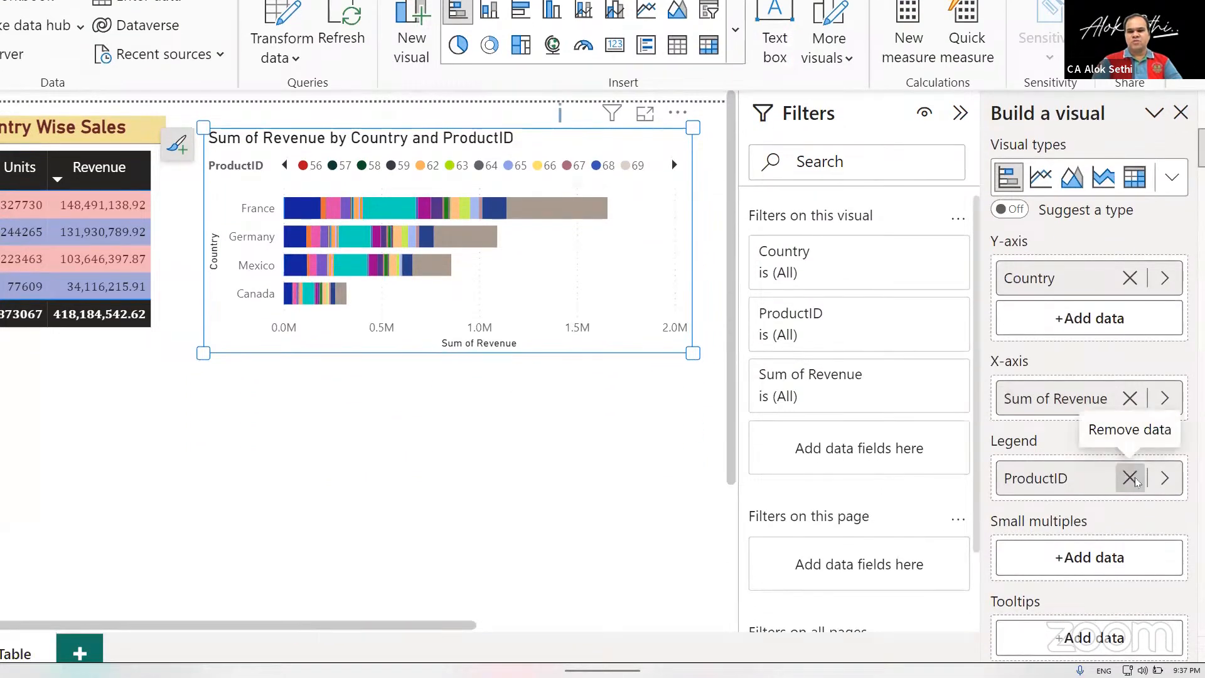
left_click(1129, 478)
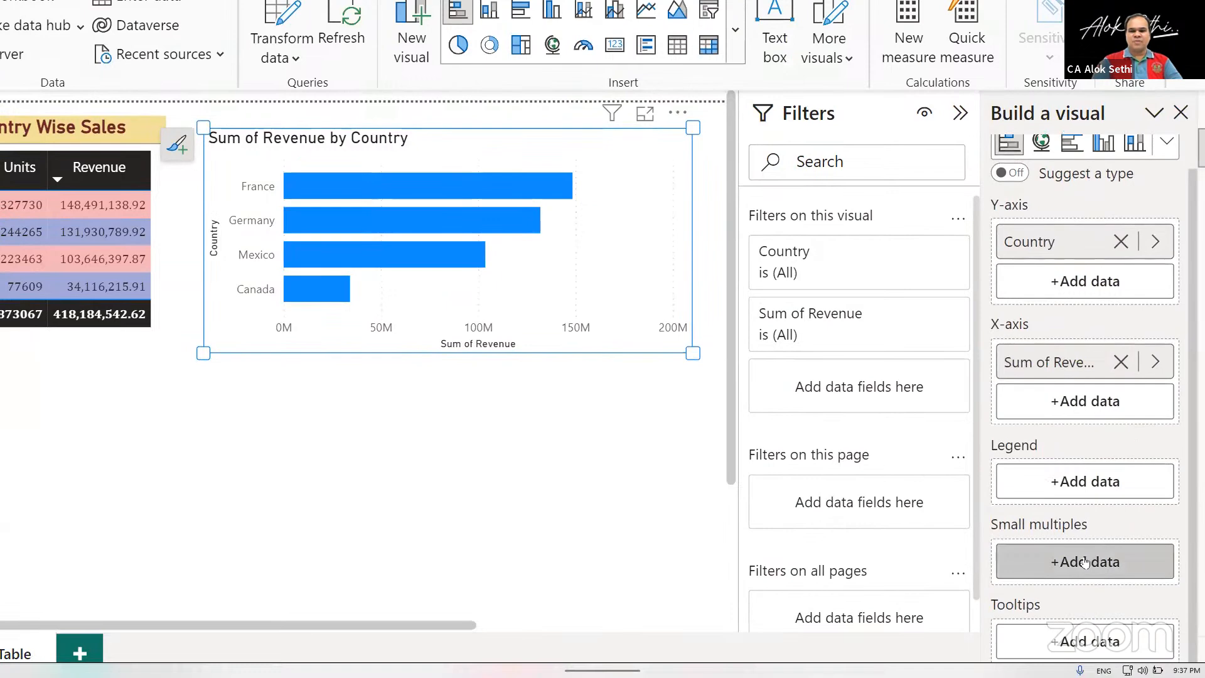
Split the bar chart into small multiples by ProductID and enlarge the chart, mainly downward, to more than twice its height.
left_click(1085, 562)
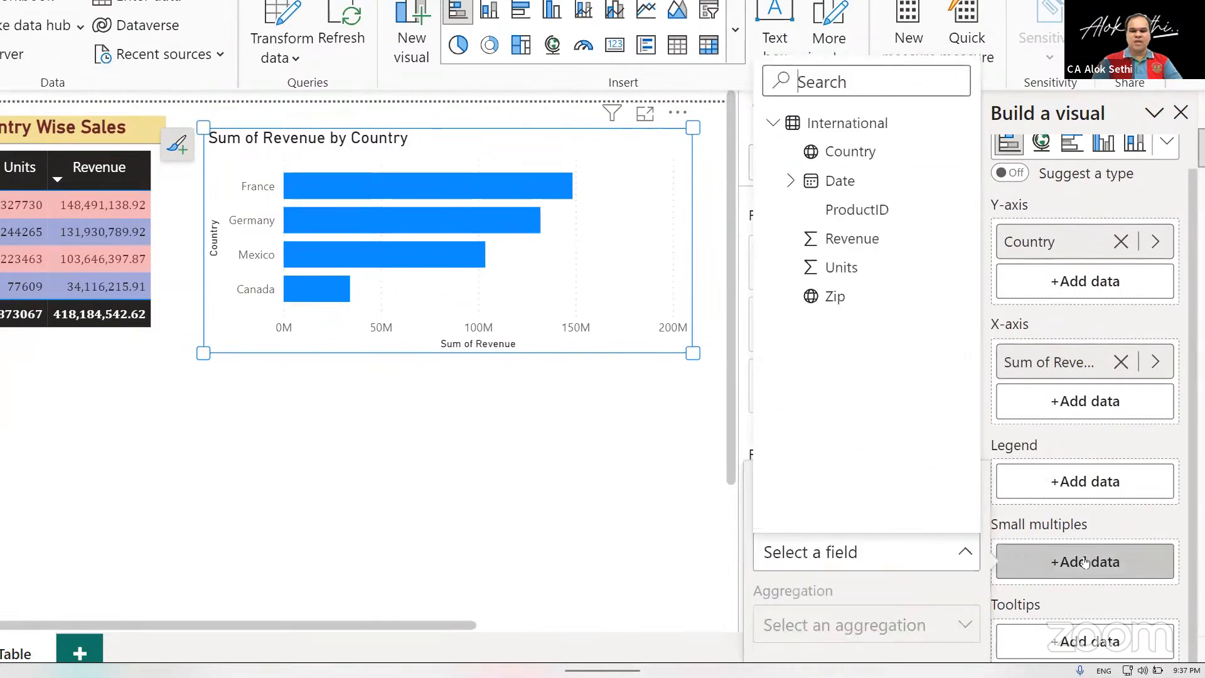
left_click(845, 210)
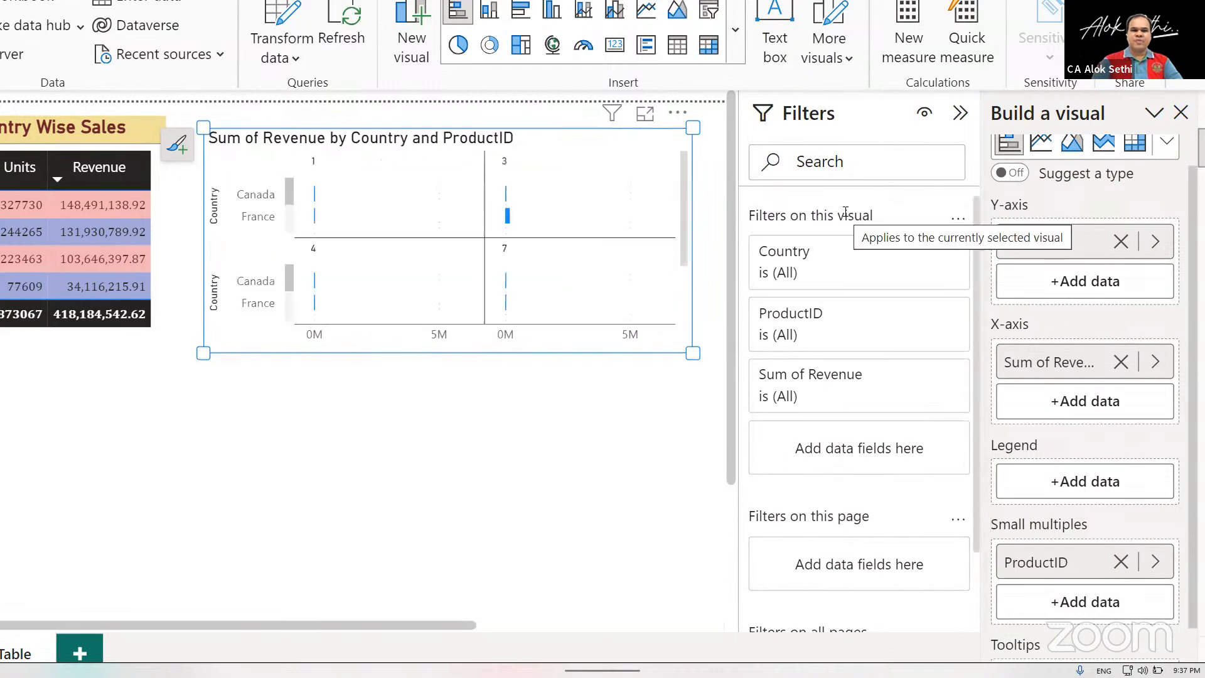
scroll(510, 247, "down", 3)
scroll(510, 247, "up", 1)
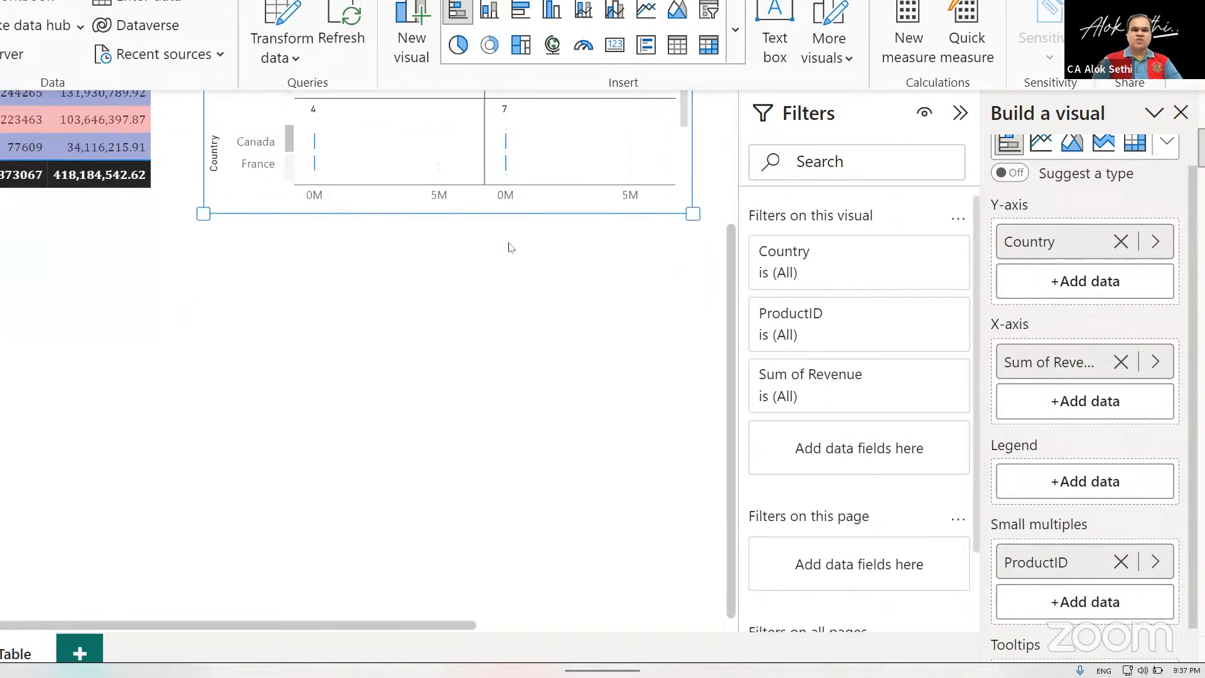
left_click_drag(675, 416, 705, 554)
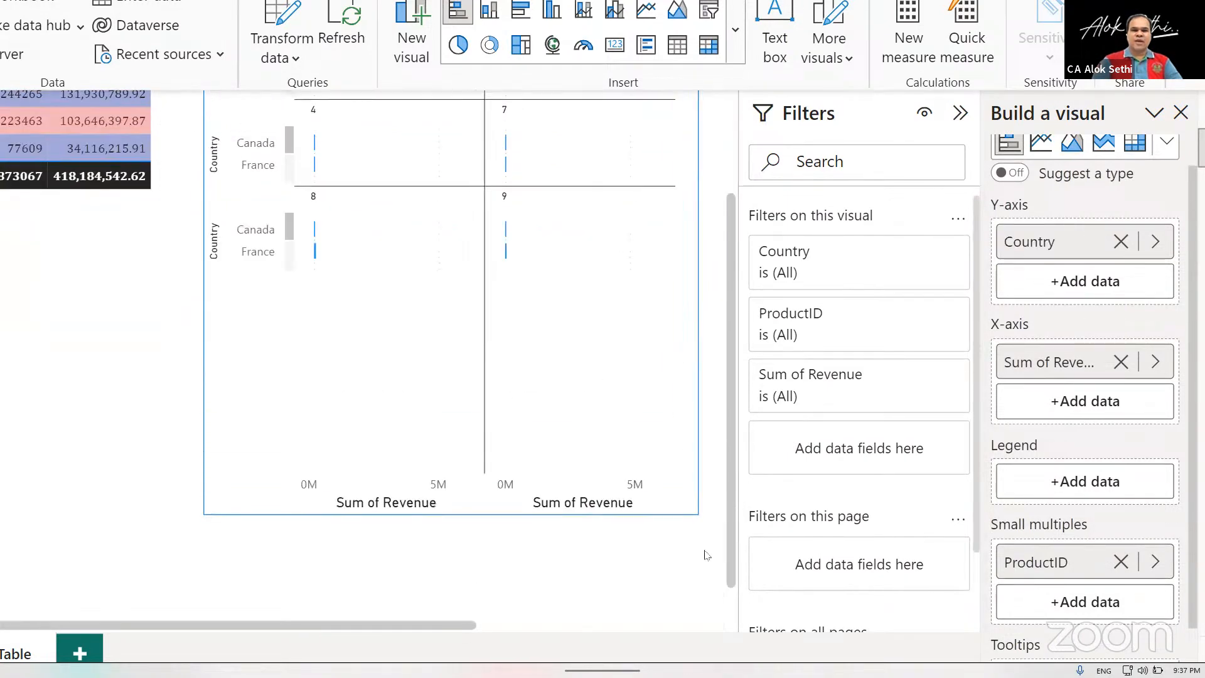
scroll(381, 318, "up", 1)
scroll(381, 318, "up", 1)
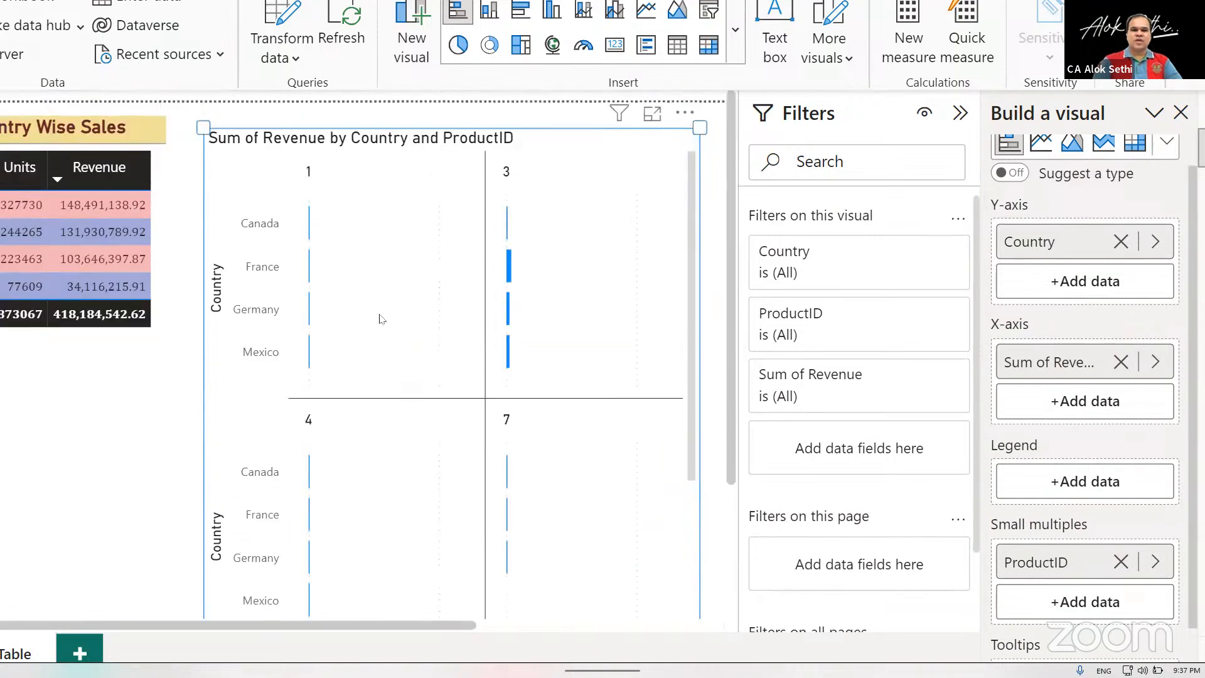
scroll(381, 318, "down", 1)
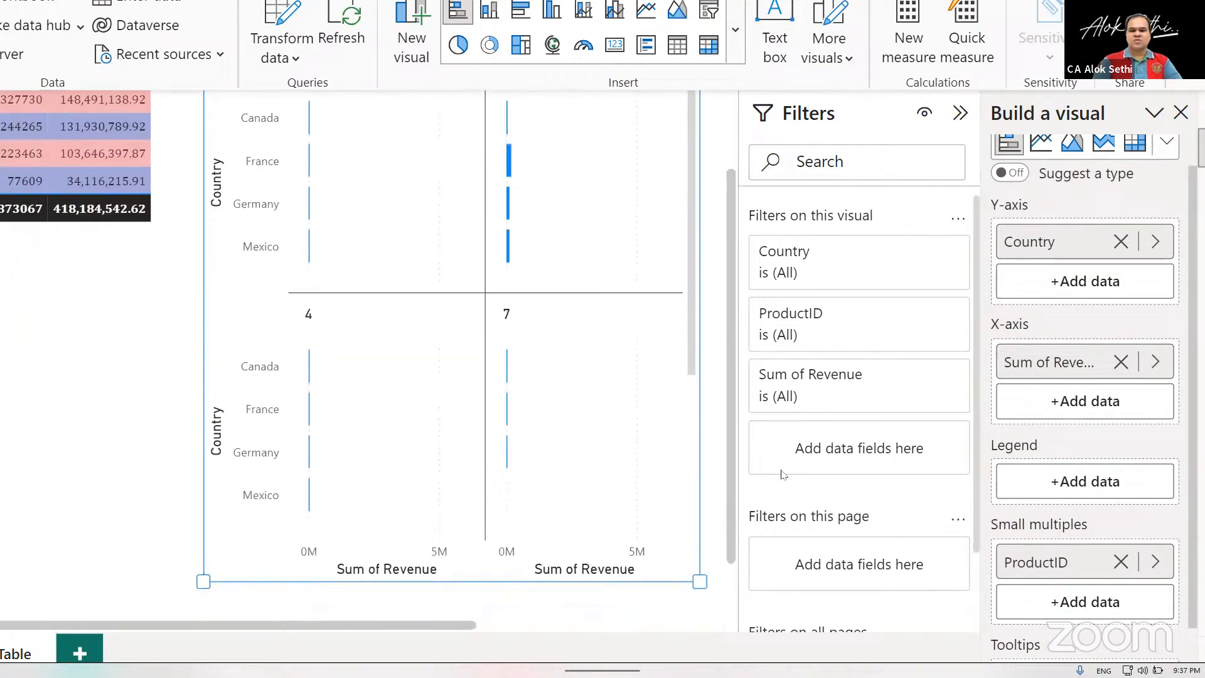
Replace ProductID with Month from the Date hierarchy as the bar chart's small multiples field, and review the monthly charts.
left_click(1120, 561)
left_click(1093, 559)
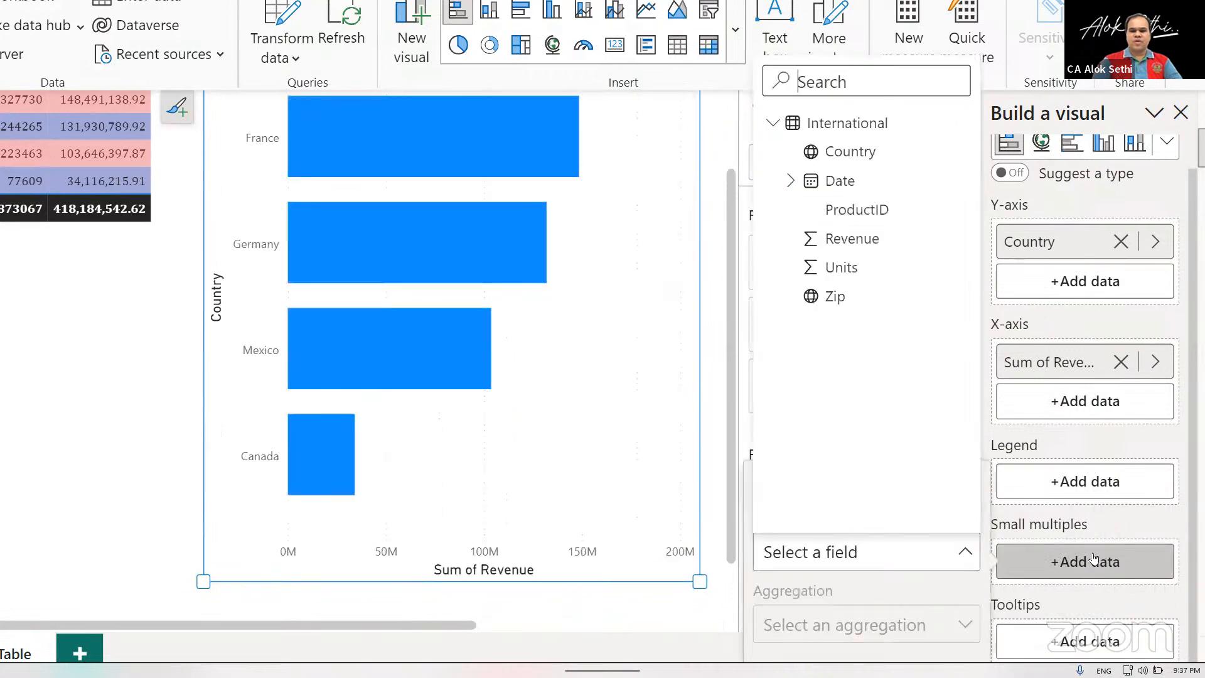
left_click(791, 185)
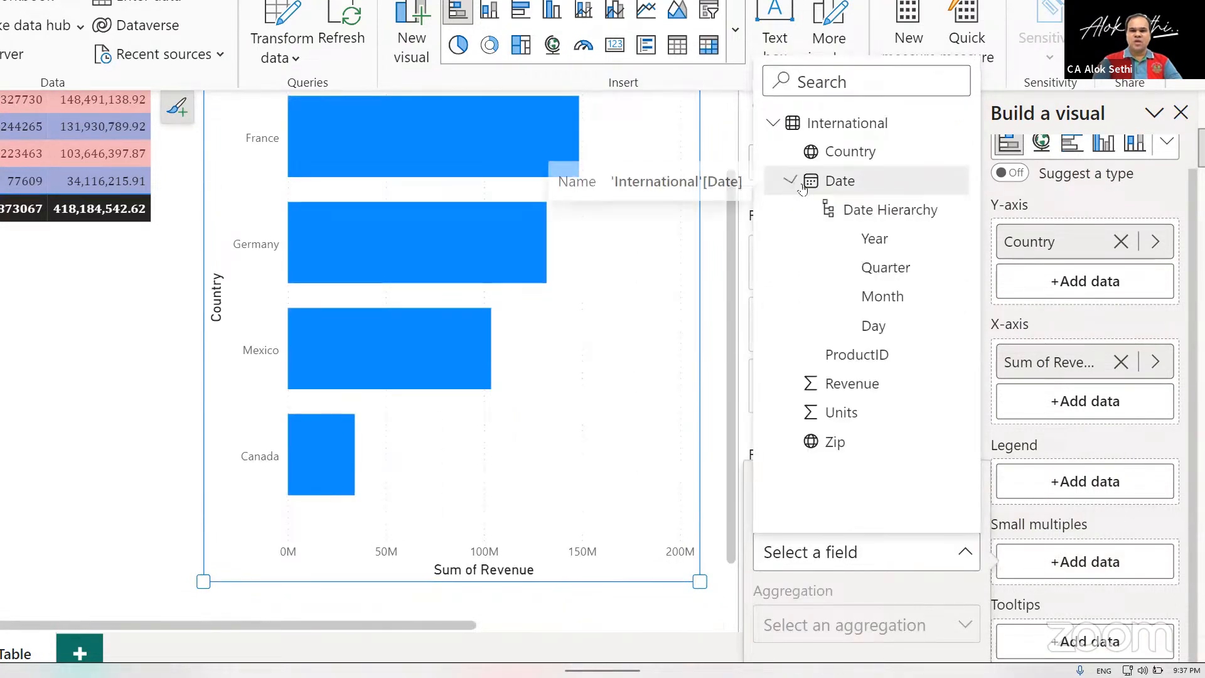
left_click(883, 296)
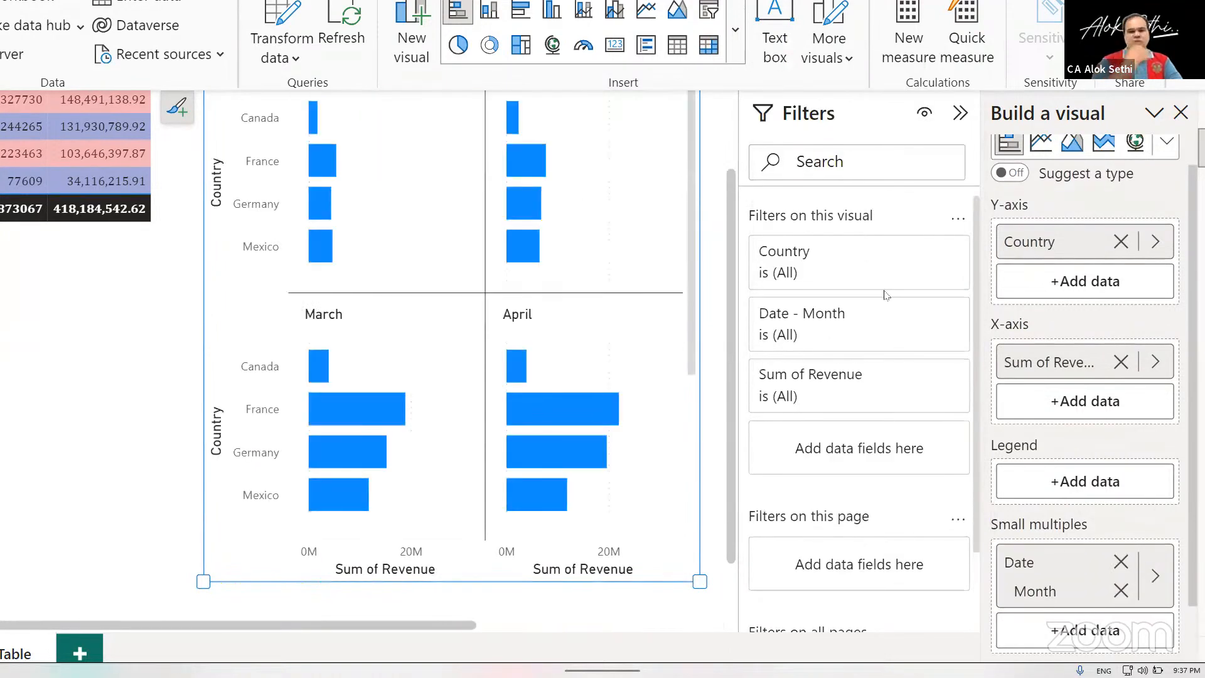
scroll(439, 165, "up", 2)
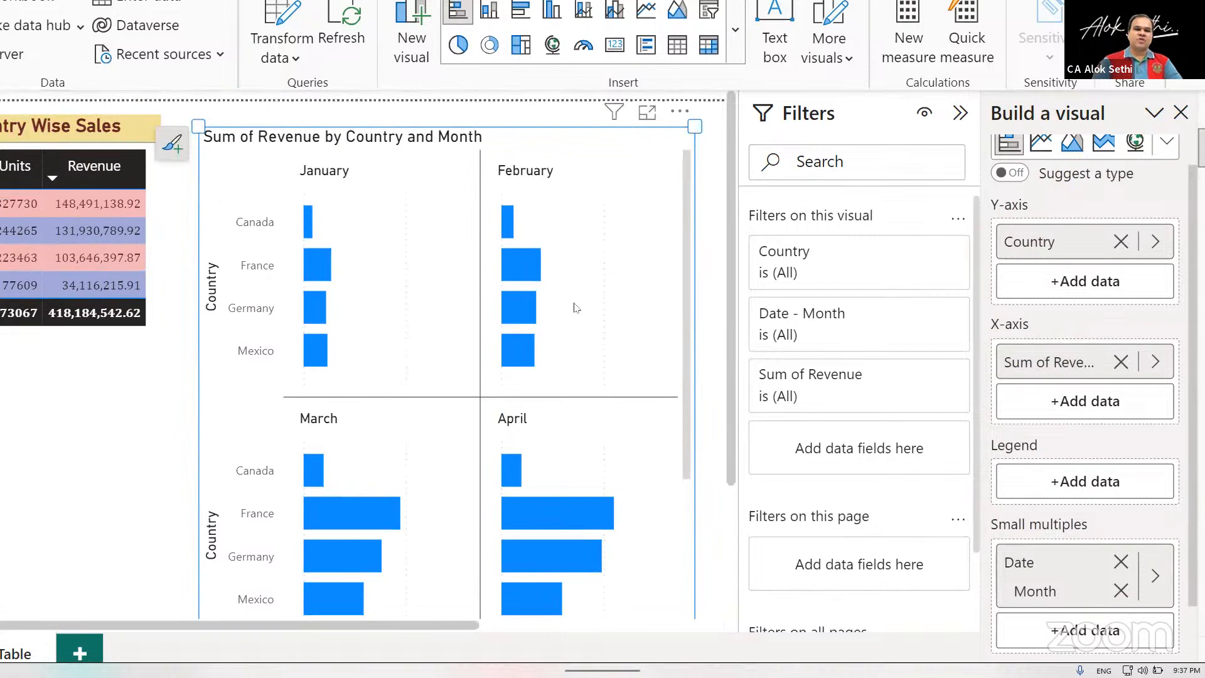
scroll(576, 307, "down", 3)
scroll(576, 307, "up", 2)
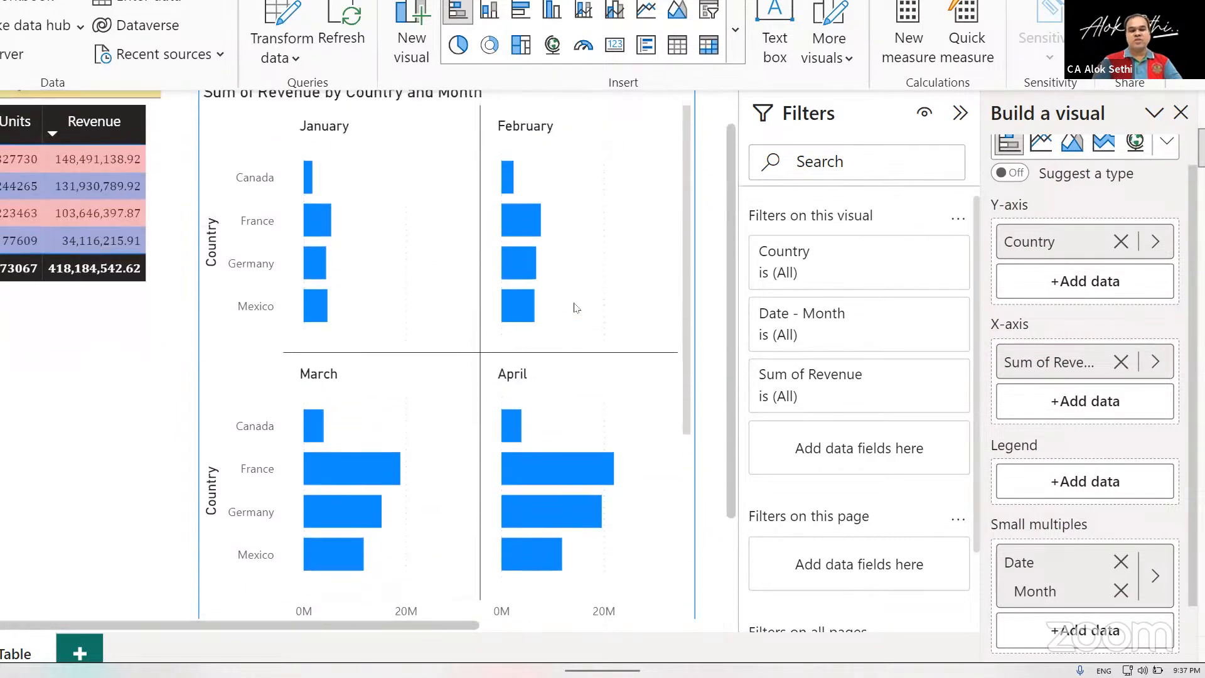
scroll(573, 306, "down", 1)
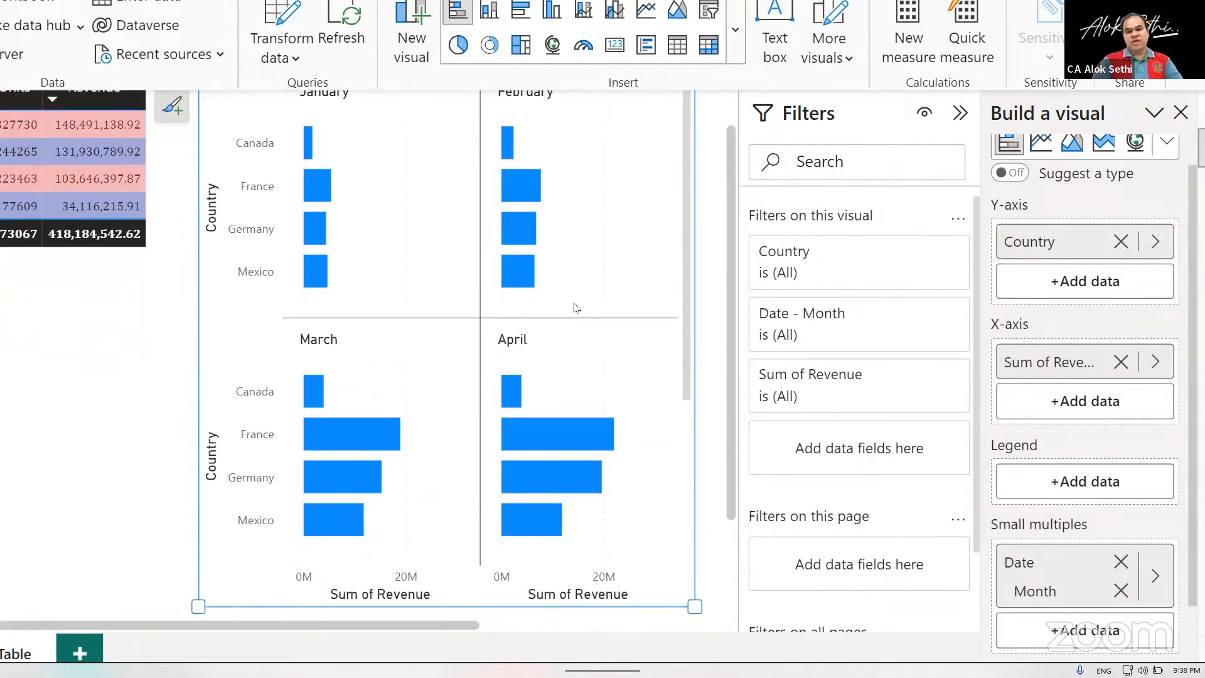
Replace Month with Quarter from the Date hierarchy as the bar chart's small multiples field.
left_click(1121, 589)
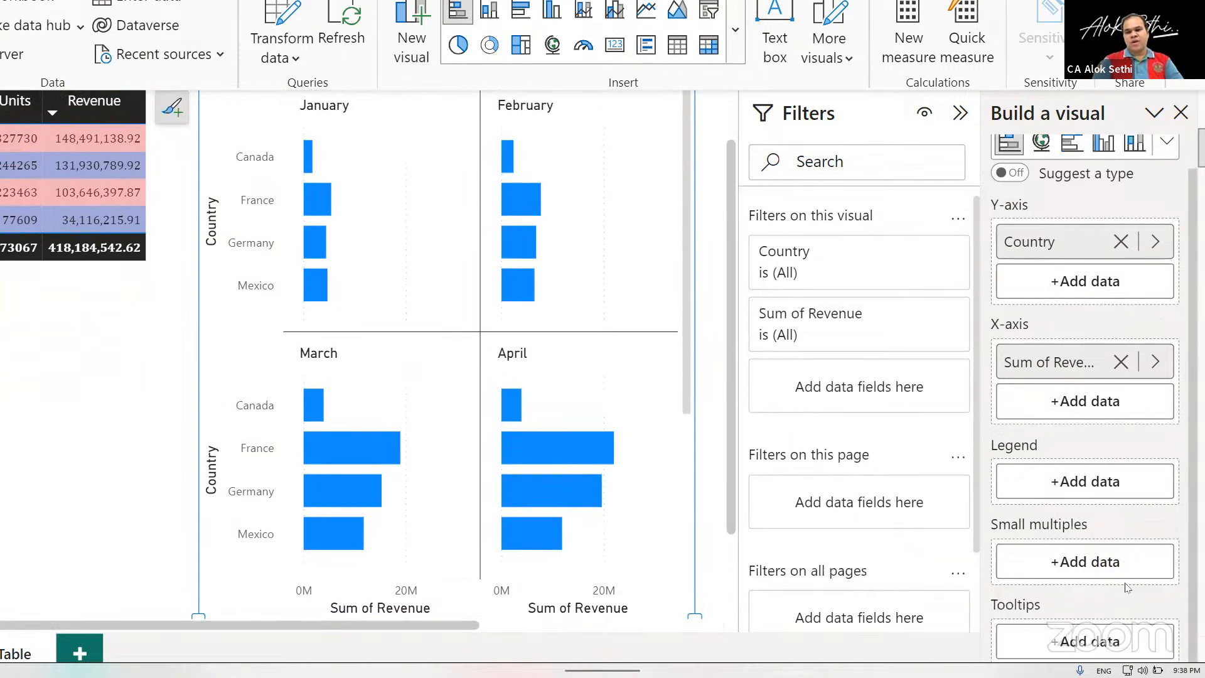
left_click(1061, 563)
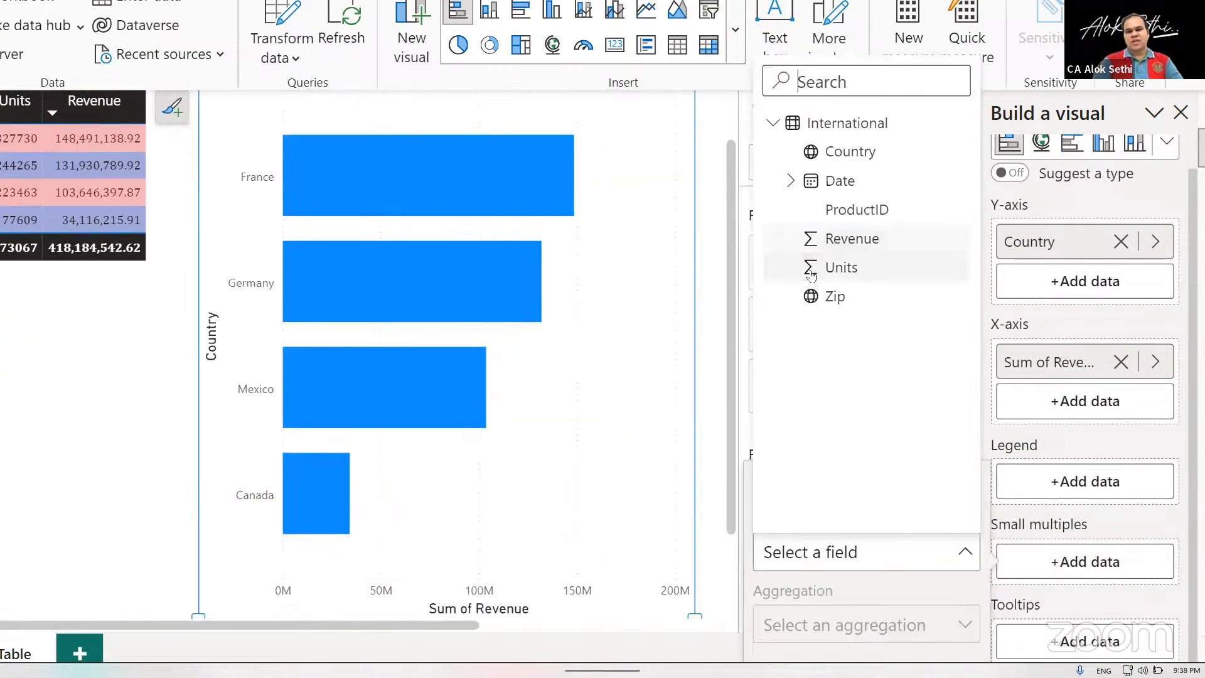
left_click(791, 181)
left_click(865, 268)
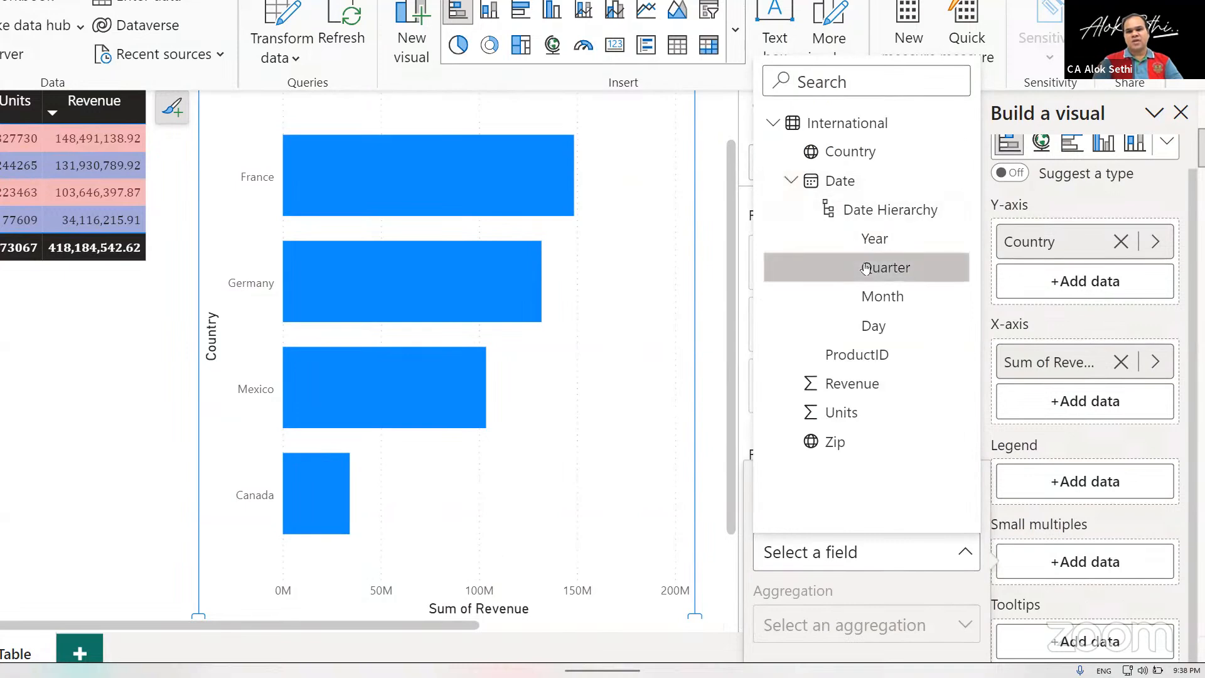
scroll(501, 267, "up", 1)
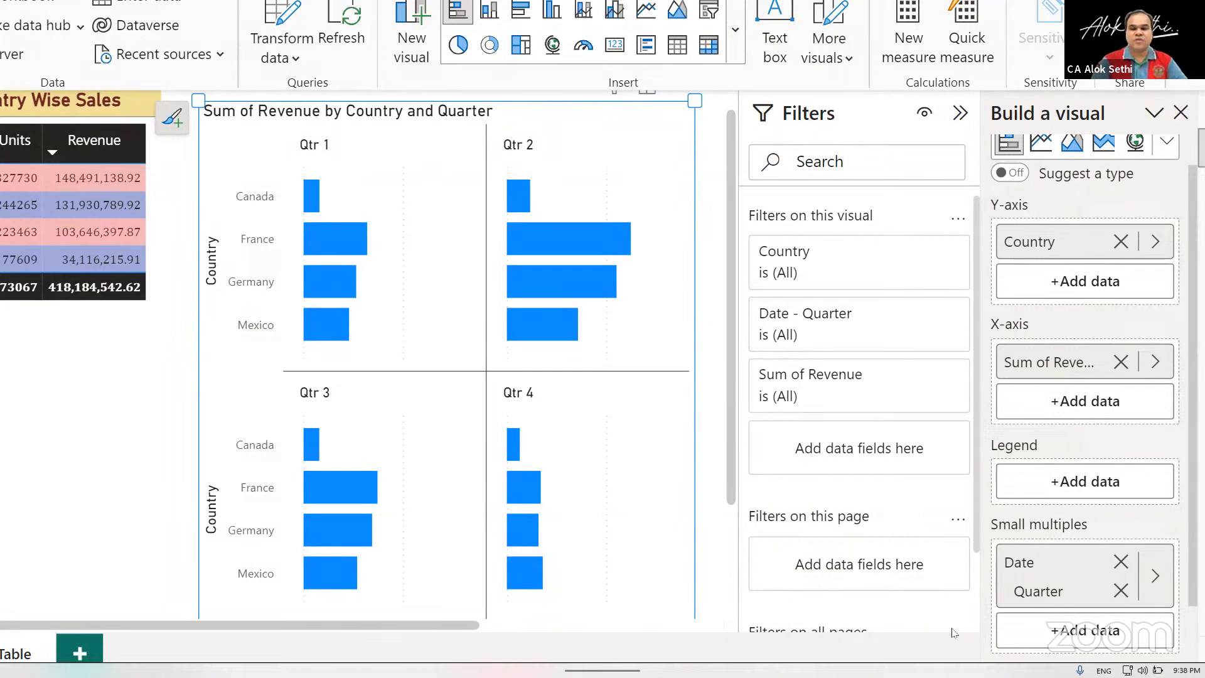
Remove Quarter from the bar chart's small multiples and add Units as a tooltip field.
left_click(1120, 589)
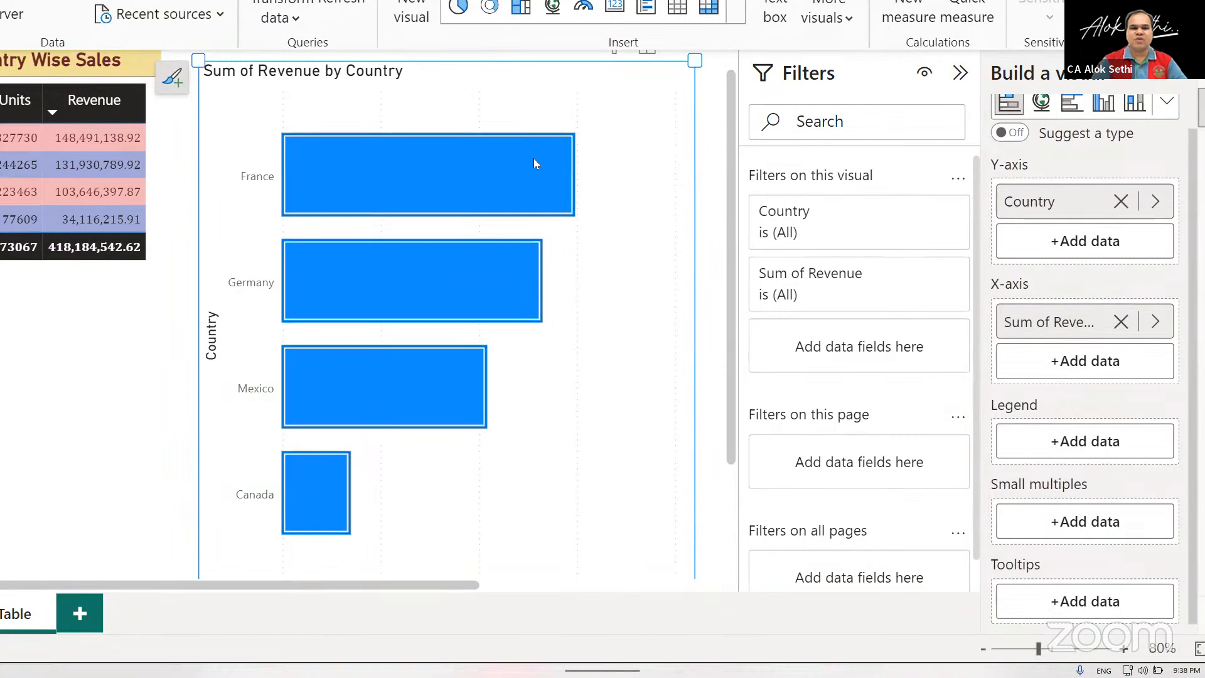
left_click(1031, 602)
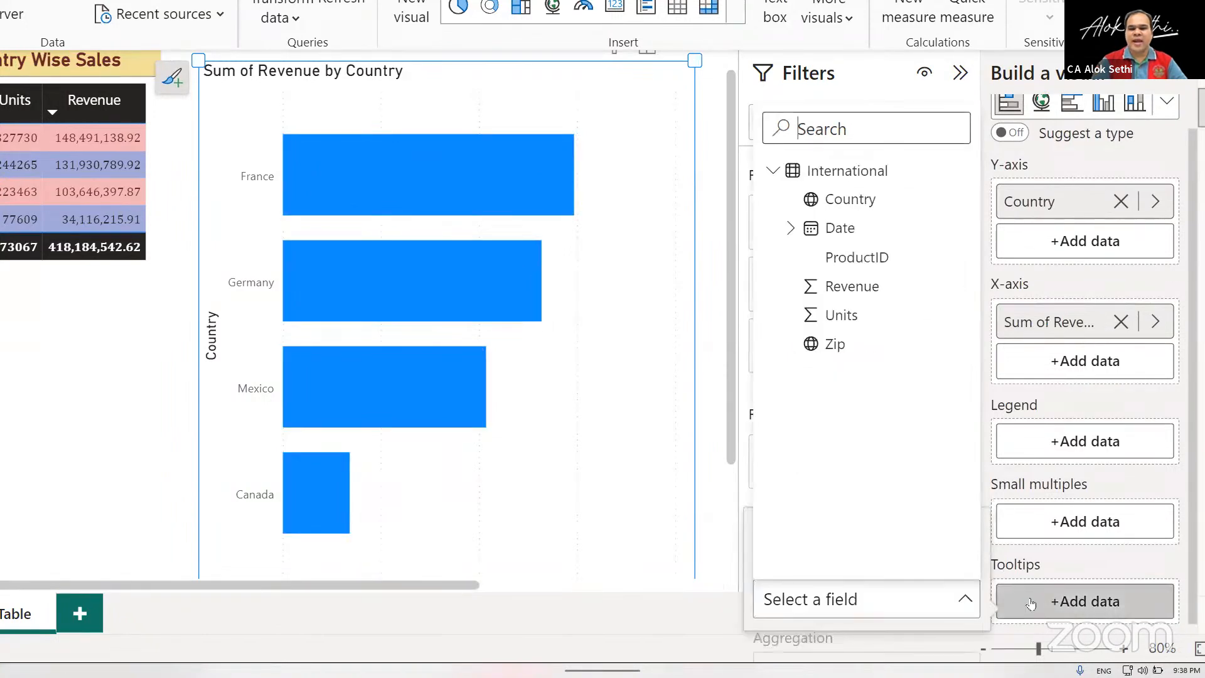
left_click(815, 315)
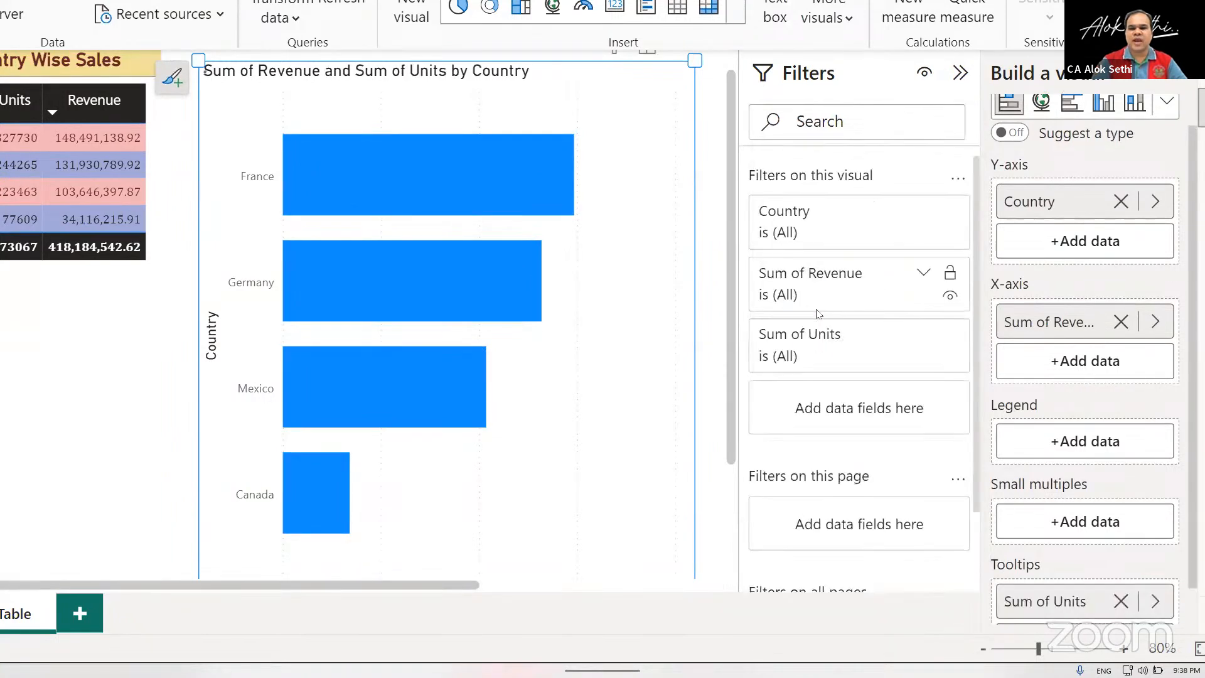
Examine the country bars, especially France, to check what their tooltips show with Units added.
left_click(505, 187)
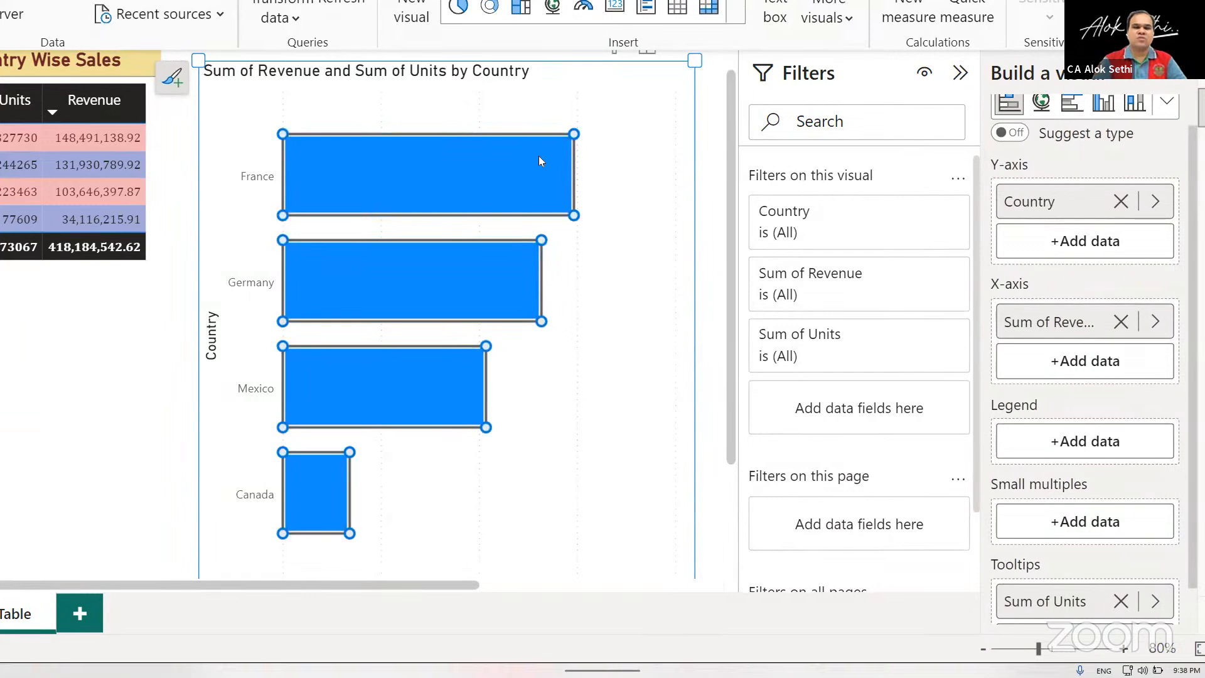
left_click(580, 158)
left_click(523, 160)
scroll(589, 173, "down", 1)
scroll(589, 176, "down", 3)
scroll(546, 144, "up", 2)
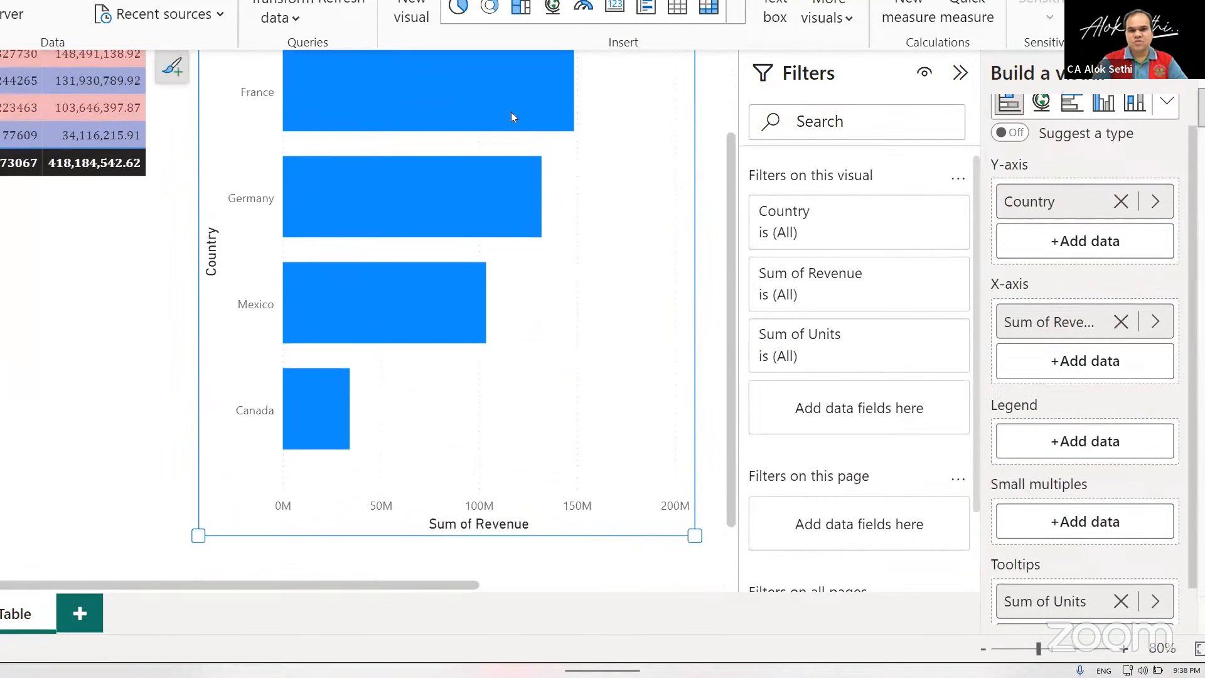
left_click(511, 113)
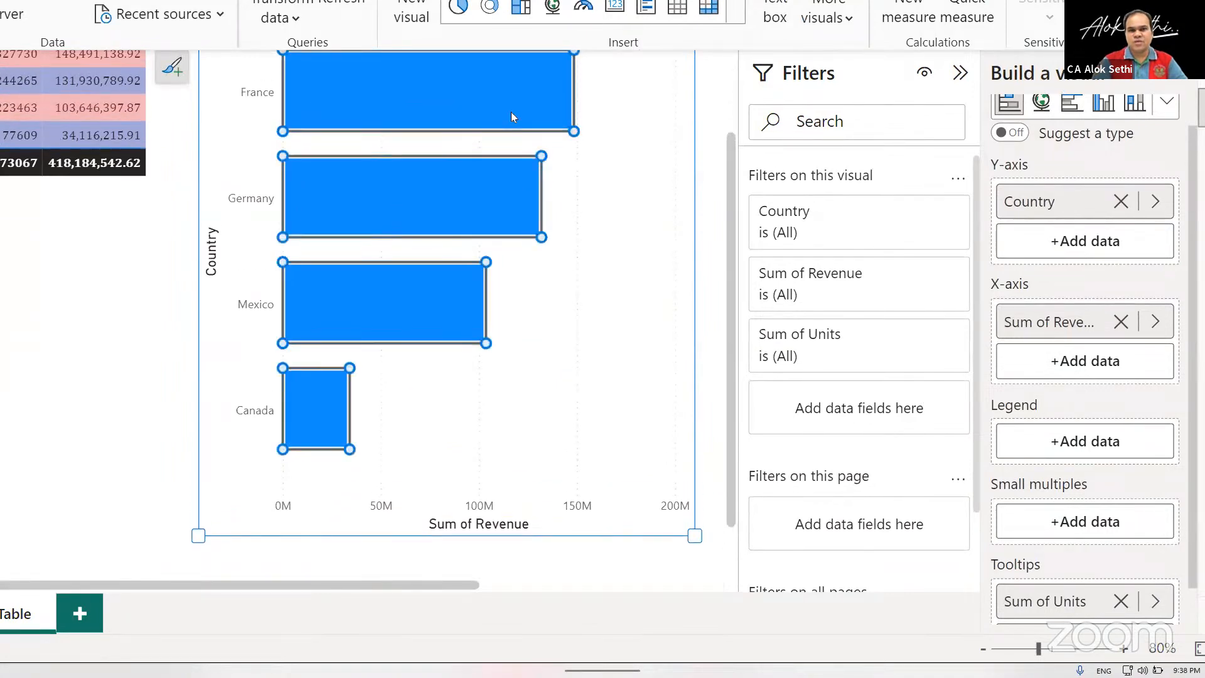
scroll(511, 115, "up", 3)
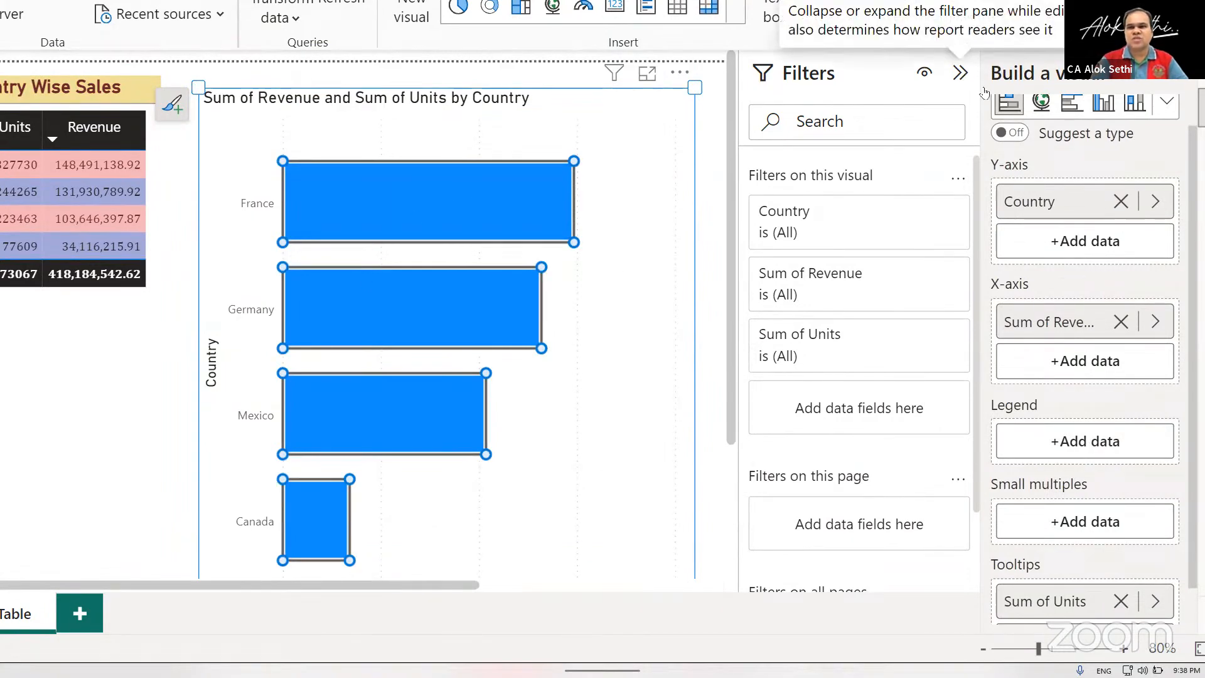
Collapse the Filters pane, deselect the bar chart and close the Build a visual pane.
left_click(960, 72)
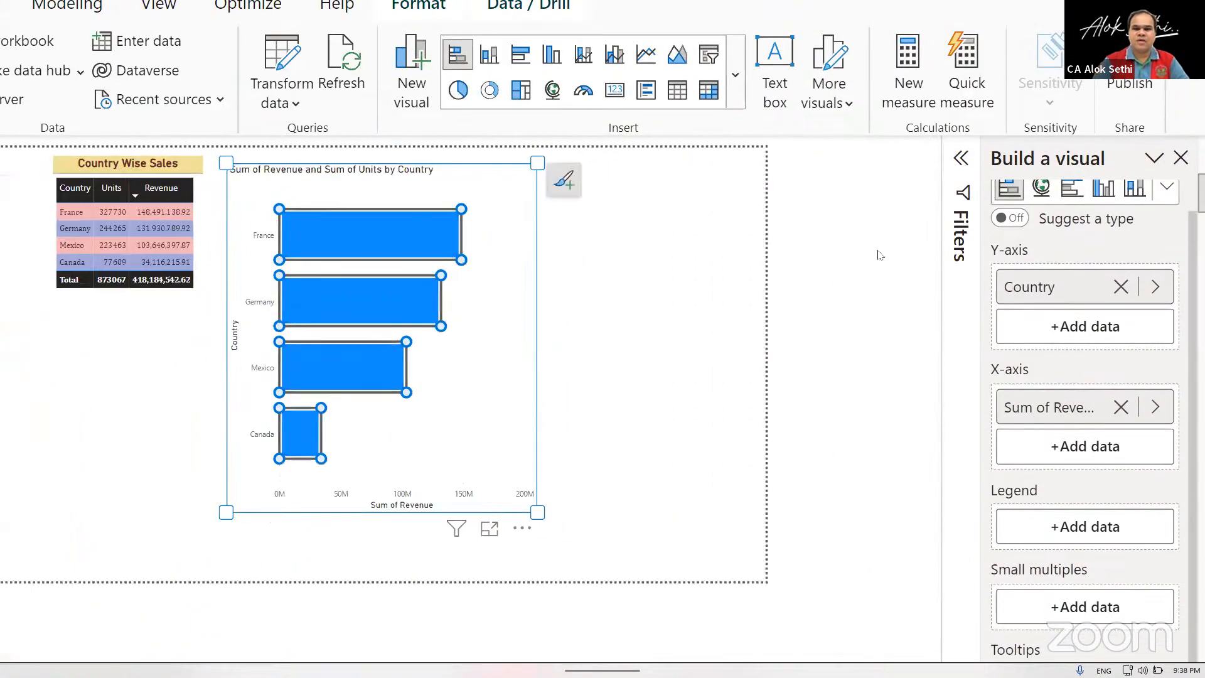
key("Escape")
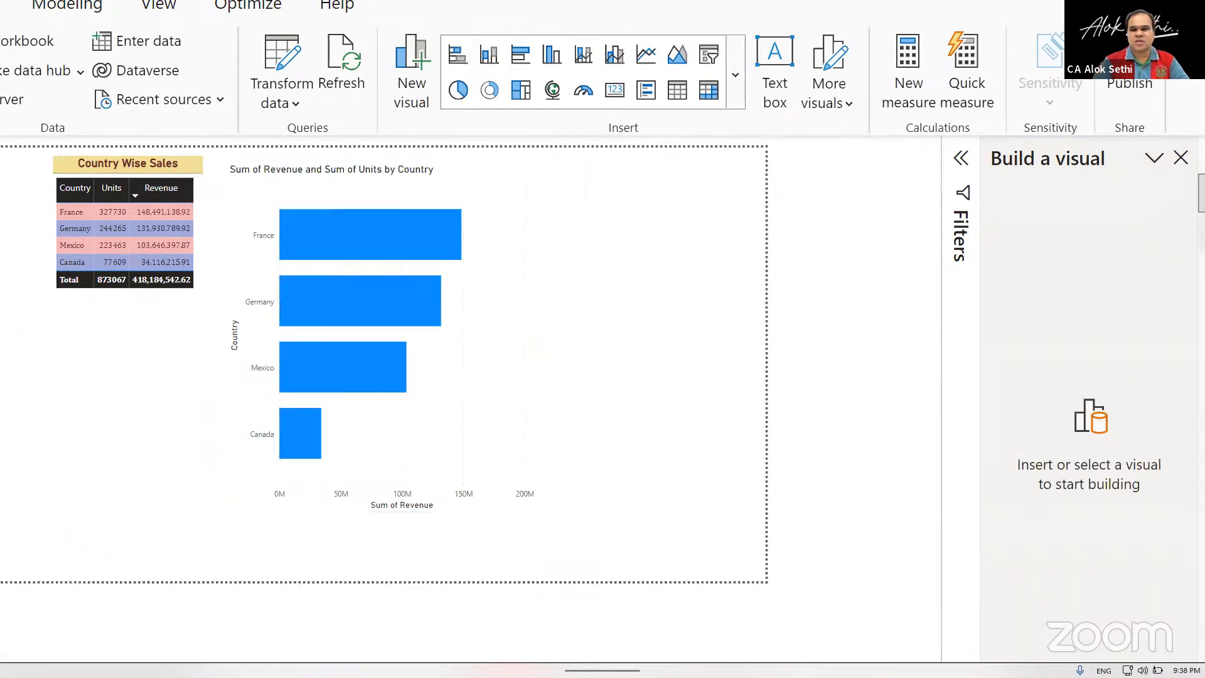
left_click(1181, 157)
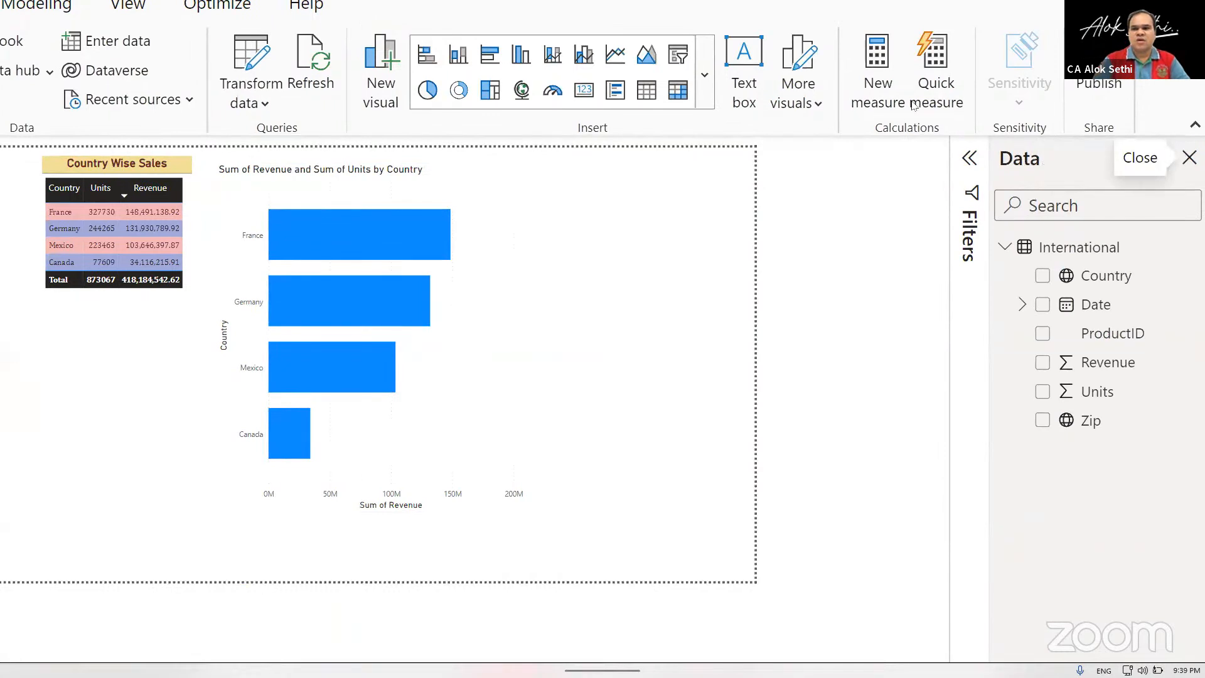
Show the Format pane and bring up the visual formatting options for the revenue-by-country bar chart.
left_click(122, 6)
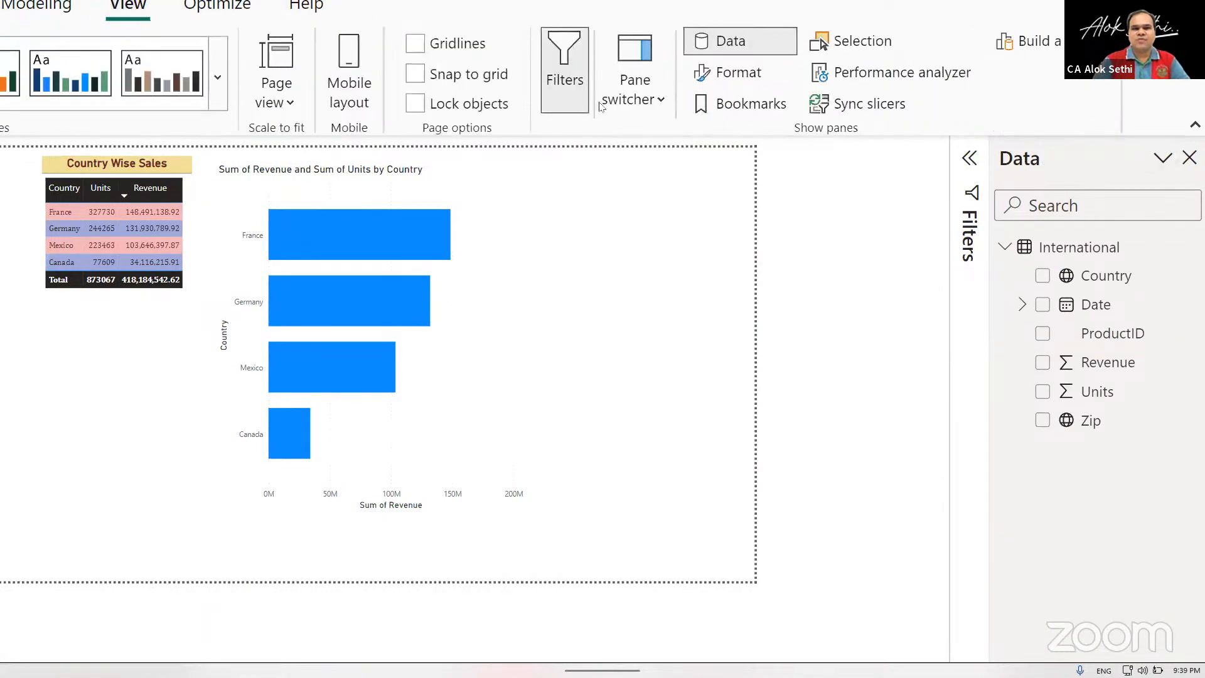
left_click(755, 76)
left_click(1186, 194)
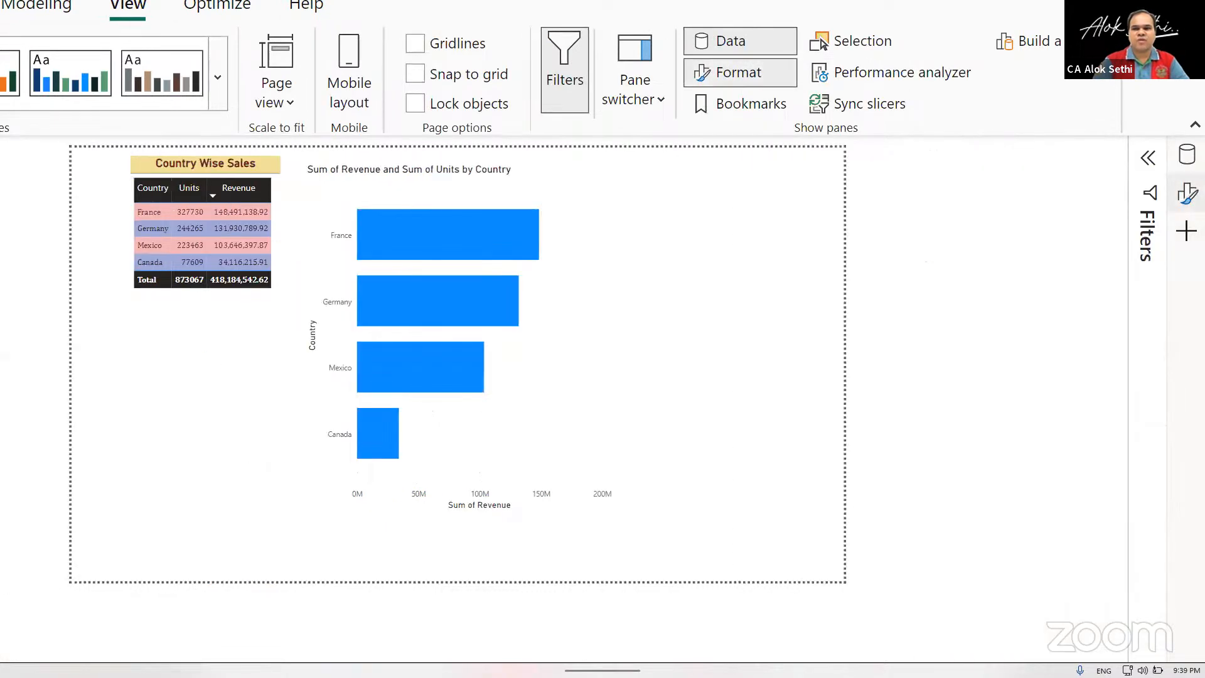
left_click(1186, 194)
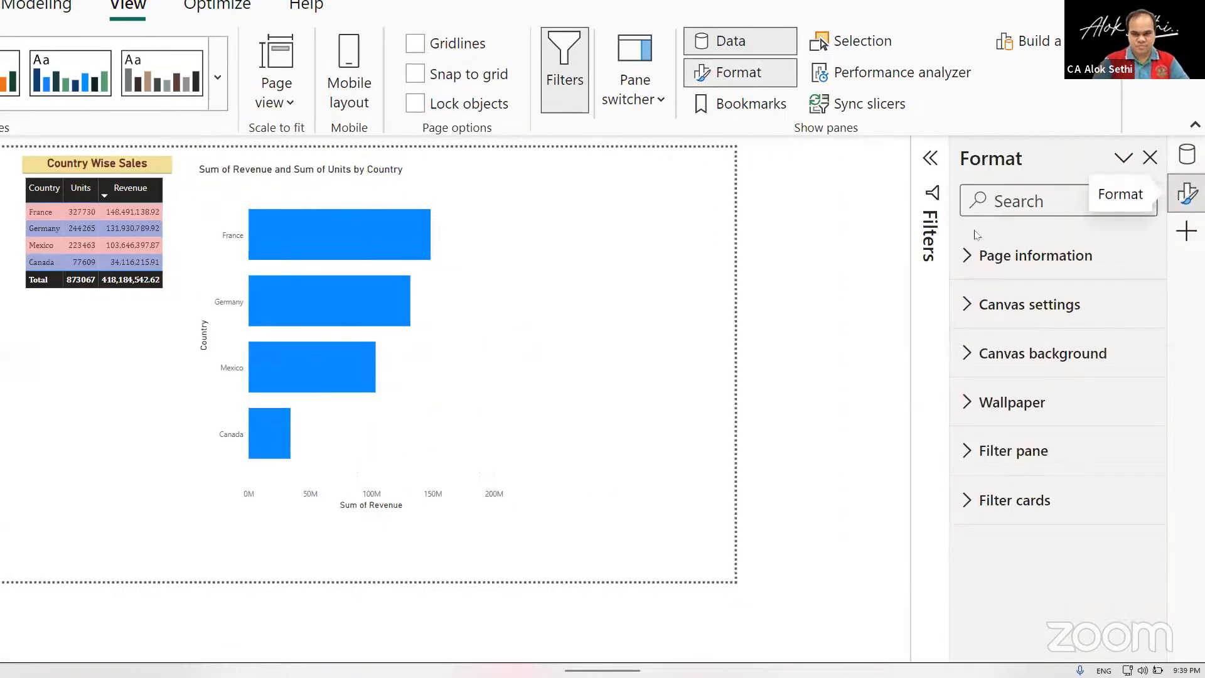
left_click(376, 277)
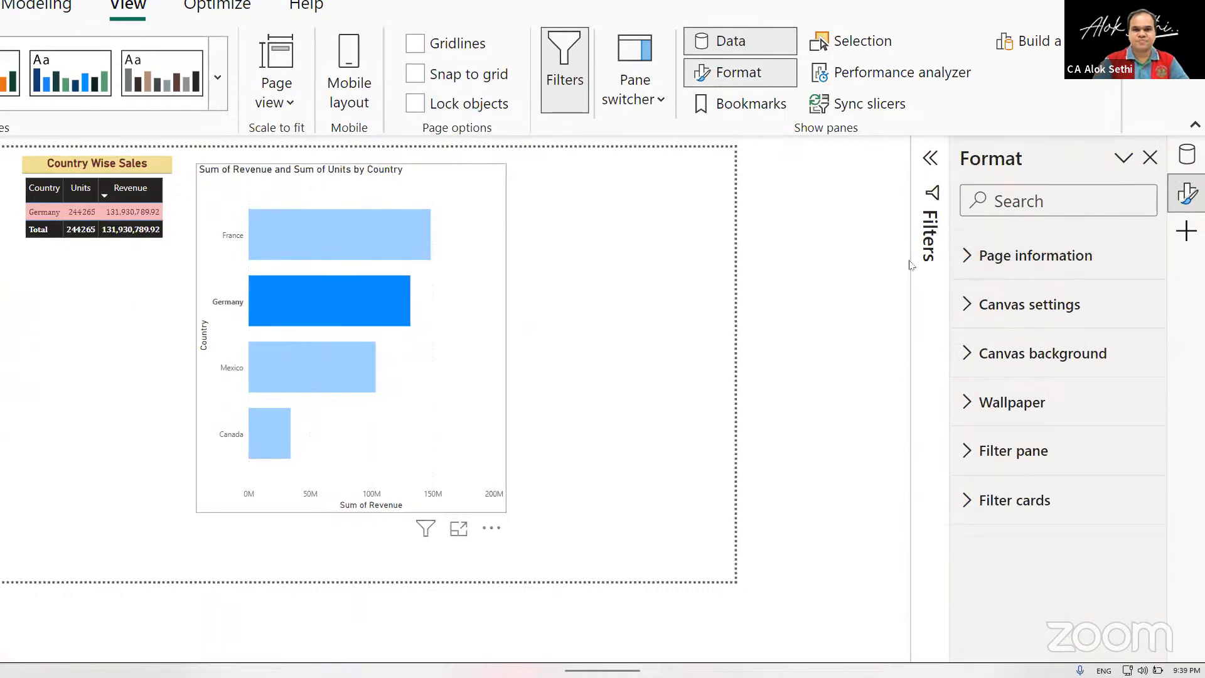
left_click(1187, 230)
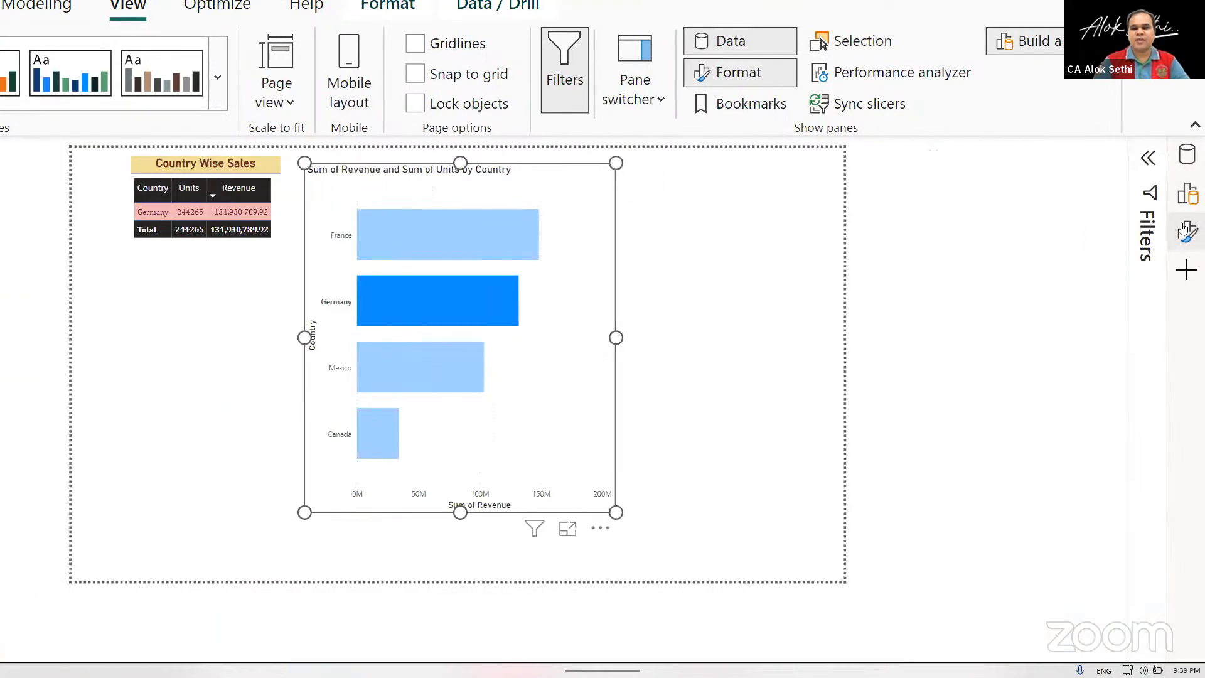
left_click(1186, 231)
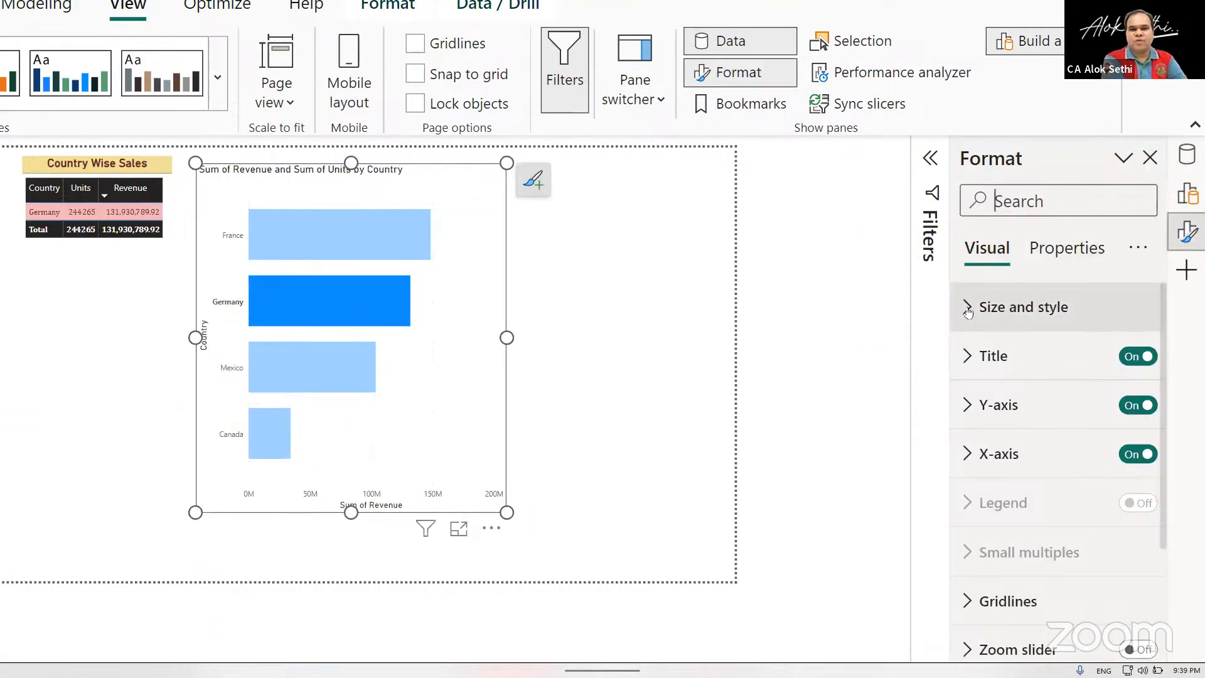
Set the bar chart's height to 586 and its width to 522 in its size and position settings.
left_click(970, 308)
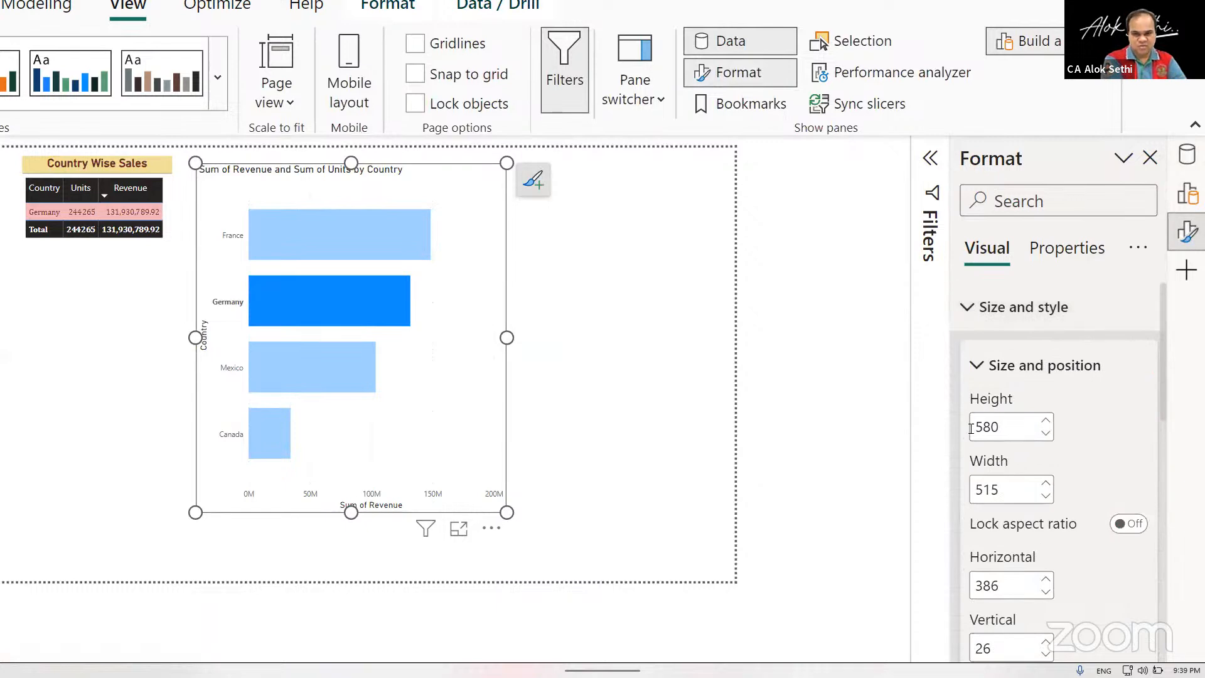
scroll(971, 431, "down", 3)
scroll(972, 431, "up", 2)
scroll(972, 432, "up", 1)
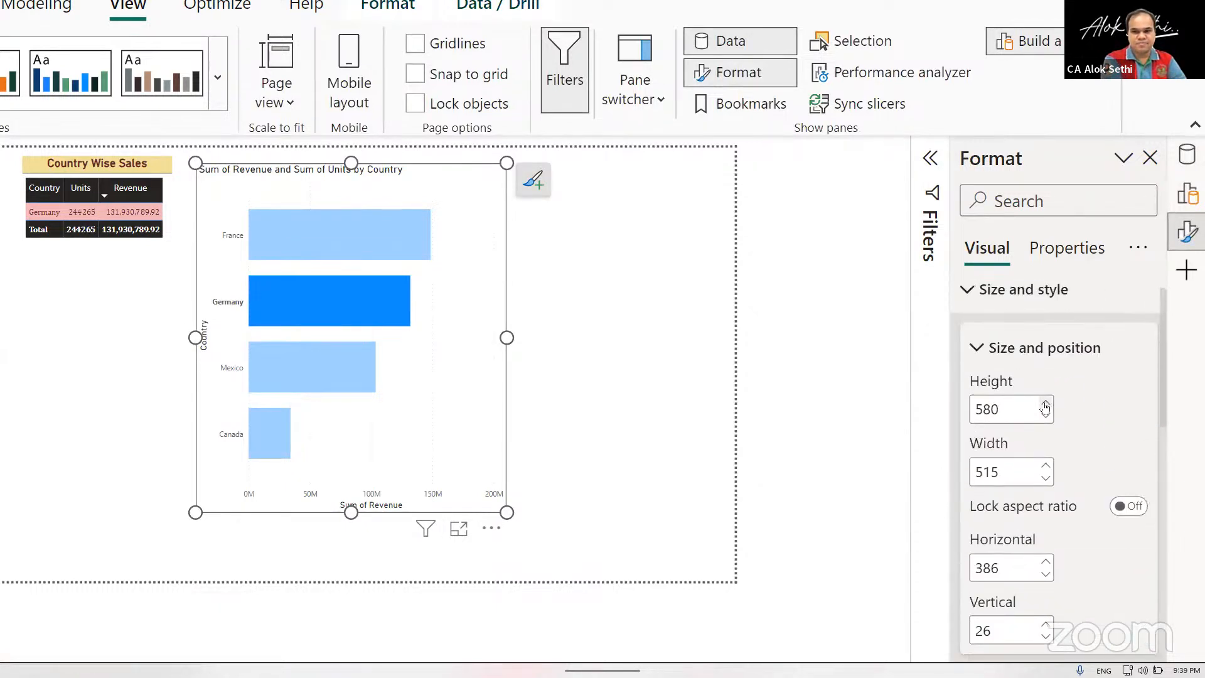
left_click(1045, 404)
left_click(1045, 404)
left_click(1045, 404)
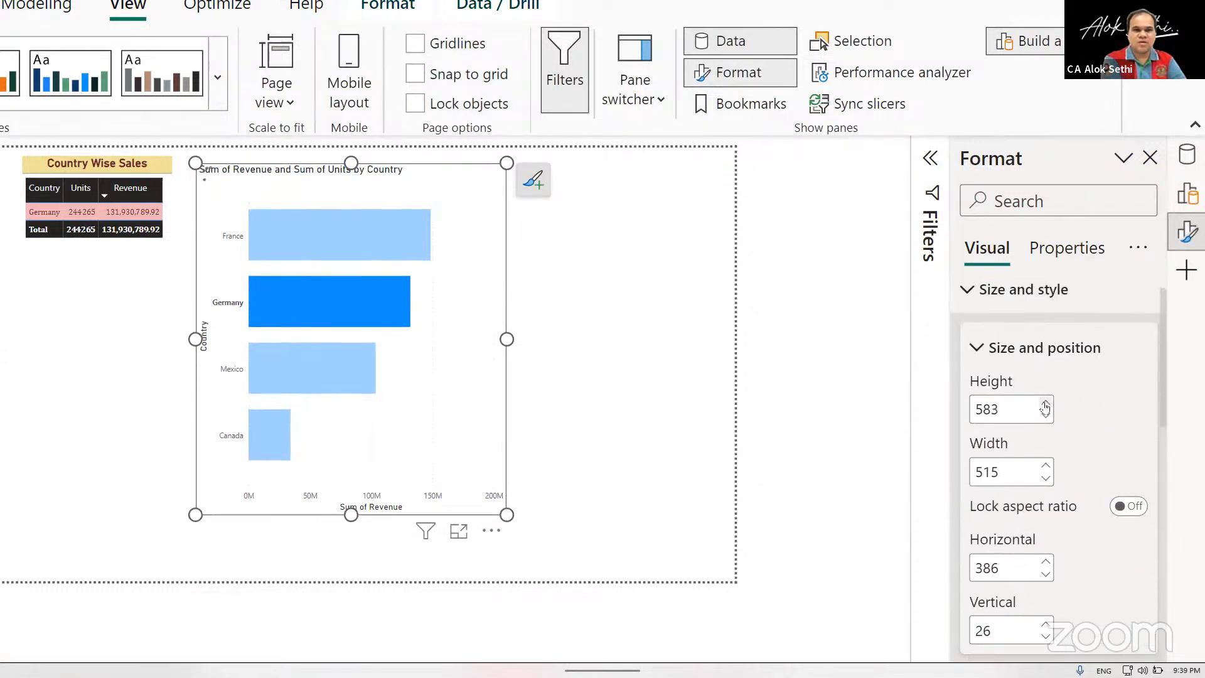
left_click(1044, 404)
left_click(1044, 405)
left_click(1045, 405)
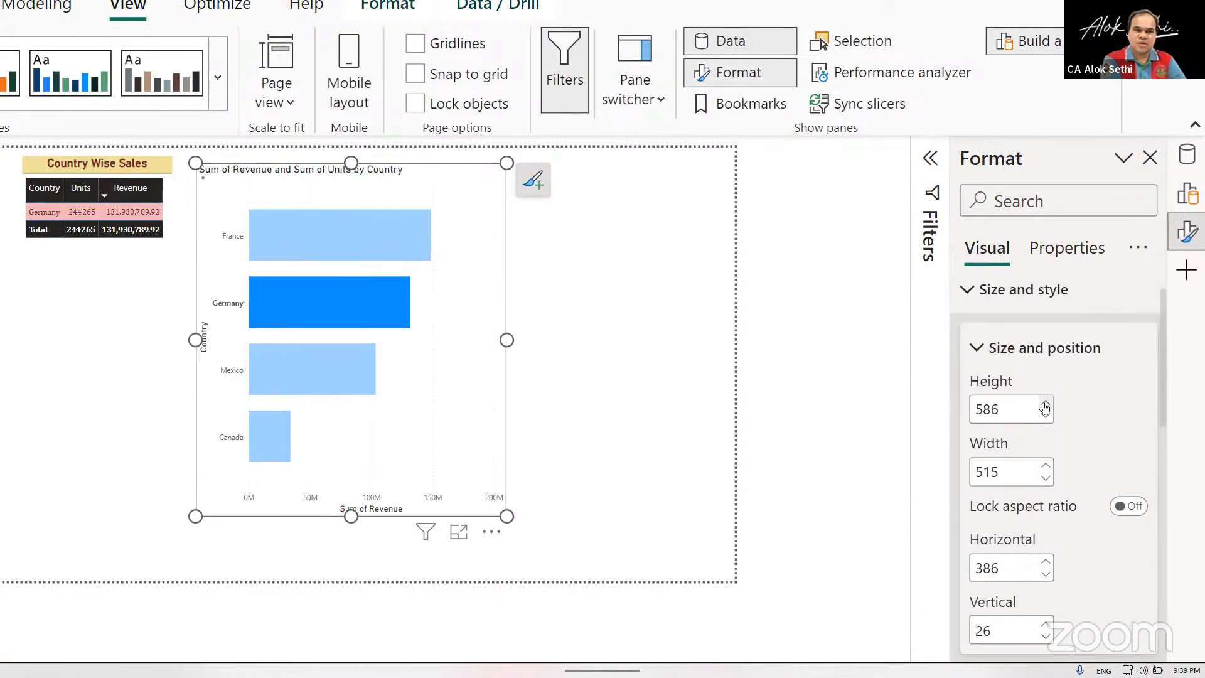
left_click(1046, 467)
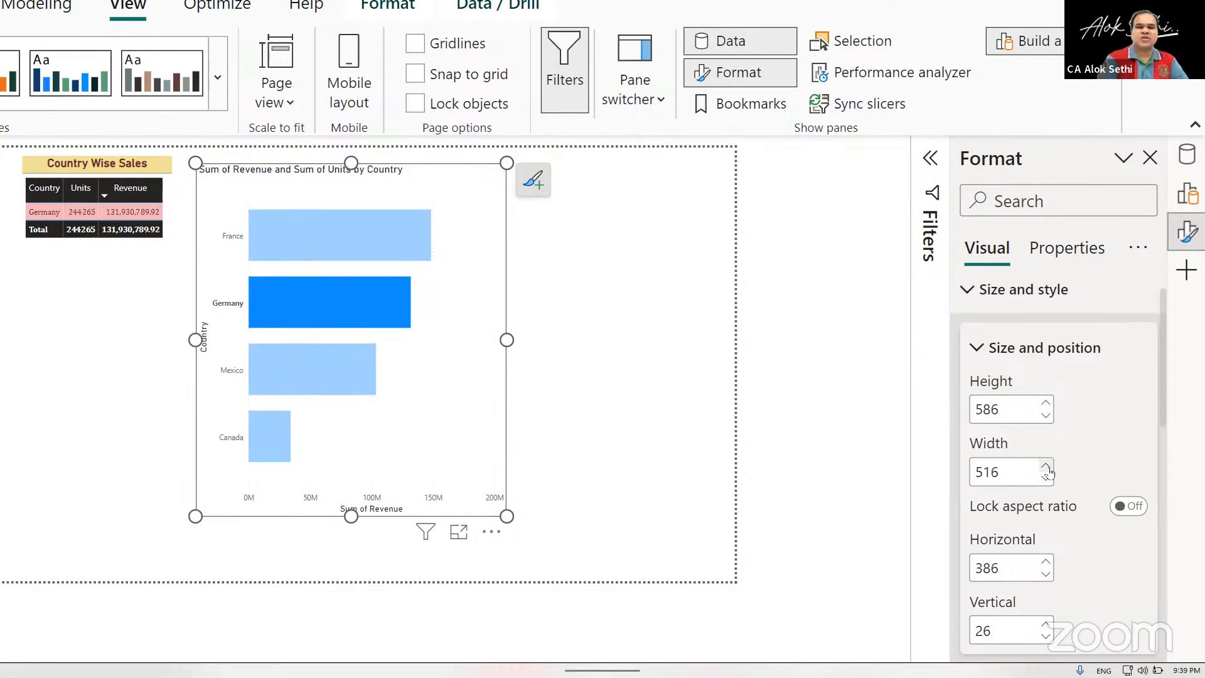
left_click(1047, 468)
left_click(1047, 467)
left_click(1046, 468)
left_click(1047, 467)
left_click(1047, 468)
left_click(1047, 467)
Turn off the bar chart's background and turn on its visual border and shadow.
scroll(1048, 464, "down", 3)
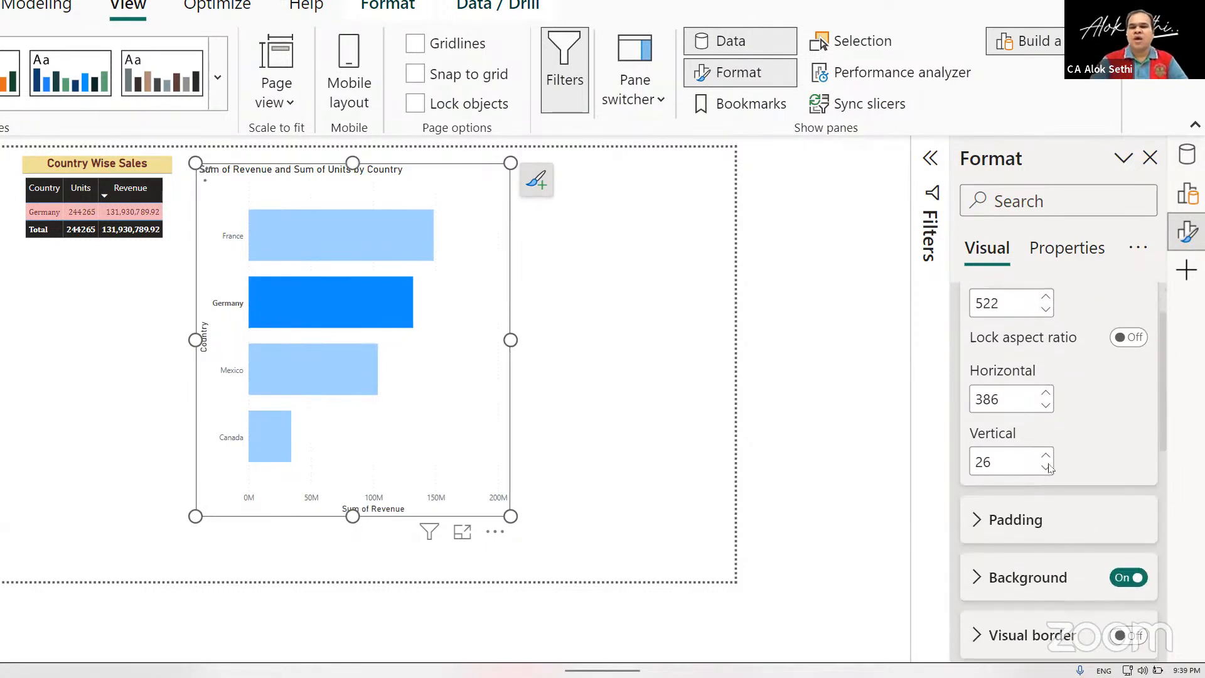
scroll(1049, 468, "down", 2)
left_click(1124, 462)
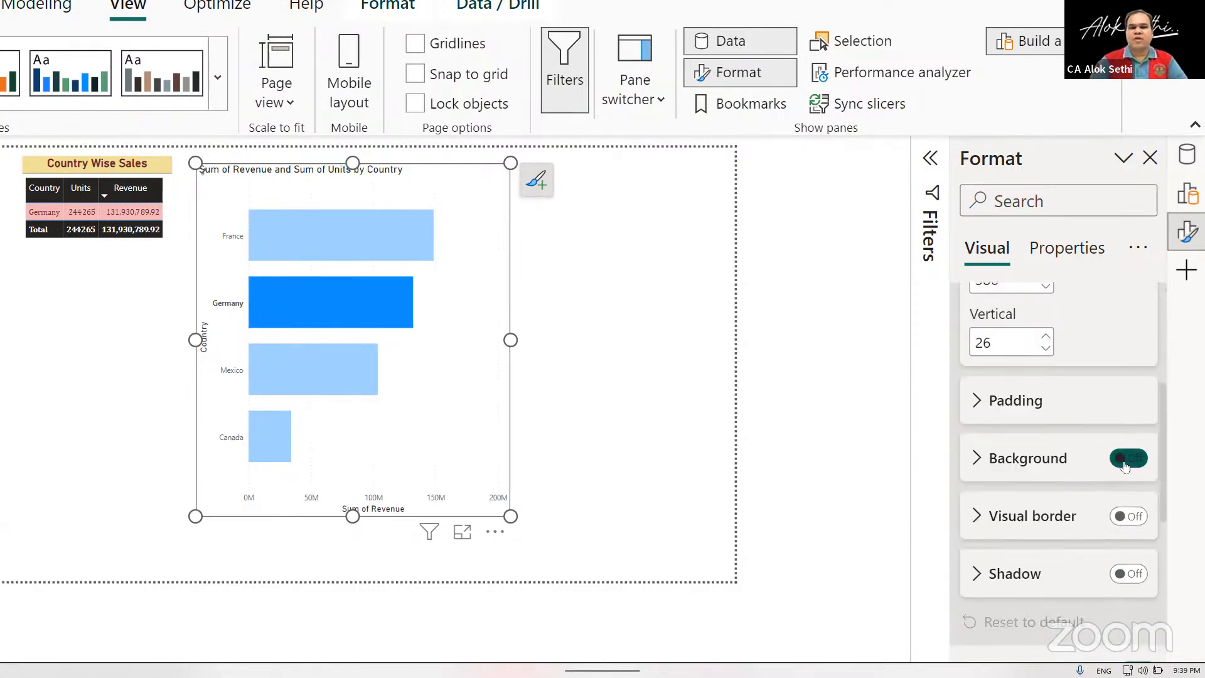
left_click(1136, 516)
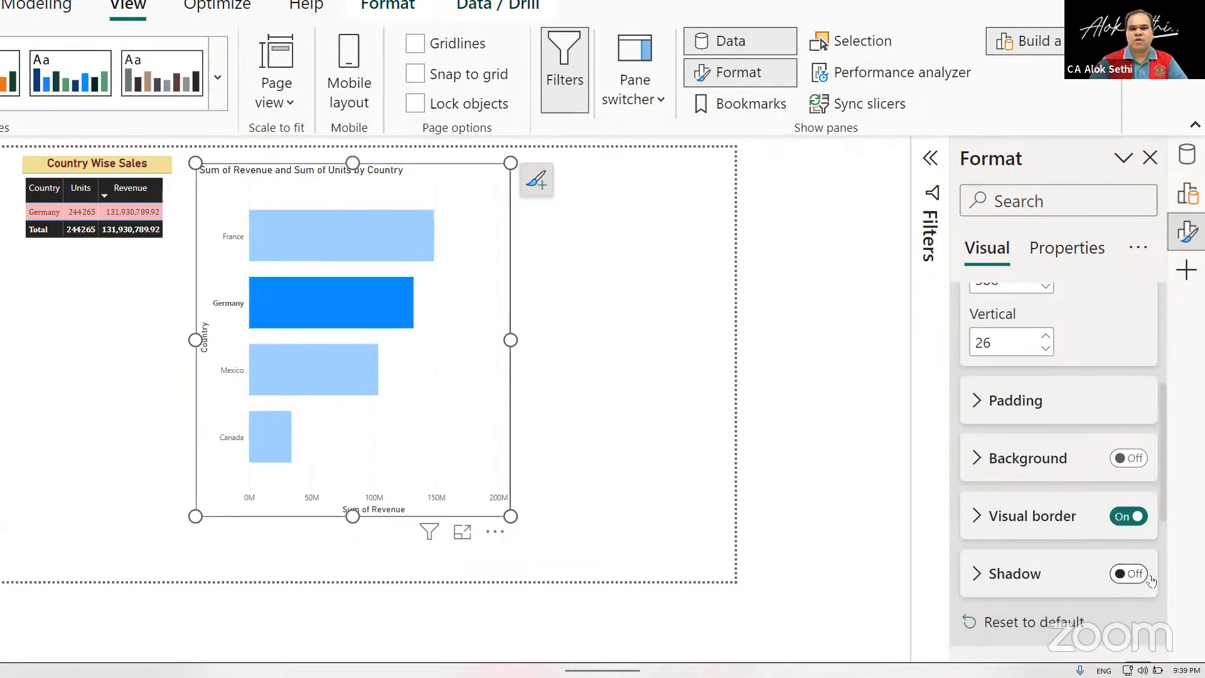
left_click(1139, 574)
Open the bar chart's title settings and delete the leading "Sum of" from the title text.
scroll(1139, 578, "down", 3)
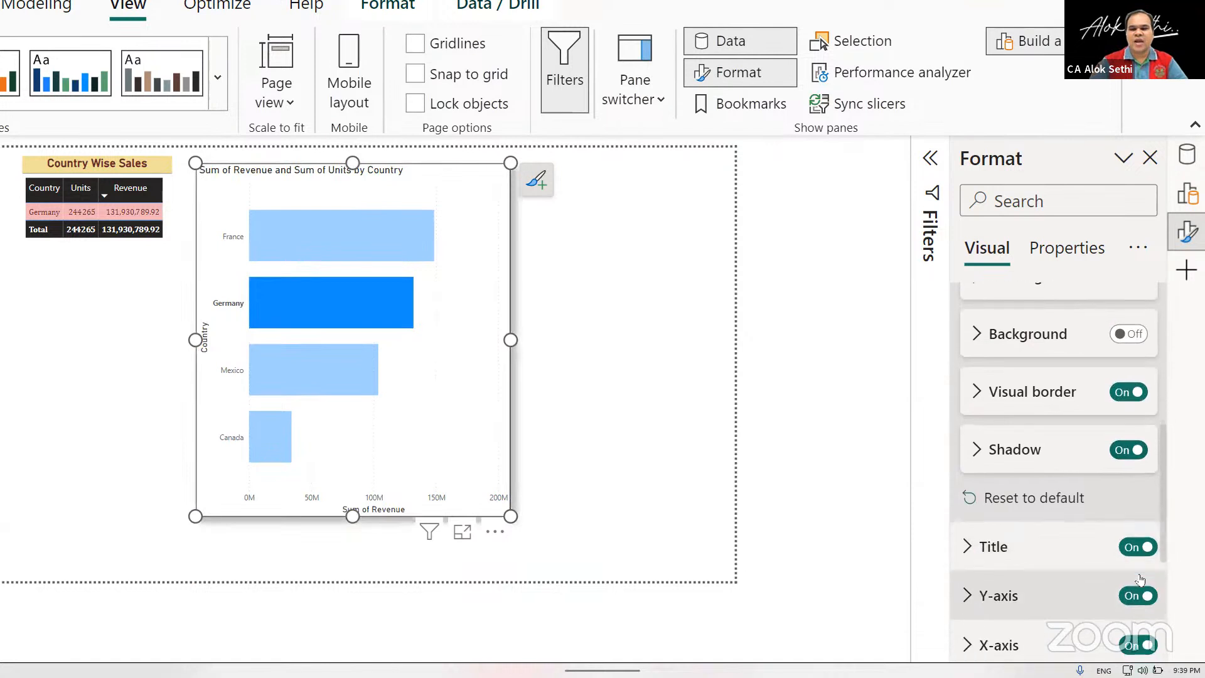
left_click(969, 444)
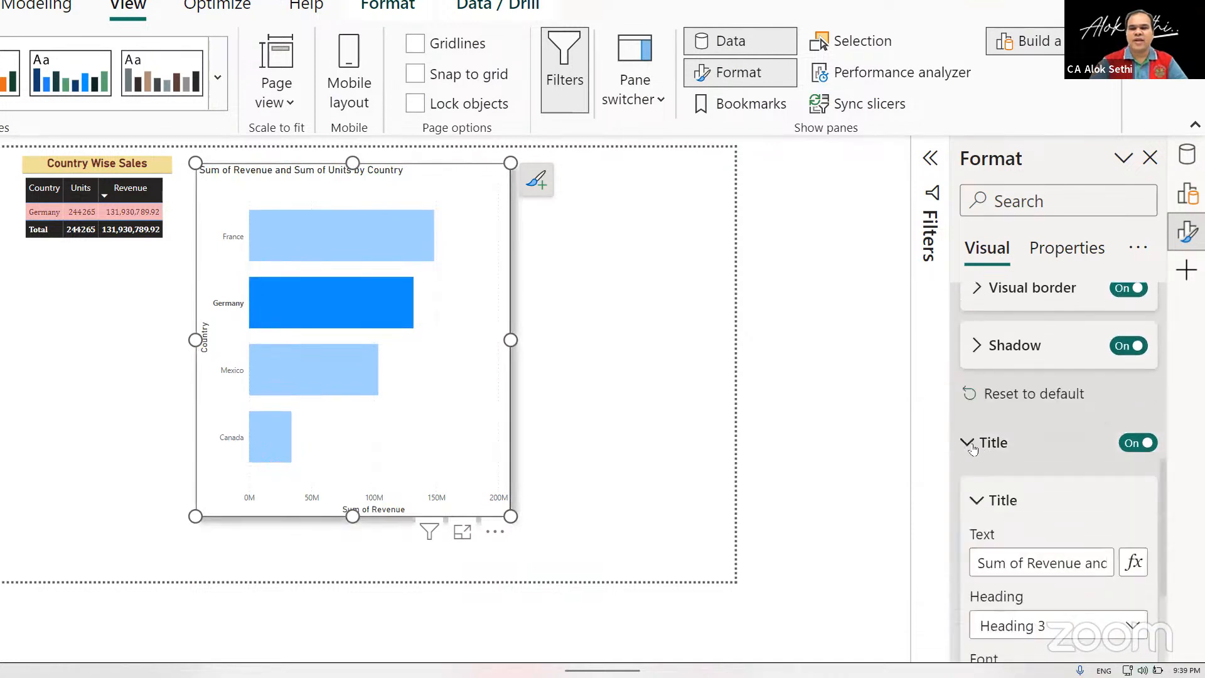
left_click_drag(1027, 563, 890, 541)
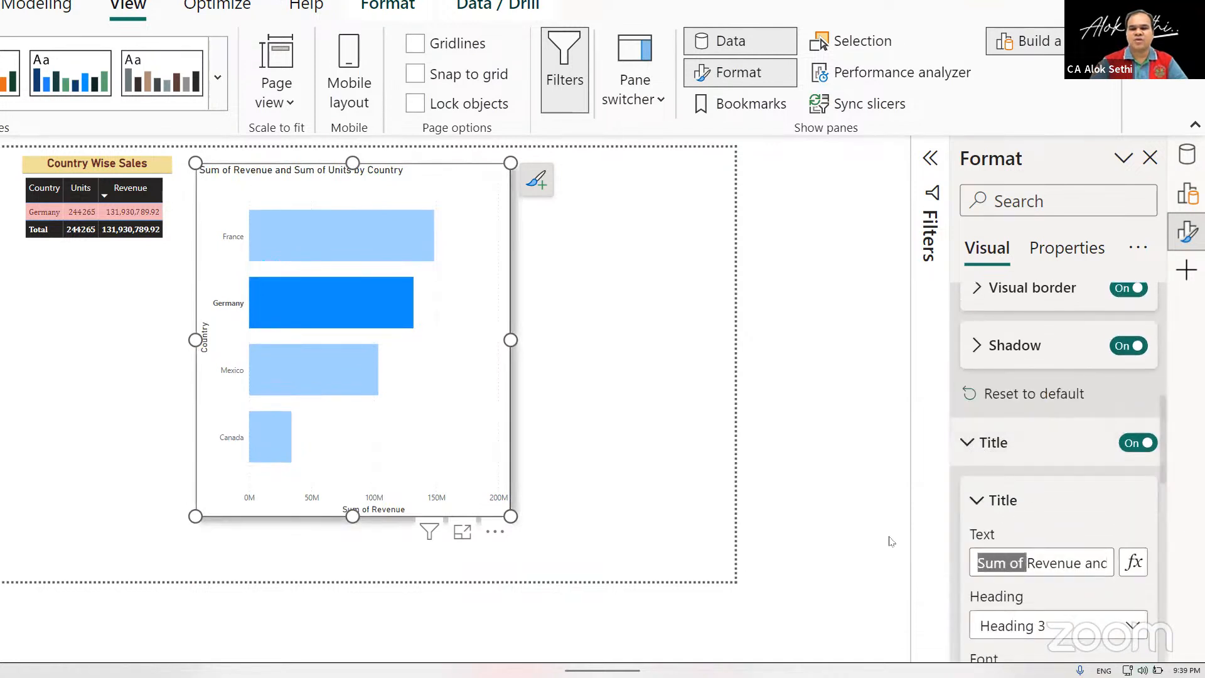
key("BackSpace")
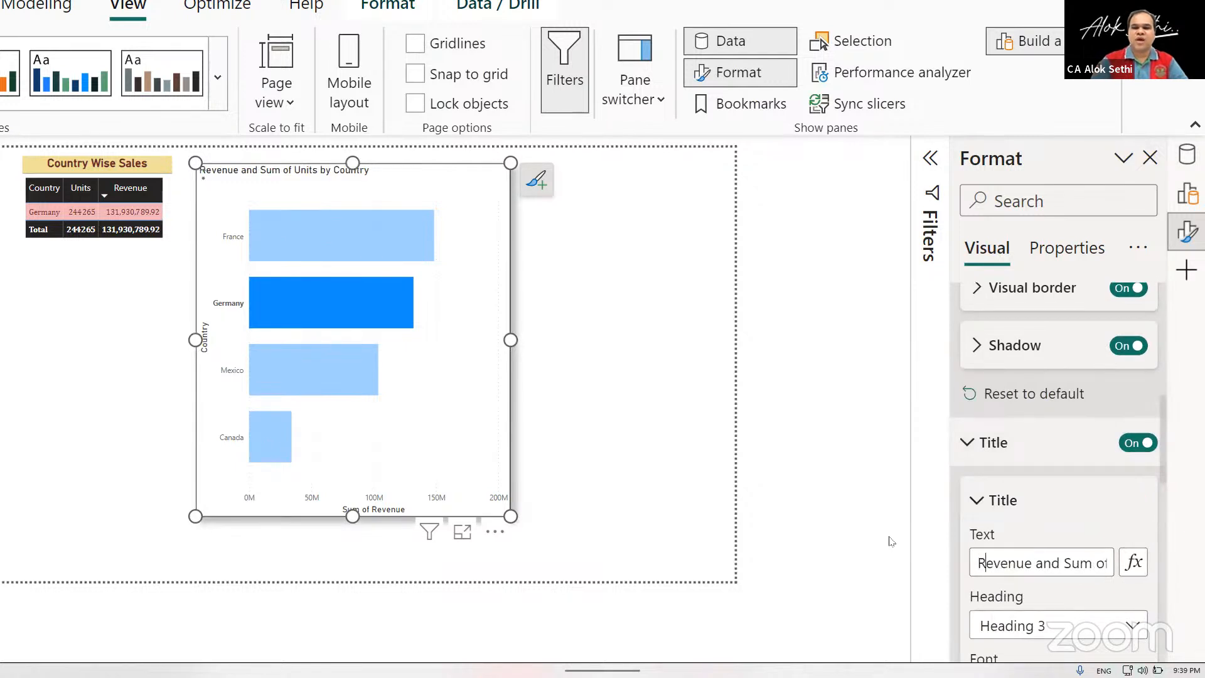
Edit the bar chart's title text to read "Revenue and Units by Country".
key("Right")
key("Right")
key("Right")
key("Right")
key("Right")
key("Right")
key("Right")
key("Right")
key("Right")
key("Right")
key("Right")
key("Right")
key("Right")
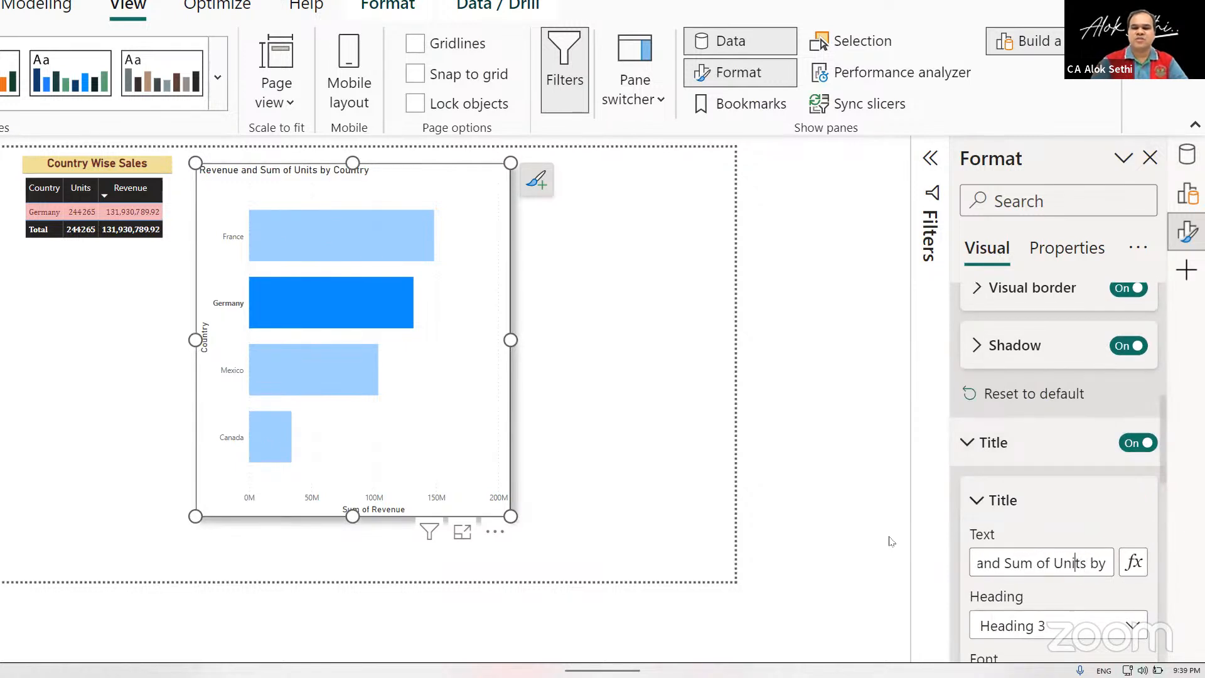
key("Delete")
key("Delete")
key("Delete")
key("Delete")
key("Delete")
key("Delete")
key("Delete")
key("Delete")
key("Delete")
key("Delete")
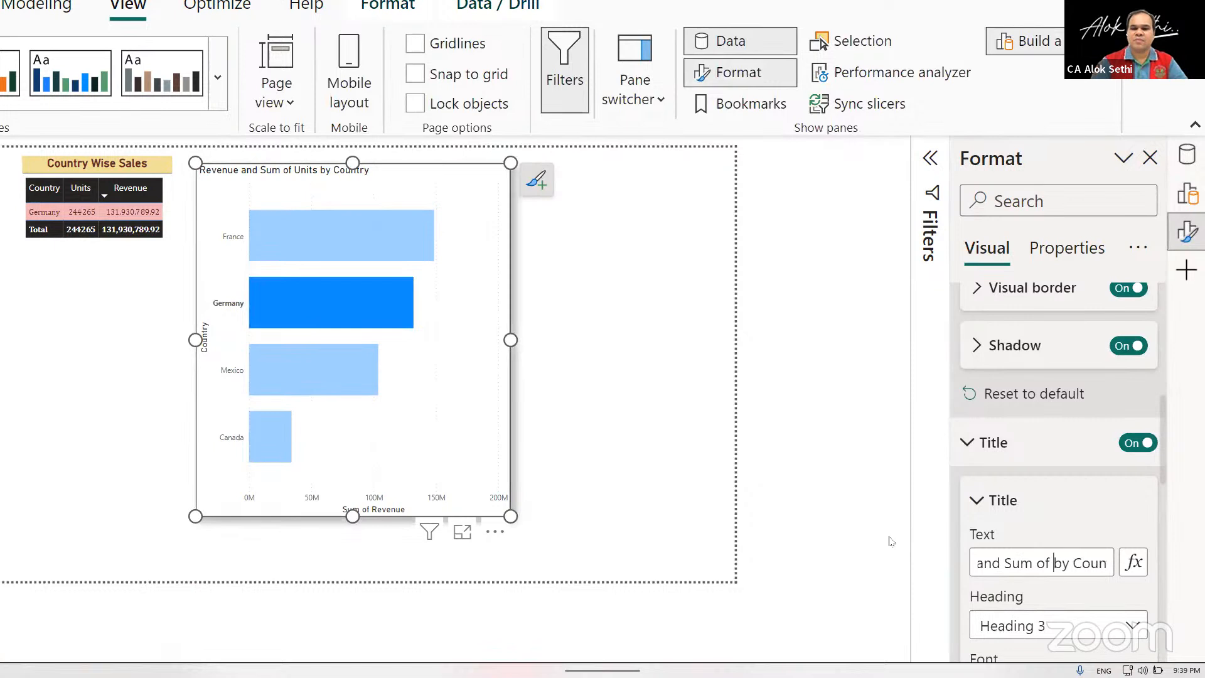
key("BackSpace")
key("BackSpace")
key("BackSpace")
key("BackSpace")
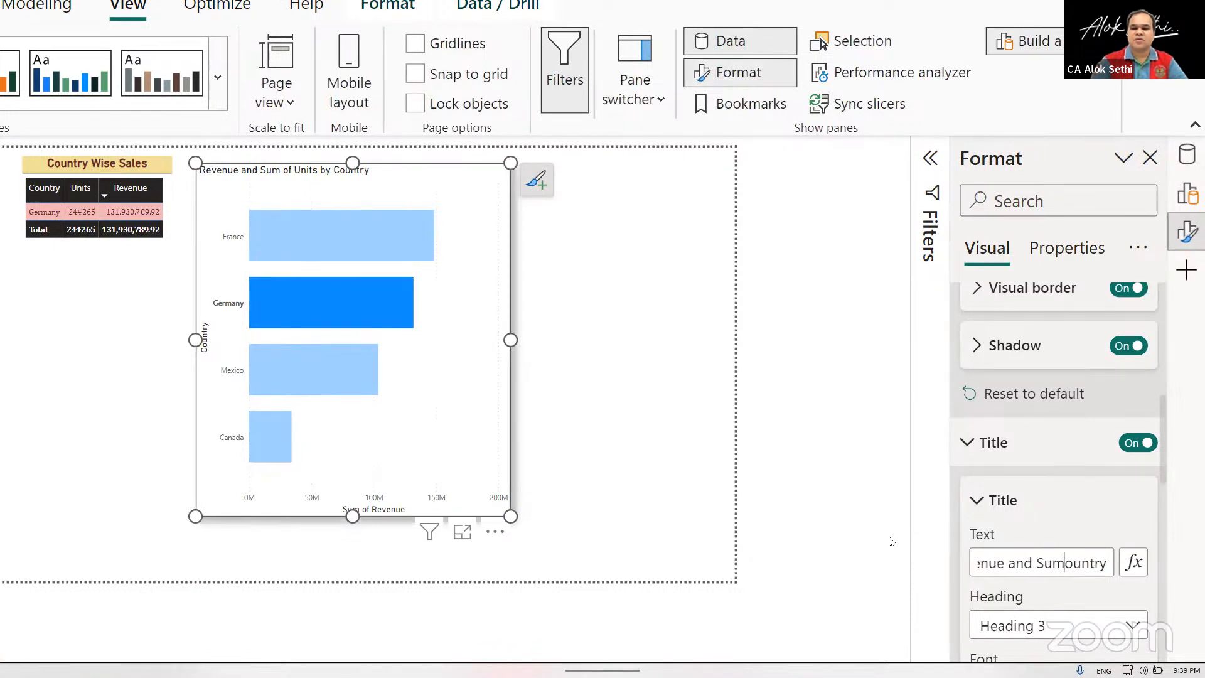
key("BackSpace")
key("BackSpace")
key("BackSpace")
key("BackSpace")
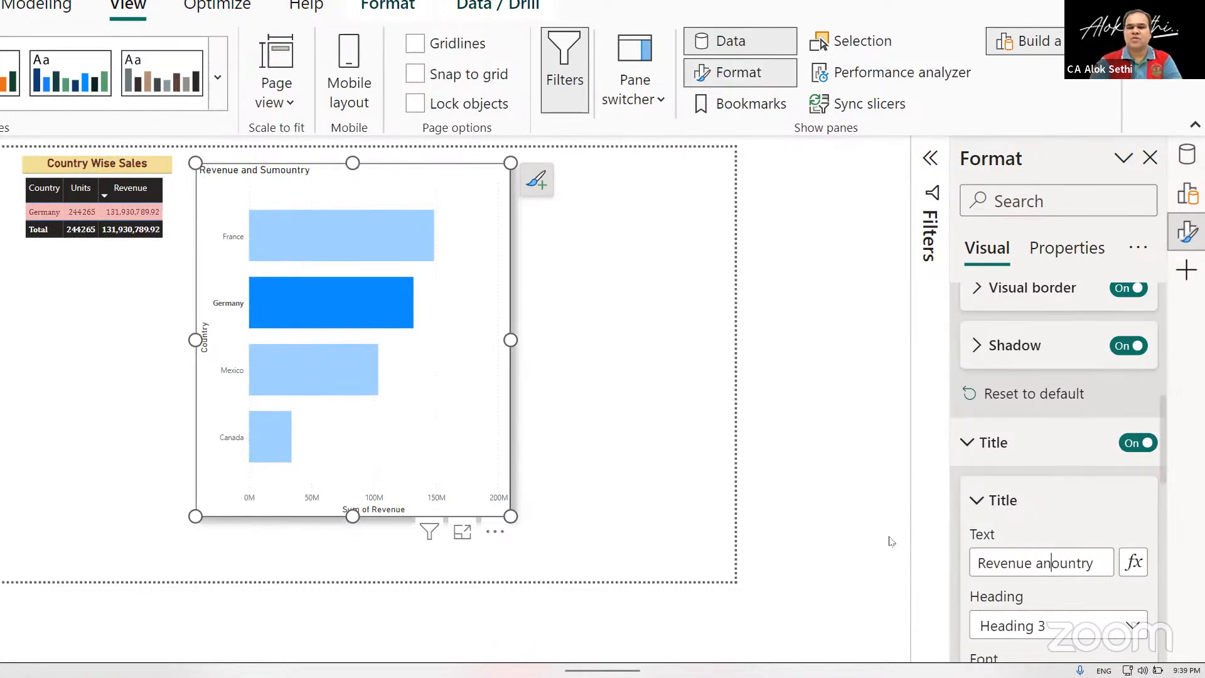
type("d Unit ")
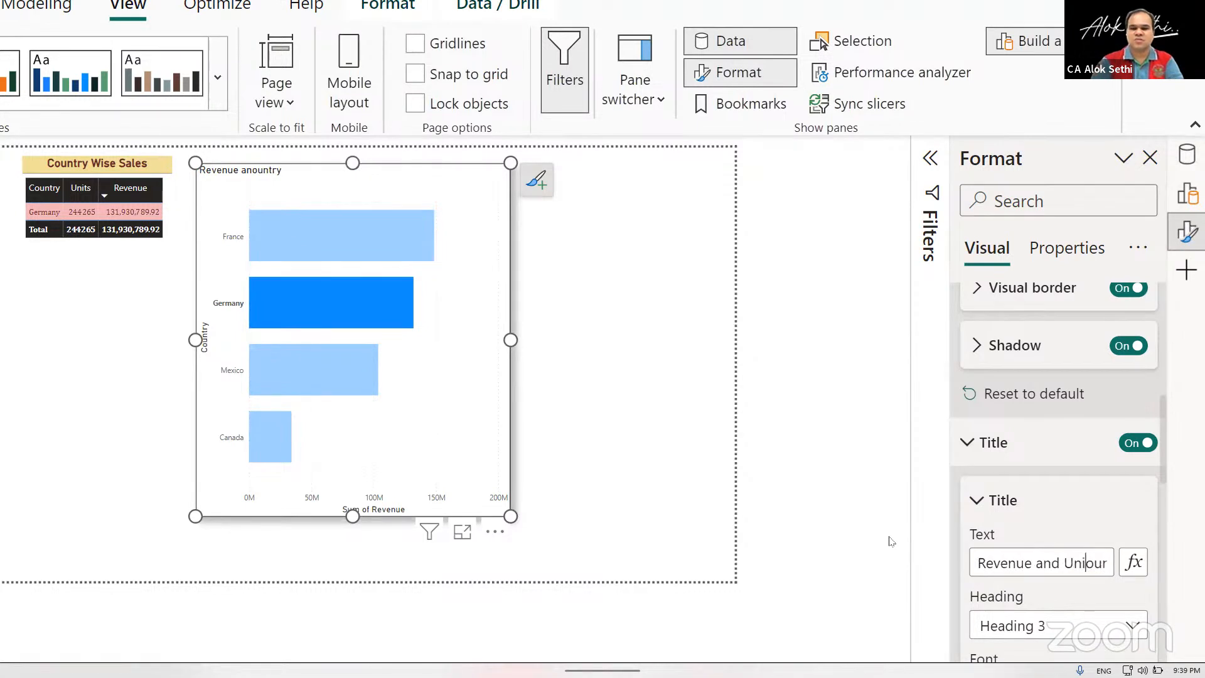
type("s b")
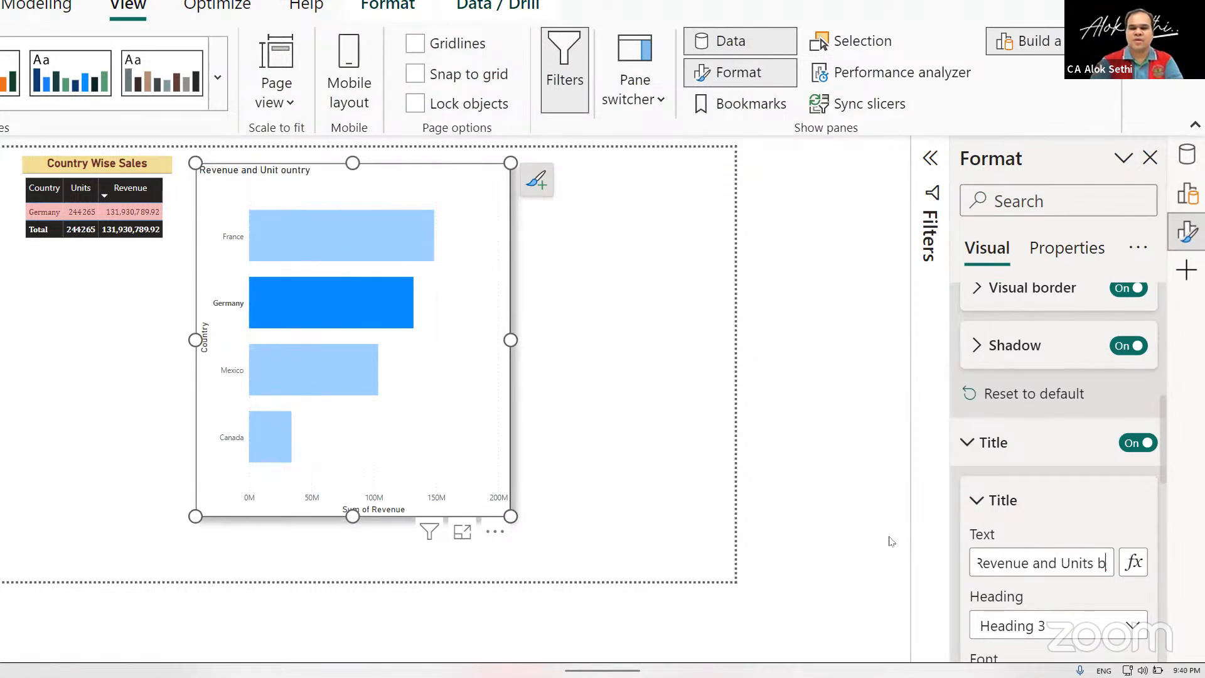
type("bo")
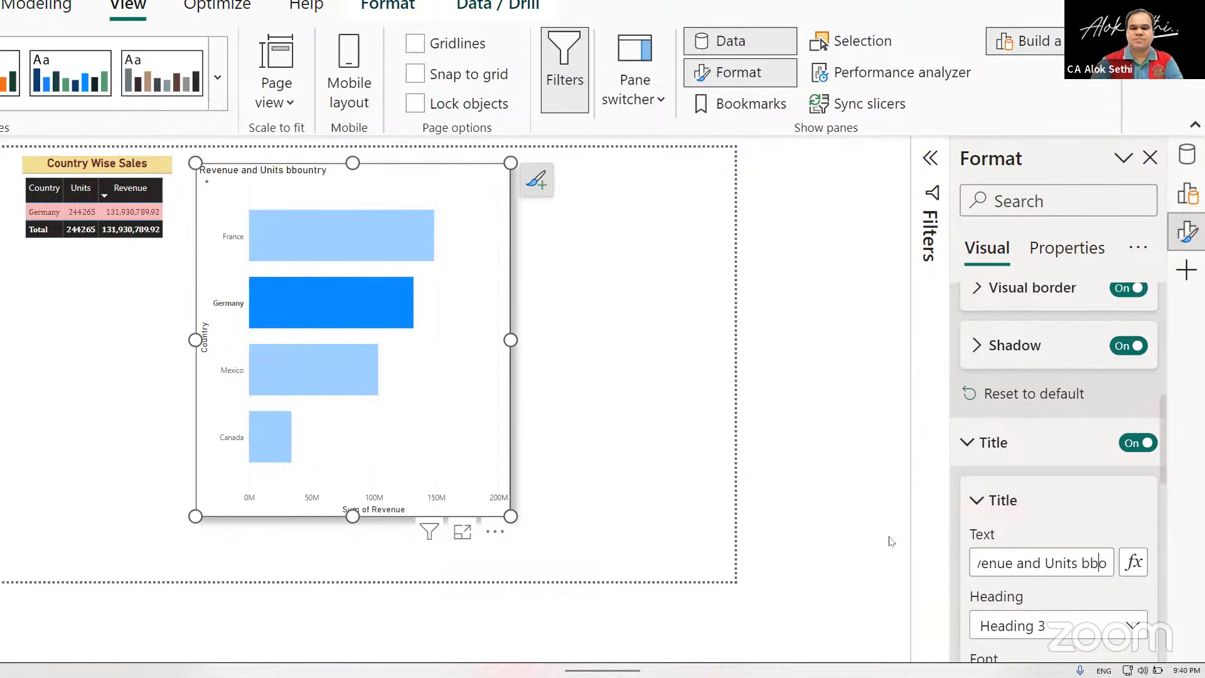
key("BackSpace")
key("BackSpace")
type("y c")
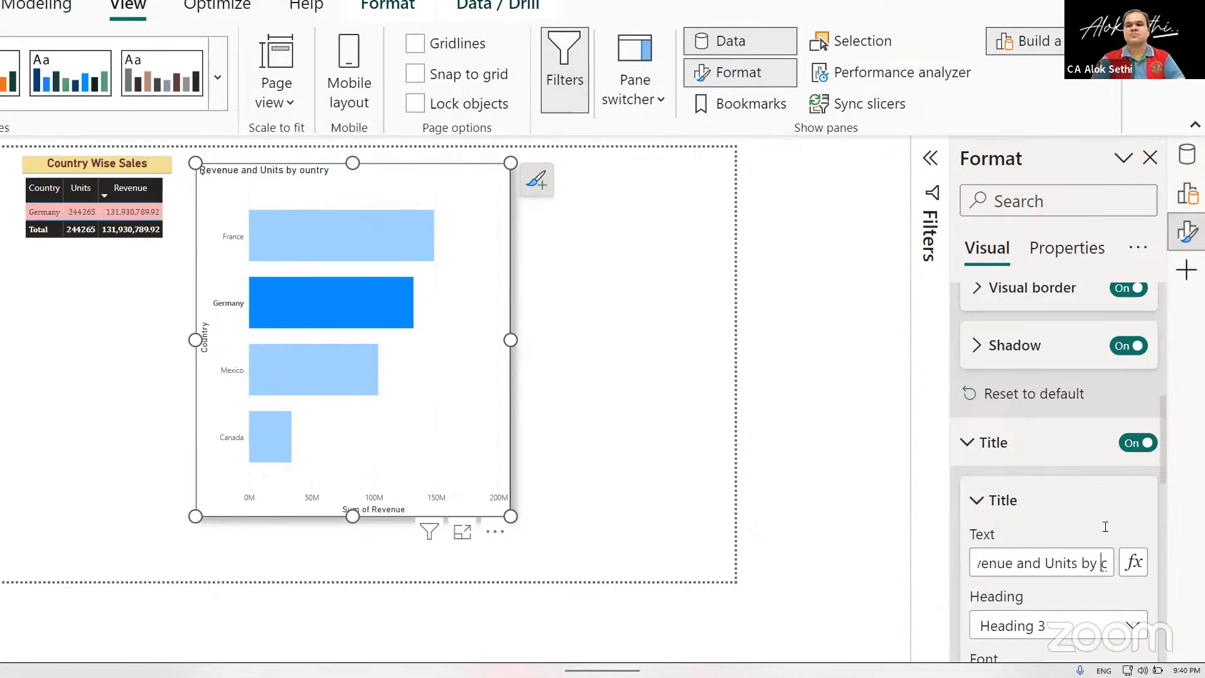
key("BackSpace")
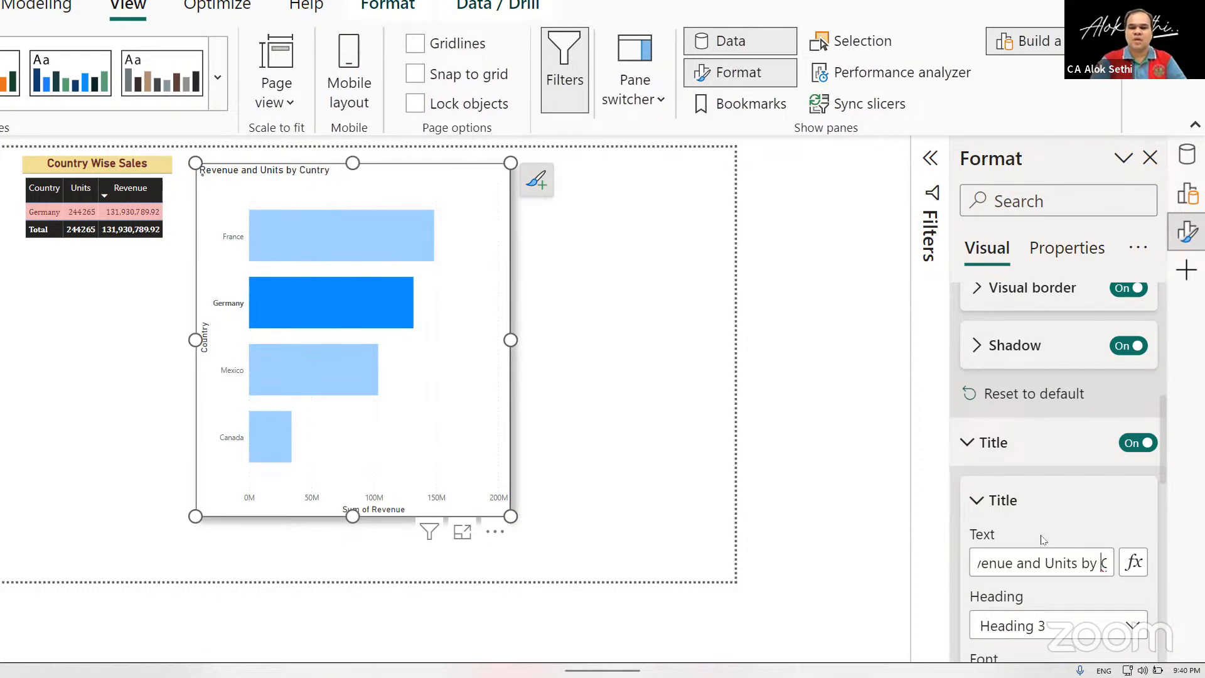
key("Right")
key("Right")
type("o")
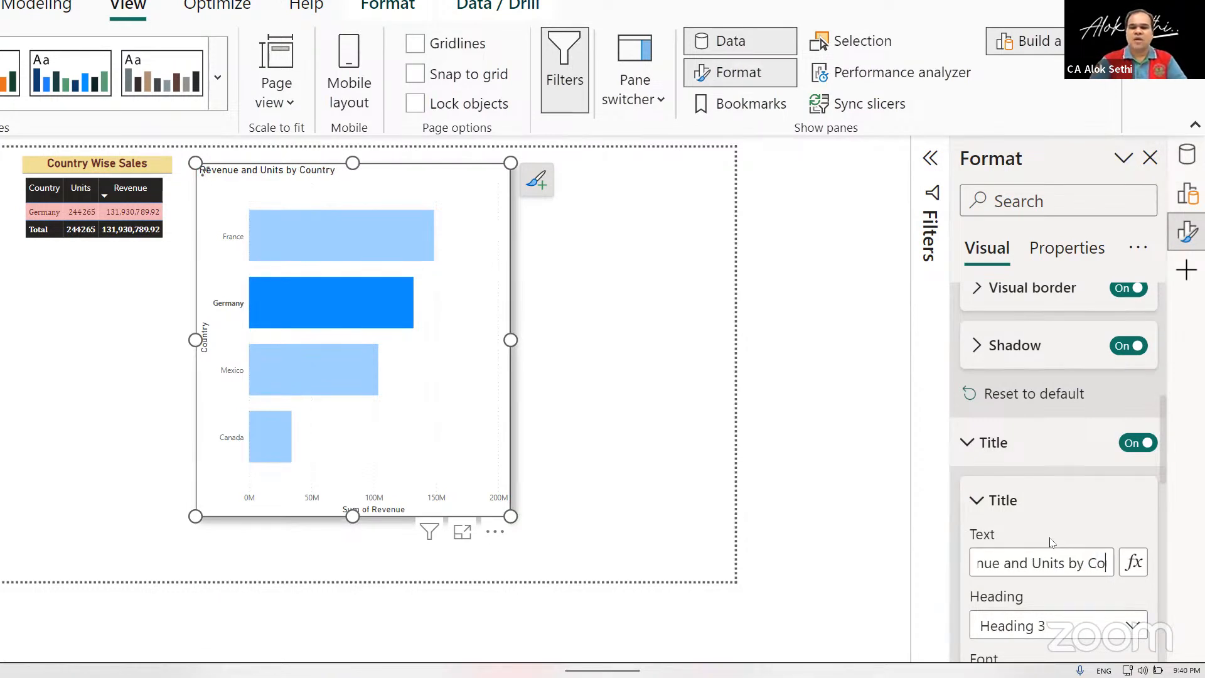
Set the bar chart title's text color to dark red #6b2328 (Theme color 8, 50% darker) and its font size to 28.
scroll(1052, 541, "down", 5)
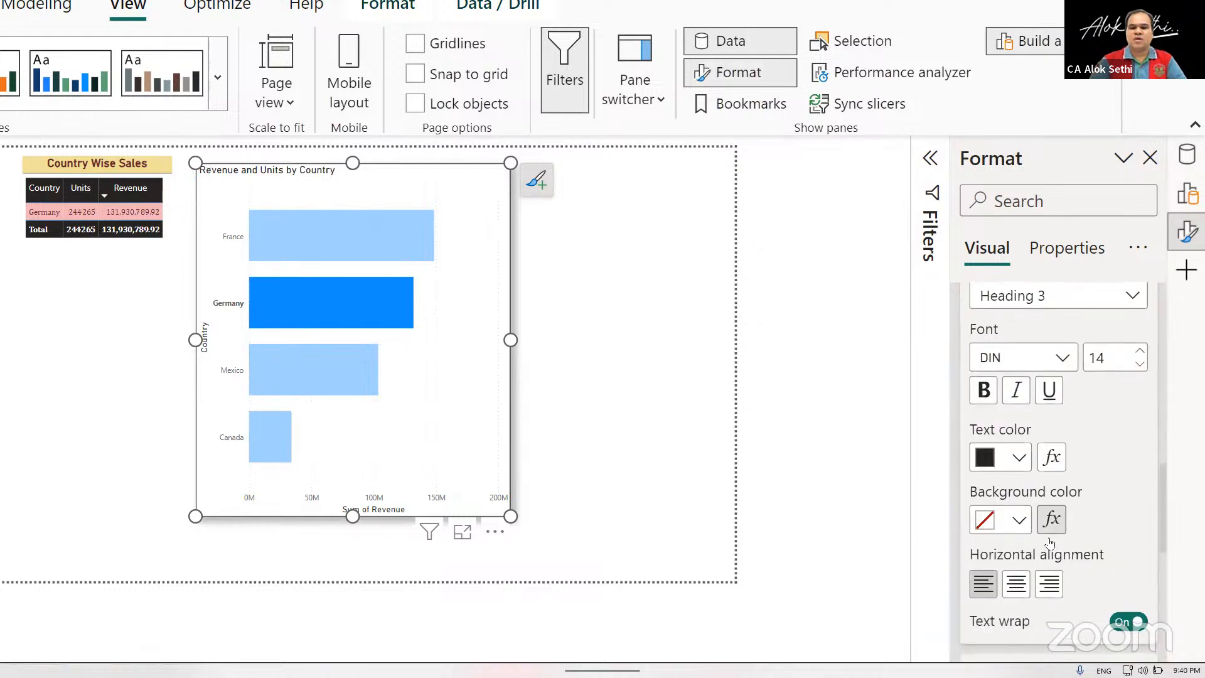
left_click(1020, 461)
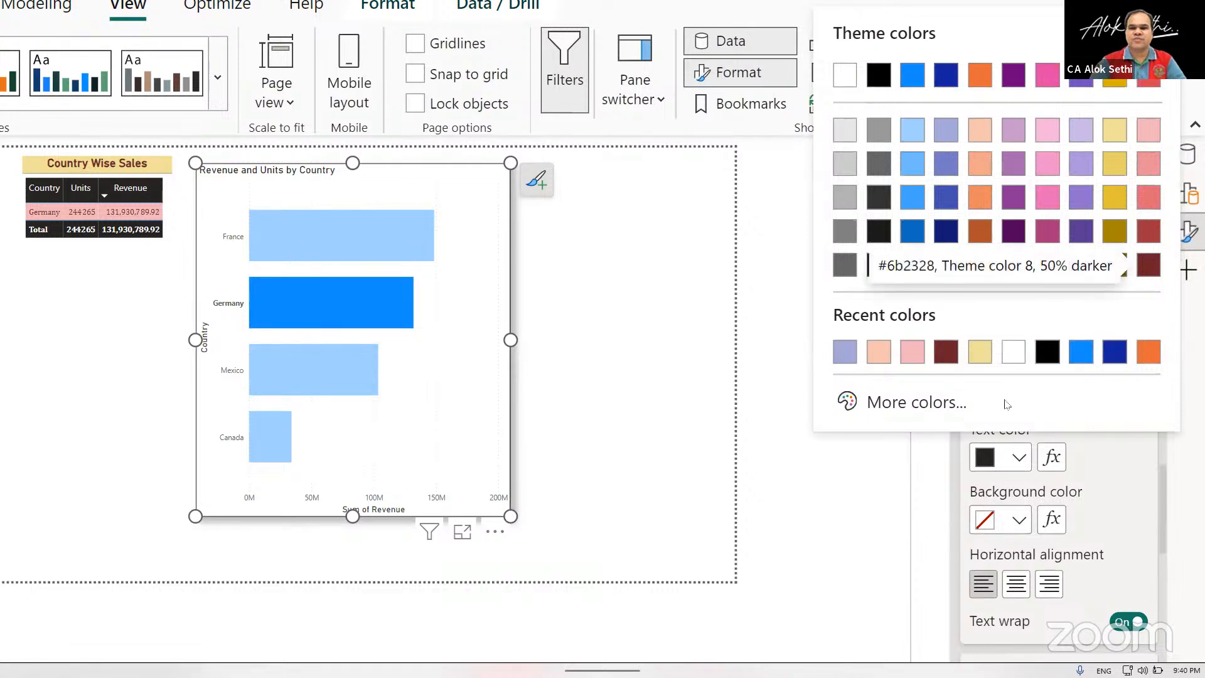
left_click(1149, 265)
left_click(1141, 348)
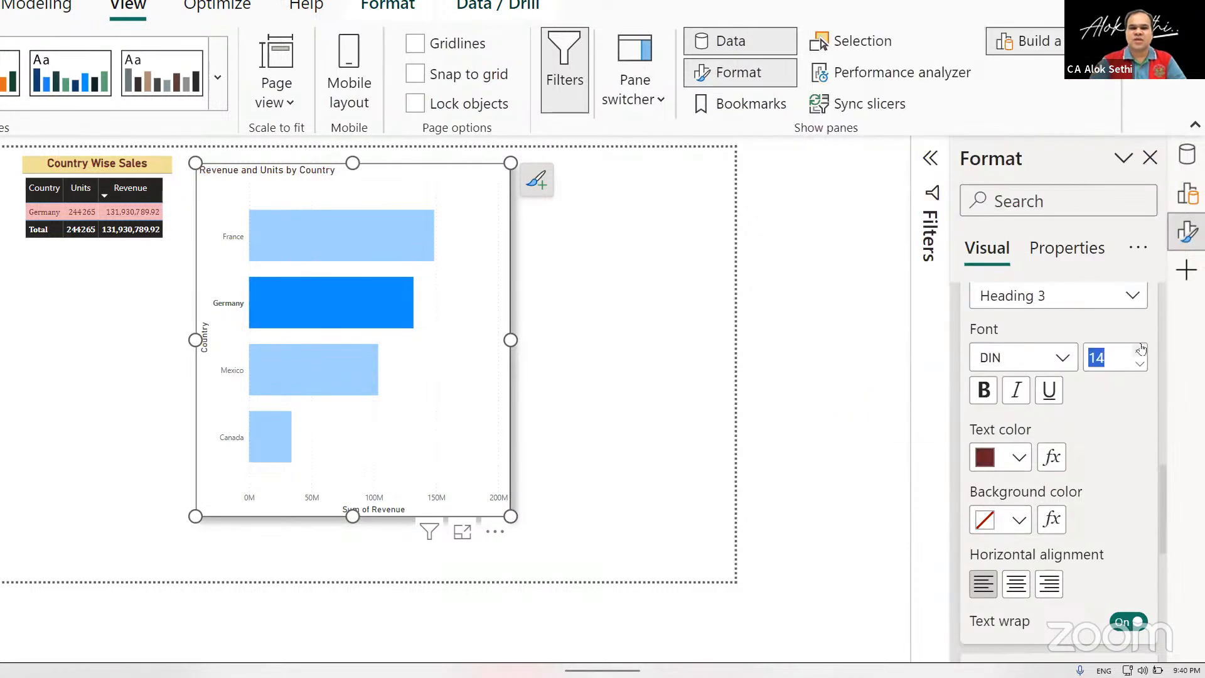
left_click(1141, 347)
left_click(1141, 348)
left_click(1141, 348)
left_click(1141, 348)
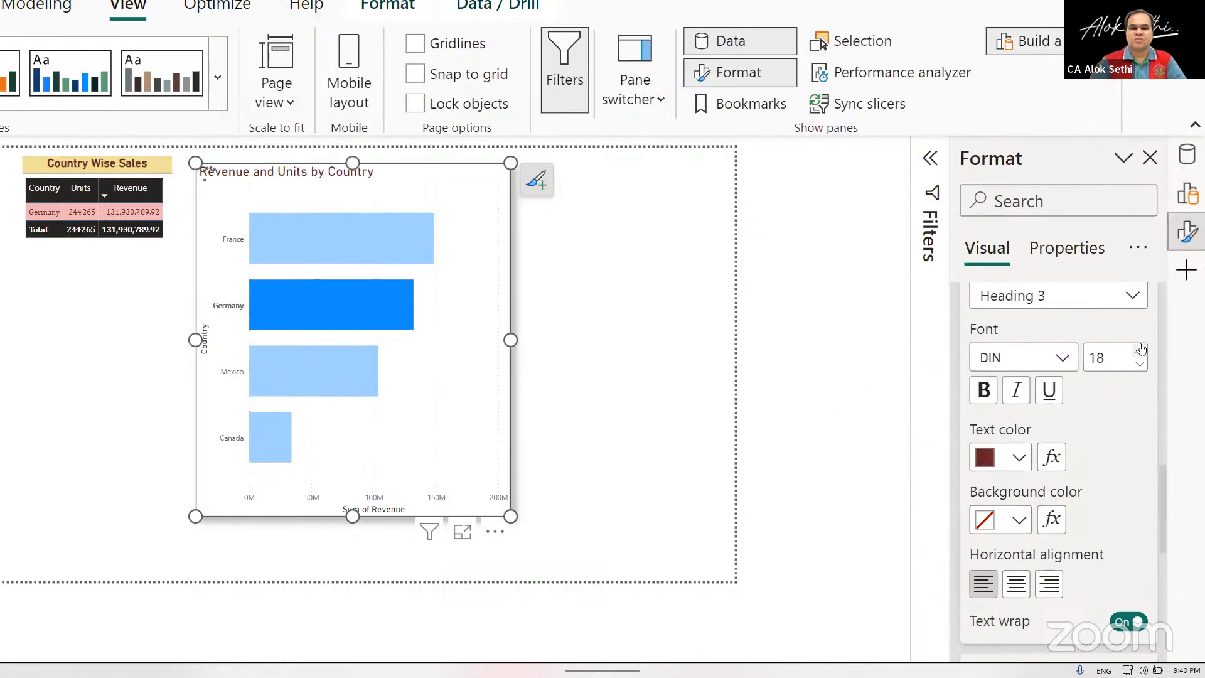
left_click(1141, 348)
left_click(1141, 347)
left_click(1140, 348)
left_click(1140, 347)
left_click(1141, 347)
left_click(1141, 348)
left_click(1141, 347)
left_click(1141, 347)
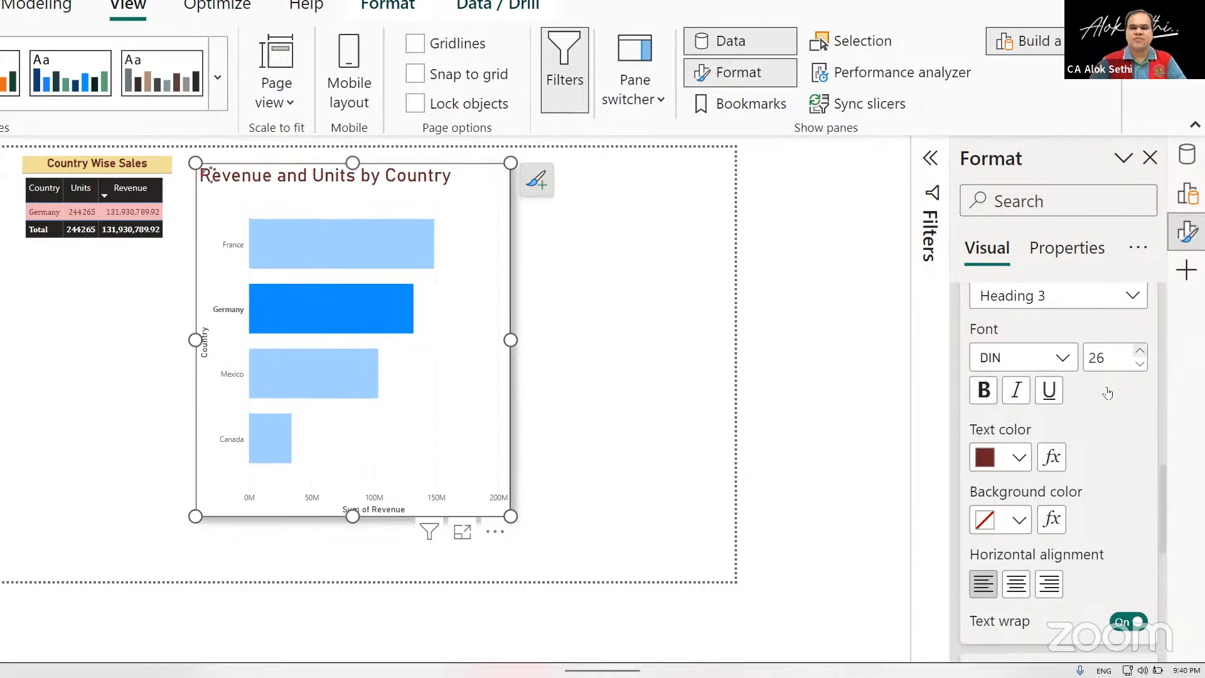
Format the bar chart's title as bold, centered text on a light yellow background.
left_click(1010, 524)
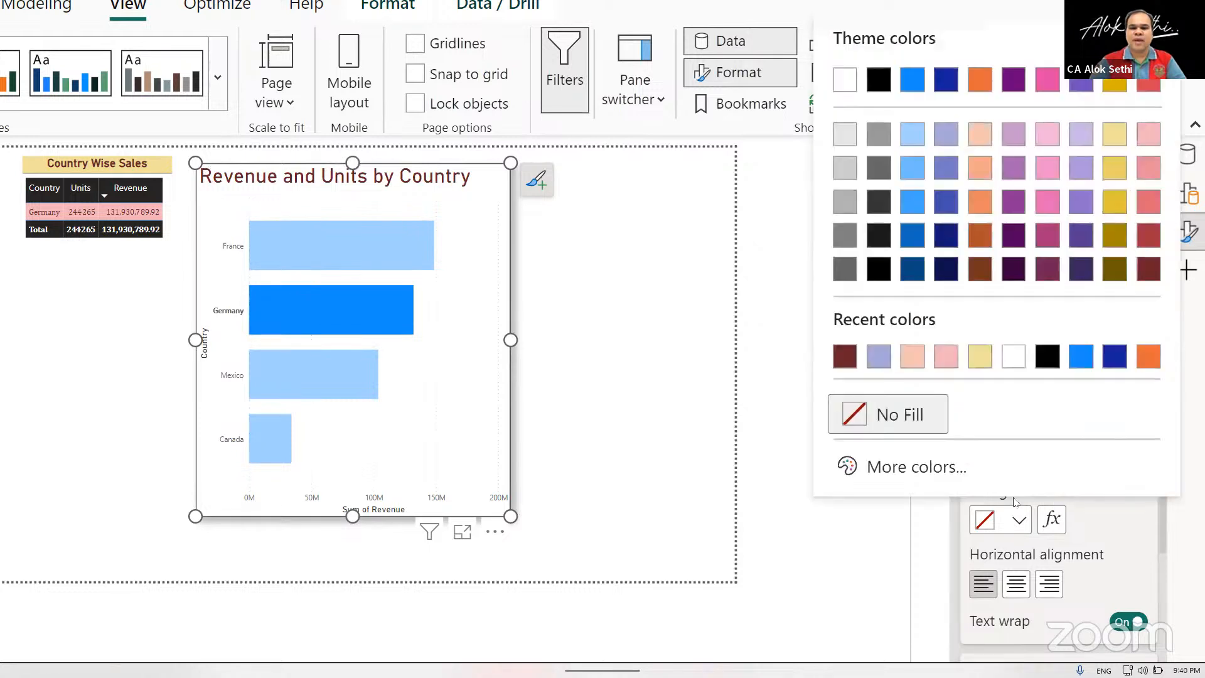
left_click(973, 359)
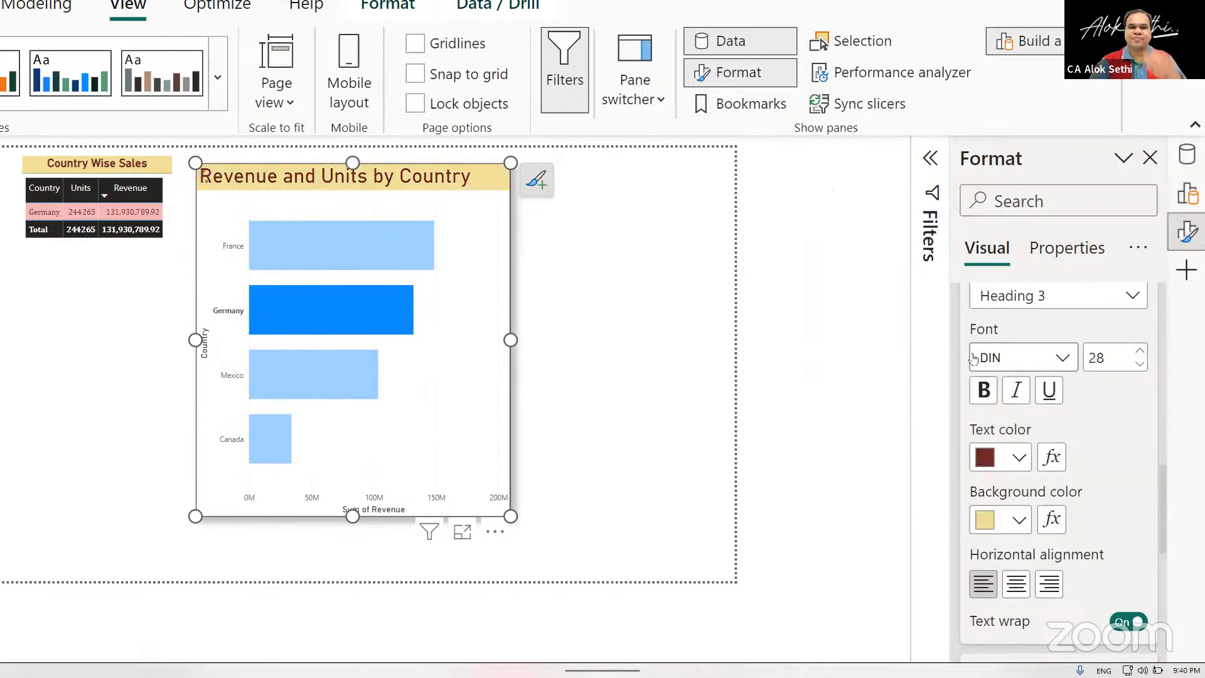
left_click(984, 391)
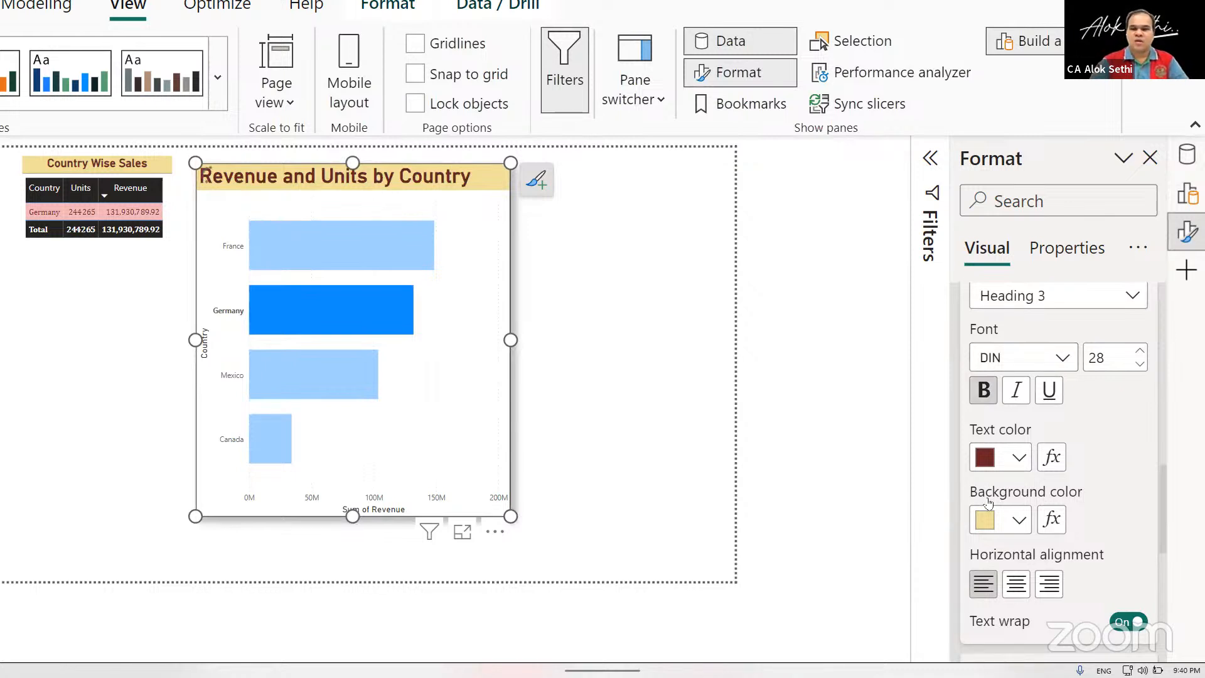
scroll(1016, 508, "down", 3)
left_click(1007, 370)
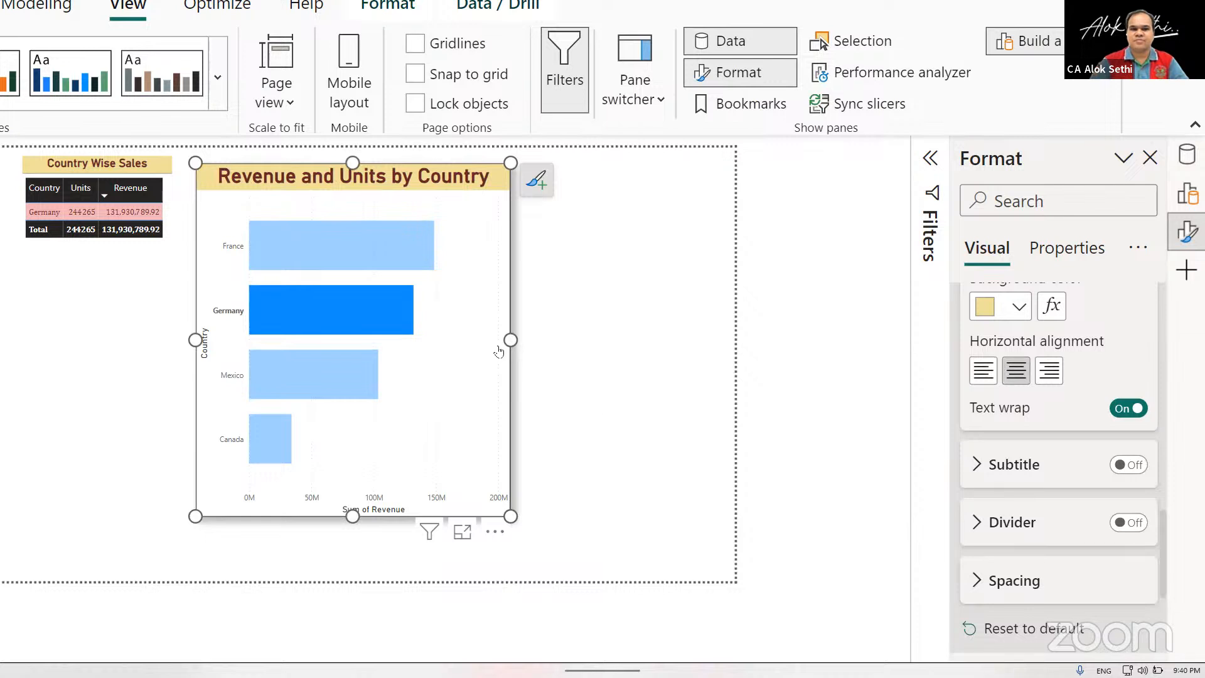
Widen the bar chart almost to the report page's right edge and turn on its data labels.
left_click_drag(511, 340, 701, 327)
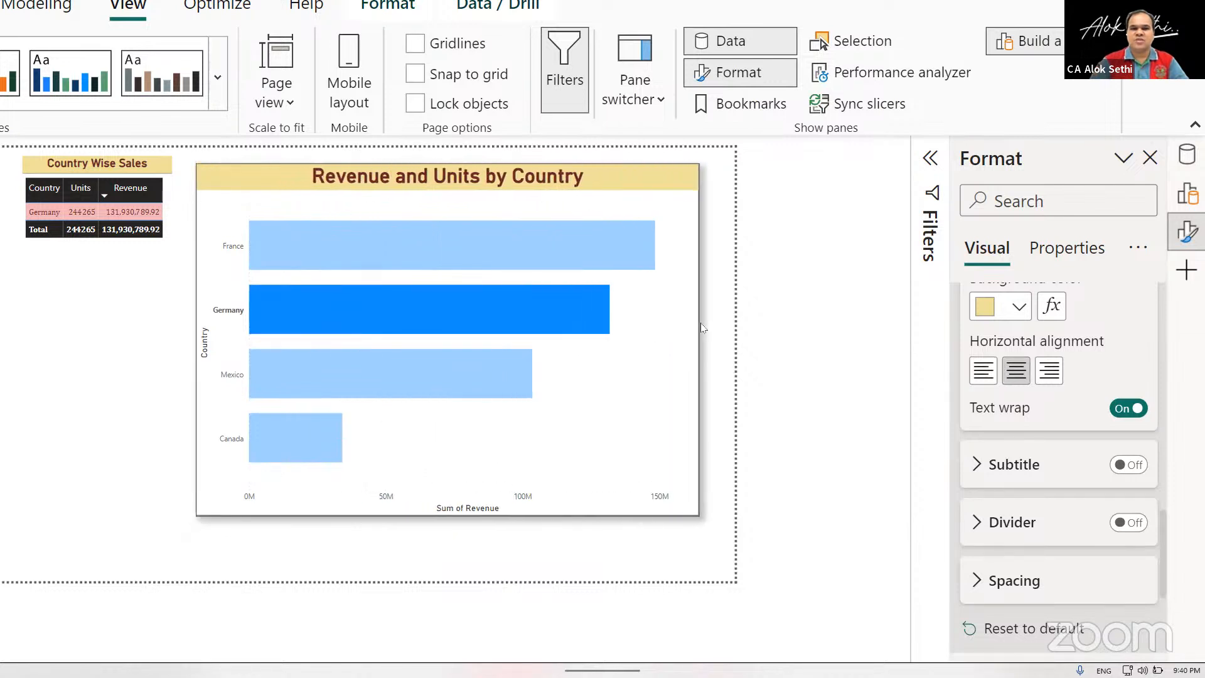
scroll(966, 420, "down", 5)
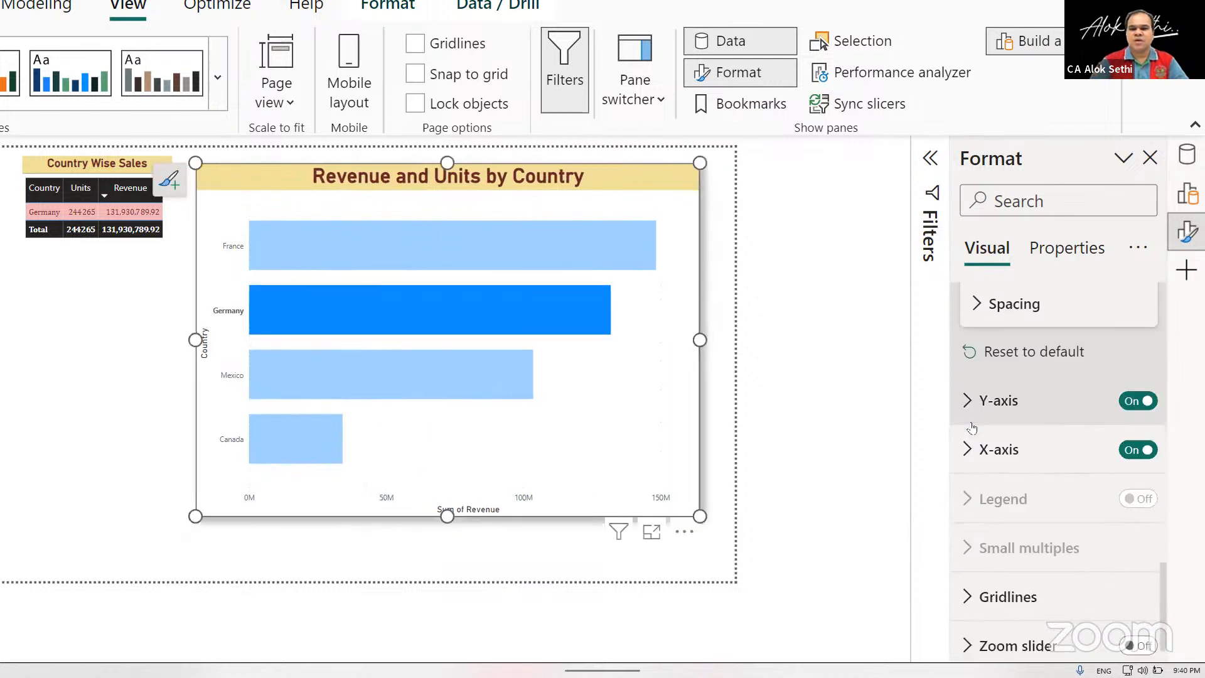
scroll(971, 425, "down", 4)
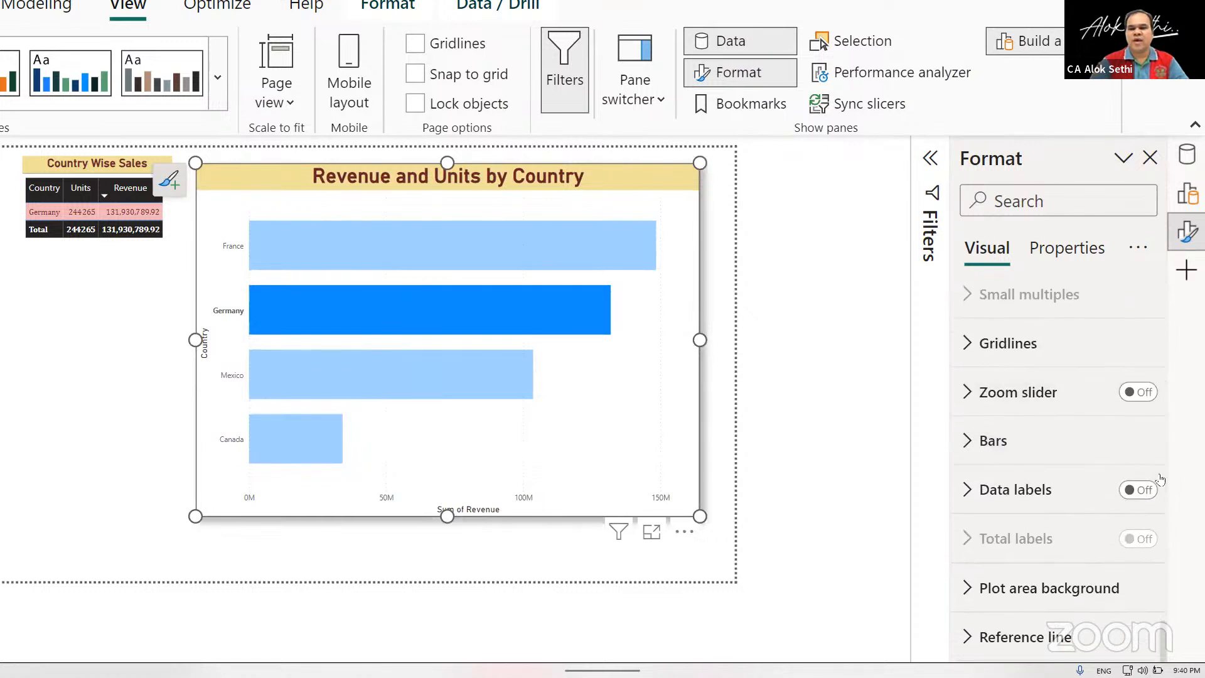
left_click(1143, 489)
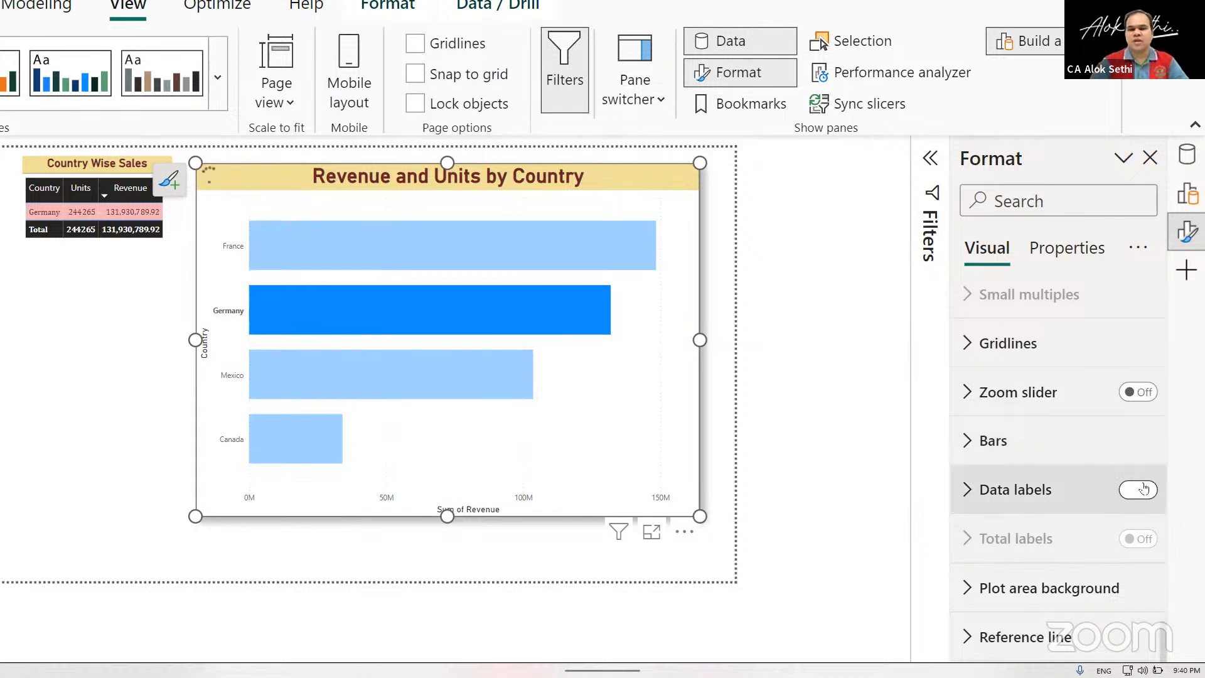
Set the position of the bar chart's data labels to Inside end.
left_click(966, 494)
scroll(965, 492, "down", 5)
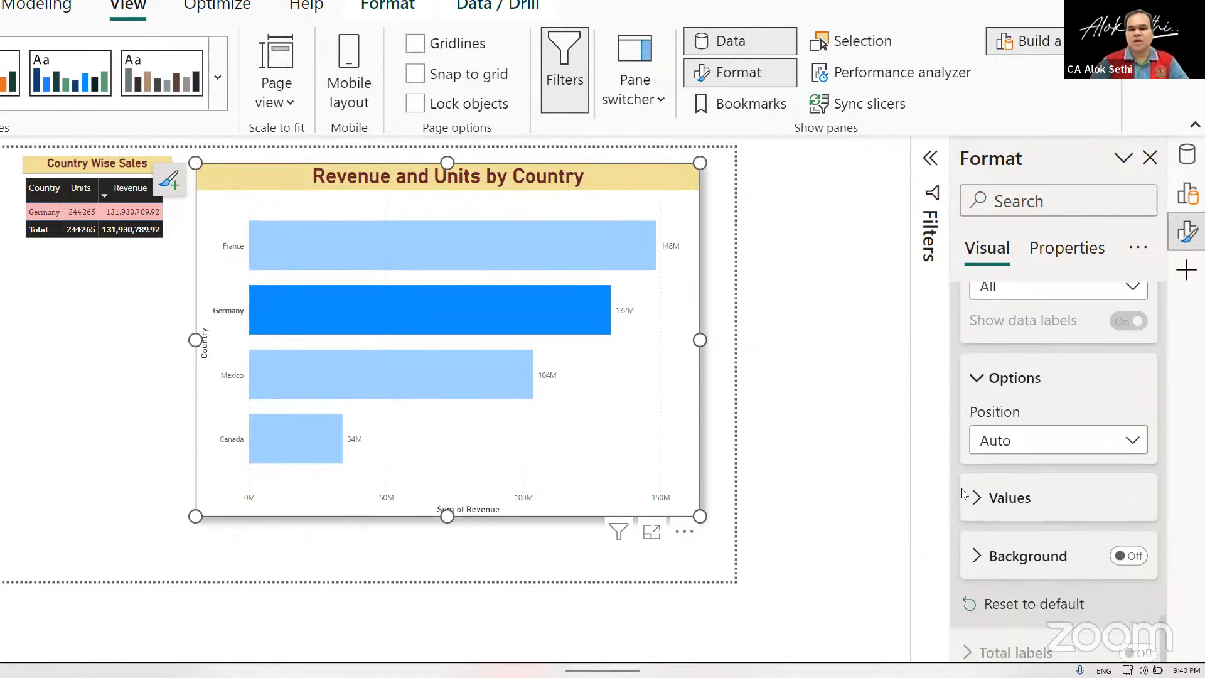
scroll(964, 493, "down", 1)
left_click(1127, 411)
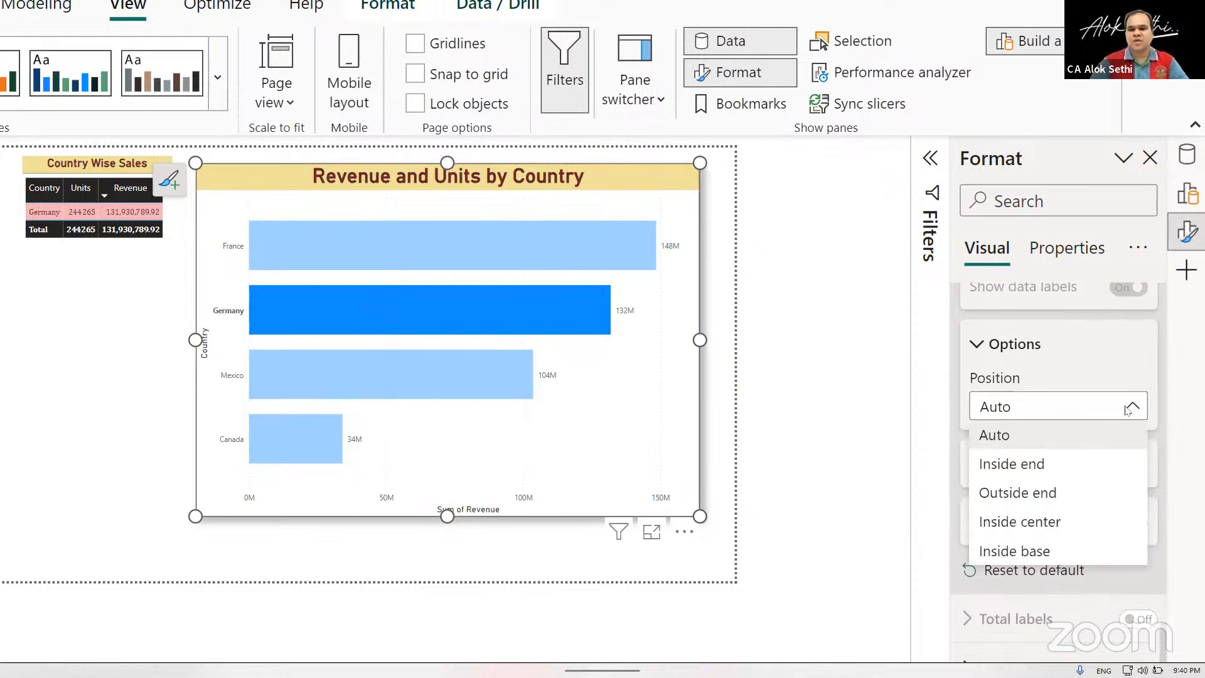
left_click(1028, 468)
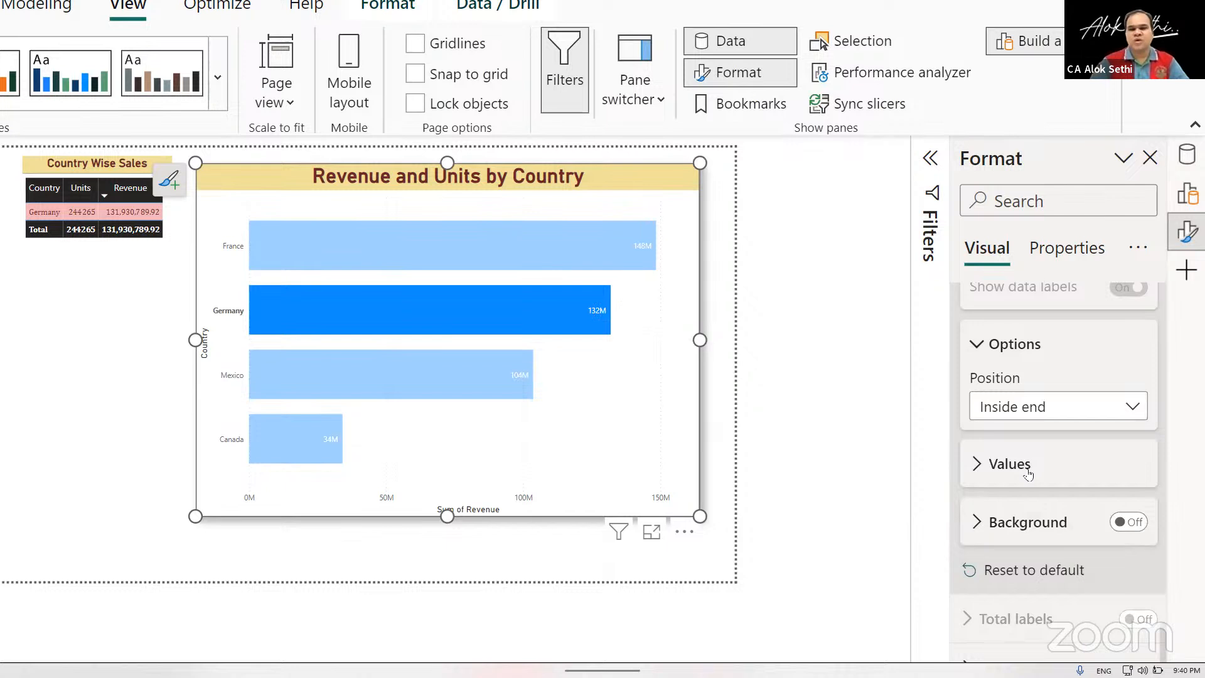
Make the data label values bold with a font size of 17.
left_click(966, 467)
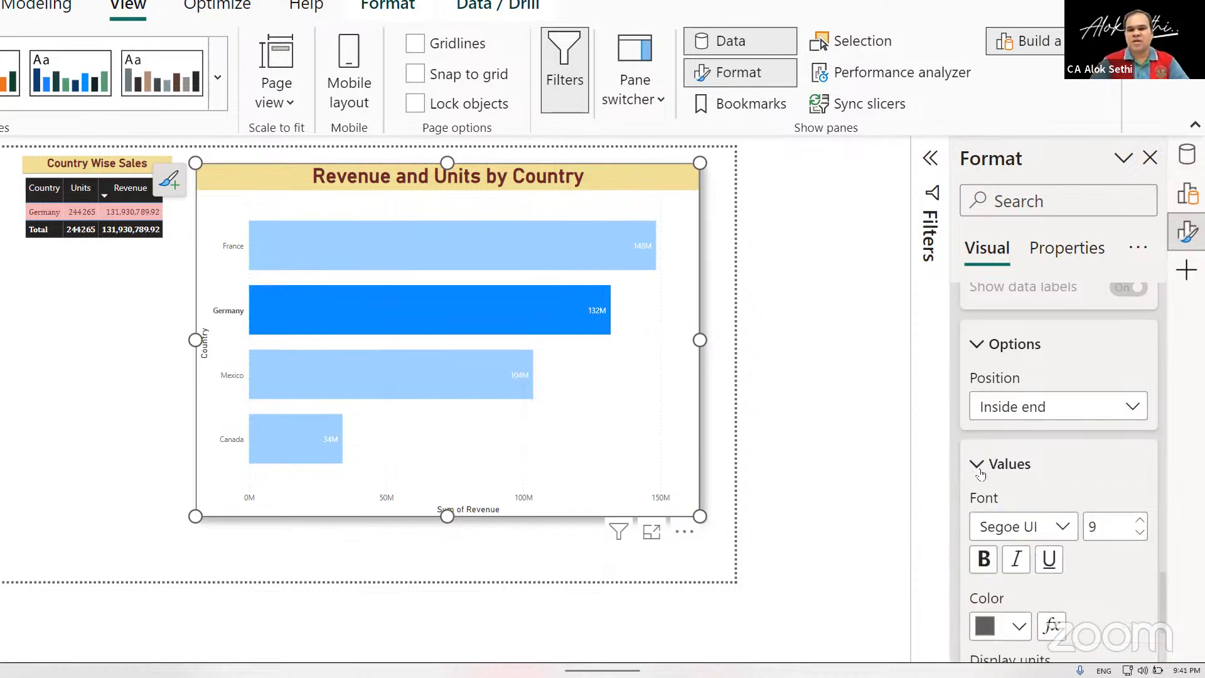
scroll(1146, 409, "down", 2)
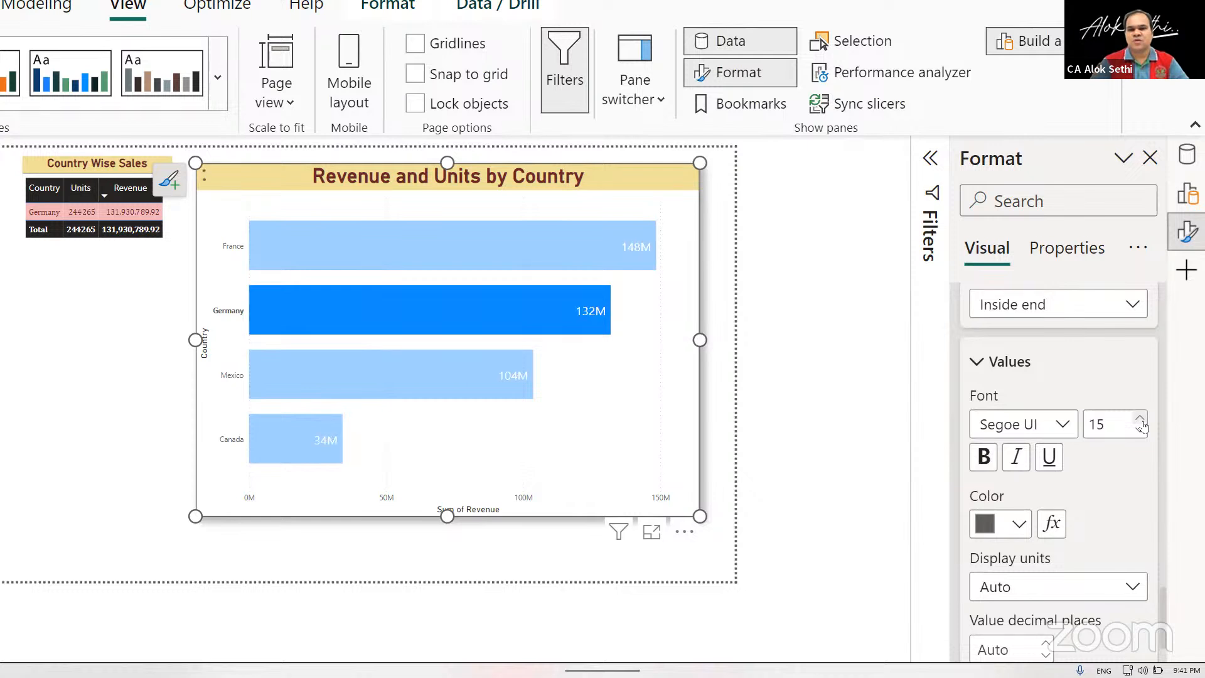
left_click(979, 458)
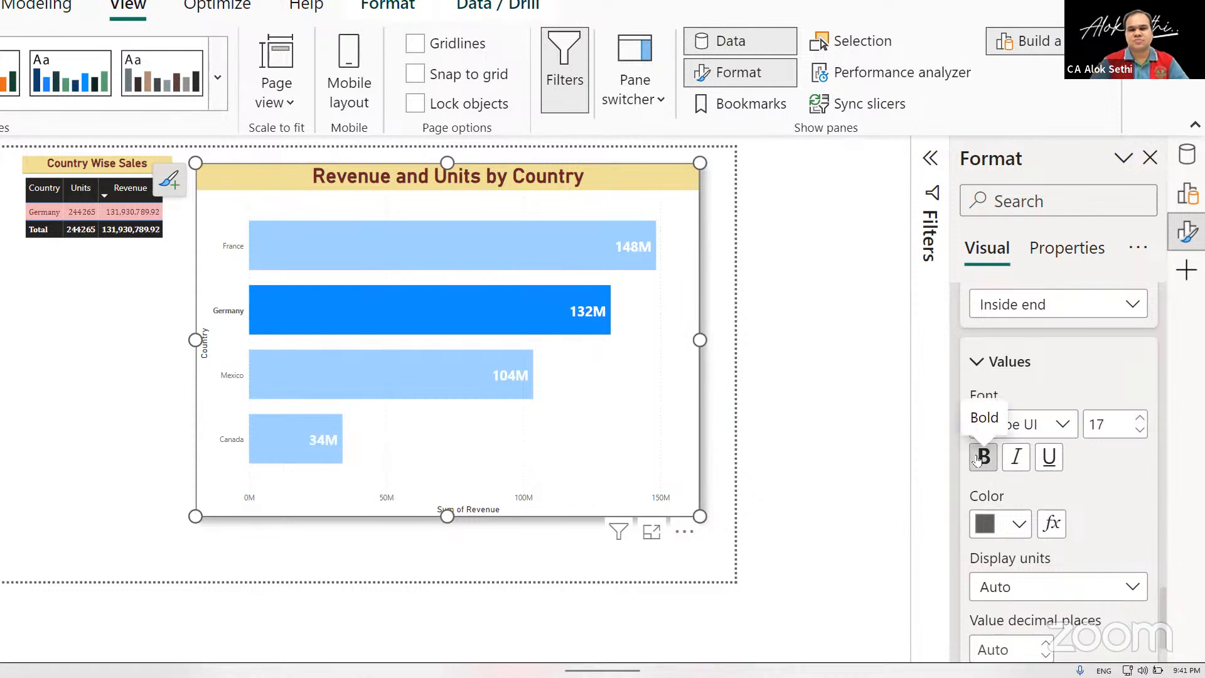
Collapse the data label settings and turn on Show all in the bars' color settings to list each country's color.
scroll(979, 457, "down", 2)
scroll(977, 454, "down", 3)
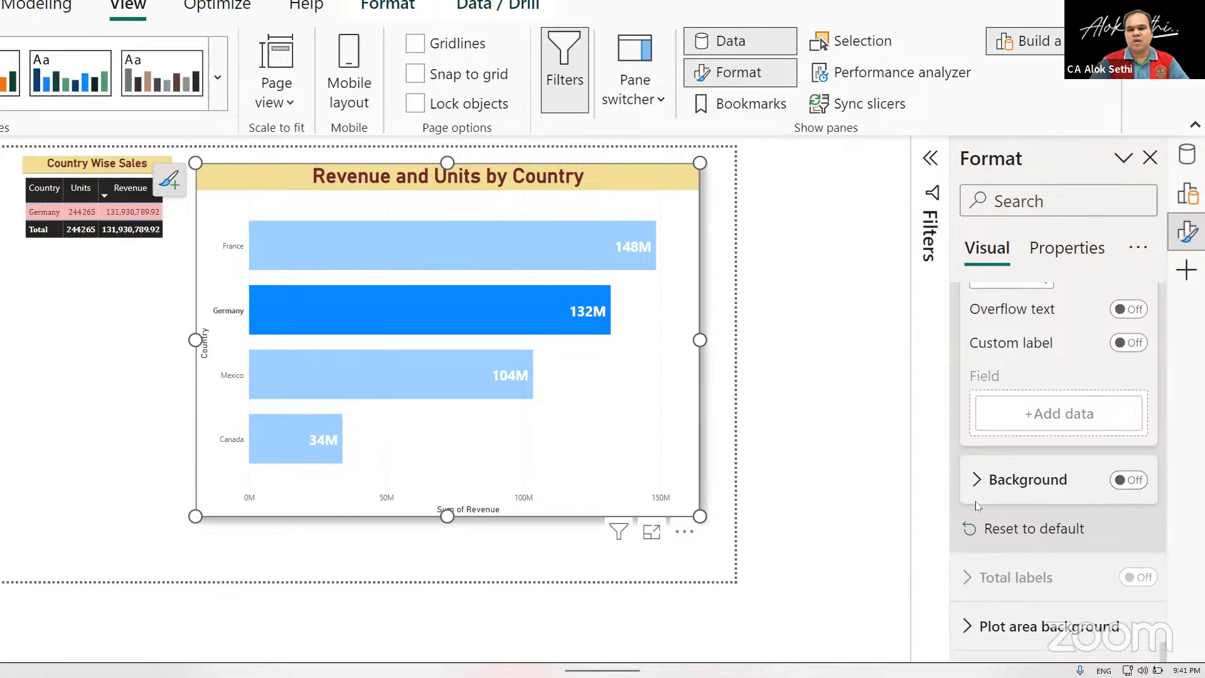
scroll(977, 507, "down", 1)
scroll(977, 507, "up", 5)
scroll(977, 502, "up", 4)
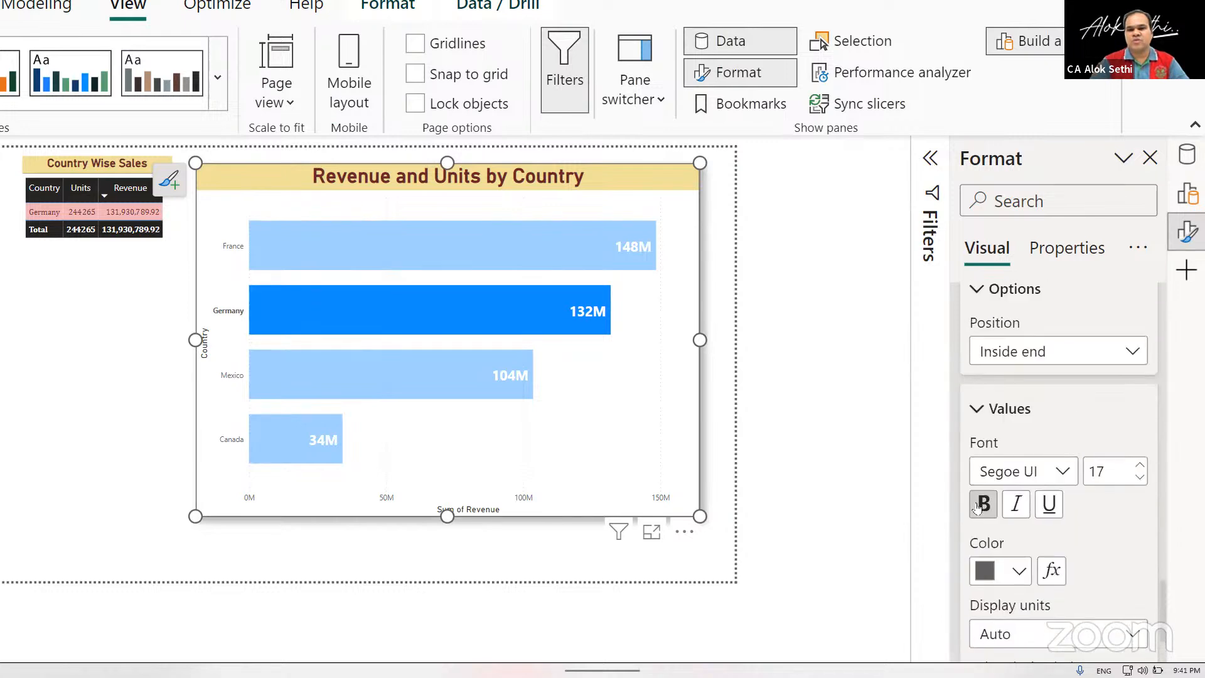
left_click(978, 408)
scroll(980, 407, "up", 3)
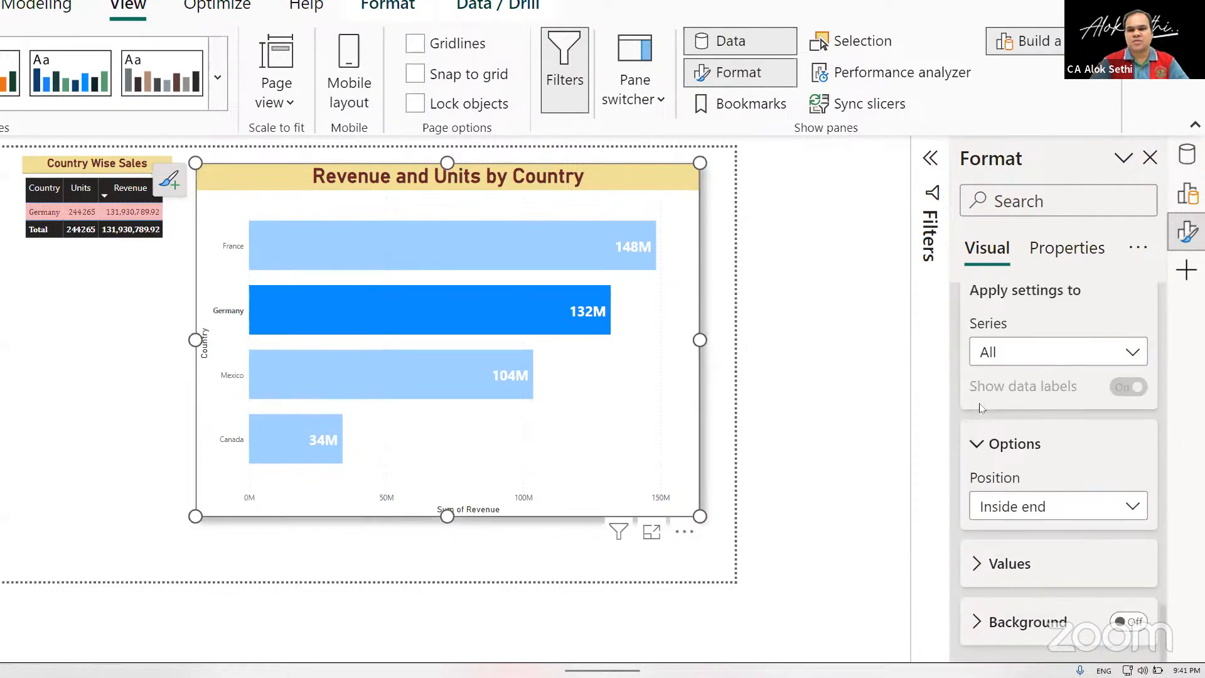
left_click(978, 439)
scroll(979, 434, "up", 4)
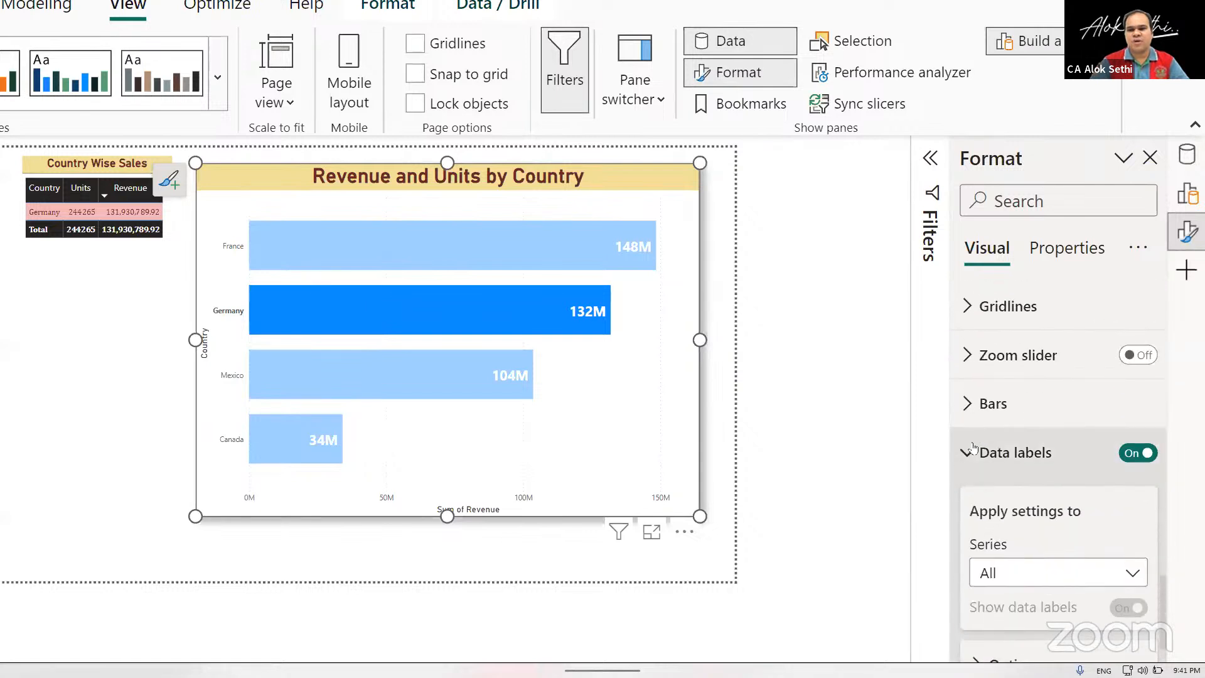
left_click(972, 447)
left_click(979, 440)
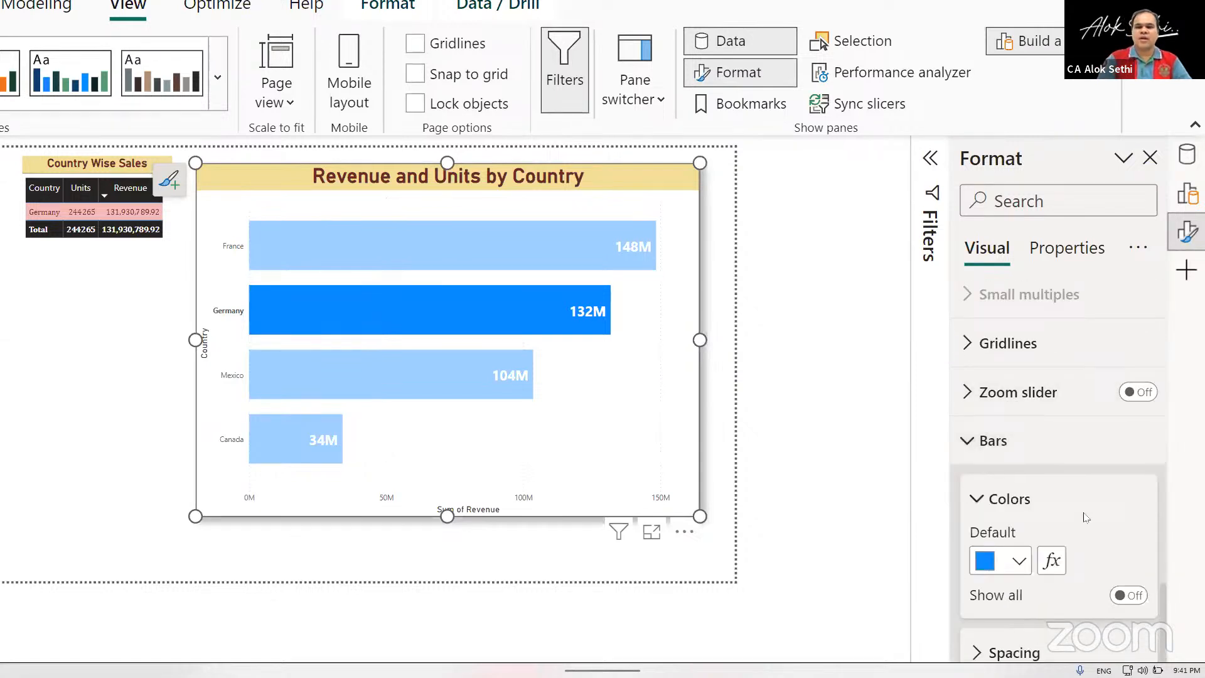
scroll(1086, 517, "down", 3)
left_click(1133, 444)
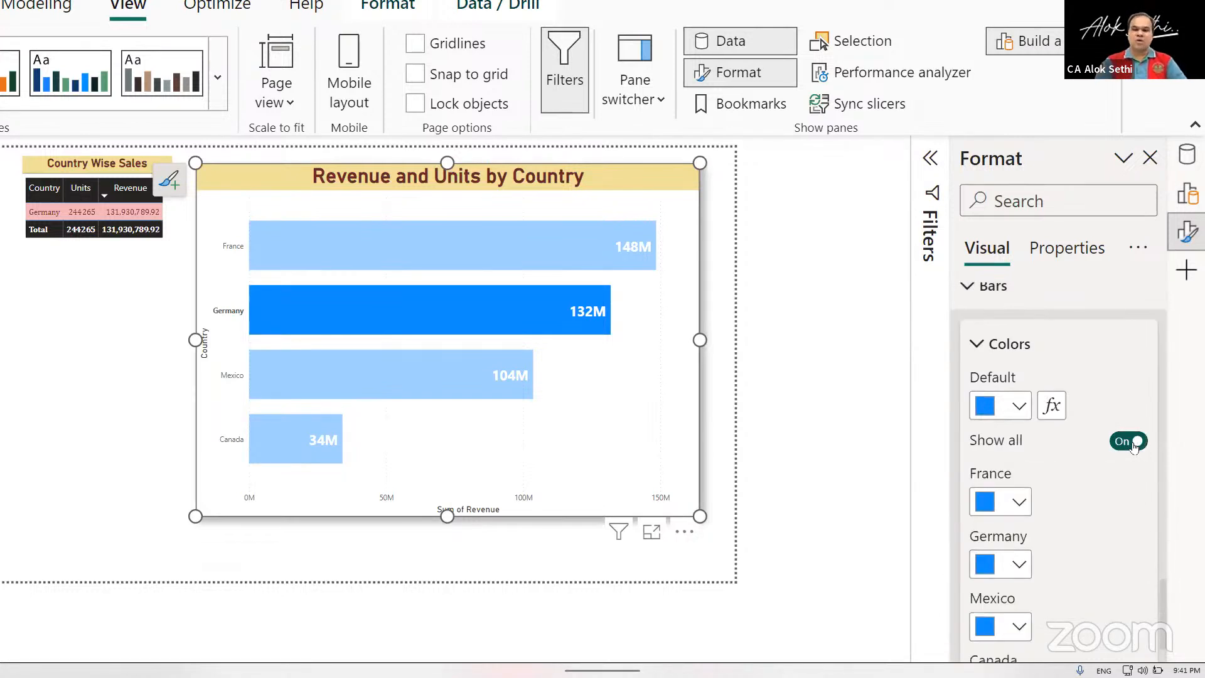
Open conditional formatting for the bars' fill color and try the Gradient format style.
scroll(1067, 470, "down", 2)
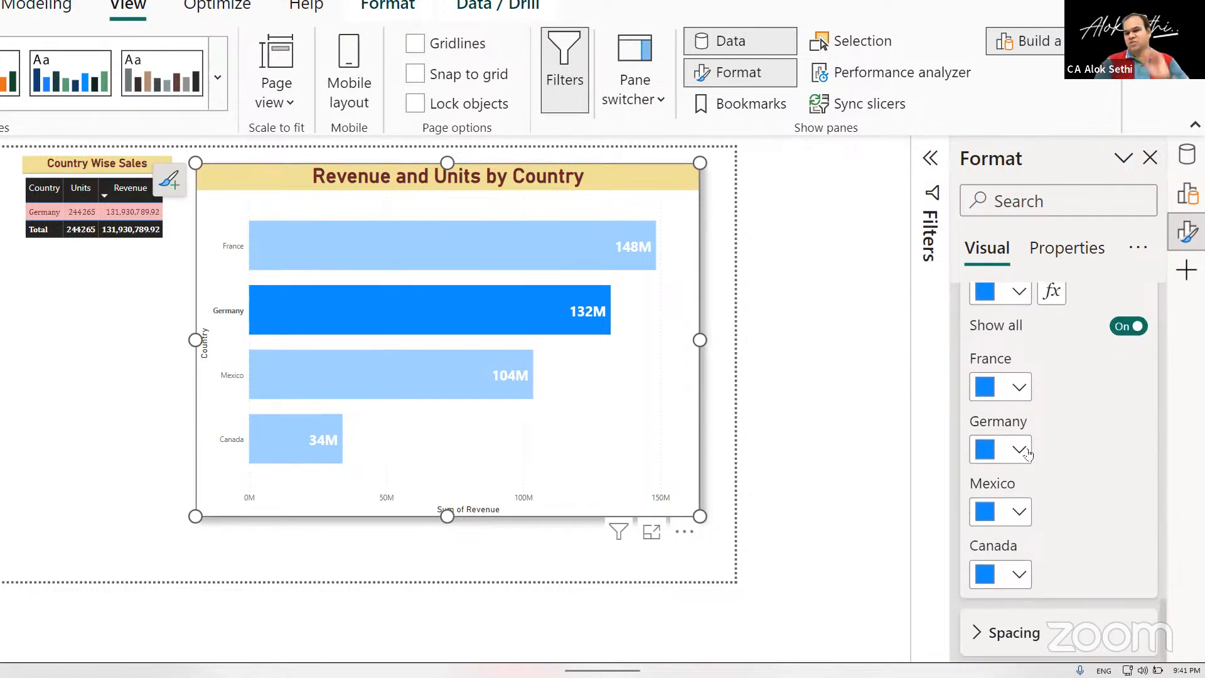
scroll(1032, 485, "up", 1)
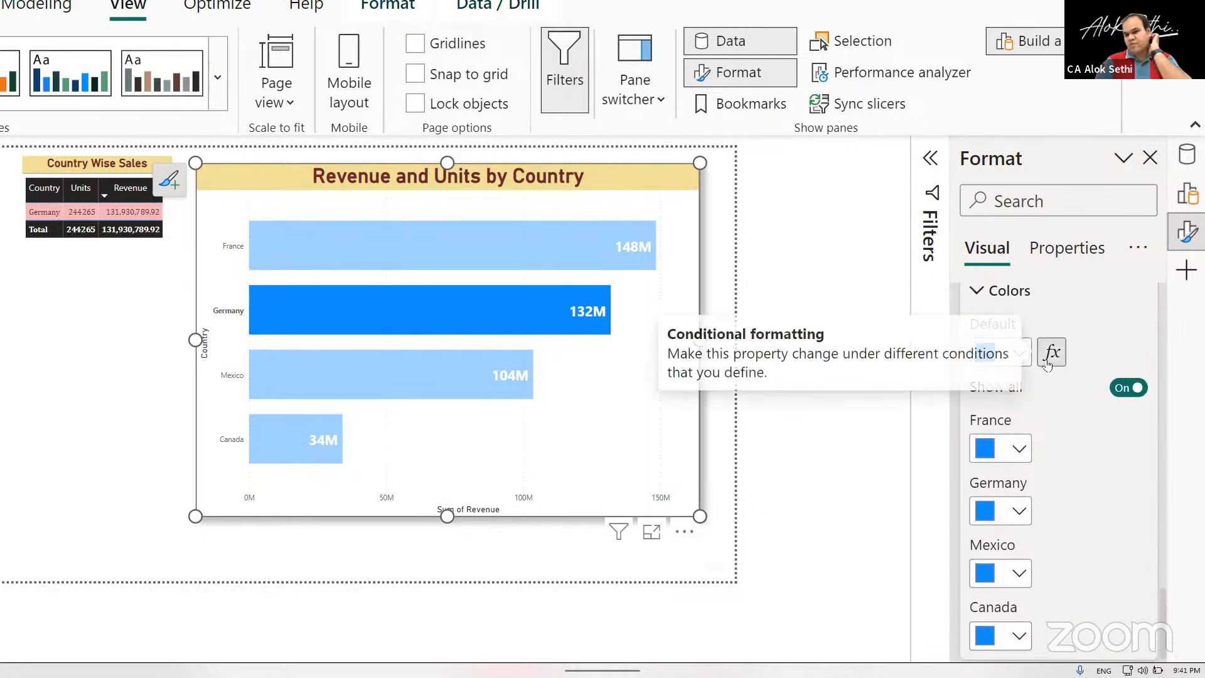
left_click(1047, 362)
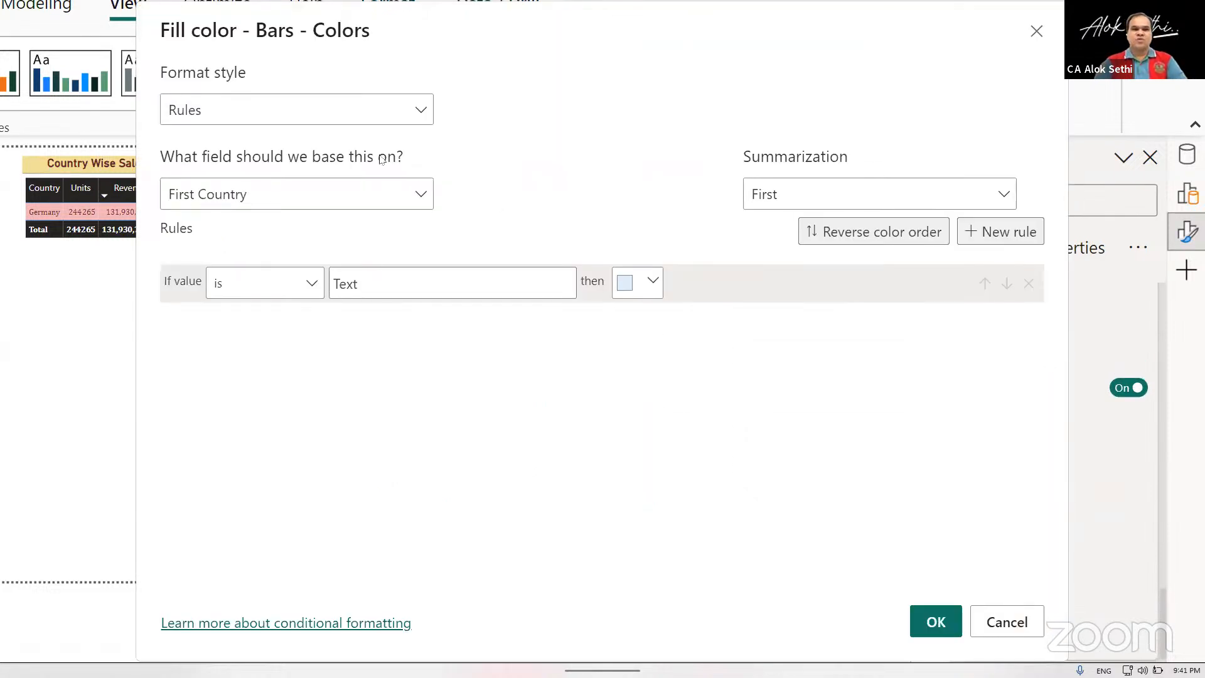
left_click(325, 112)
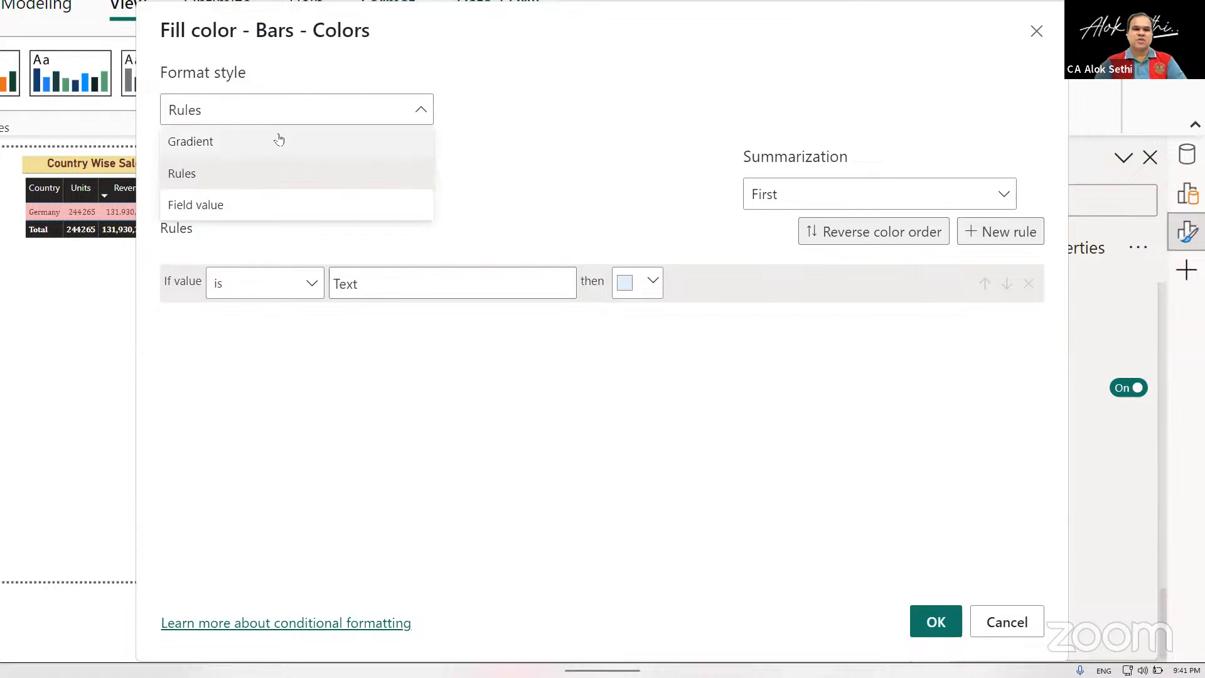
left_click(279, 139)
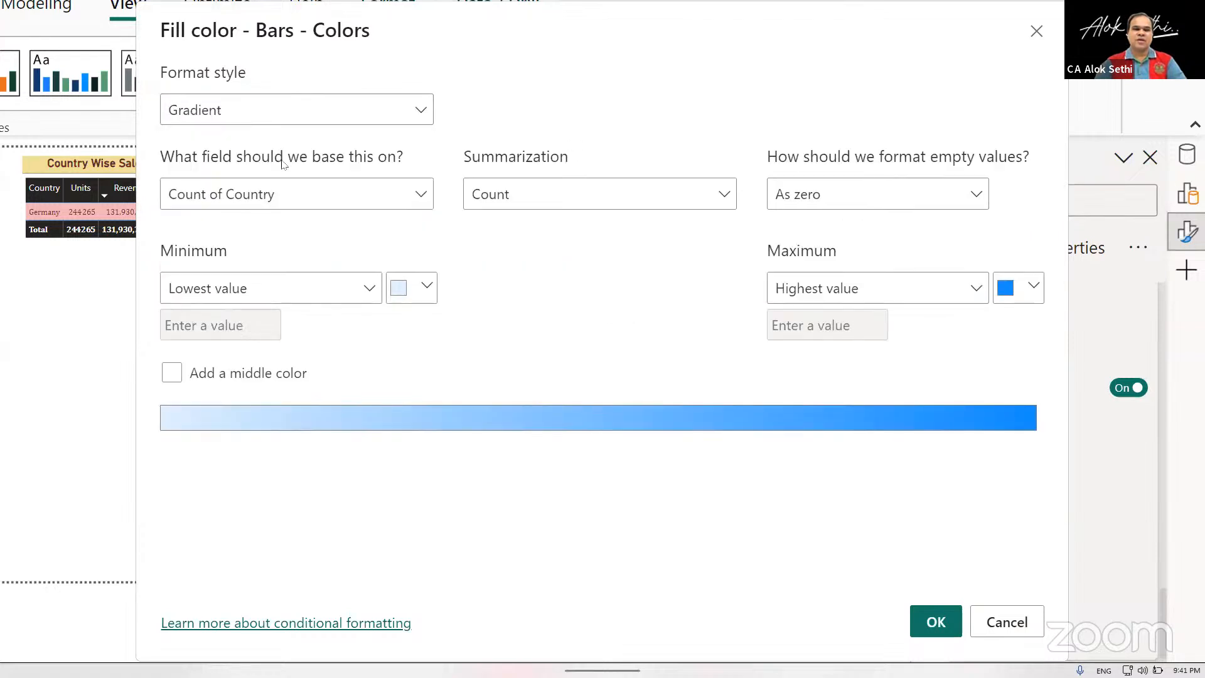
Try the Field value format style for the bar colors and review its base field and summarization options.
left_click(282, 120)
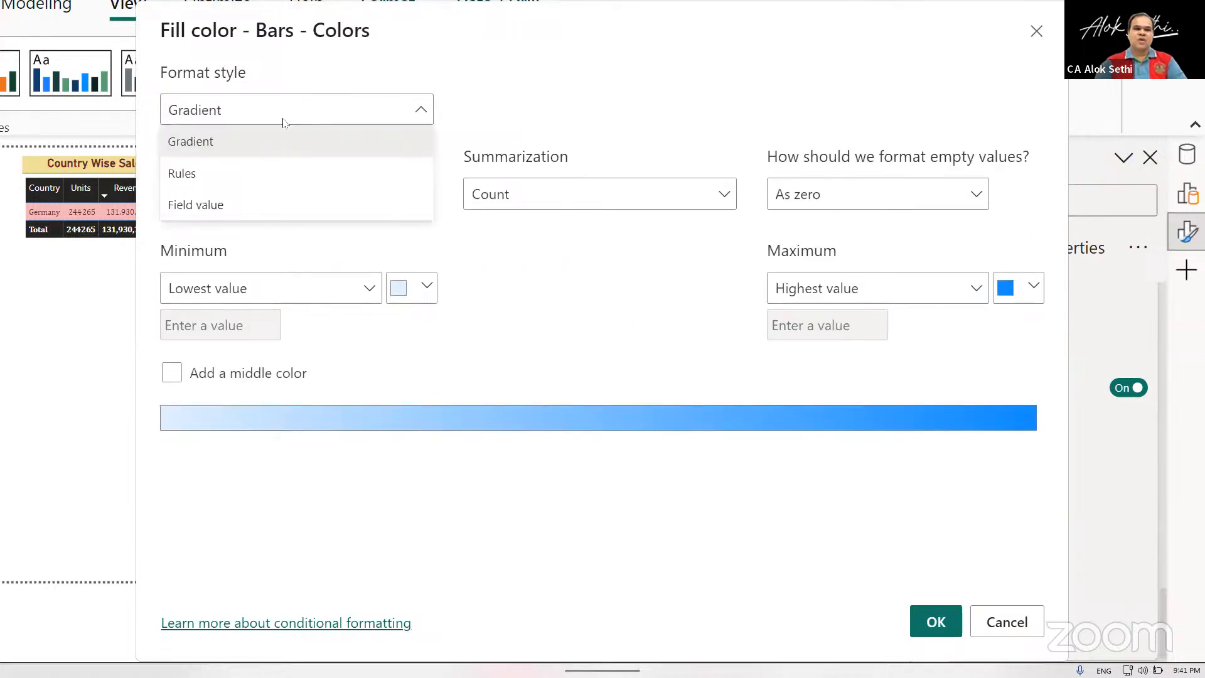
left_click(223, 211)
left_click(259, 202)
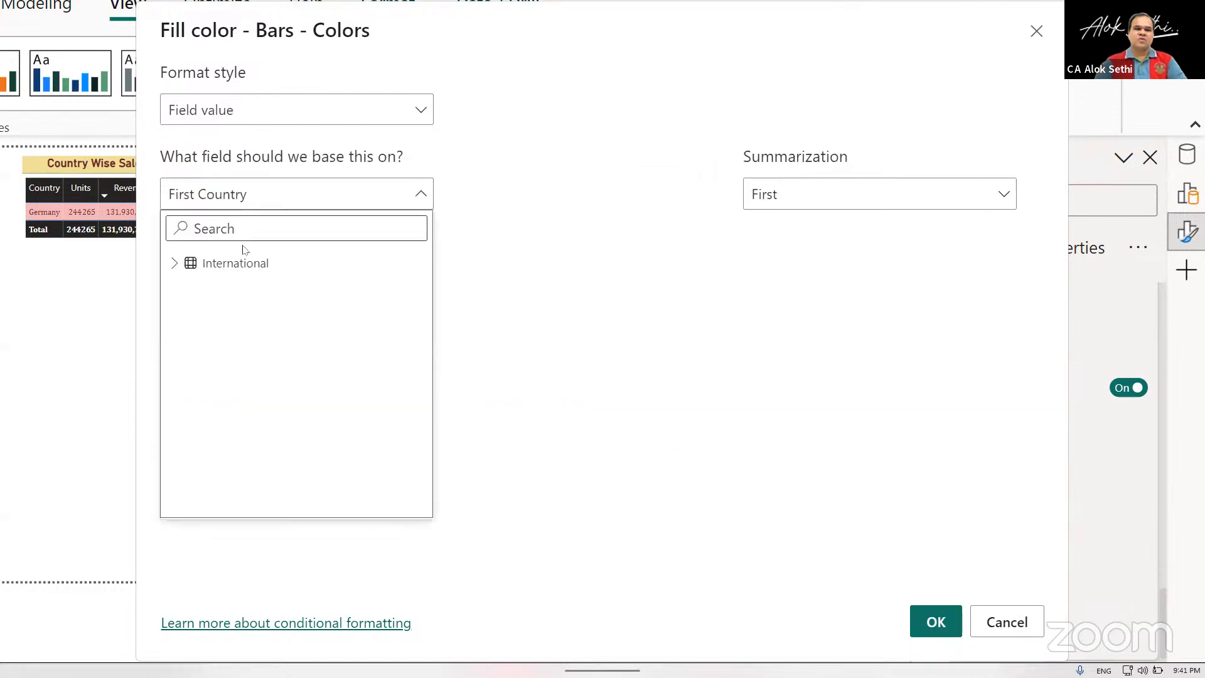
left_click(175, 265)
left_click(228, 292)
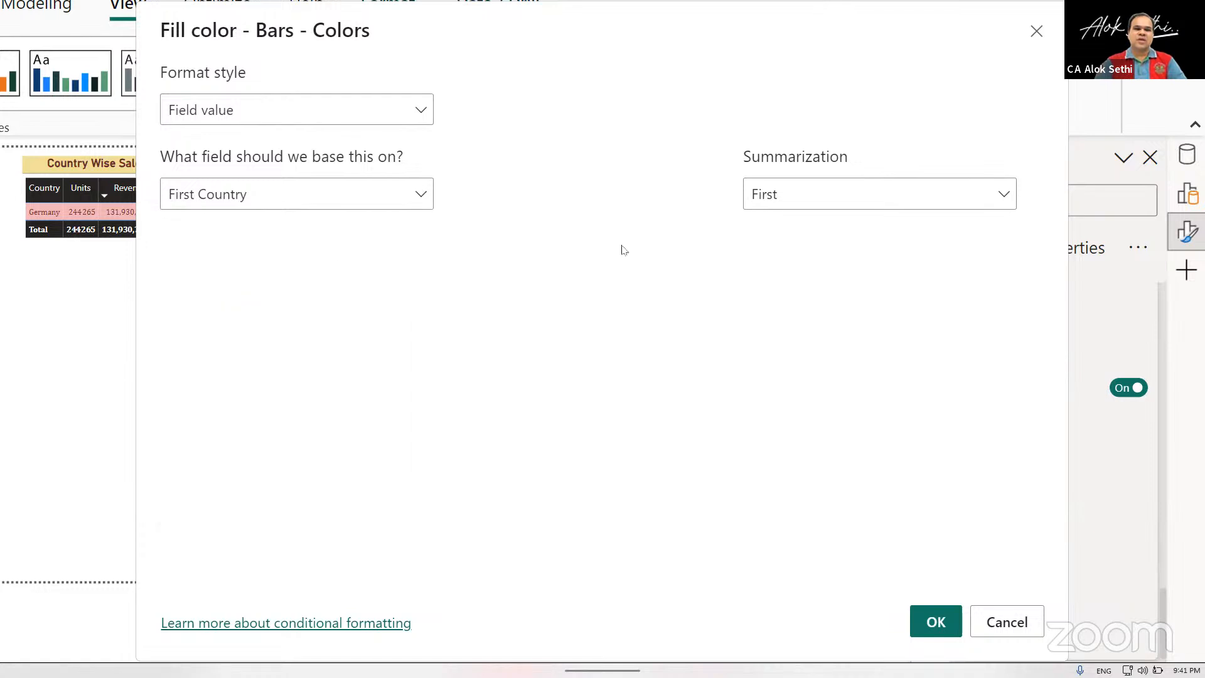
left_click(799, 204)
left_click(793, 200)
Apply a gradient fill to the bars based on count of country, from pink at the lowest value to dark purple at the highest.
left_click(313, 114)
left_click(182, 173)
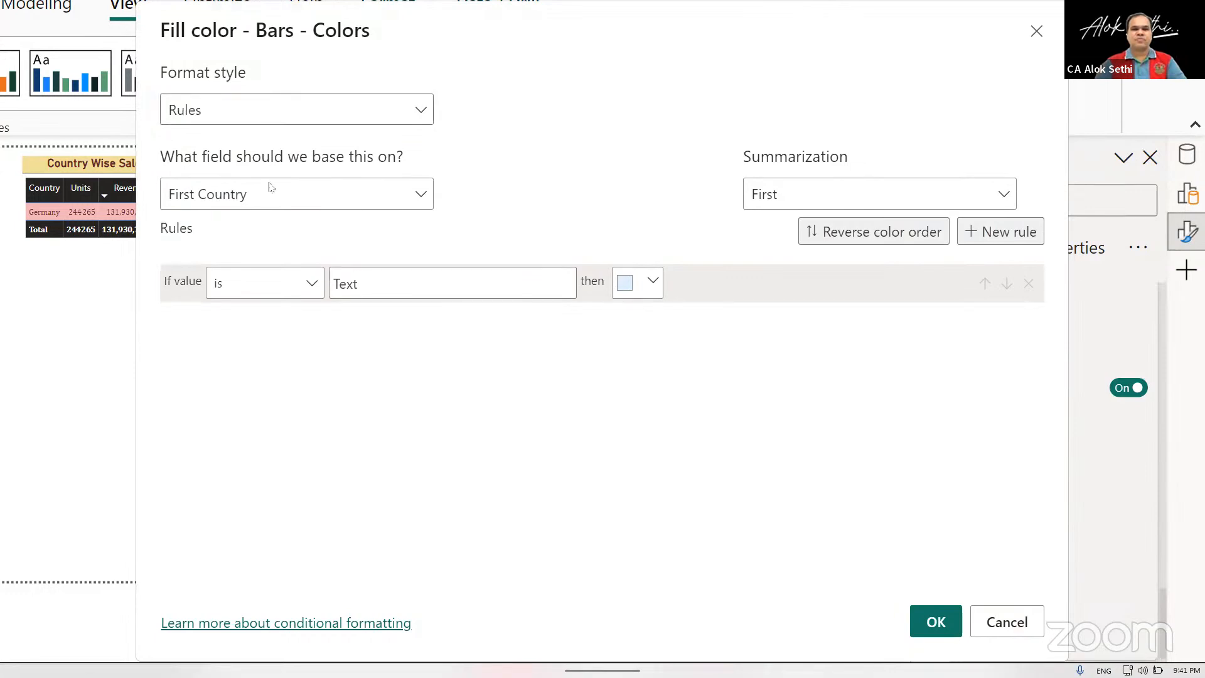
left_click(270, 117)
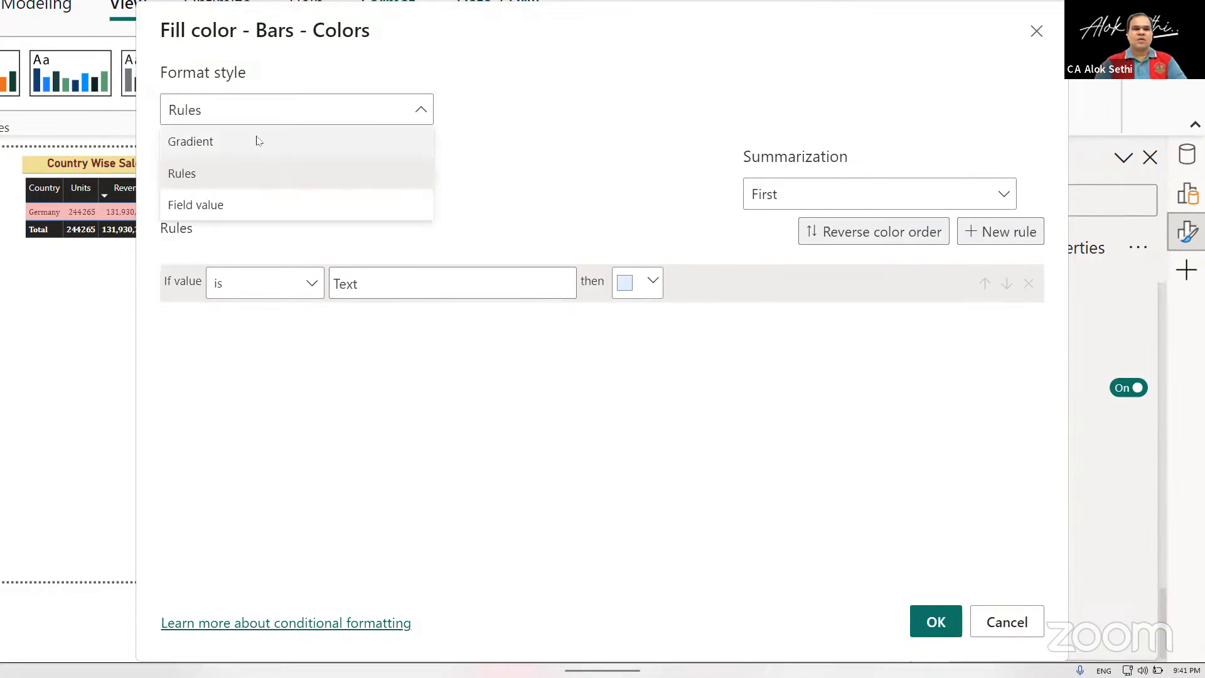
left_click(258, 139)
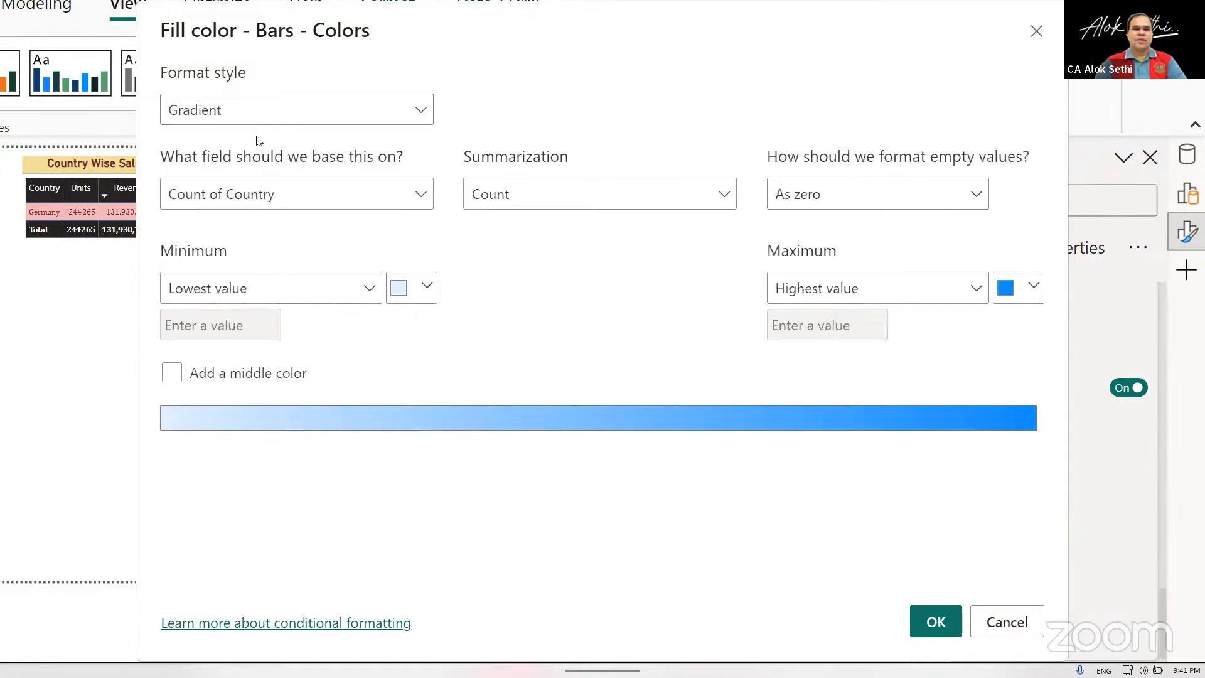
left_click(426, 286)
left_click(577, 394)
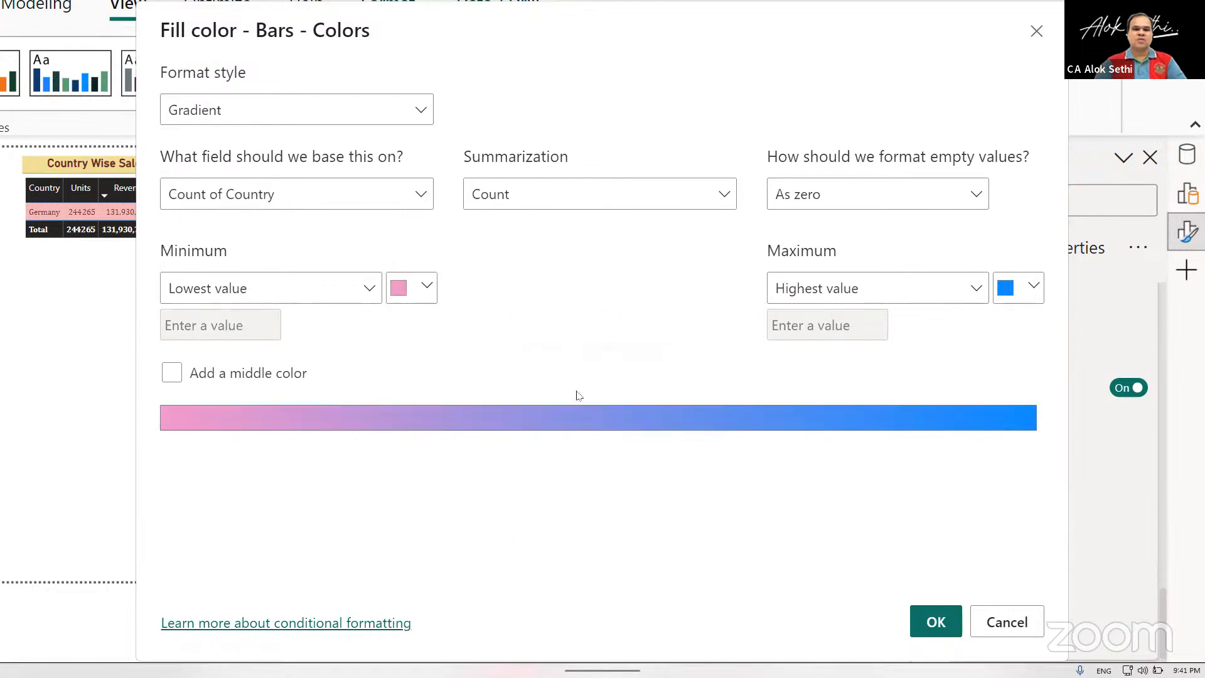
left_click(1016, 292)
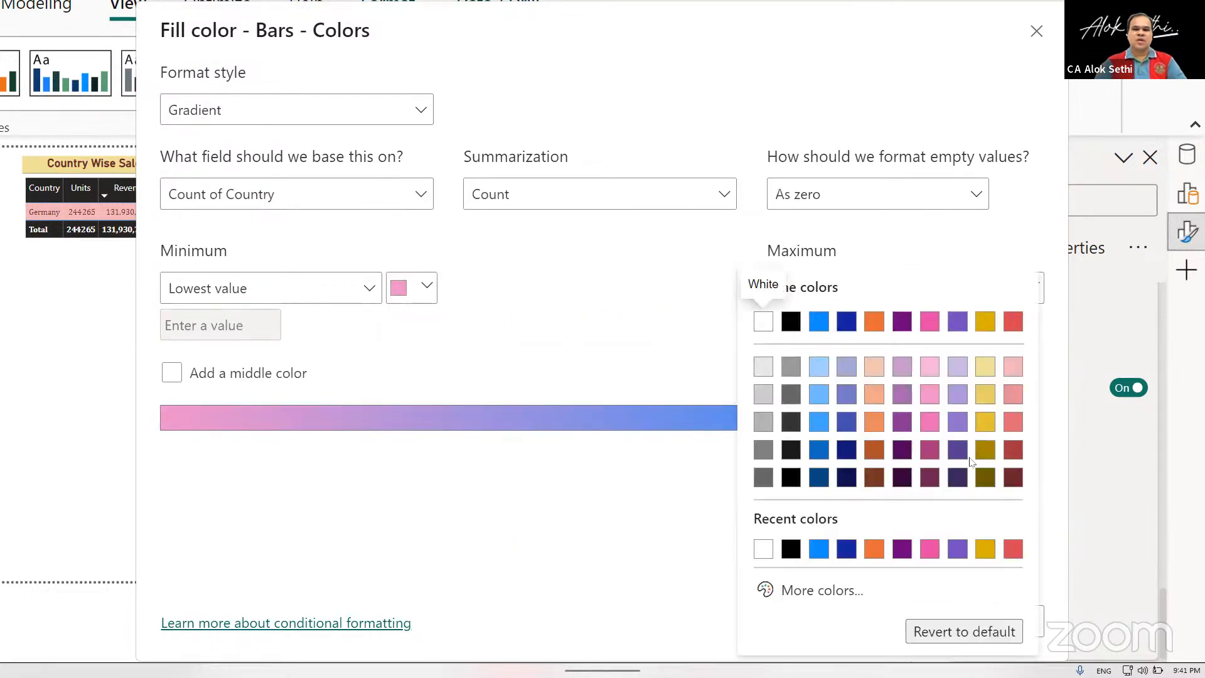
left_click(958, 477)
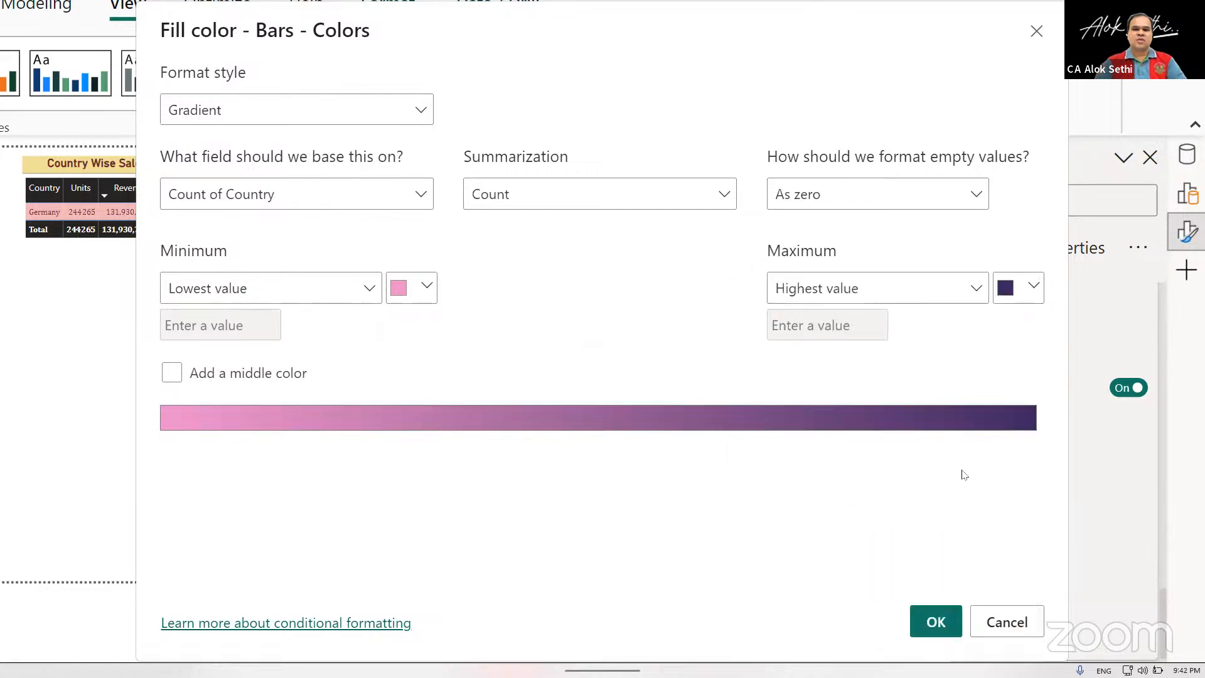
left_click(948, 604)
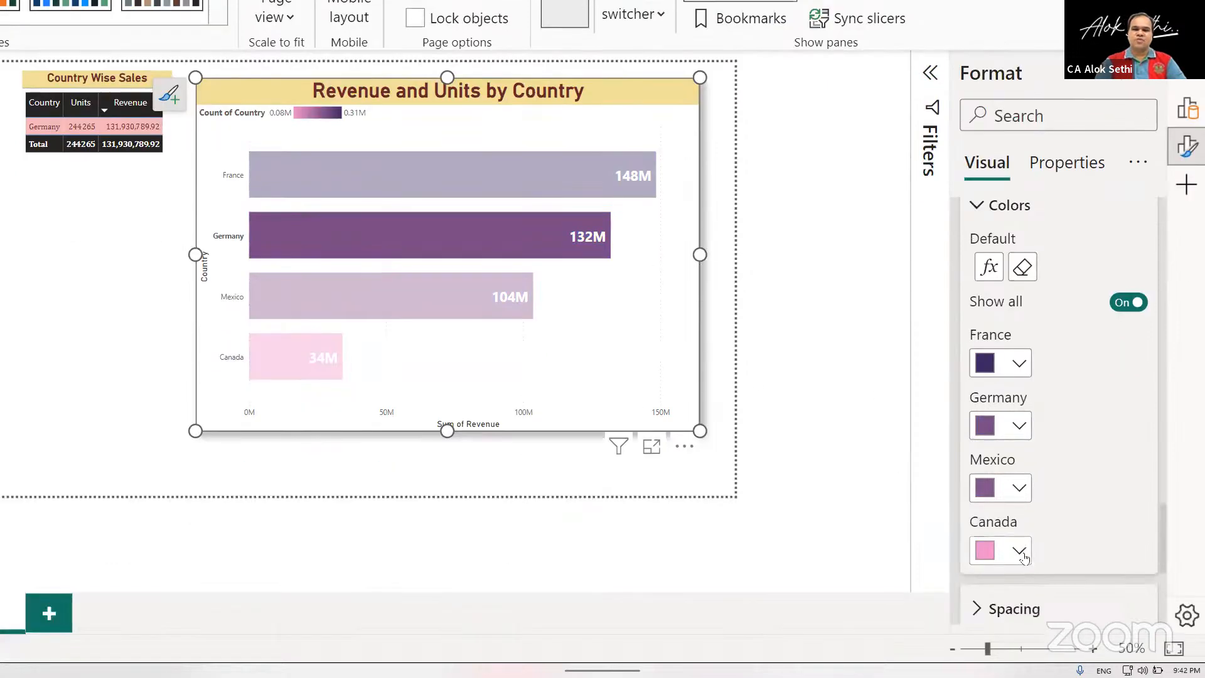
Set the Canada bar's color to dark navy and the France bar's color to near-black.
left_click(1019, 551)
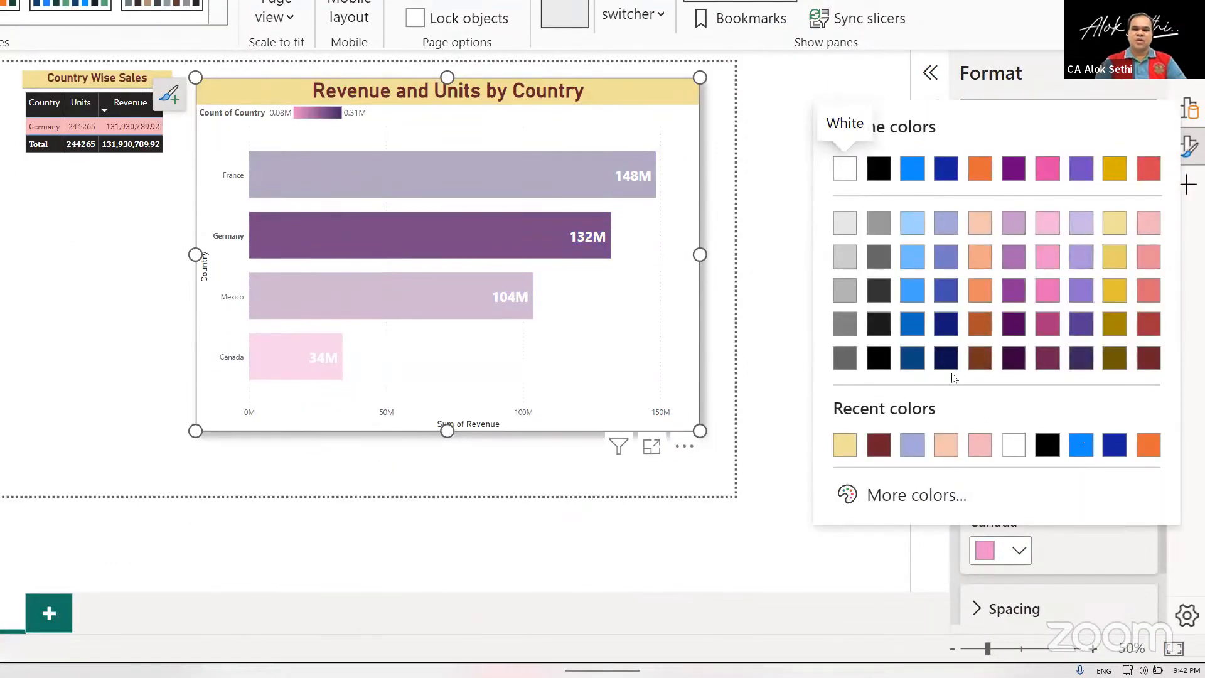
left_click(947, 366)
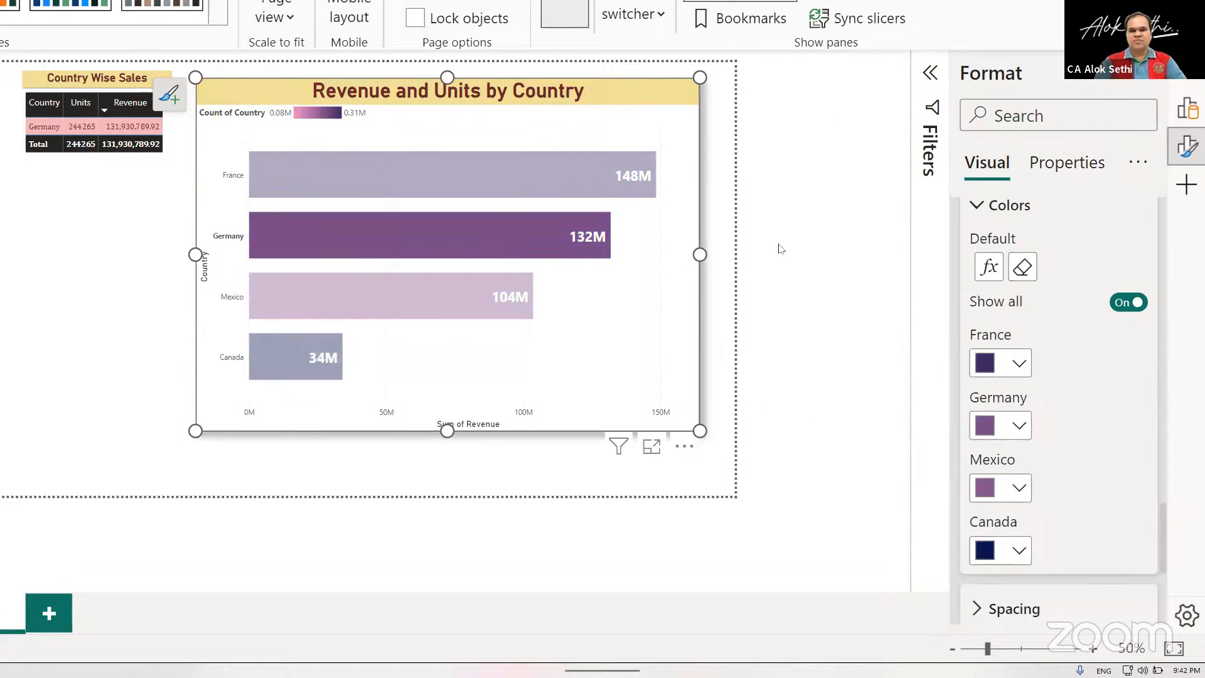
left_click(1018, 362)
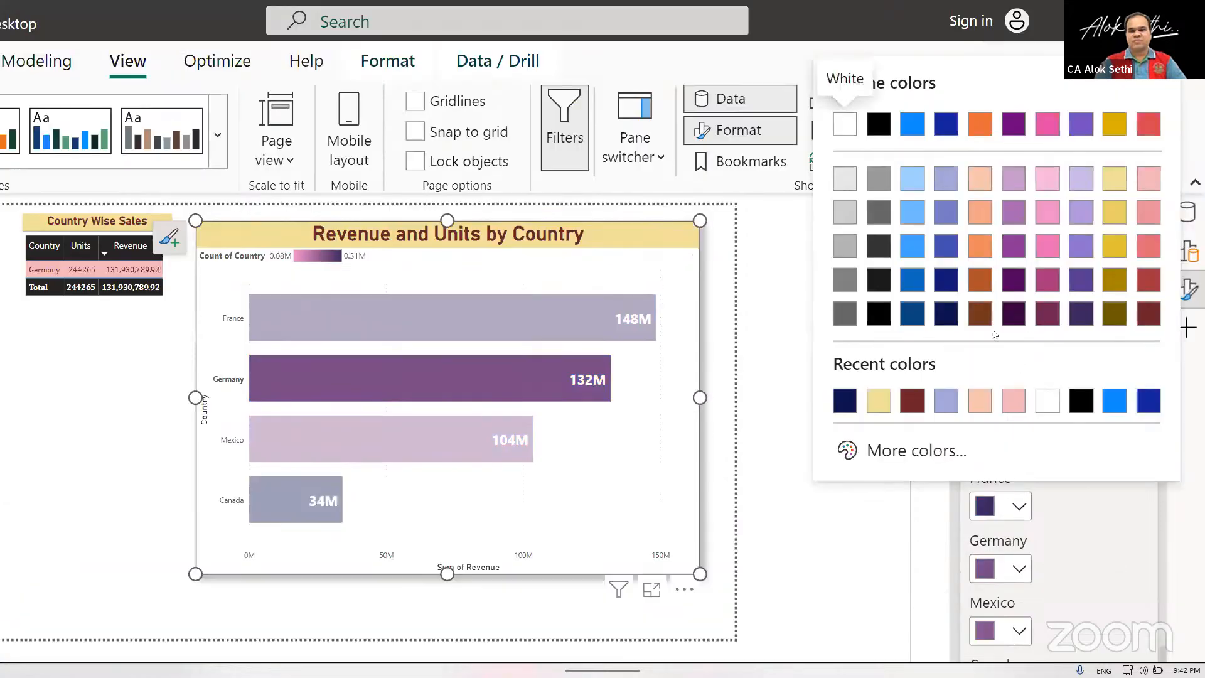
left_click(877, 288)
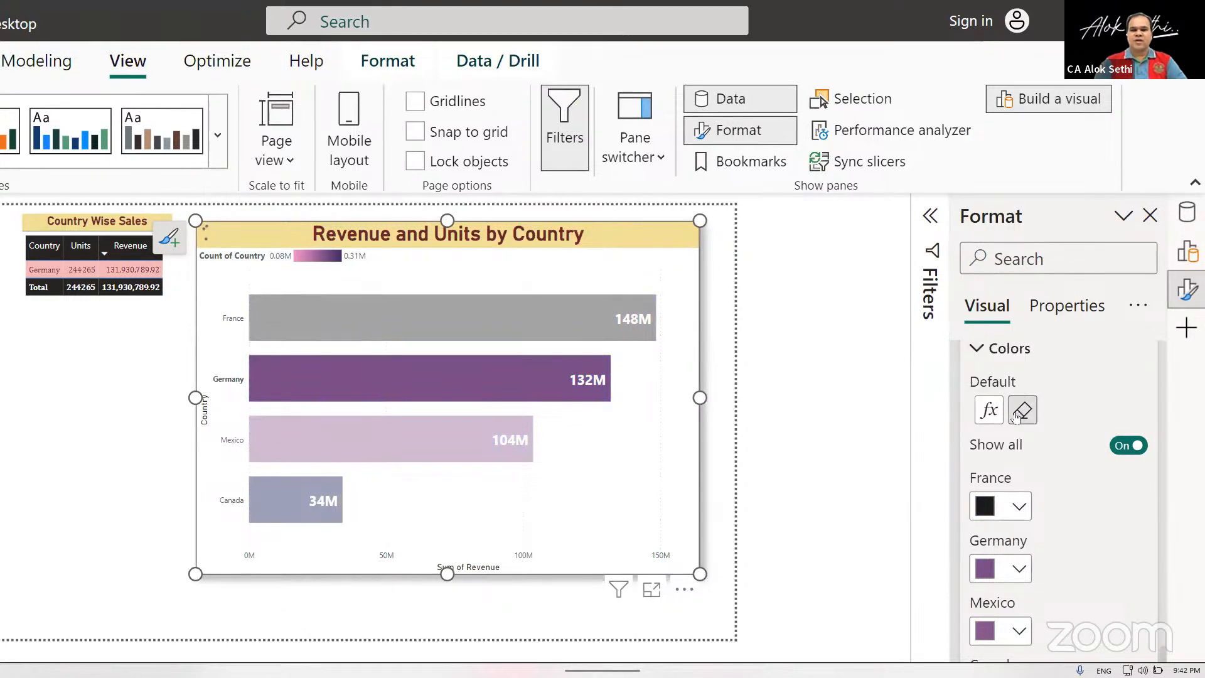
Remove the conditional gradient from the bars' default color and clear the Germany selection in the chart.
left_click(1017, 415)
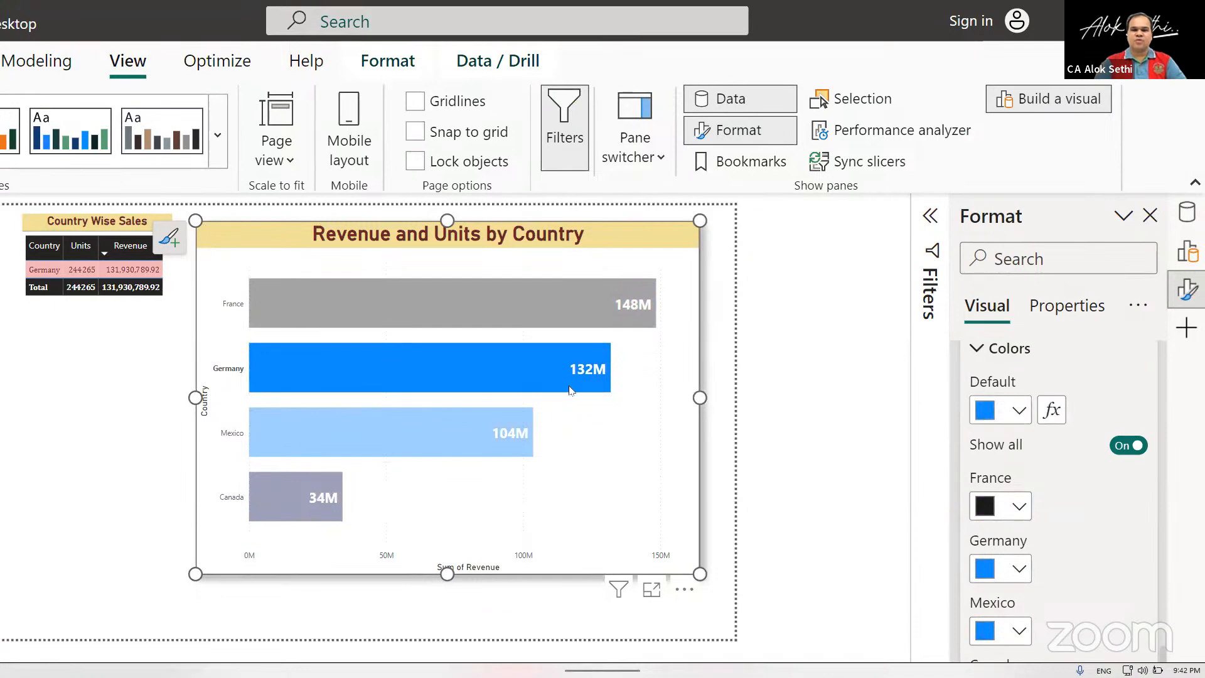
left_click(552, 357)
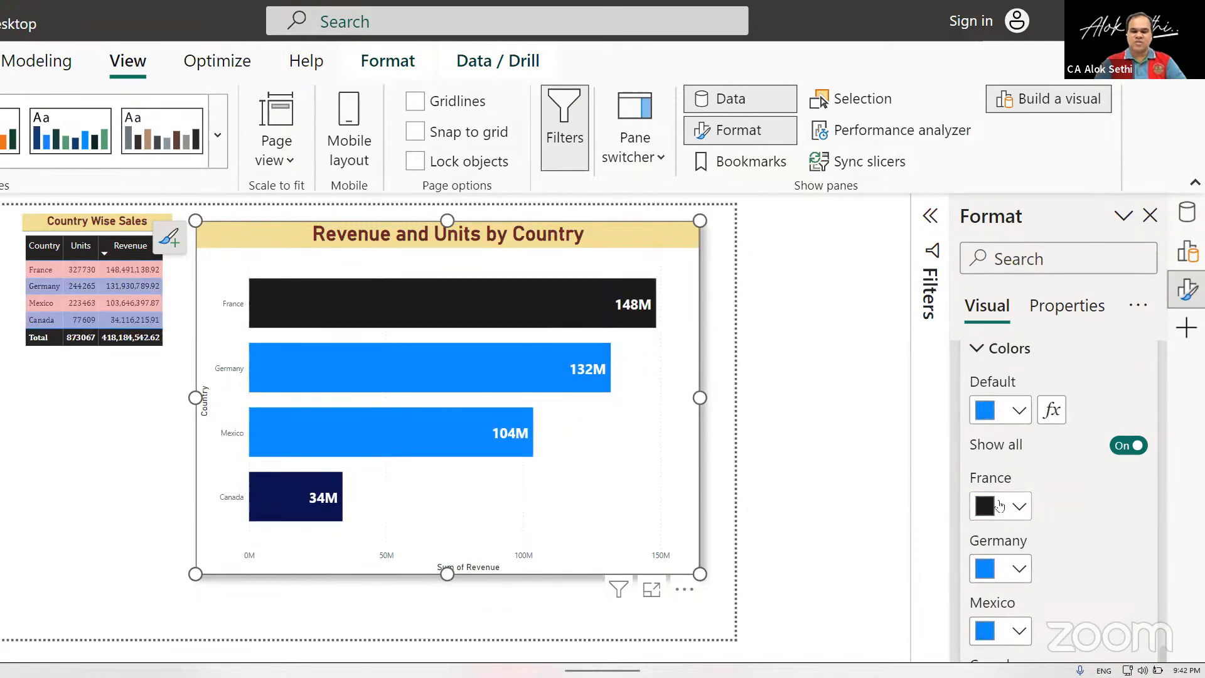
Set the Germany bar's color to dark purple and the Mexico bar's color to dark orange.
left_click(1020, 570)
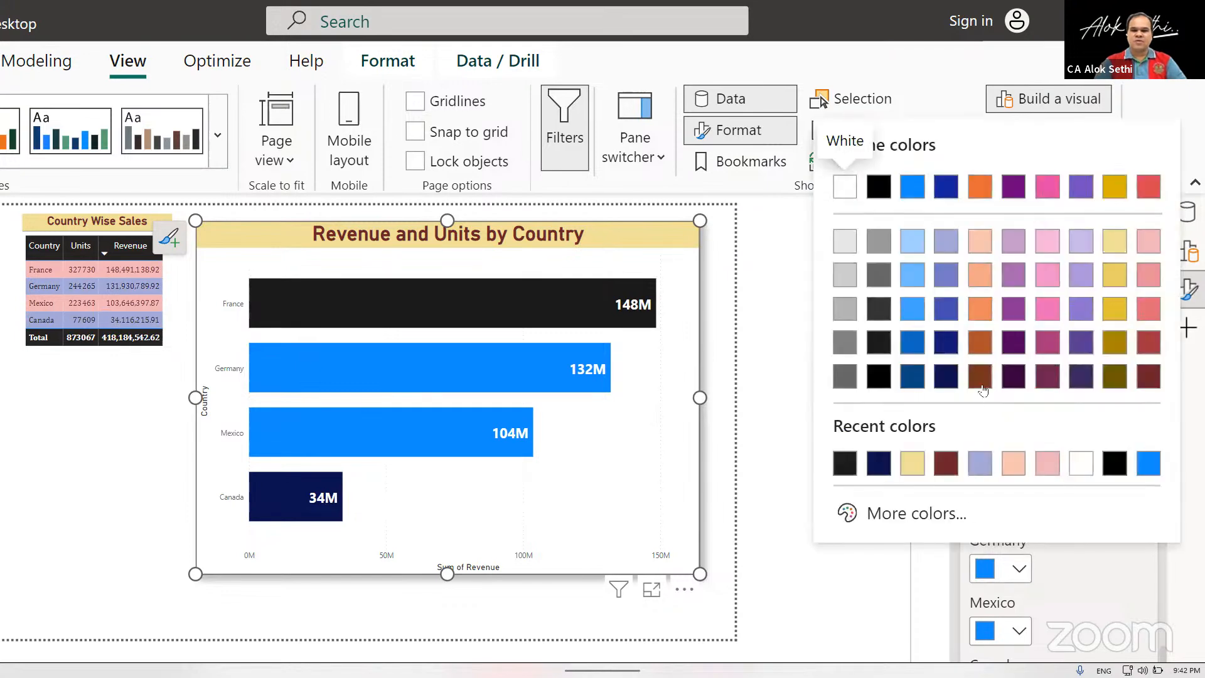
left_click(1008, 347)
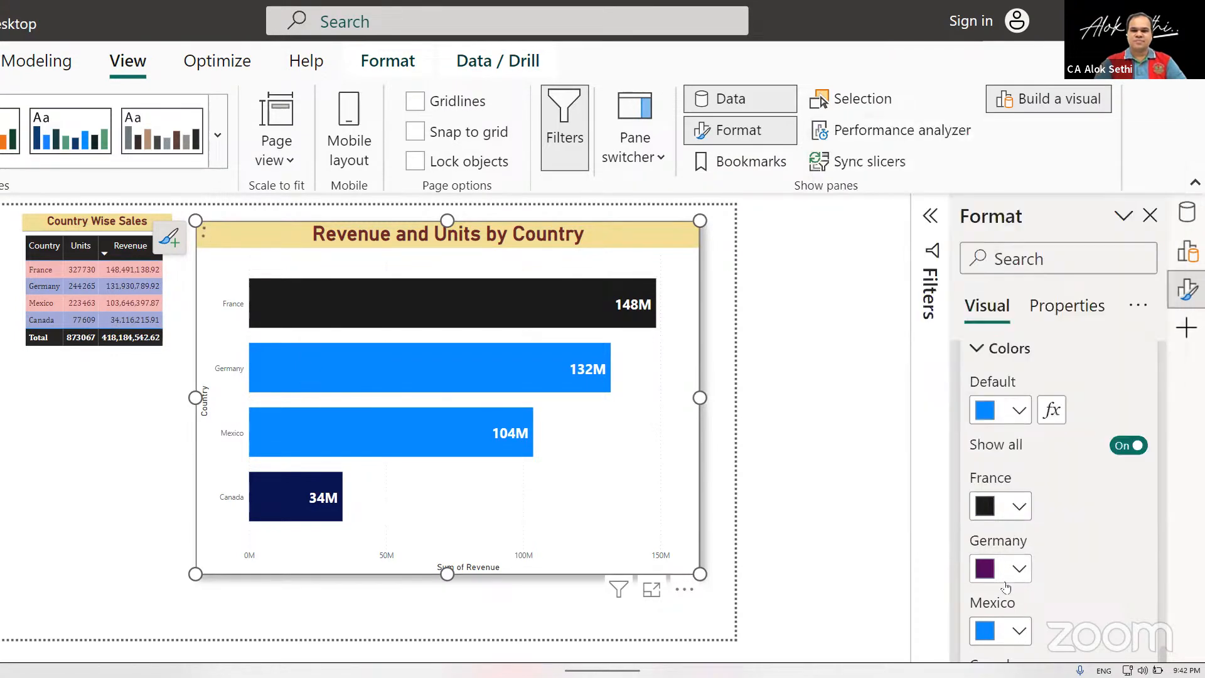
left_click(1018, 632)
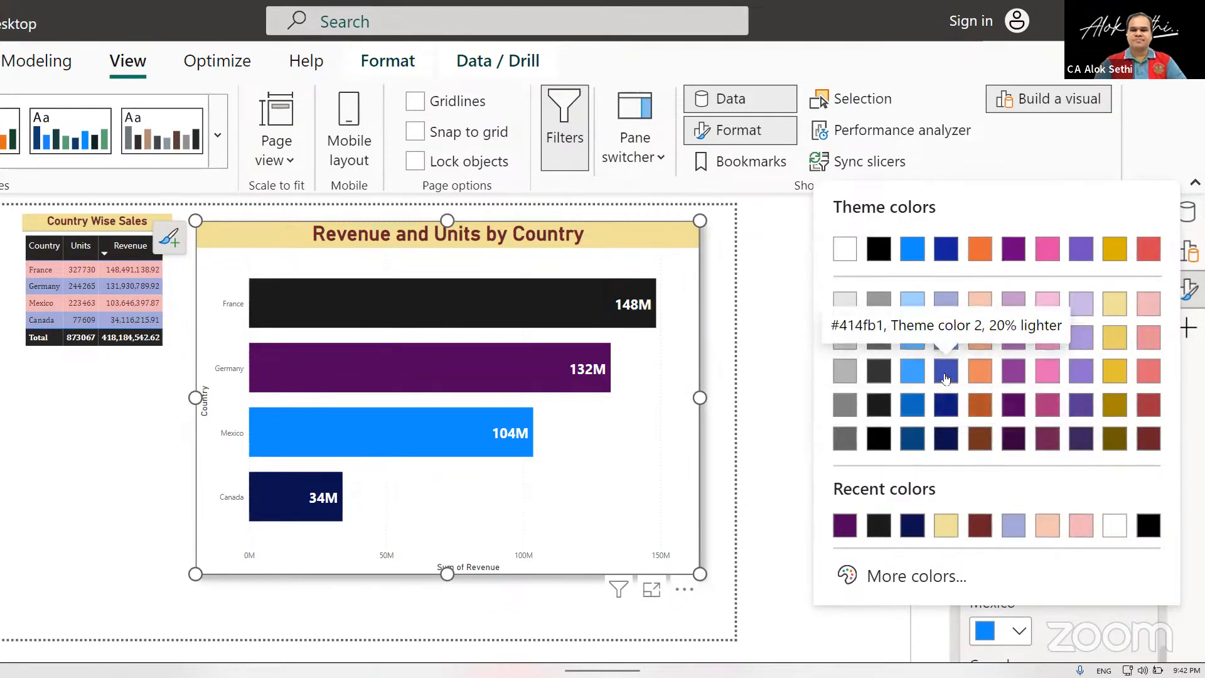
left_click(982, 403)
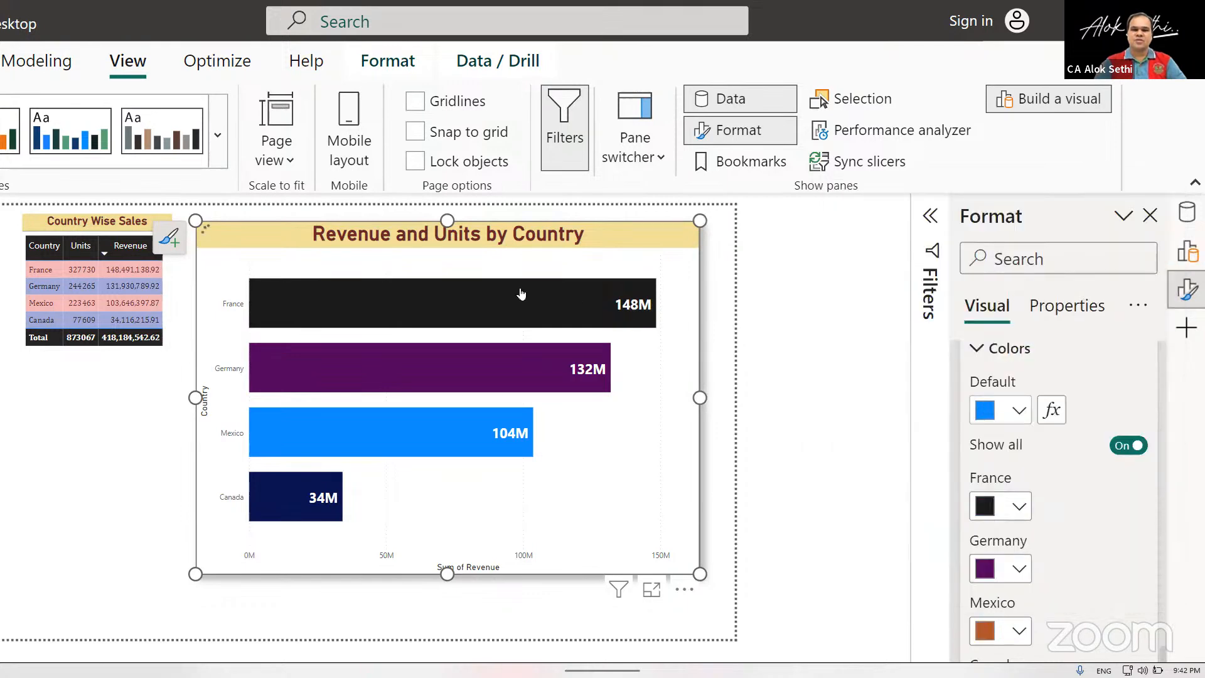
Highlight France in the chart, set its bar color to dark gold, and collapse the bar color settings.
left_click(587, 310)
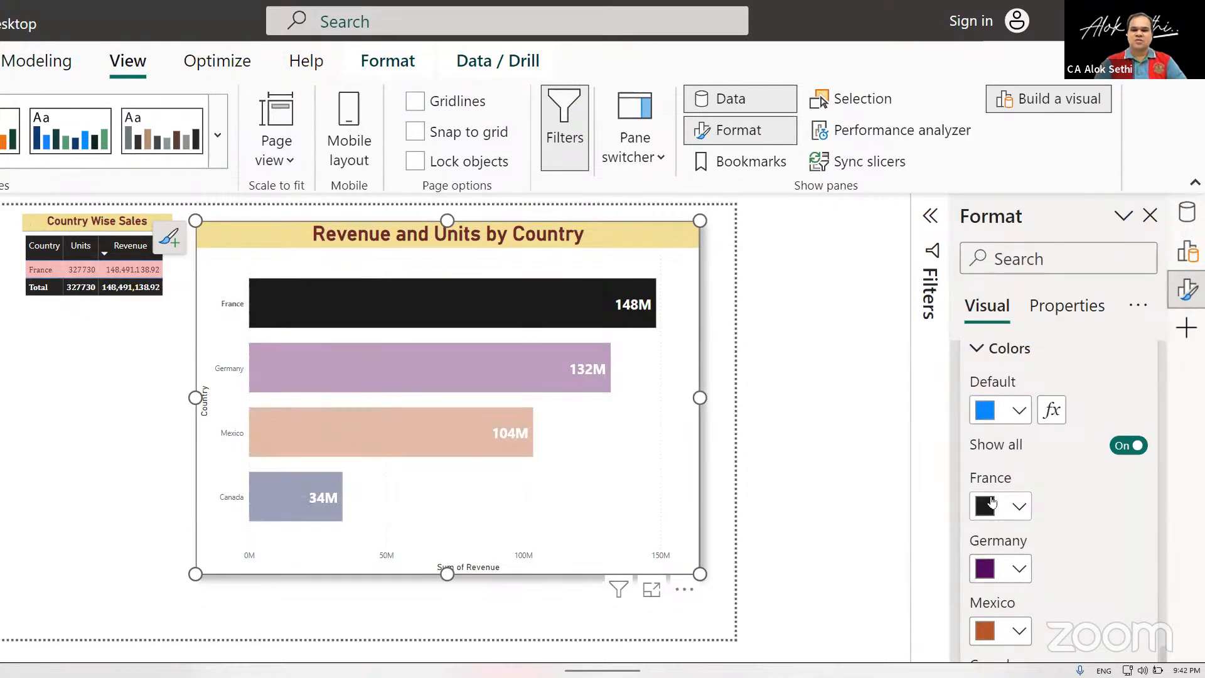
left_click(1017, 508)
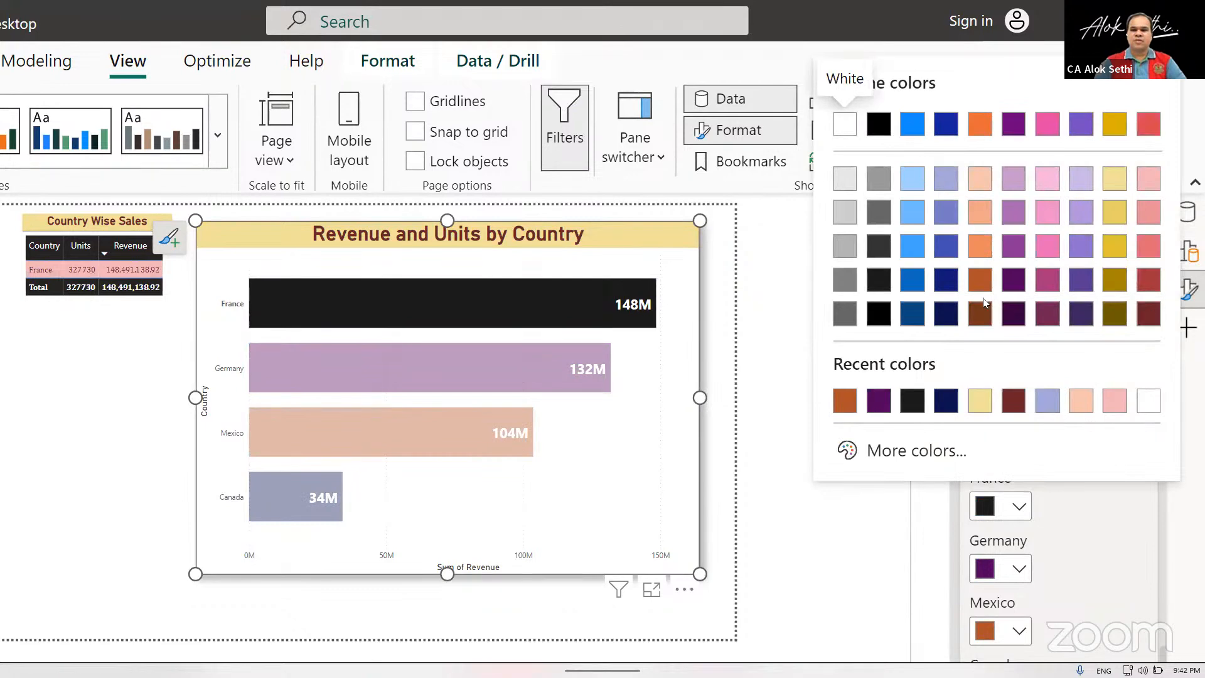
left_click(1115, 280)
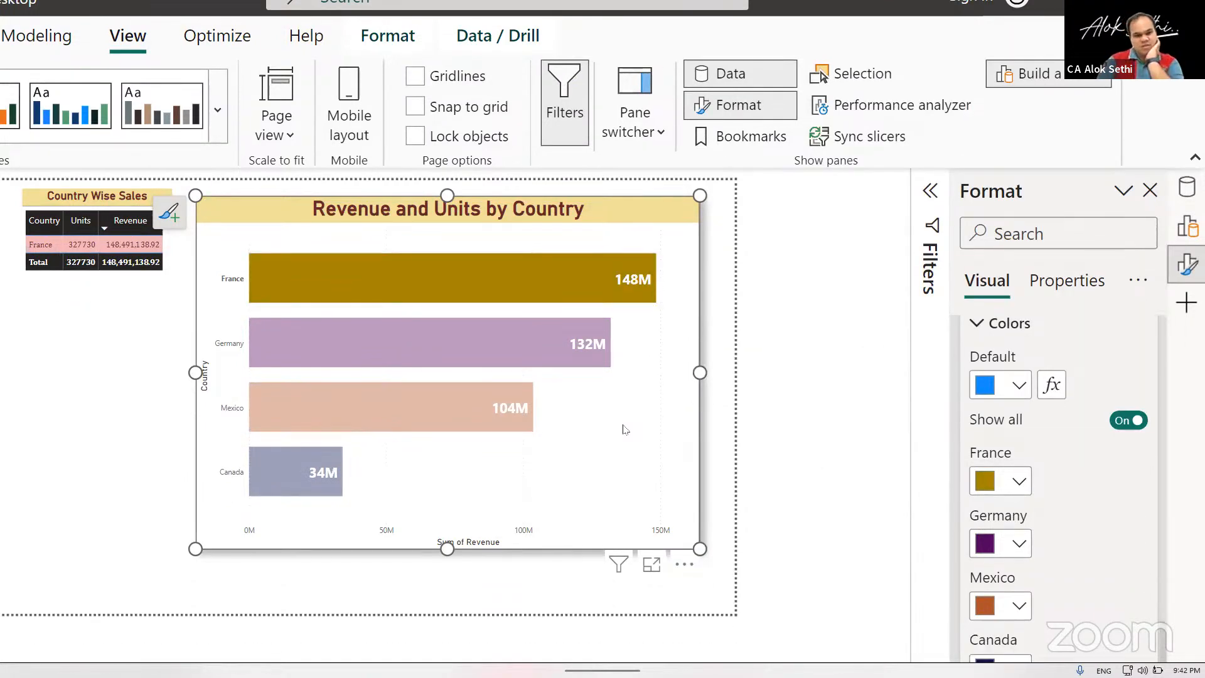
left_click(983, 321)
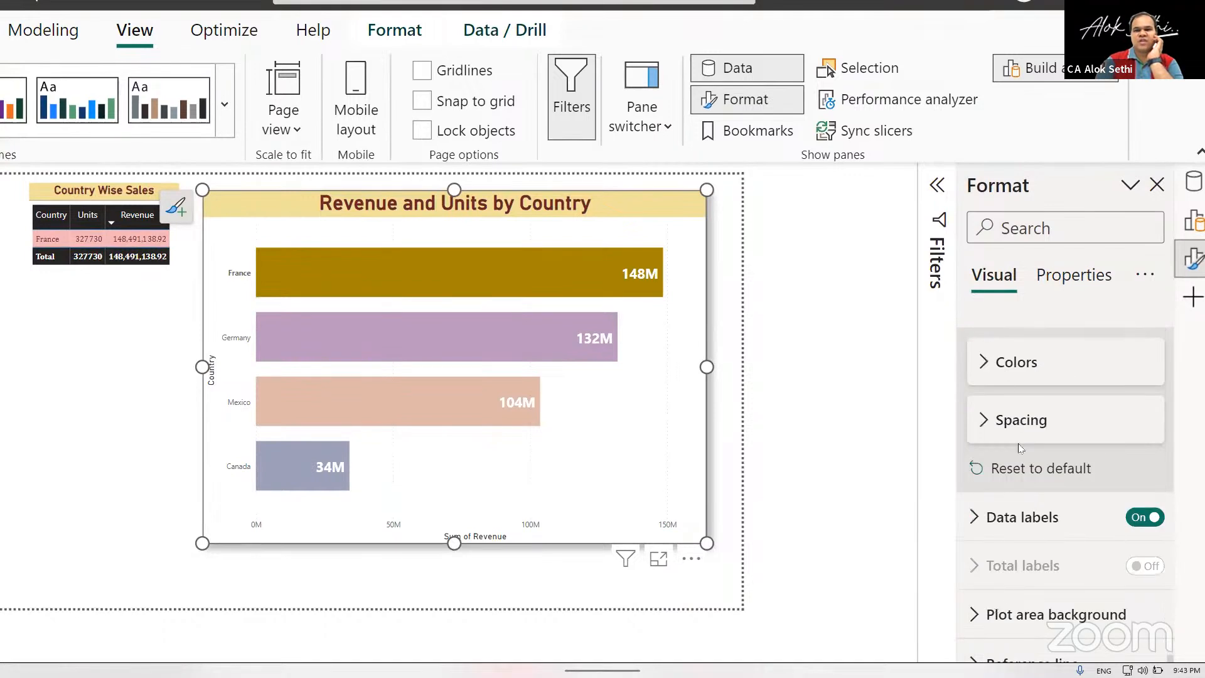
Make the bar chart's Y-axis values bold with a font size of 14.
scroll(1007, 471, "up", 4)
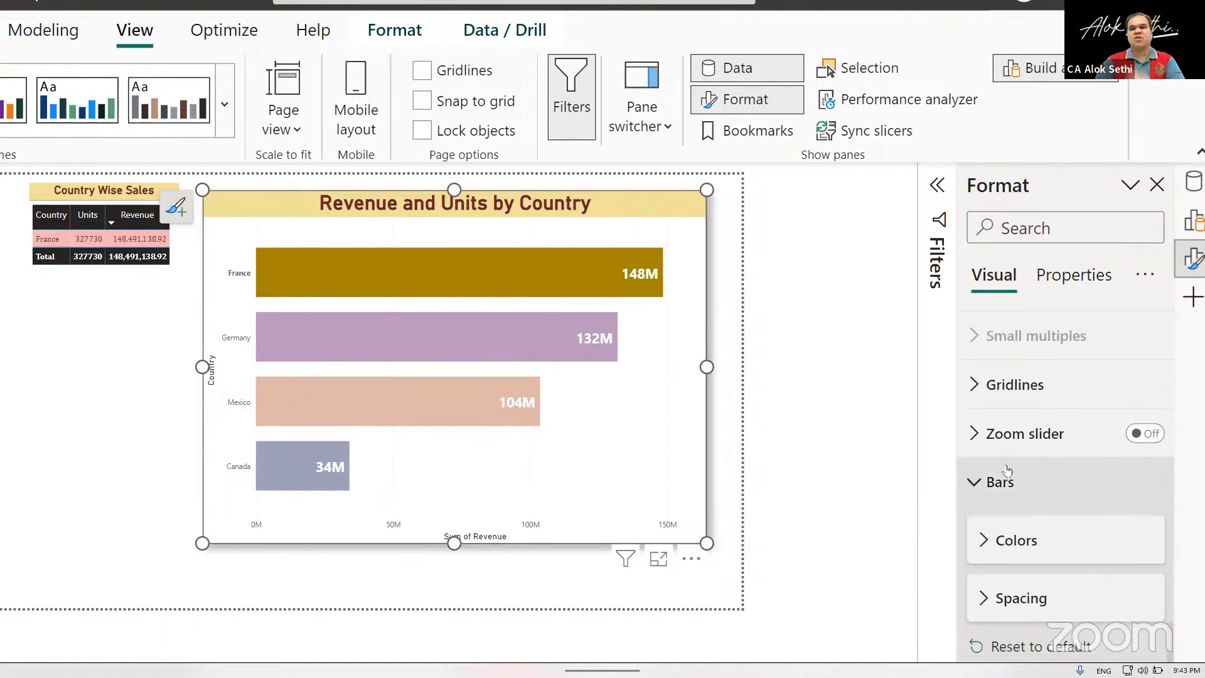
scroll(1007, 470, "up", 3)
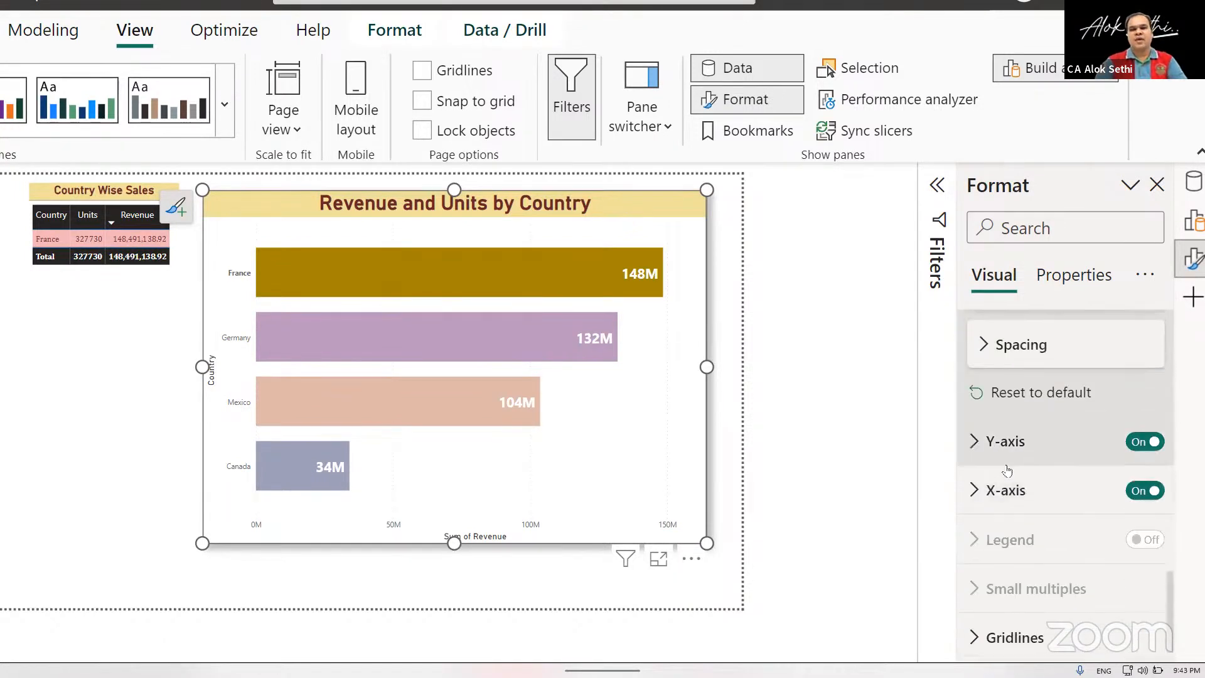
left_click(972, 445)
scroll(985, 477, "down", 2)
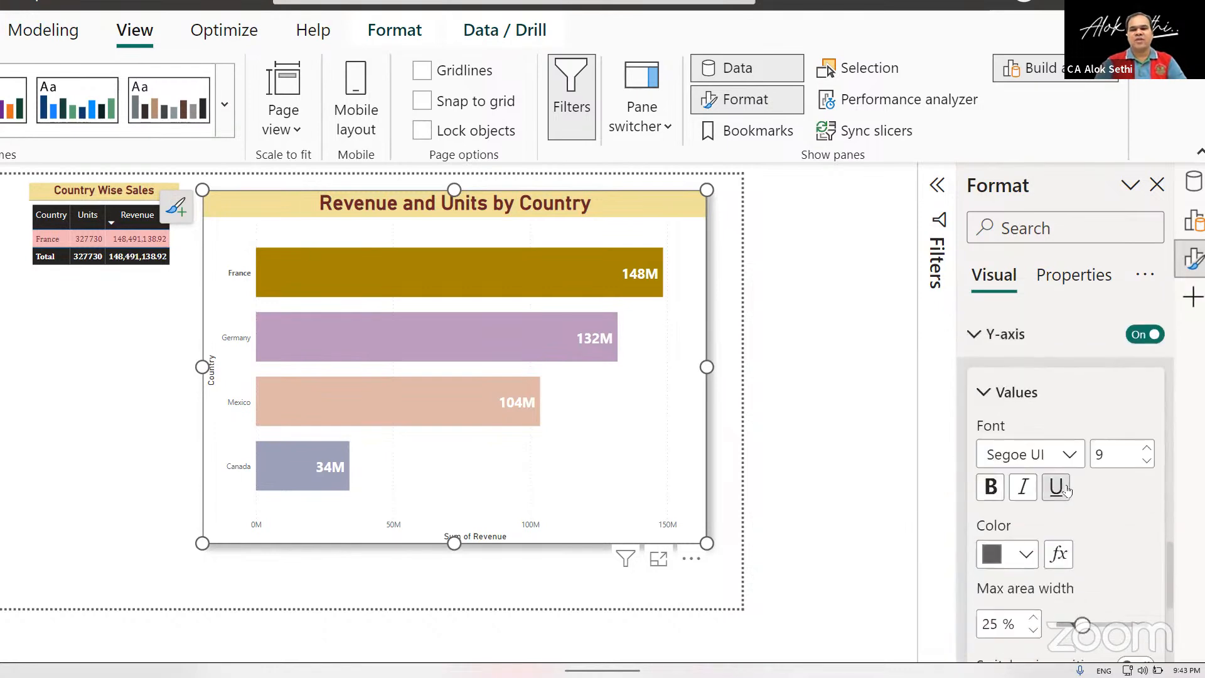
left_click(991, 486)
left_click(1114, 454)
type("14")
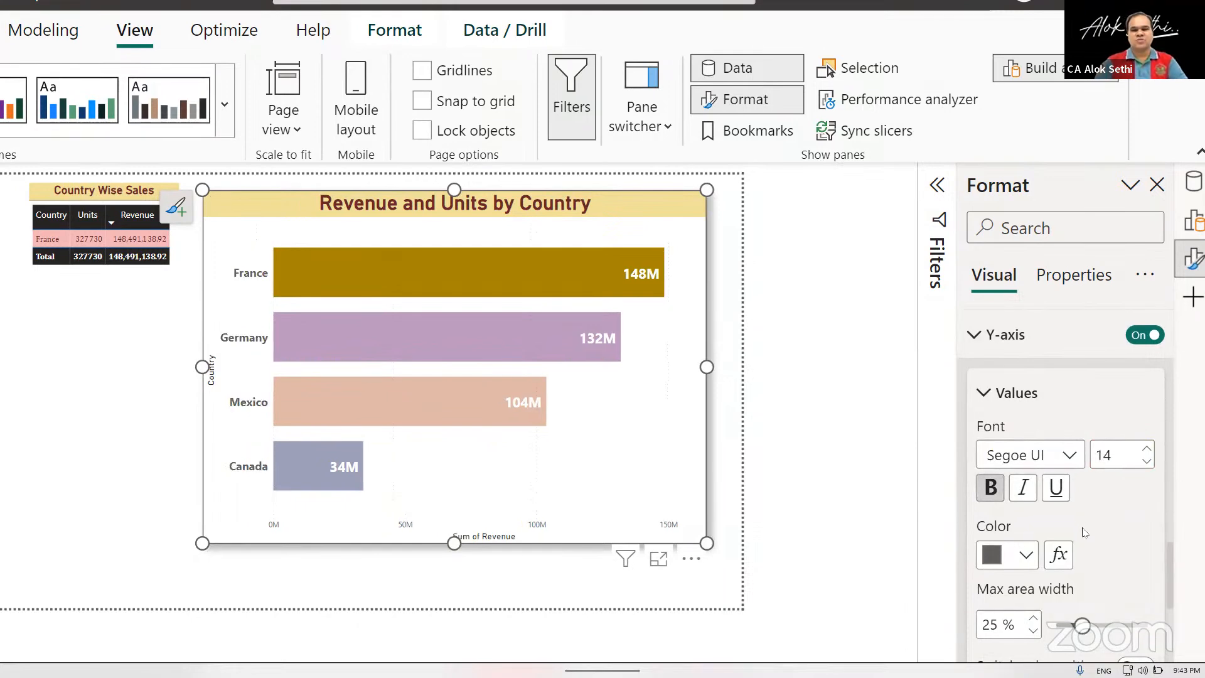
scroll(1085, 532, "down", 3)
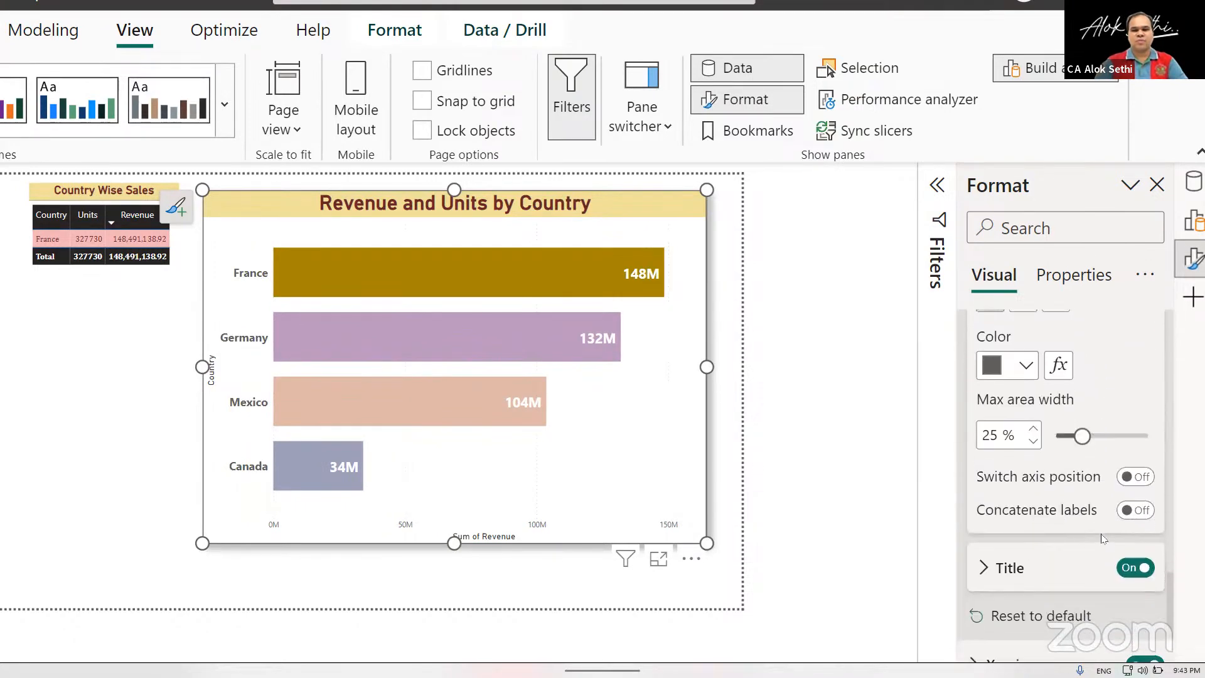
Deselect the bar chart and zoom in on the report page to inspect the table and country labels.
left_click(119, 387)
scroll(120, 387, "down", 5)
scroll(119, 387, "up", 12)
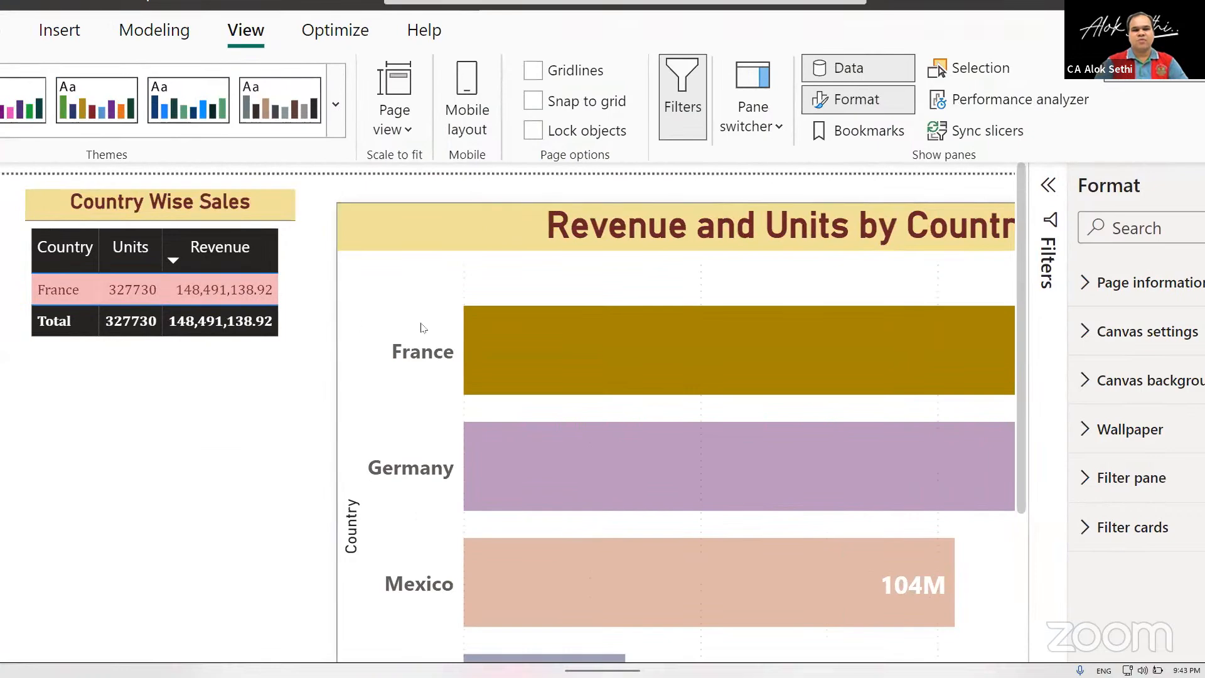
Clear the France highlight and move the Country Wise Sales table closer to the page's left edge.
left_click(482, 327)
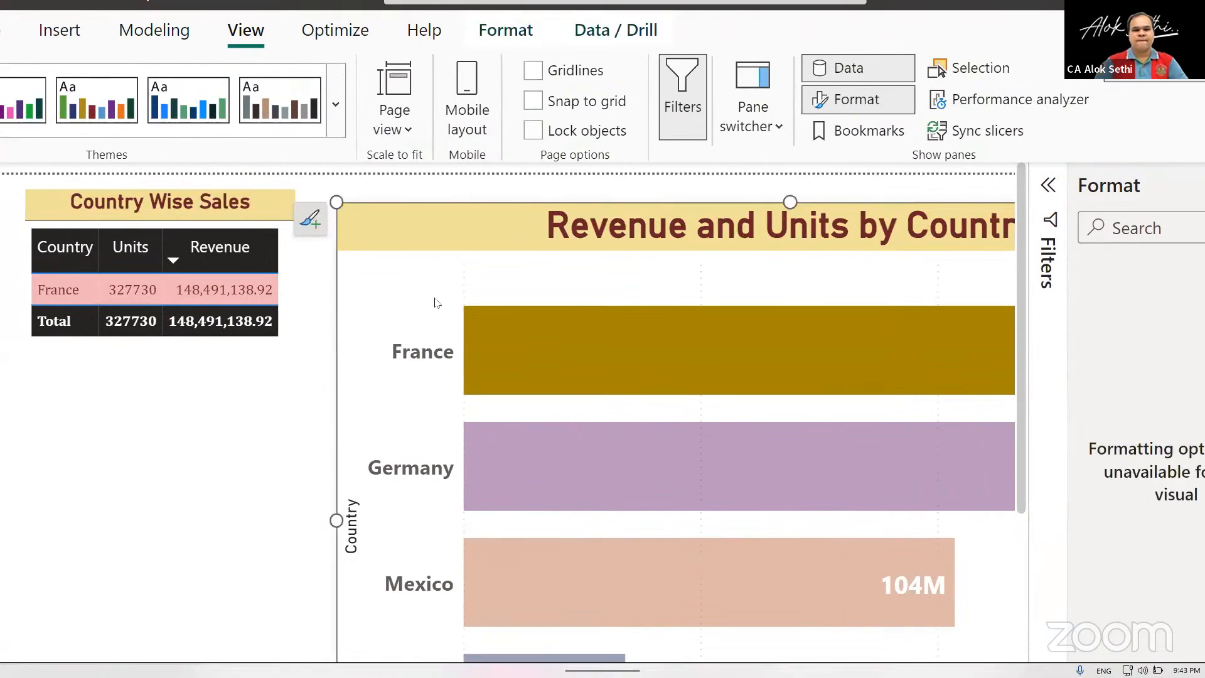
scroll(434, 298, "down", 1)
scroll(434, 297, "down", 4)
scroll(434, 297, "up", 1)
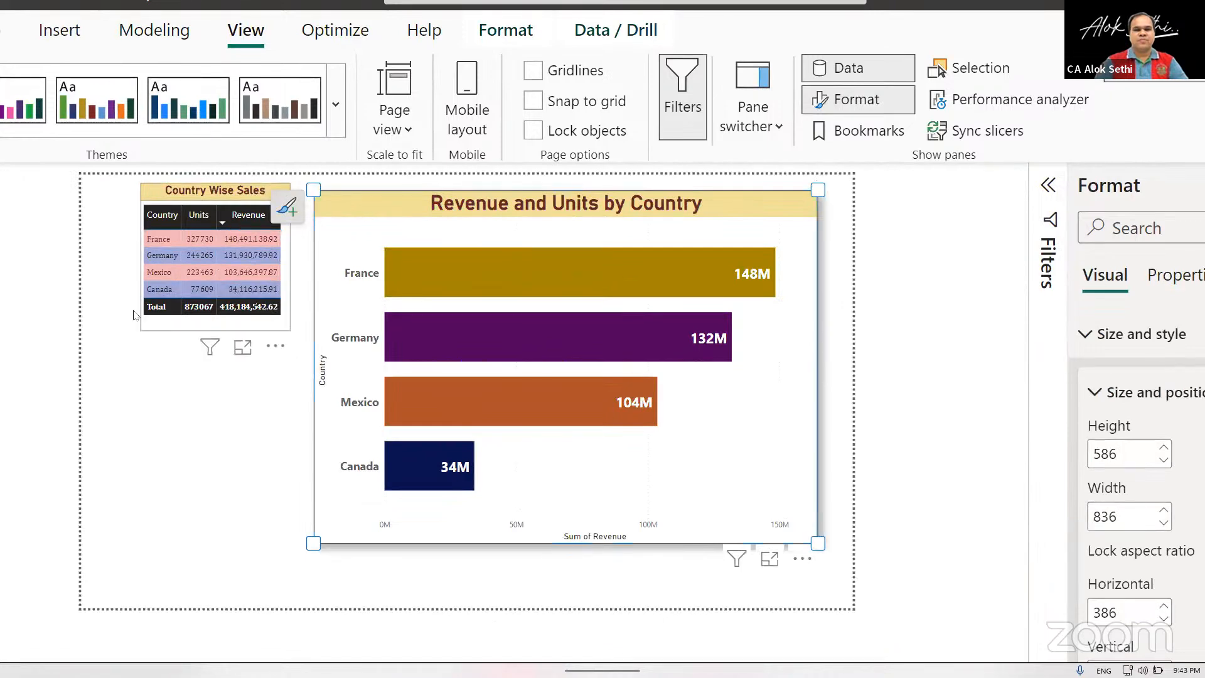
left_click(160, 309)
left_click_drag(141, 331, 110, 380)
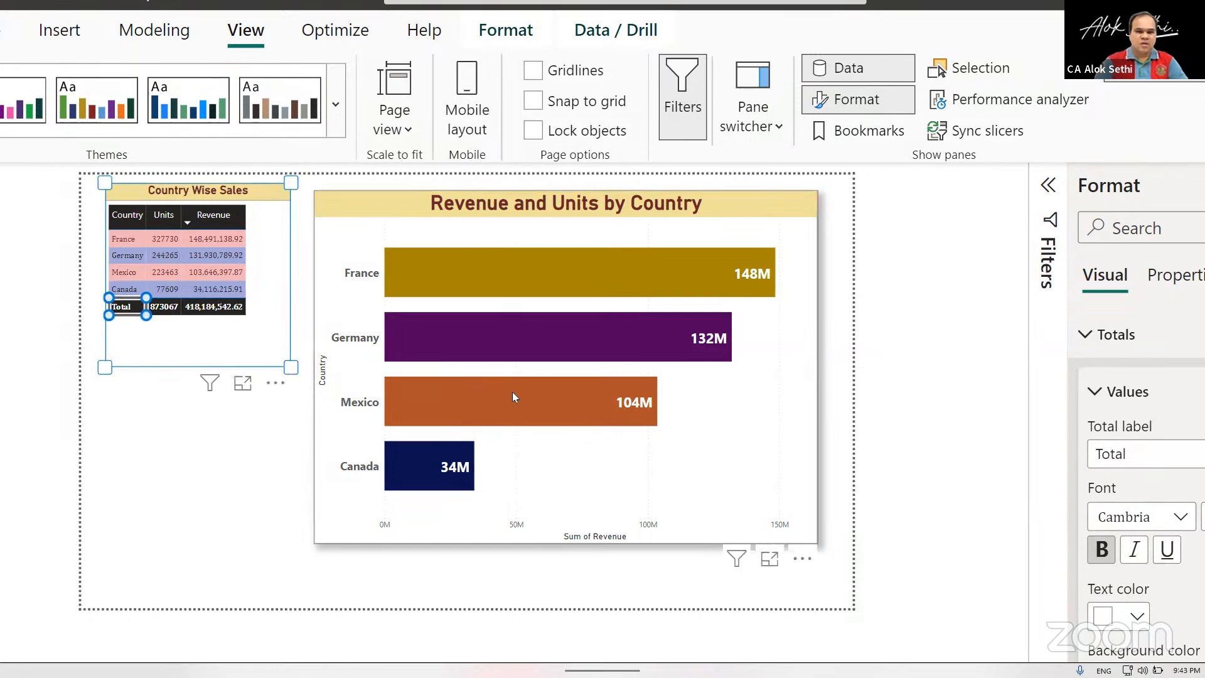
left_click(273, 457)
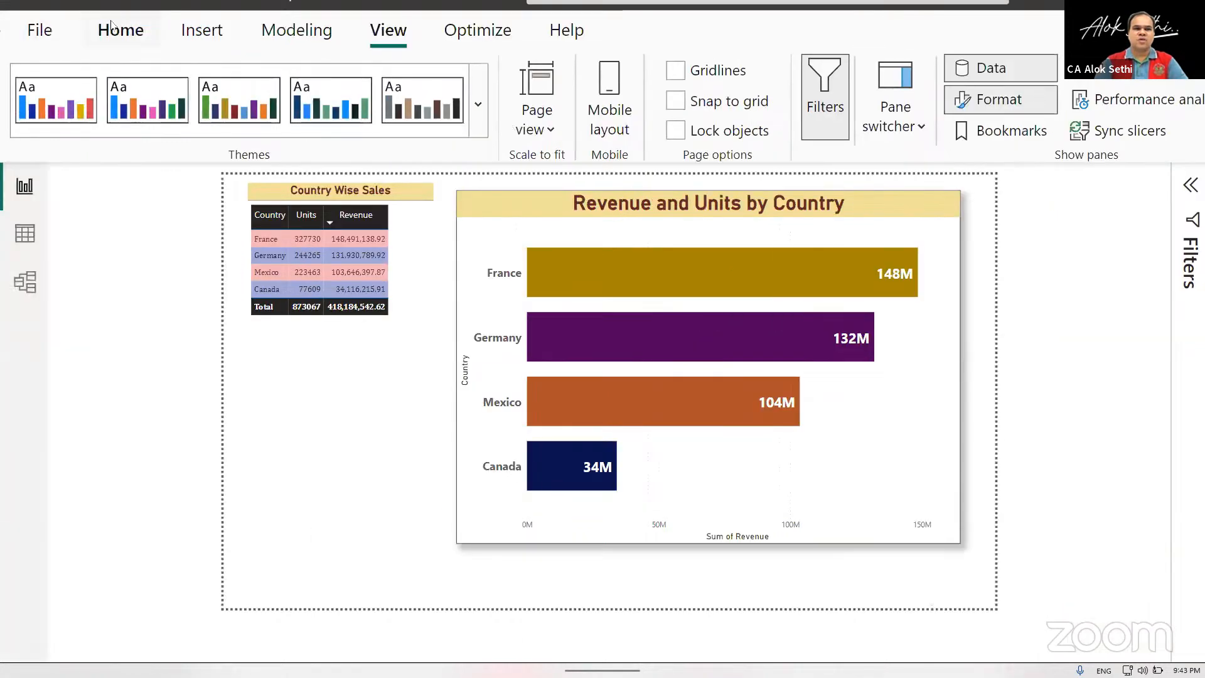
Insert a donut chart below the table showing Units by Country.
left_click(113, 26)
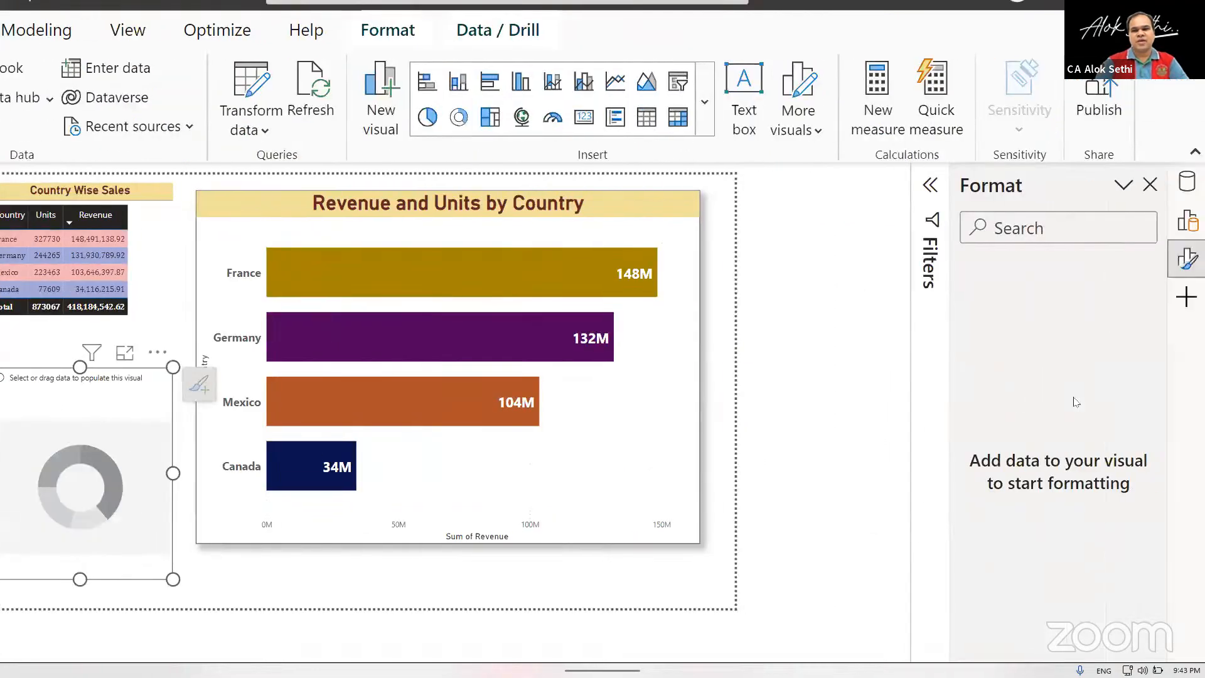
left_click(1186, 182)
left_click(1004, 304)
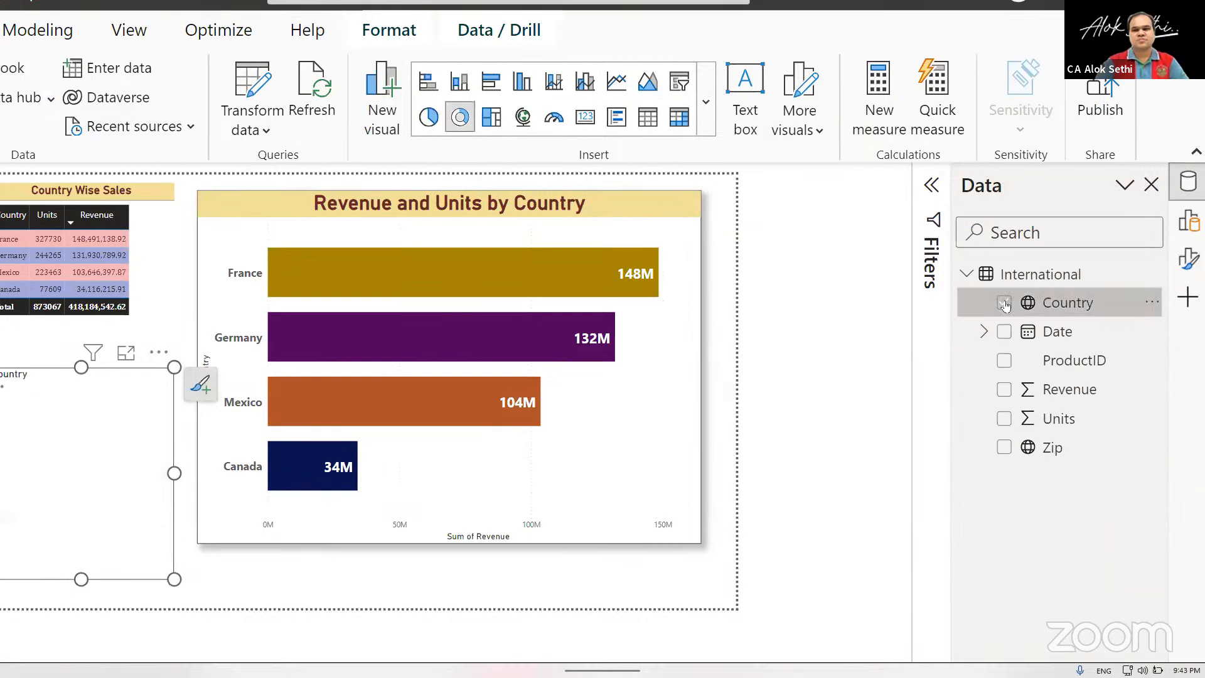
left_click(1004, 419)
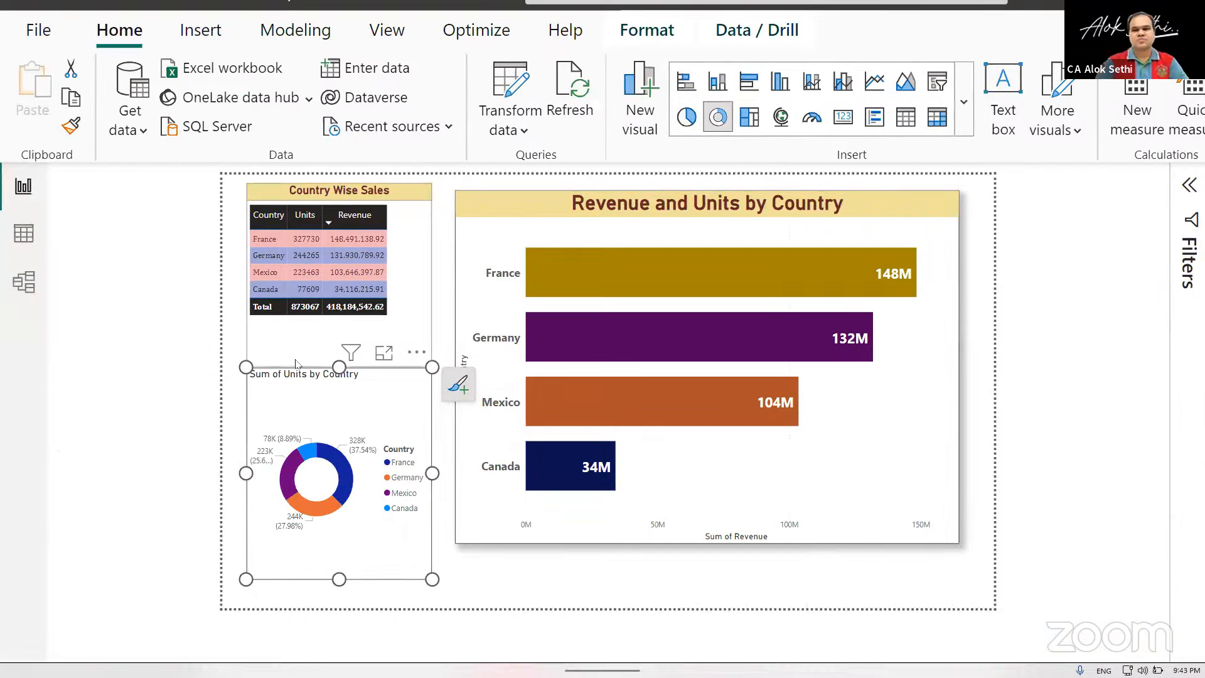
Extend the donut chart's height up to just below the table's Total row and down near the page's lower edge.
left_click_drag(339, 368, 343, 341)
left_click(317, 560)
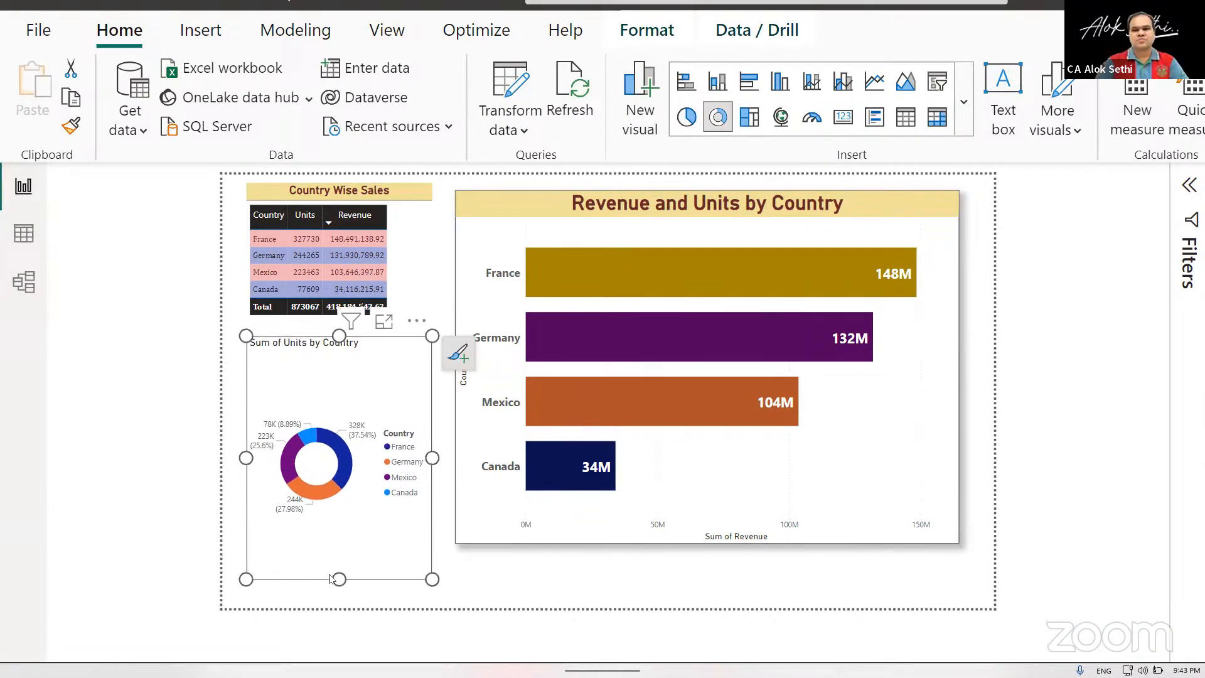
left_click_drag(337, 578, 338, 590)
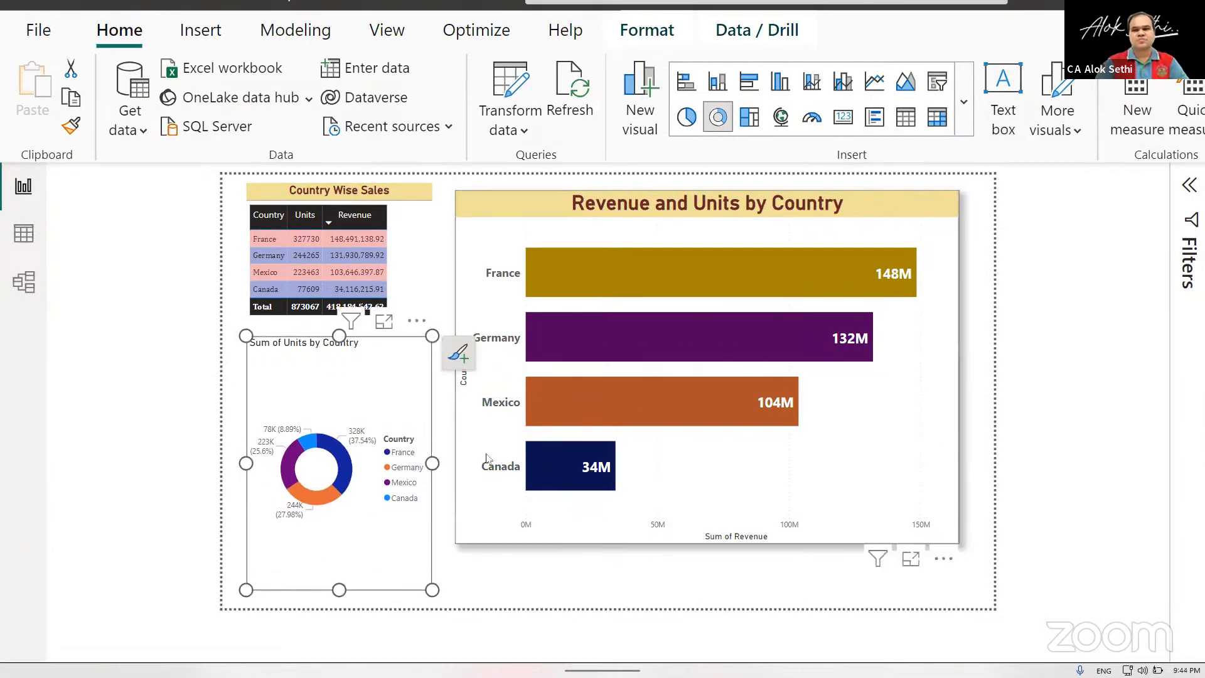
Shrink the Revenue and Units by Country bar chart from its left and lower edges, and widen the donut chart into the freed space.
left_click(472, 409)
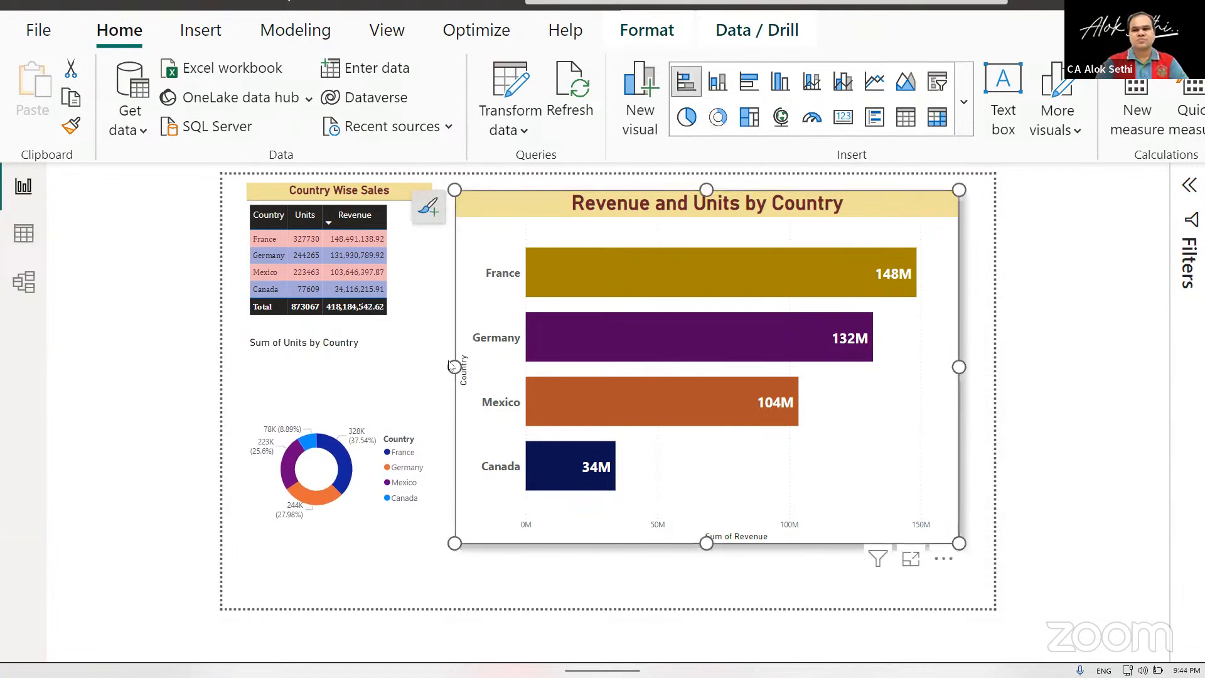
left_click_drag(453, 366, 523, 368)
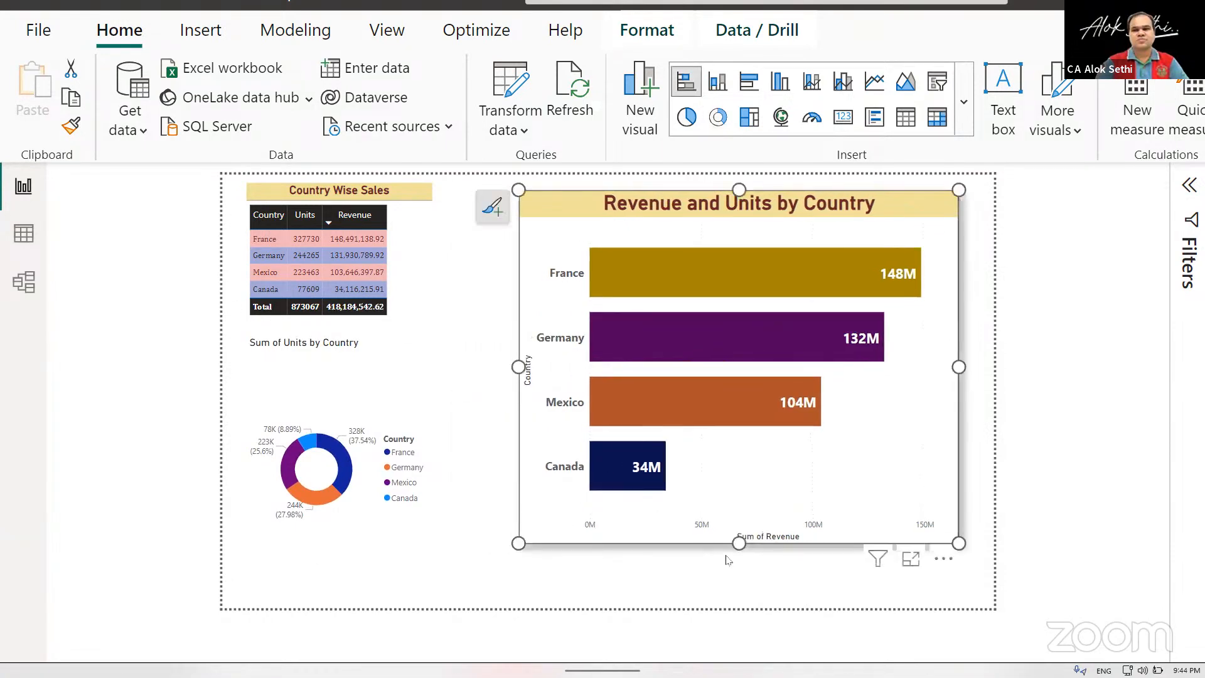
left_click_drag(738, 545, 739, 490)
left_click(425, 496)
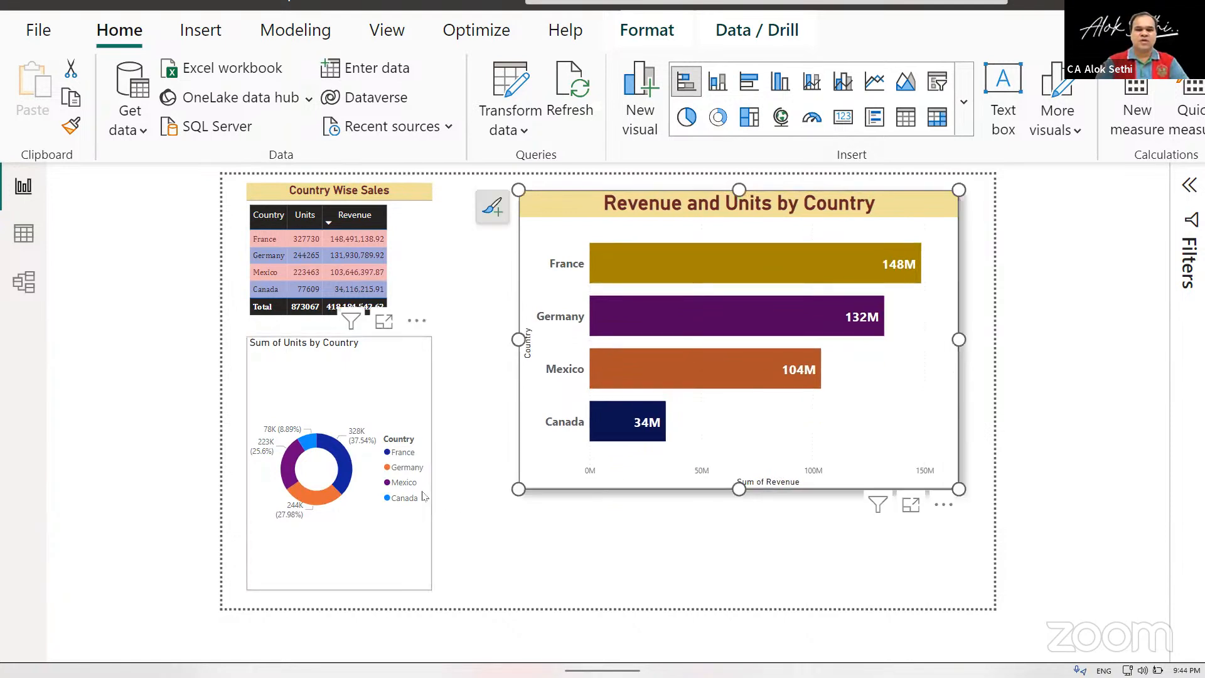
left_click_drag(430, 463, 501, 463)
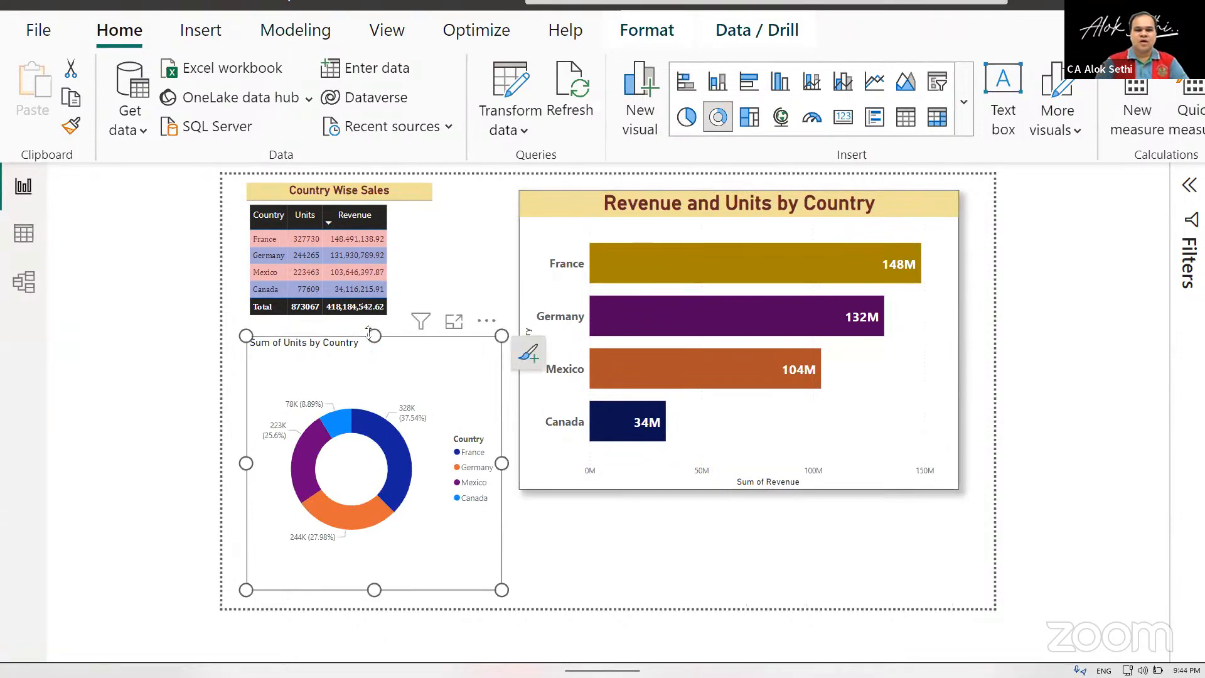
Resize the Country Wise Sales table's frame so that it ends at the donut chart's upper edge.
left_click(362, 272)
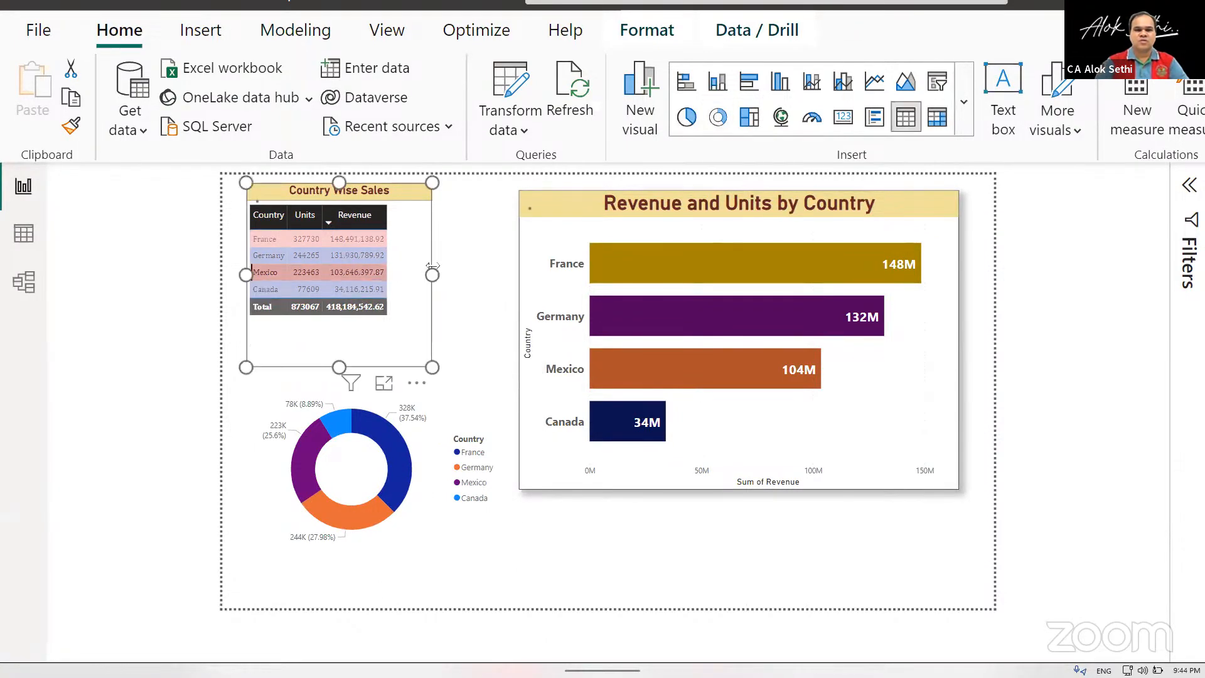
left_click_drag(432, 275, 502, 275)
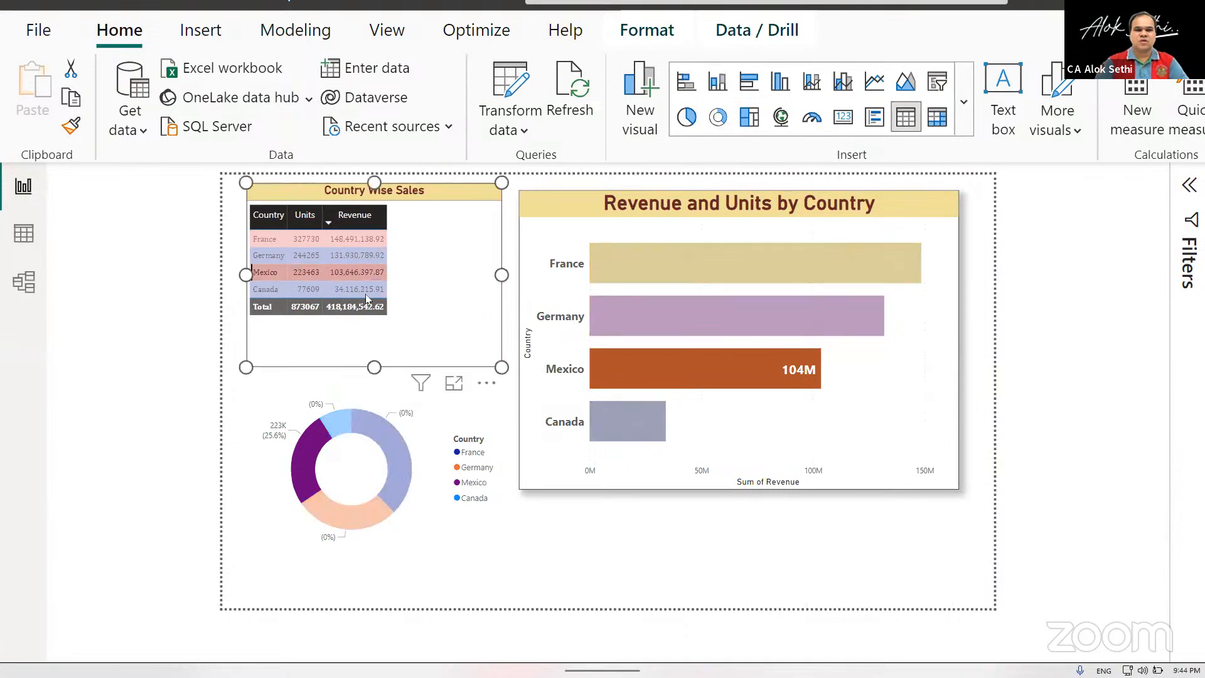
left_click(361, 341)
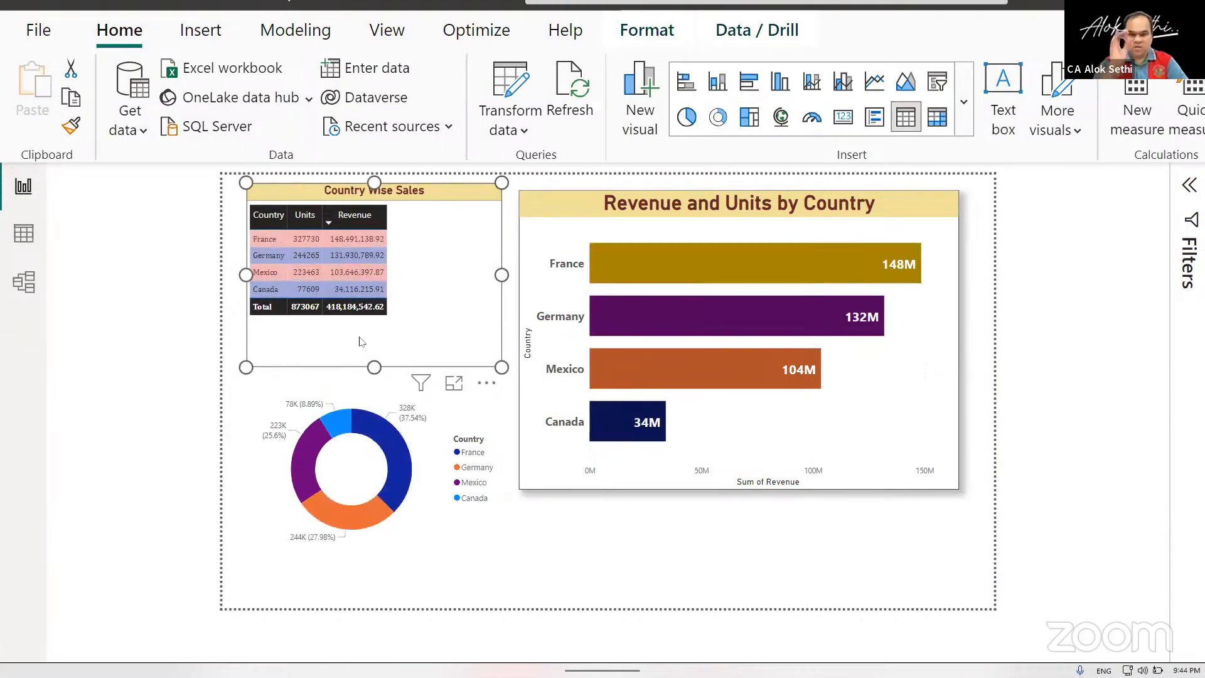
left_click_drag(501, 367, 429, 339)
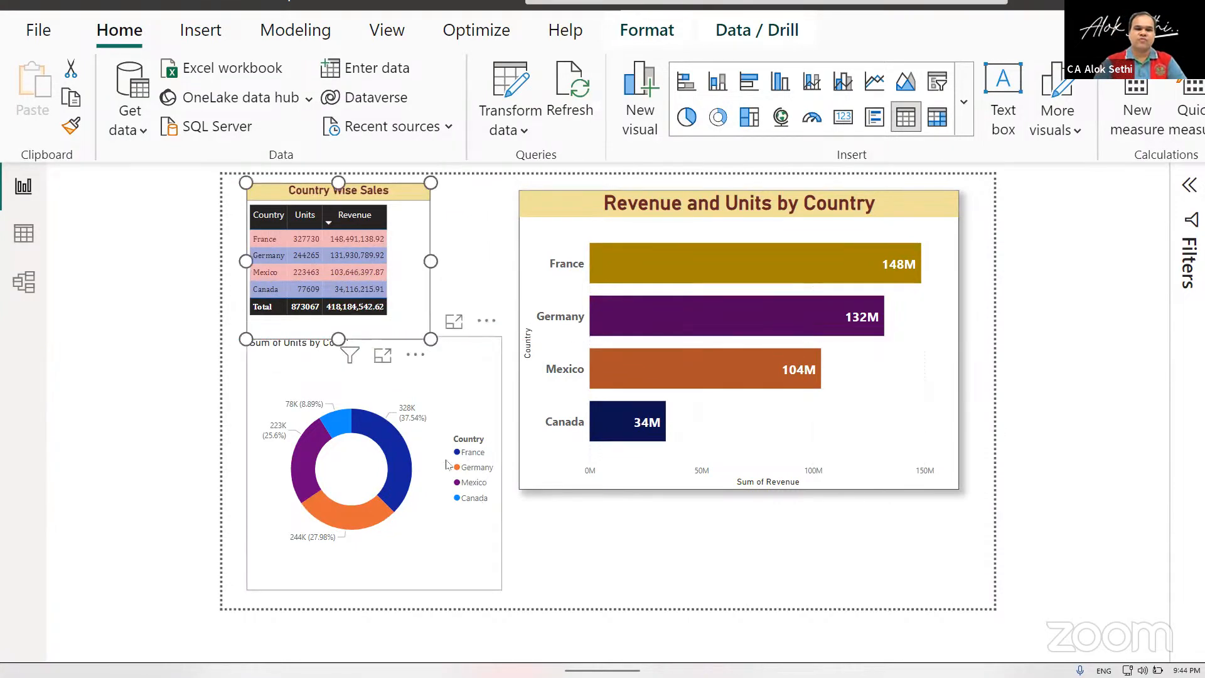
Test cross-filtering the report by Germany and Mexico from the donut chart's legend, and clear the selection.
left_click(476, 470)
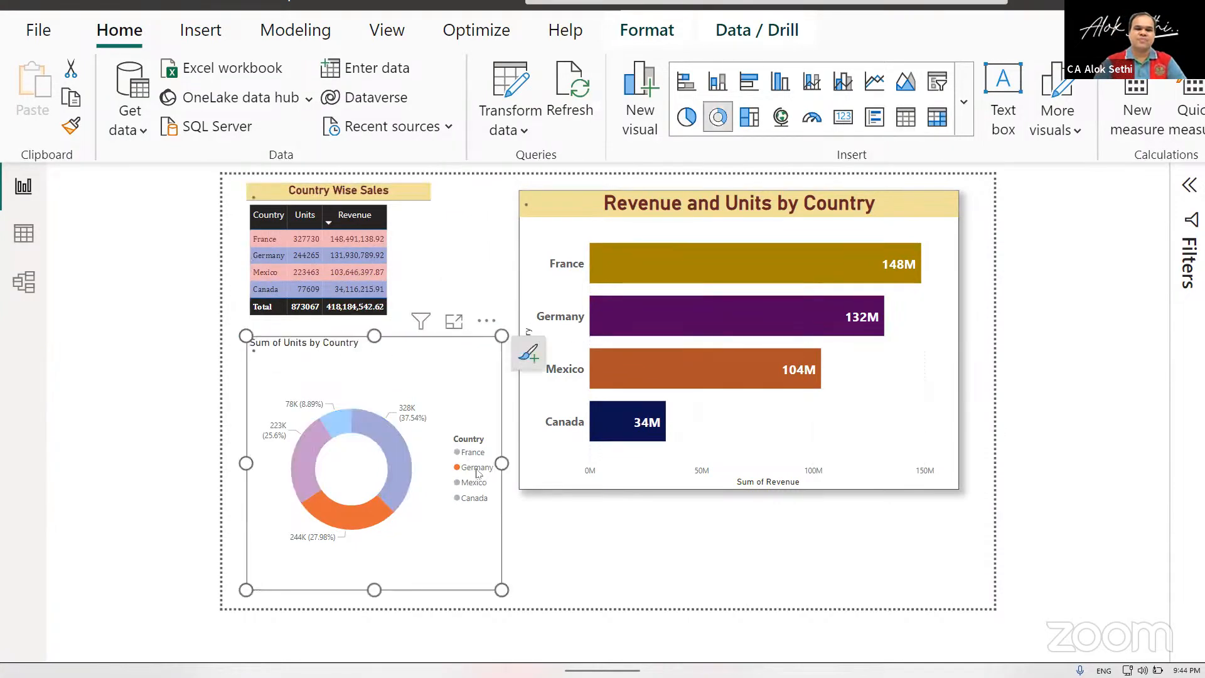
left_click(465, 484)
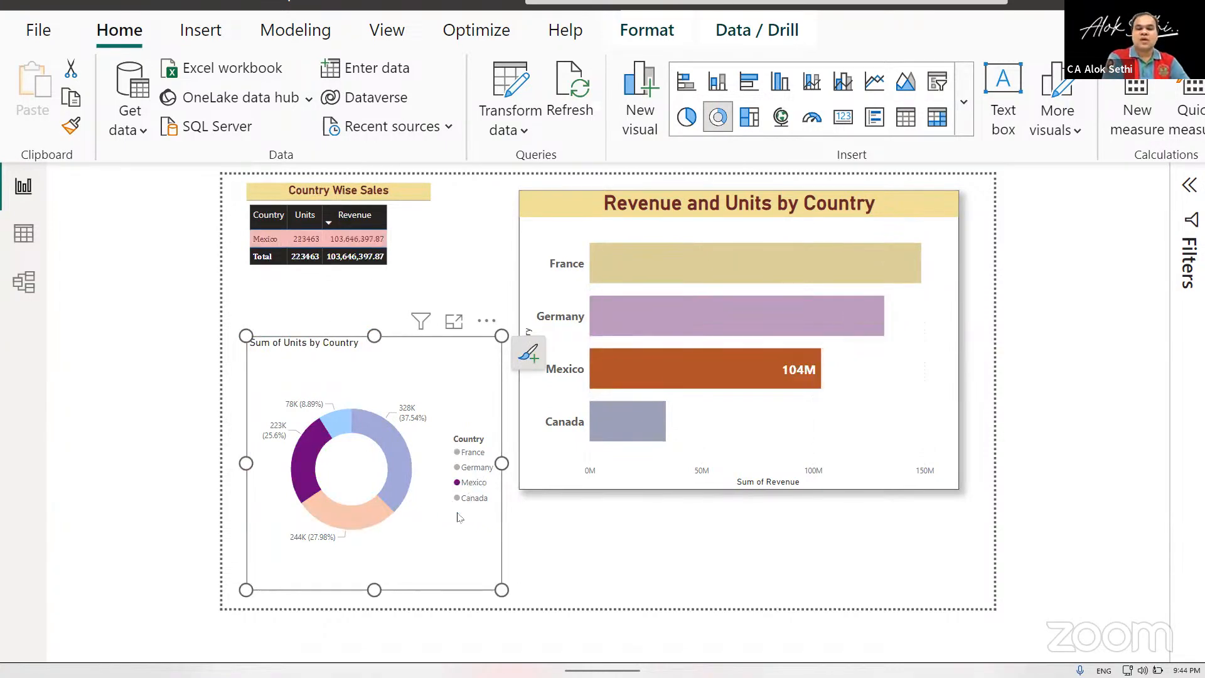
left_click(456, 535)
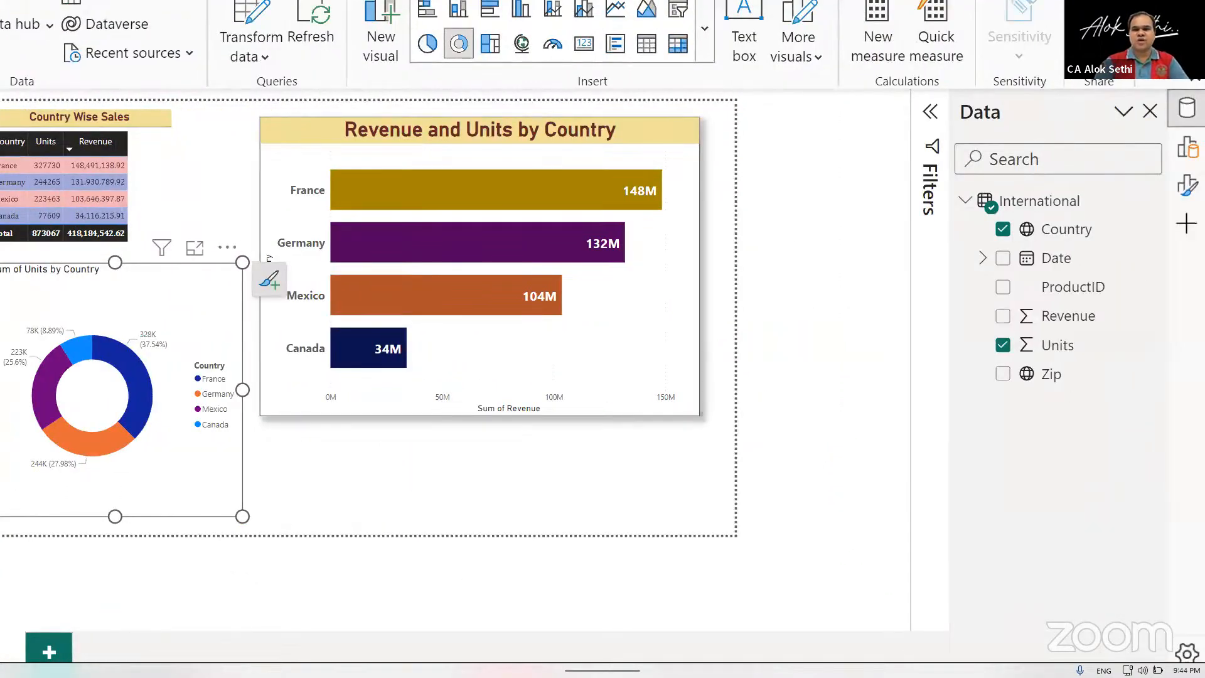
Turn off the donut chart's legend and set its detail labels' position to Inside.
left_click(1186, 186)
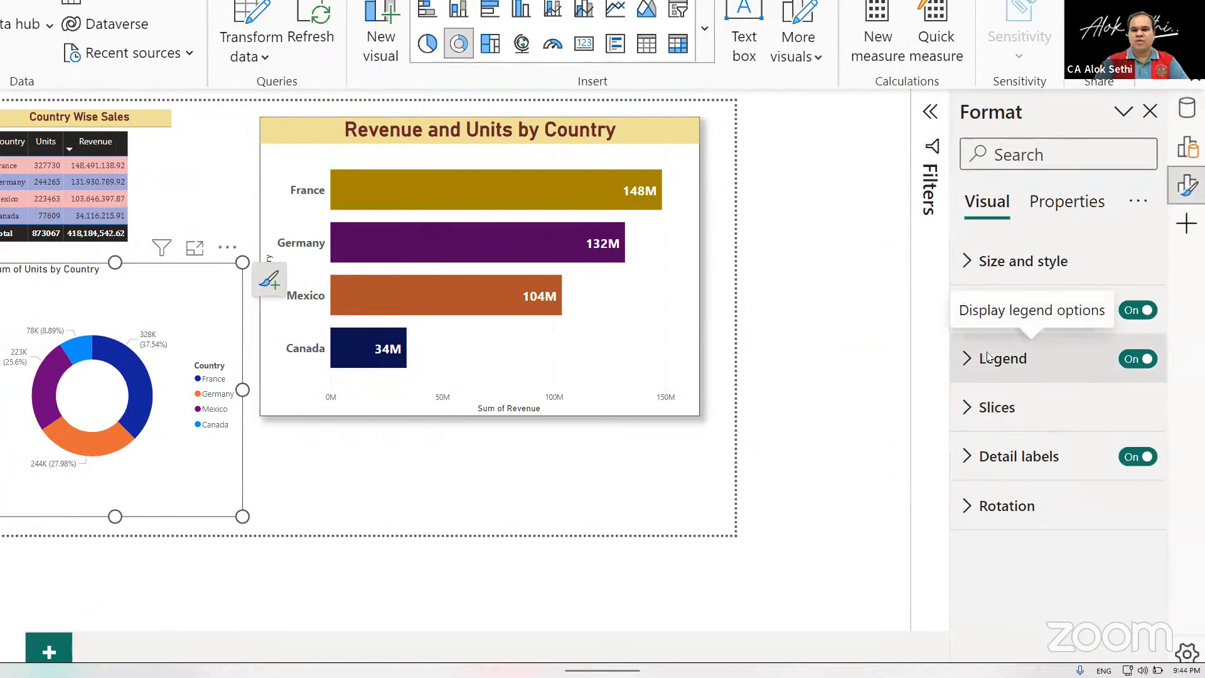
left_click(1133, 358)
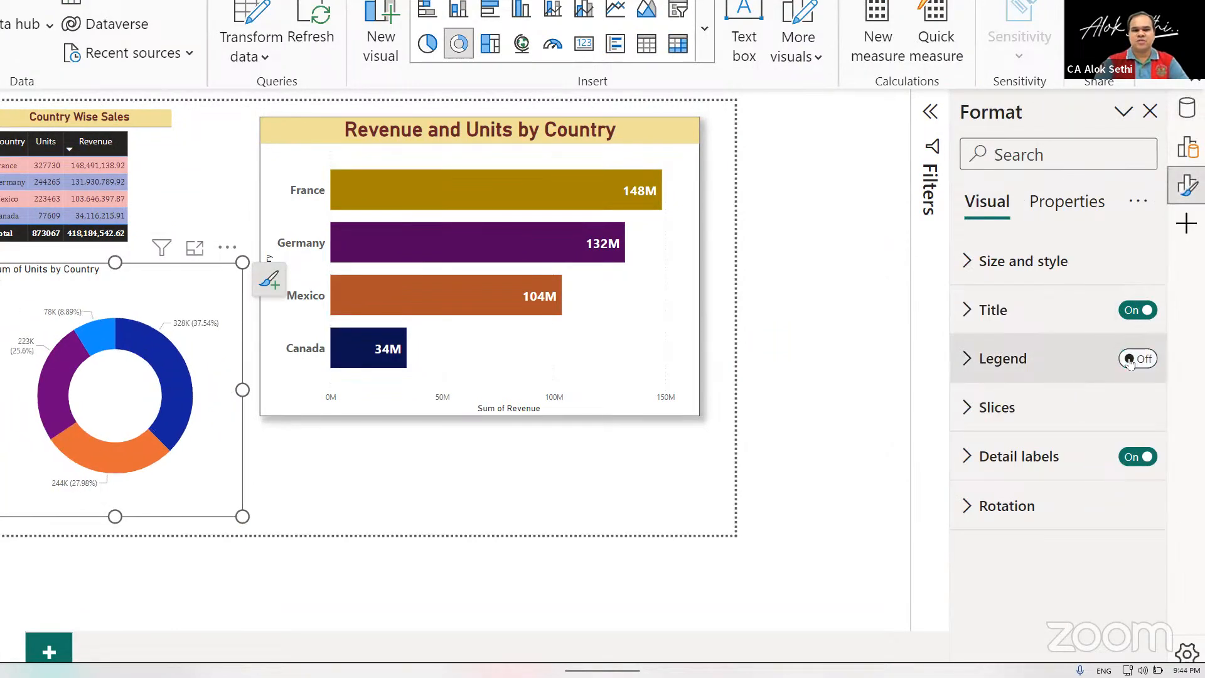
left_click(982, 460)
scroll(982, 464, "down", 3)
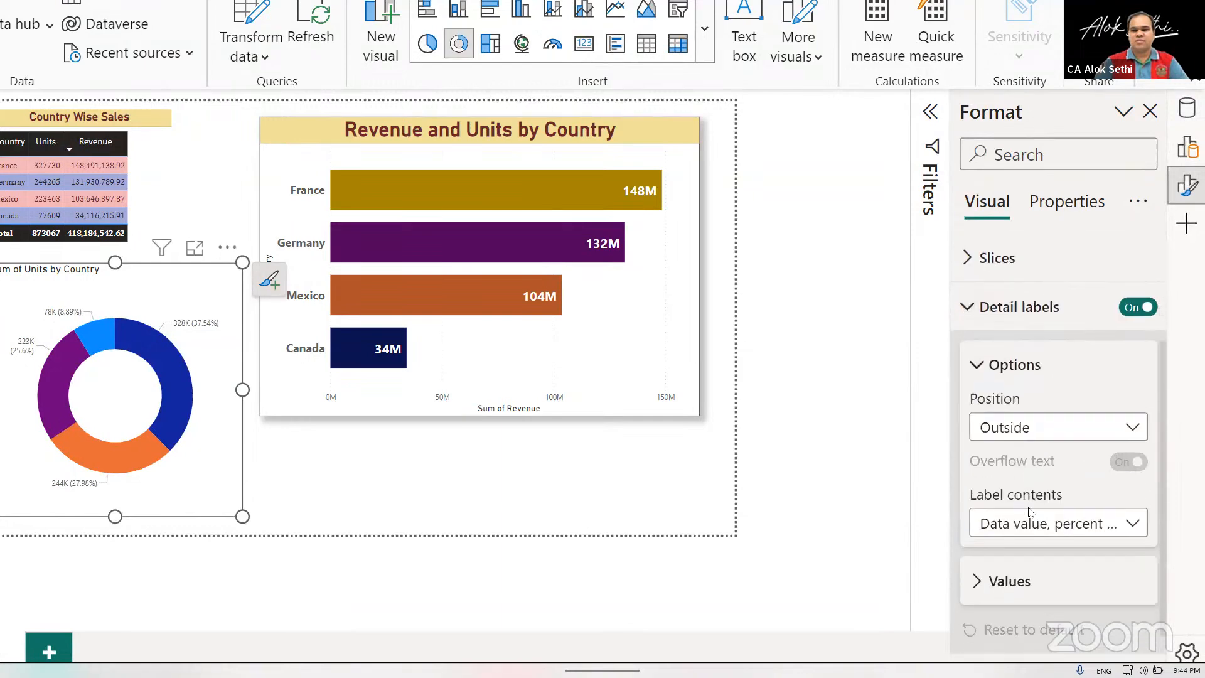
left_click(1040, 438)
left_click(1019, 484)
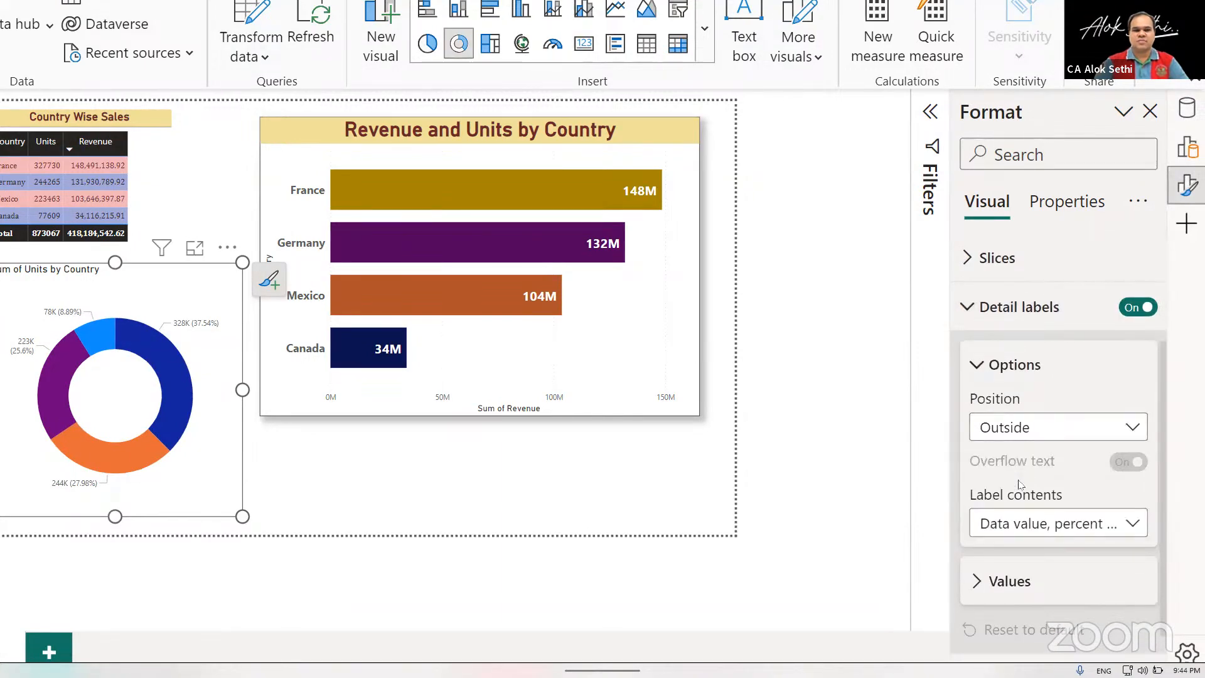
Try Category as the donut chart's detail label contents, and settle on Category, percent of total.
scroll(1020, 484, "down", 1)
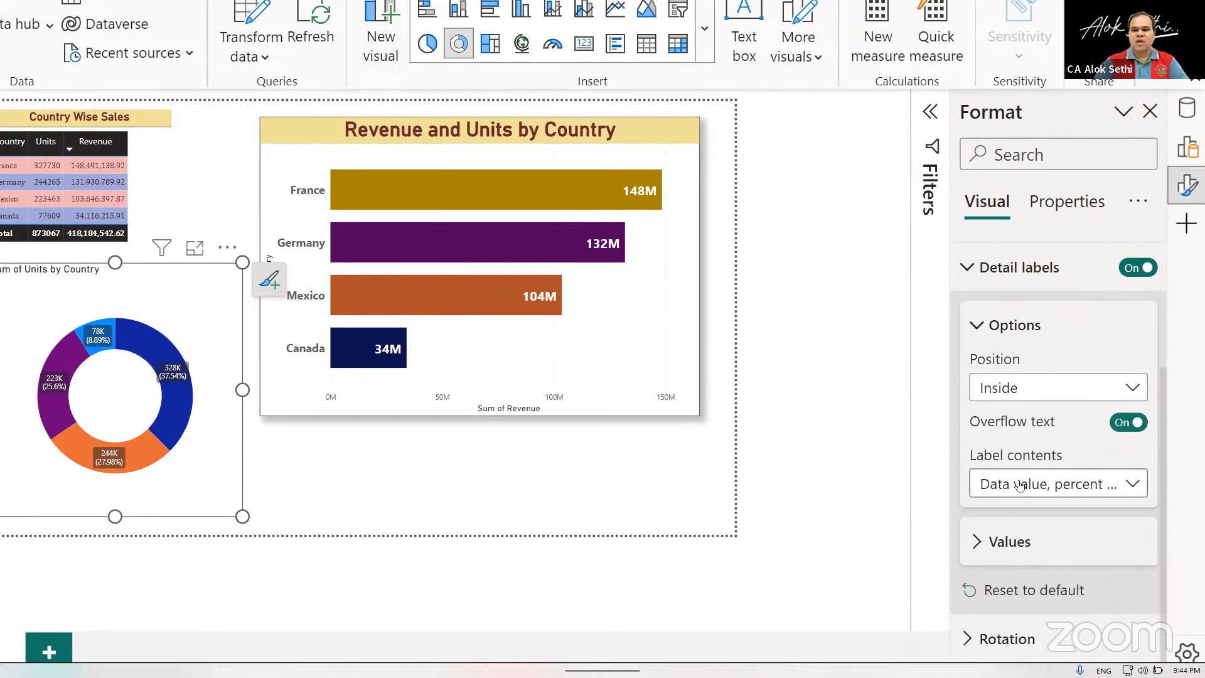
left_click(1020, 484)
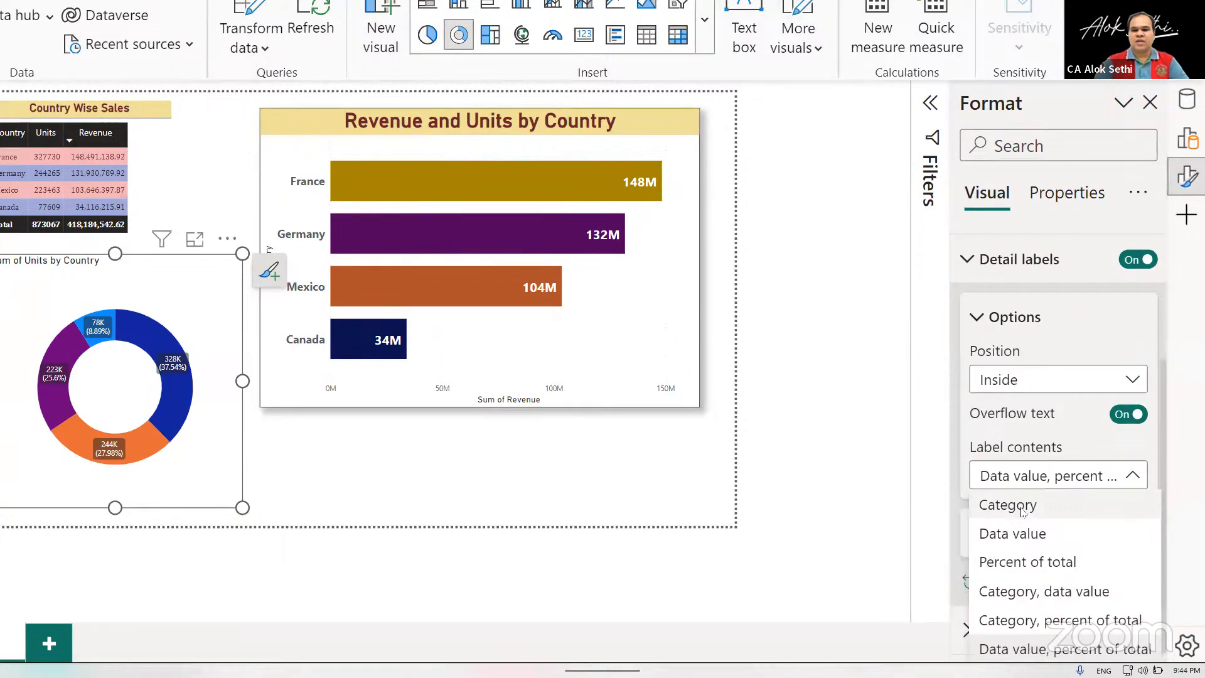
left_click(1020, 509)
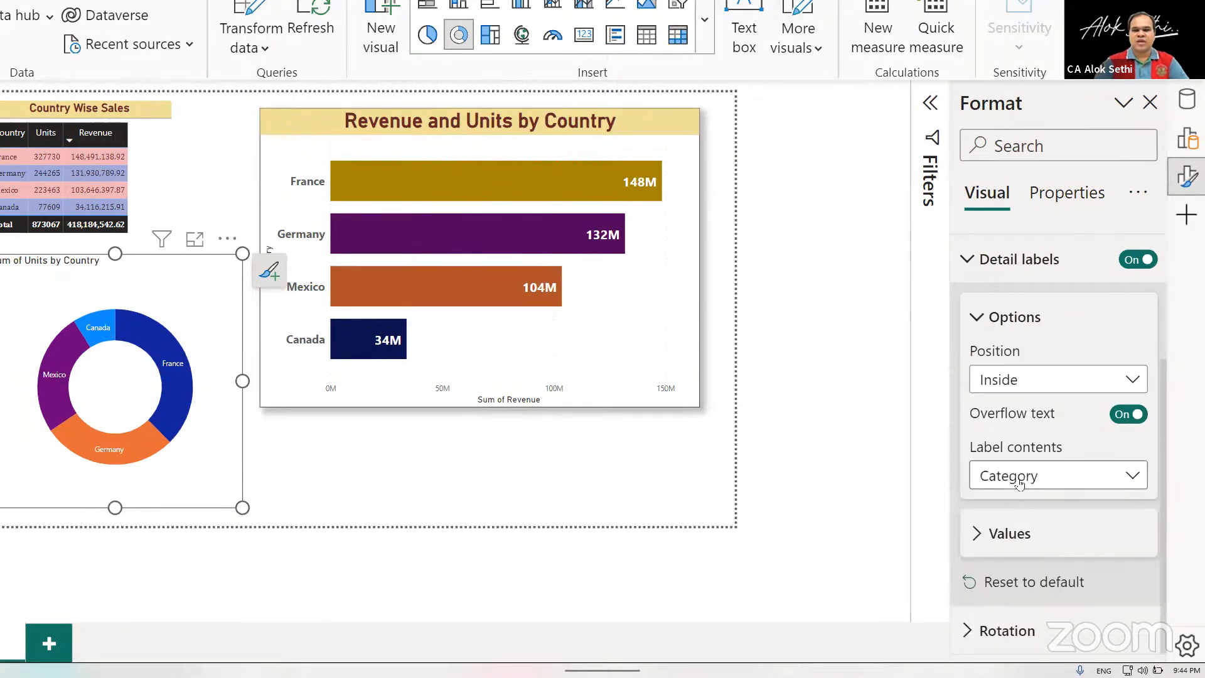
left_click(1020, 486)
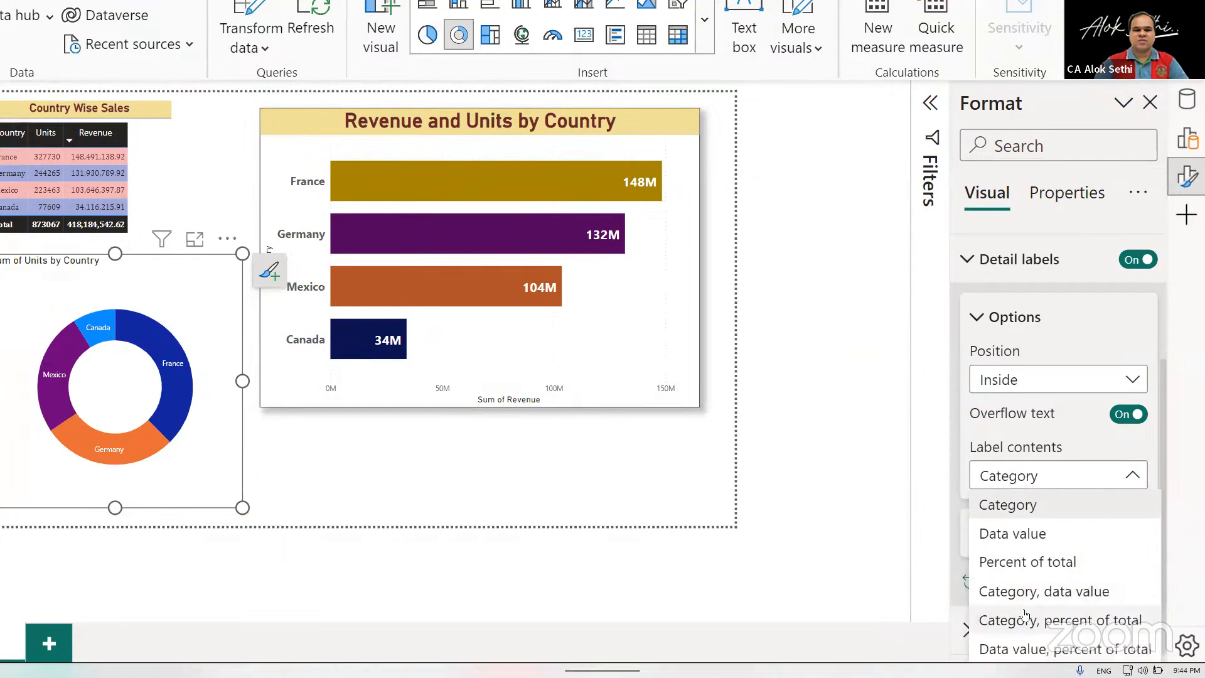
left_click(1024, 615)
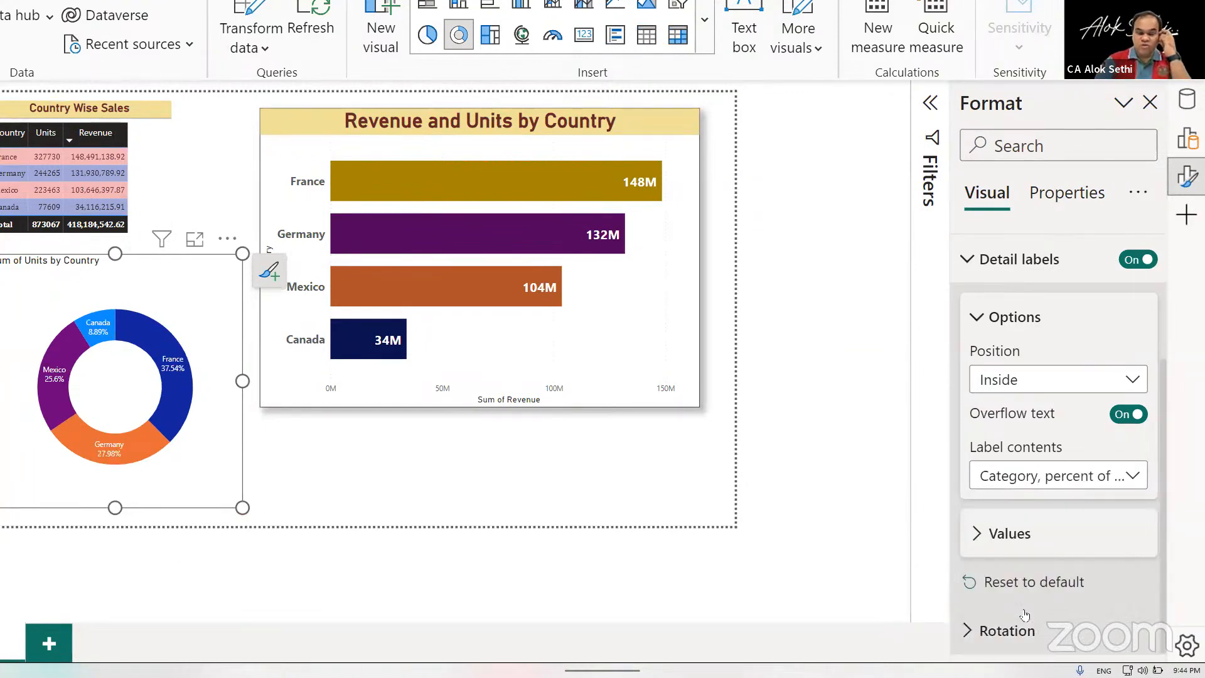
Zoom in and out on the report page to examine the donut chart's country percentages and the bar chart's labels.
scroll(447, 448, "up", 5)
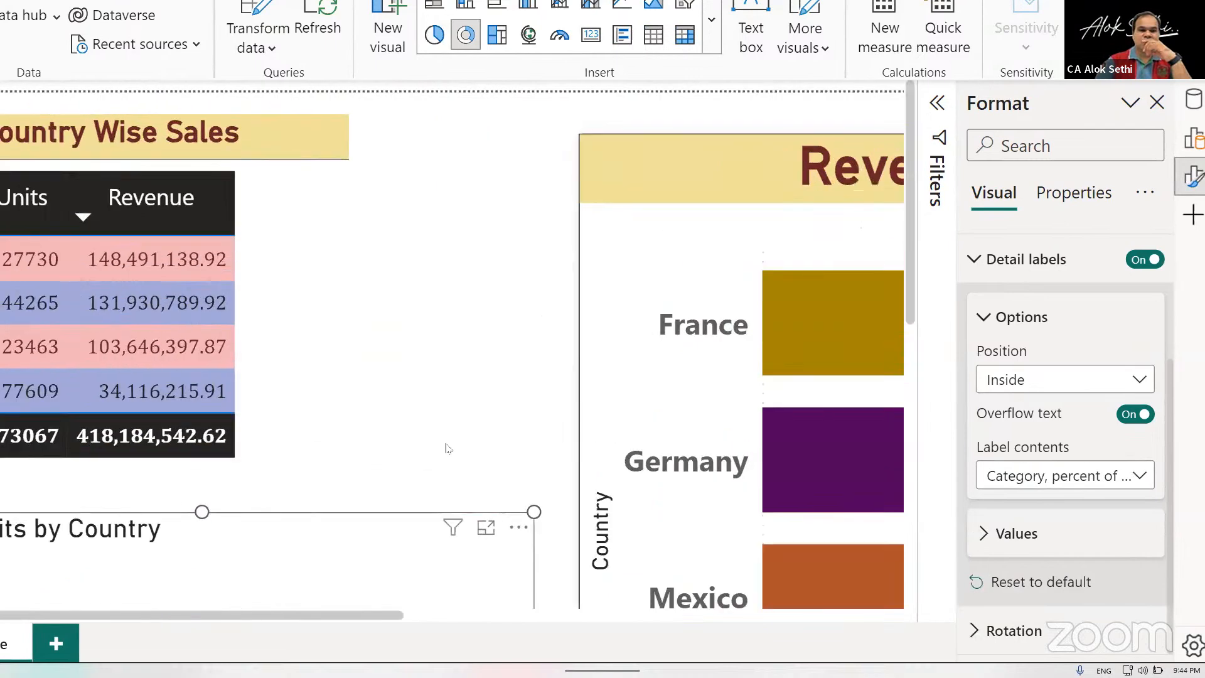
scroll(447, 448, "down", 3)
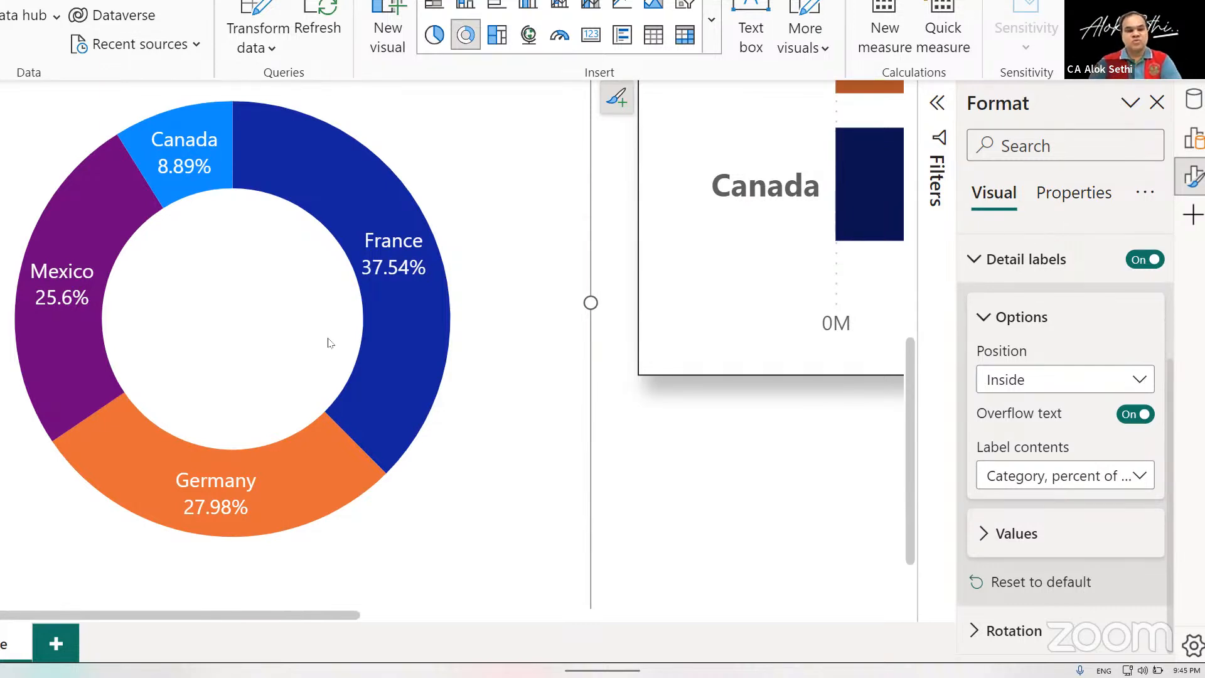
scroll(331, 343, "down", 5)
scroll(330, 343, "up", 2)
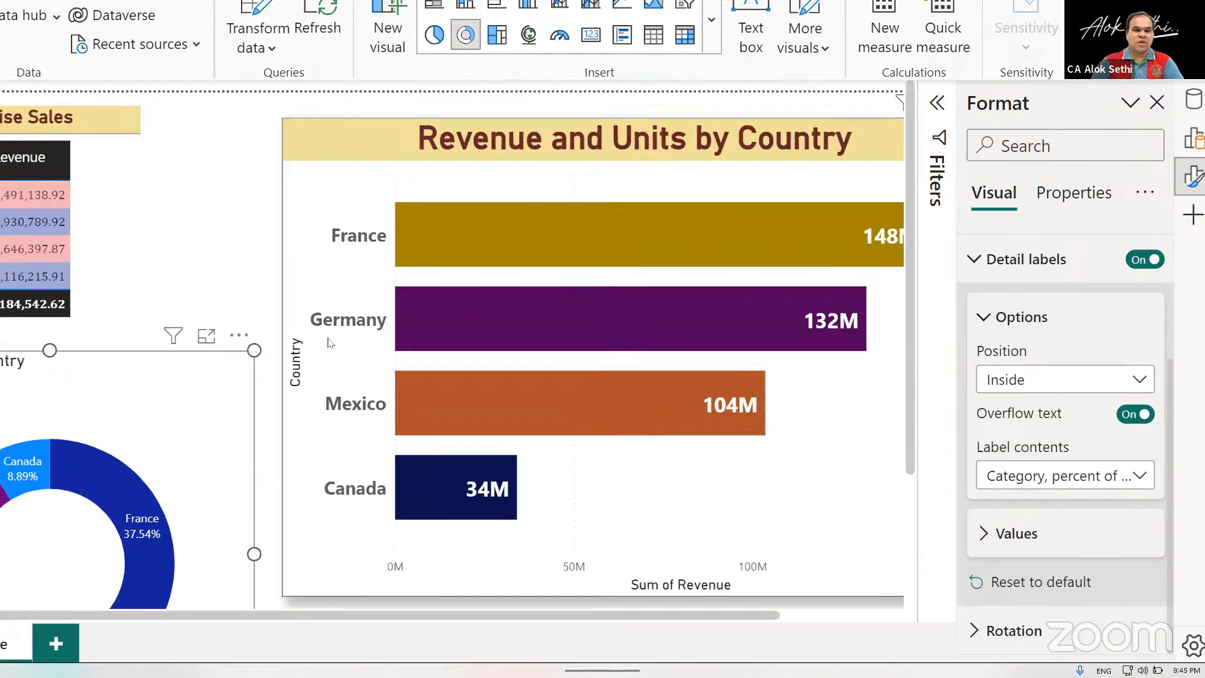
scroll(331, 343, "down", 4)
scroll(331, 345, "up", 2)
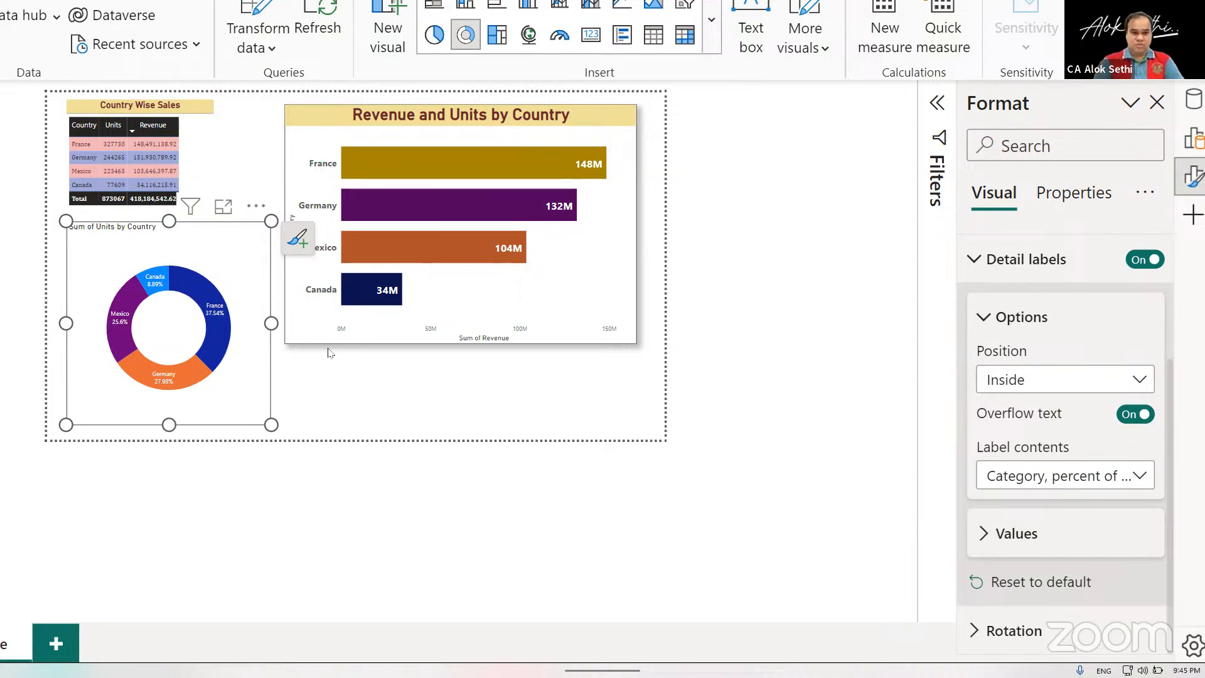
scroll(514, 456, "left", 1)
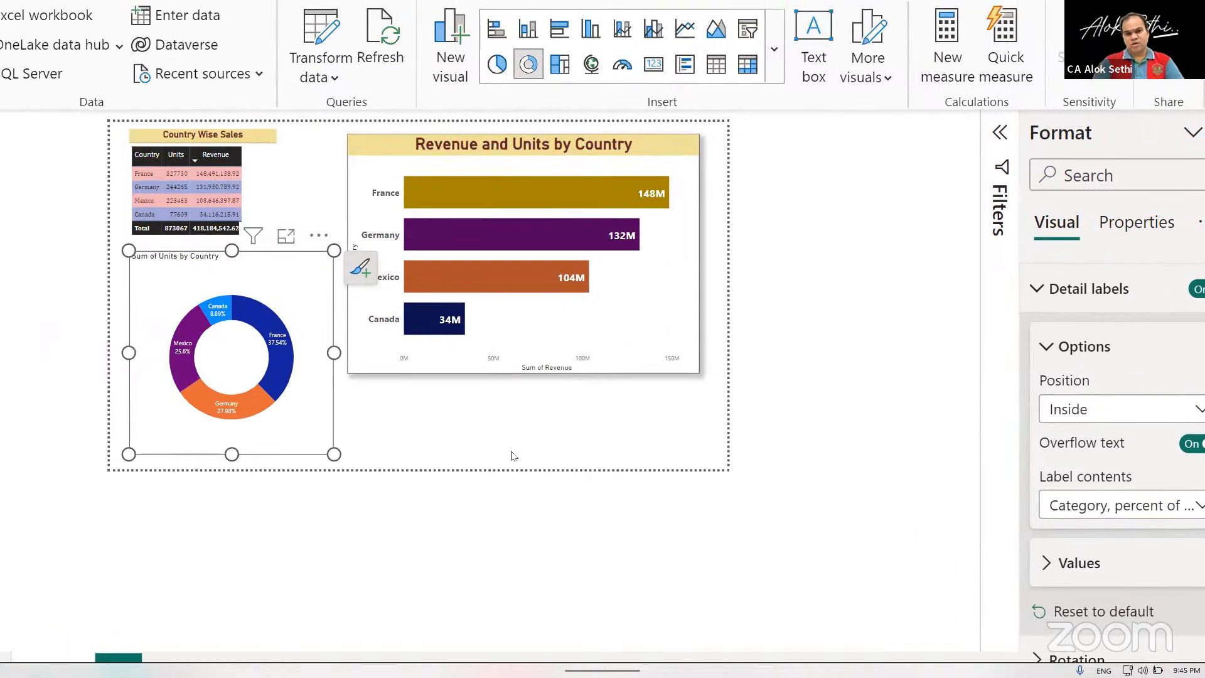
scroll(514, 456, "up", 5)
scroll(511, 450, "down", 5)
scroll(511, 451, "up", 5)
scroll(511, 450, "down", 5)
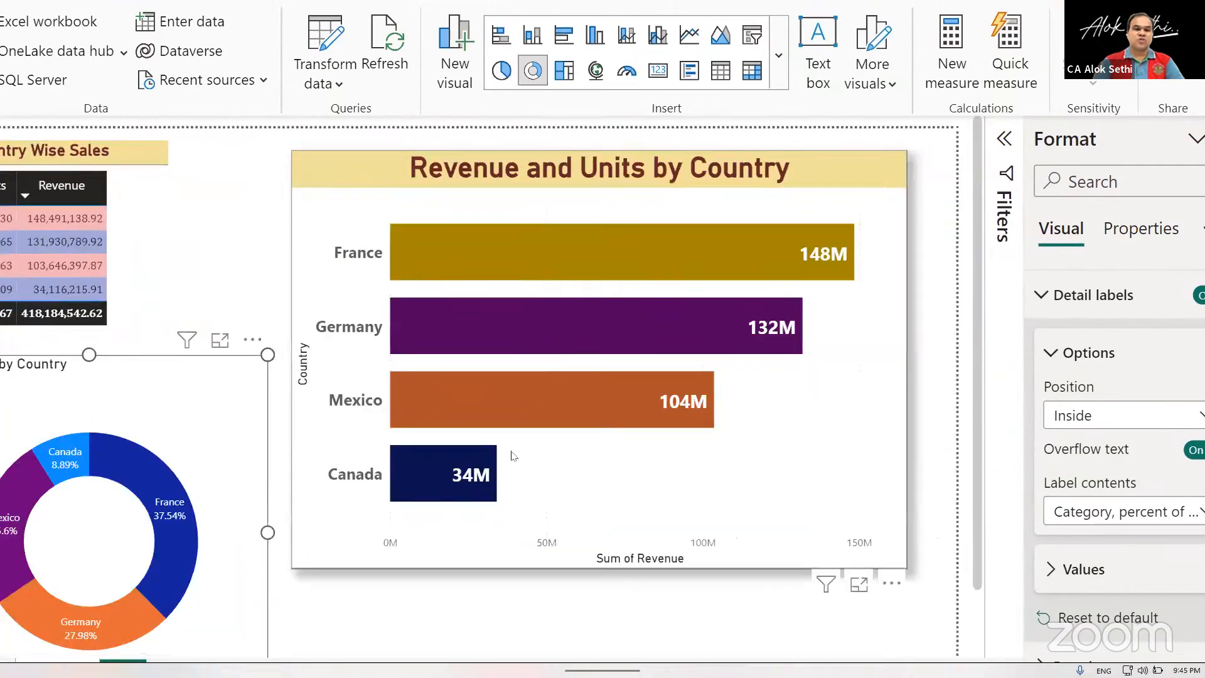
scroll(510, 450, "up", 5)
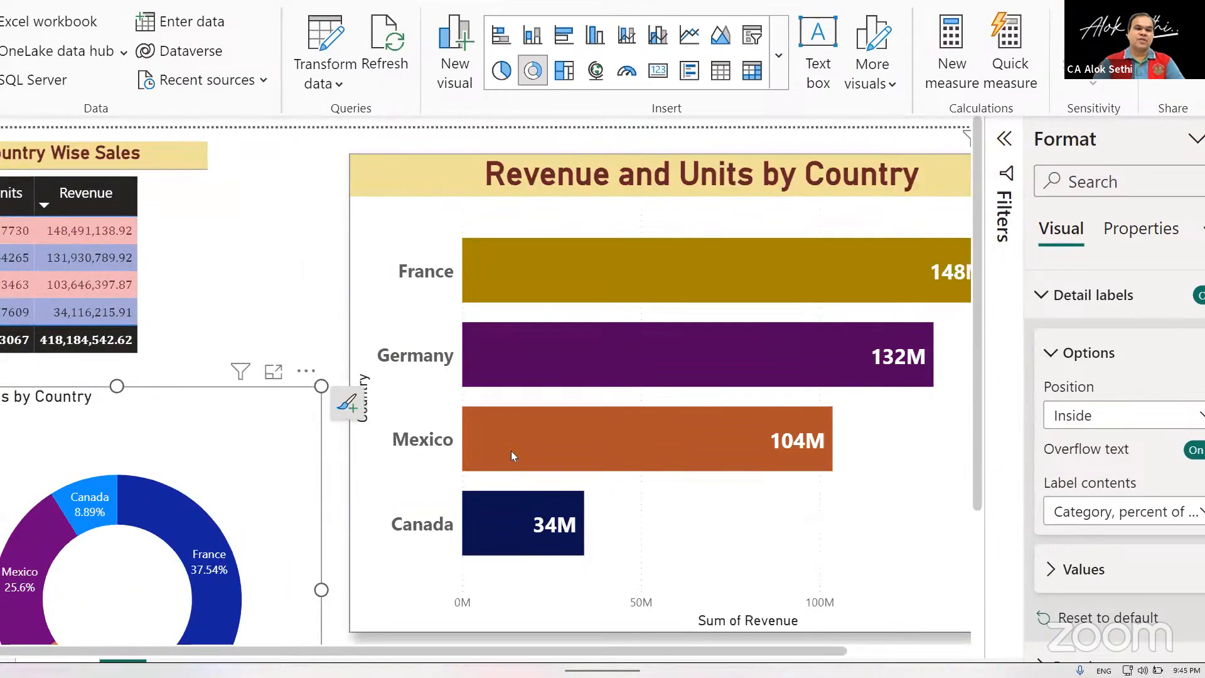
scroll(511, 450, "down", 5)
scroll(510, 450, "up", 3)
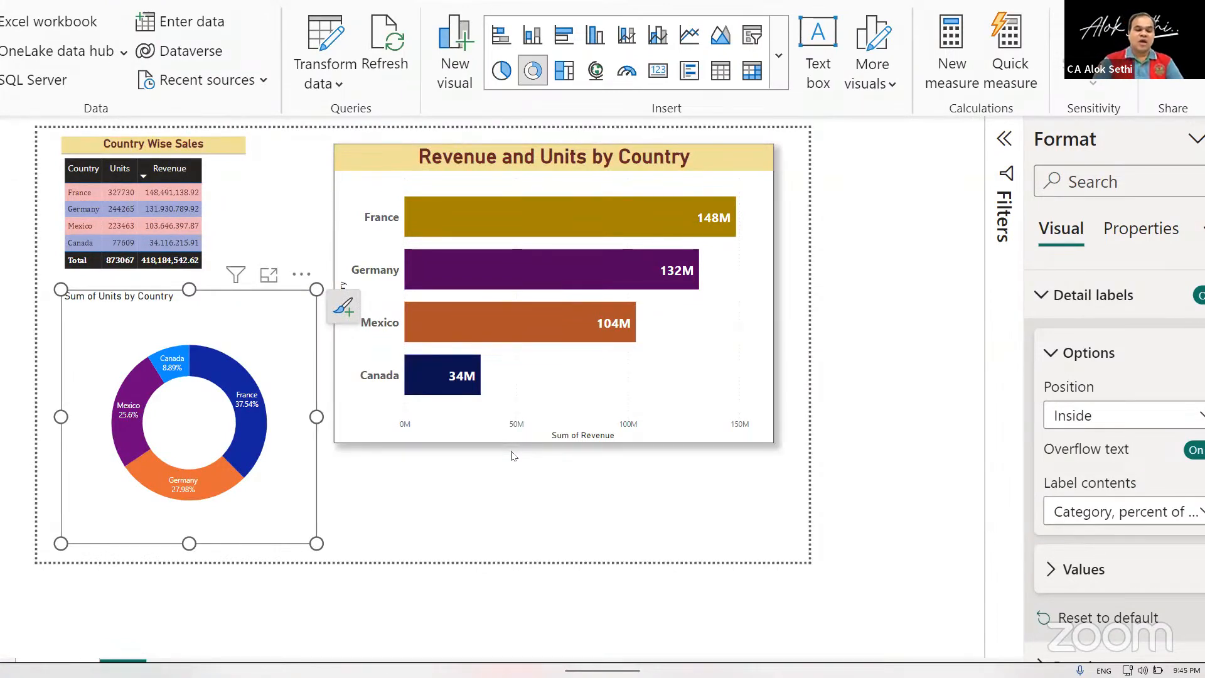
scroll(514, 457, "down", 2)
scroll(513, 456, "up", 7)
scroll(514, 456, "down", 6)
scroll(514, 456, "up", 1)
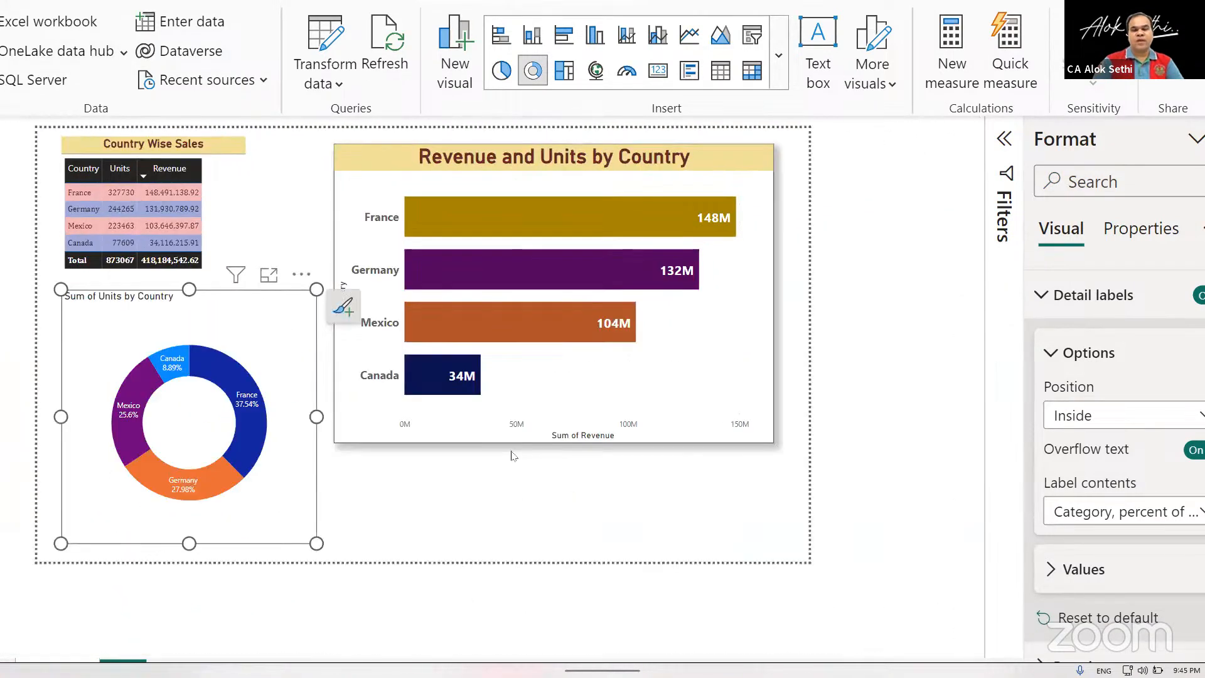
right_click(514, 457)
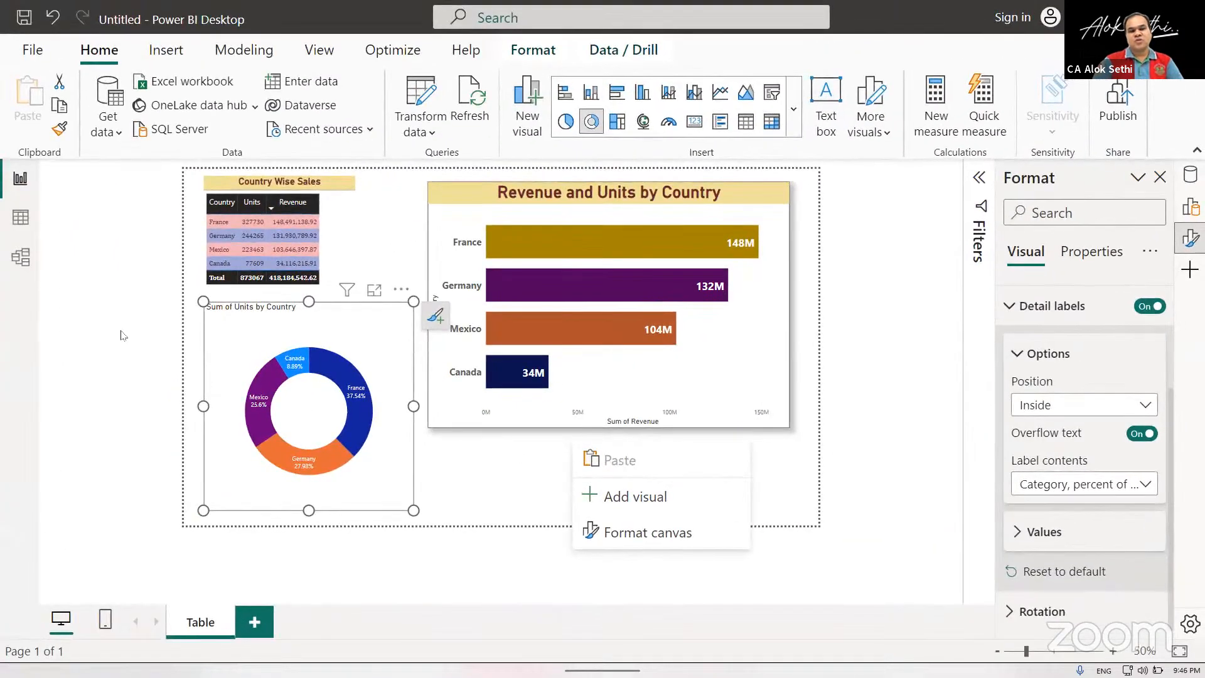
left_click(122, 335)
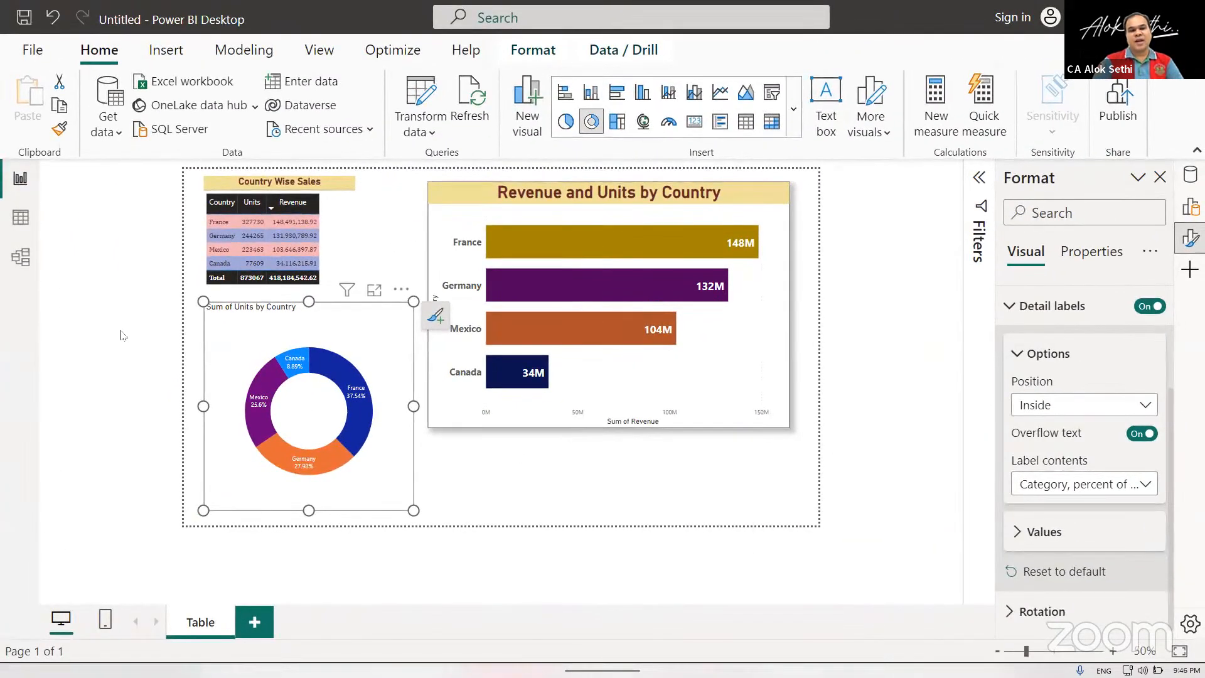
Copy the formatting of the Revenue and Units by Country bar chart onto the donut chart with Format Painter.
left_click(483, 218)
left_click(59, 129)
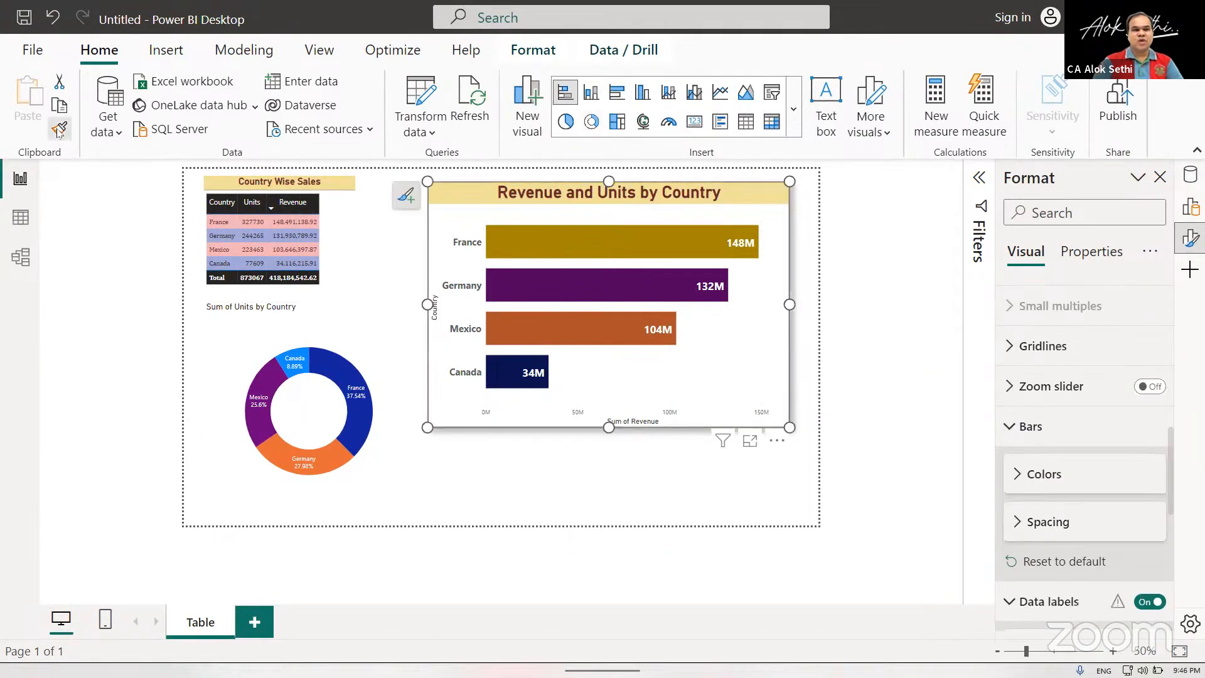
left_click(298, 352)
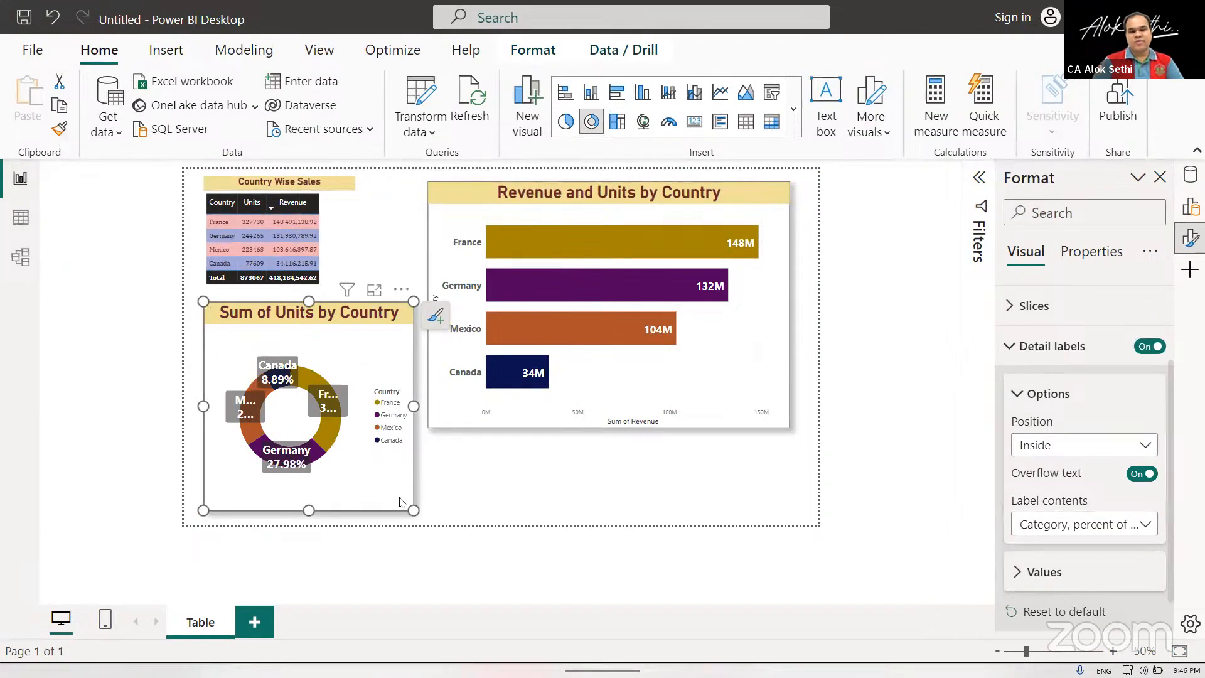
left_click(495, 478)
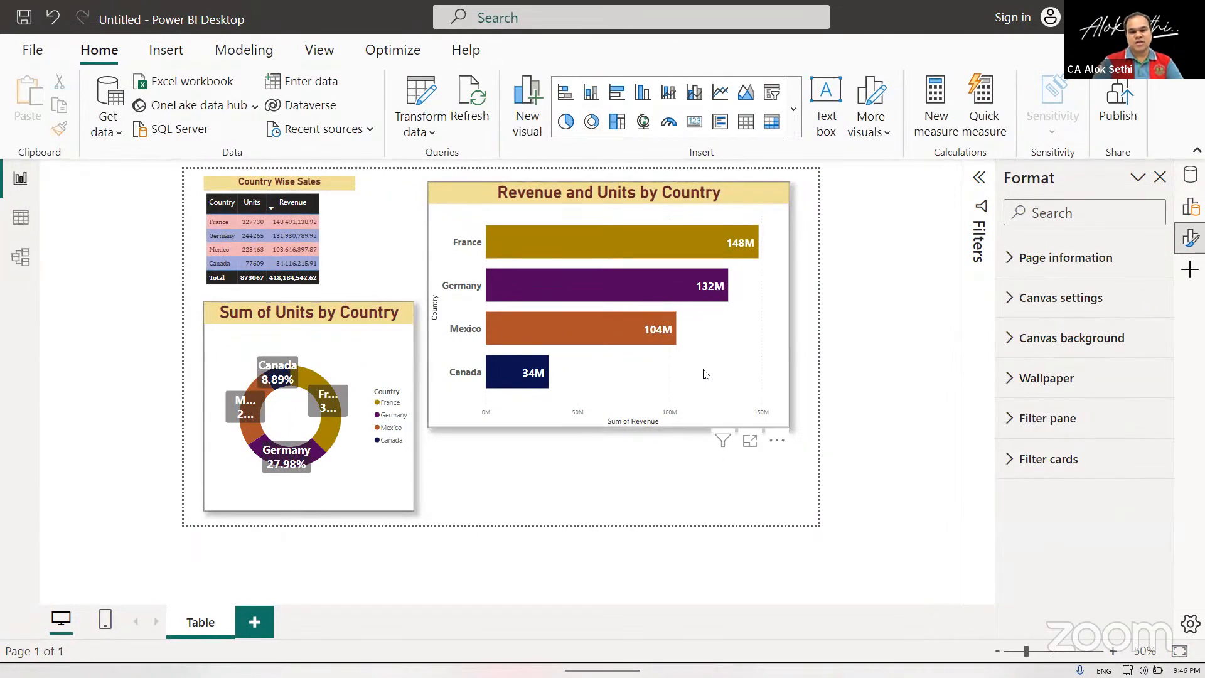
left_click(772, 374)
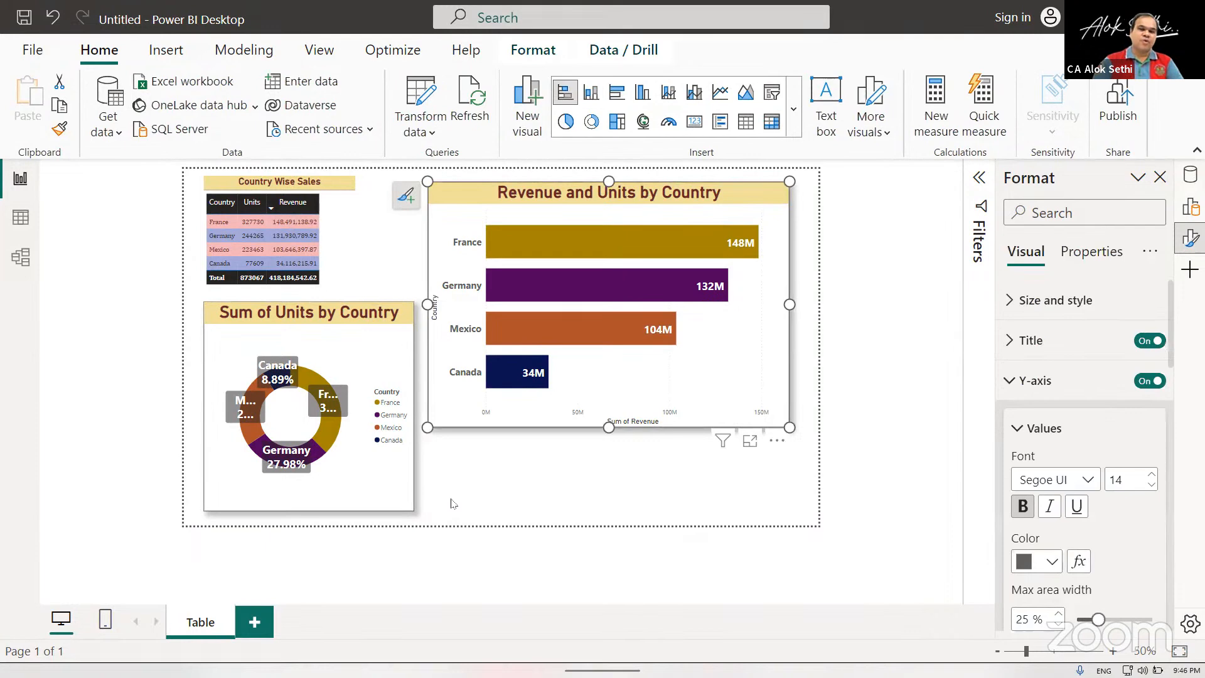